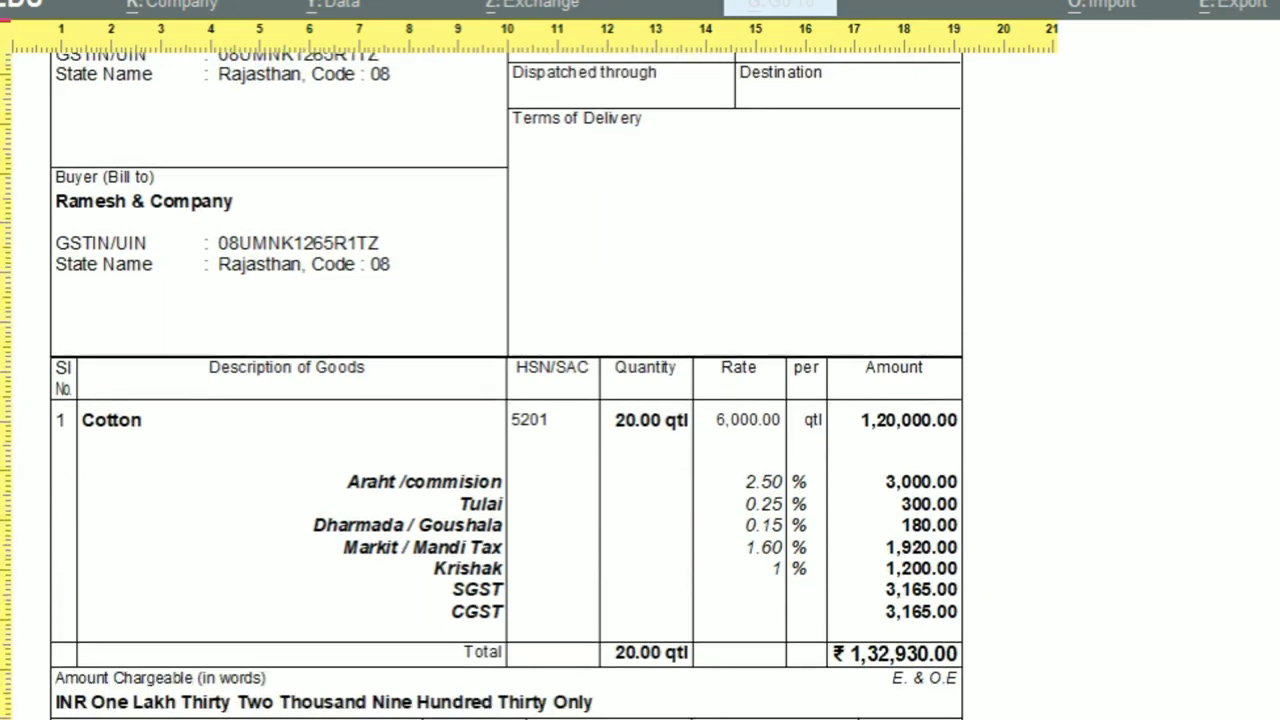
Step: Review the cotton invoice preview, including amount in words, HSN tax summary and buyer details, then close it
{"action": "key", "text": "Down"}
{"action": "key", "text": "Down"}
{"action": "key", "text": "Down"}
{"action": "key", "text": "Down"}
{"action": "key", "text": "Down"}
{"action": "key", "text": "Down"}
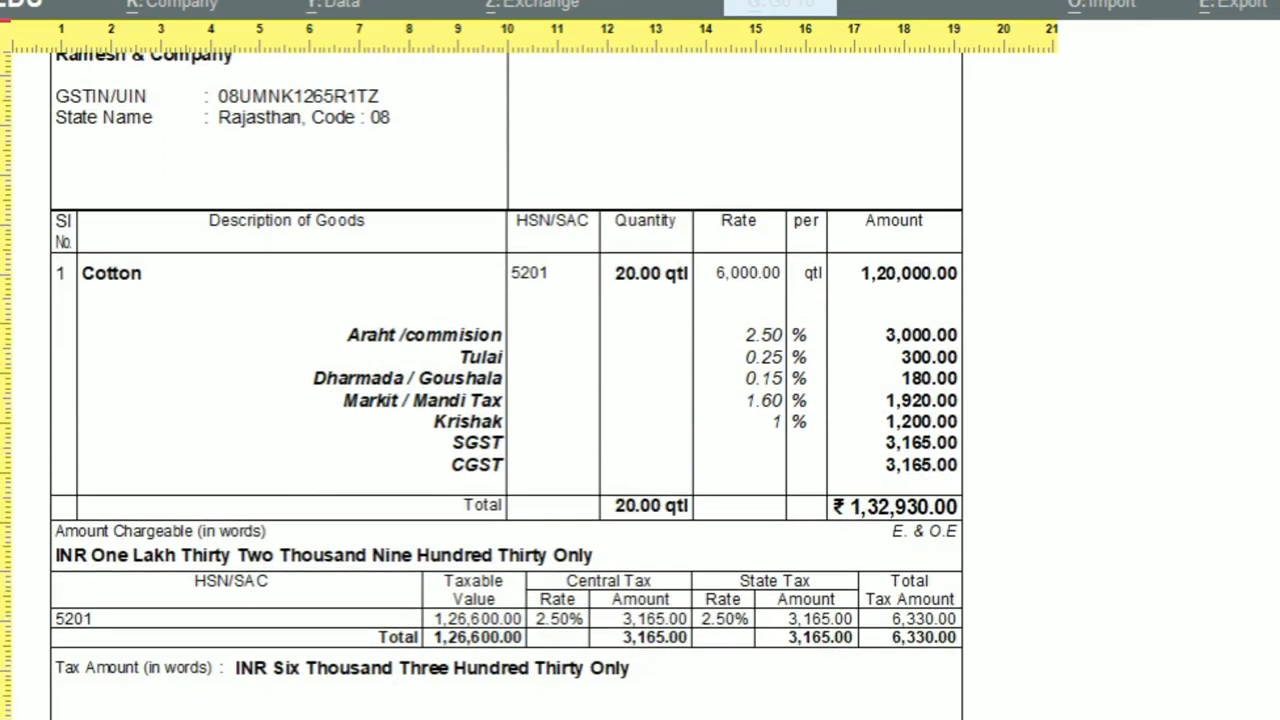
{"action": "key", "text": "Down"}
{"action": "key", "text": "Down"}
{"action": "key", "text": "Down"}
{"action": "key", "text": "Down"}
{"action": "key", "text": "Down"}
{"action": "key", "text": "Down"}
{"action": "key", "text": "Down"}
{"action": "key", "text": "Down"}
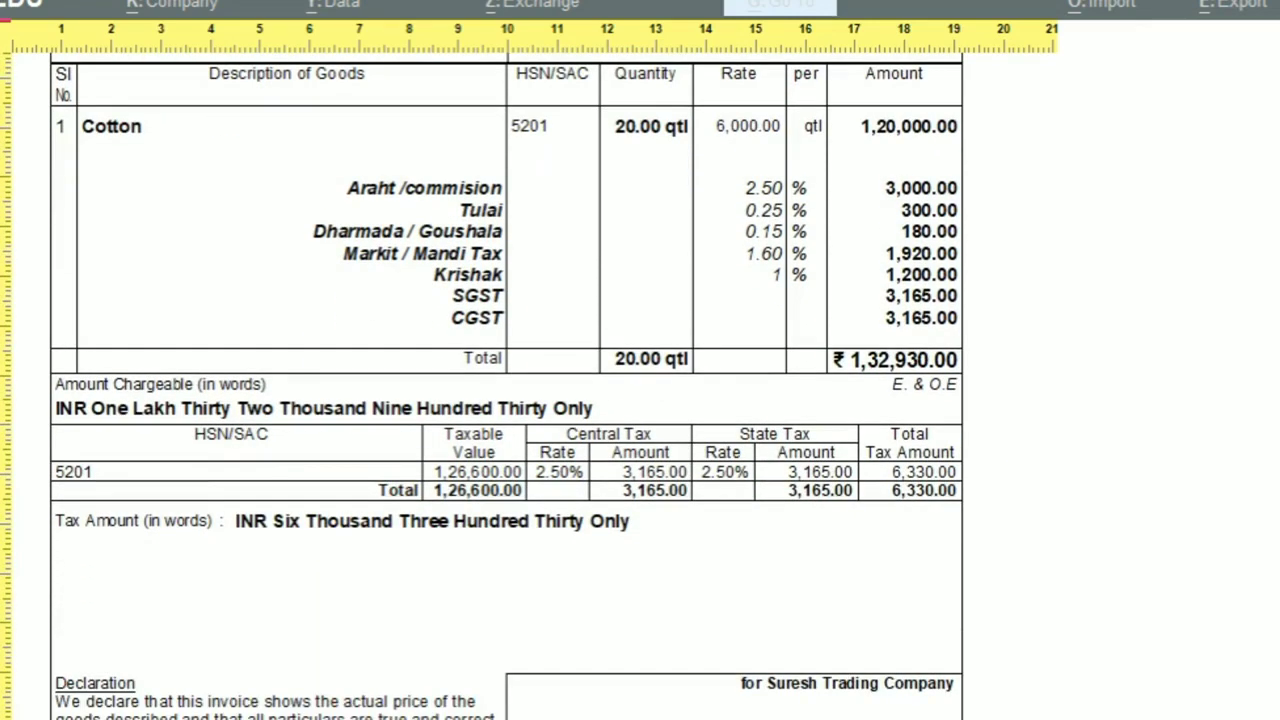
{"action": "key", "text": "Up"}
{"action": "key", "text": "Up"}
{"action": "key", "text": "Up"}
{"action": "key", "text": "Up"}
{"action": "key", "text": "Up"}
{"action": "key", "text": "Up"}
{"action": "key", "text": "Up"}
{"action": "key", "text": "Up"}
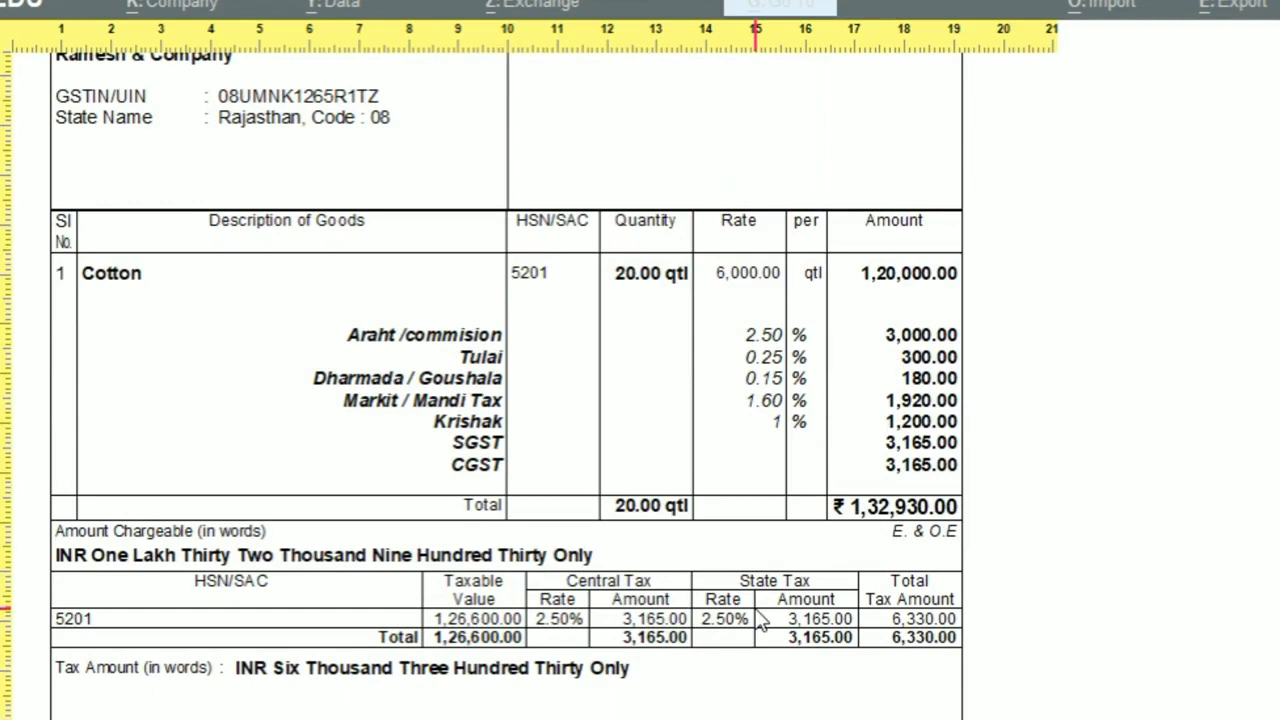
{"action": "key", "text": "alt+z"}
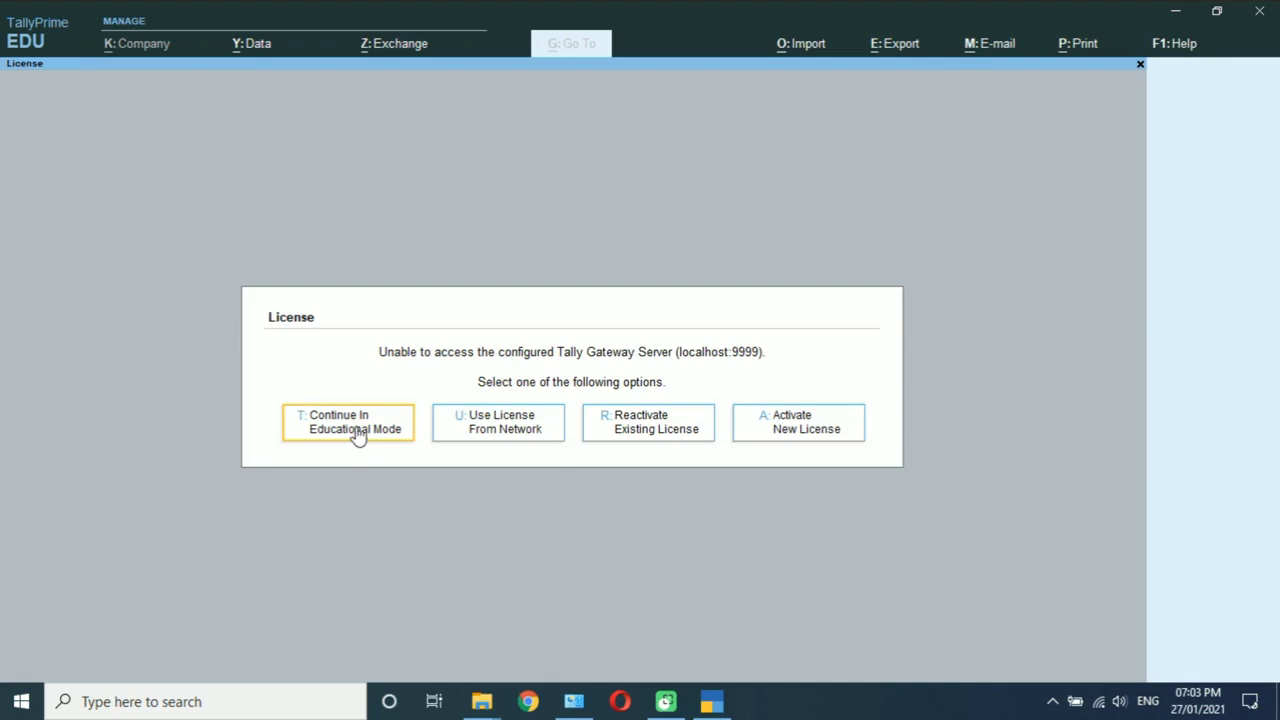
Step: Continue in Educational Mode and begin creating a new company
{"action": "left_click", "coordinate": [356, 428]}
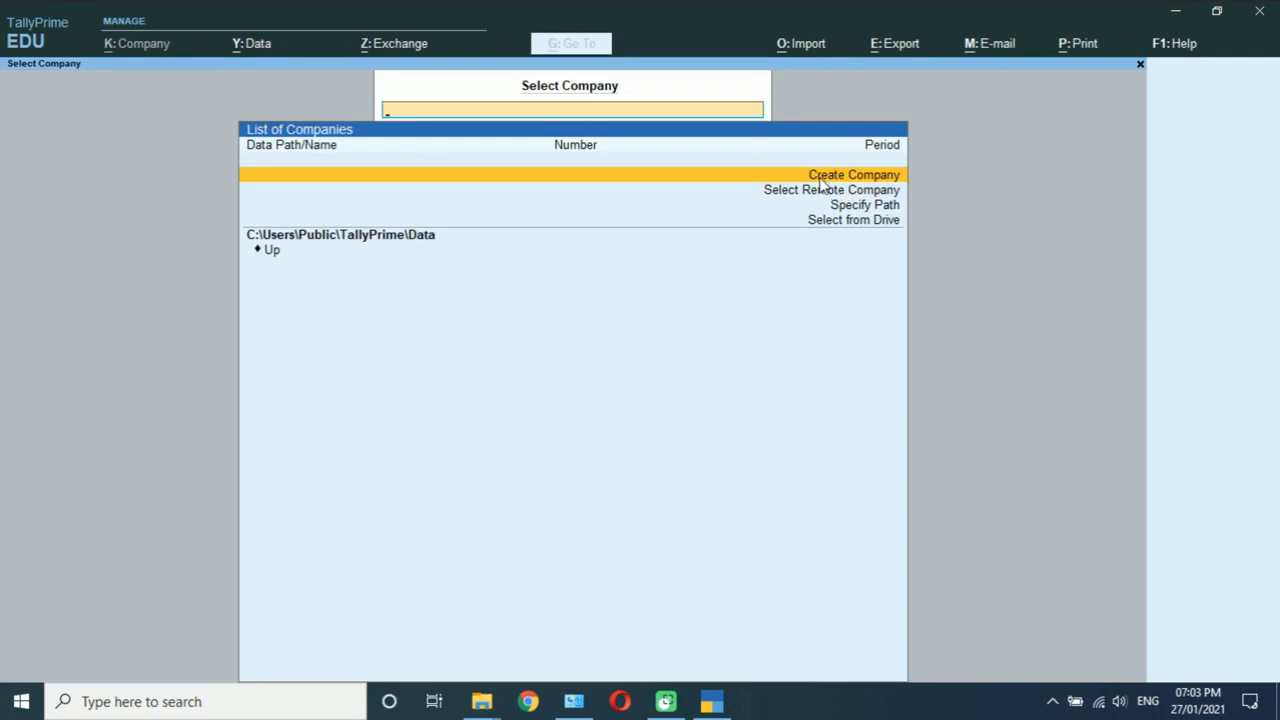
{"action": "left_click", "coordinate": [821, 179]}
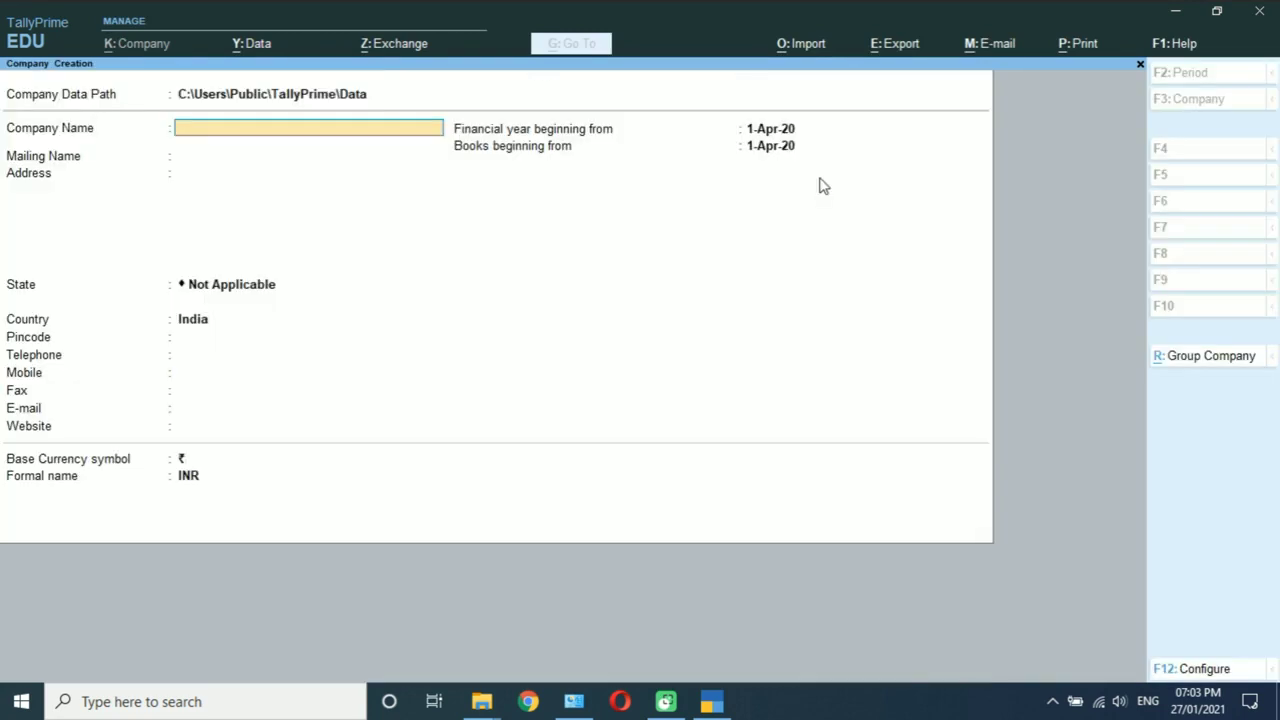
Step: Create 'Suresh Trading Company' with state Rajasthan, keeping default 1-Apr-20 dates and currency
{"action": "type", "text": "Suresh Trading"}
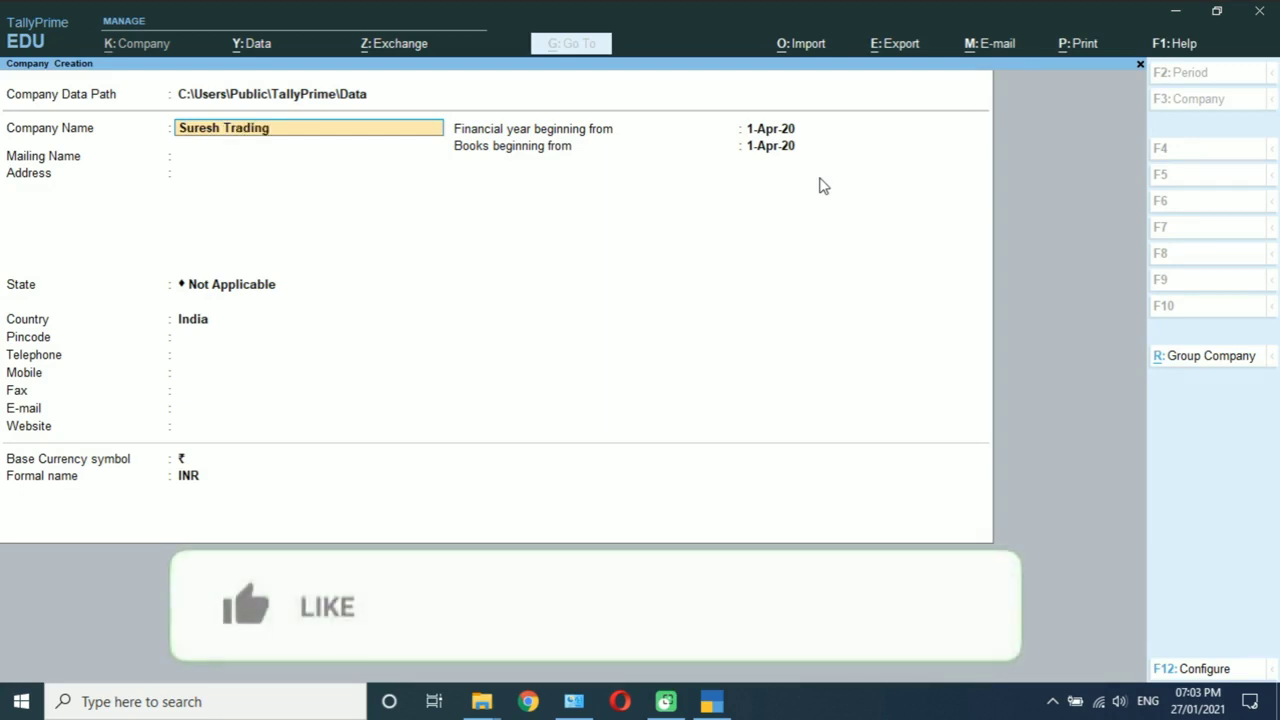
{"action": "type", "text": " Compa"}
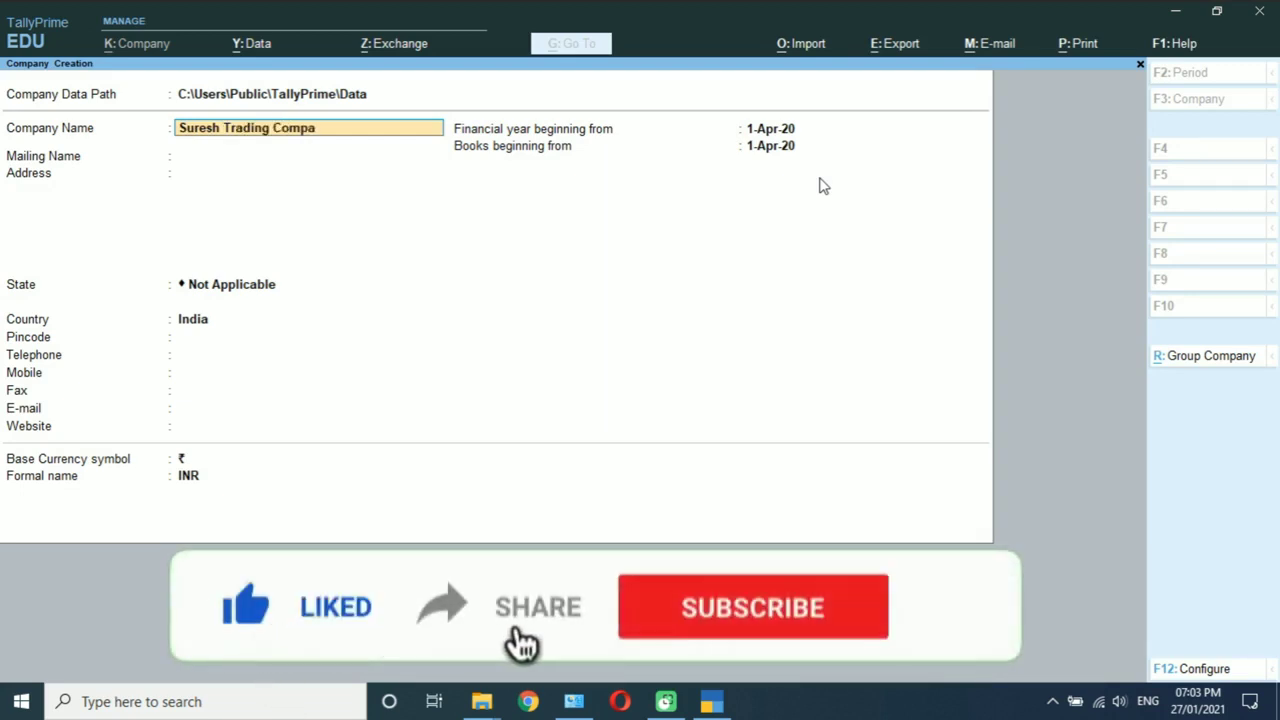
{"action": "type", "text": "ny"}
{"action": "key", "text": "Return"}
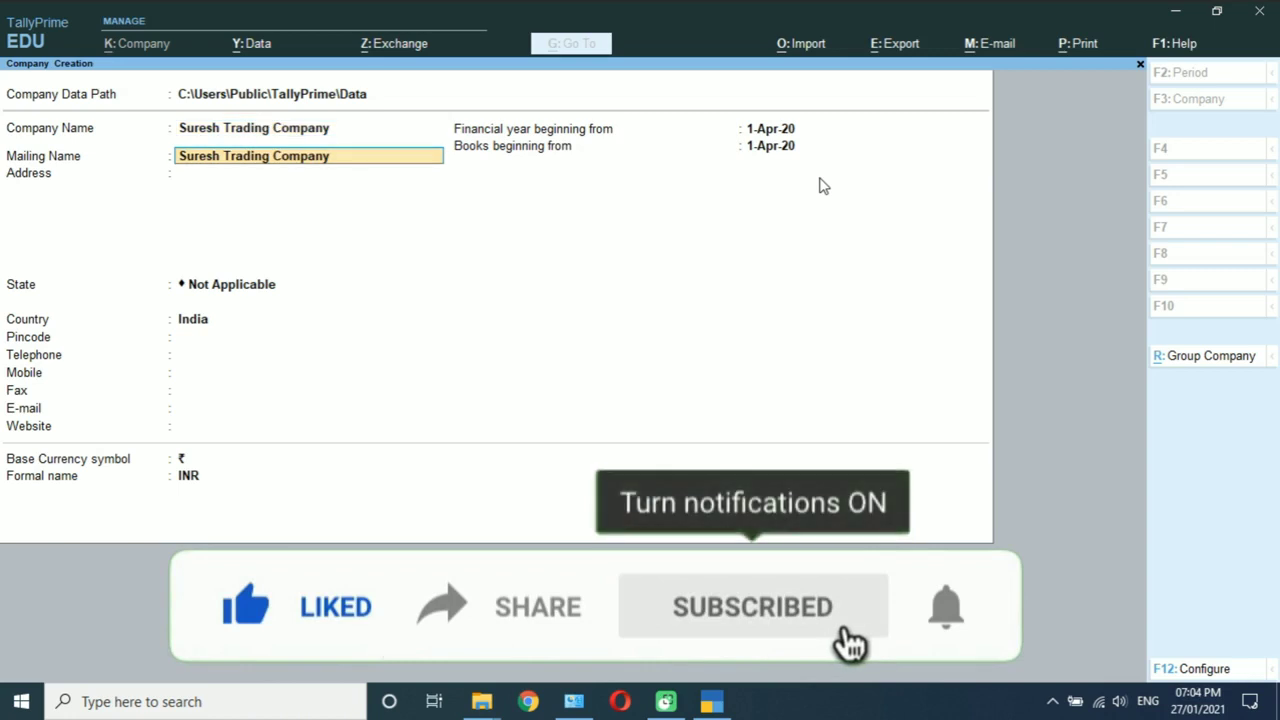
{"action": "key", "text": "Return"}
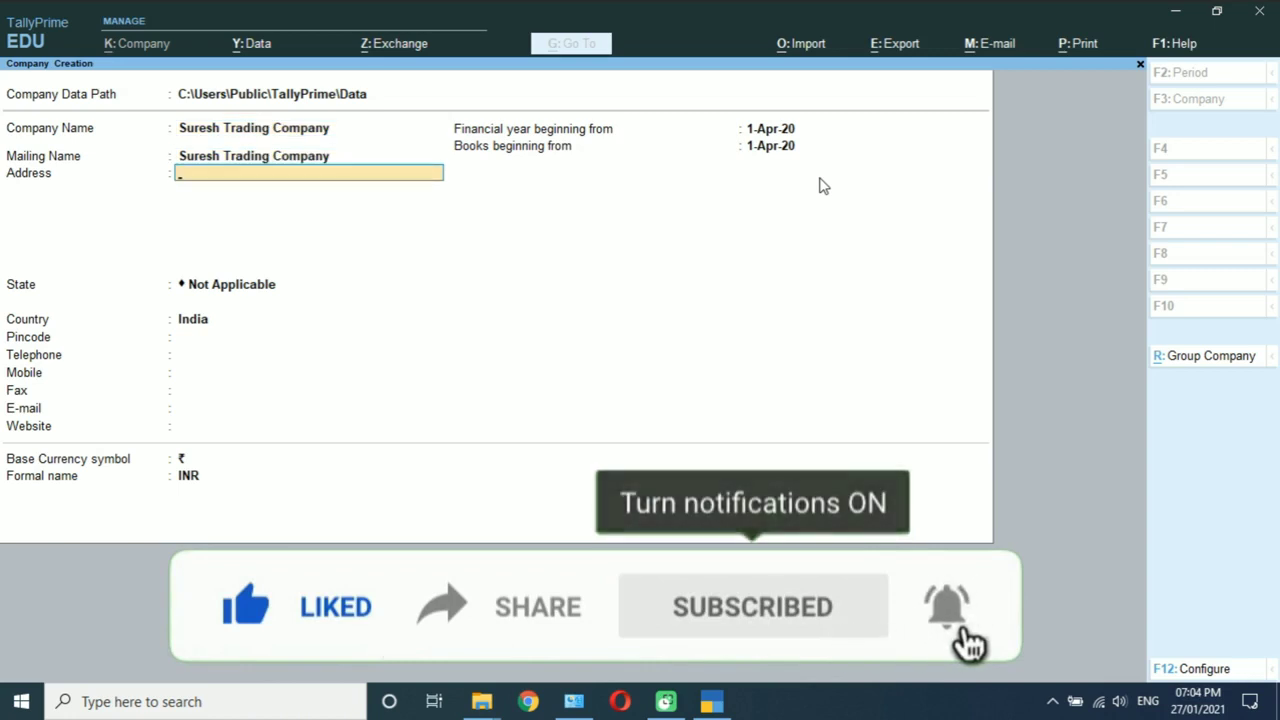
{"action": "key", "text": "Return"}
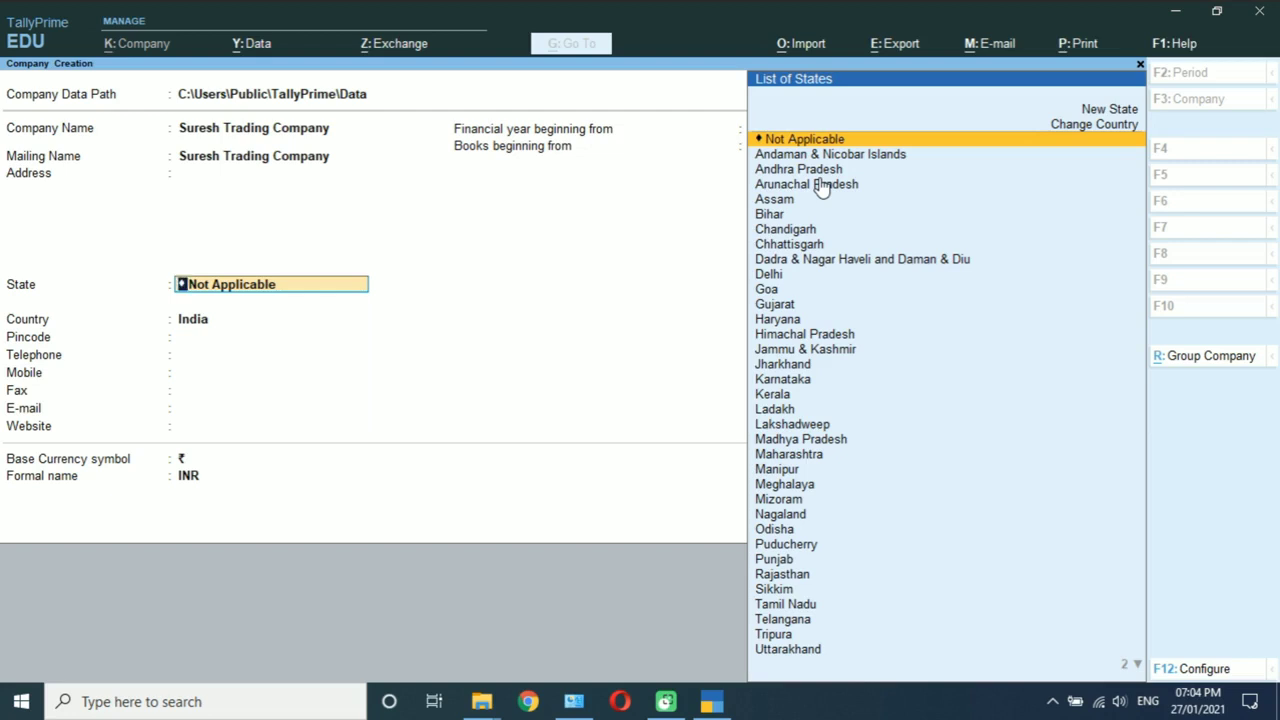
{"action": "type", "text": "Raj"}
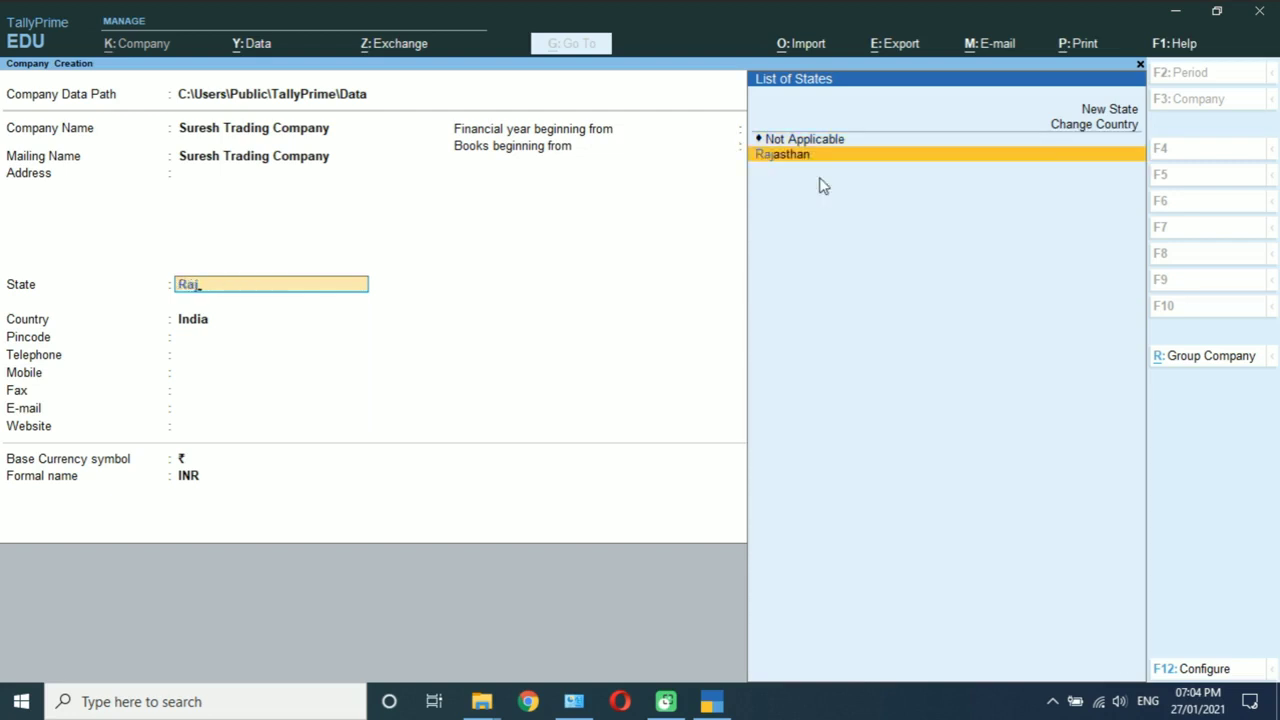
{"action": "key", "text": "Return"}
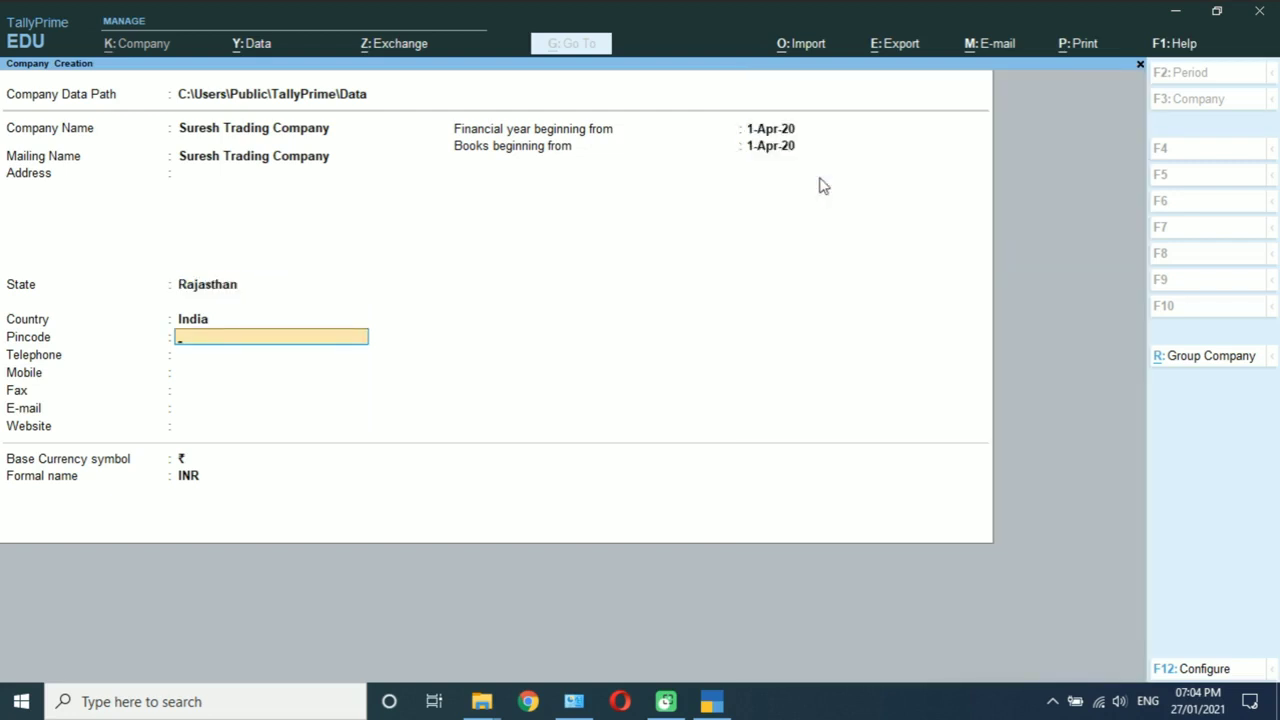
{"action": "key", "text": "Return"}
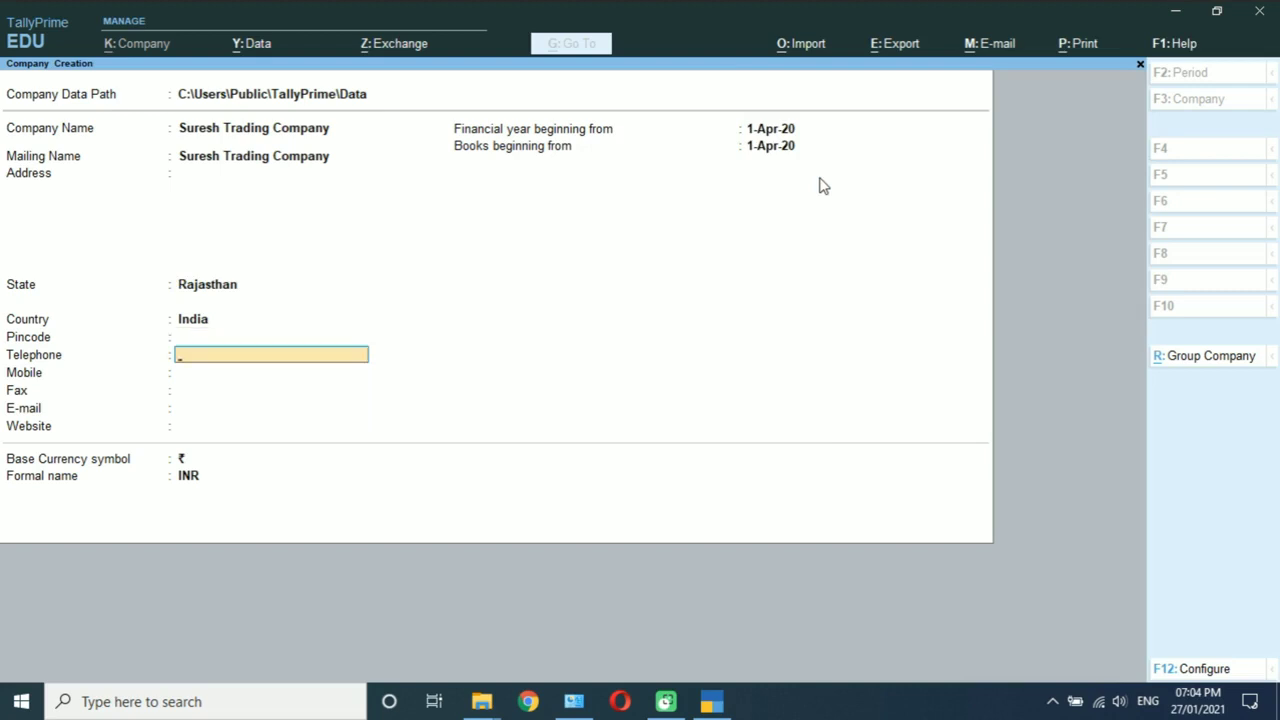
{"action": "key", "text": "Return"}
{"action": "key", "text": "Return"}
{"action": "key", "text": "Return"}
{"action": "key", "text": "Return"}
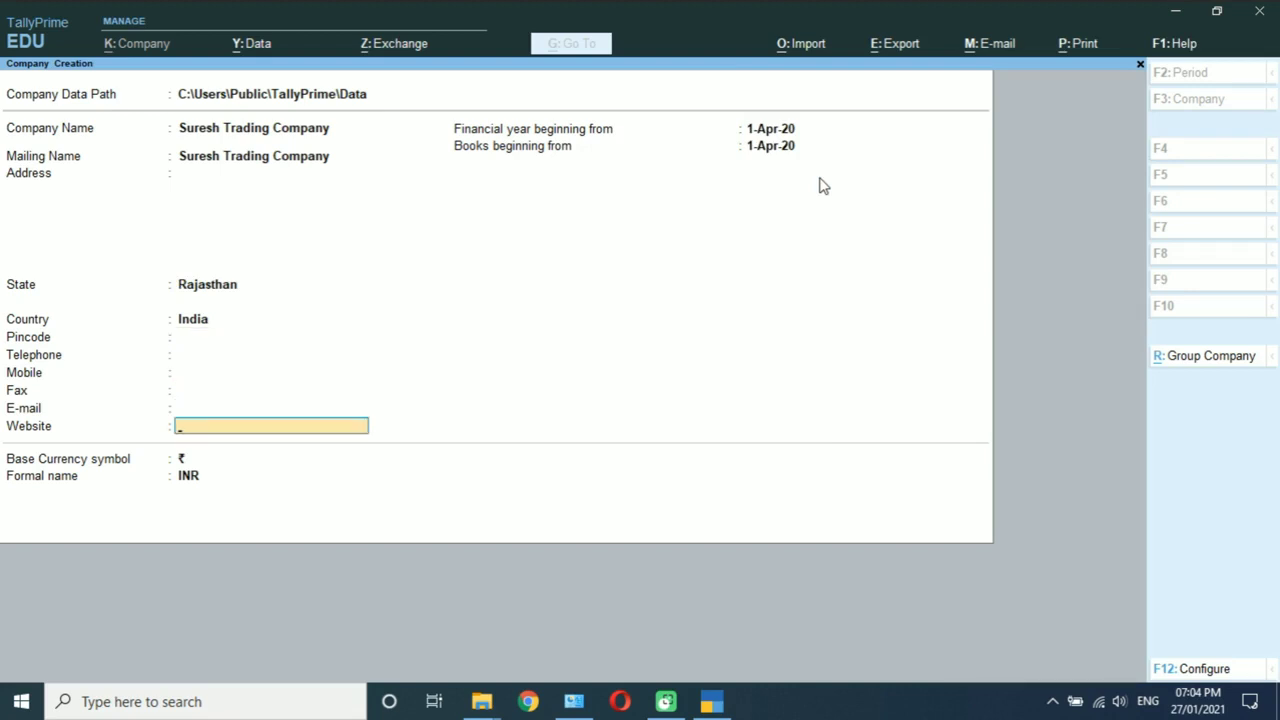
{"action": "key", "text": "Return"}
{"action": "key", "text": "Return"}
{"action": "key", "text": "Return"}
{"action": "key", "text": "Return"}
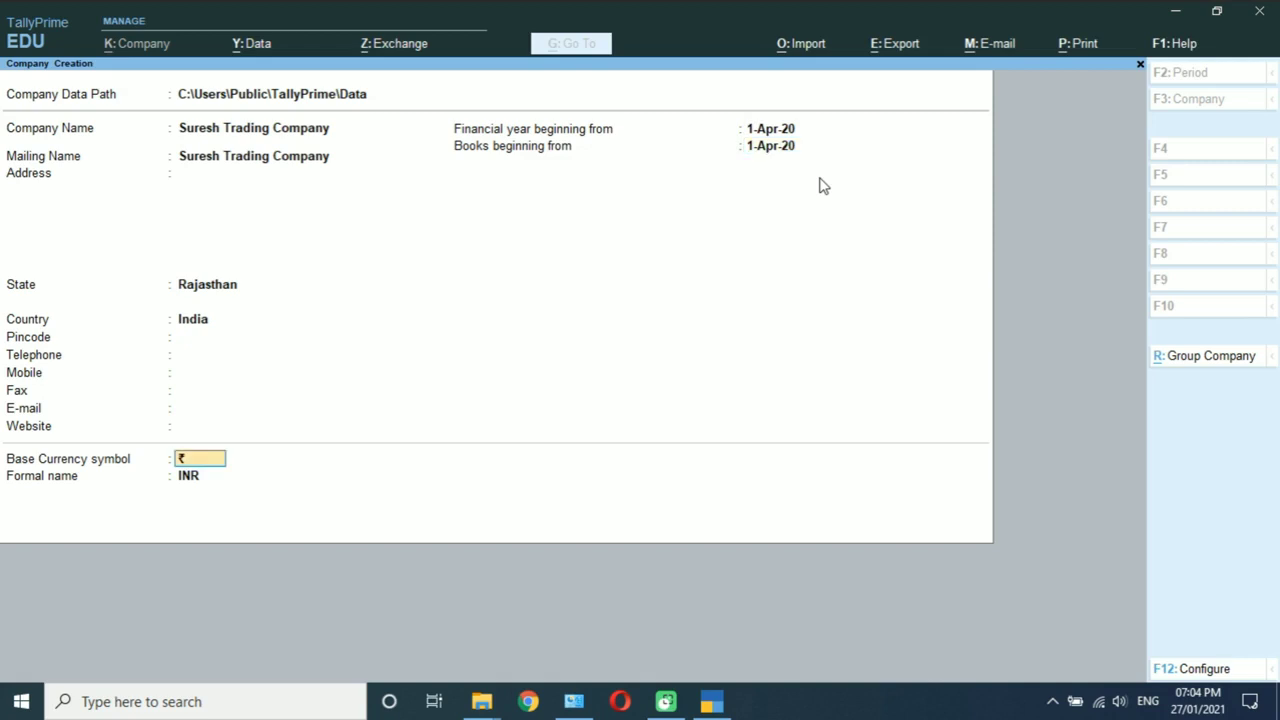
{"action": "key", "text": "Return"}
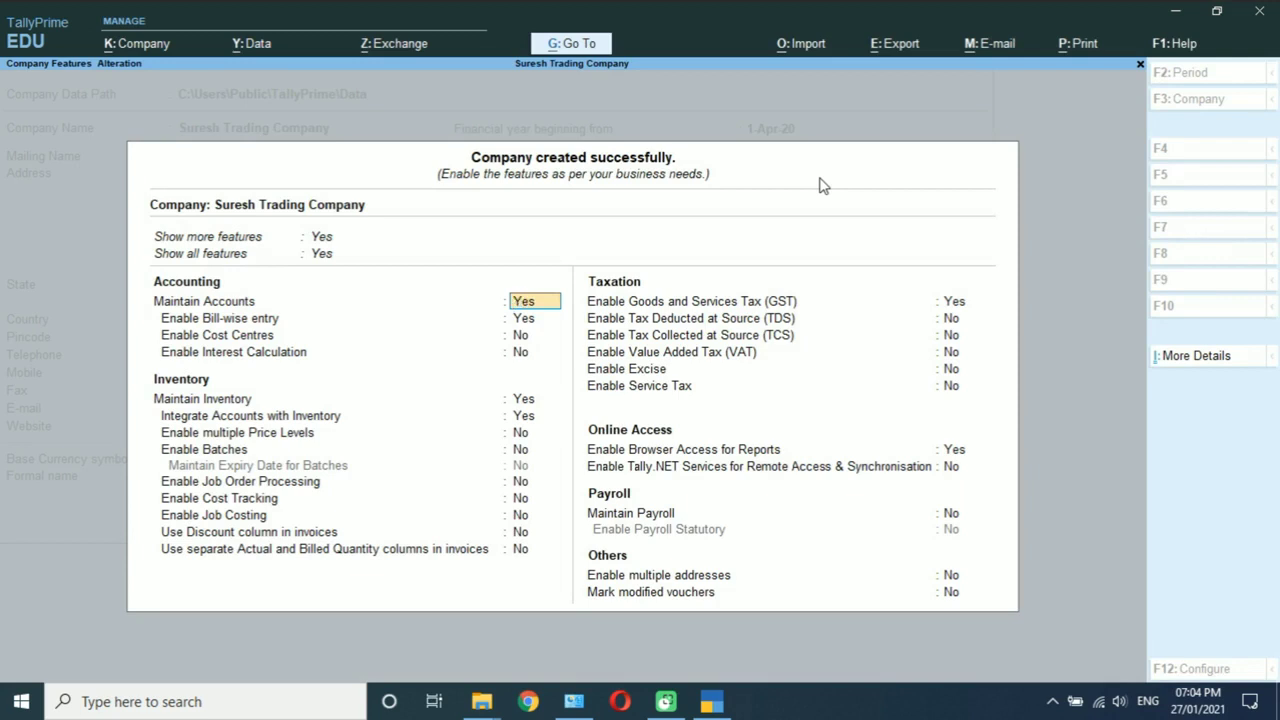
Step: Keep default accounting, bill-wise and inventory features, and confirm GST enabled
{"action": "key", "text": "Return"}
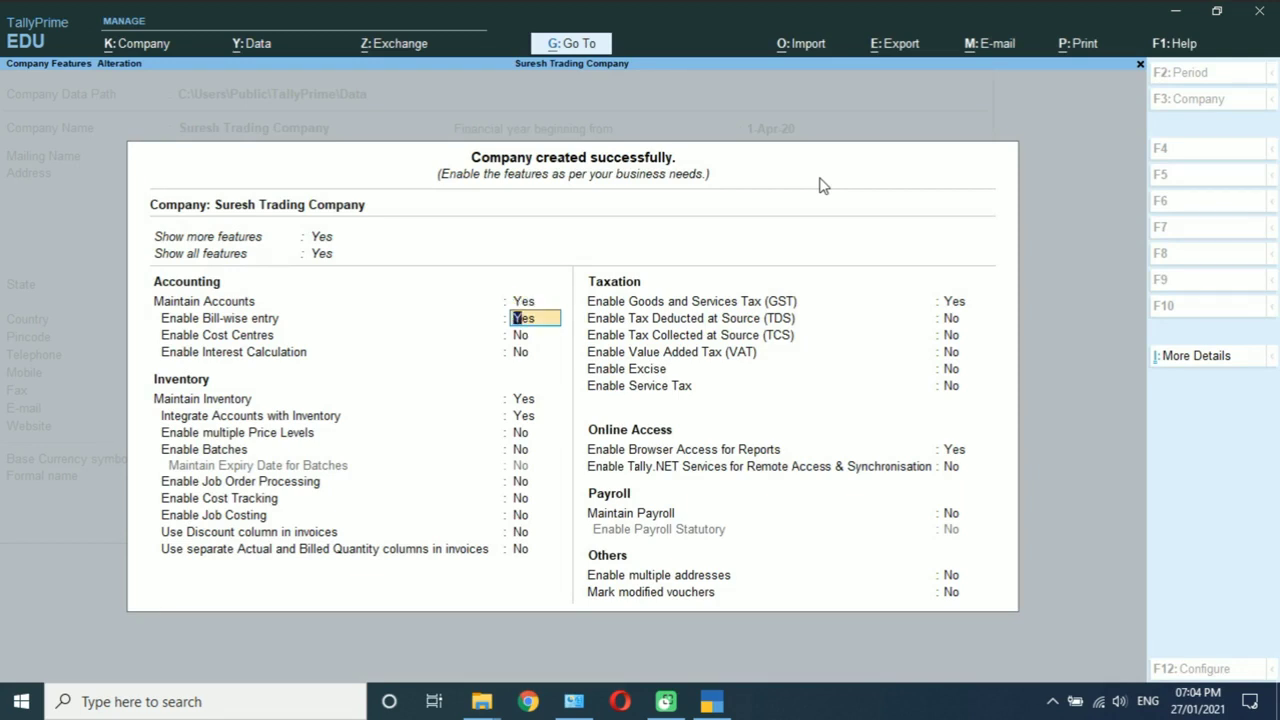
{"action": "key", "text": "Return"}
{"action": "key", "text": "Return"}
{"action": "key", "text": "Return"}
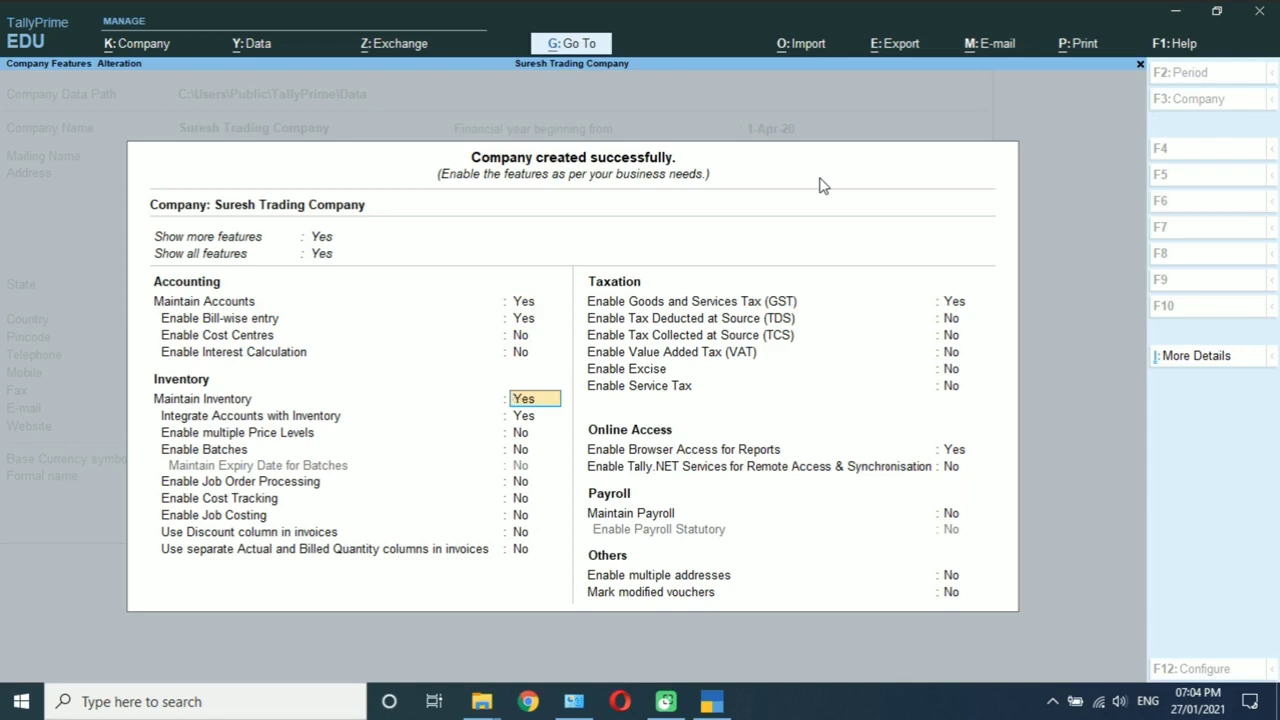
{"action": "key", "text": "Return"}
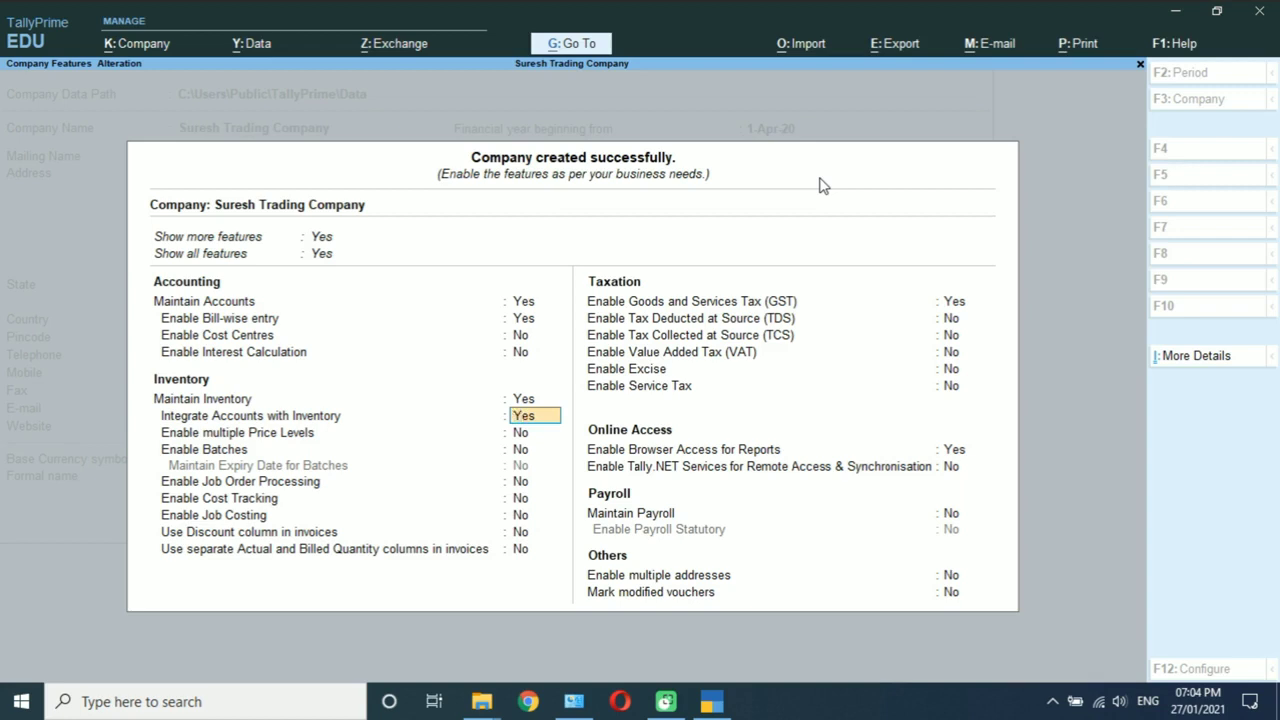
{"action": "key", "text": "Return"}
{"action": "key", "text": "Return"}
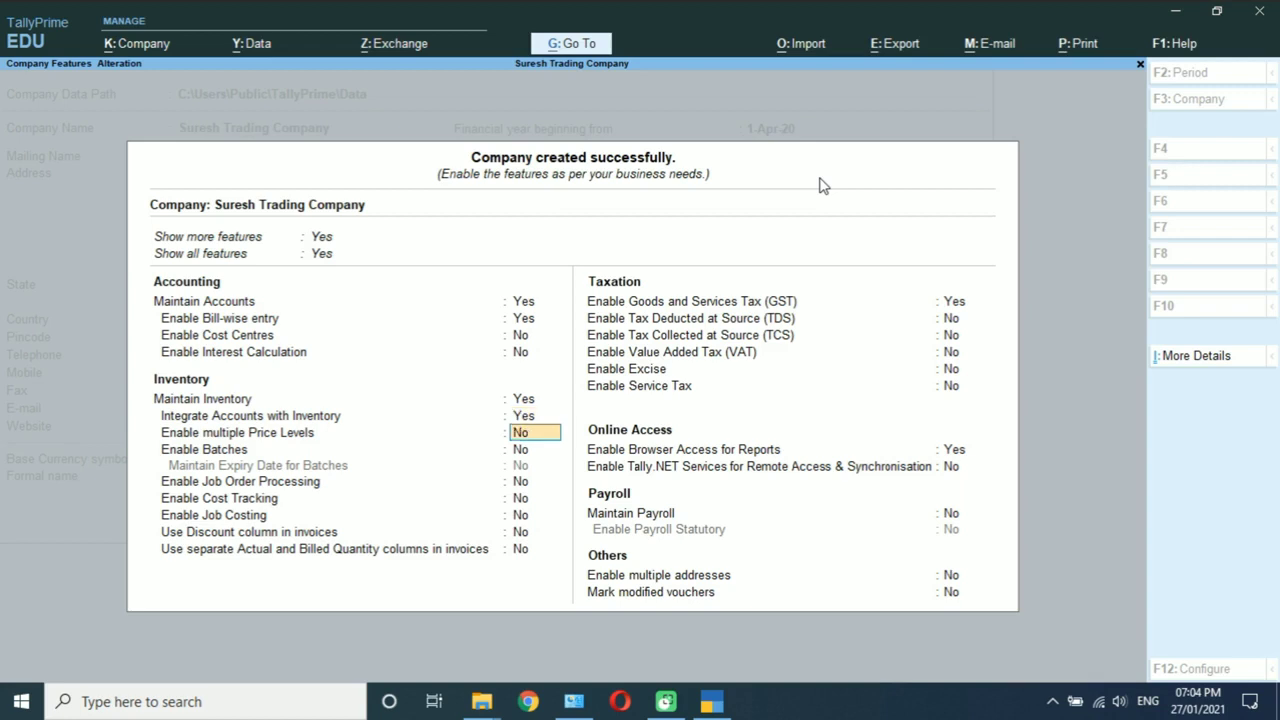
{"action": "key", "text": "Return"}
{"action": "key", "text": "Return"}
{"action": "key", "text": "Return"}
{"action": "key", "text": "Return"}
{"action": "key", "text": "Return"}
{"action": "key", "text": "Return"}
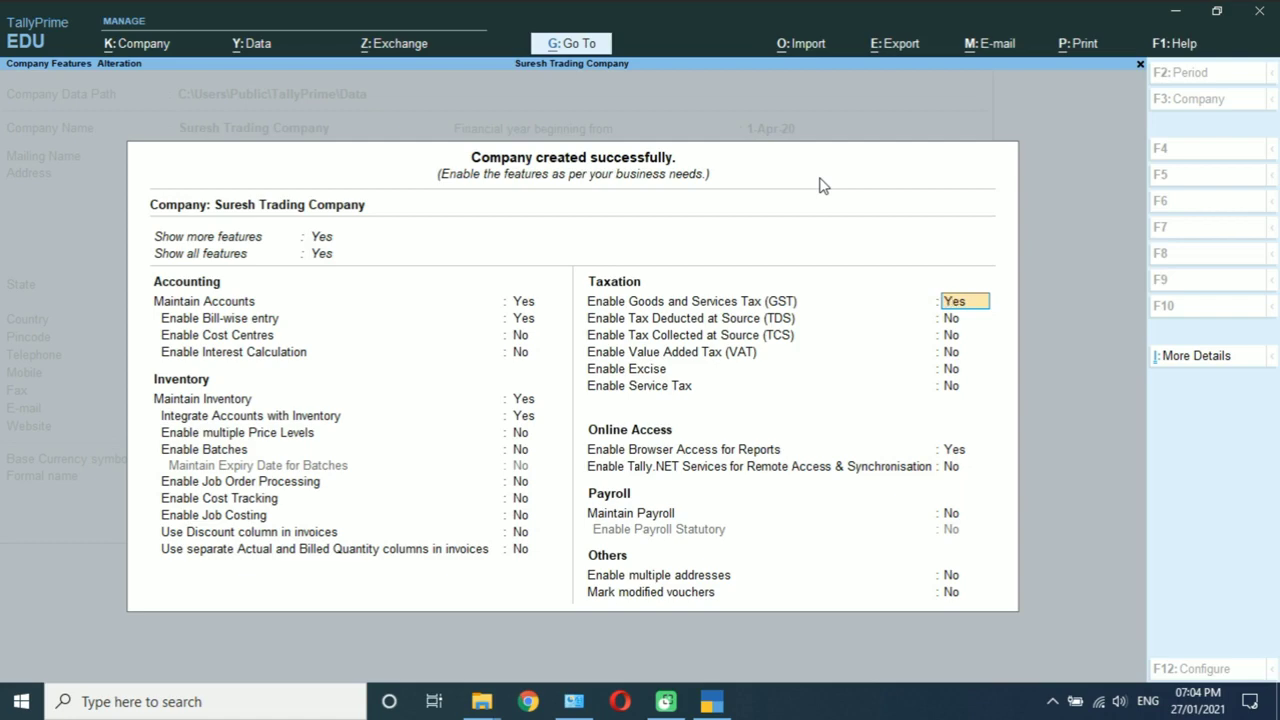
{"action": "key", "text": "Return"}
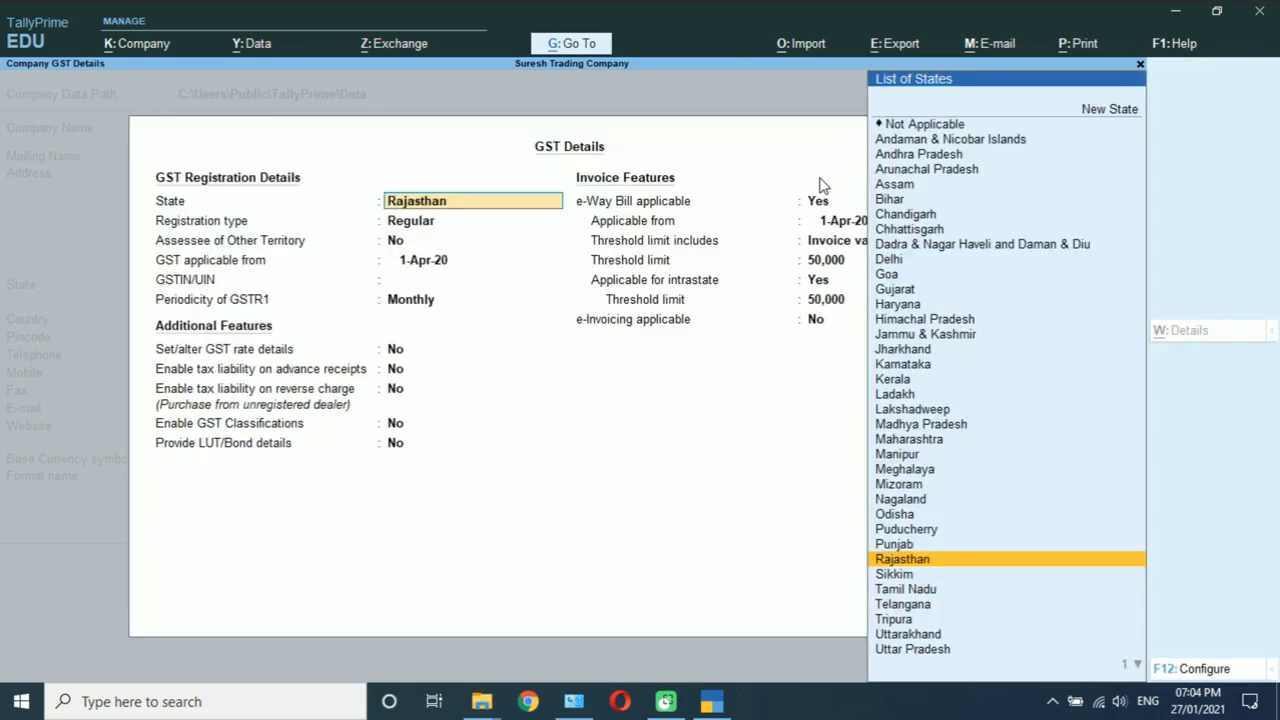
Step: Keep Rajasthan, Regular registration from 1-Apr-20, and enter the company's GSTIN
{"action": "key", "text": "Return"}
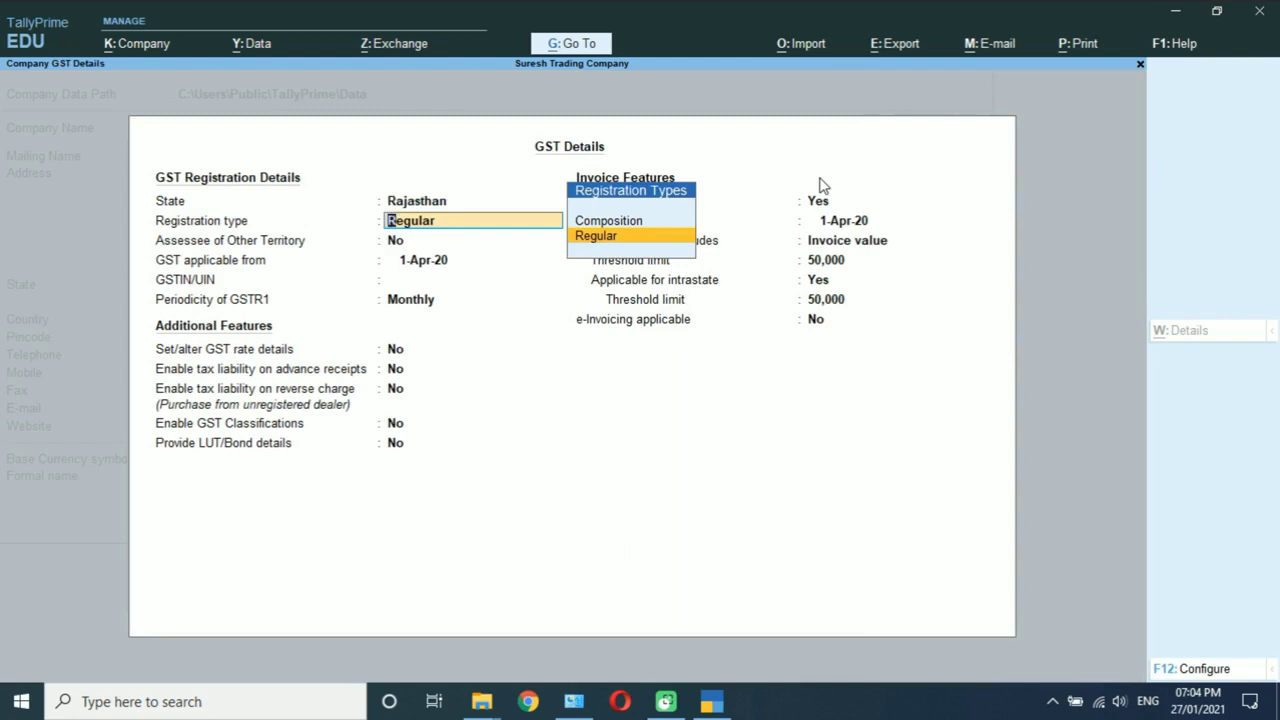
{"action": "key", "text": "Return"}
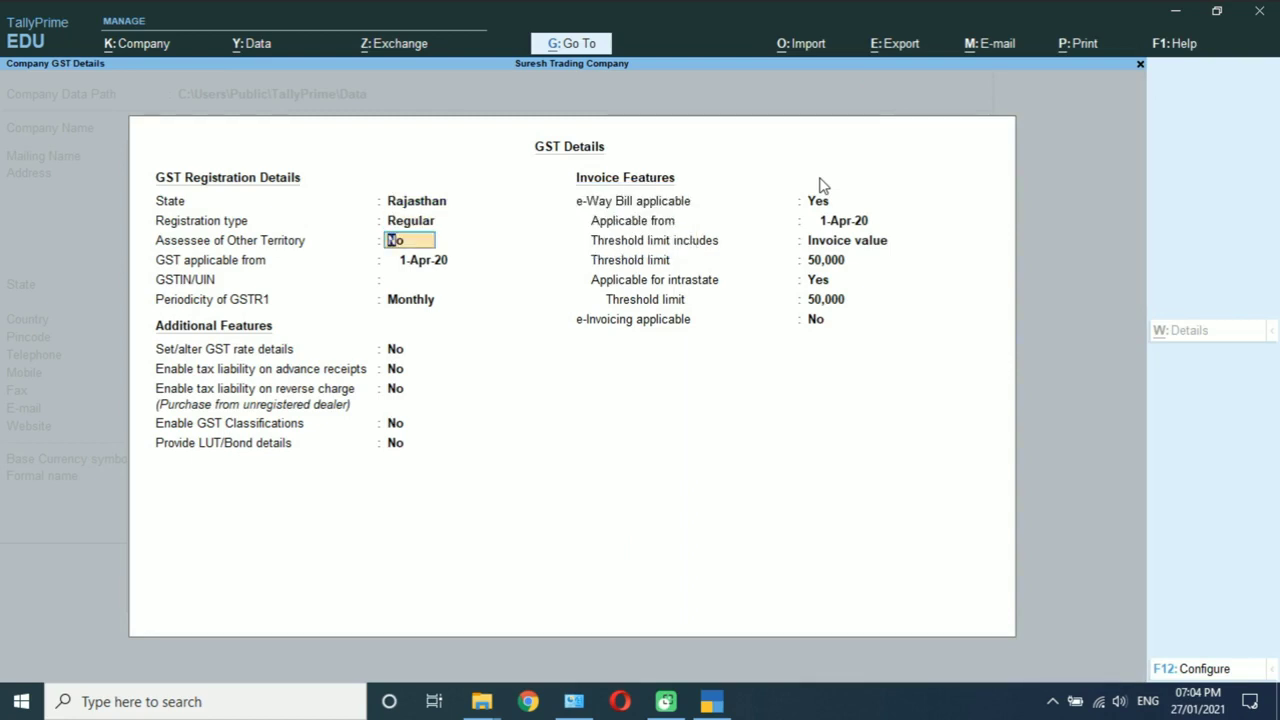
{"action": "key", "text": "Return"}
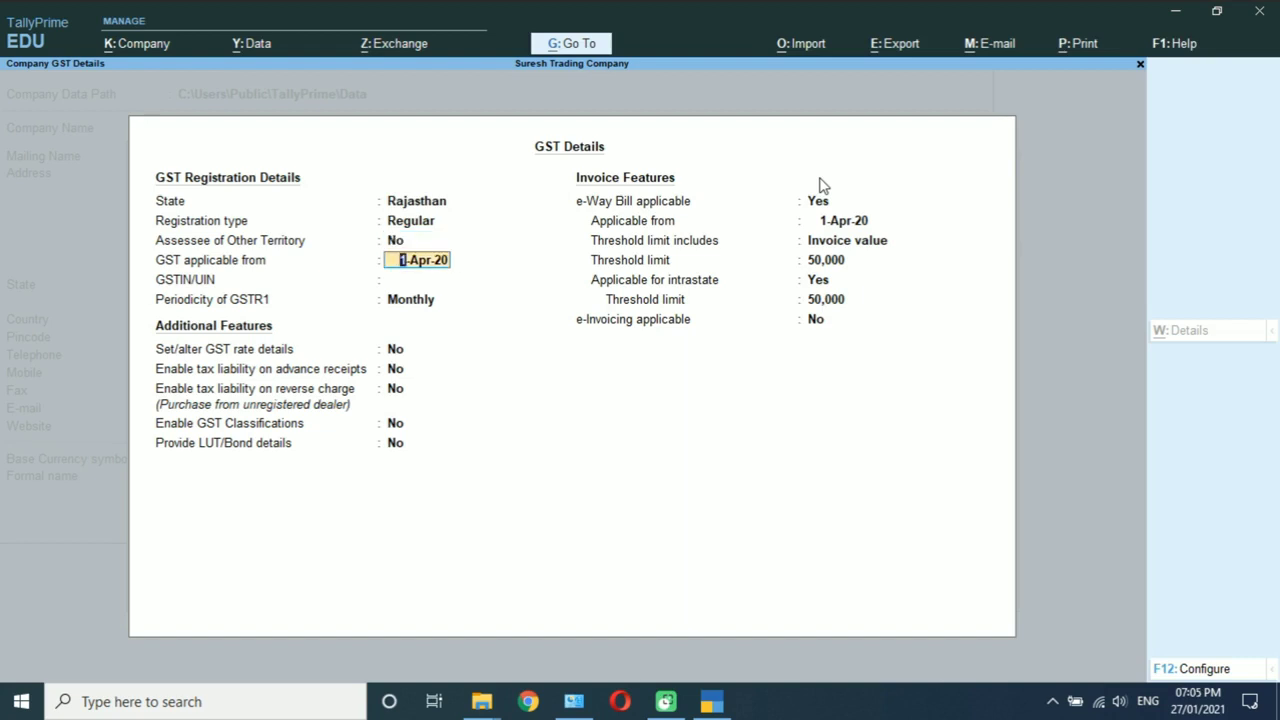
{"action": "key", "text": "Return"}
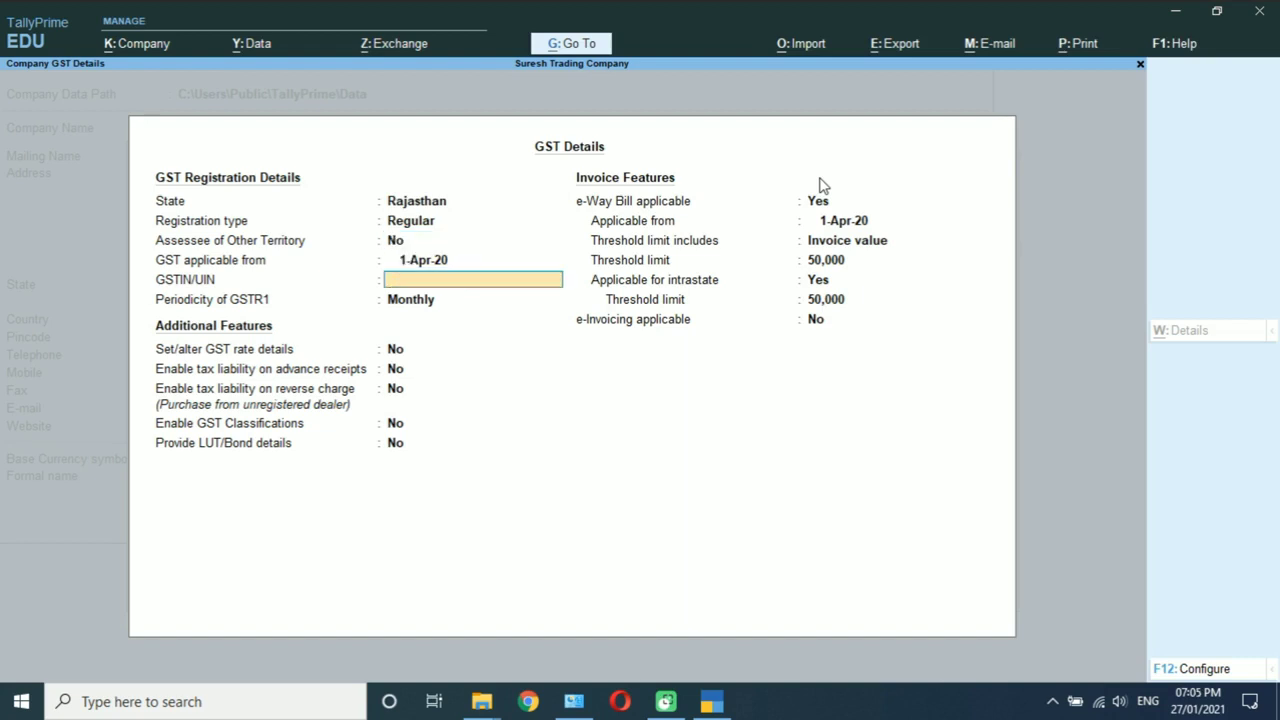
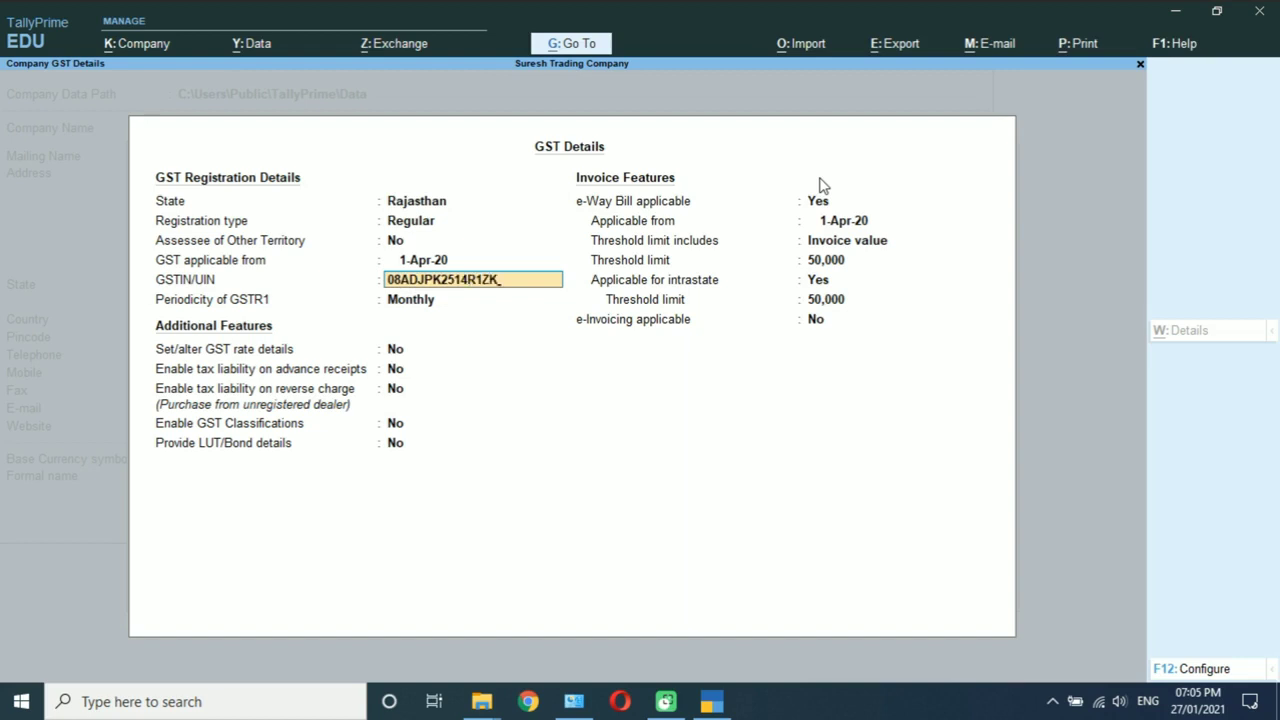
{"action": "key", "text": "Return"}
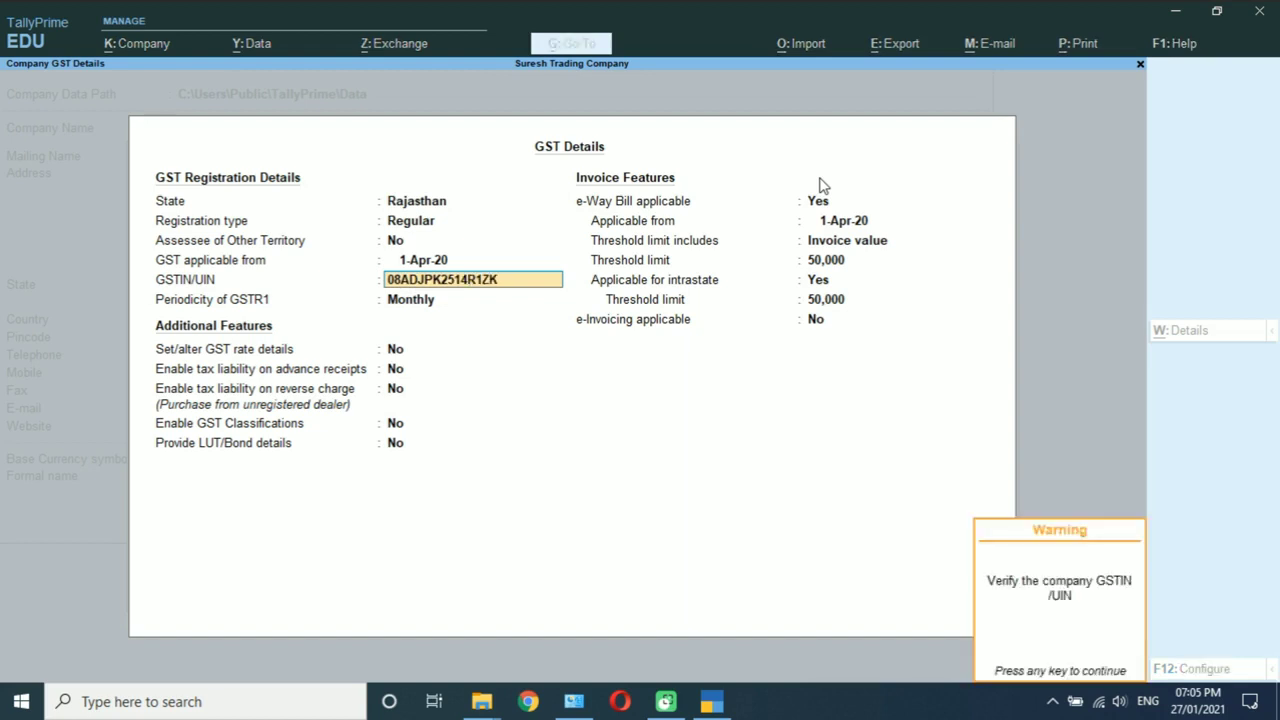
{"action": "key", "text": "Return"}
{"action": "key", "text": "Return"}
{"action": "key", "text": "Return"}
{"action": "key", "text": "Return"}
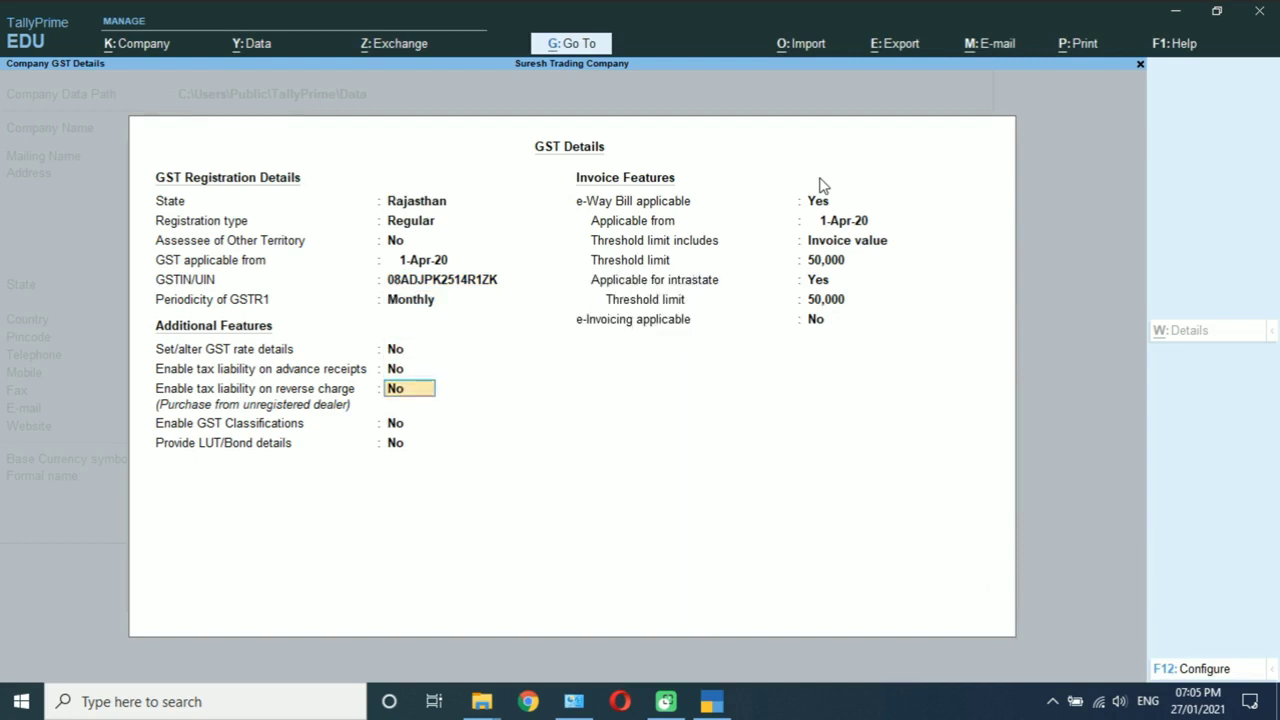
Step: Keep e-Way Bill applicable from 1-Apr-20 with the 50,000 invoice-value threshold
{"action": "key", "text": "Return"}
{"action": "key", "text": "Return"}
{"action": "key", "text": "Return"}
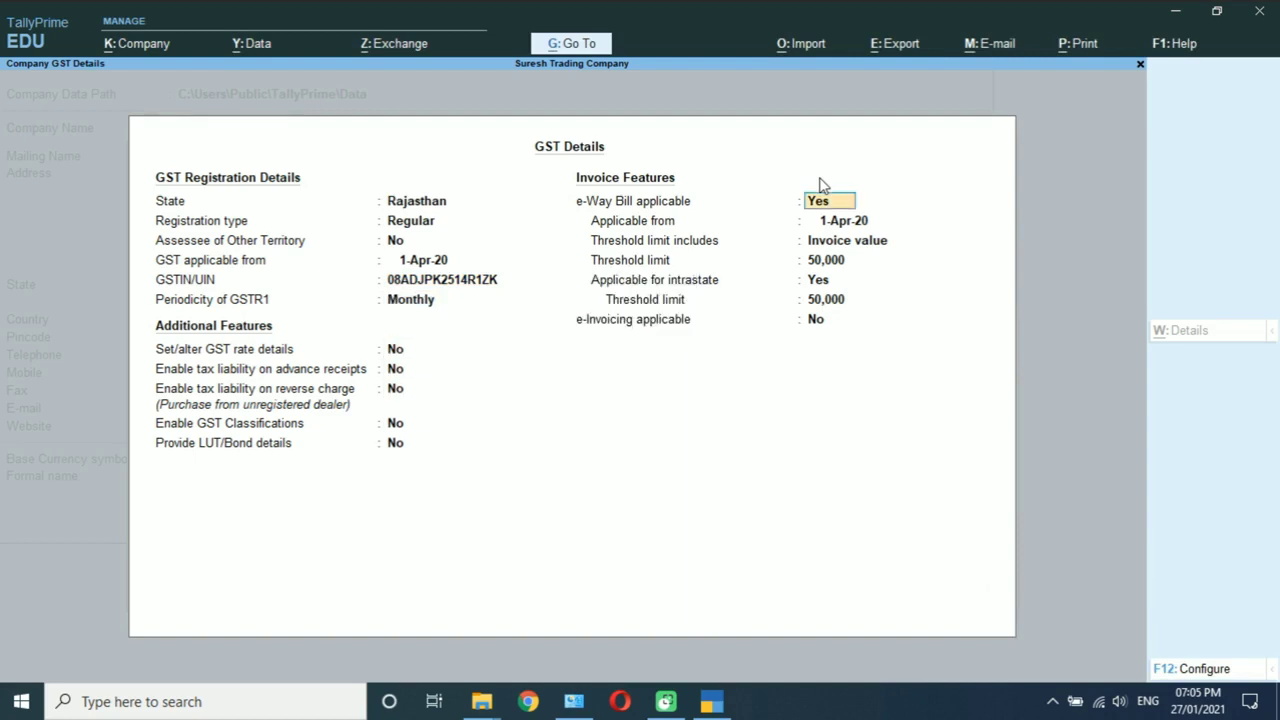
{"action": "key", "text": "Return"}
{"action": "key", "text": "Return"}
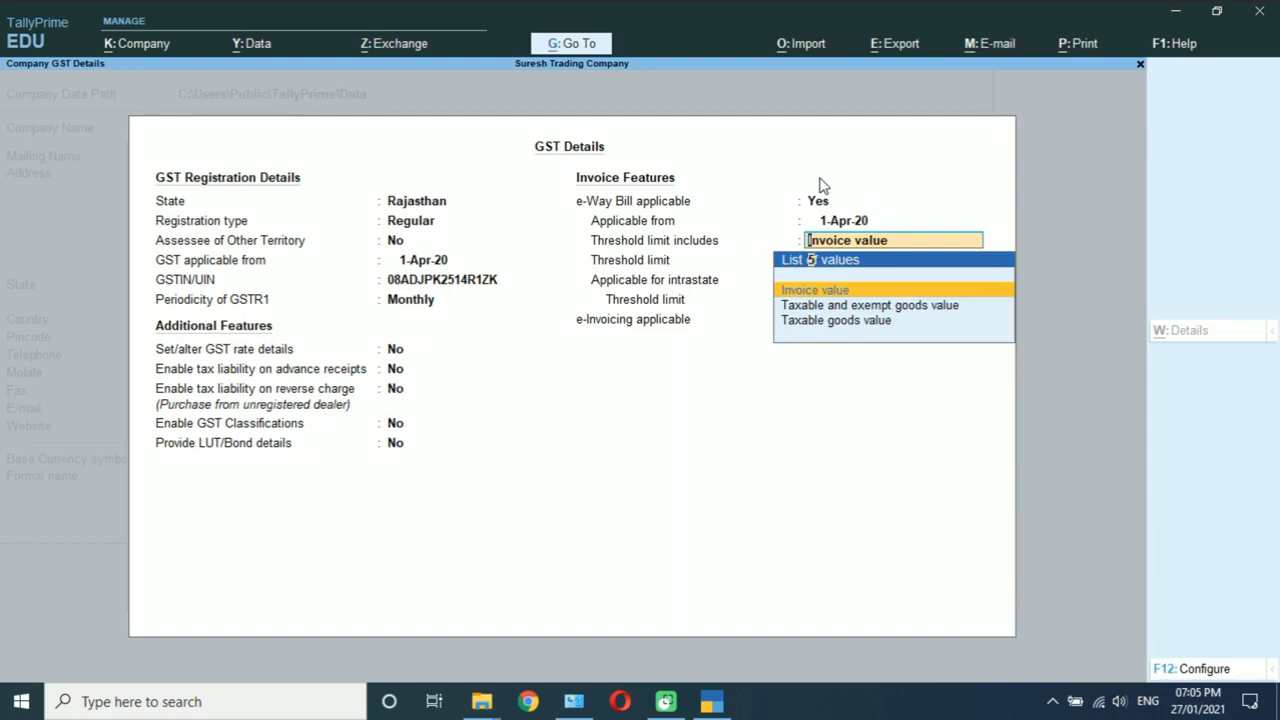
{"action": "key", "text": "Return"}
{"action": "key", "text": "Return"}
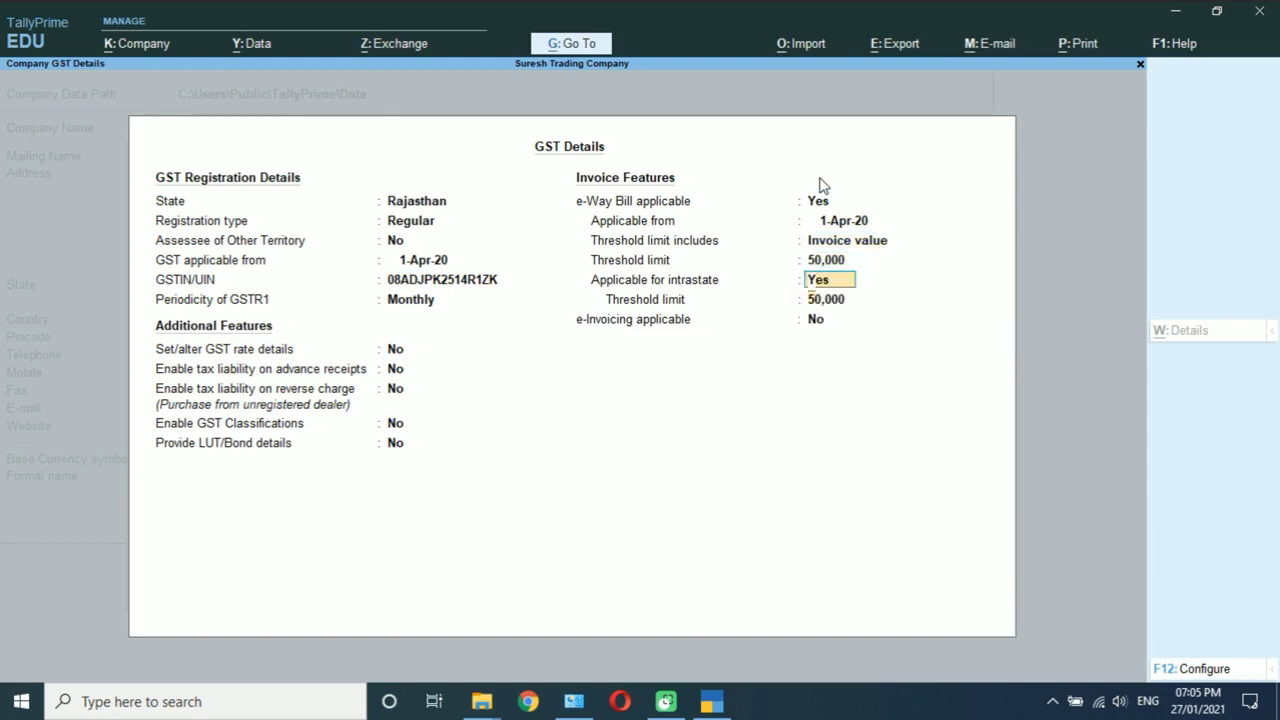
{"action": "key", "text": "Return"}
{"action": "key", "text": "Return"}
{"action": "key", "text": "Return"}
{"action": "key", "text": "Return"}
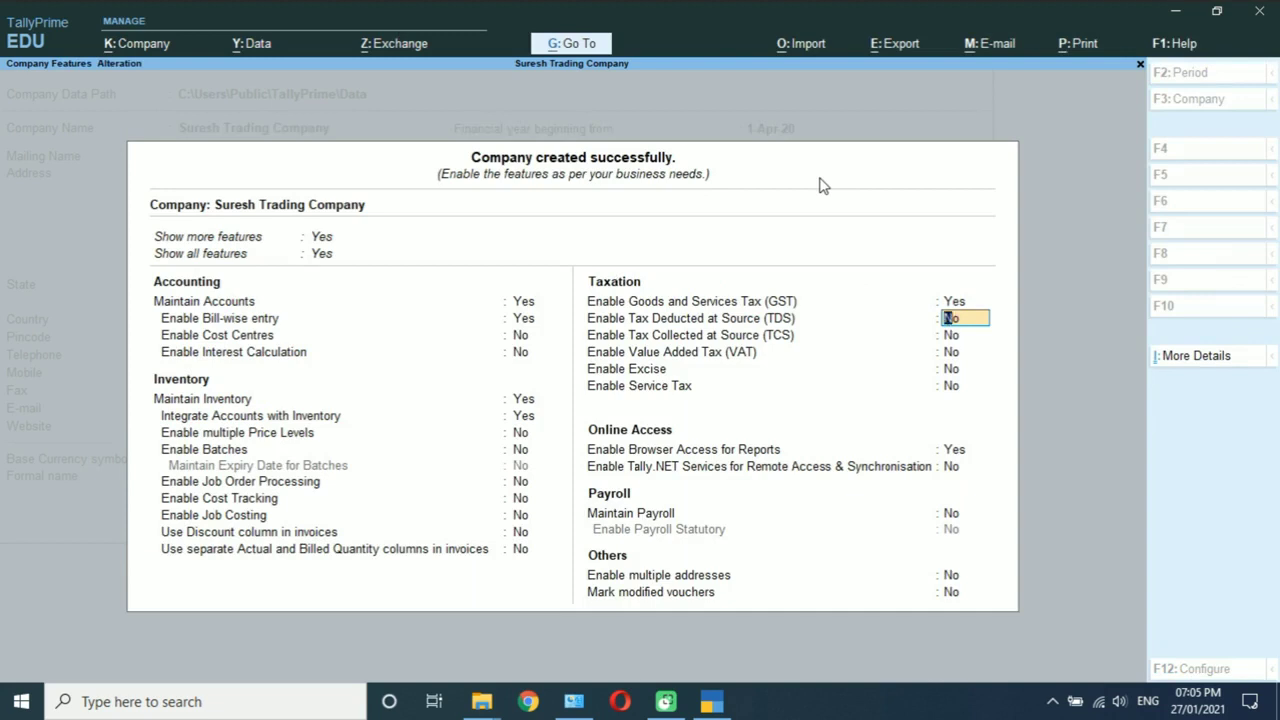
Step: Set Enable Browser Access for Reports to No and accept the company features
{"action": "key", "text": "Return"}
{"action": "key", "text": "Return"}
{"action": "key", "text": "Return"}
{"action": "key", "text": "Return"}
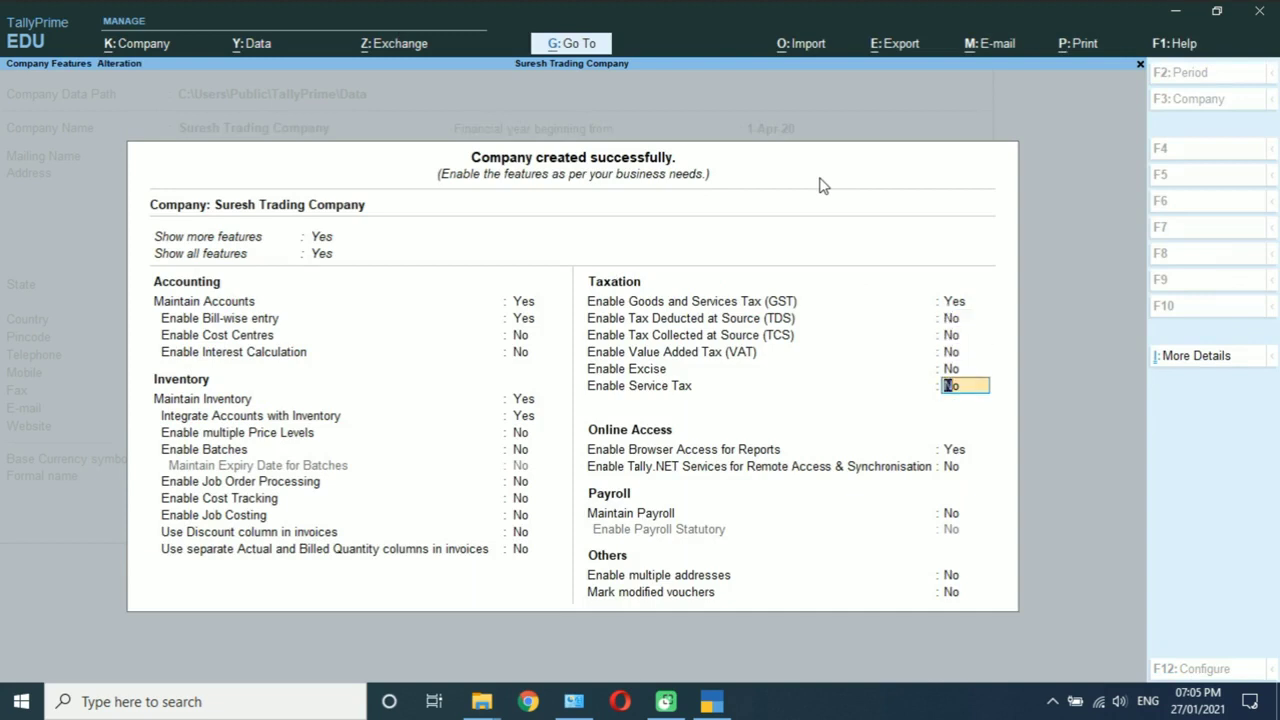
{"action": "key", "text": "Return"}
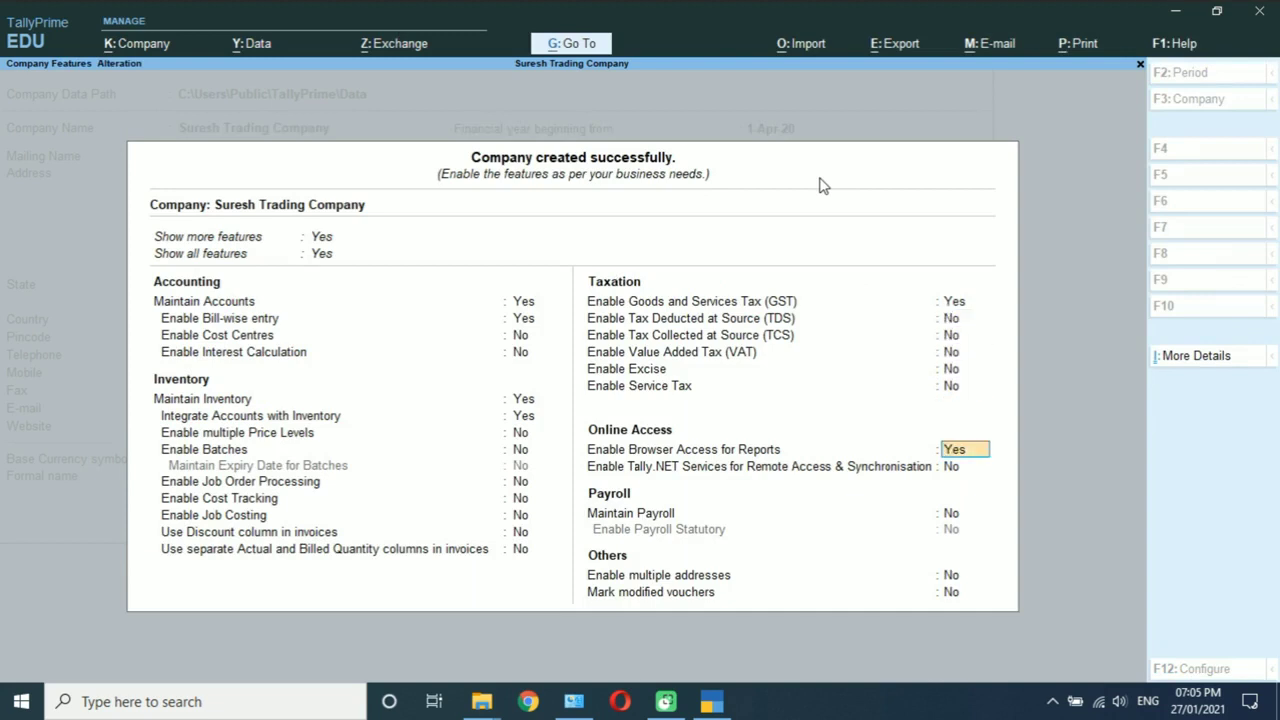
{"action": "type", "text": "n"}
{"action": "key", "text": "Return"}
{"action": "key", "text": "Return"}
{"action": "key", "text": "Return"}
{"action": "key", "text": "Return"}
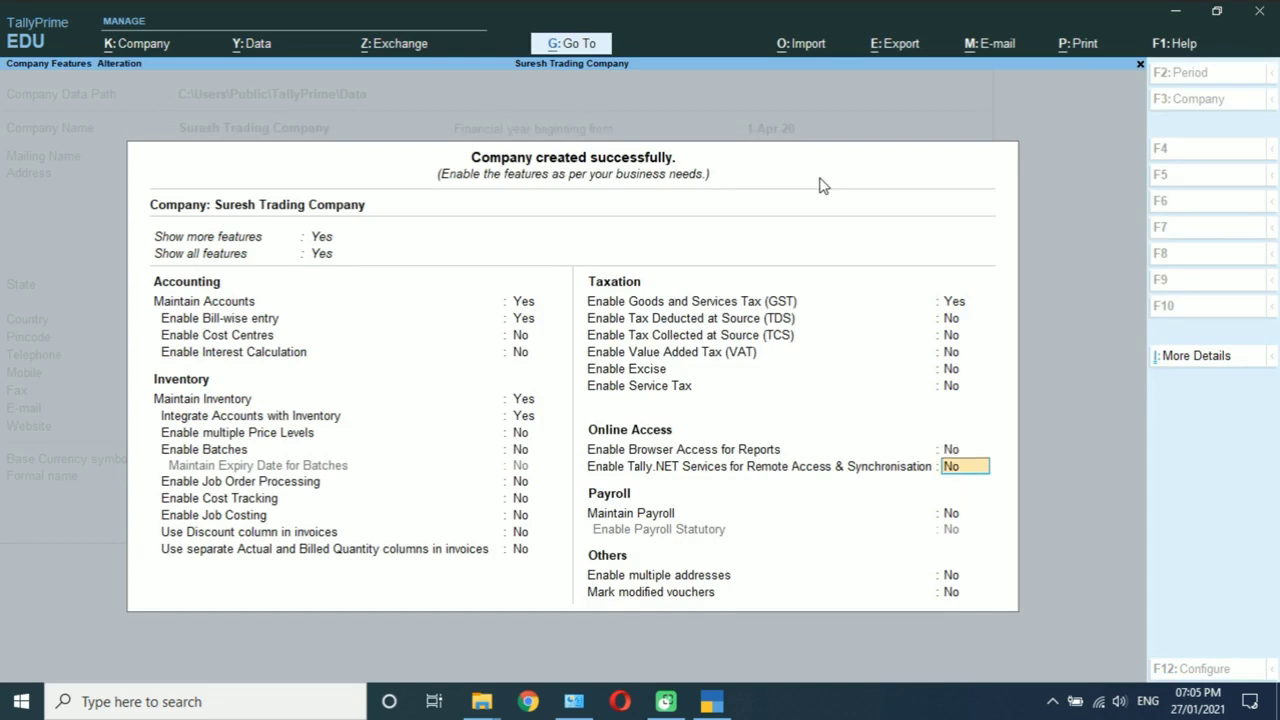
{"action": "key", "text": "Return"}
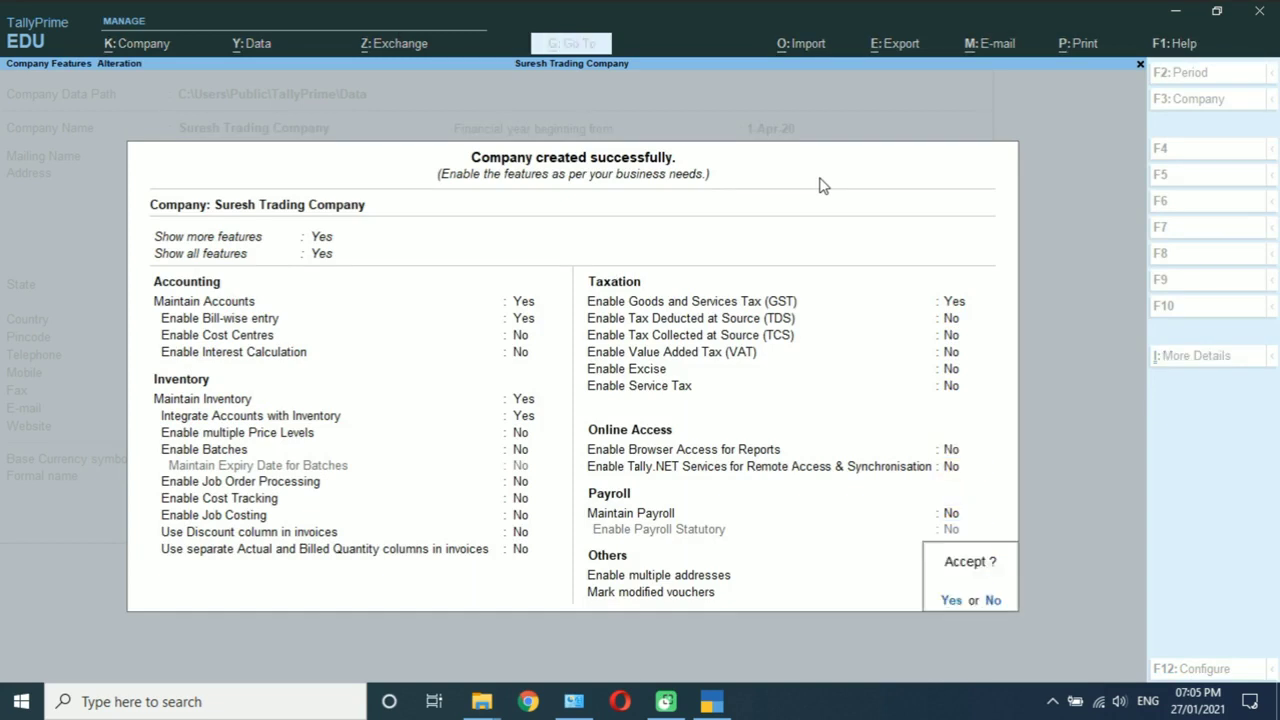
{"action": "key", "text": "Return"}
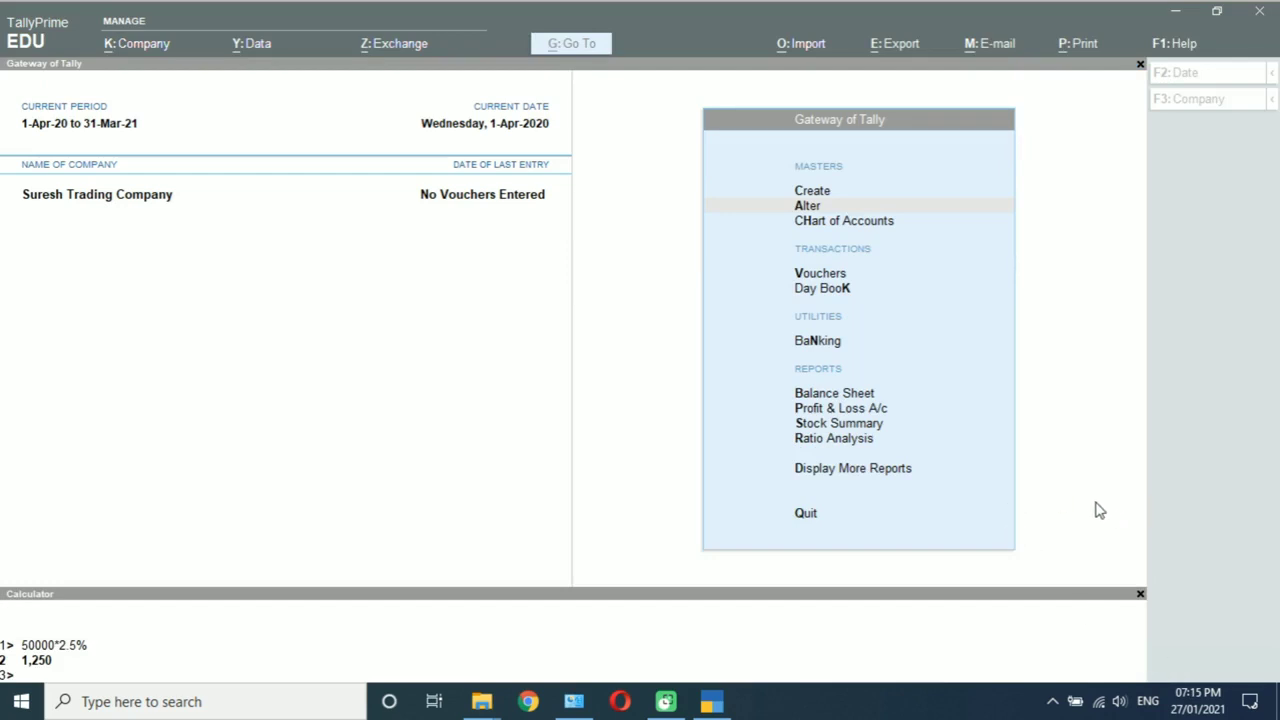
Step: Return from the calculator to the Gateway of Tally and go to the Create masters list
{"action": "left_click", "coordinate": [1034, 414]}
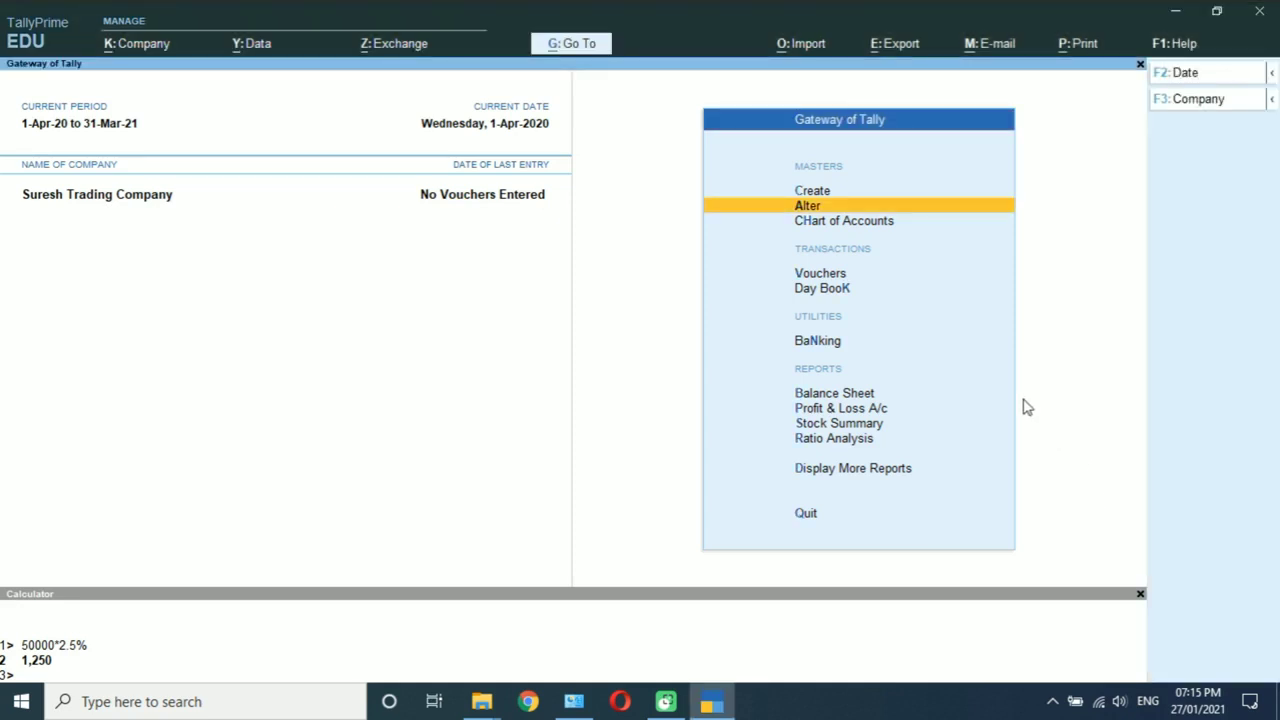
{"action": "key", "text": "Up"}
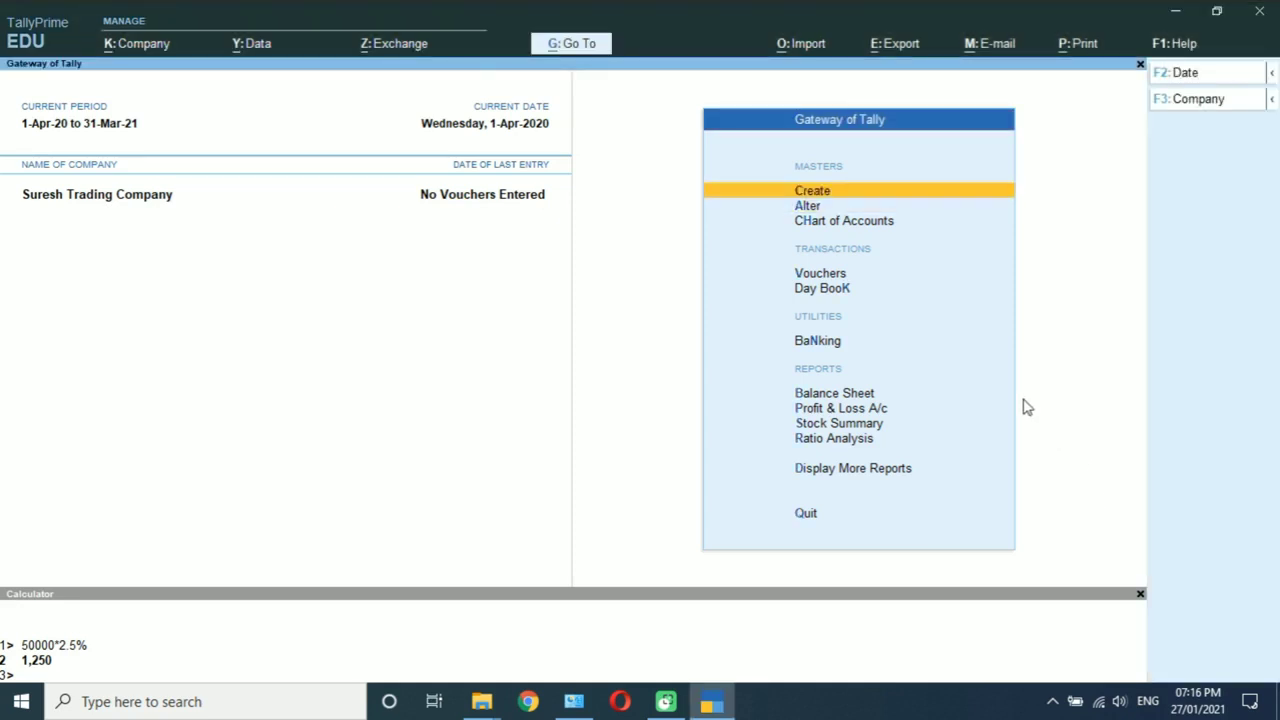
{"action": "key", "text": "Return"}
Step: Create a stock item named Cotton with no alias, kept under Primary
{"action": "key", "text": "Down"}
{"action": "key", "text": "Down"}
{"action": "key", "text": "Down"}
{"action": "key", "text": "Down"}
{"action": "key", "text": "Down"}
{"action": "key", "text": "Down"}
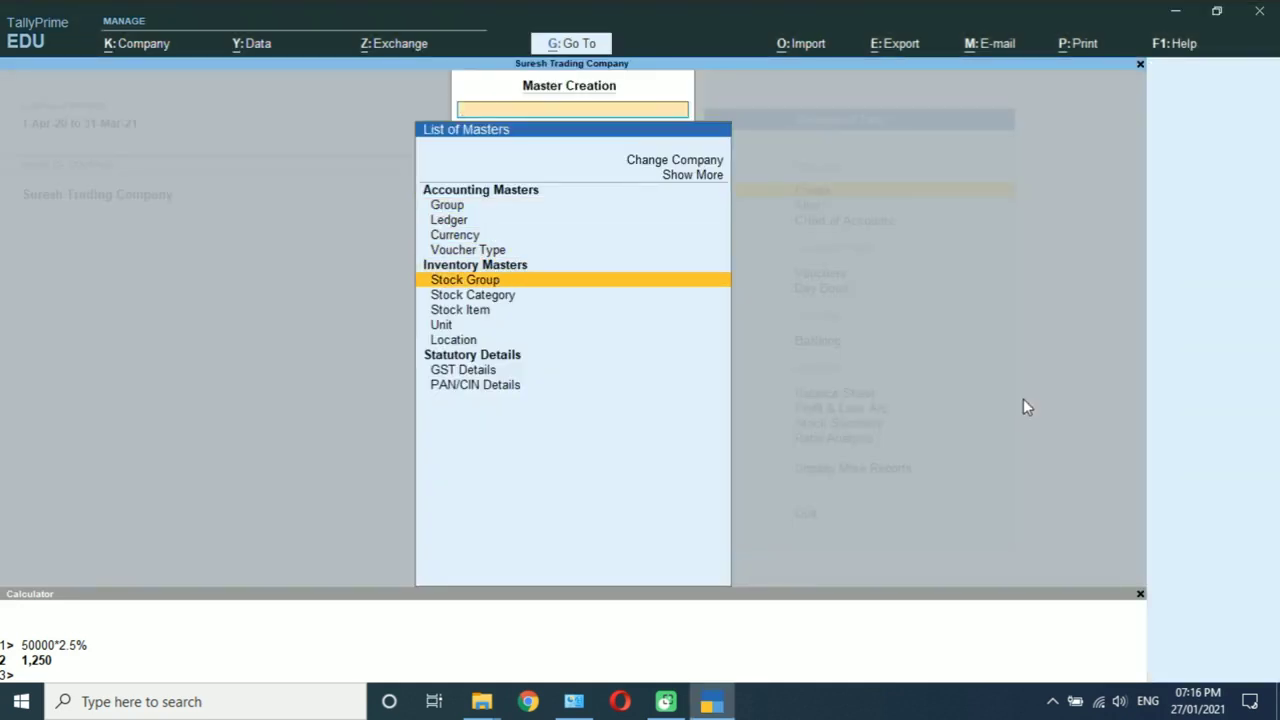
{"action": "key", "text": "Return"}
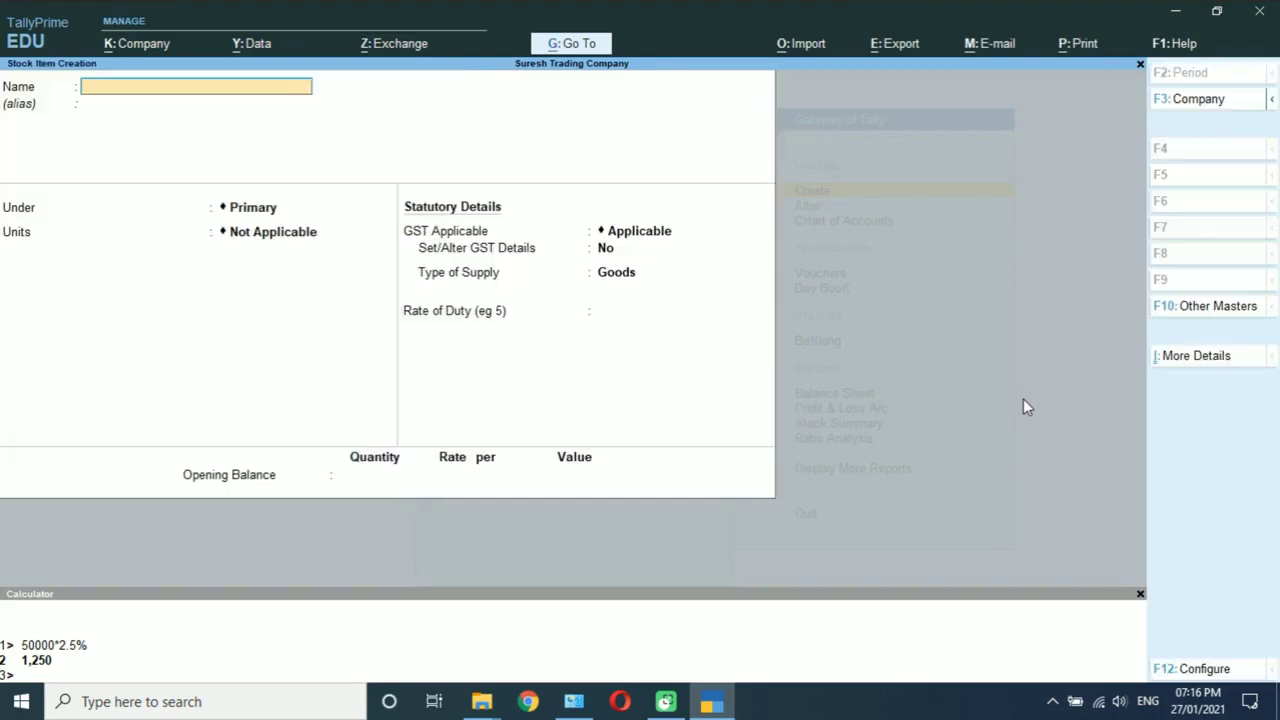
{"action": "type", "text": "Cotton"}
{"action": "key", "text": "Return"}
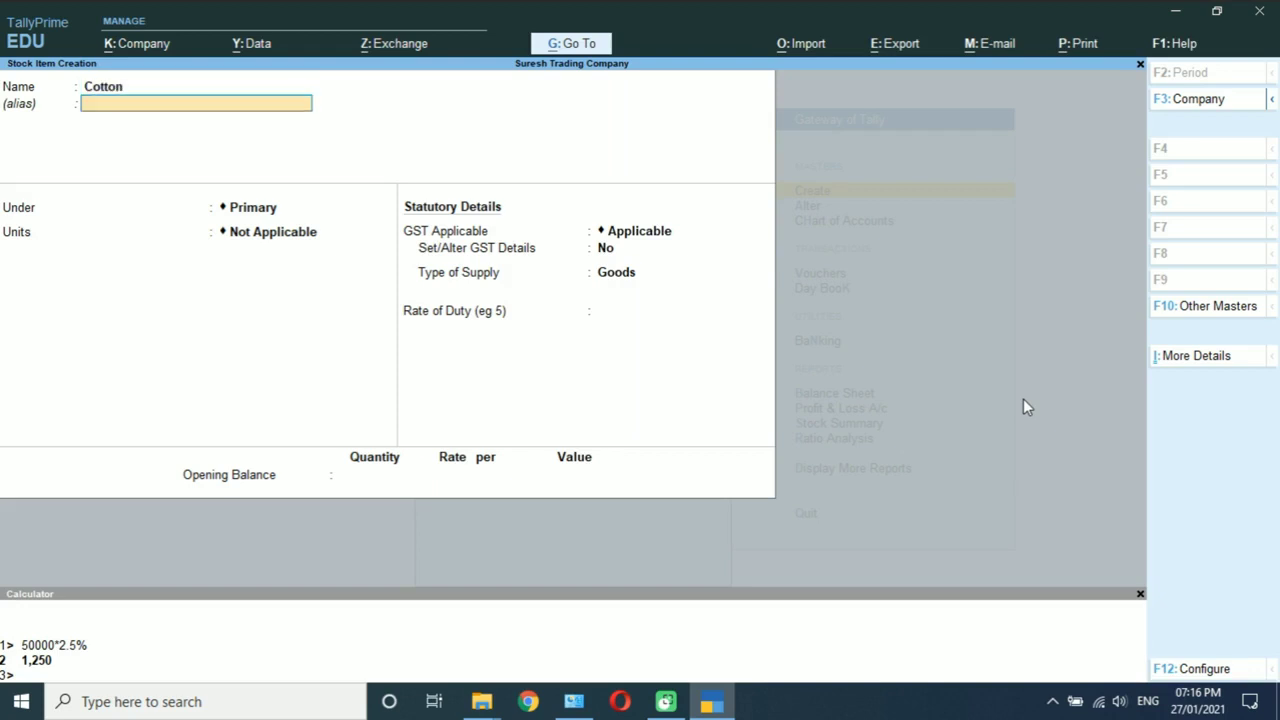
{"action": "key", "text": "Return"}
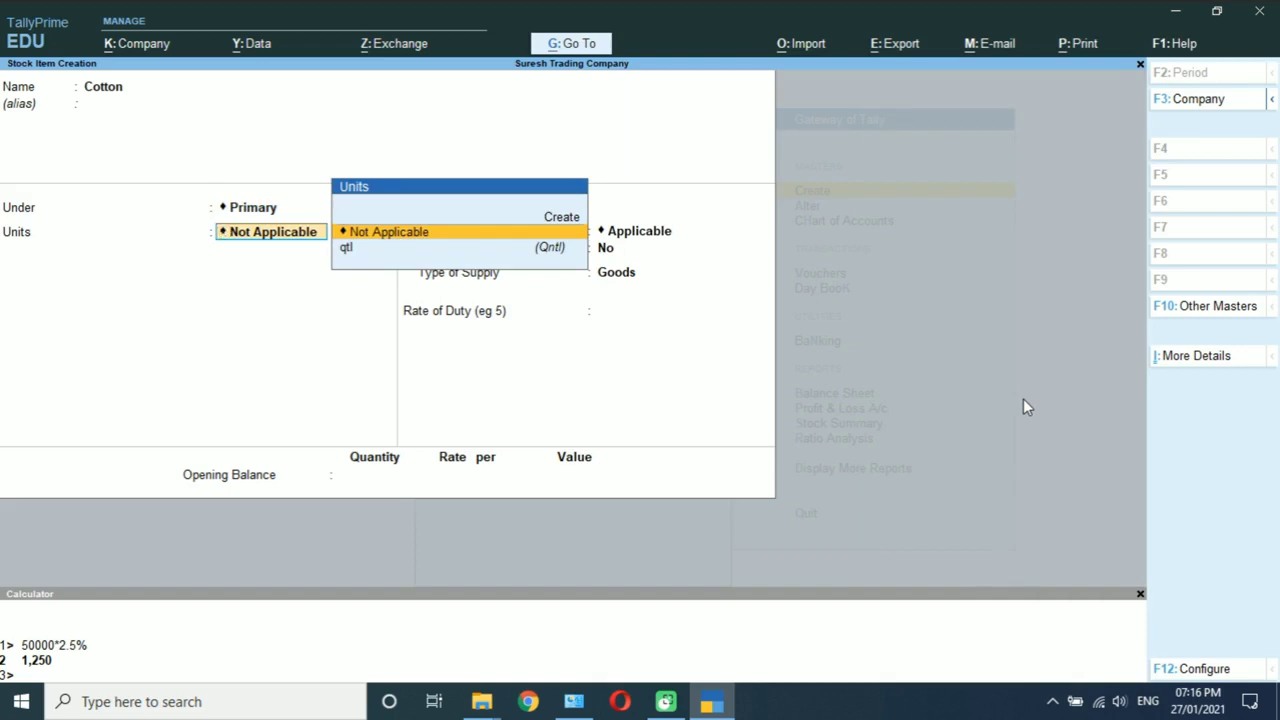
Step: Try creating a new Qtl unit, then abandon it after the name-already-exists error
{"action": "key", "text": "alt"}
{"action": "key", "text": "alt+c"}
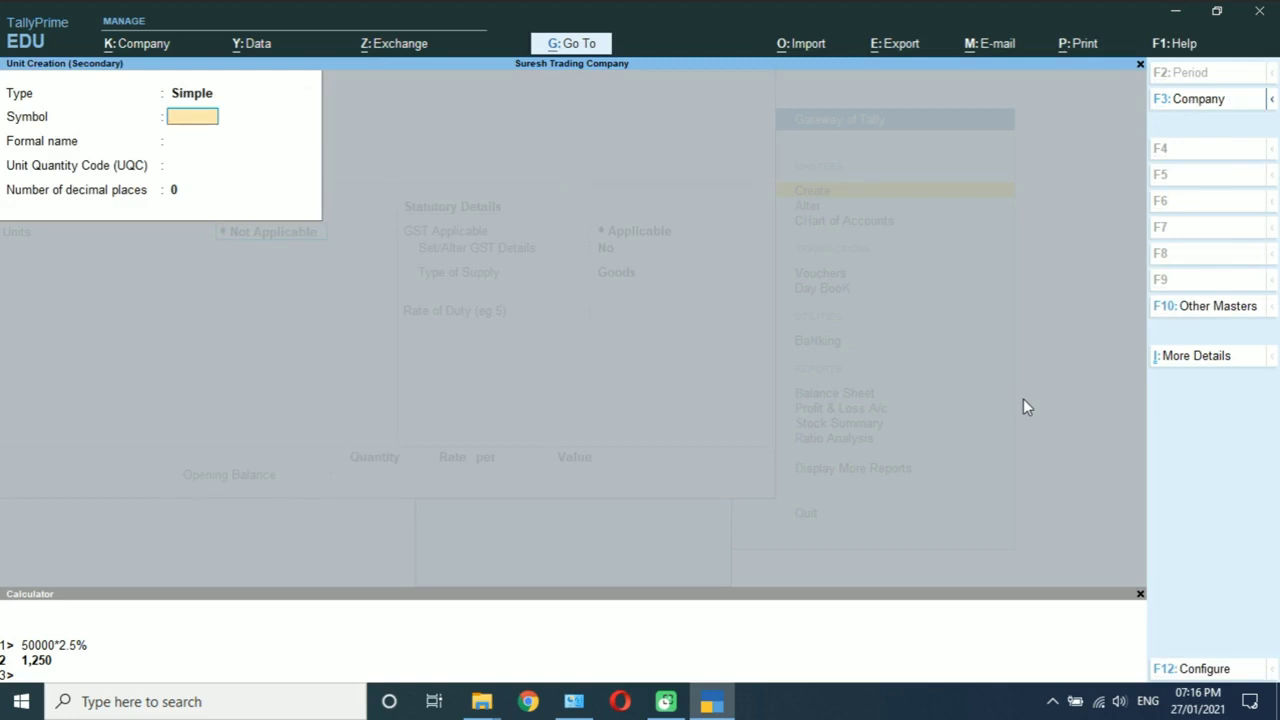
{"action": "type", "text": "q"}
{"action": "key", "text": "BackSpace"}
{"action": "type", "text": "qil"}
{"action": "key", "text": "BackSpace"}
{"action": "key", "text": "BackSpace"}
{"action": "key", "text": "BackSpace"}
{"action": "type", "text": "Q"}
{"action": "key", "text": "Return"}
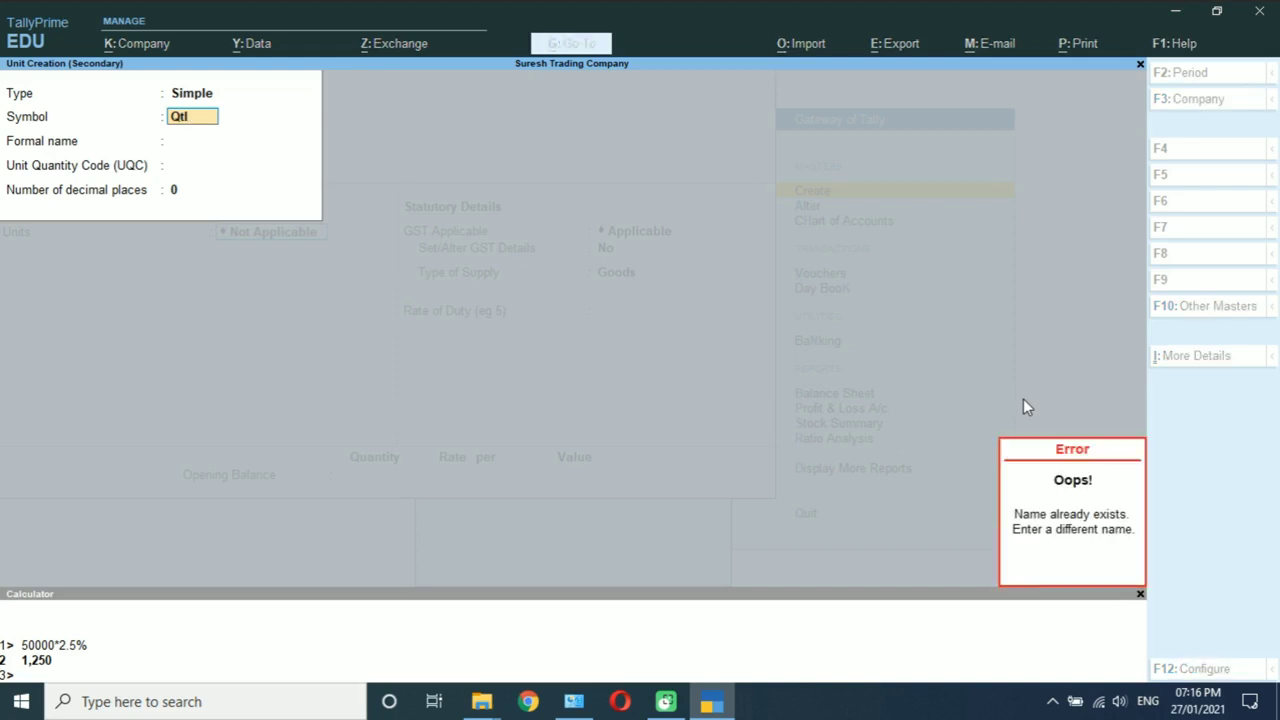
{"action": "key", "text": "BackSpace"}
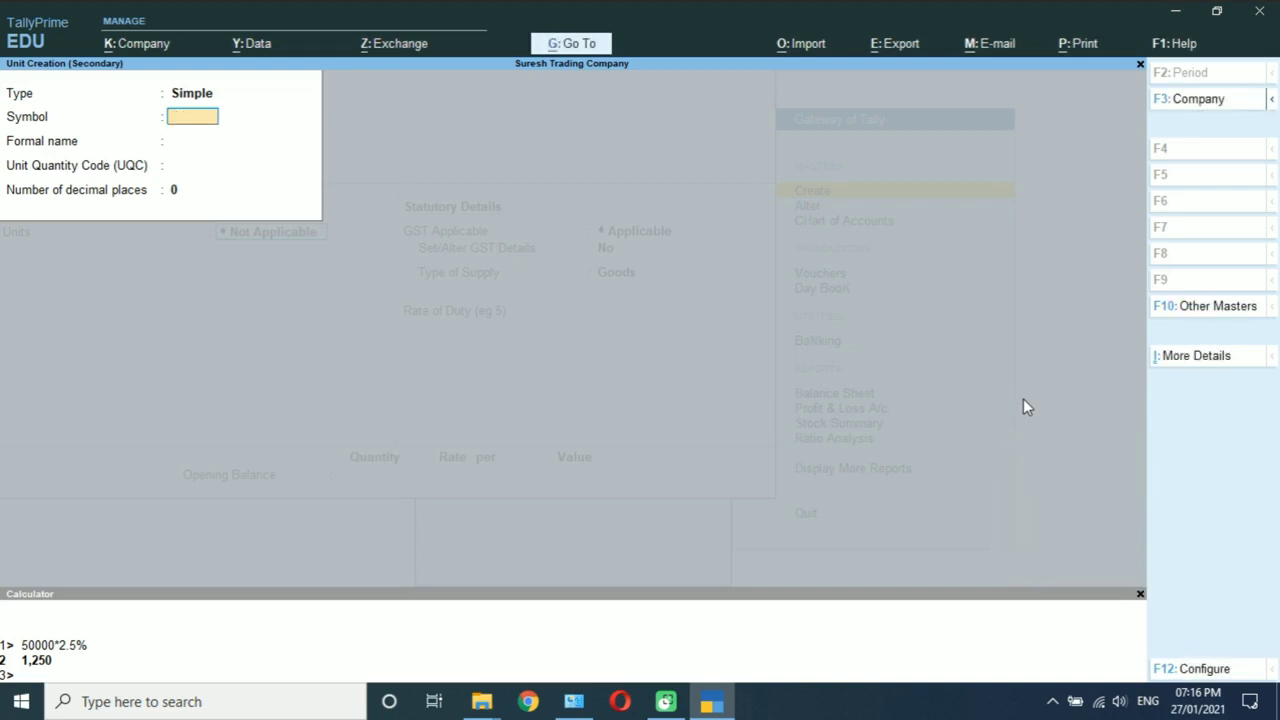
{"action": "key", "text": "Escape"}
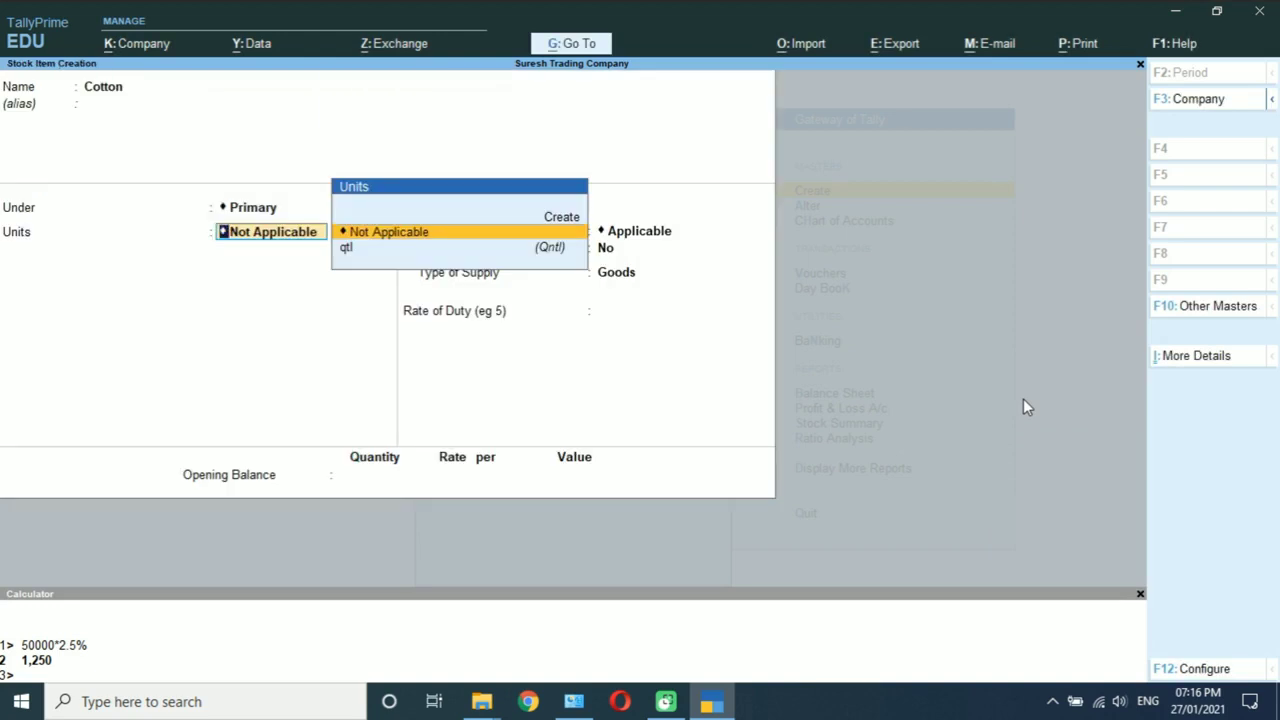
Step: Set Cotton's unit to the existing qtl with alternate units Not Applicable
{"action": "key", "text": "Down"}
{"action": "key", "text": "Return"}
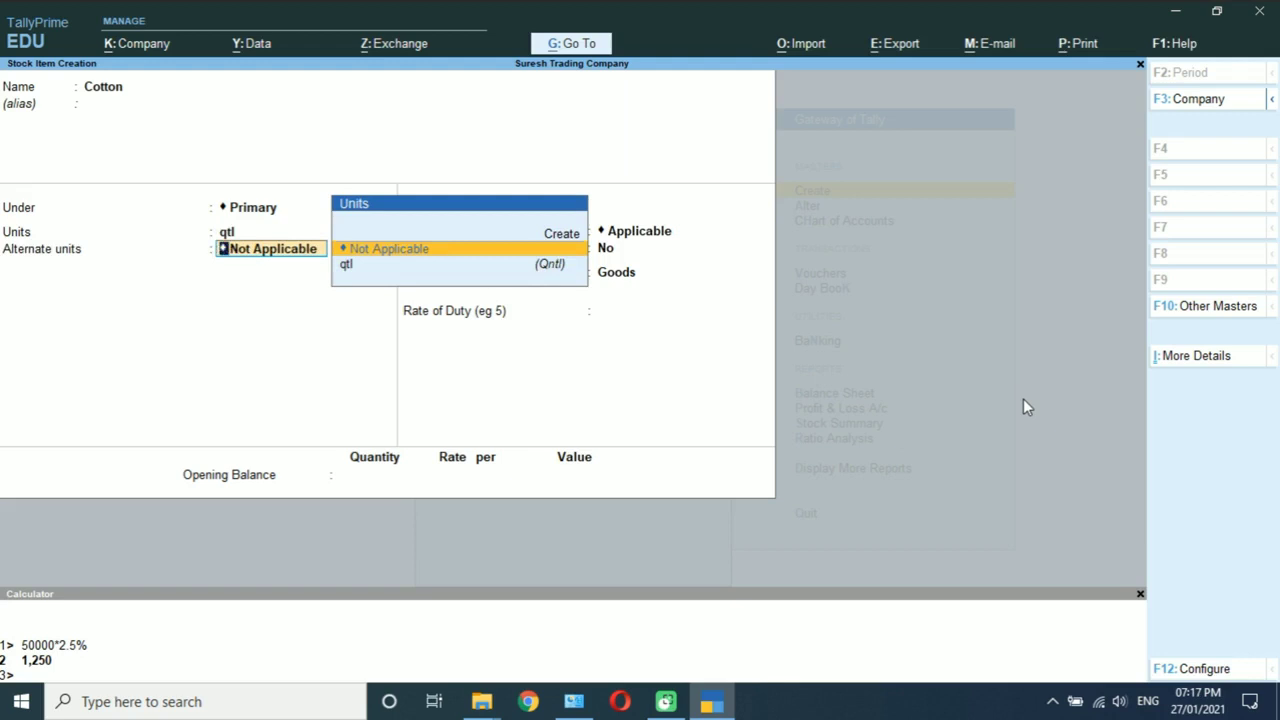
{"action": "key", "text": "Return"}
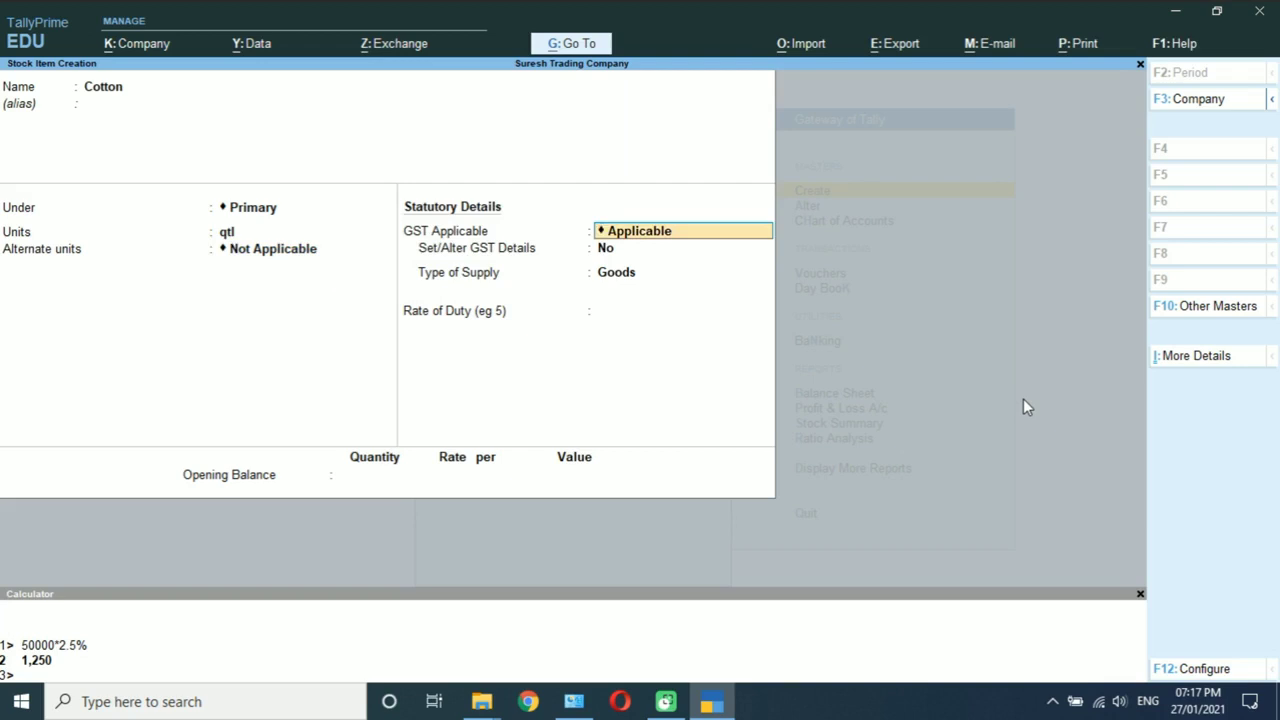
Step: Turn on Cotton's GST details with description Cotton and HSN code 5201
{"action": "key", "text": "Return"}
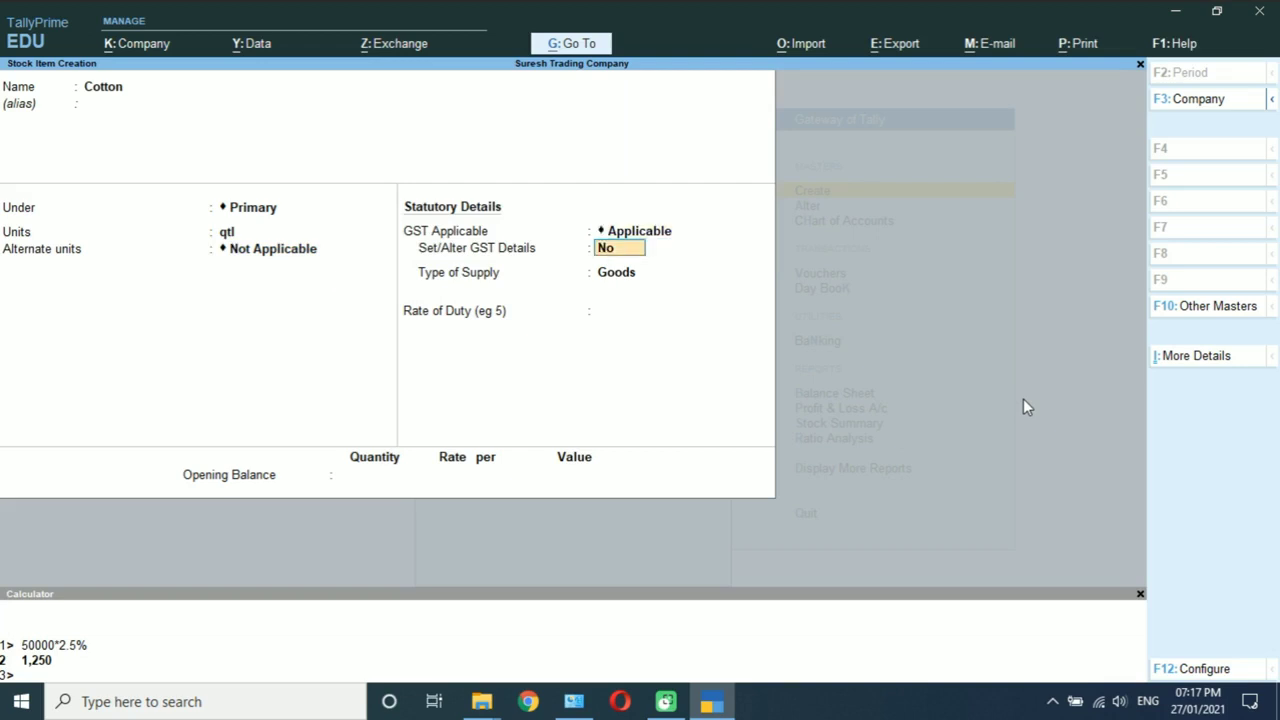
{"action": "type", "text": "y"}
{"action": "key", "text": "Return"}
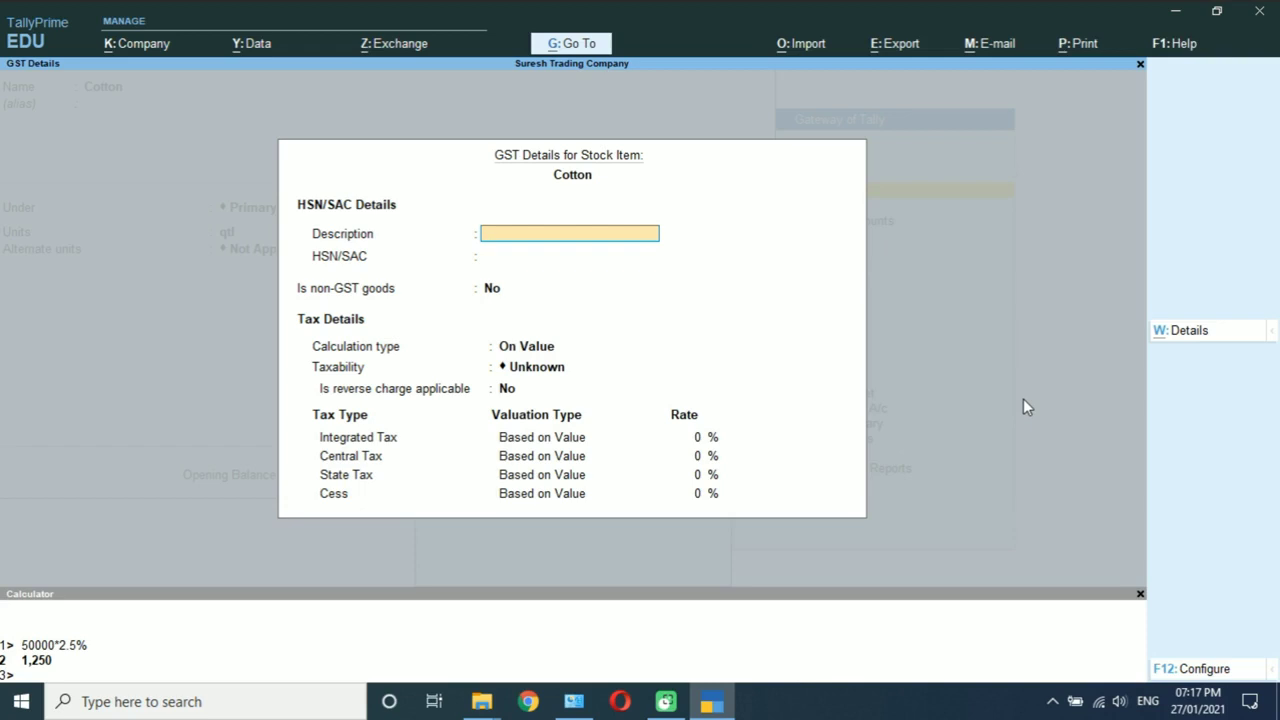
{"action": "type", "text": "Cot"}
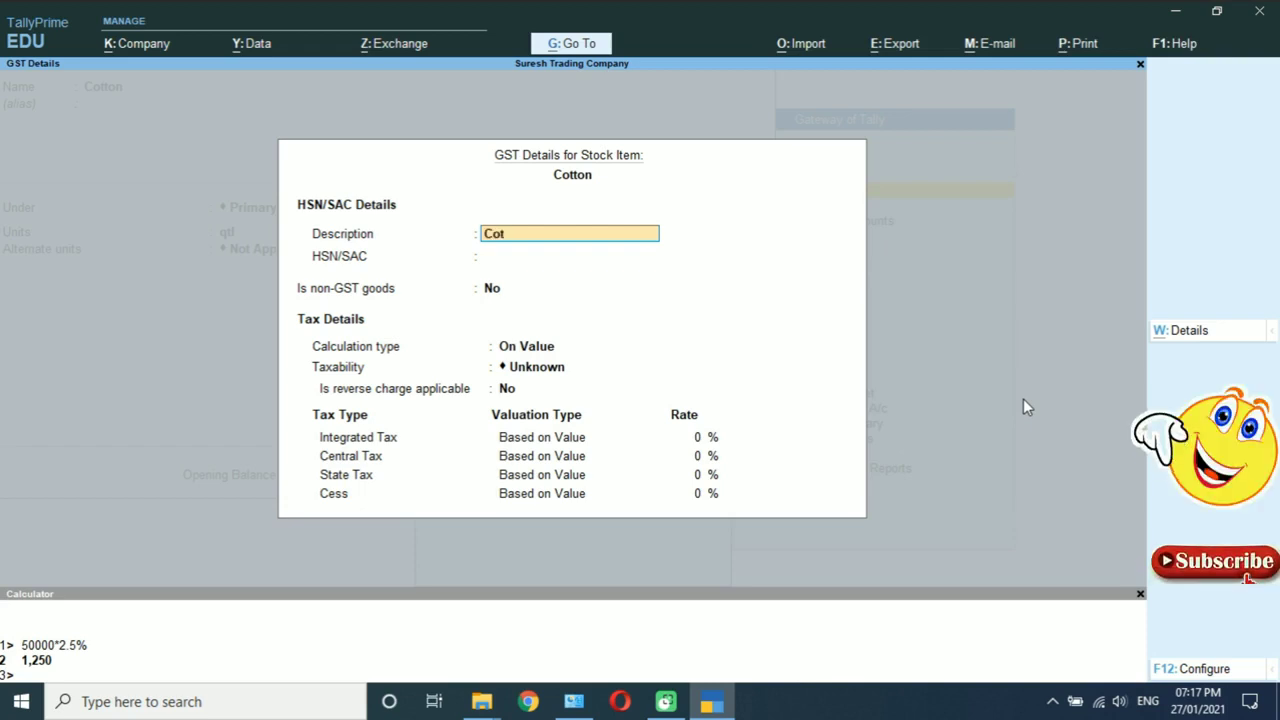
{"action": "type", "text": "ton"}
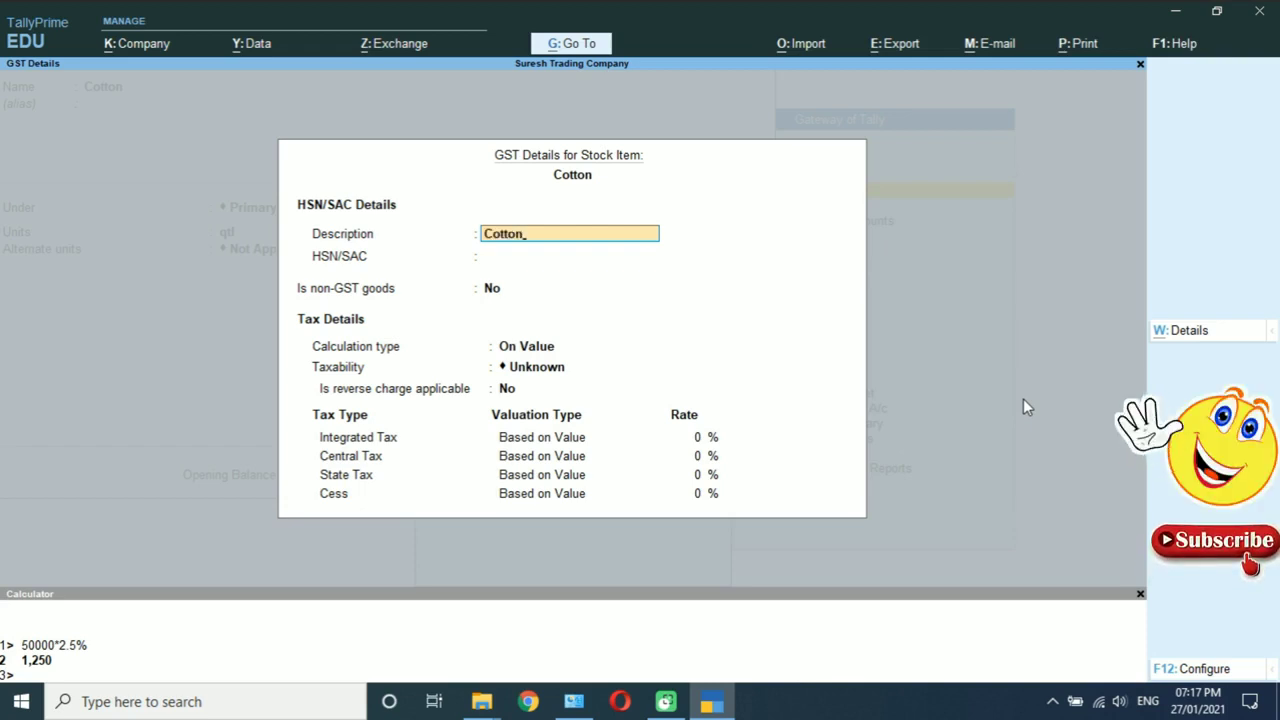
{"action": "key", "text": "Return"}
{"action": "type", "text": "5201"}
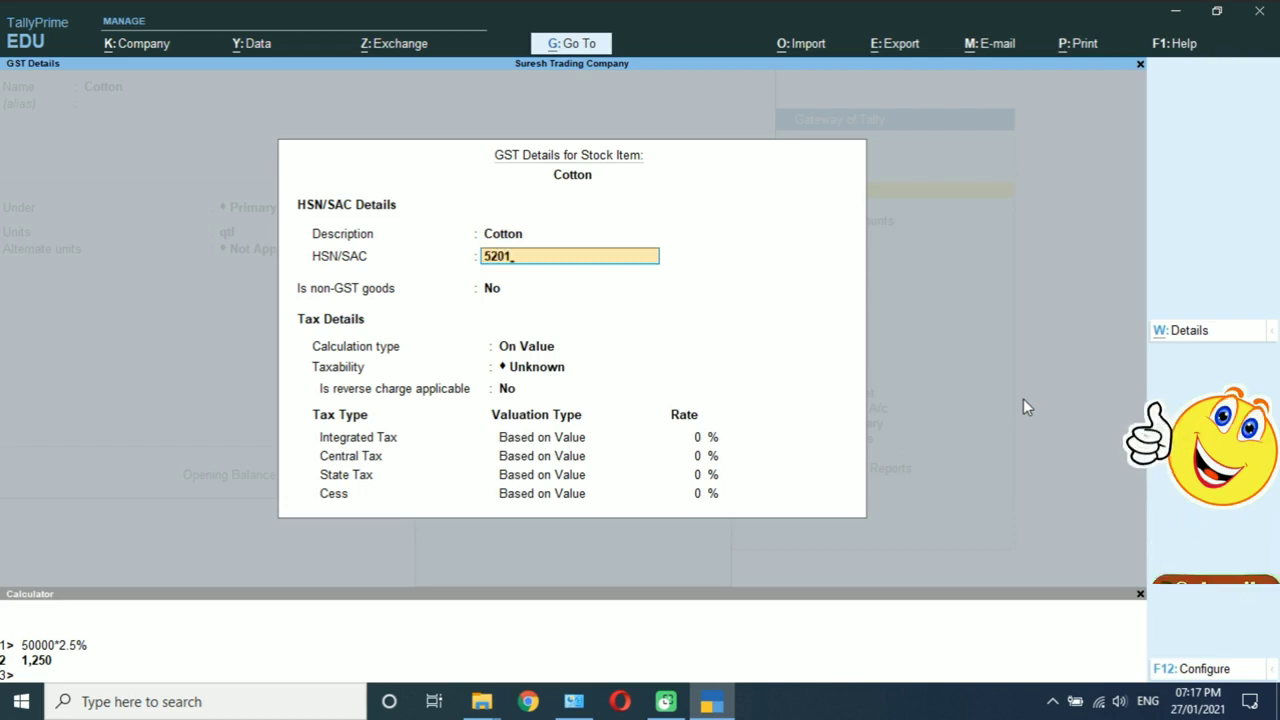
{"action": "key", "text": "Return"}
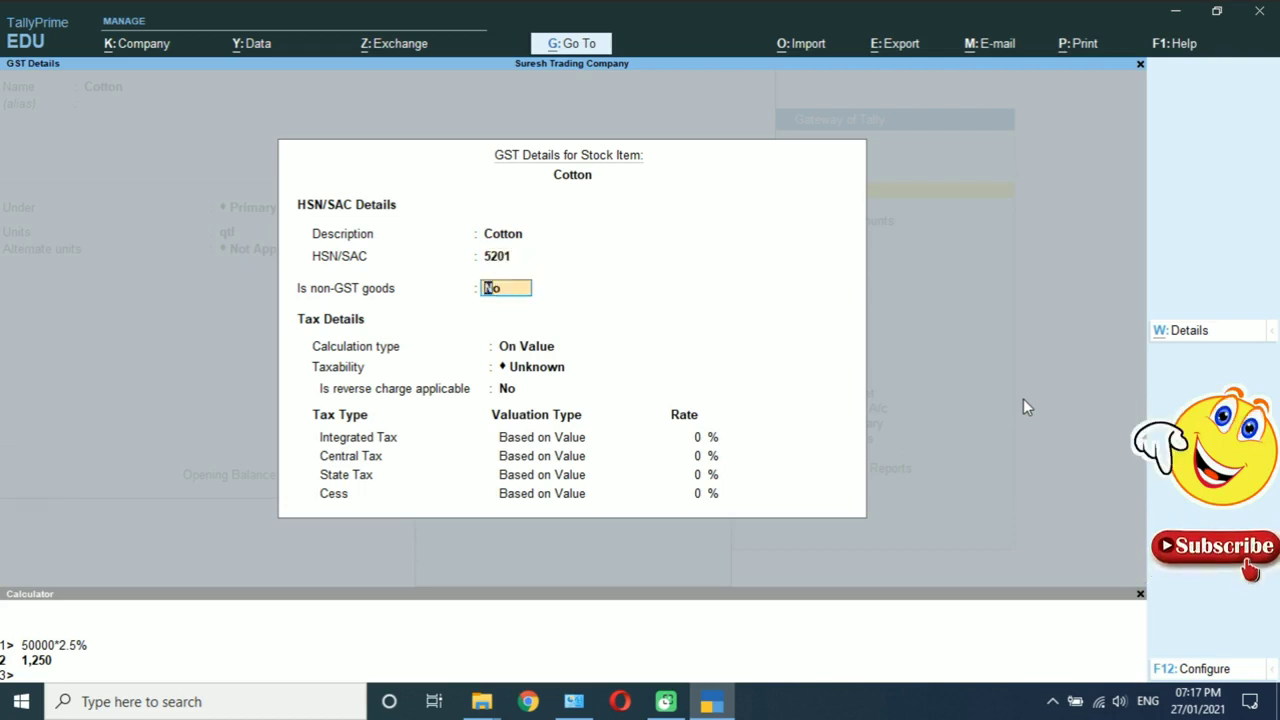
Step: Make Cotton Taxable on value, no reverse charge, with 5% integrated tax
{"action": "key", "text": "Return"}
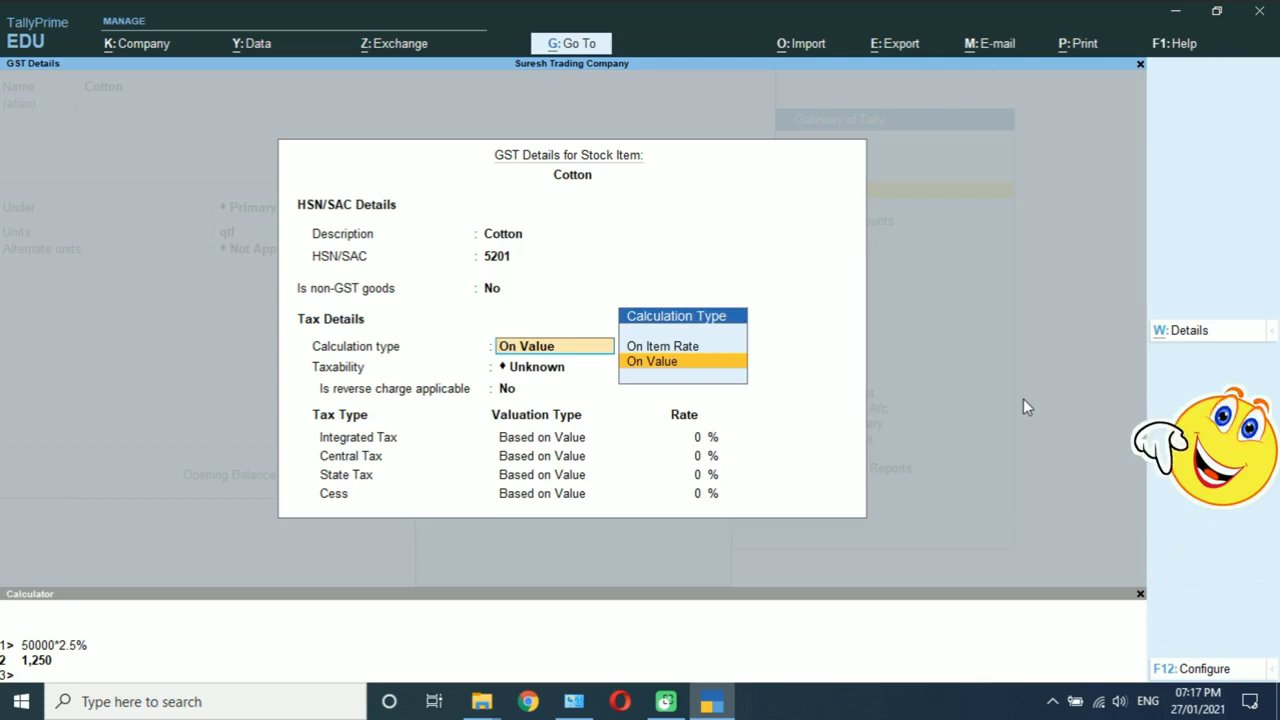
{"action": "key", "text": "Return"}
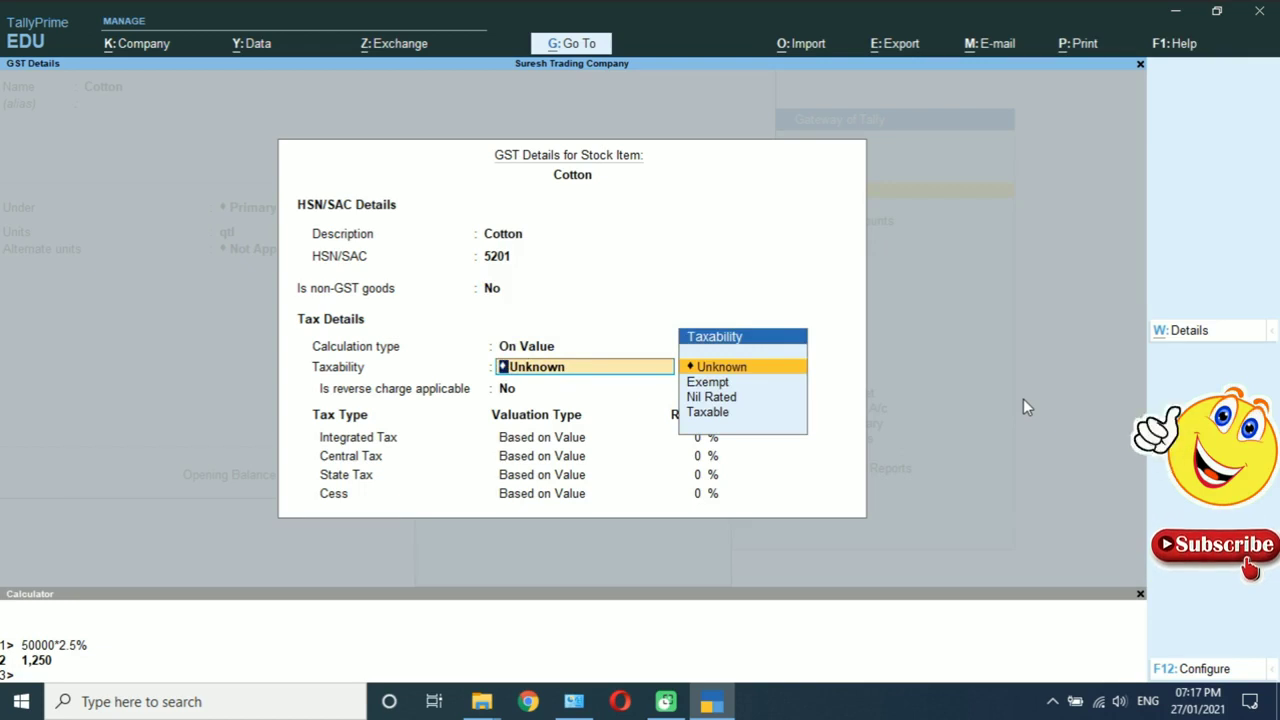
{"action": "key", "text": "Down"}
{"action": "key", "text": "Down"}
{"action": "key", "text": "Down"}
{"action": "key", "text": "Return"}
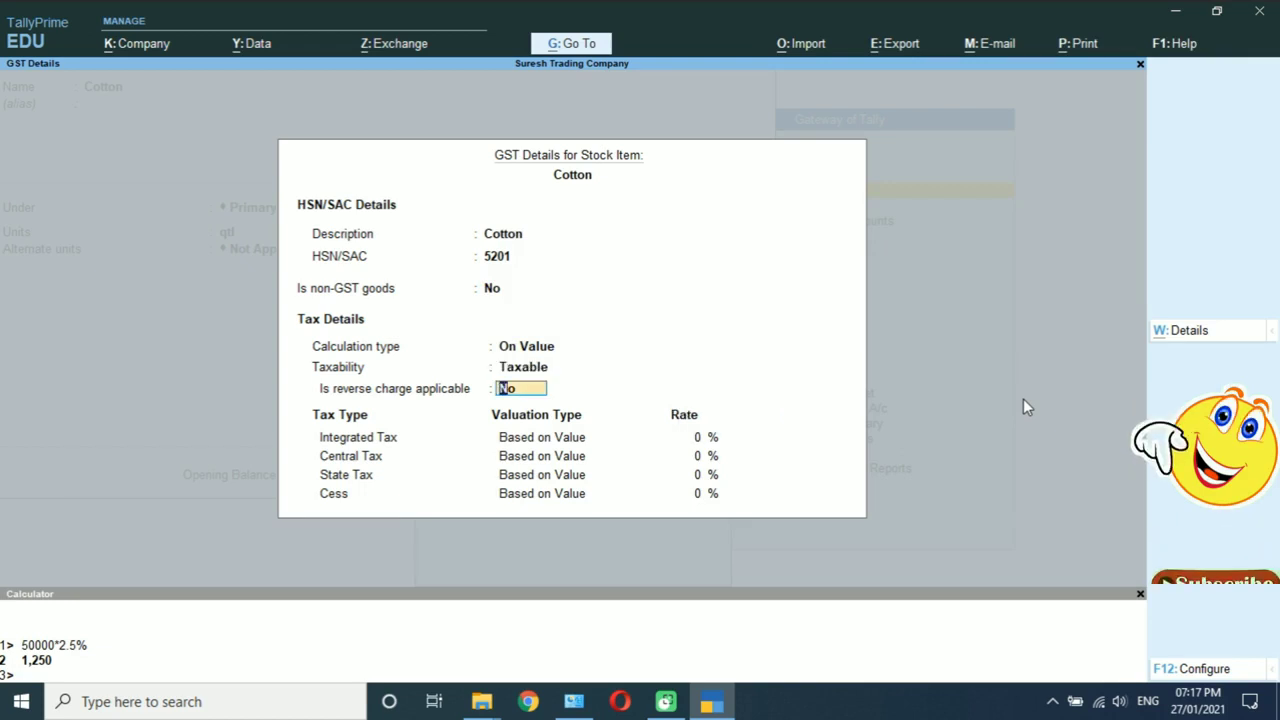
{"action": "key", "text": "Return"}
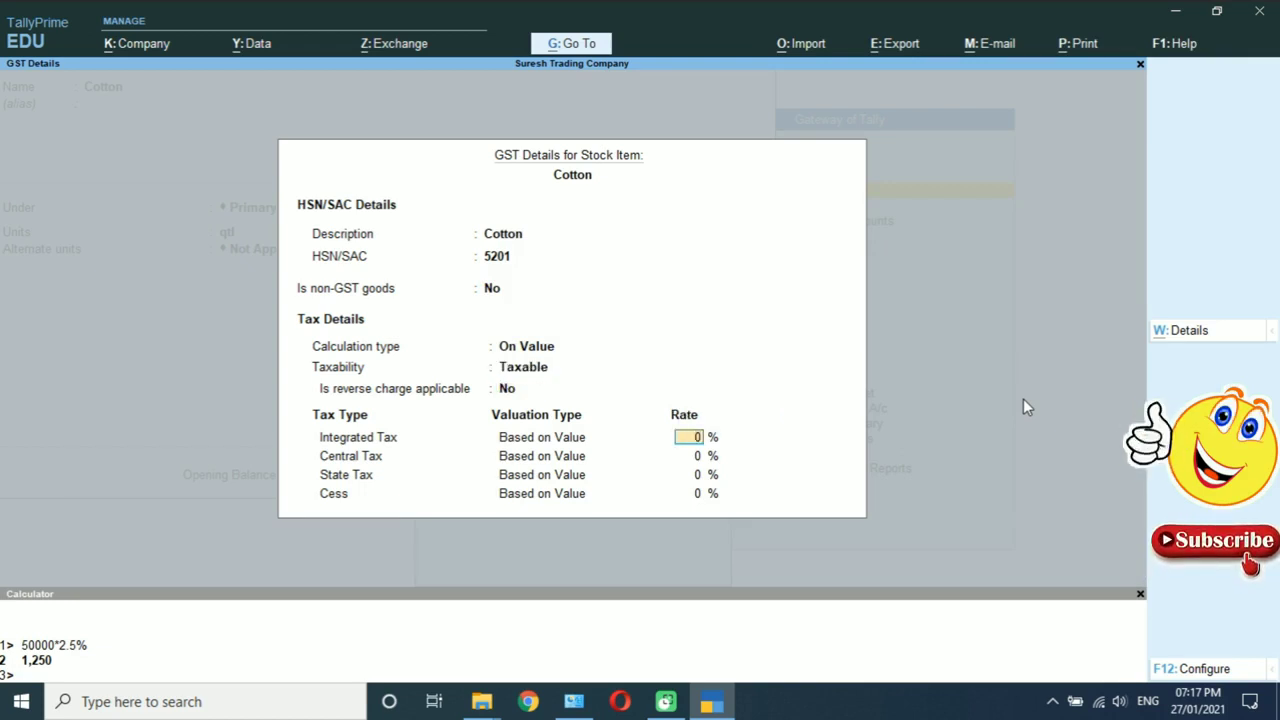
{"action": "type", "text": "5"}
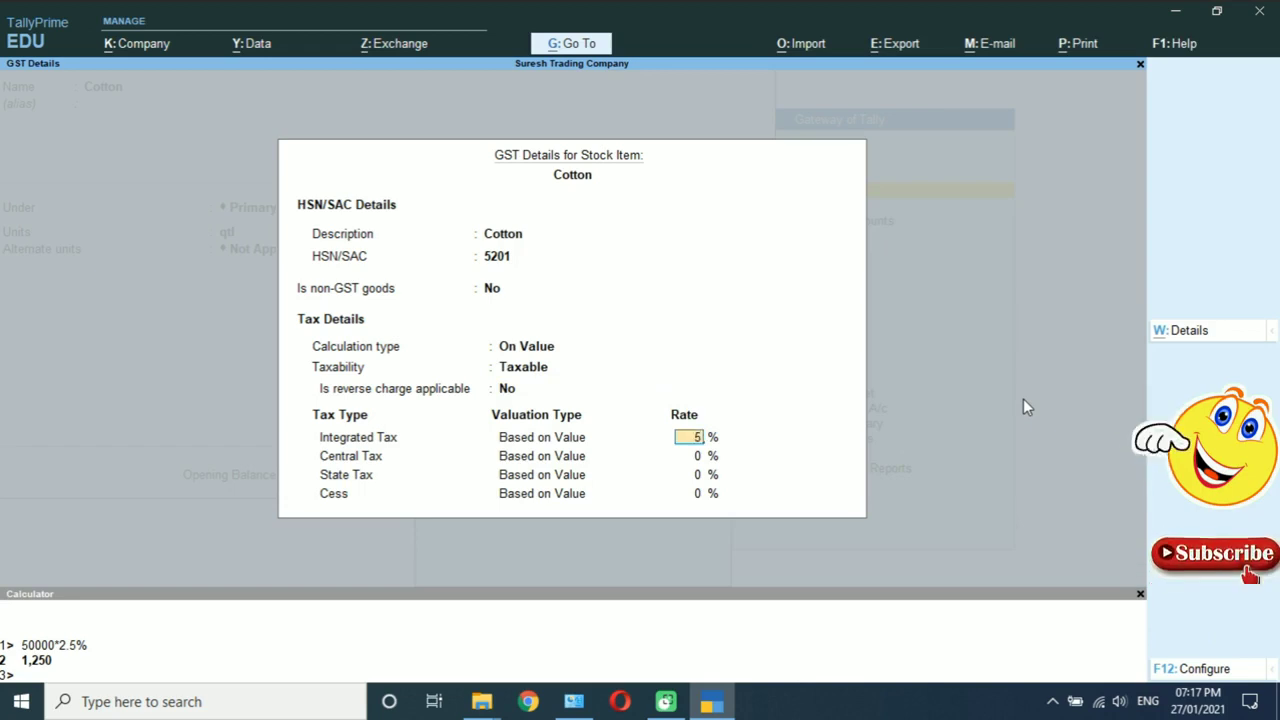
{"action": "key", "text": "Return"}
{"action": "key", "text": "Return"}
{"action": "key", "text": "Return"}
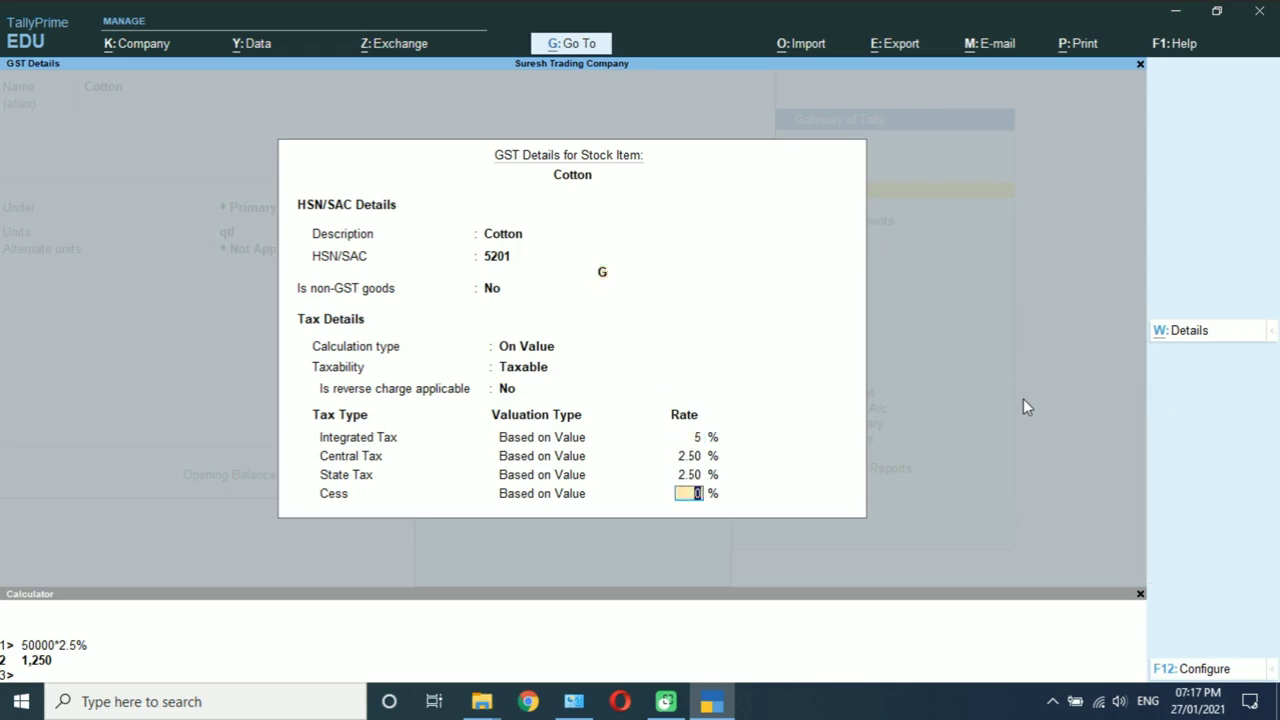
{"action": "key", "text": "Return"}
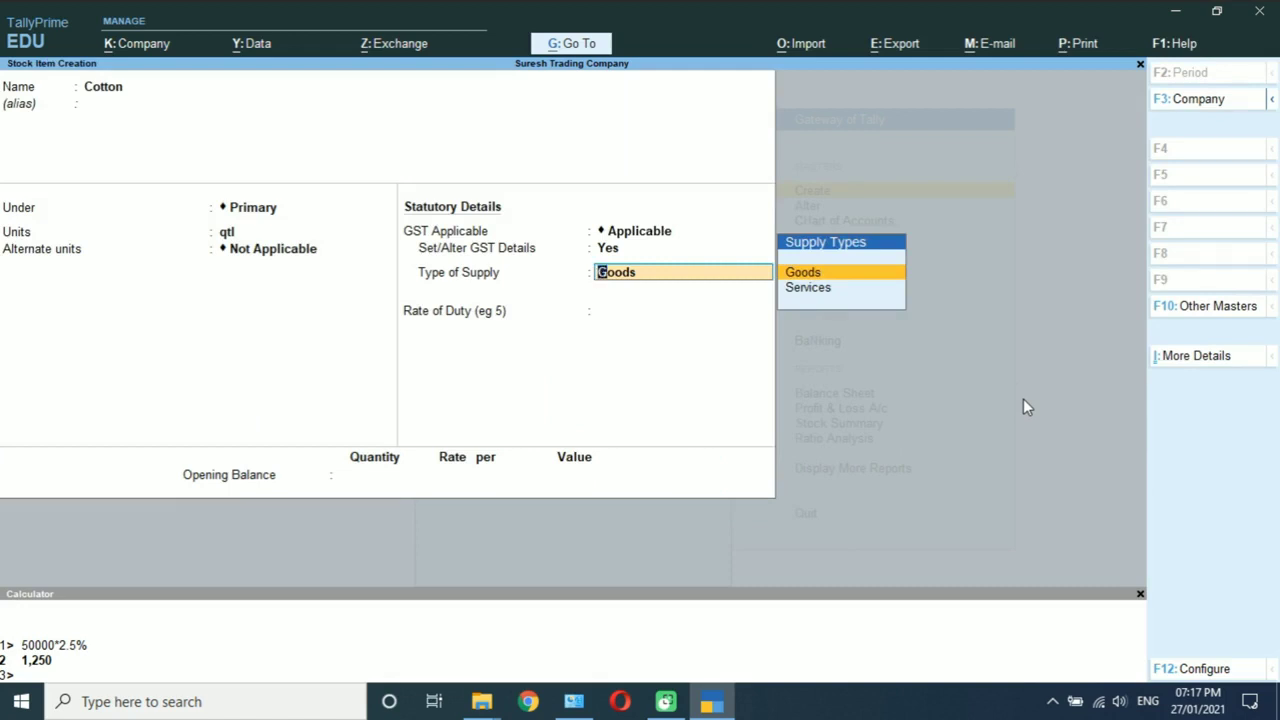
Step: Save the Cotton stock item with Goods as its type of supply
{"action": "key", "text": "Return"}
{"action": "key", "text": "Return"}
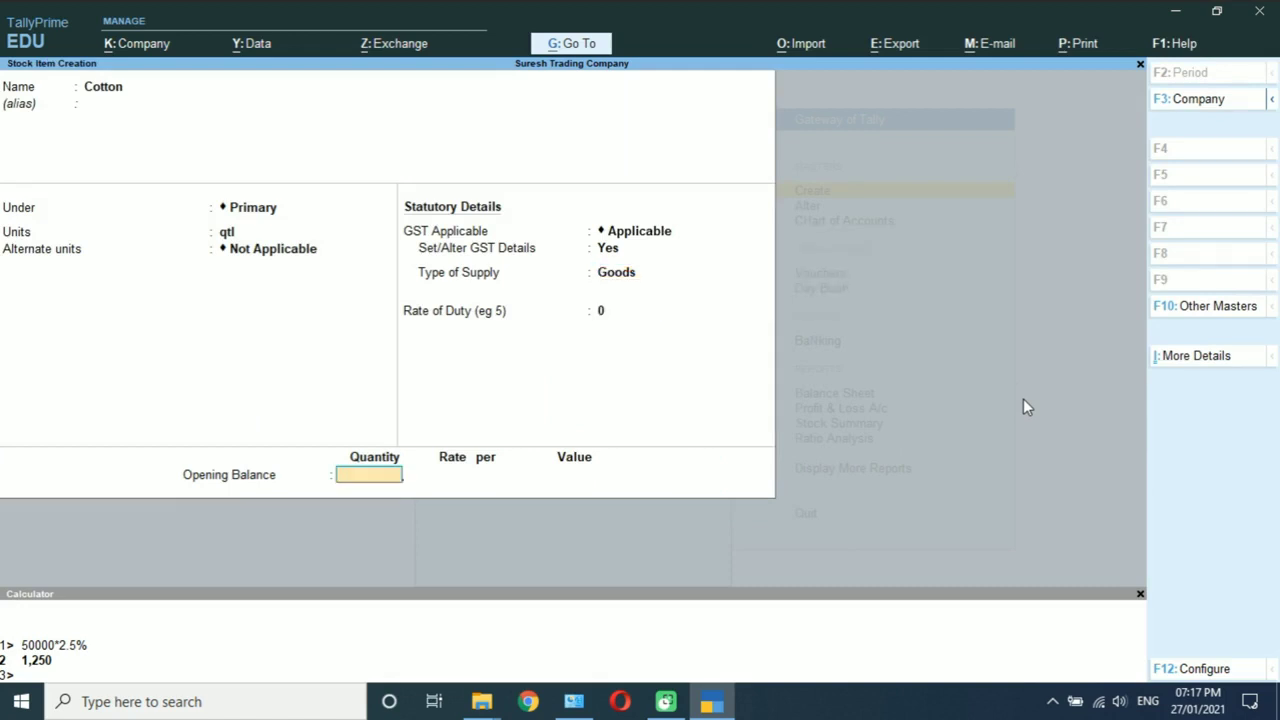
{"action": "key", "text": "Return"}
{"action": "key", "text": "Return"}
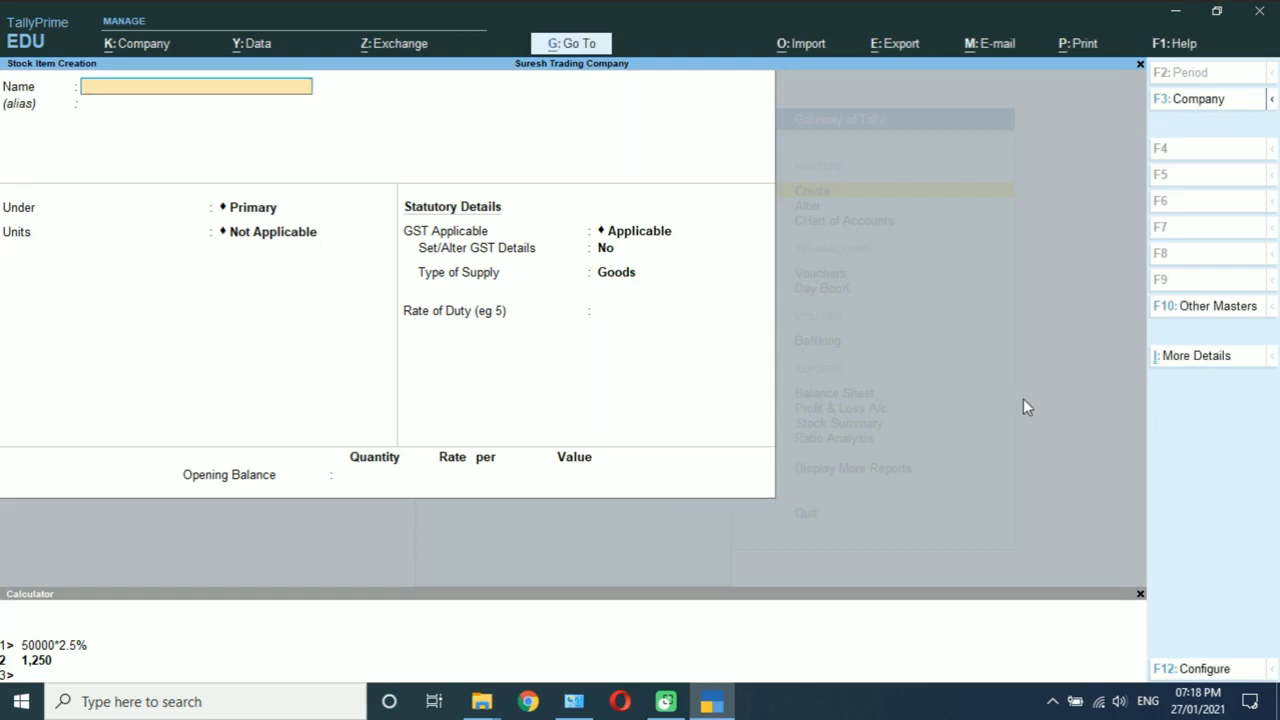
{"action": "key", "text": "Escape"}
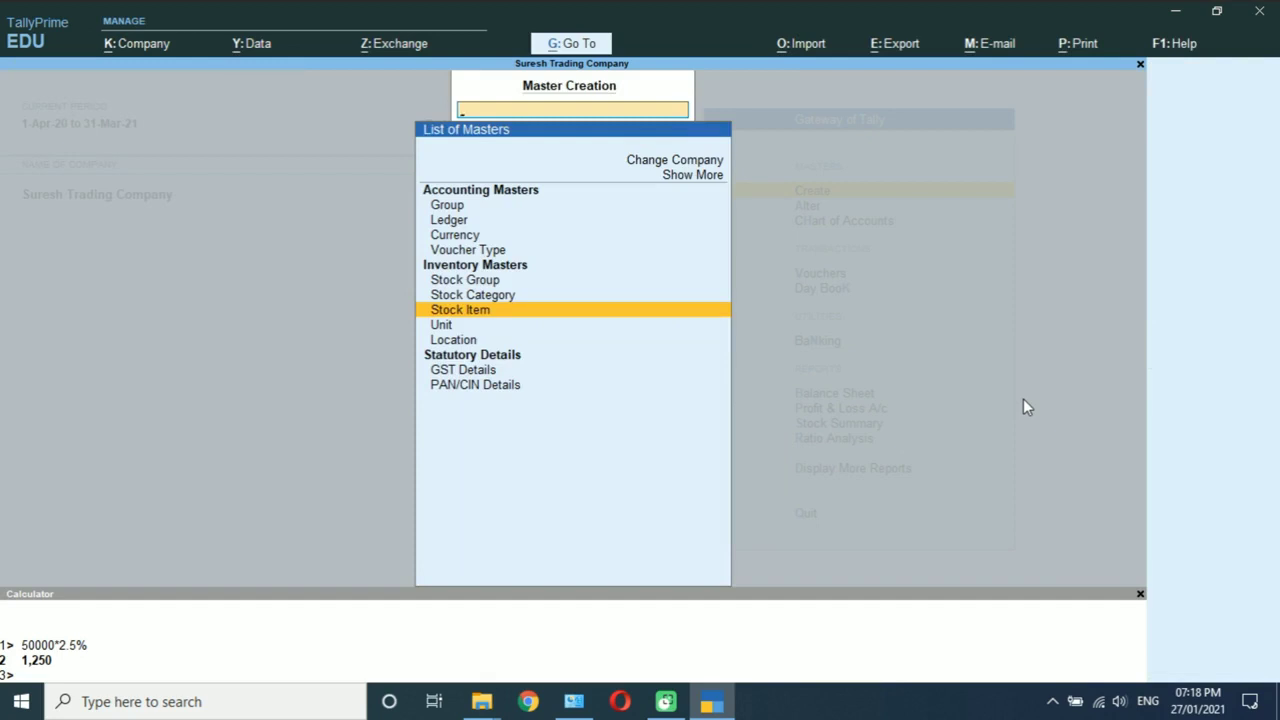
Step: Go back to the Create list and start a new Ledger
{"action": "key", "text": "Escape"}
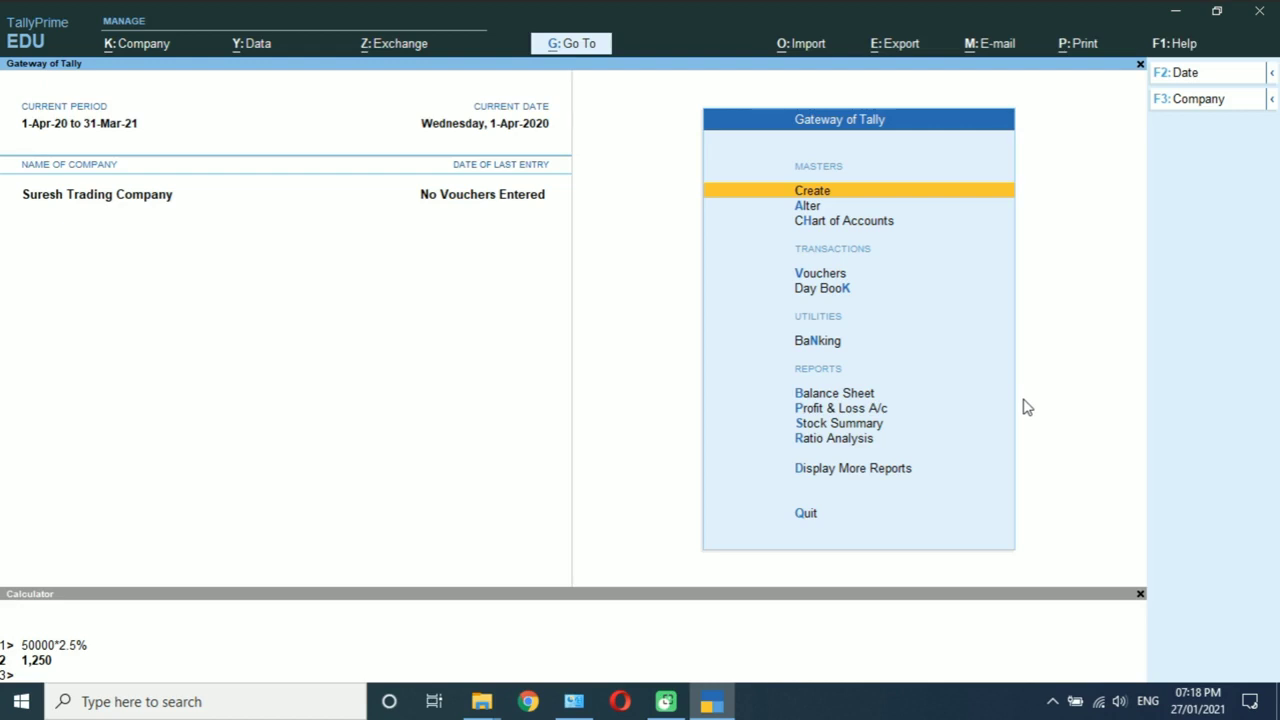
{"action": "key", "text": "Return"}
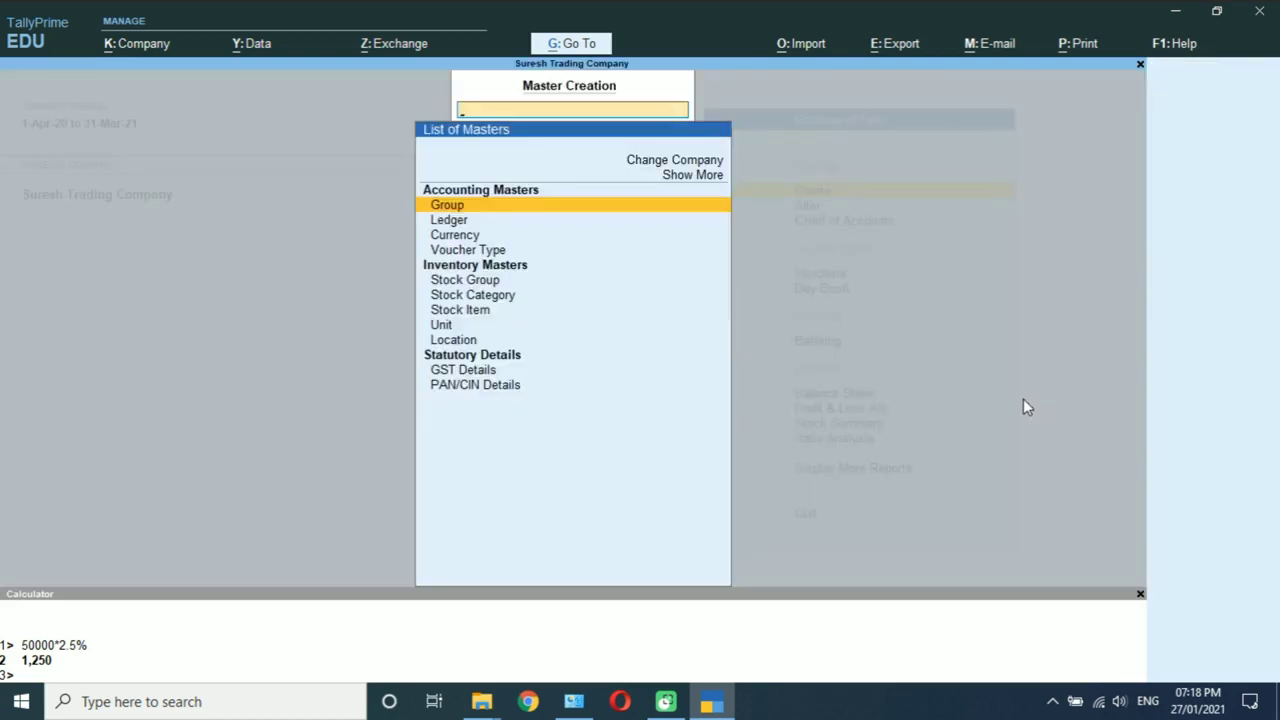
{"action": "key", "text": "Down"}
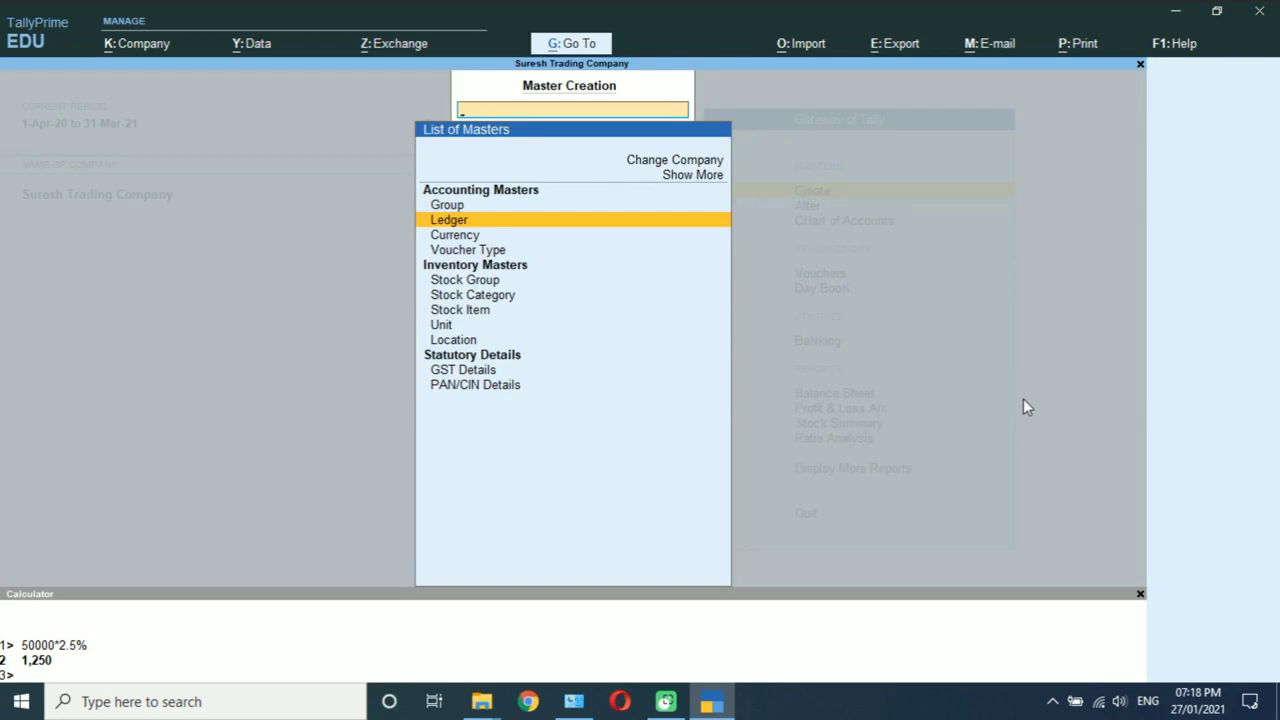
{"action": "key", "text": "Return"}
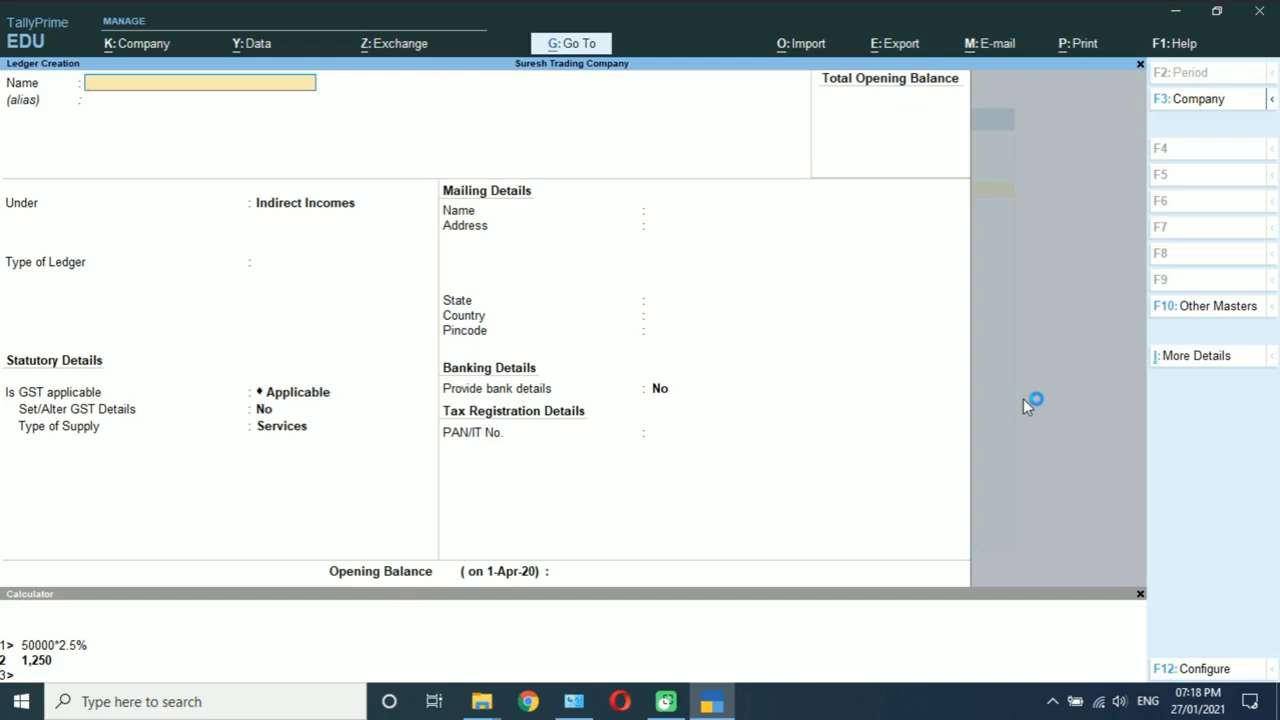
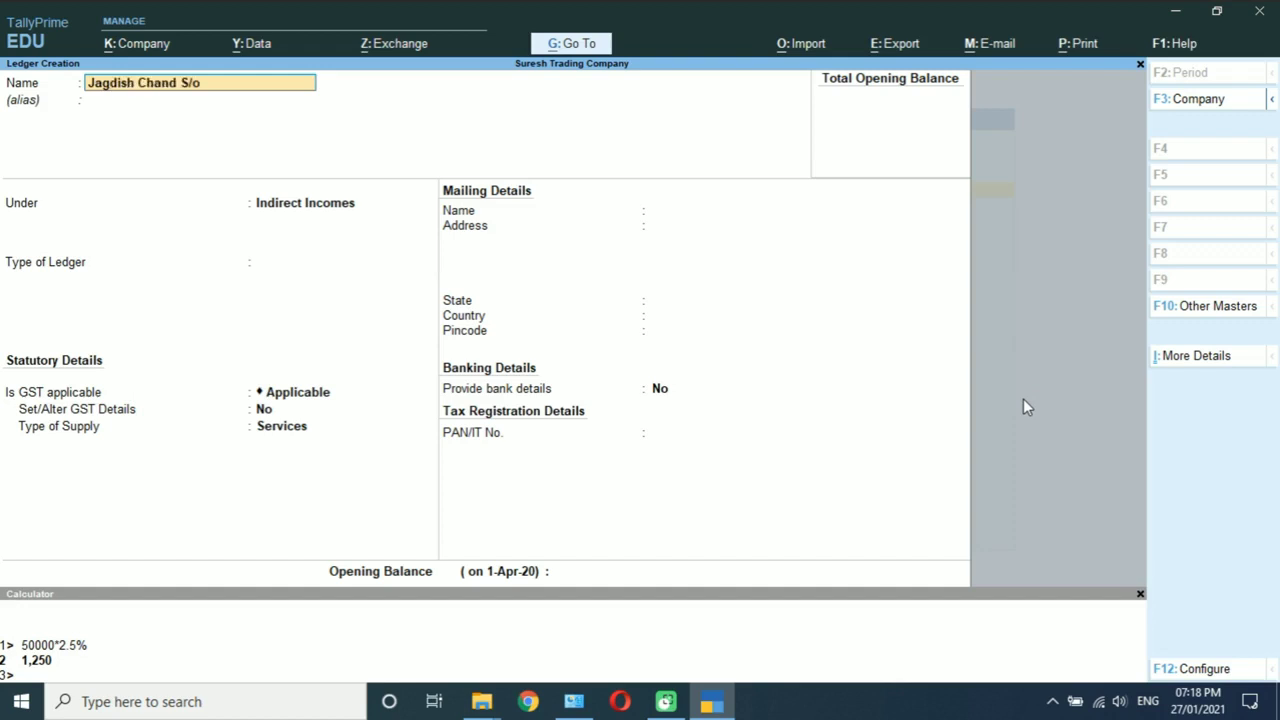
Step: Enter the individual party's name as the ledger name and place it under Sundry Creditors
{"action": "key", "text": "Return"}
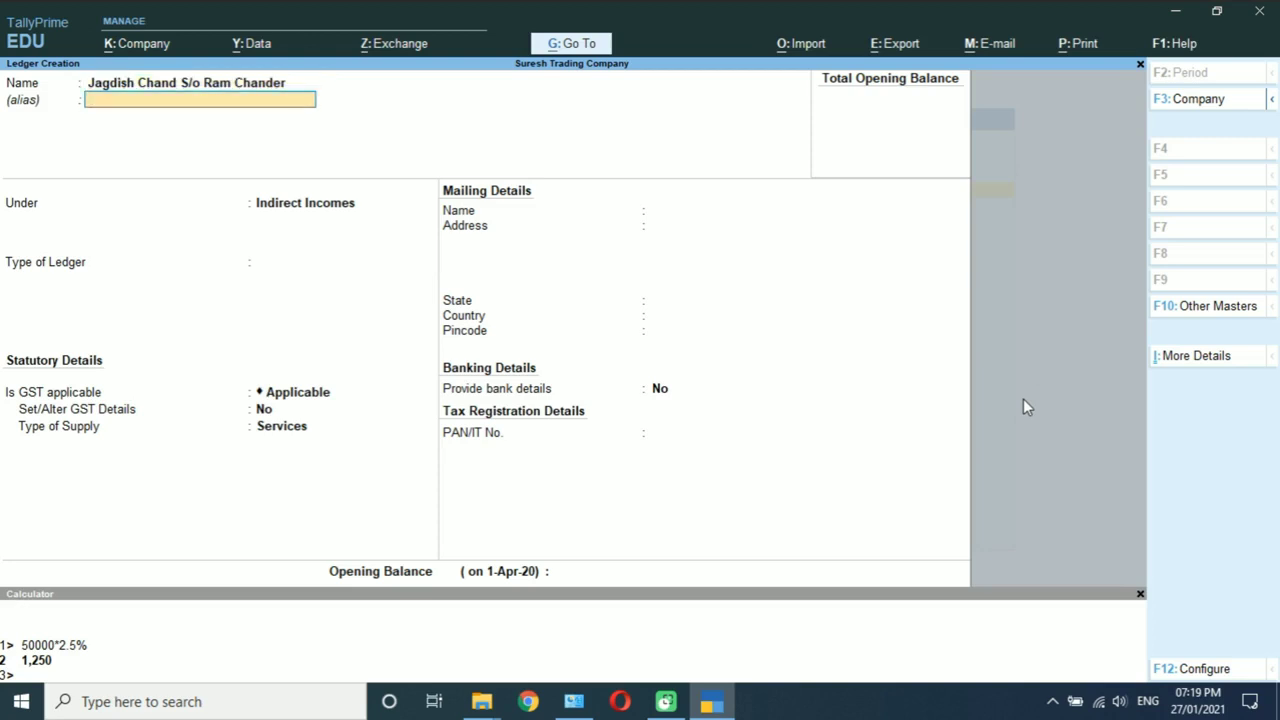
{"action": "key", "text": "Return"}
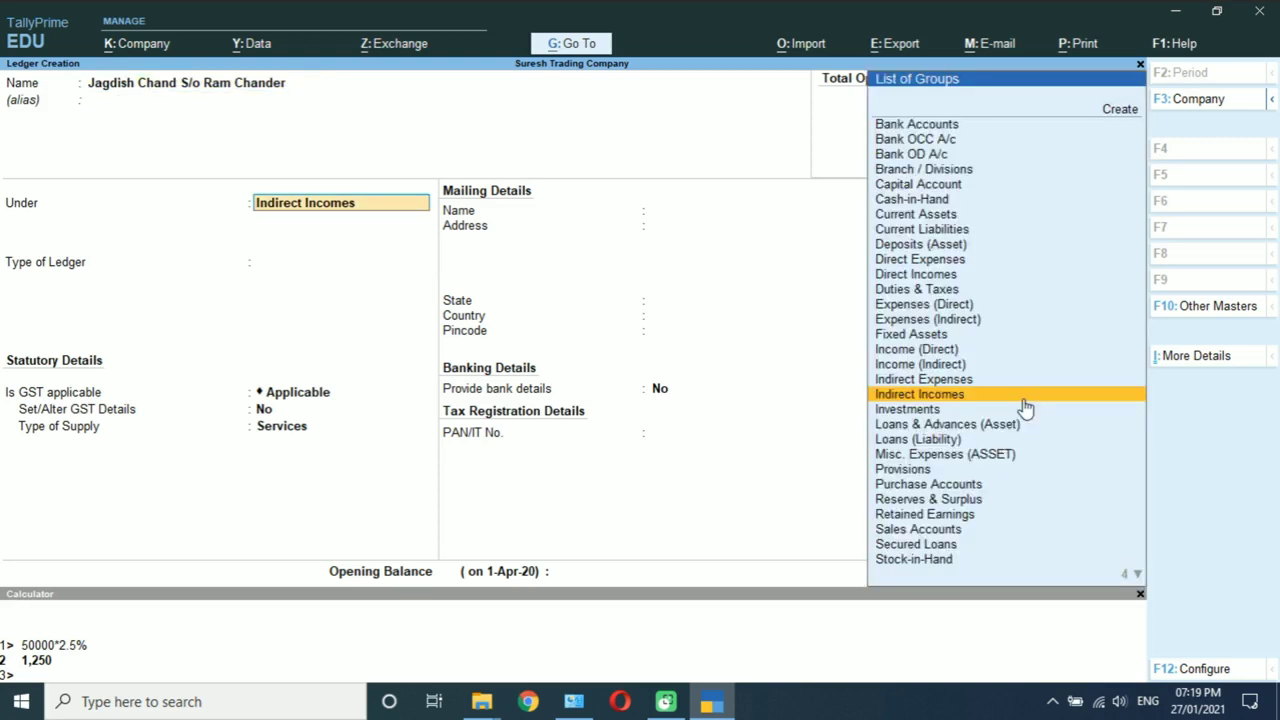
{"action": "type", "text": "Sun"}
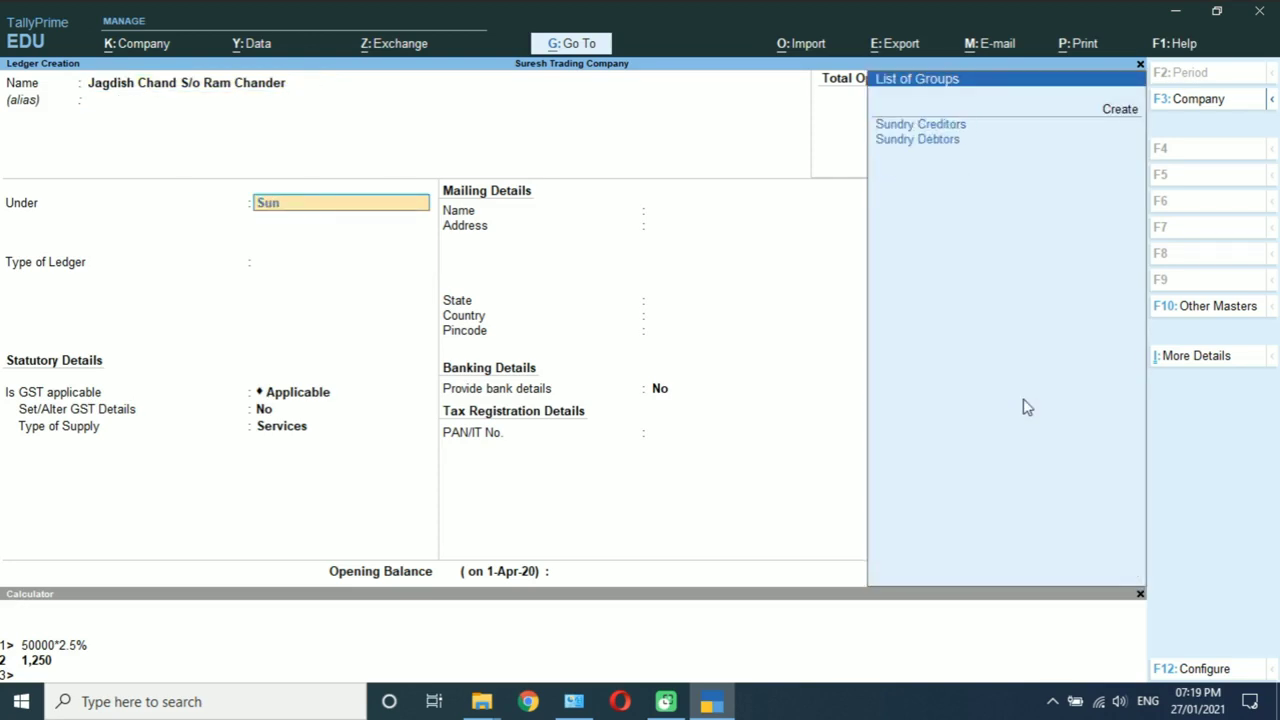
{"action": "key", "text": "Return"}
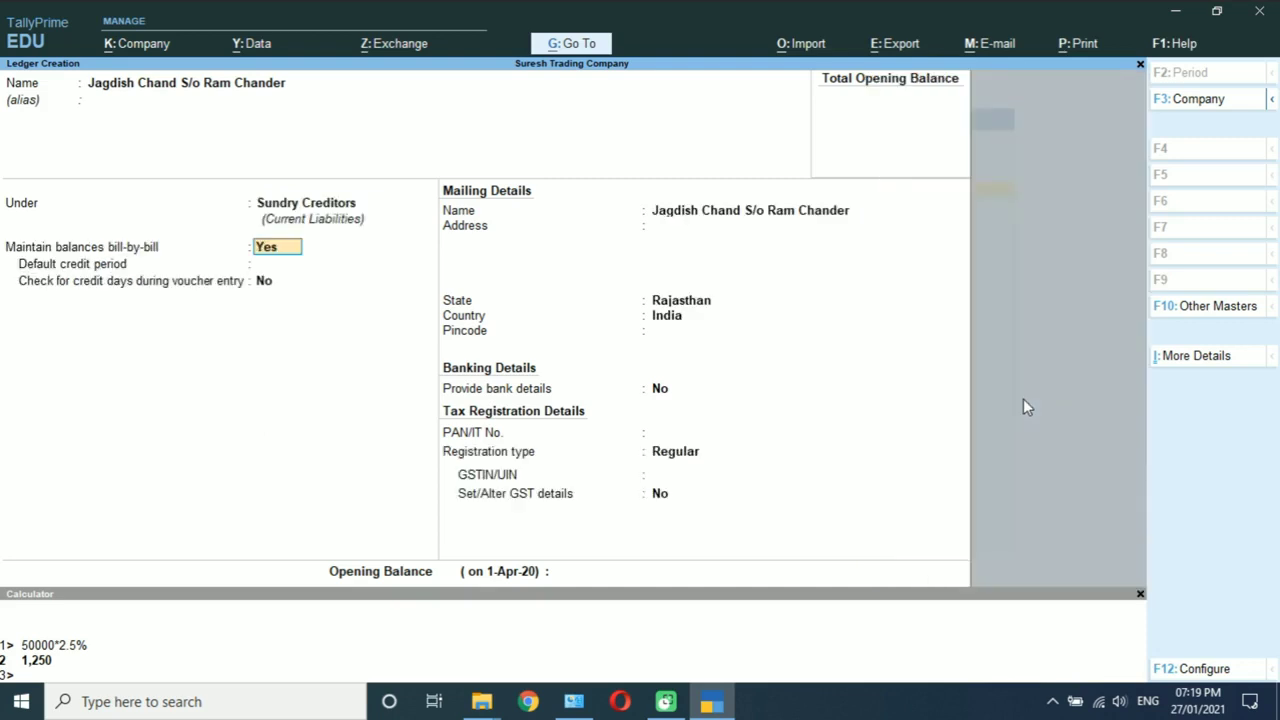
Step: Keep state Rajasthan, set registration type to Consumer, and save the creditor ledger
{"action": "key", "text": "Return"}
{"action": "key", "text": "Return"}
{"action": "key", "text": "Return"}
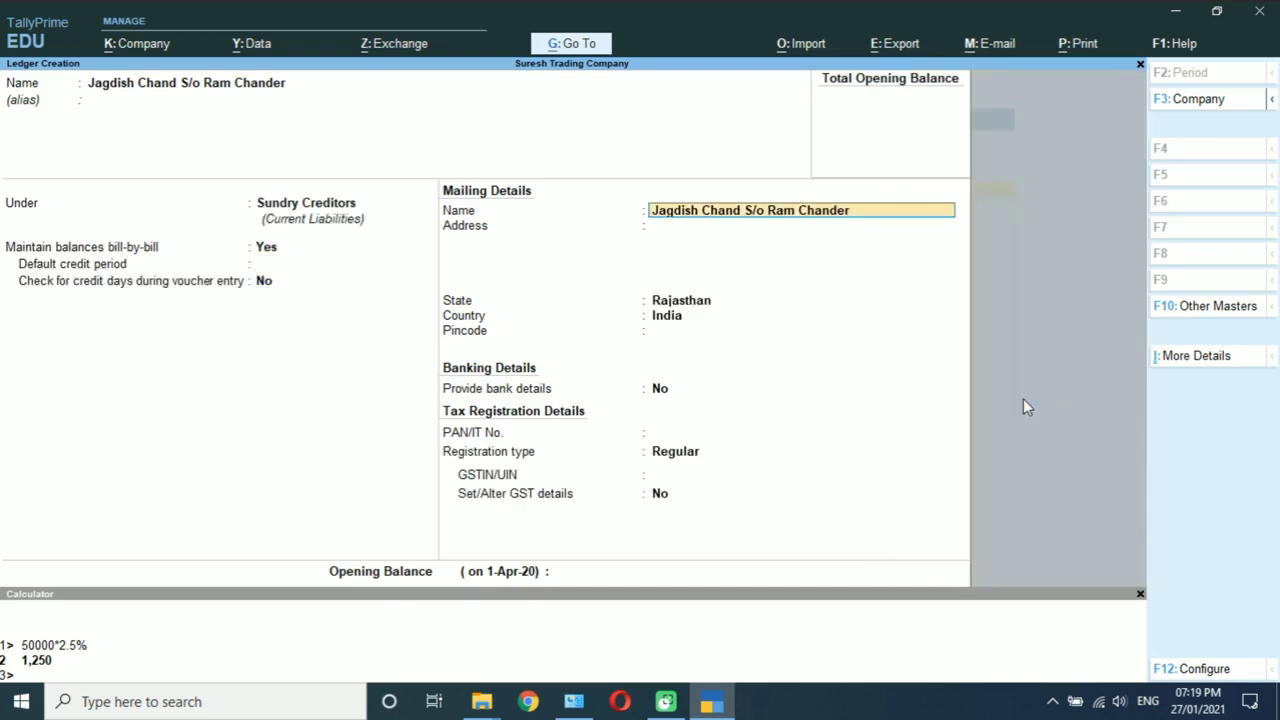
{"action": "key", "text": "Return"}
{"action": "key", "text": "Return"}
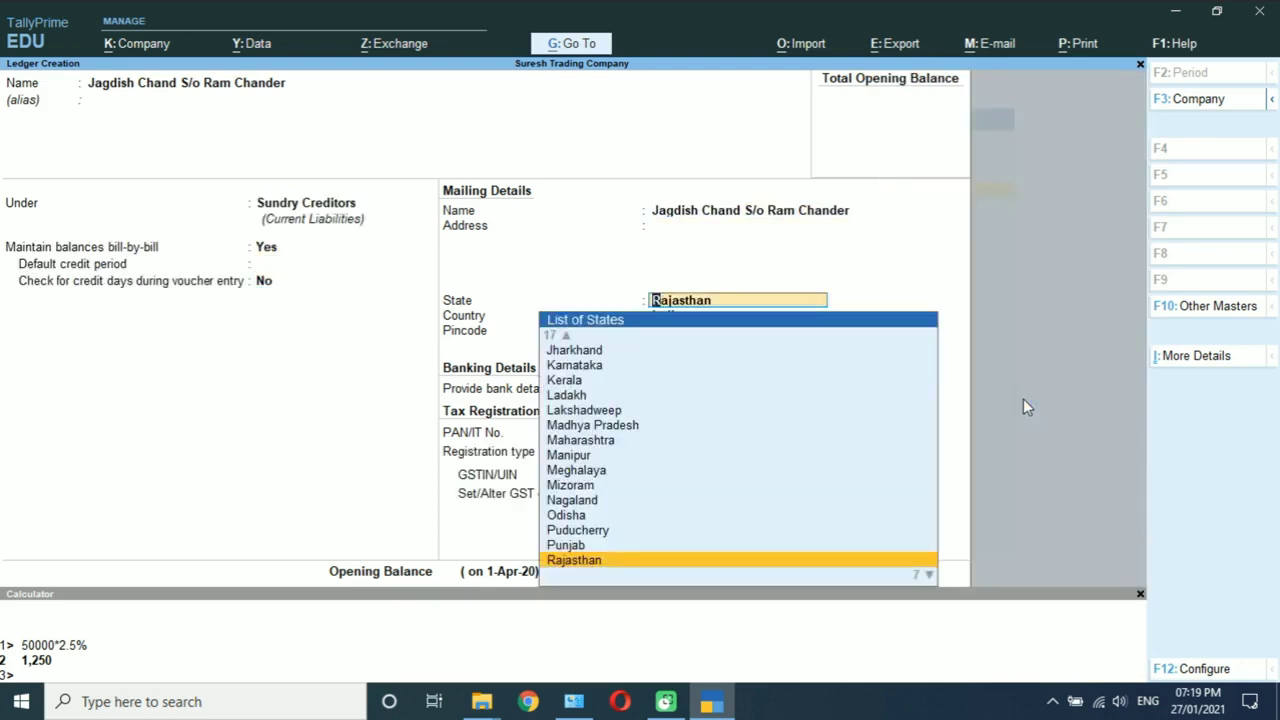
{"action": "key", "text": "Return"}
{"action": "key", "text": "Return"}
{"action": "key", "text": "Return"}
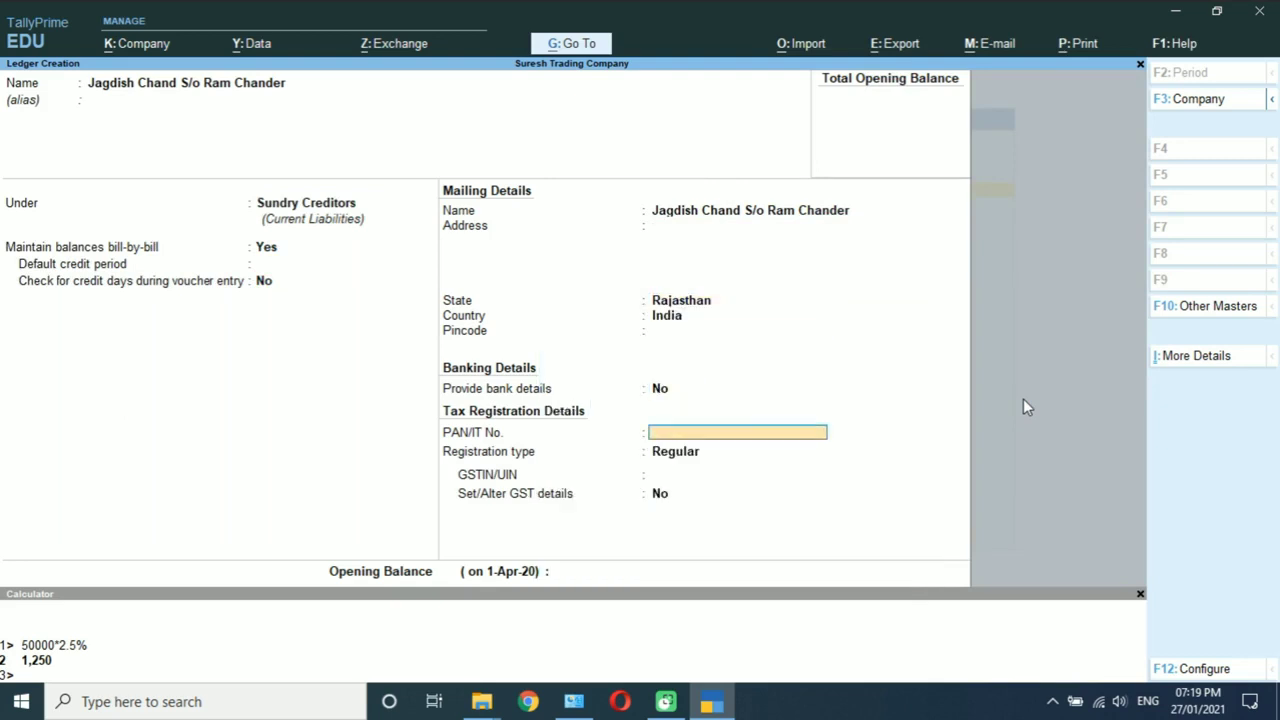
{"action": "key", "text": "Return"}
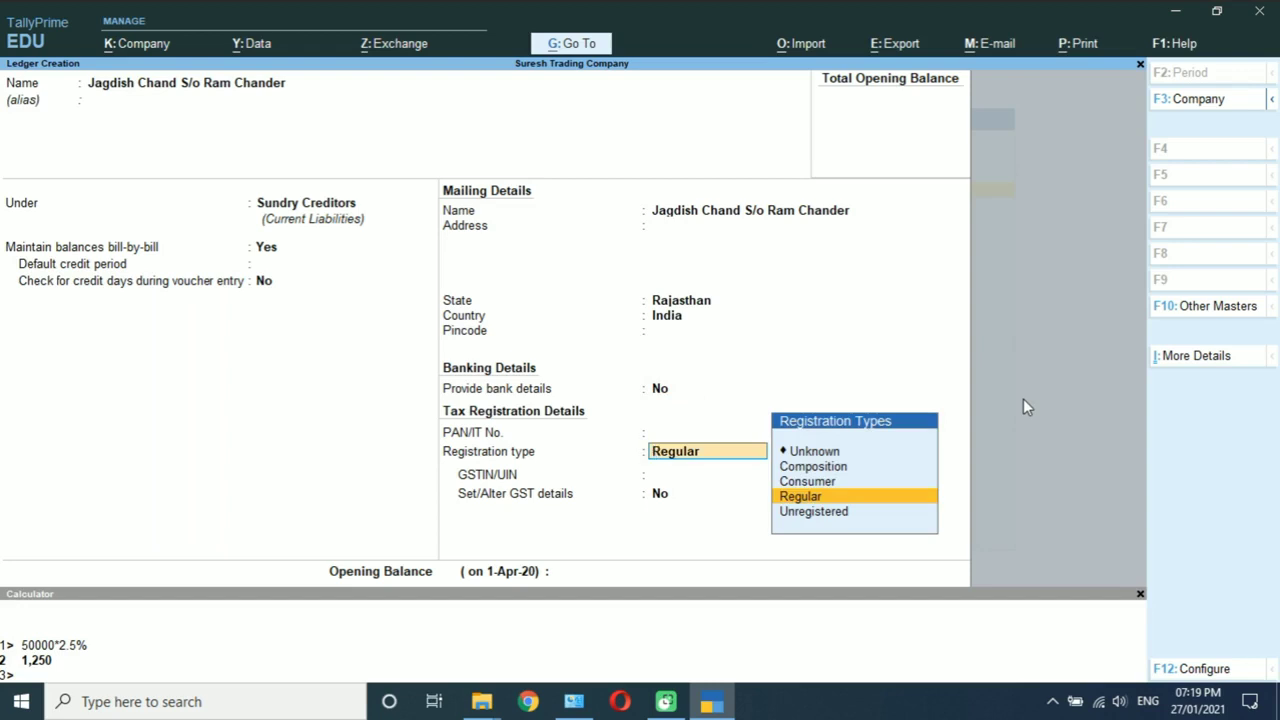
{"action": "key", "text": "Up"}
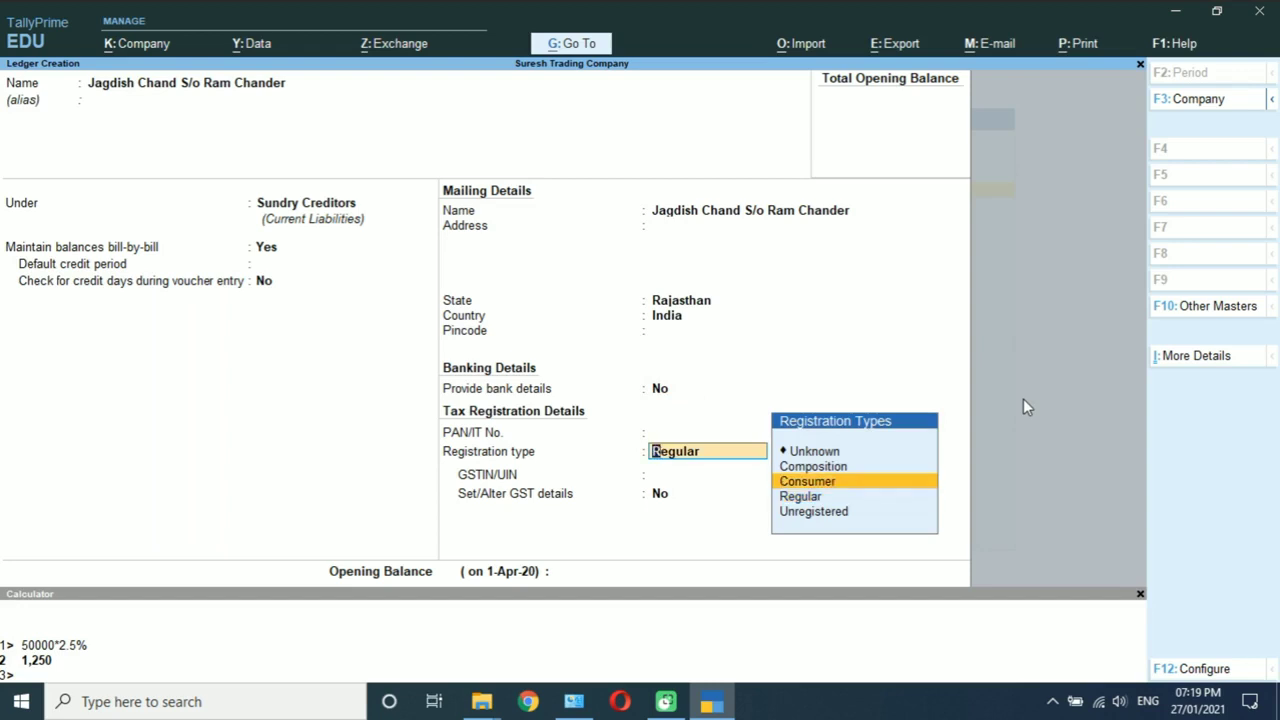
{"action": "key", "text": "Return"}
{"action": "key", "text": "Return"}
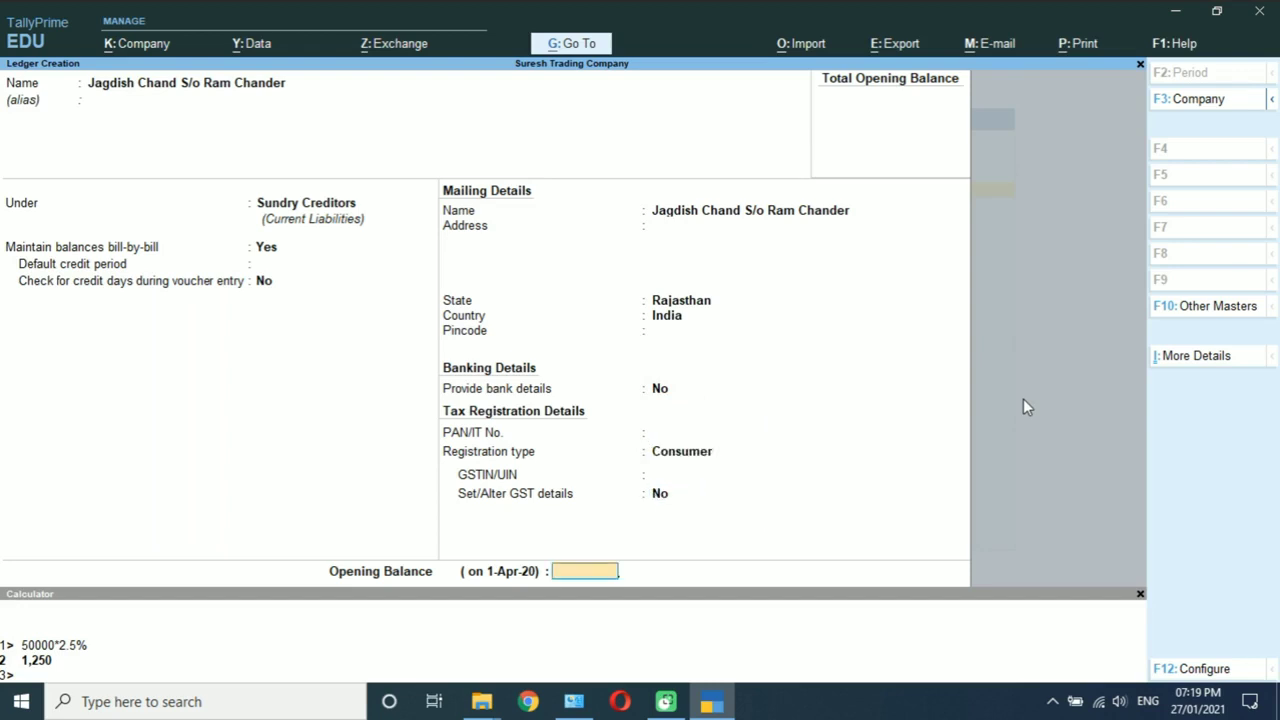
{"action": "key", "text": "Return"}
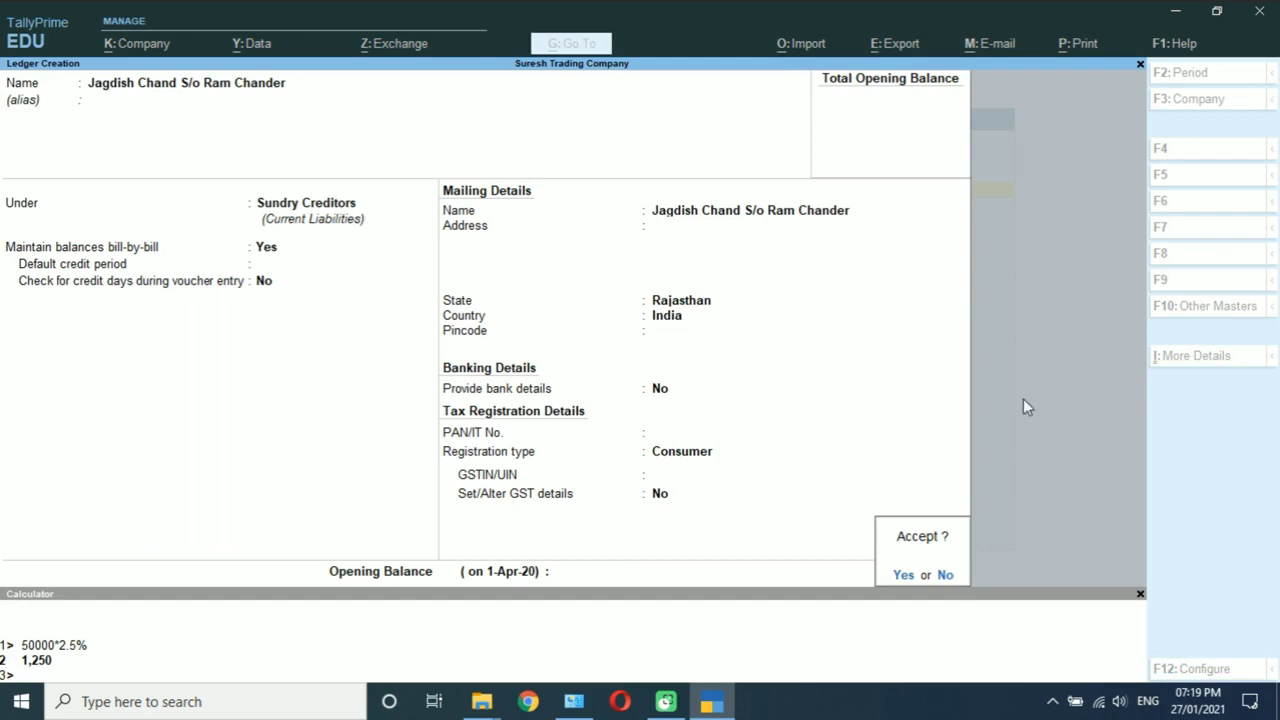
{"action": "key", "text": "Return"}
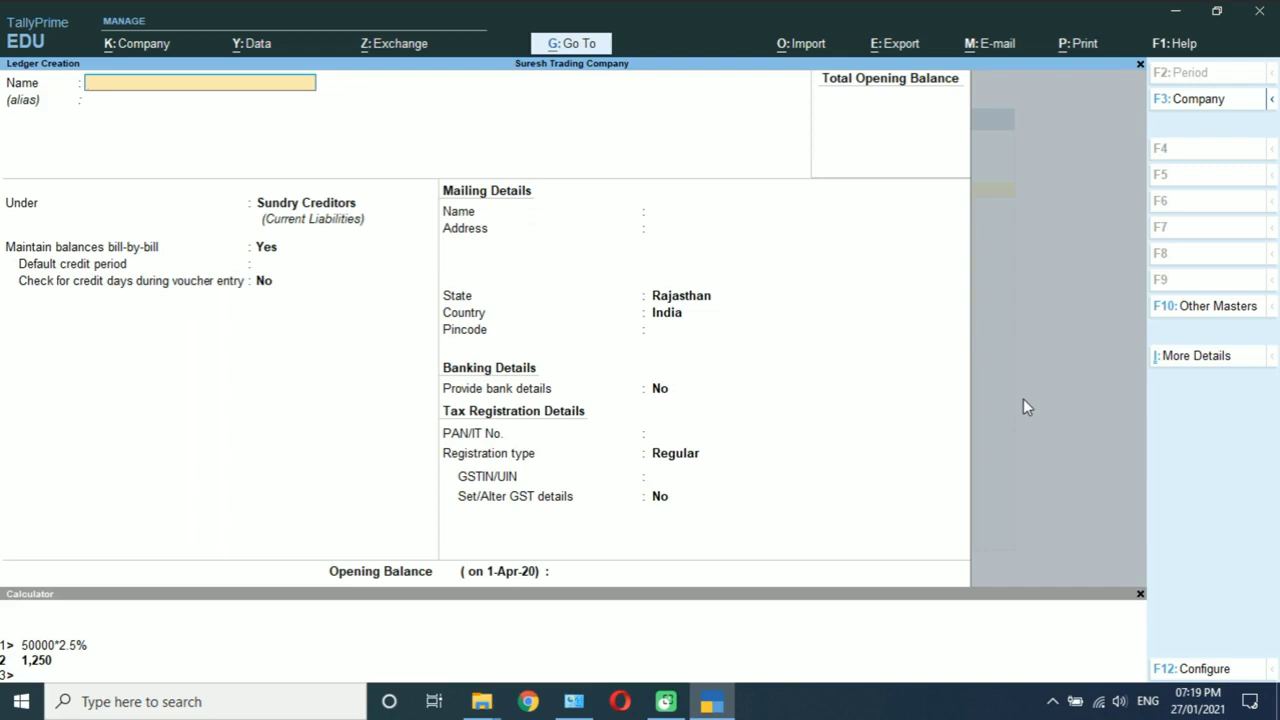
Step: Enter the party company's name as the next ledger and place it under Sundry Debtors
{"action": "type", "text": "Ramesh & Company"}
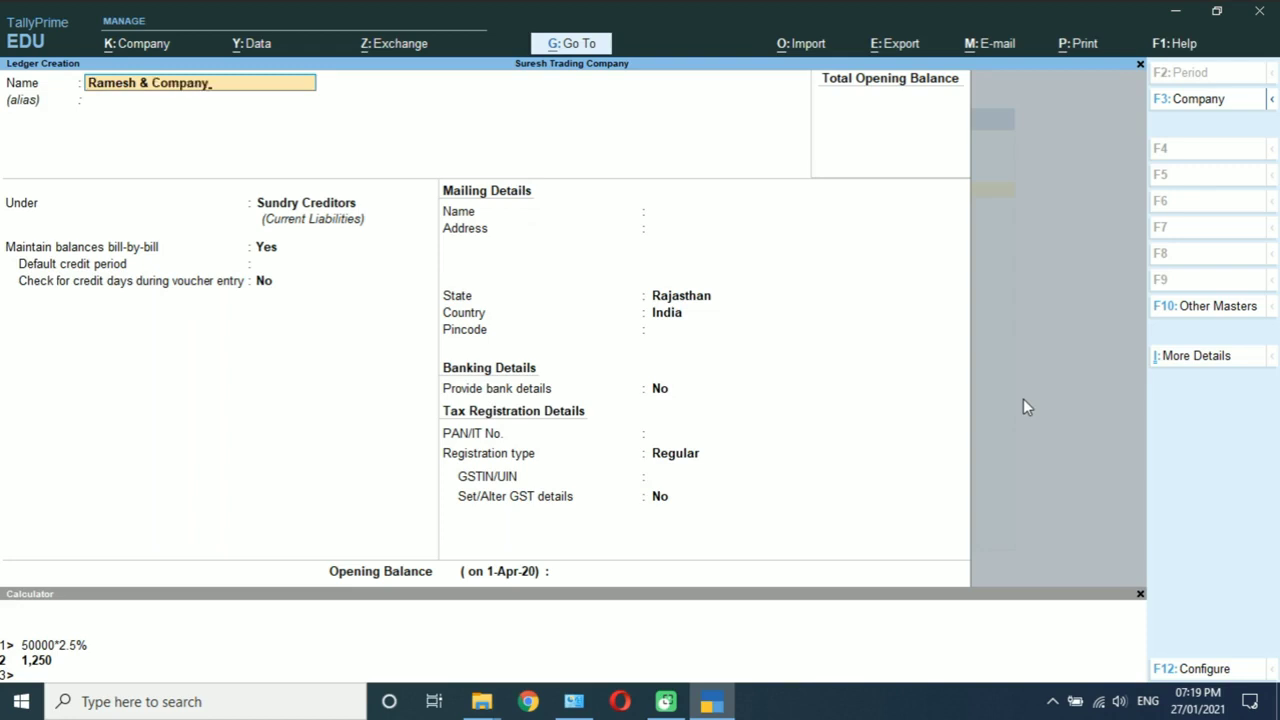
{"action": "key", "text": "Return"}
{"action": "key", "text": "Return"}
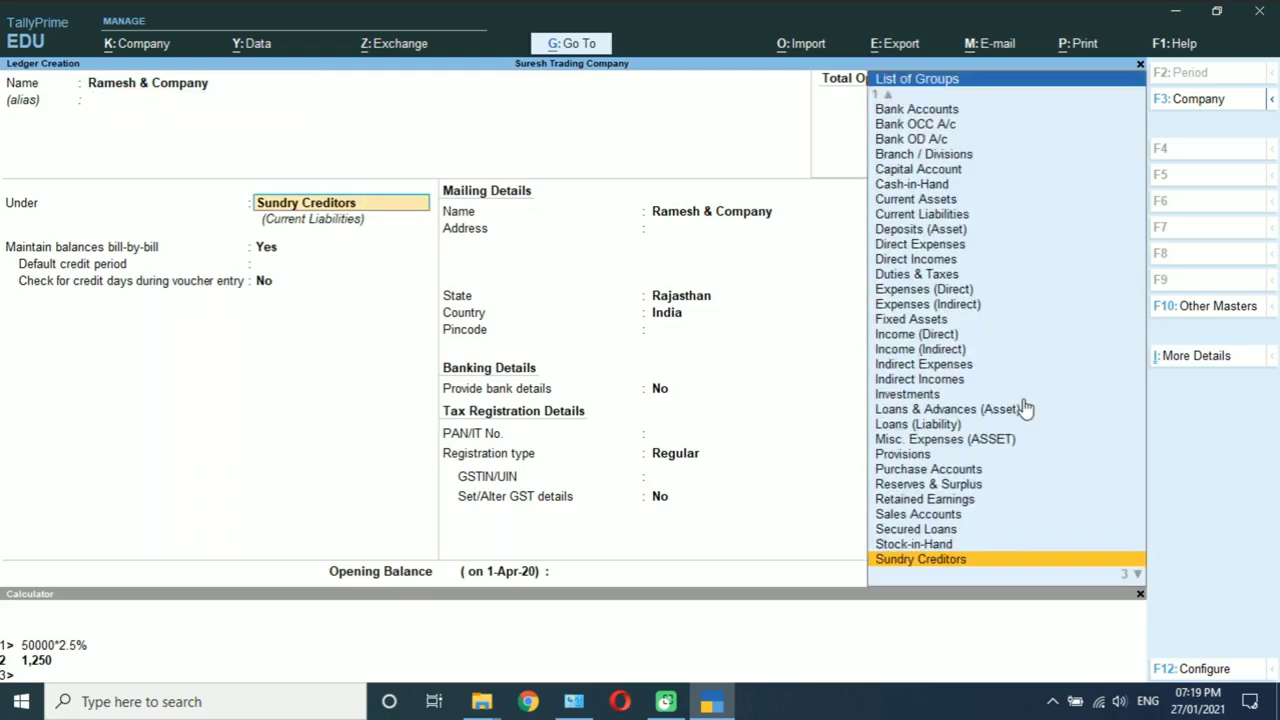
{"action": "type", "text": "Sun"}
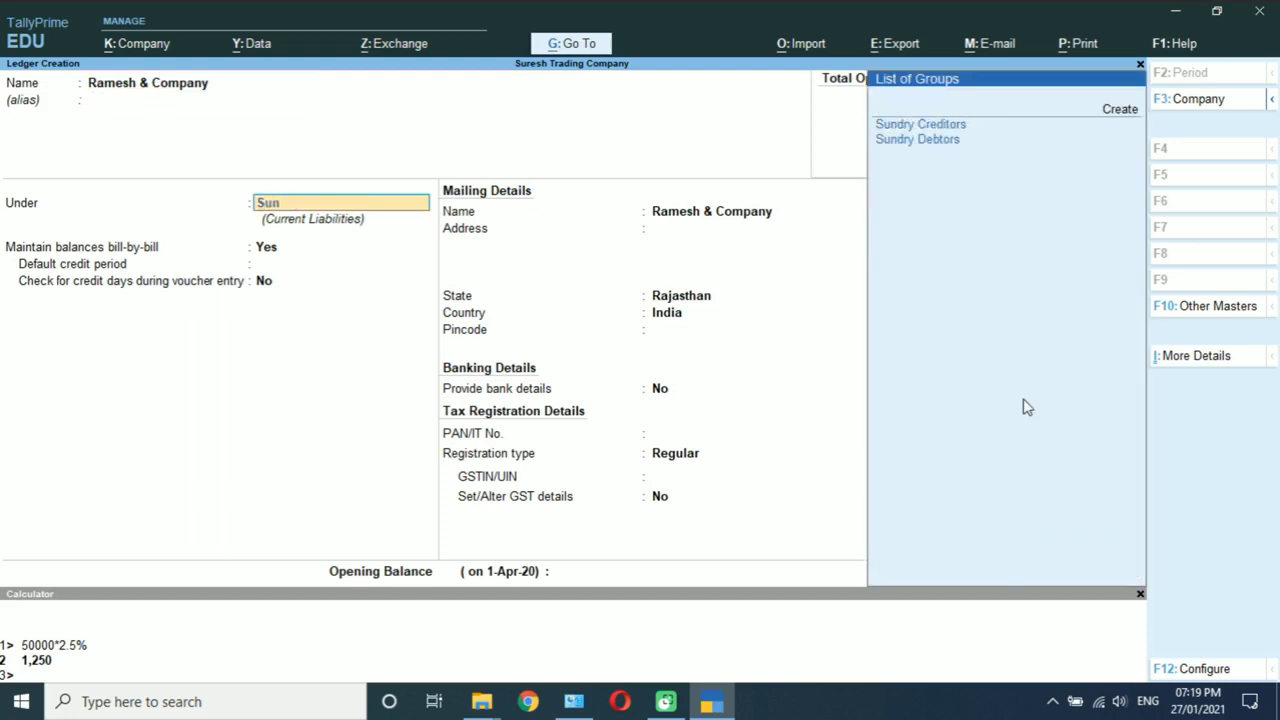
{"action": "key", "text": "Down"}
{"action": "key", "text": "Return"}
{"action": "key", "text": "Return"}
{"action": "key", "text": "Return"}
{"action": "key", "text": "Return"}
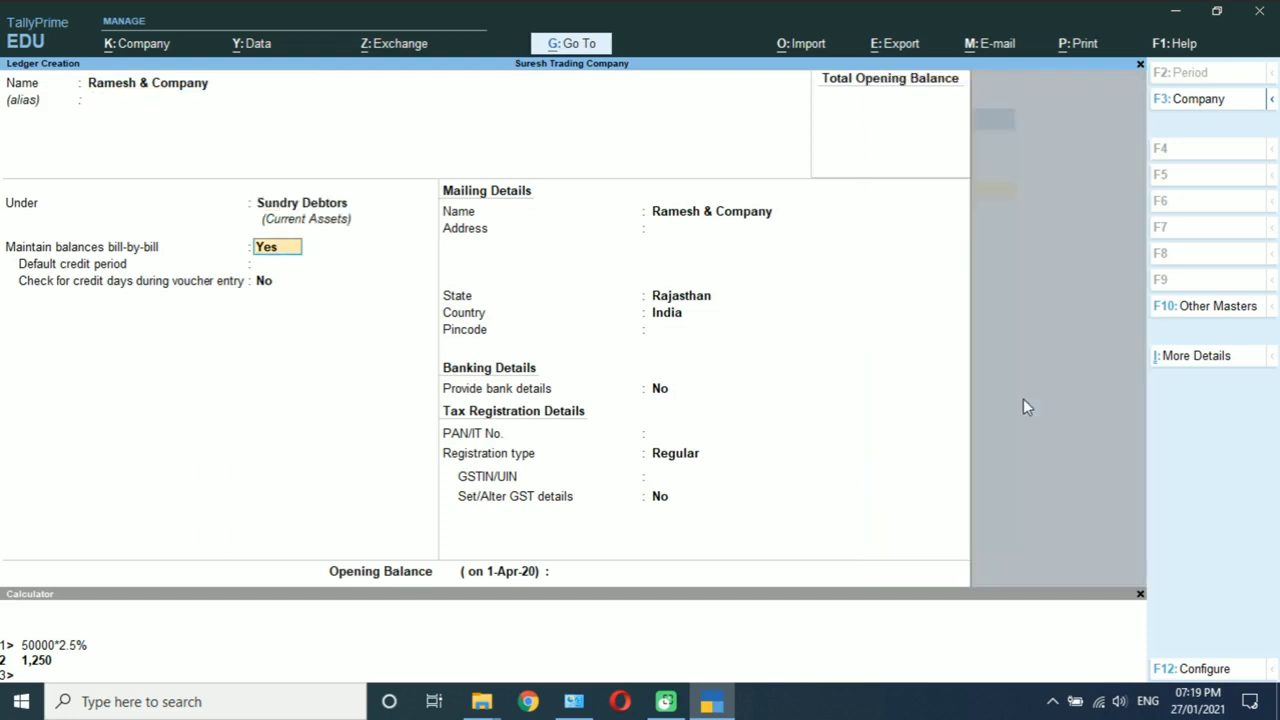
Step: Keep Rajasthan and Regular registration, enter the party's GSTIN, and save the ledger
{"action": "key", "text": "Return"}
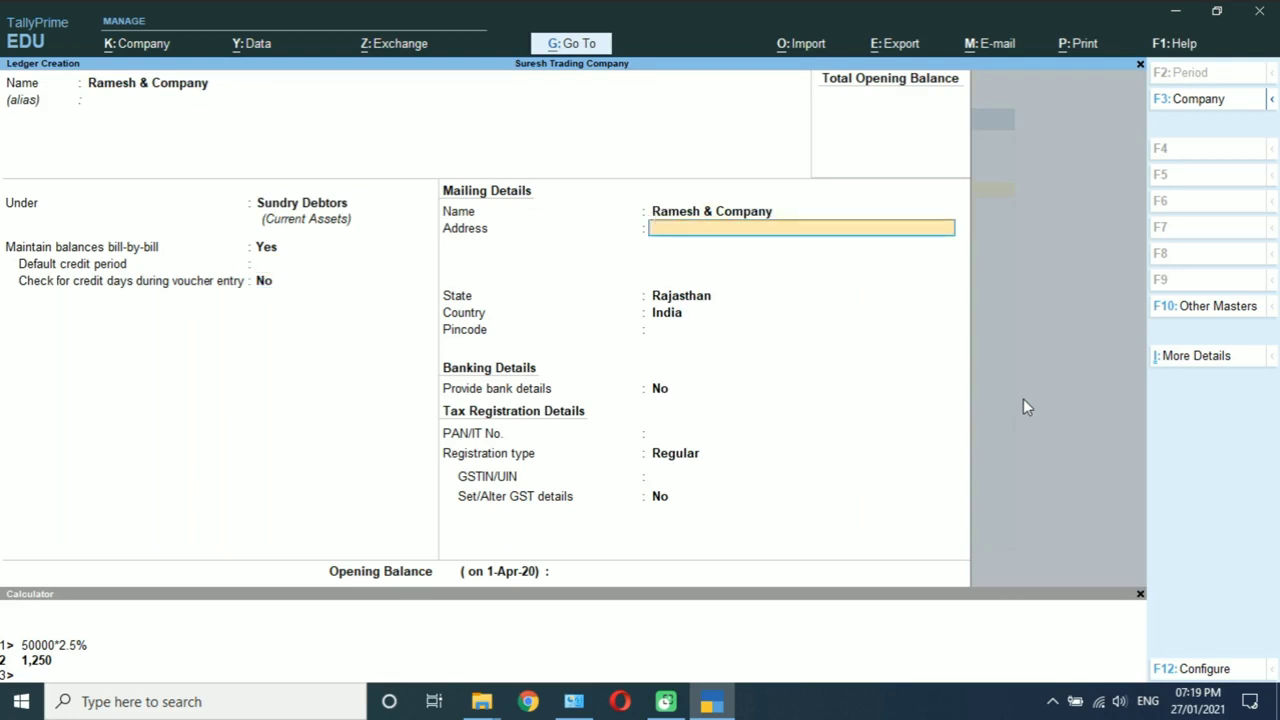
{"action": "key", "text": "Return"}
{"action": "key", "text": "Return"}
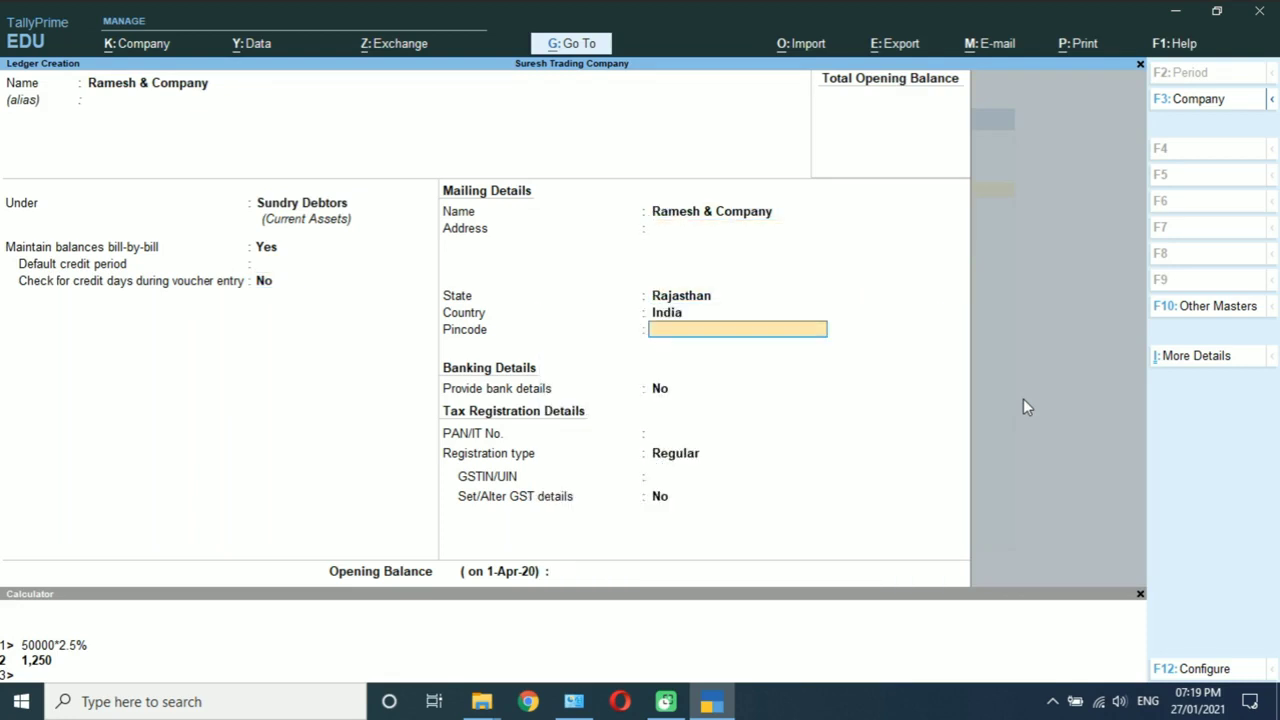
{"action": "key", "text": "Return"}
{"action": "key", "text": "Return"}
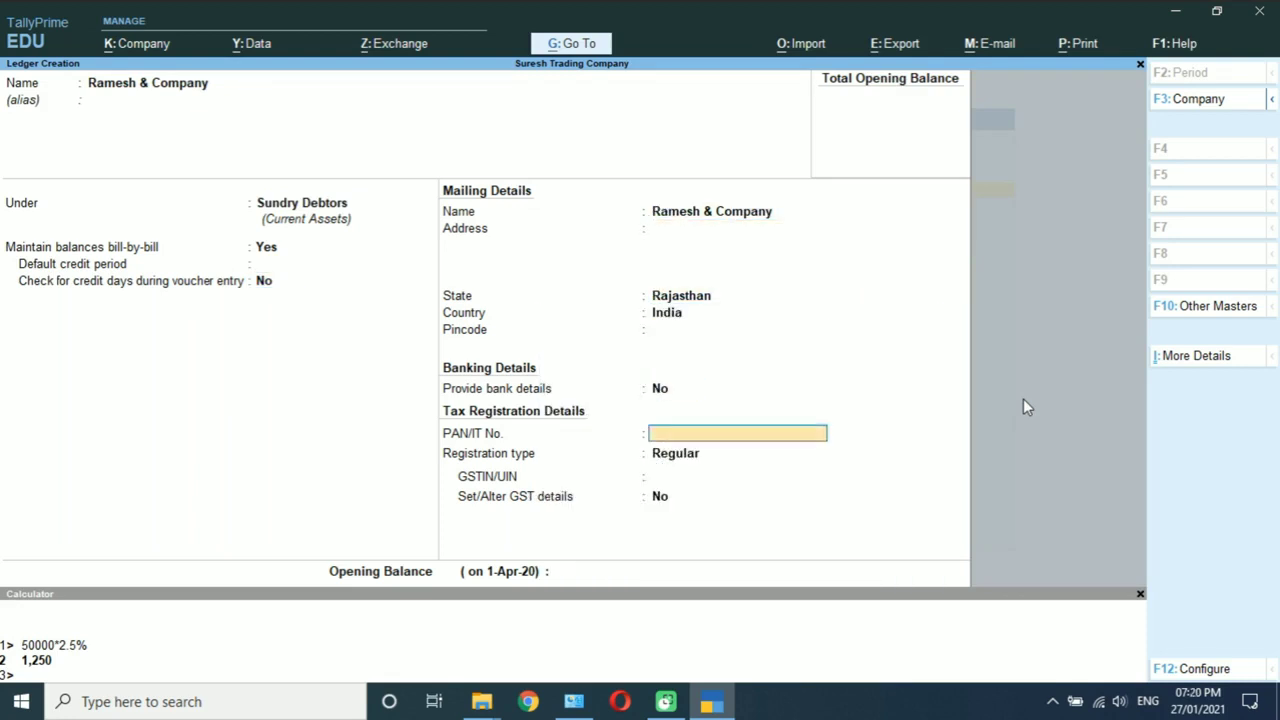
{"action": "key", "text": "Return"}
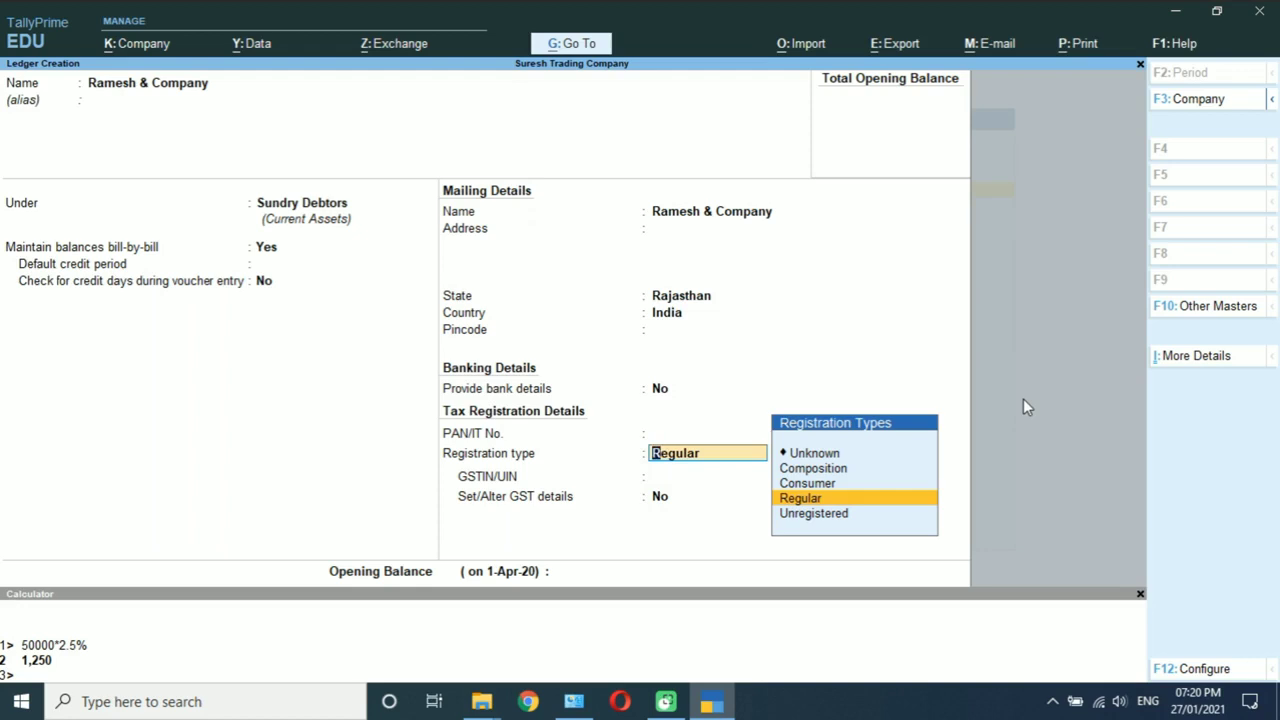
{"action": "key", "text": "Return"}
{"action": "type", "text": "0"}
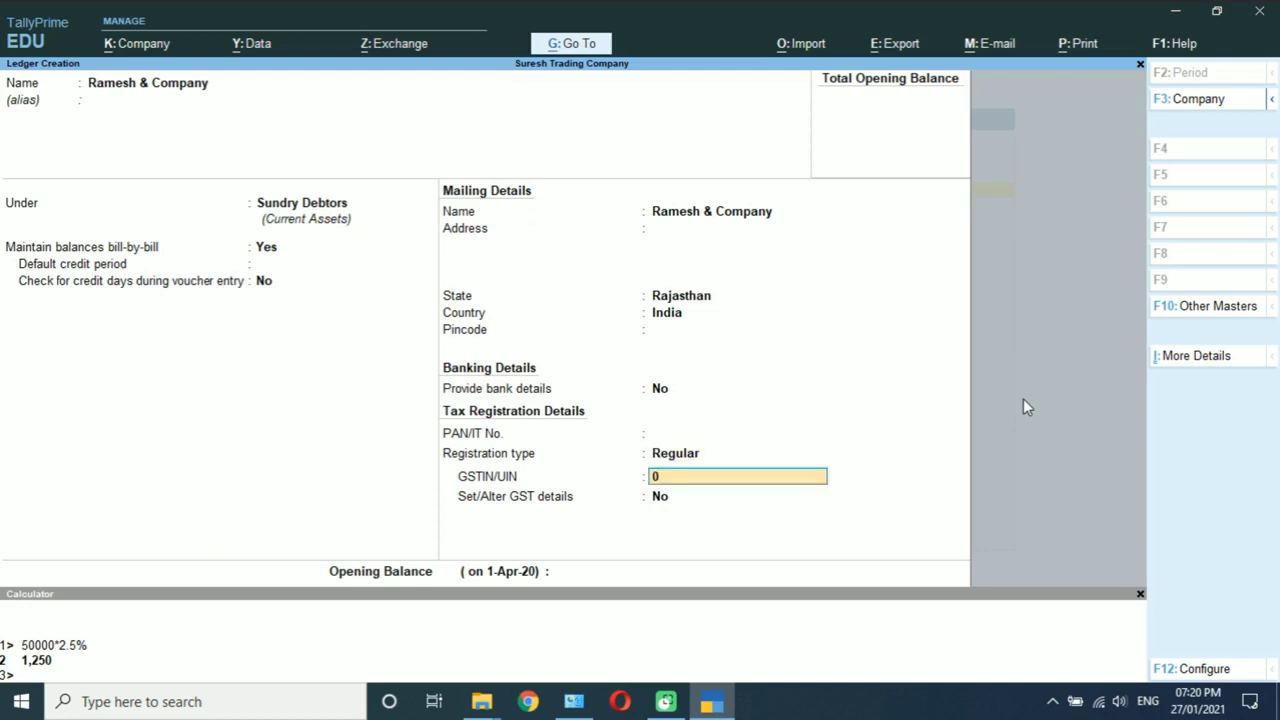
{"action": "type", "text": "8UMNK"}
{"action": "type", "text": "1265R1"}
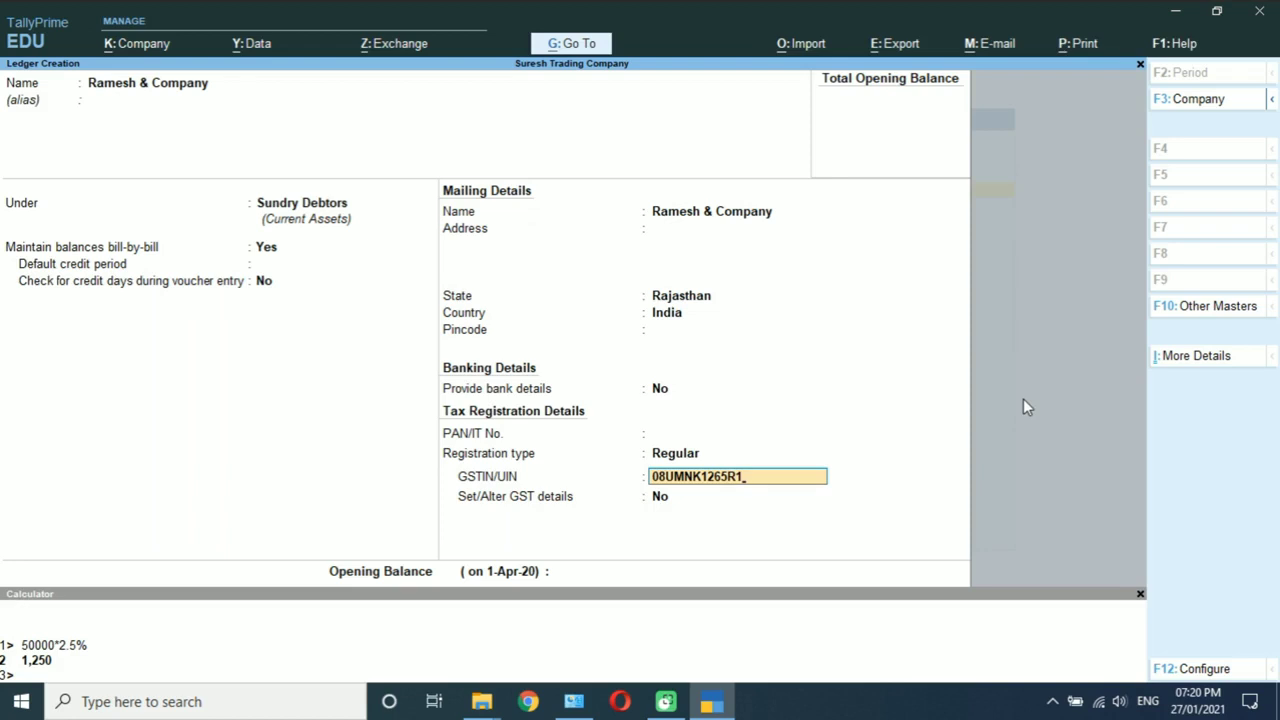
{"action": "type", "text": "TZ"}
{"action": "key", "text": "Return"}
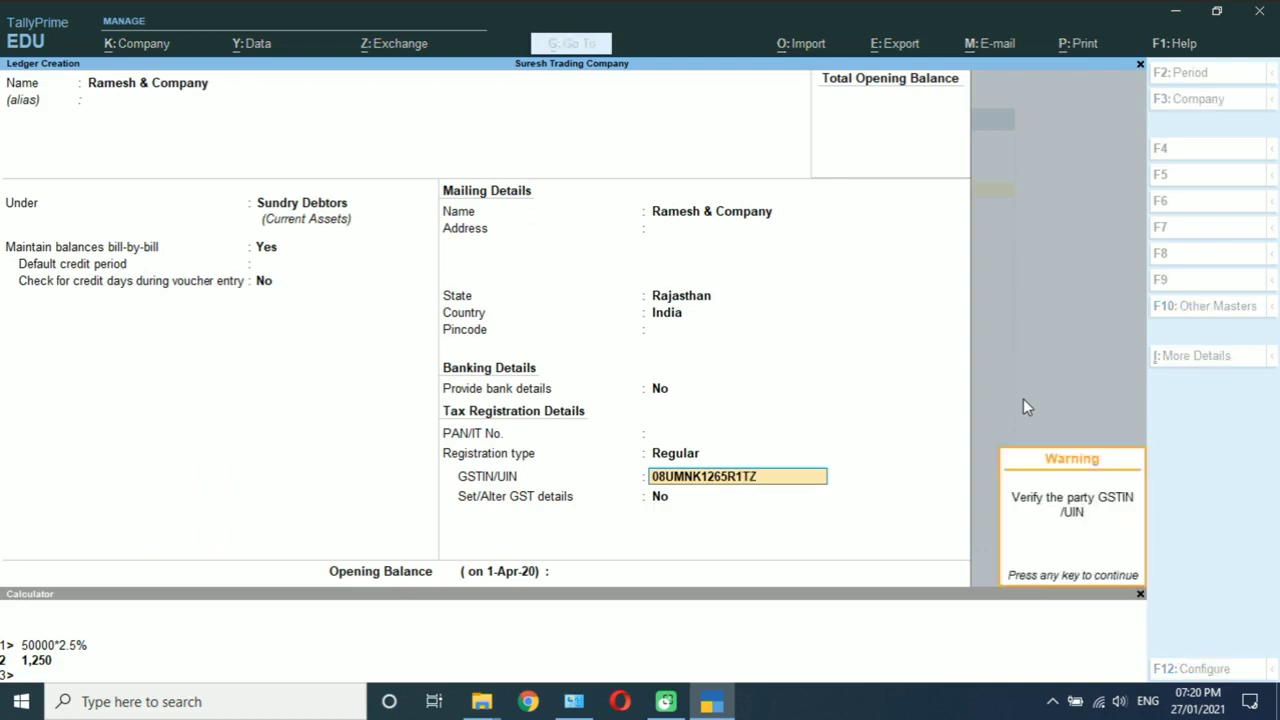
{"action": "key", "text": "Return"}
{"action": "key", "text": "Return"}
{"action": "key", "text": "Return"}
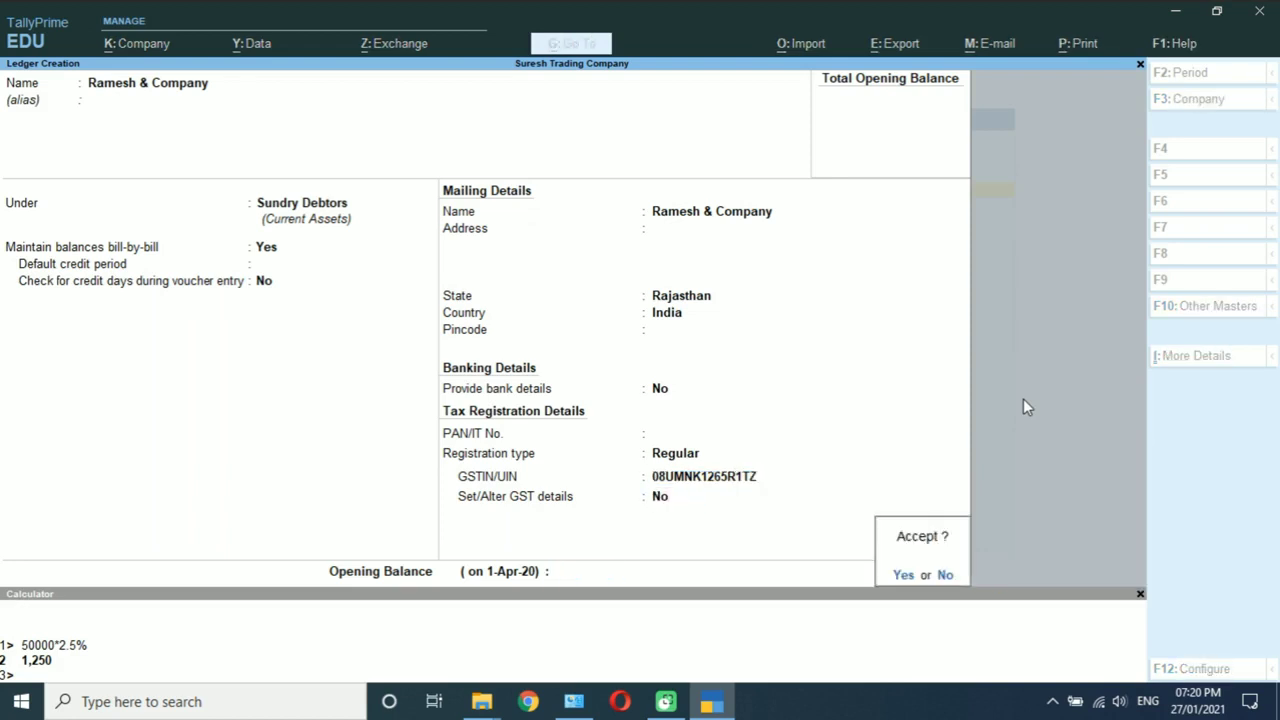
{"action": "key", "text": "Return"}
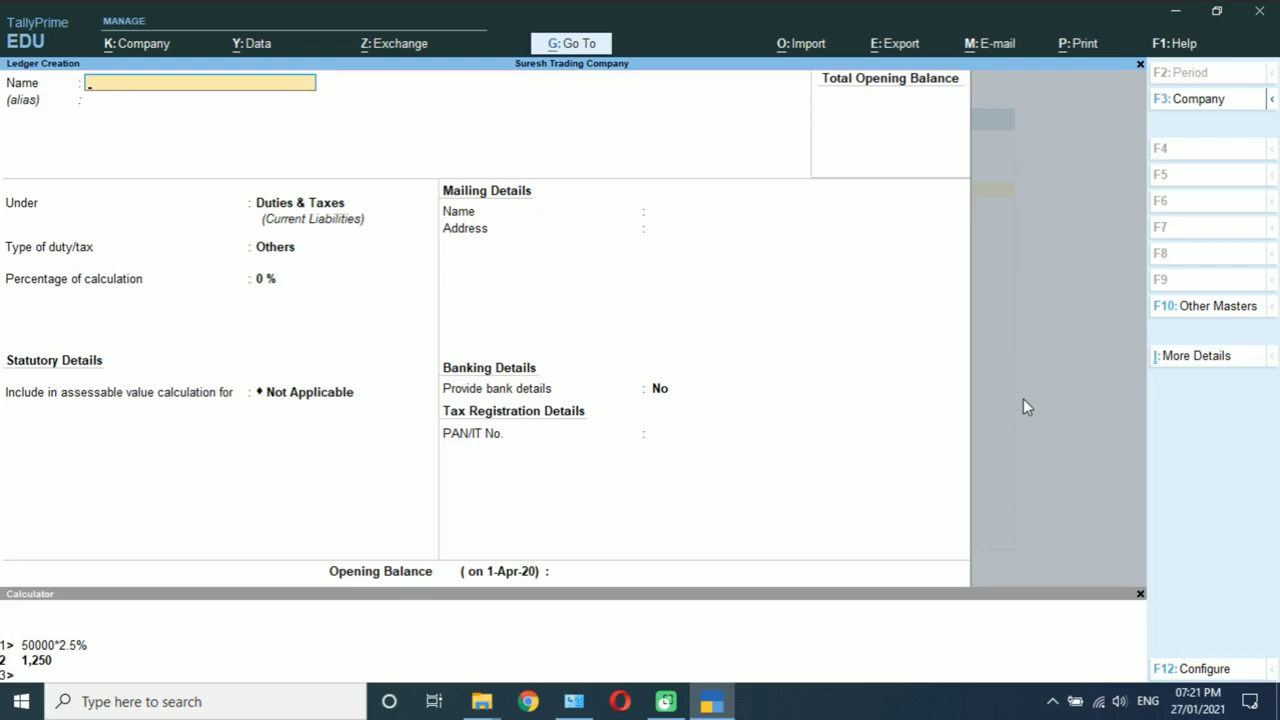
Step: Create the SGST ledger under Duties & Taxes as GST State Tax
{"action": "type", "text": "SGST"}
{"action": "key", "text": "Return"}
{"action": "key", "text": "Return"}
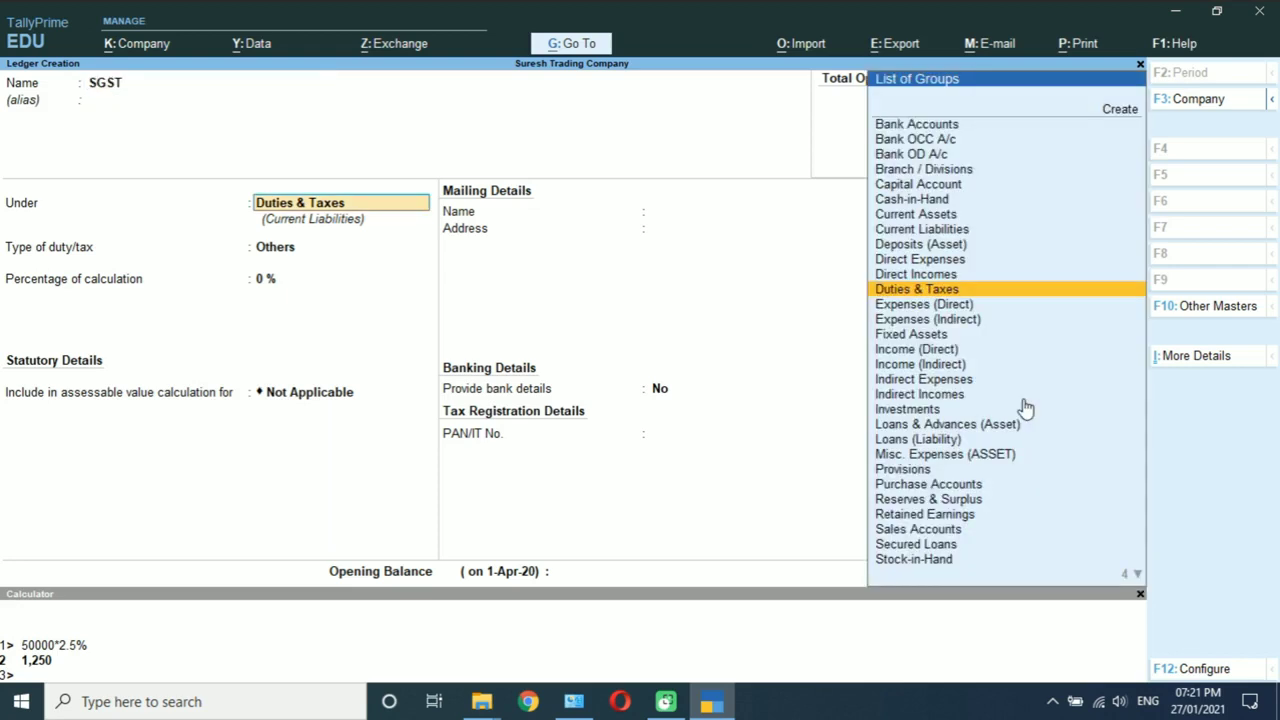
{"action": "key", "text": "Return"}
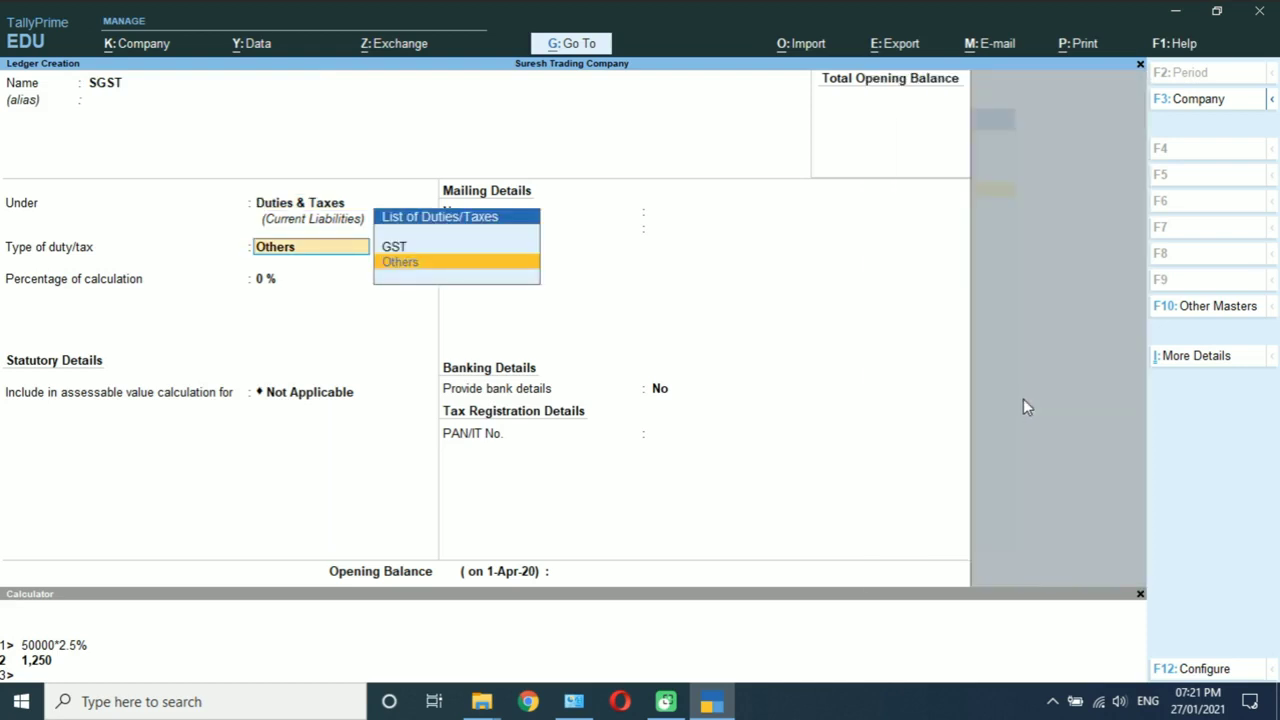
{"action": "key", "text": "Up"}
{"action": "key", "text": "Return"}
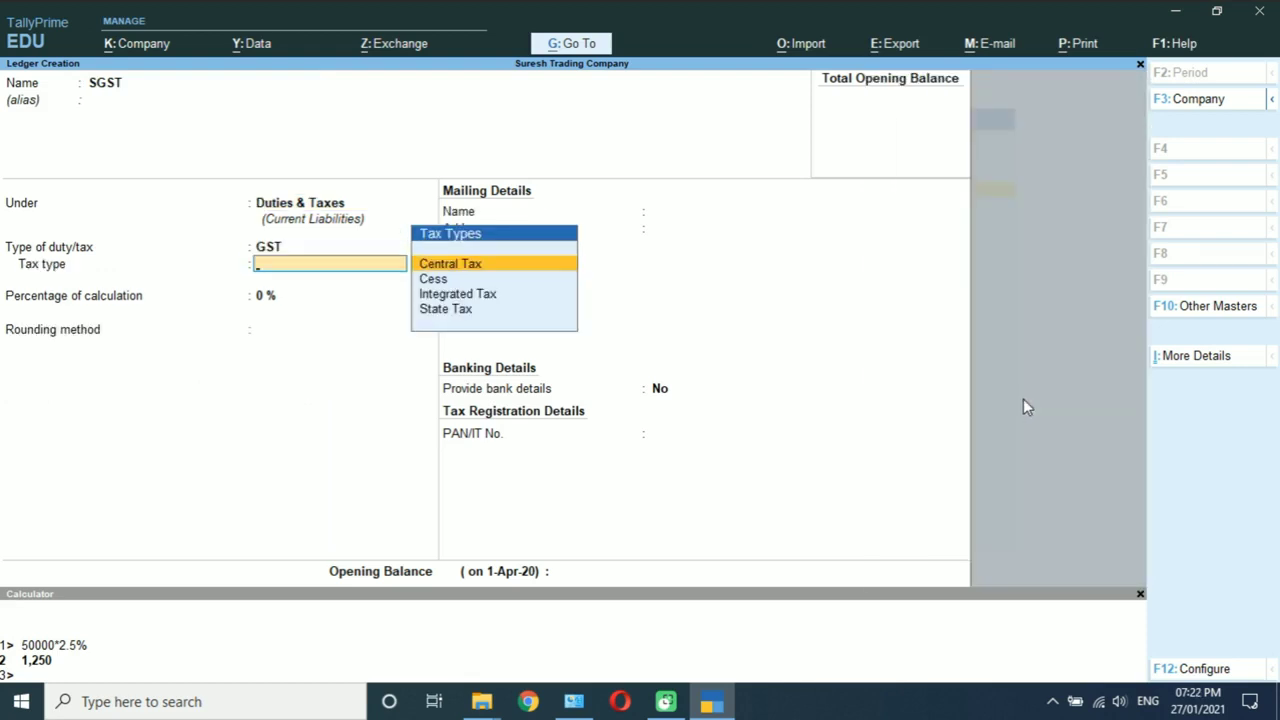
{"action": "key", "text": "Down"}
{"action": "key", "text": "Down"}
{"action": "key", "text": "Down"}
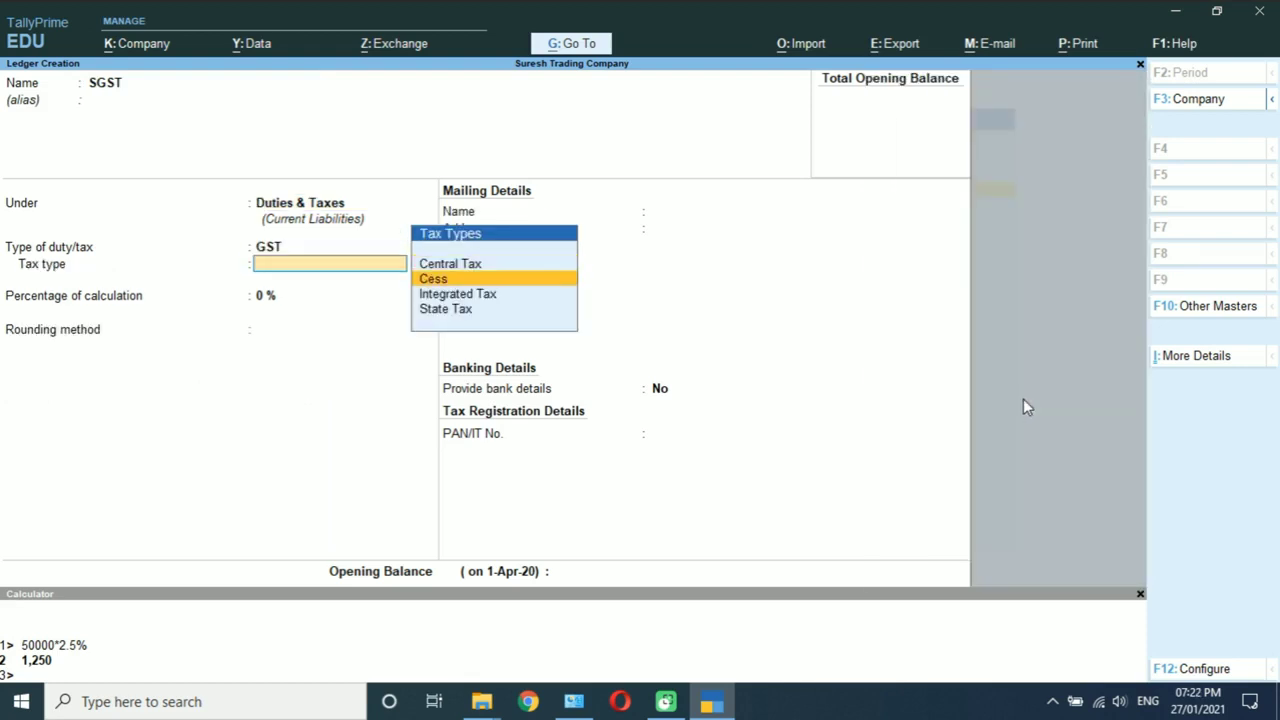
{"action": "key", "text": "Return"}
{"action": "key", "text": "Return"}
{"action": "key", "text": "Return"}
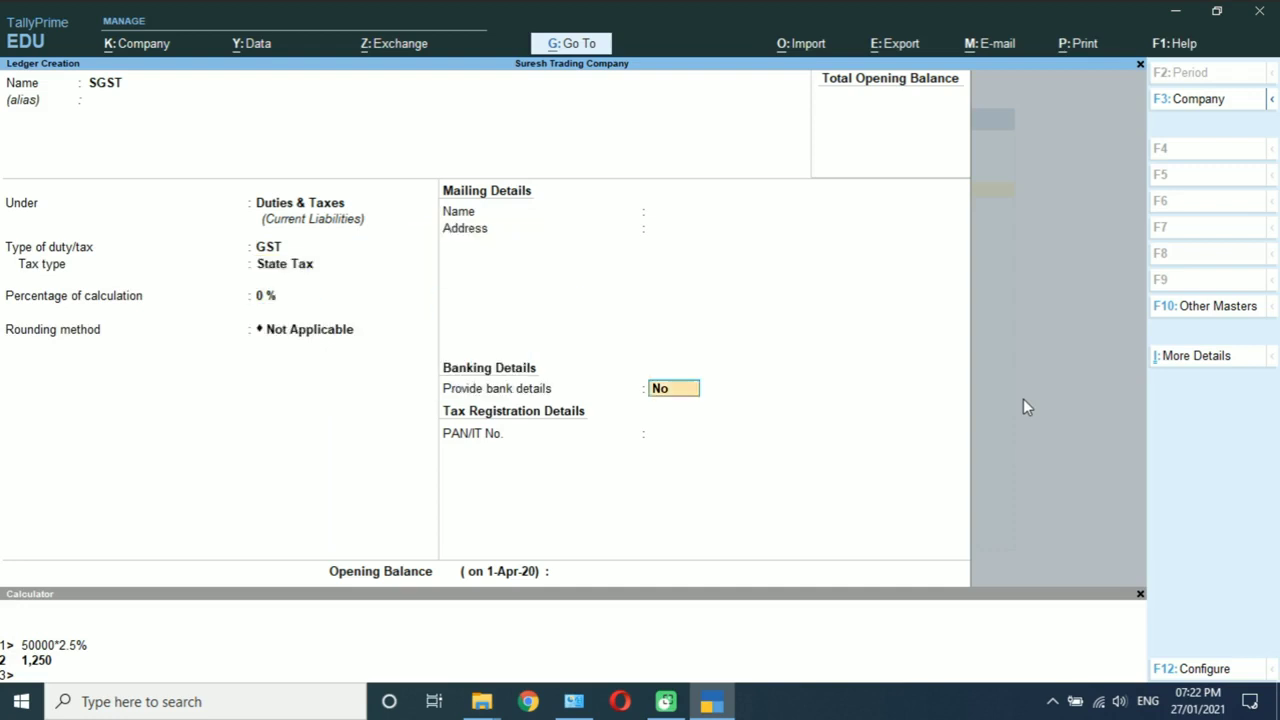
{"action": "key", "text": "Return"}
{"action": "key", "text": "Return"}
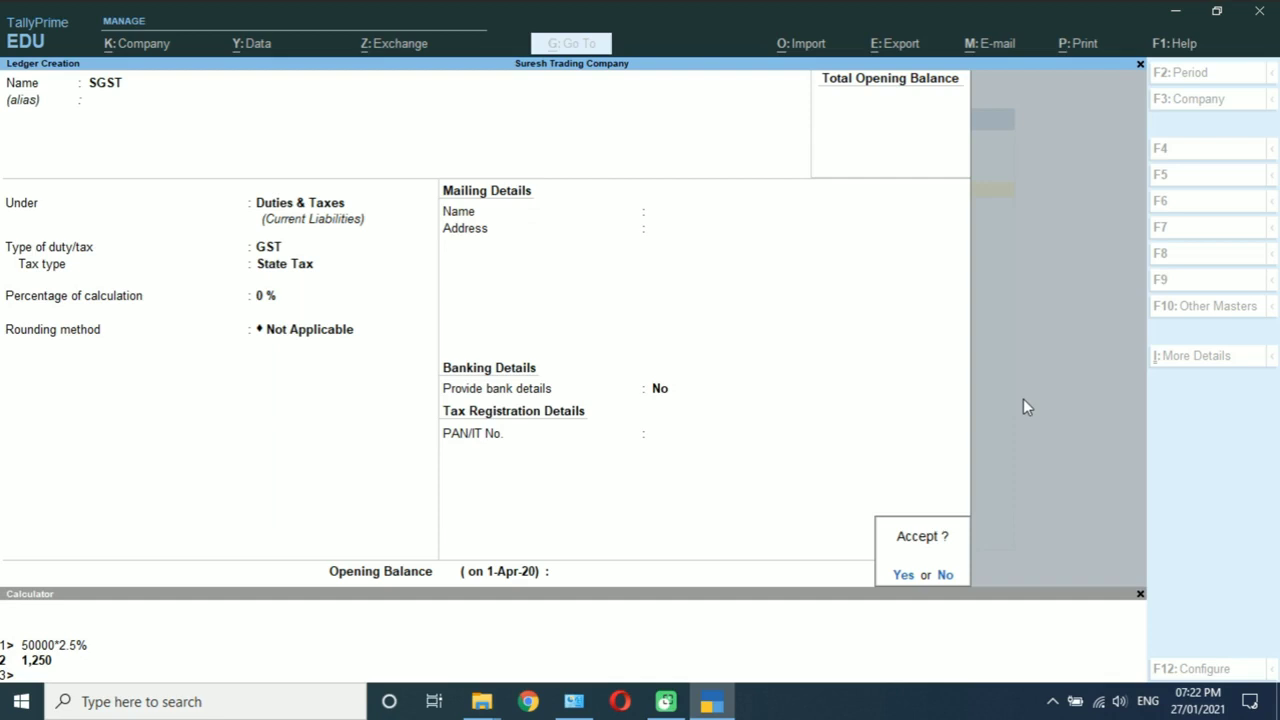
{"action": "key", "text": "Return"}
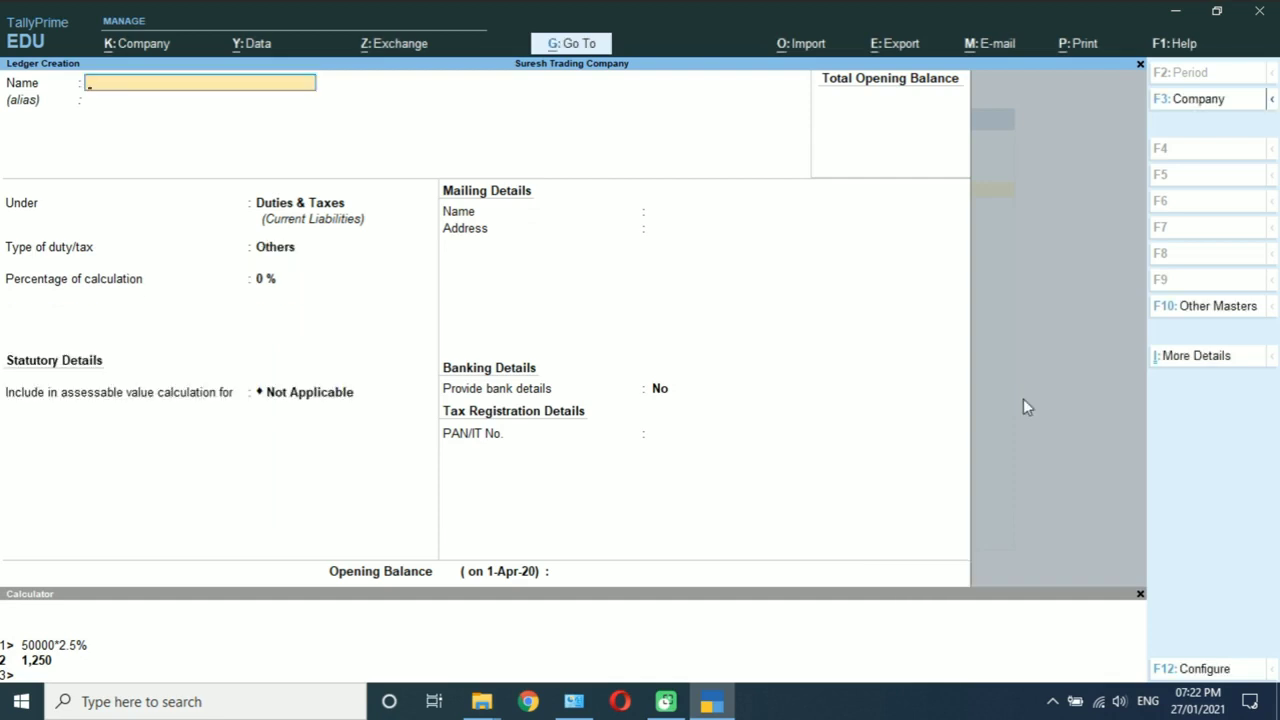
Step: Create the CGST ledger under Duties & Taxes as GST Central Tax
{"action": "type", "text": "CGAS"}
{"action": "key", "text": "BackSpace"}
{"action": "key", "text": "BackSpace"}
{"action": "type", "text": "ST"}
{"action": "key", "text": "Return"}
{"action": "key", "text": "Return"}
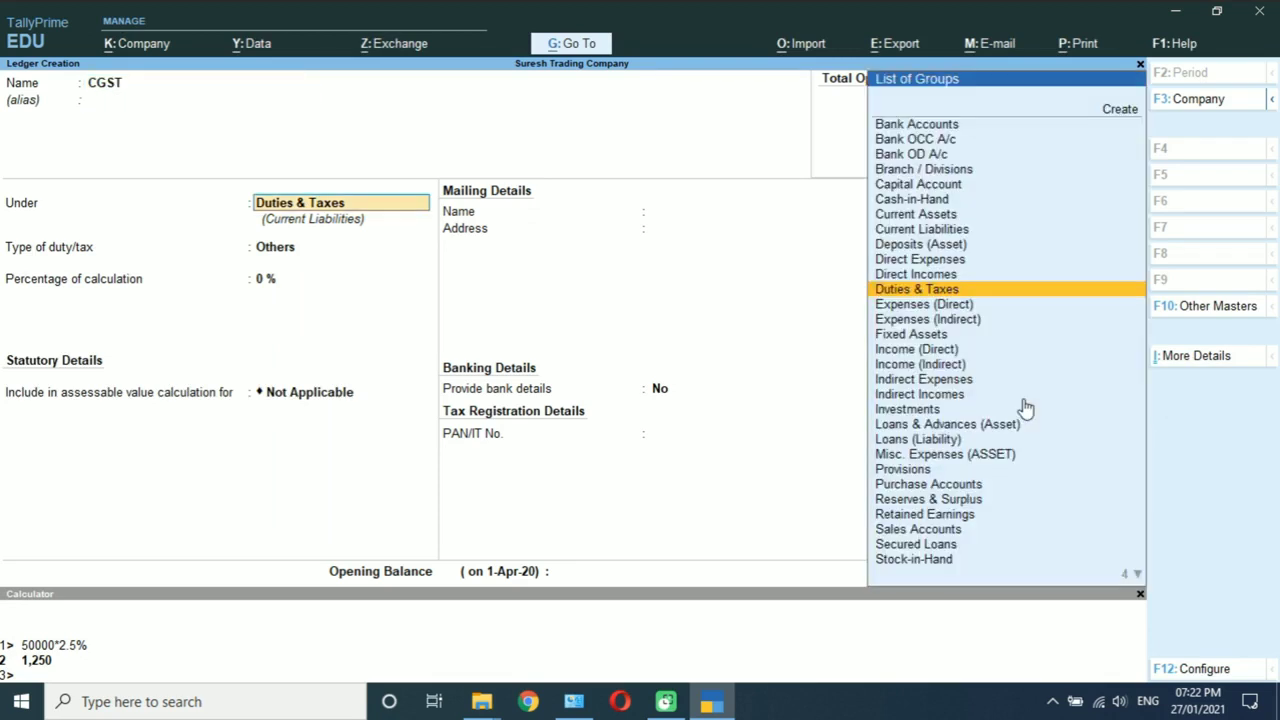
{"action": "key", "text": "Return"}
{"action": "key", "text": "Up"}
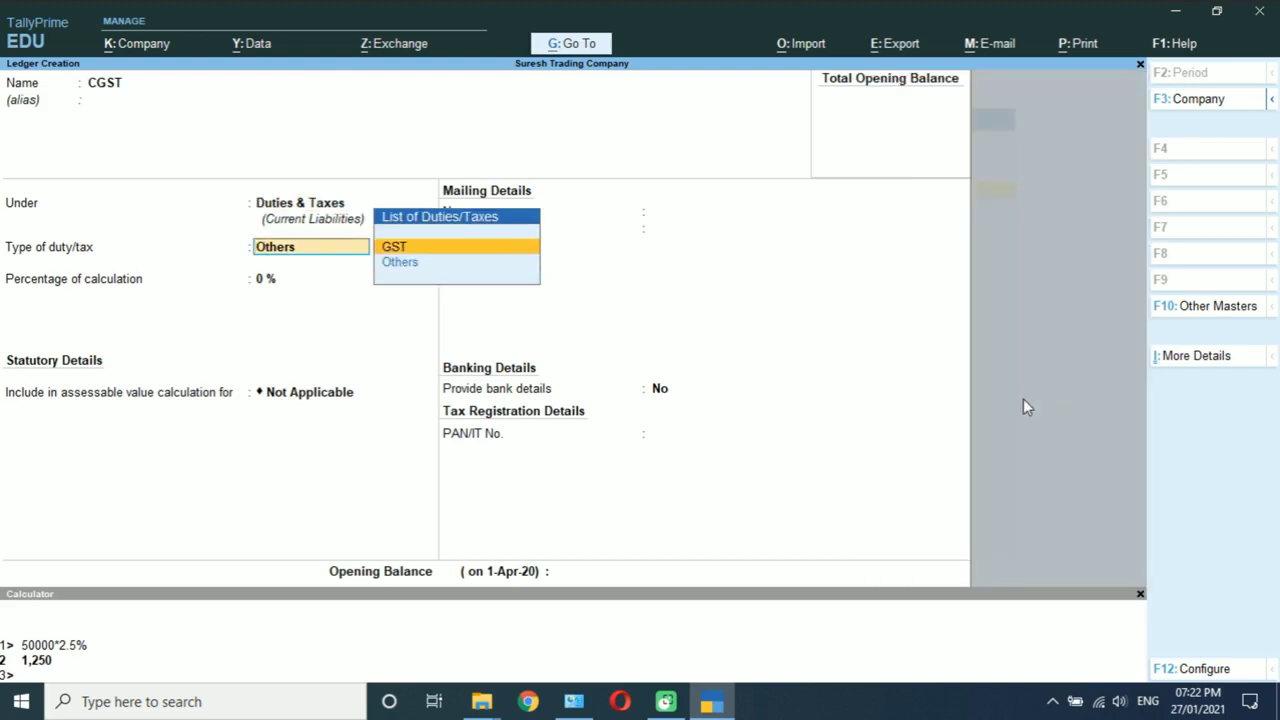
{"action": "key", "text": "Return"}
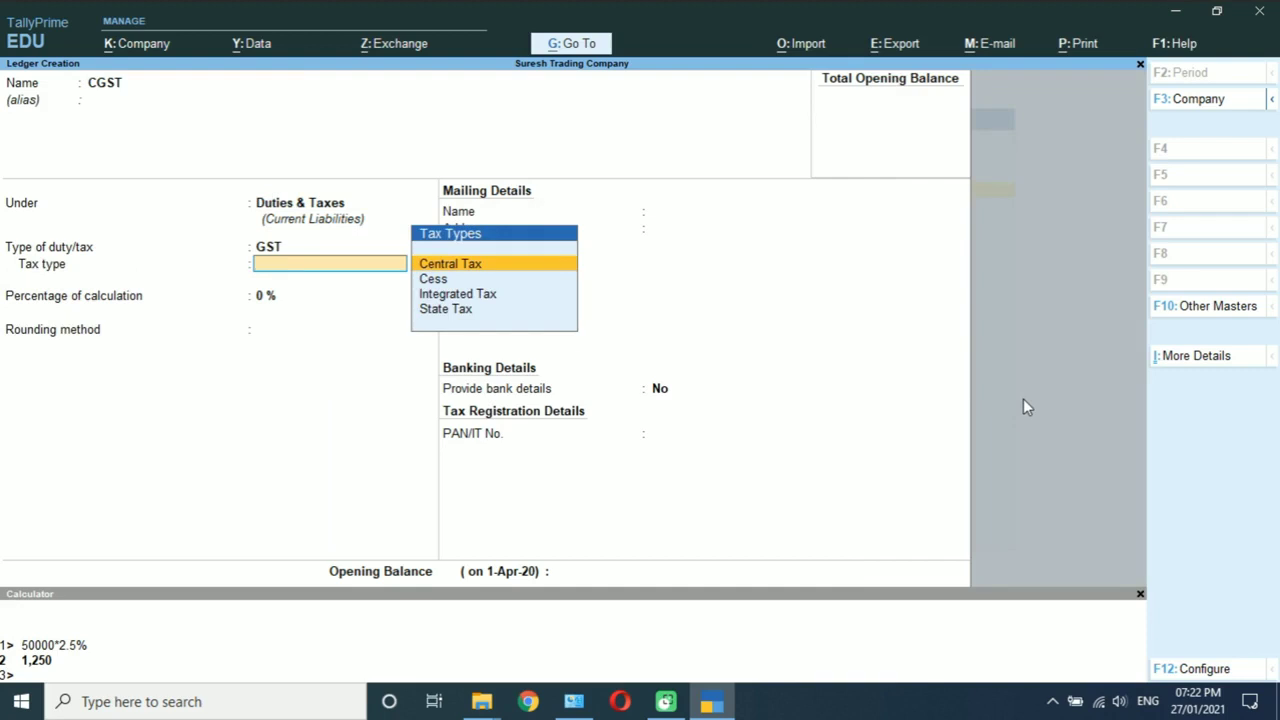
{"action": "key", "text": "Return"}
{"action": "key", "text": "Return"}
{"action": "key", "text": "Return"}
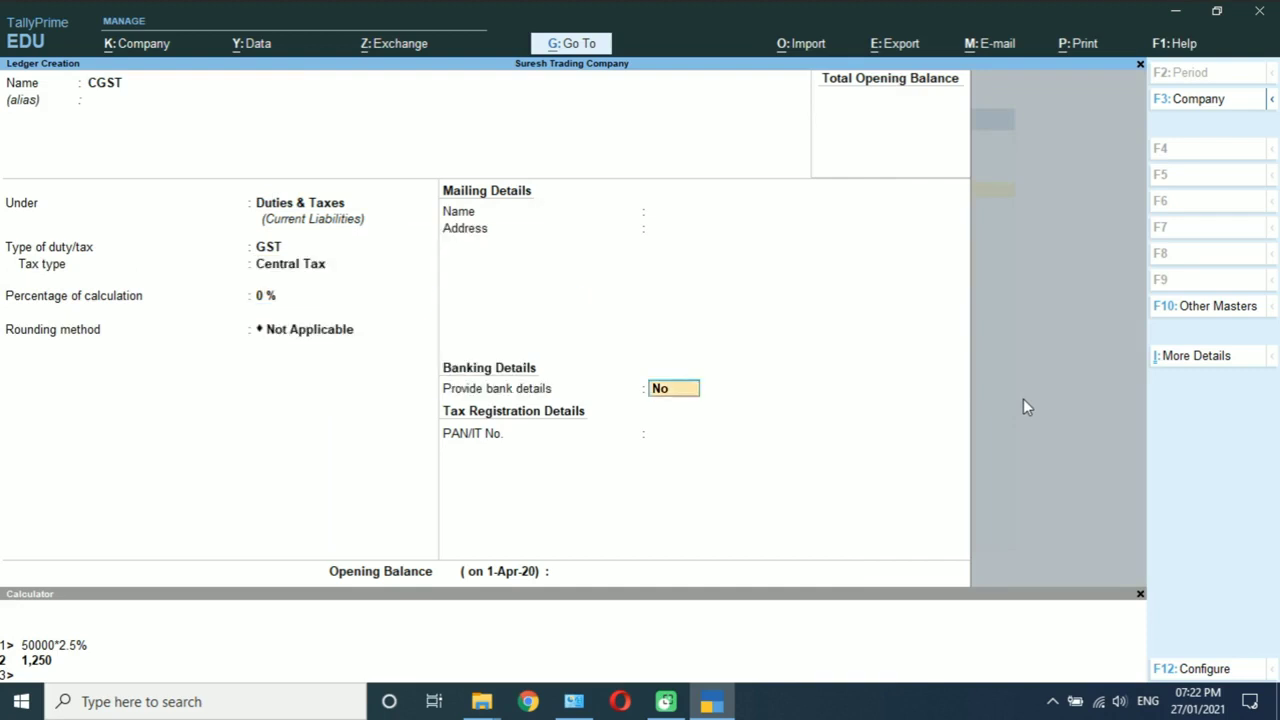
{"action": "key", "text": "Return"}
{"action": "key", "text": "Return"}
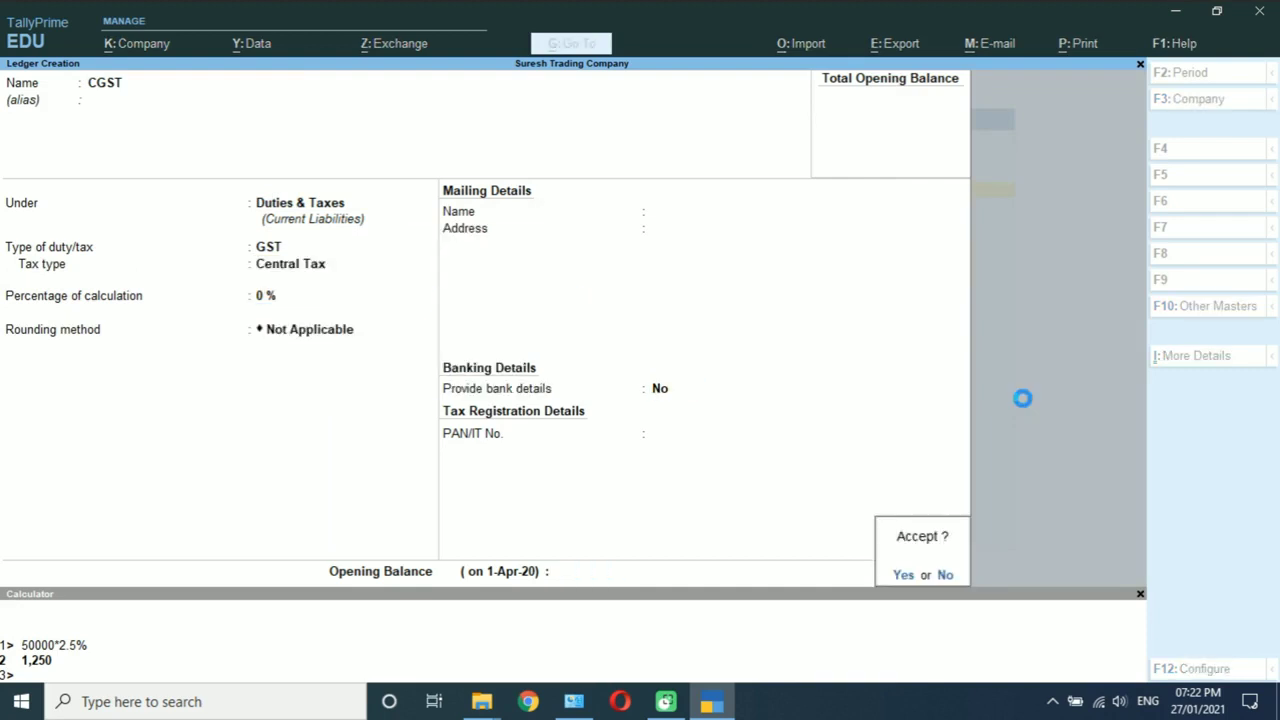
{"action": "key", "text": "Return"}
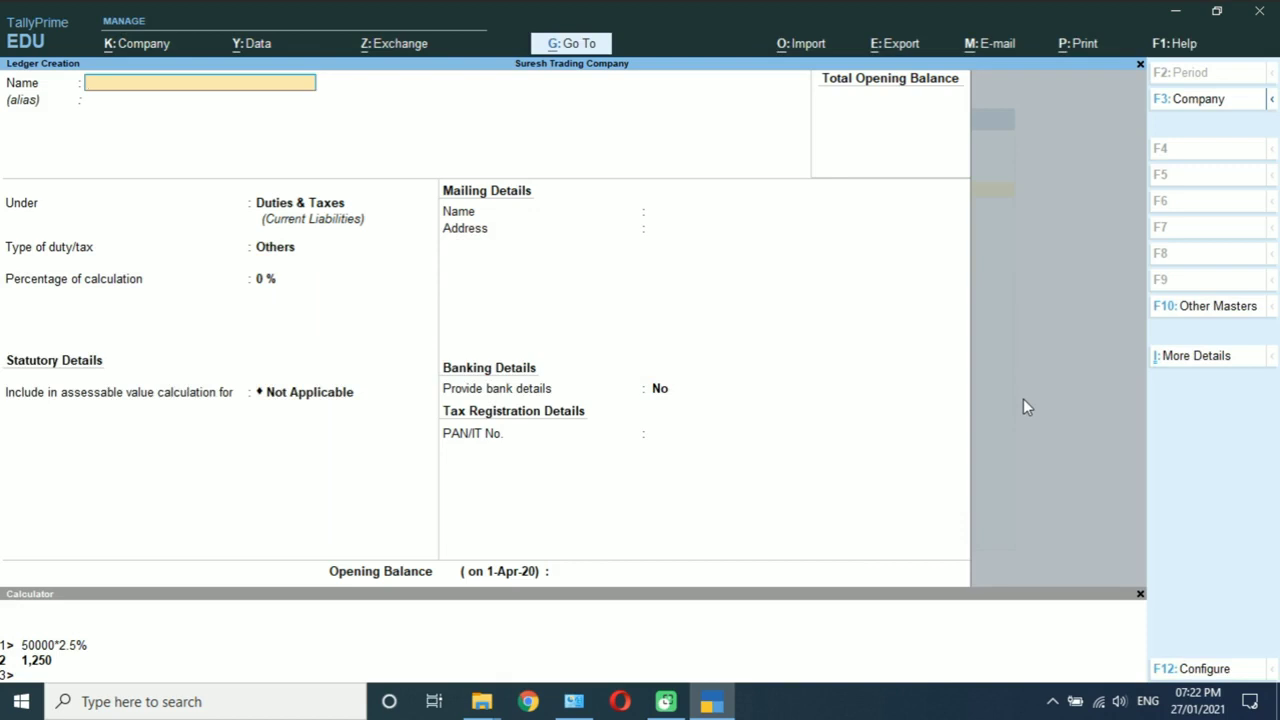
Step: Create the IGST ledger under Duties & Taxes as GST Integrated Tax
{"action": "type", "text": "IGST"}
{"action": "key", "text": "Return"}
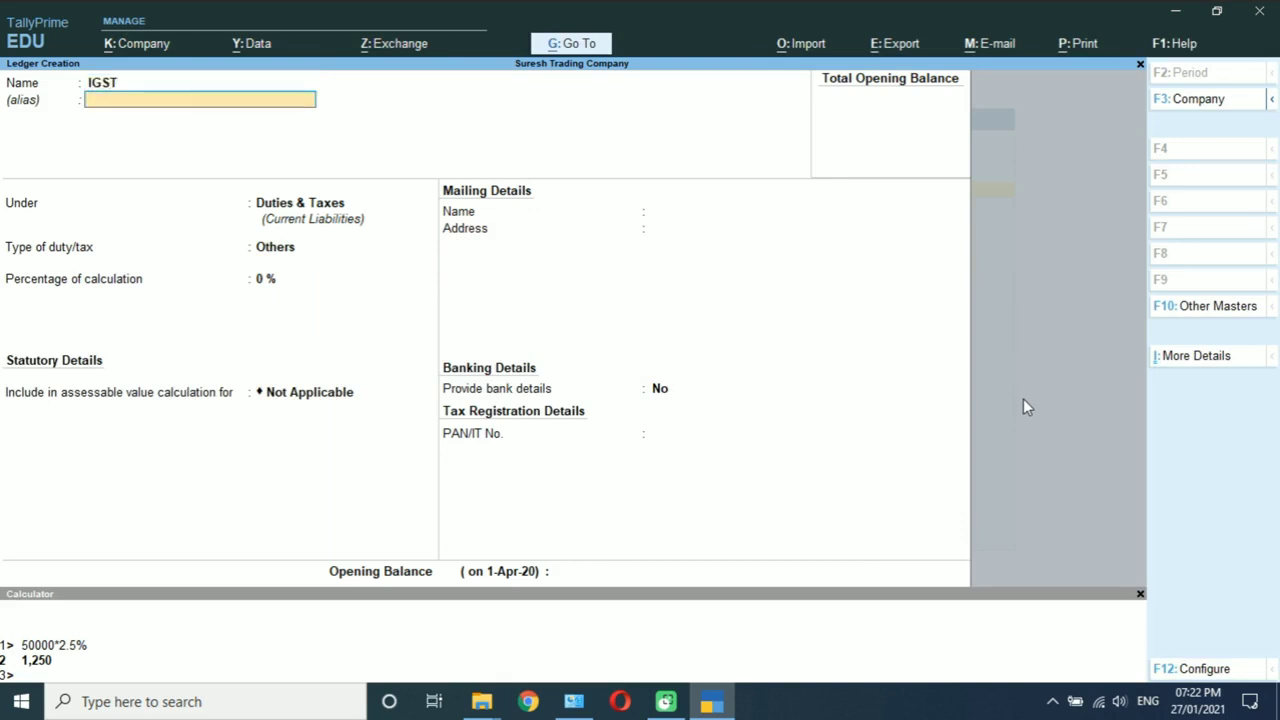
{"action": "key", "text": "Return"}
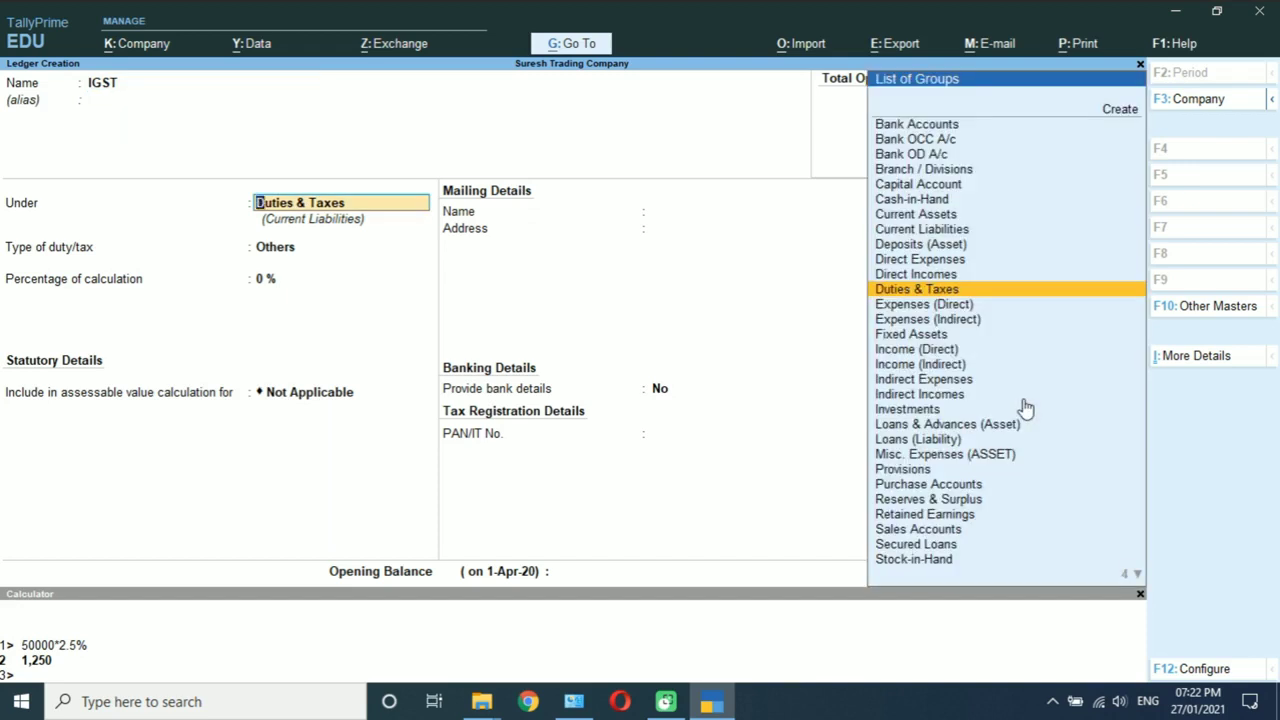
{"action": "key", "text": "Return"}
{"action": "key", "text": "Up"}
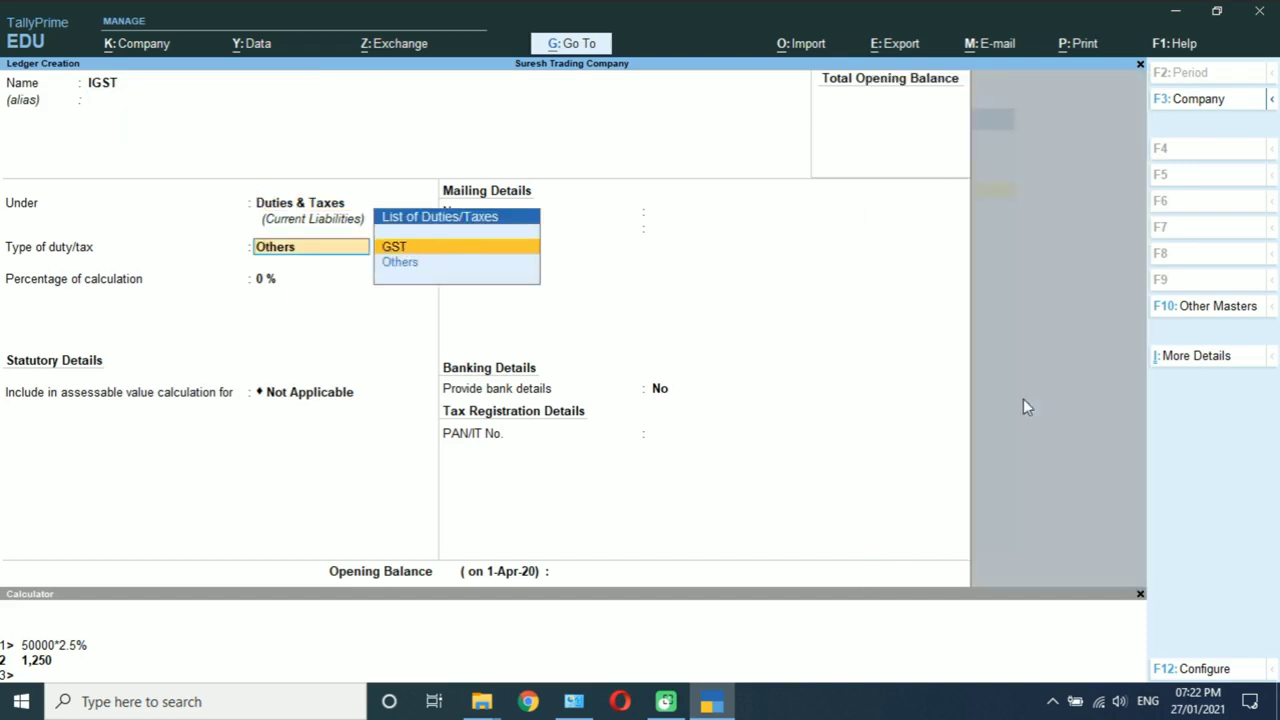
{"action": "key", "text": "Return"}
{"action": "key", "text": "Down"}
{"action": "key", "text": "Down"}
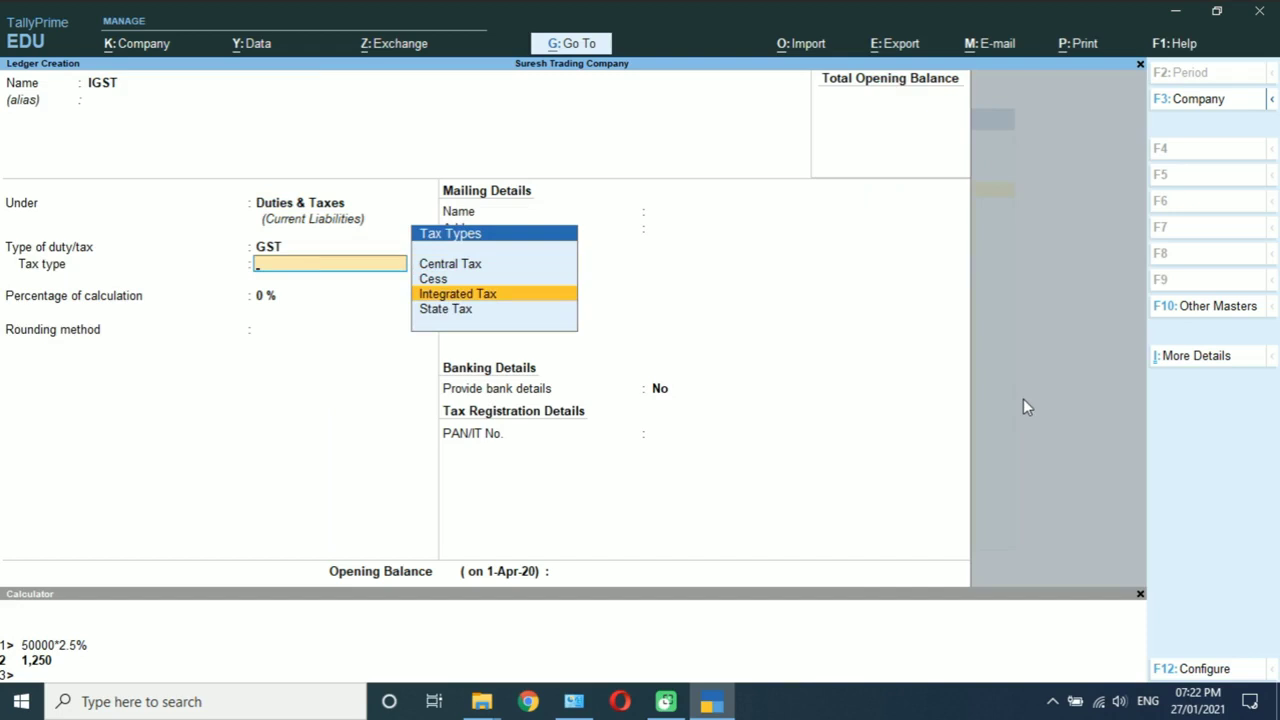
{"action": "key", "text": "Return"}
{"action": "key", "text": "Return"}
{"action": "key", "text": "Return"}
{"action": "key", "text": "Return"}
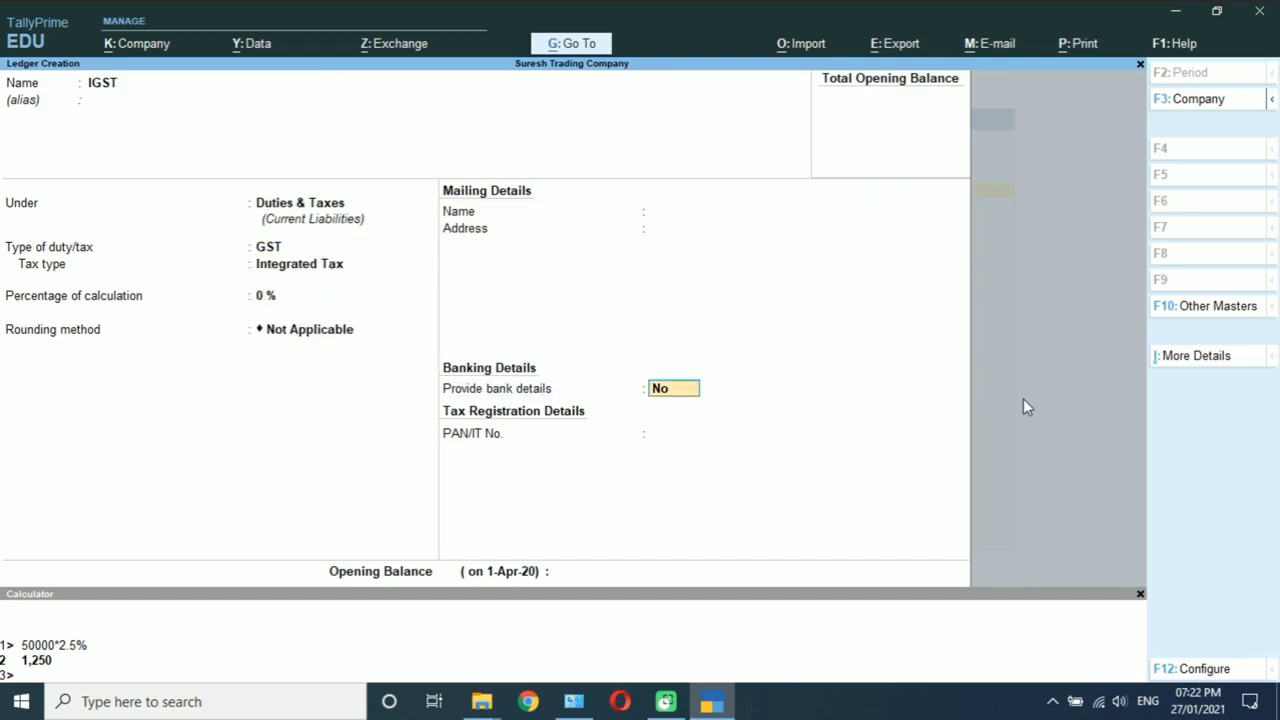
{"action": "key", "text": "Return"}
{"action": "key", "text": "Return"}
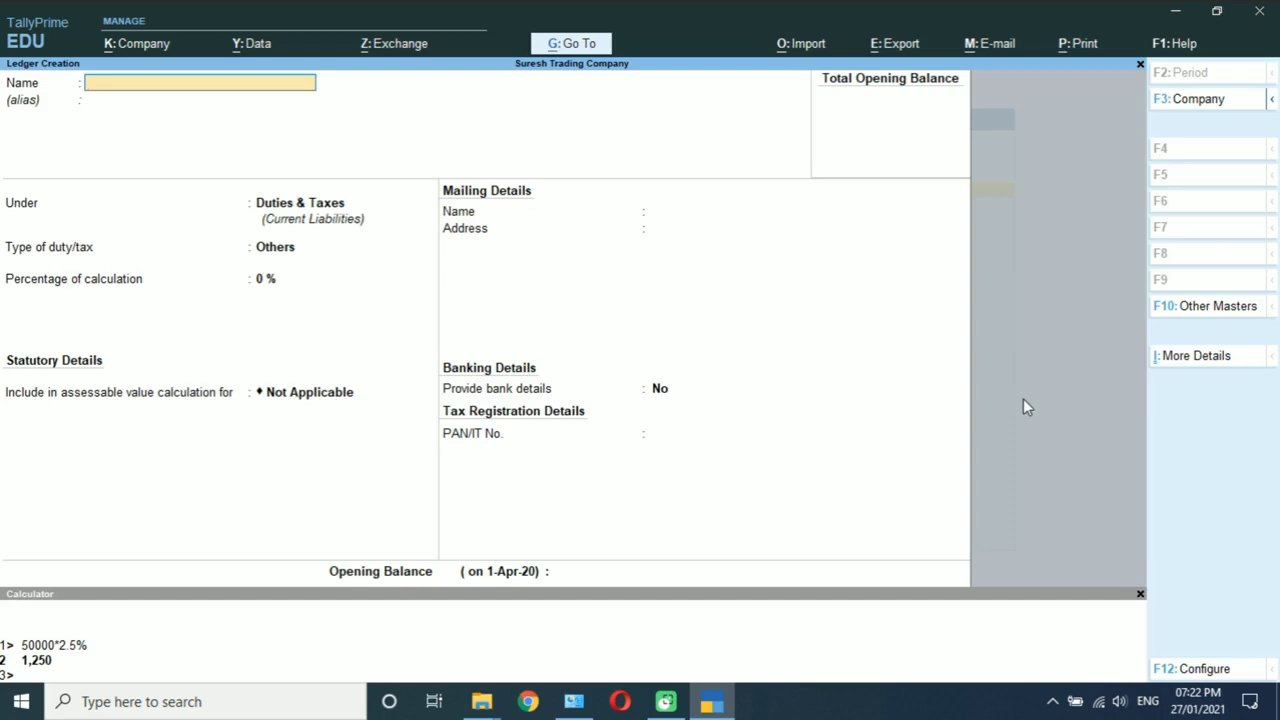
Step: Create an Auction Sales ledger under Sales Accounts with GST Applicable, and choose to set GST details
{"action": "type", "text": "Auction Sales"}
{"action": "key", "text": "Return"}
{"action": "key", "text": "Return"}
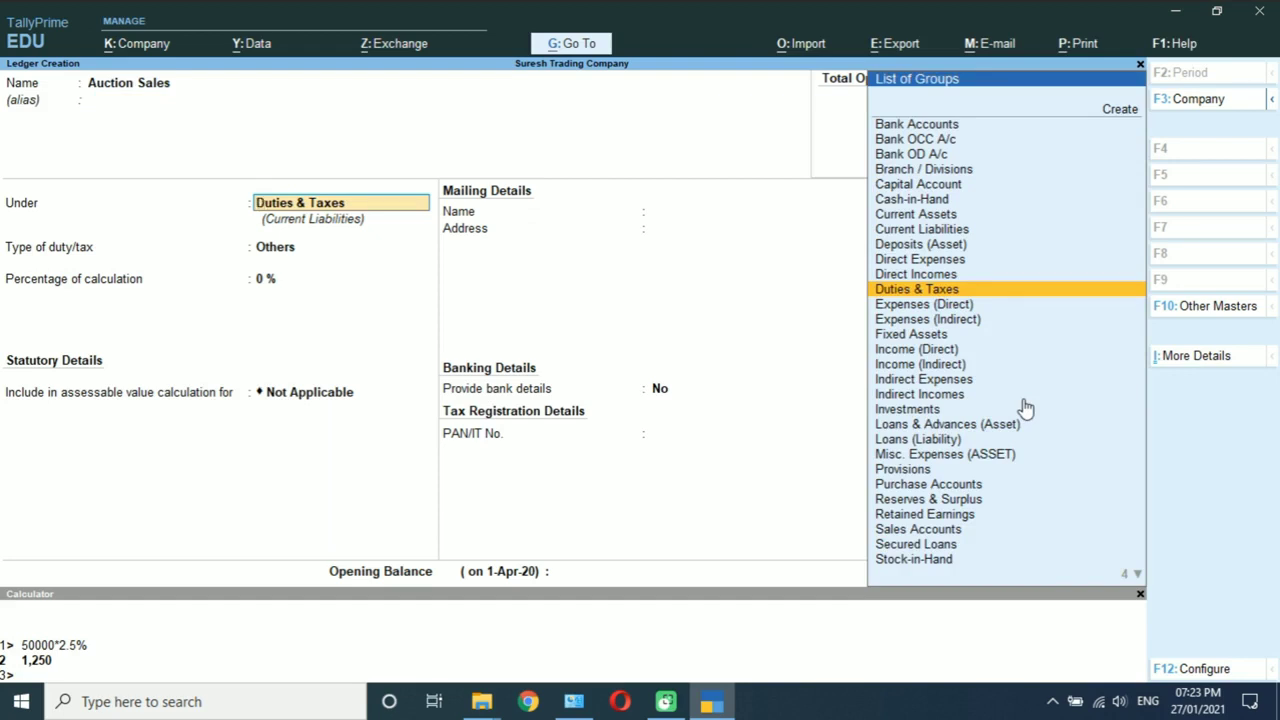
{"action": "type", "text": "sa"}
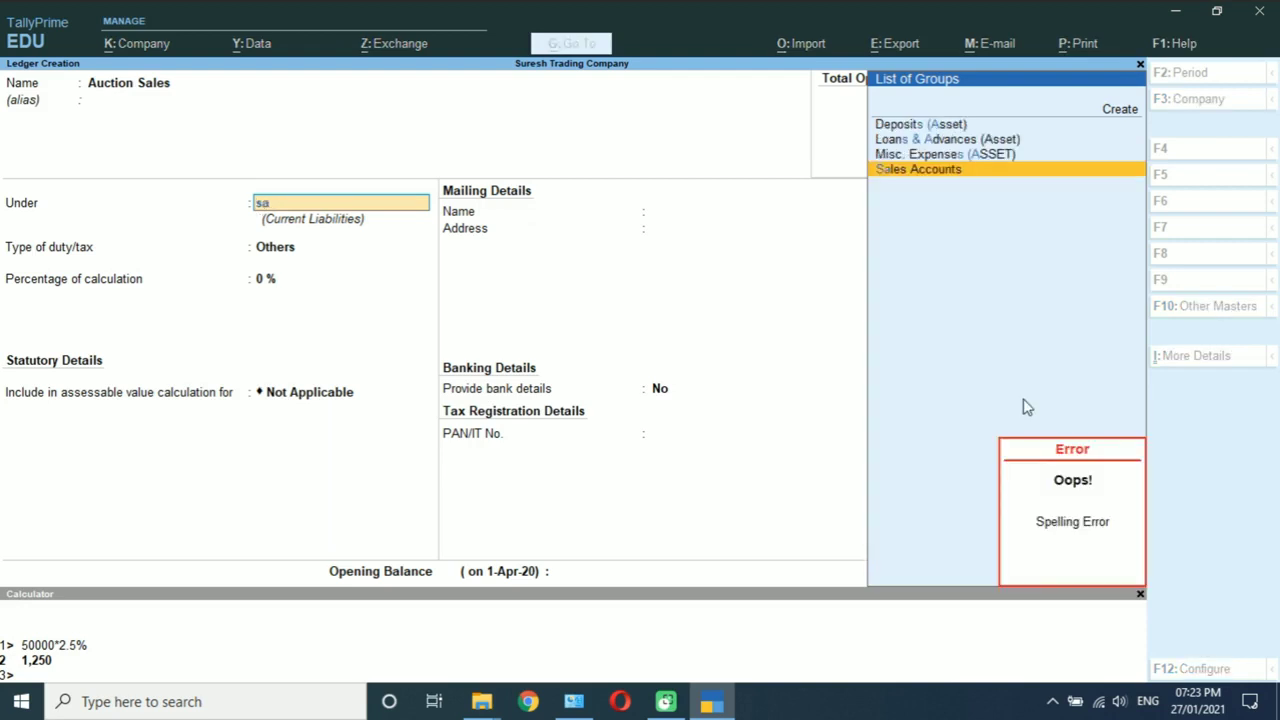
{"action": "key", "text": "Return"}
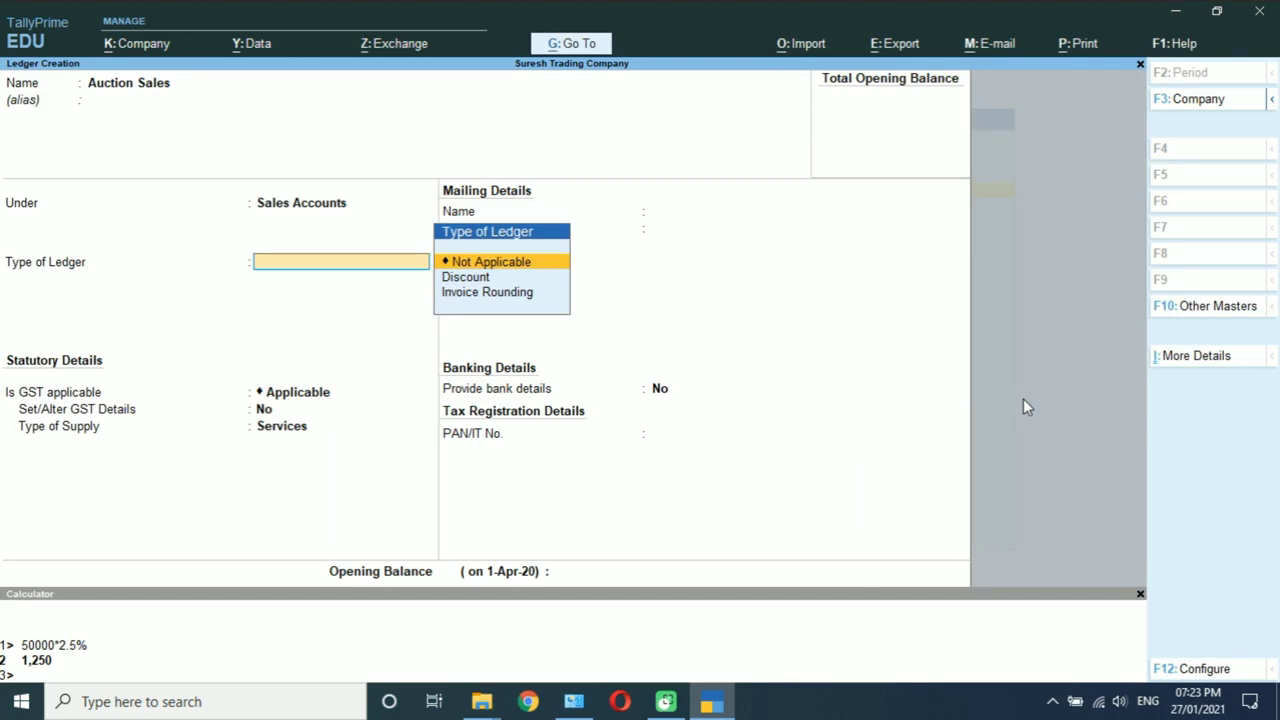
{"action": "key", "text": "Return"}
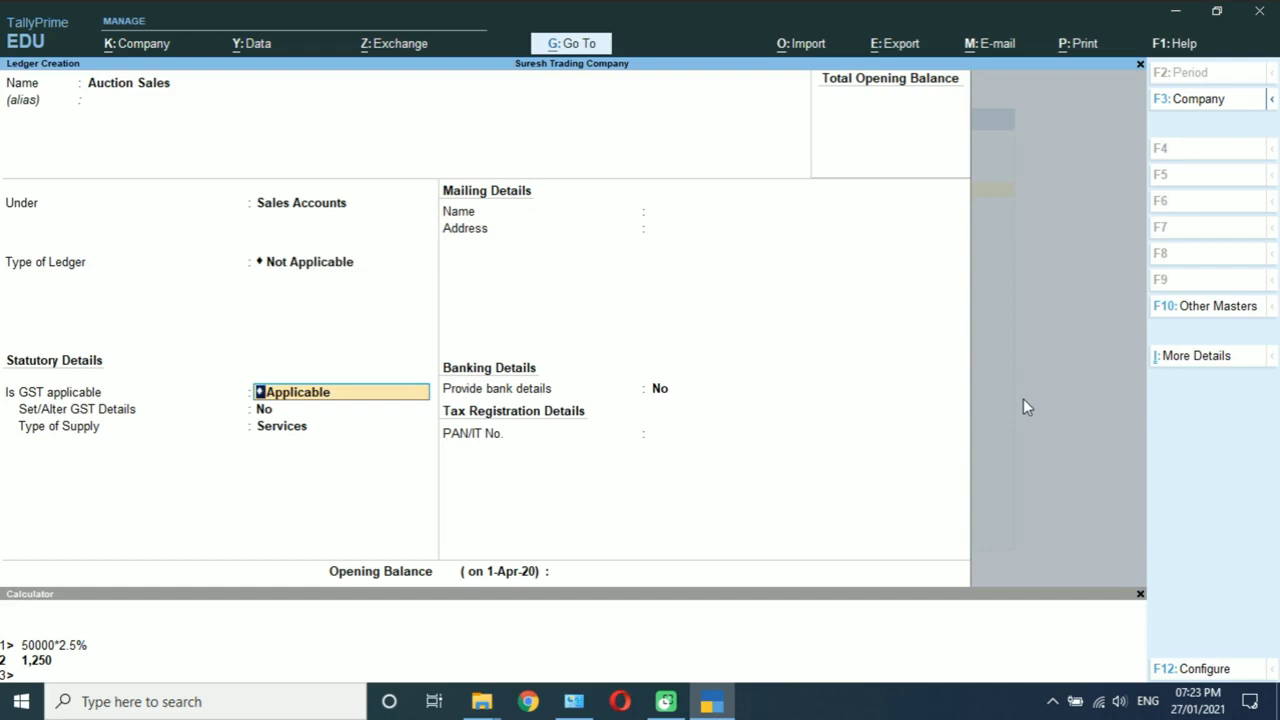
{"action": "key", "text": "Return"}
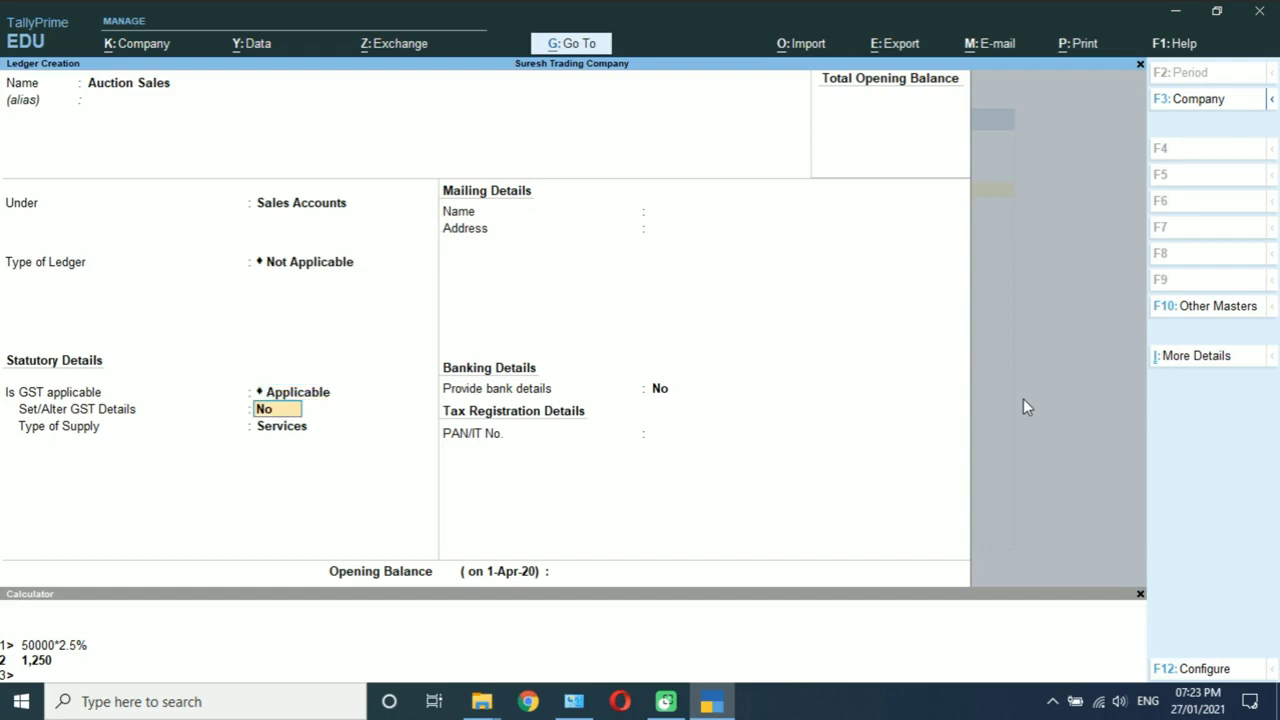
{"action": "type", "text": "y"}
{"action": "key", "text": "Return"}
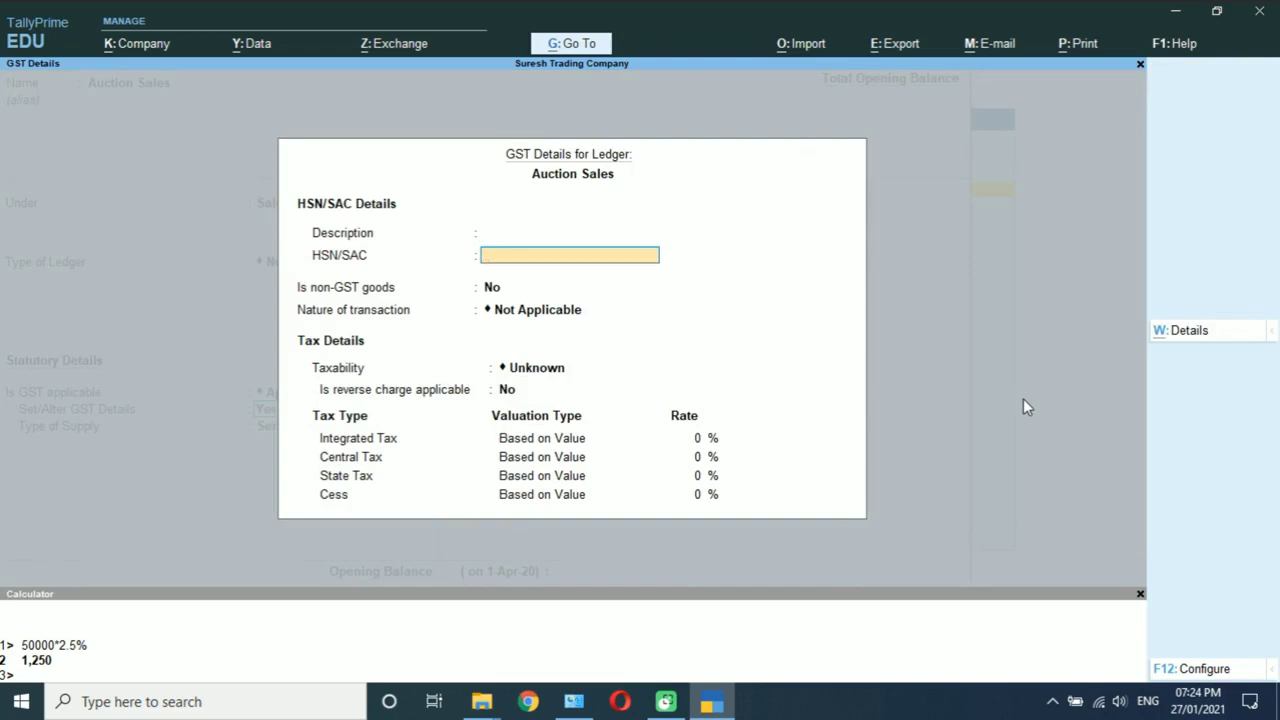
Step: Set the nature of transaction to Sales Taxable with 5% IGST (2.50% CGST and SGST)
{"action": "key", "text": "Return"}
{"action": "key", "text": "Return"}
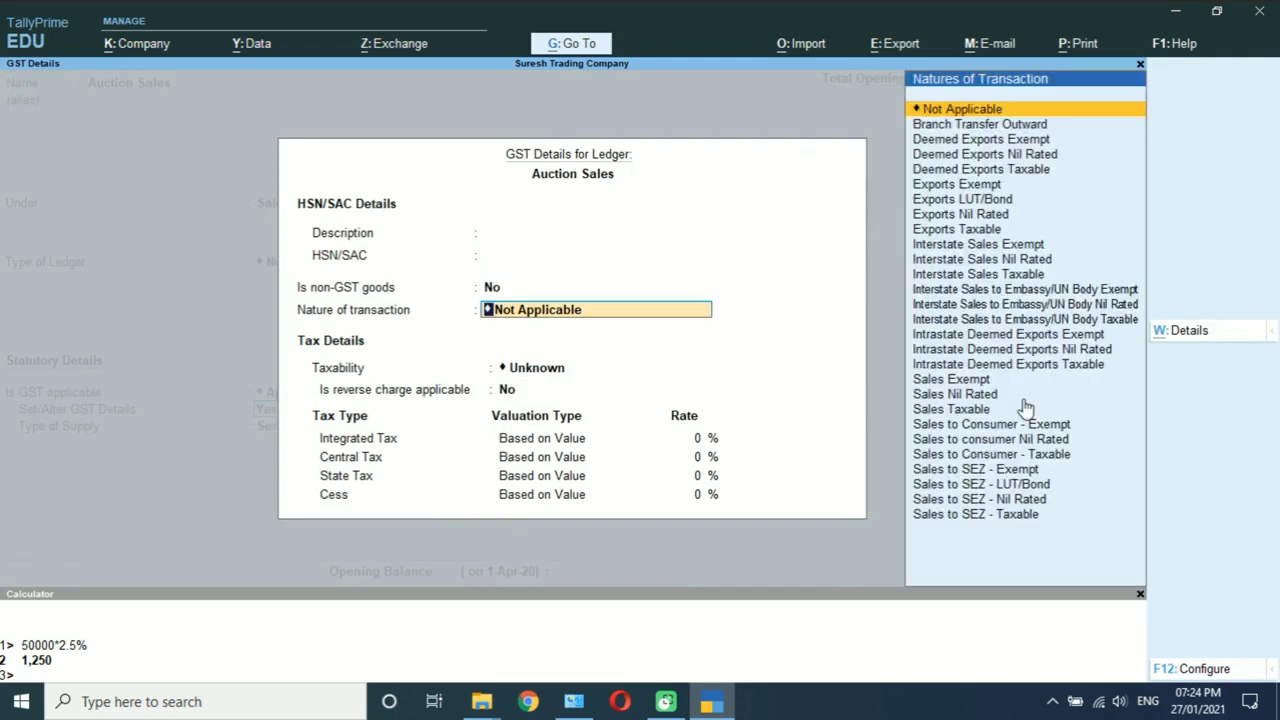
{"action": "type", "text": "Sa"}
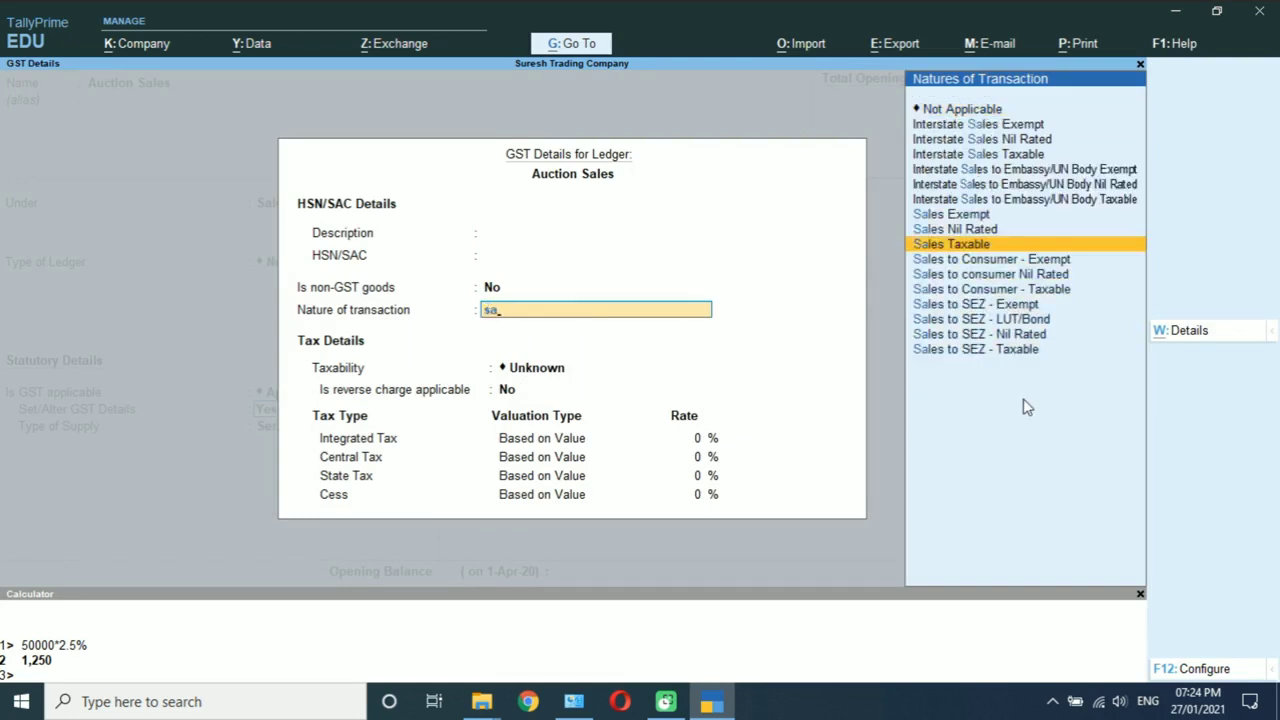
{"action": "key", "text": "Return"}
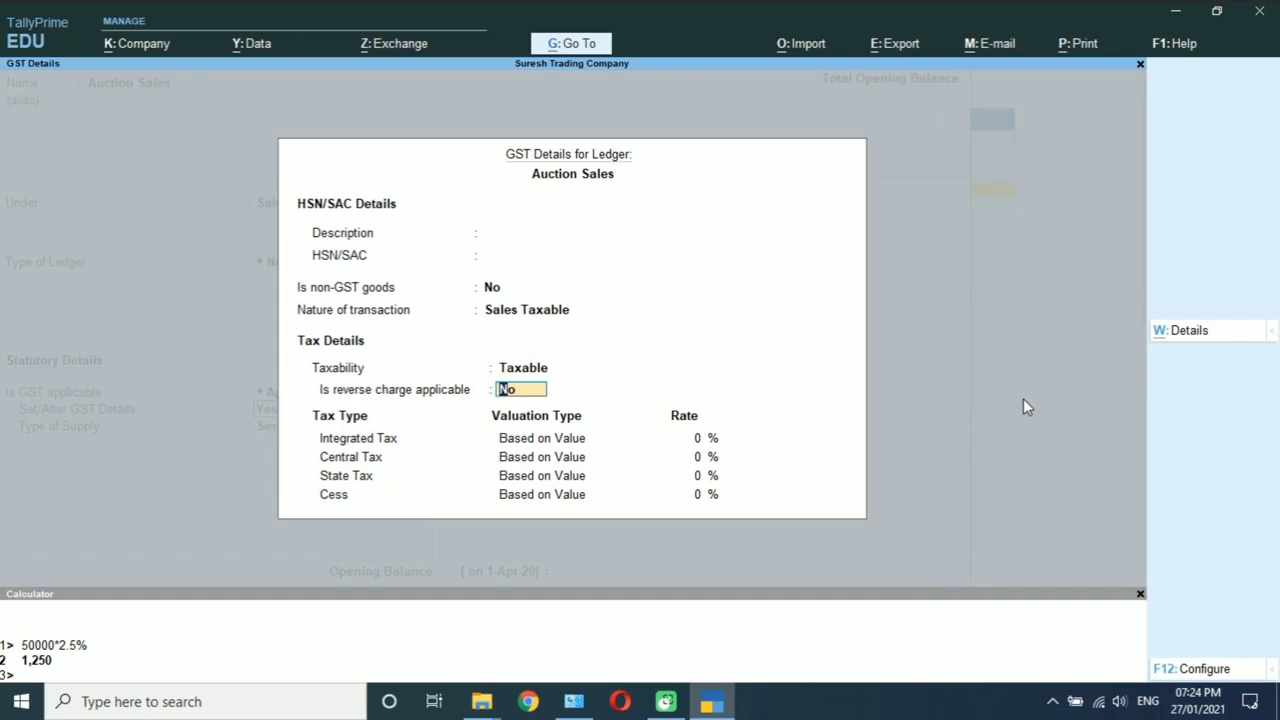
{"action": "key", "text": "Return"}
{"action": "type", "text": "5"}
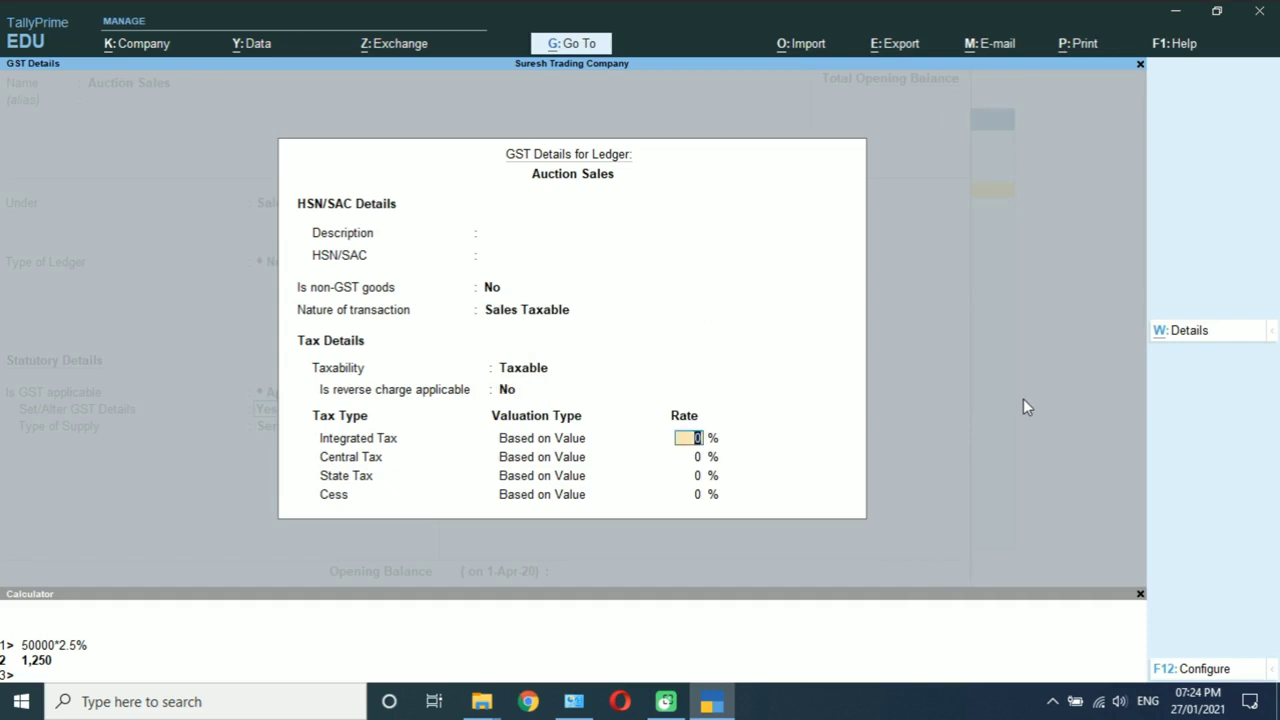
{"action": "key", "text": "Return"}
{"action": "key", "text": "Return"}
{"action": "key", "text": "Return"}
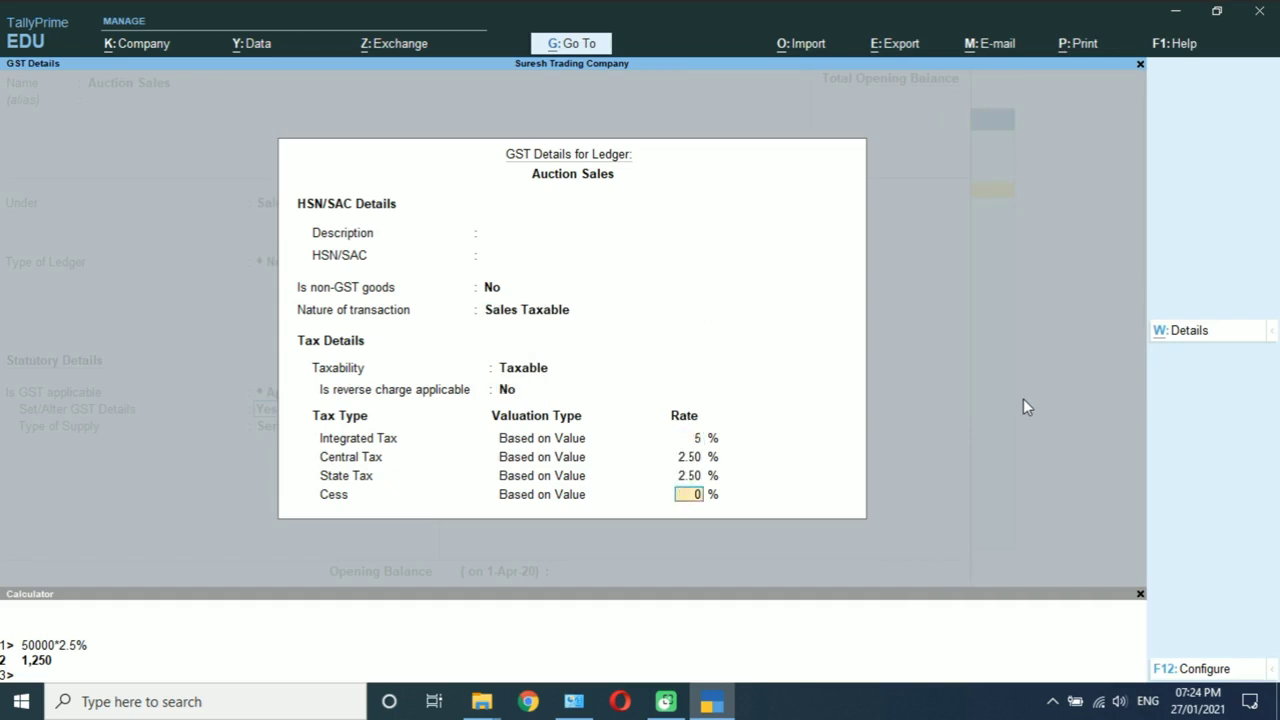
{"action": "key", "text": "Return"}
Step: Set the type of supply to Goods and save Auction Sales
{"action": "key", "text": "Up"}
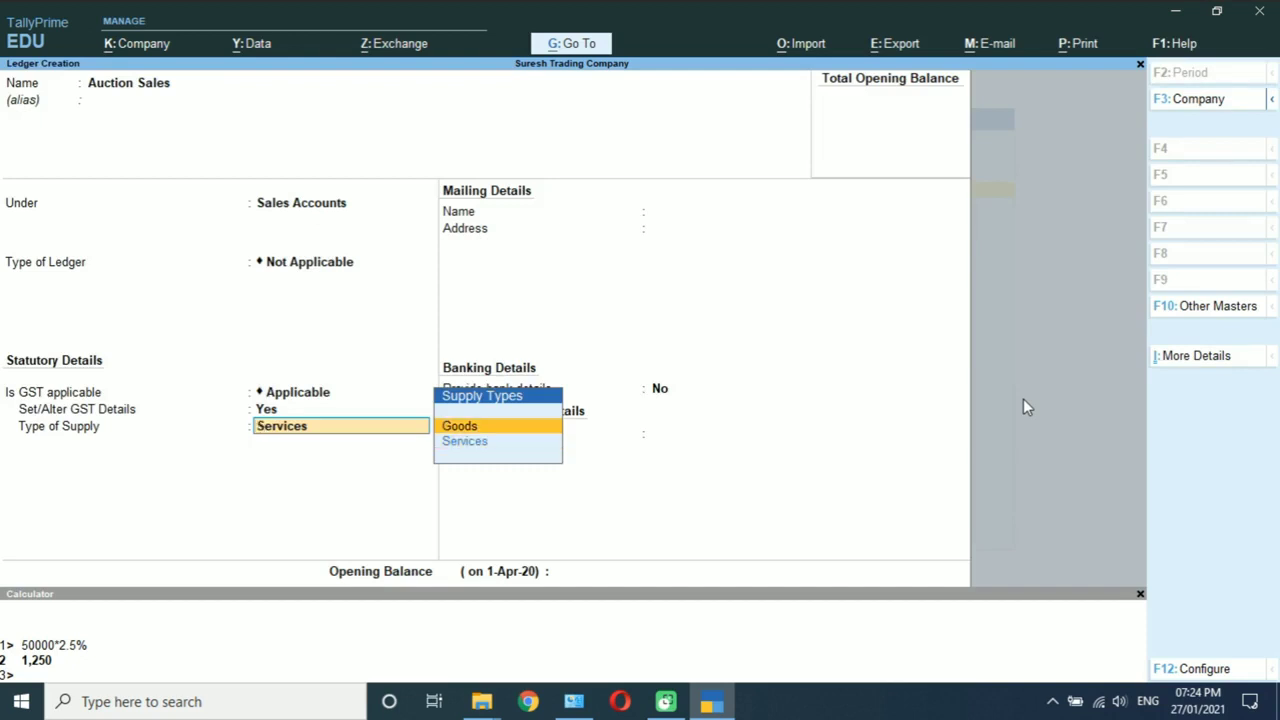
{"action": "key", "text": "Return"}
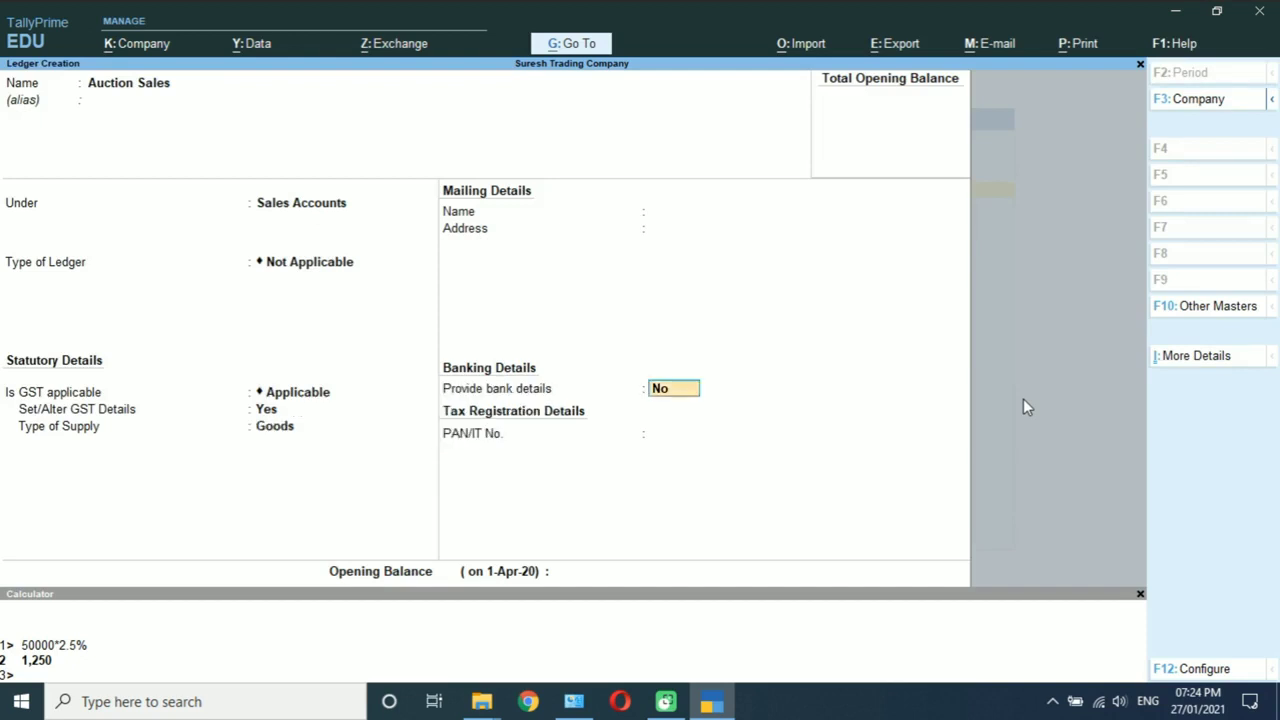
{"action": "key", "text": "Return"}
{"action": "key", "text": "Return"}
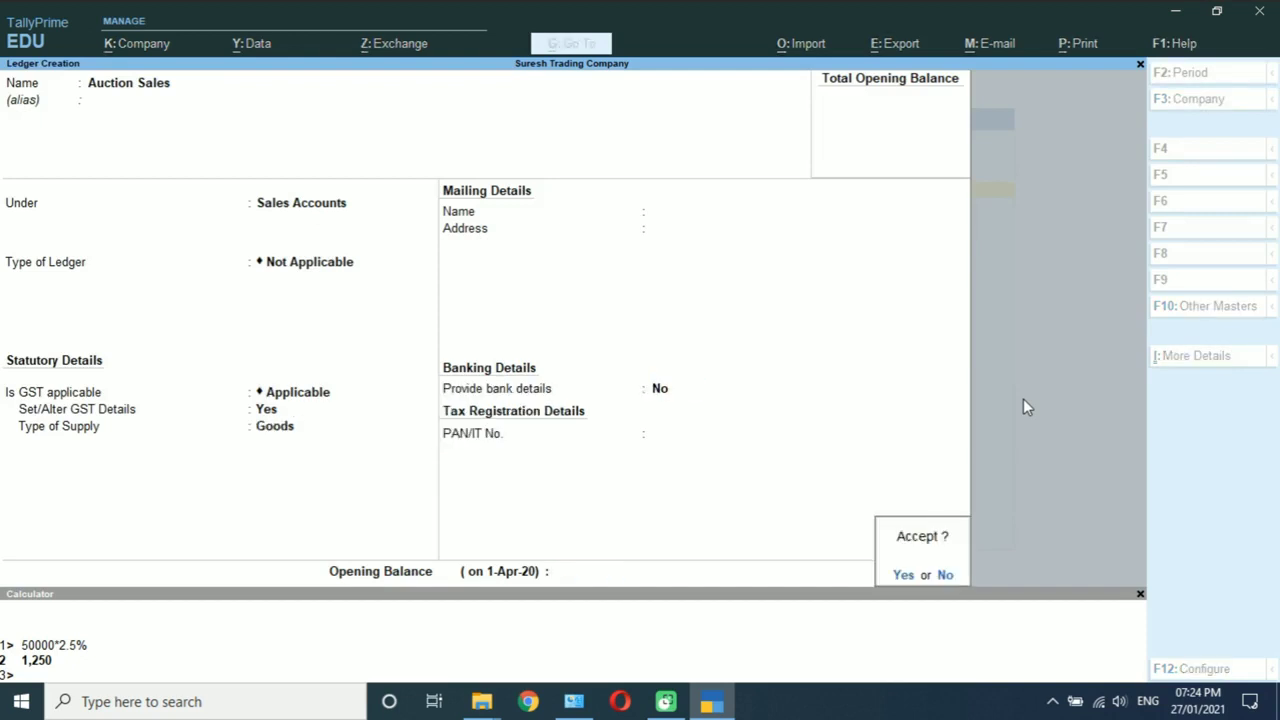
{"action": "key", "text": "Return"}
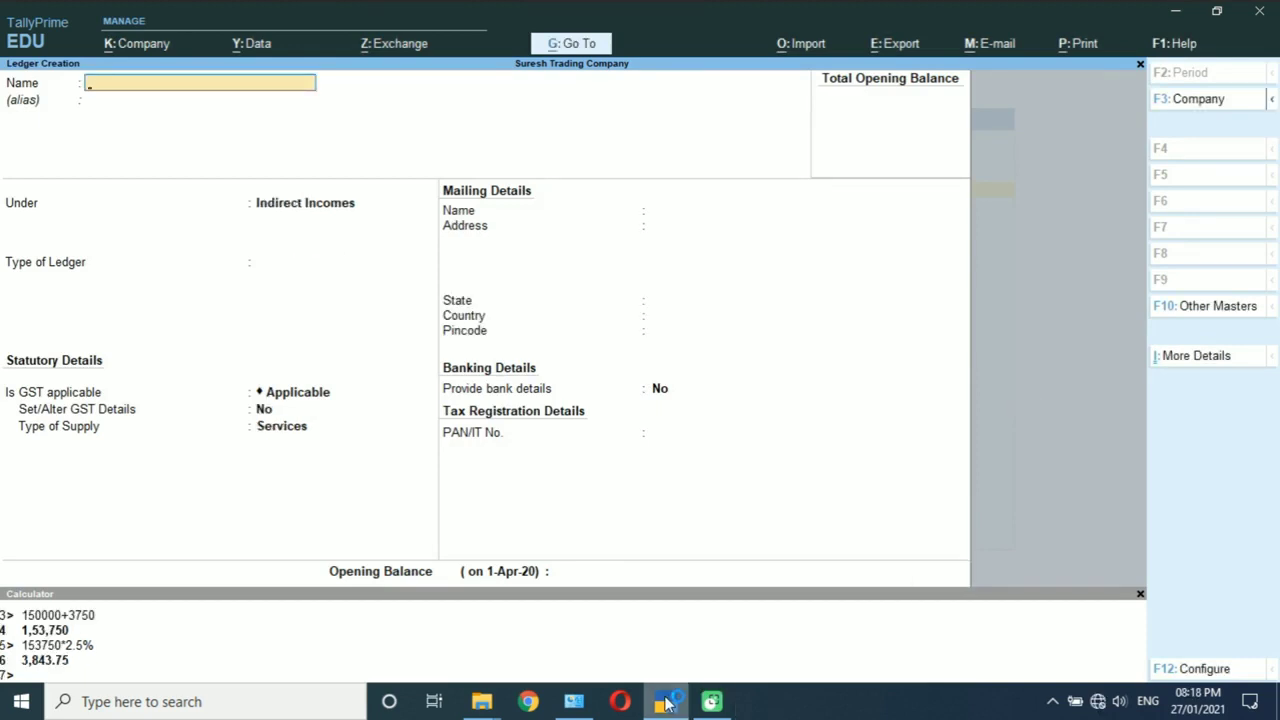
Step: Create an Auction Purchase ledger under Purchase Accounts with GST set to Not Applicable
{"action": "type", "text": "Auction Purchase"}
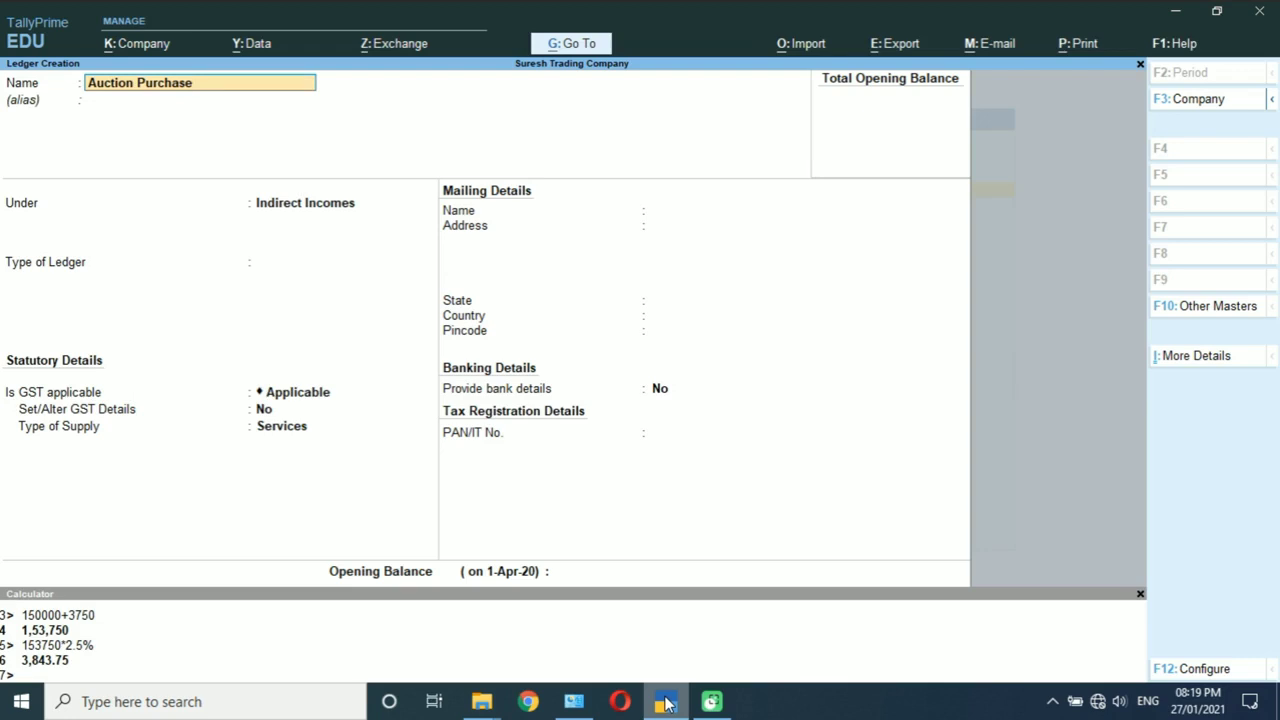
{"action": "key", "text": "Return"}
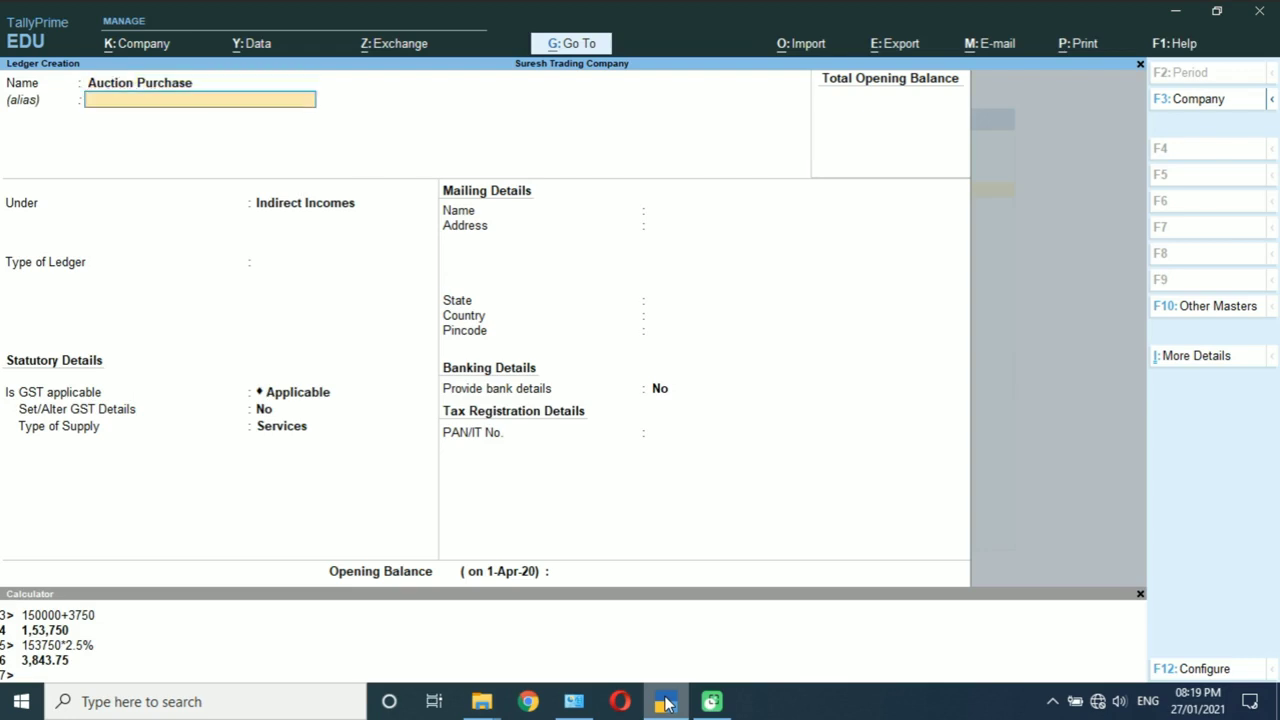
{"action": "key", "text": "Return"}
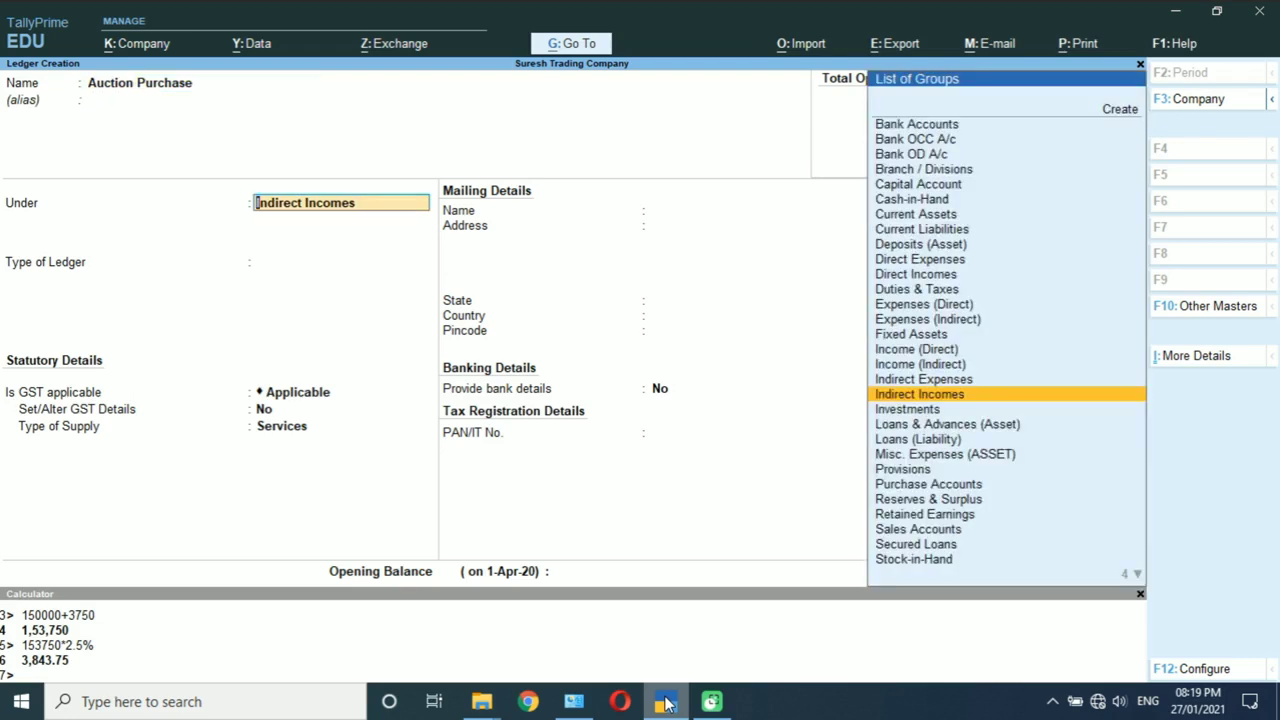
{"action": "type", "text": "Pur"}
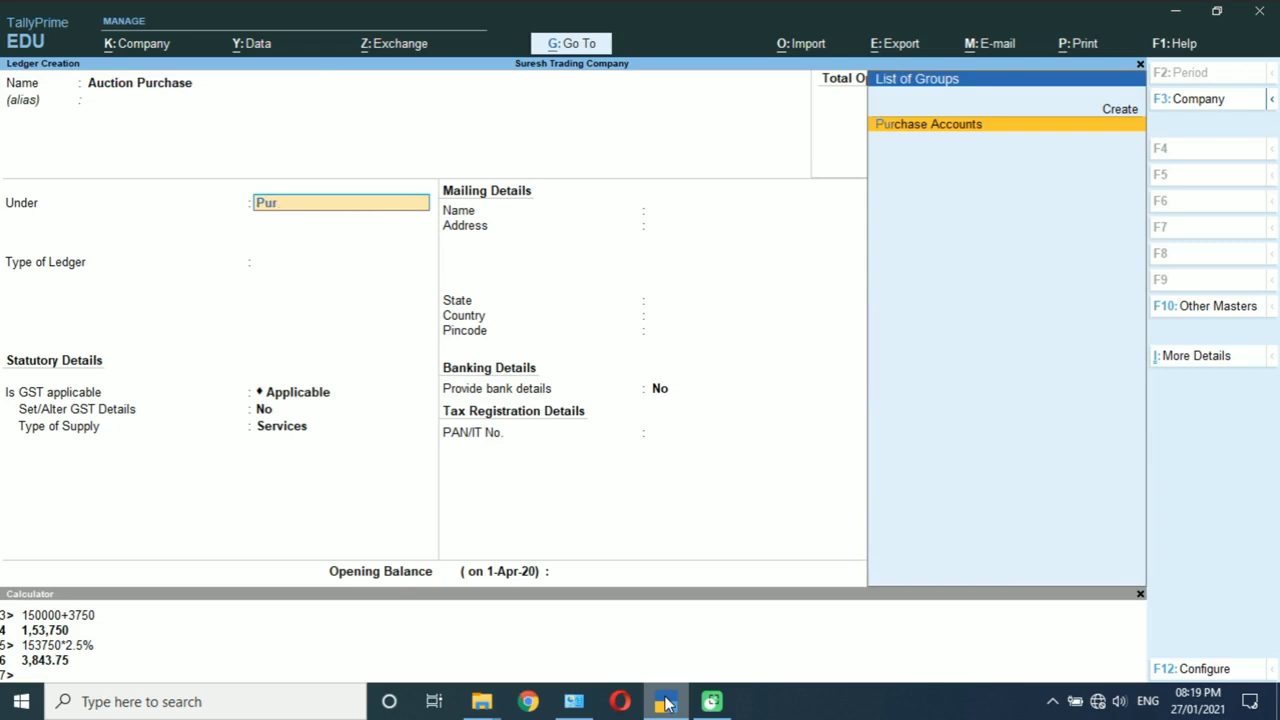
{"action": "key", "text": "Return"}
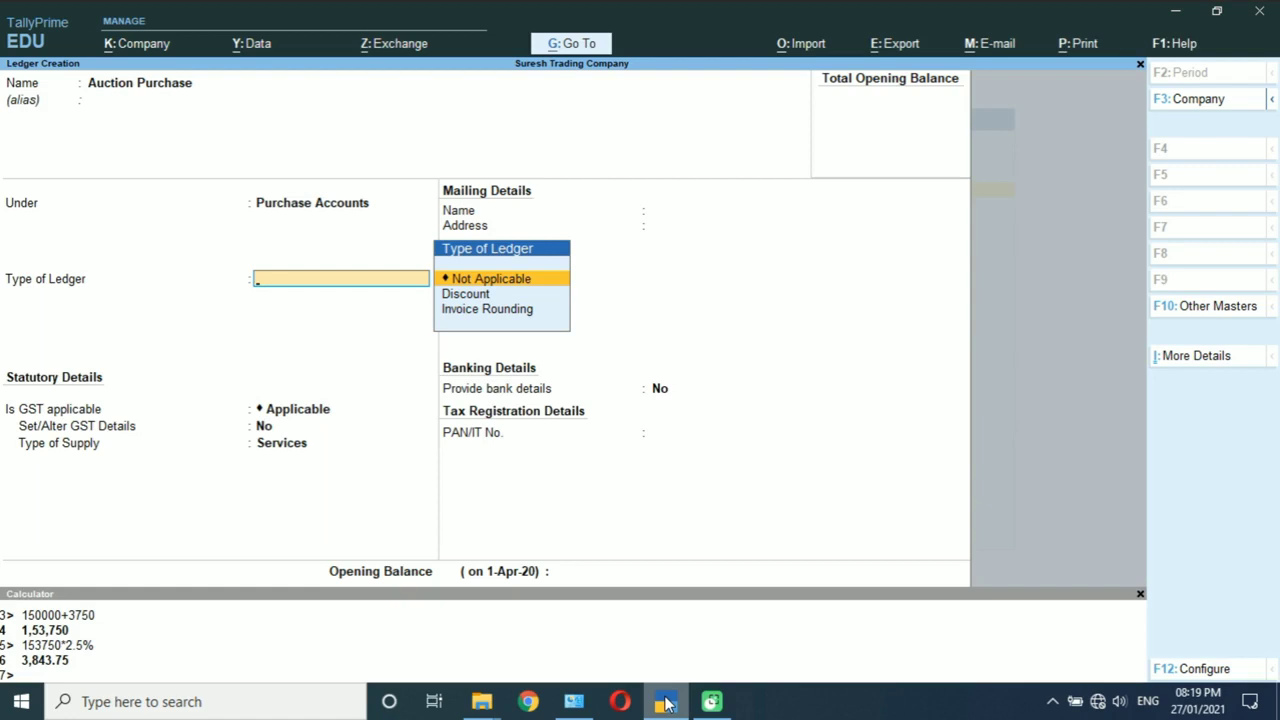
{"action": "key", "text": "Return"}
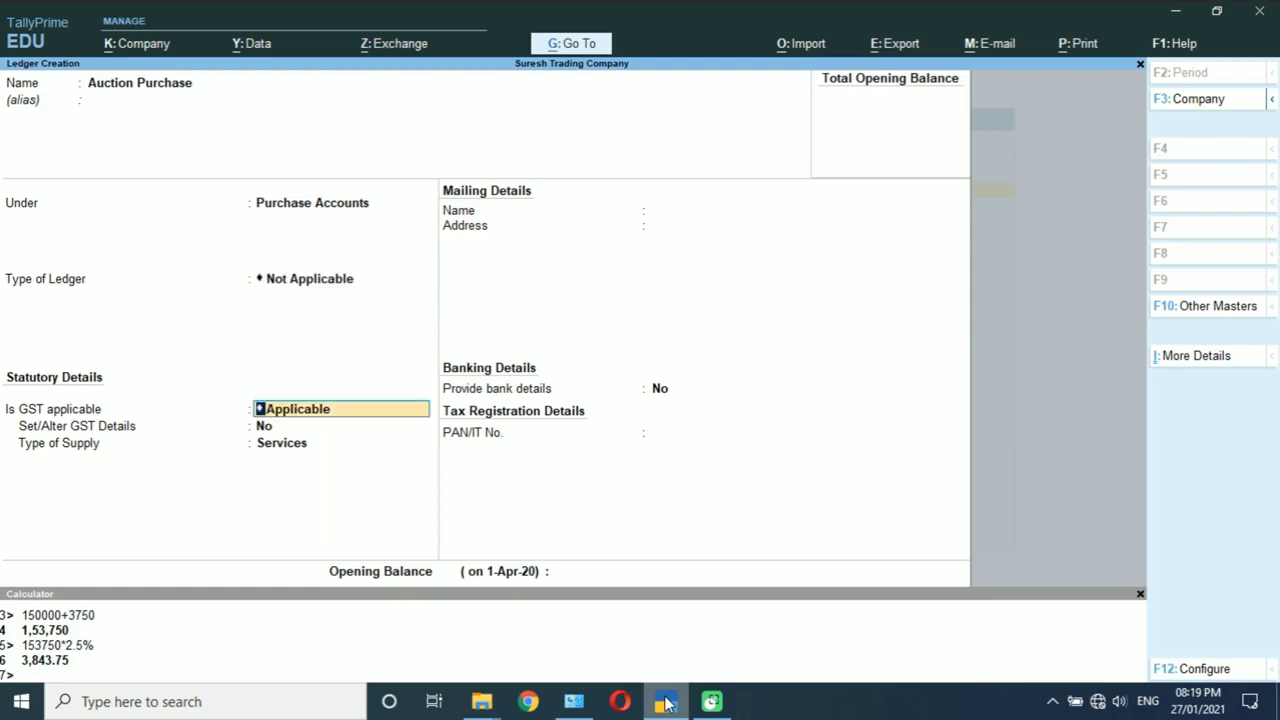
{"action": "key", "text": "BackSpace"}
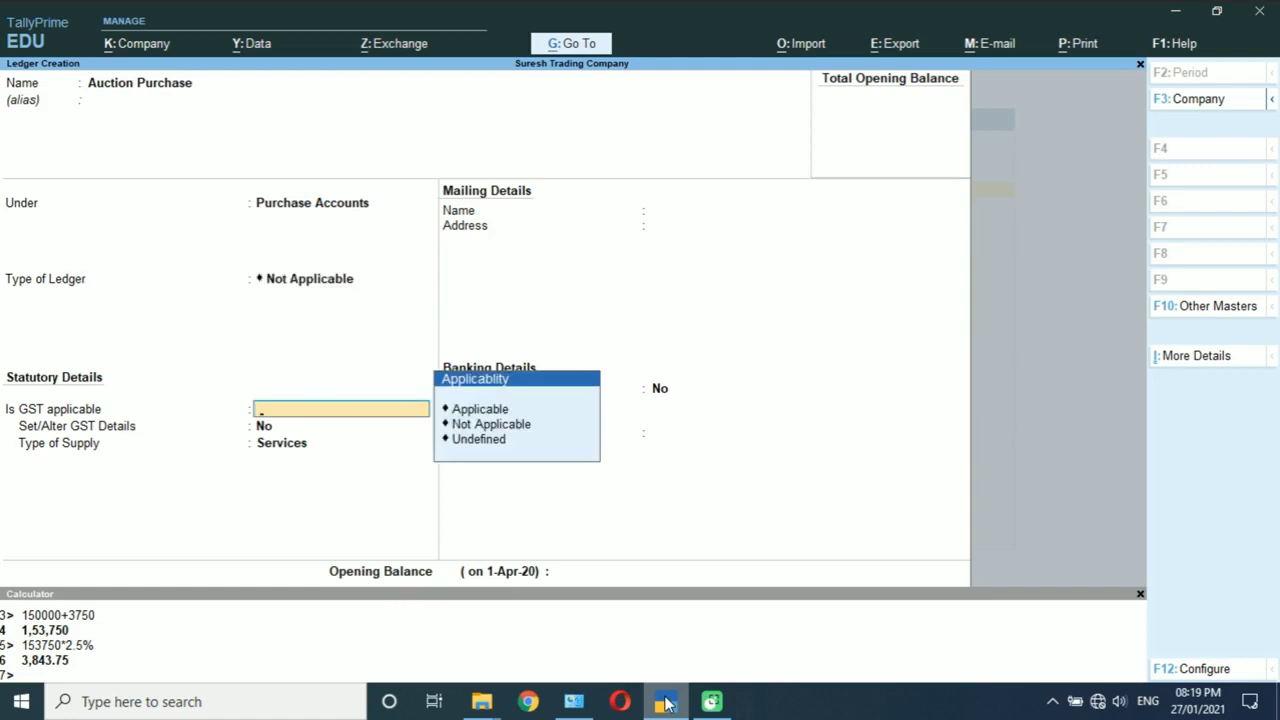
{"action": "key", "text": "Down"}
{"action": "key", "text": "Down"}
{"action": "key", "text": "Return"}
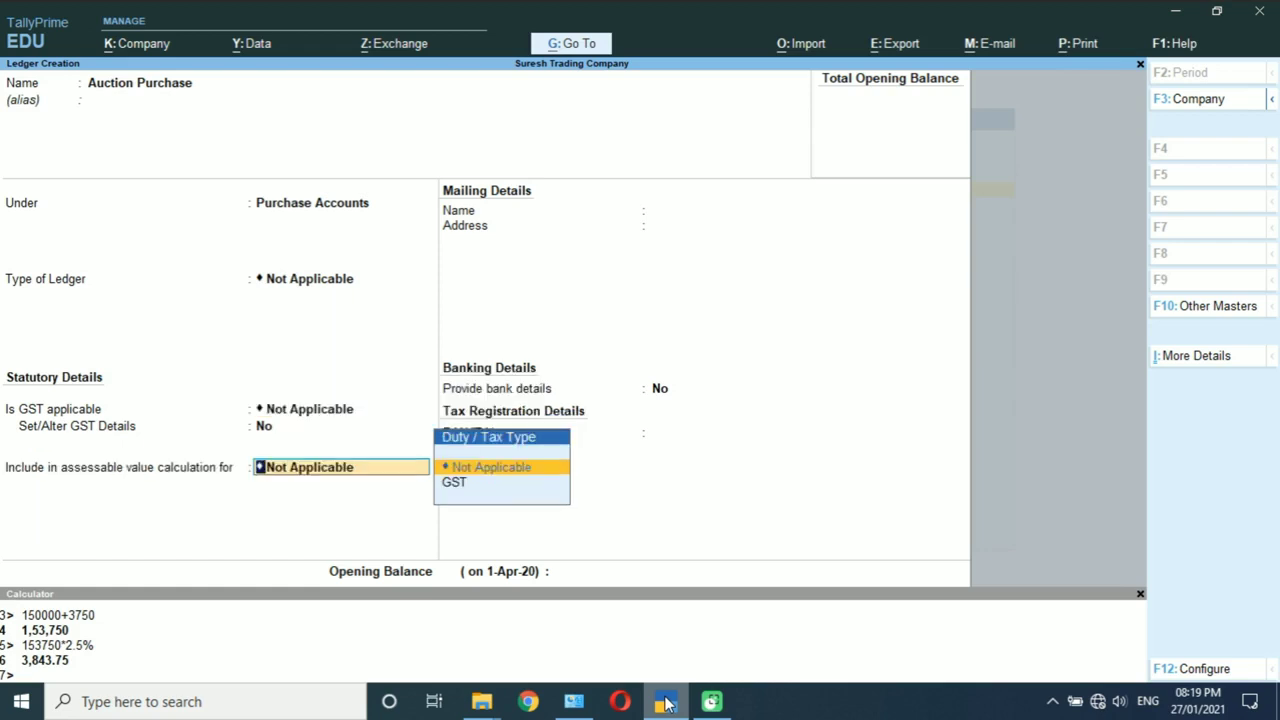
{"action": "key", "text": "Return"}
{"action": "key", "text": "Return"}
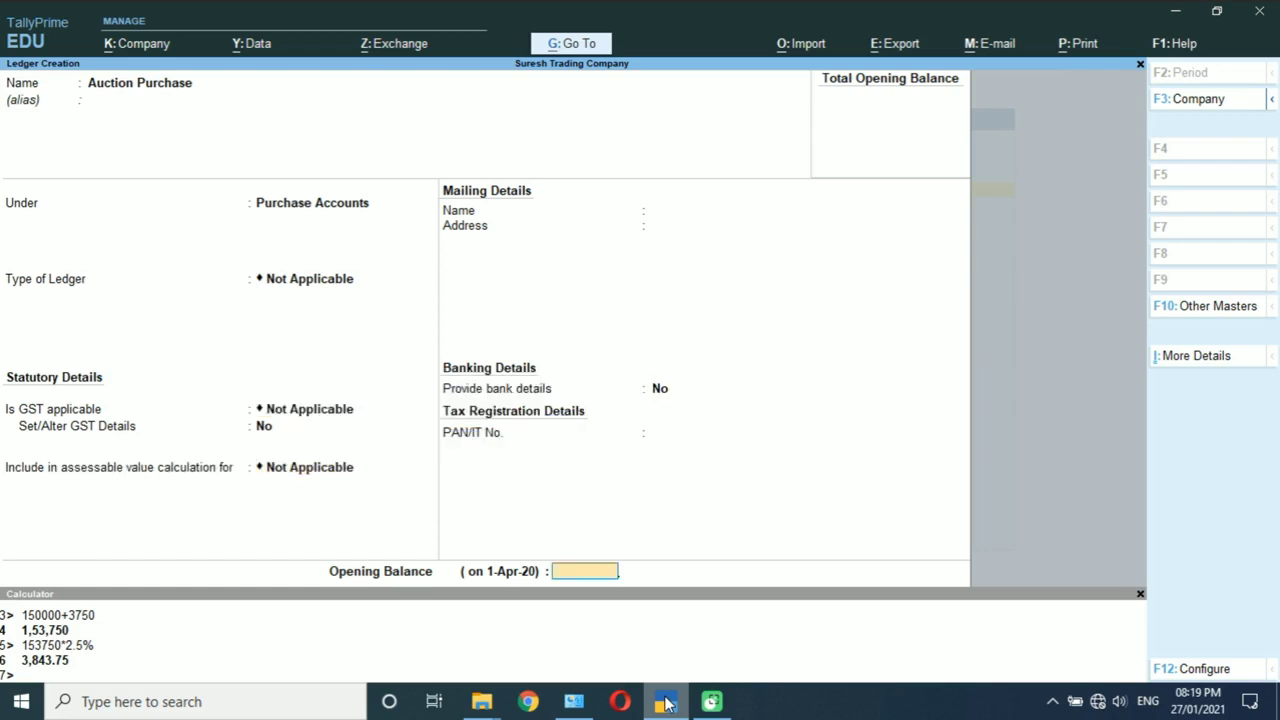
{"action": "key", "text": "Return"}
{"action": "key", "text": "Return"}
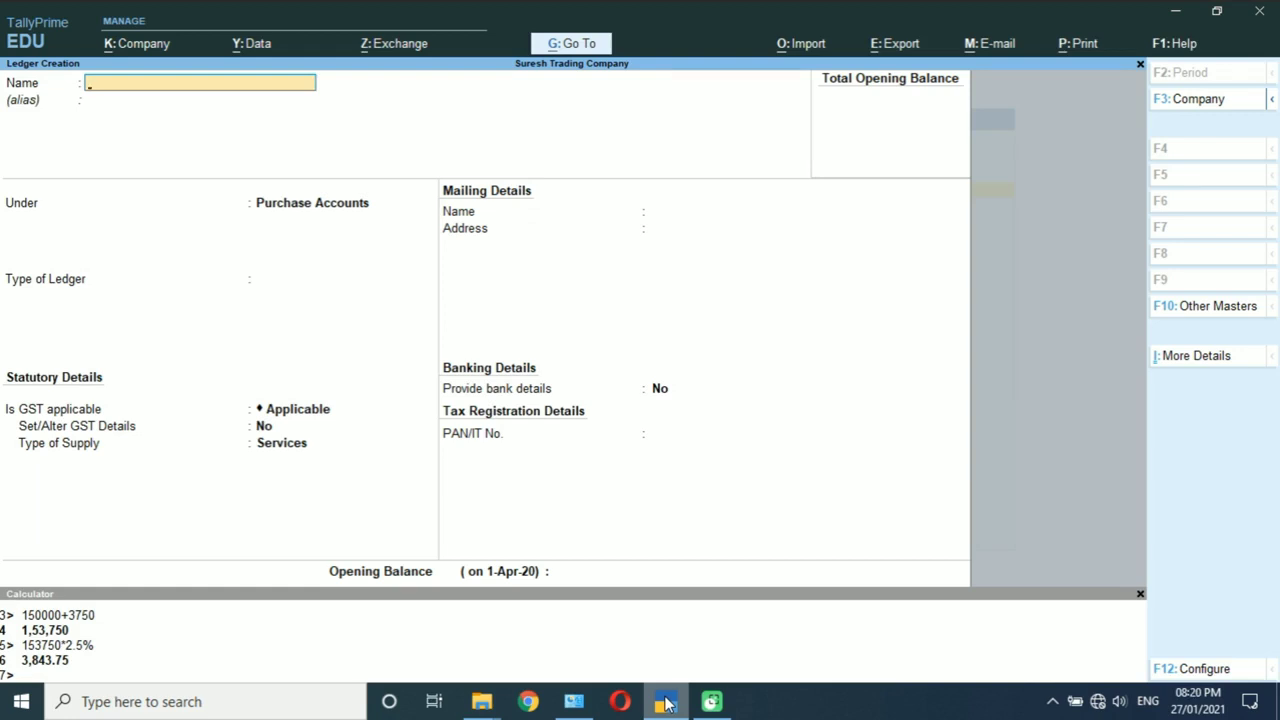
Step: Name a new ledger 'Araht /commision' and place it under Indirect Incomes
{"action": "type", "text": "Araht /commision"}
{"action": "key", "text": "Return"}
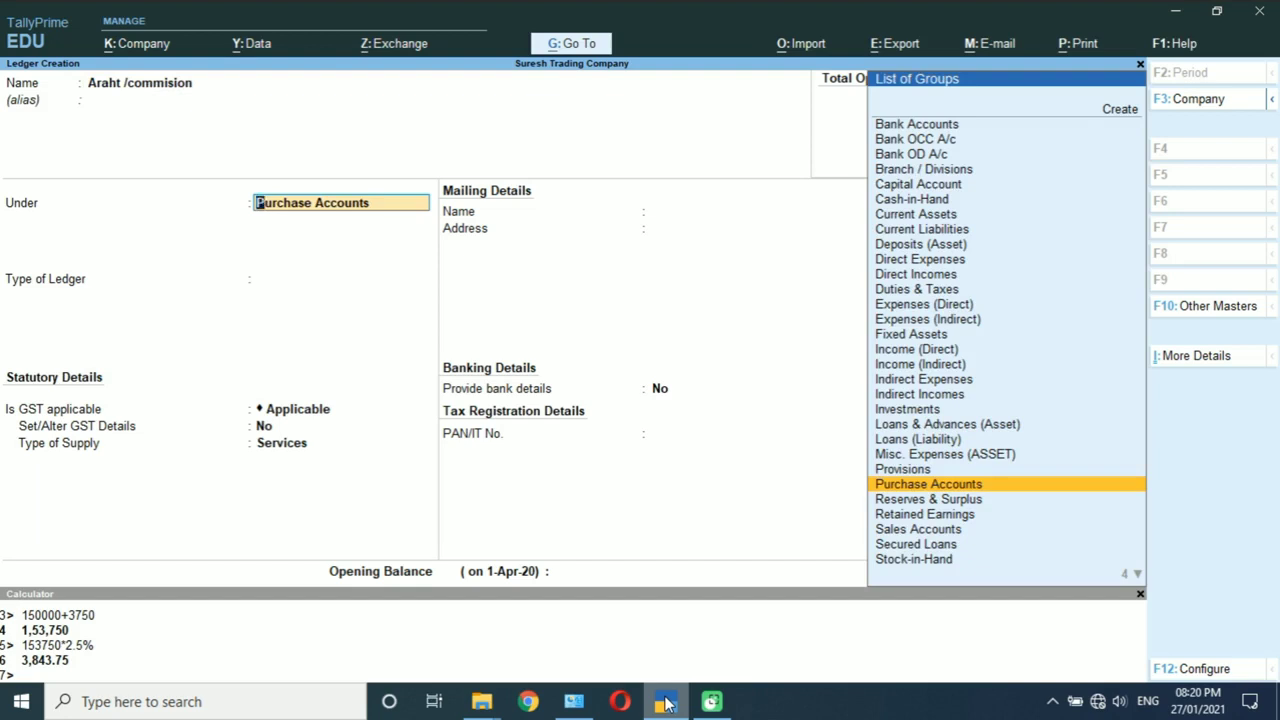
{"action": "type", "text": "In"}
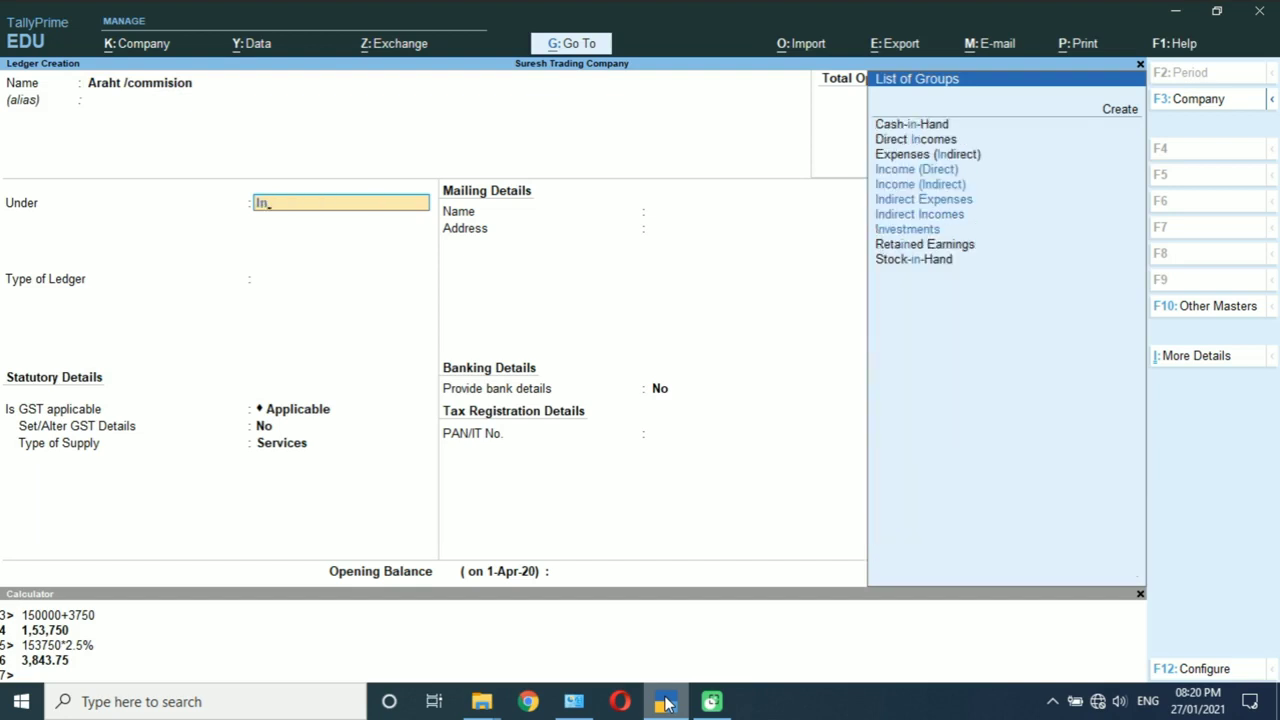
{"action": "key", "text": "Down"}
{"action": "key", "text": "Down"}
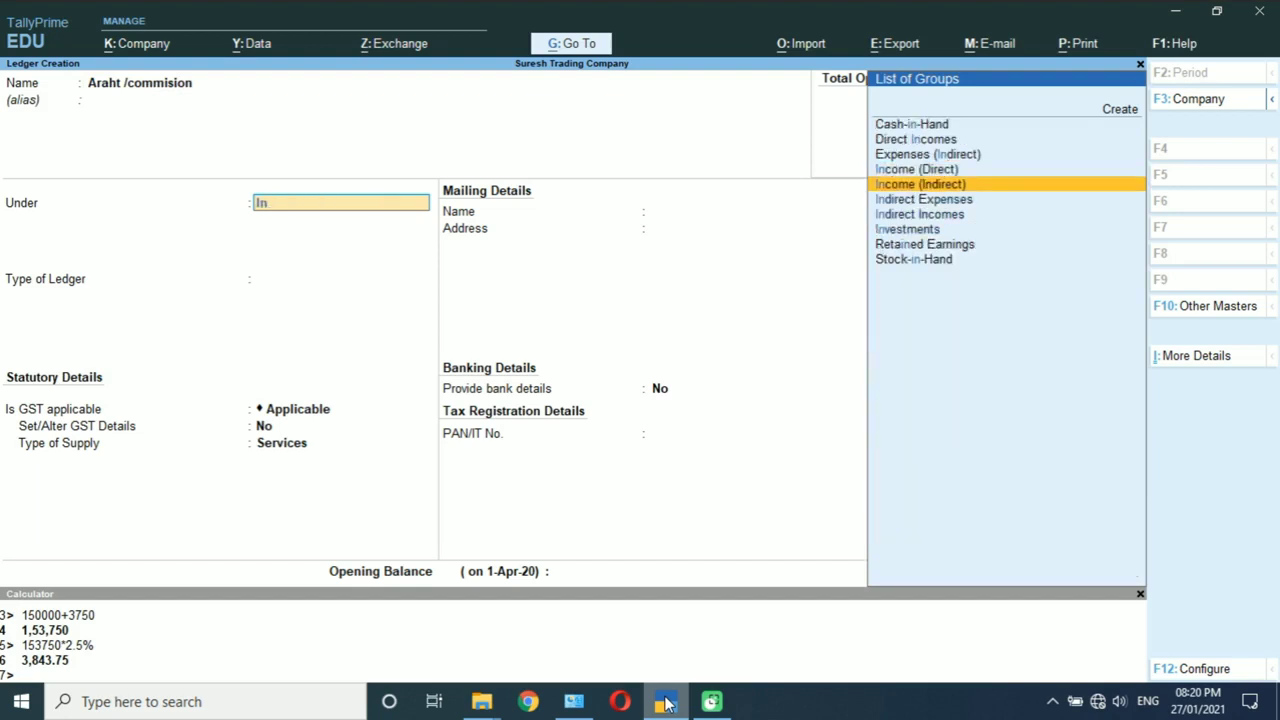
{"action": "key", "text": "Down"}
{"action": "key", "text": "Down"}
{"action": "key", "text": "Return"}
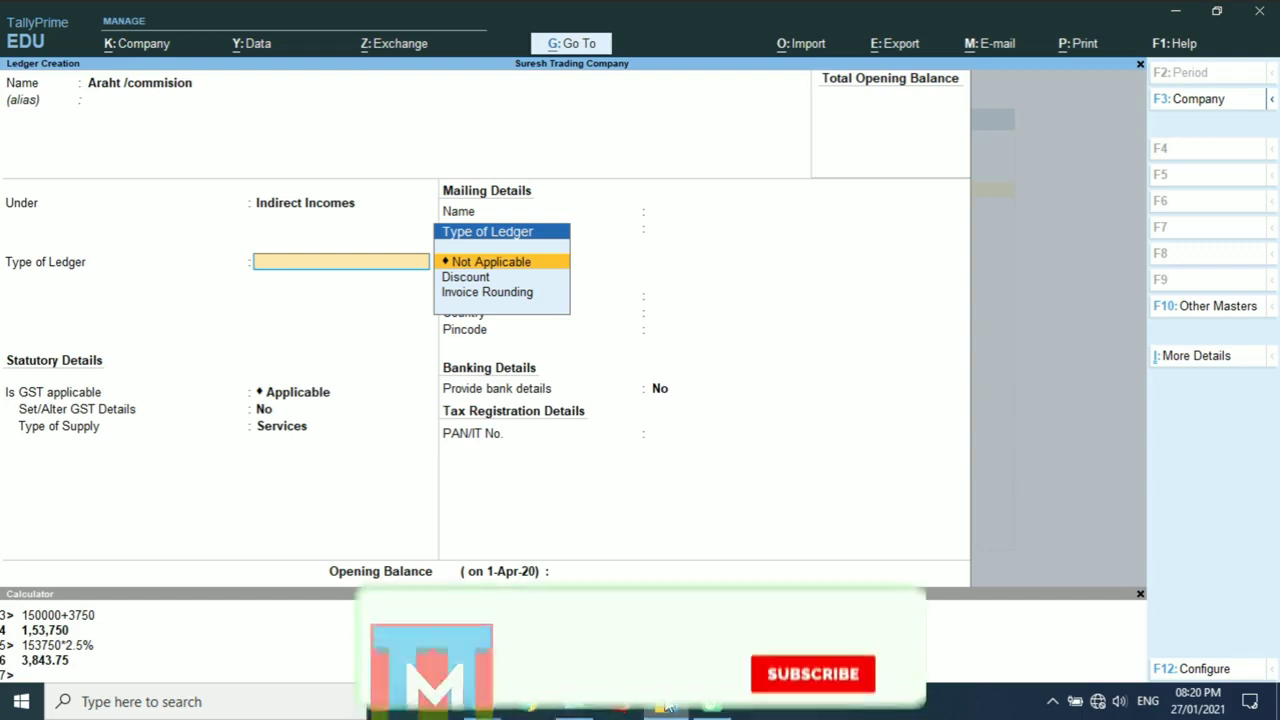
Step: Include it in GST assessable value, apportioned to Goods based on value, and save
{"action": "key", "text": "Return"}
{"action": "key", "text": "Return"}
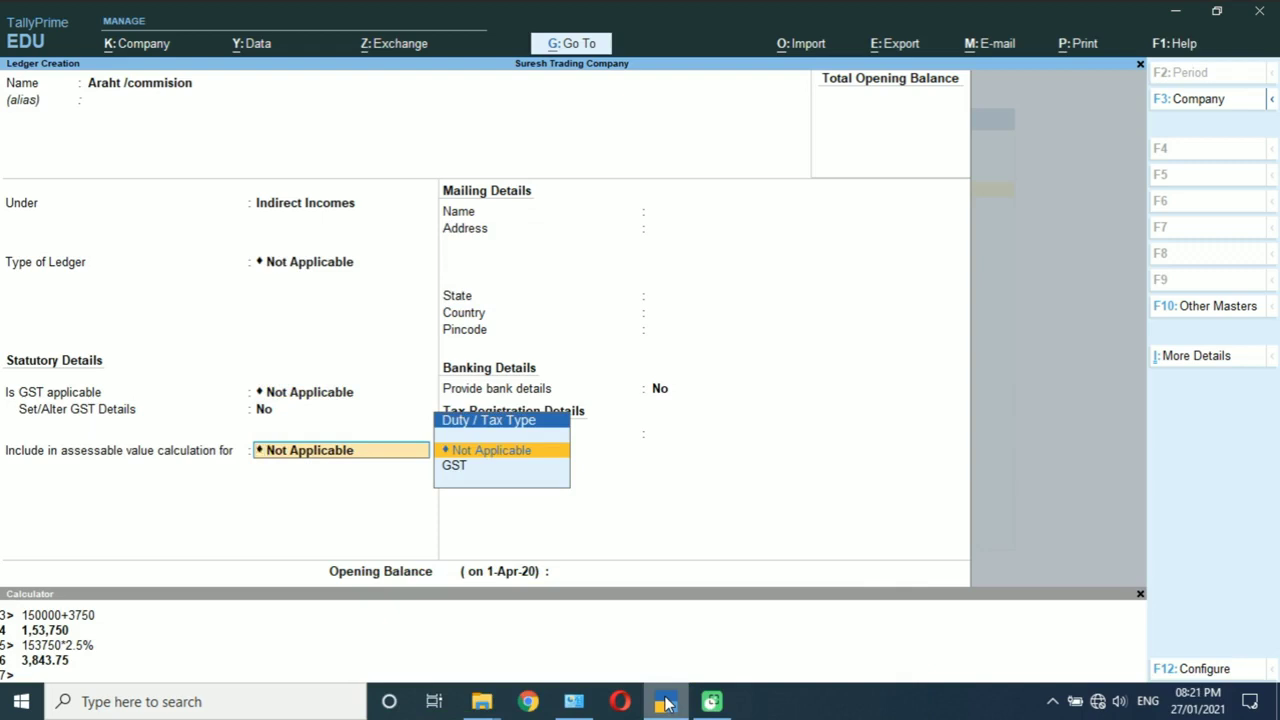
{"action": "key", "text": "Down"}
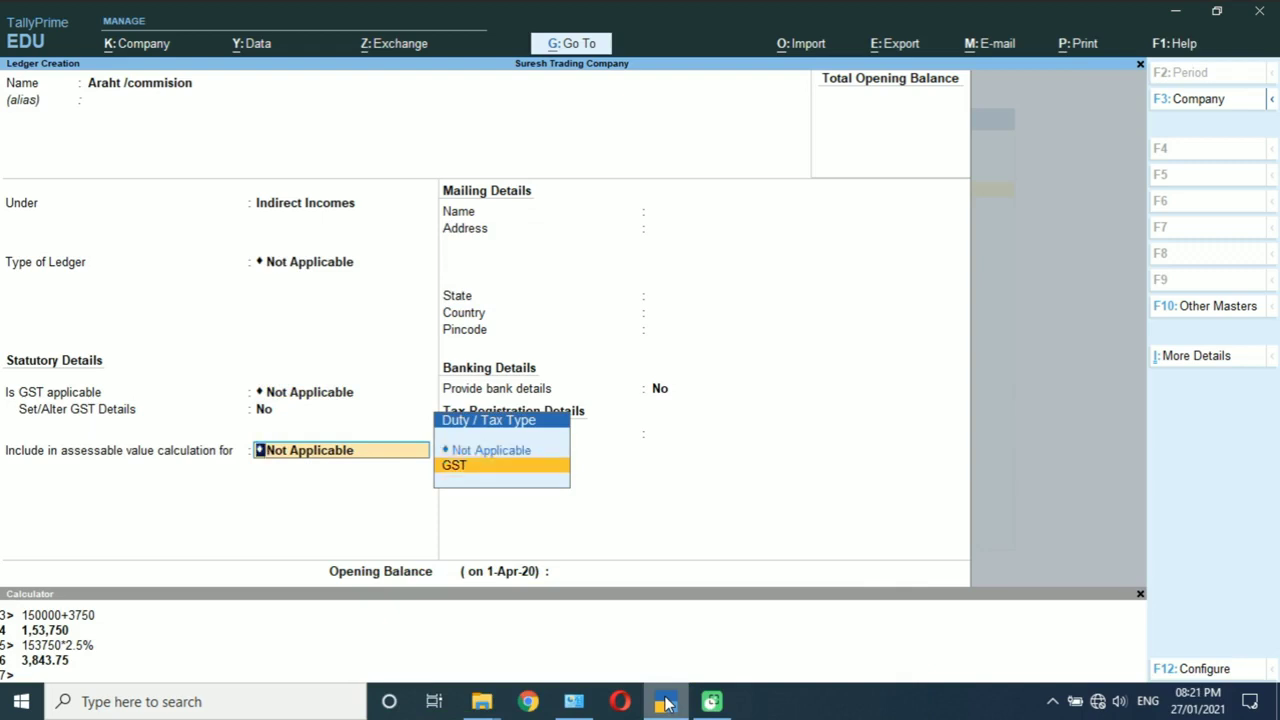
{"action": "key", "text": "Return"}
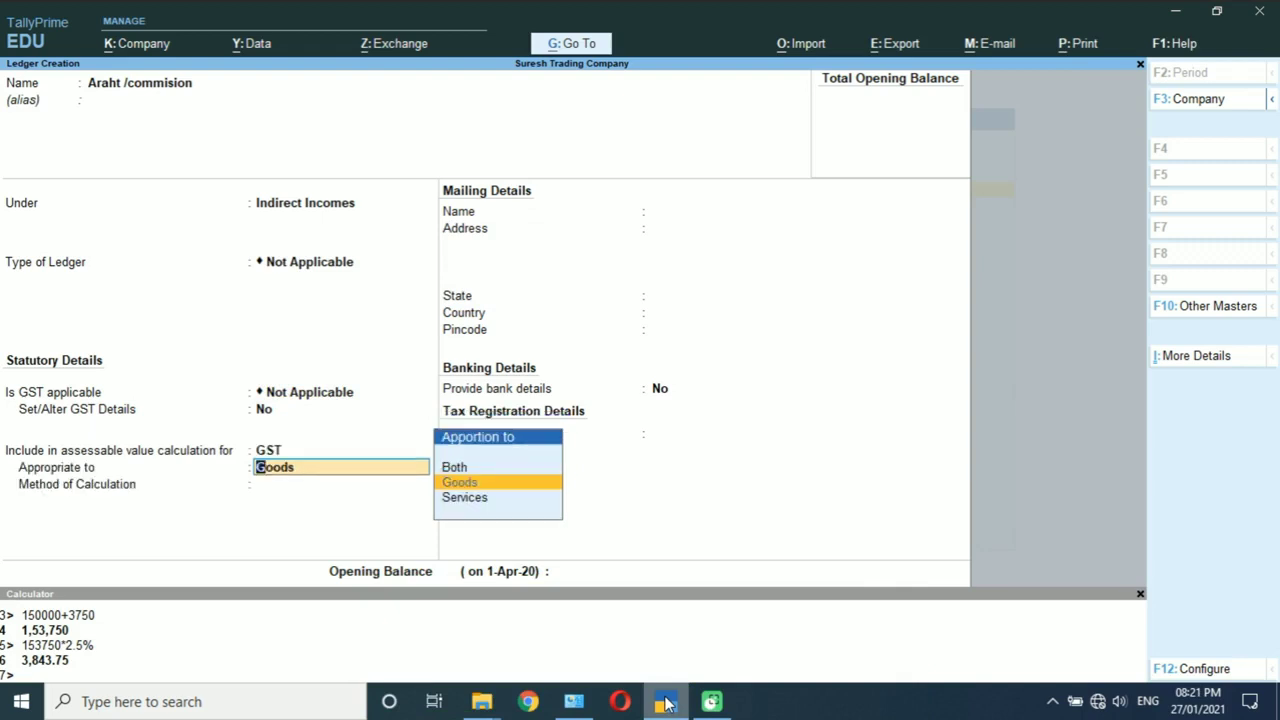
{"action": "key", "text": "Return"}
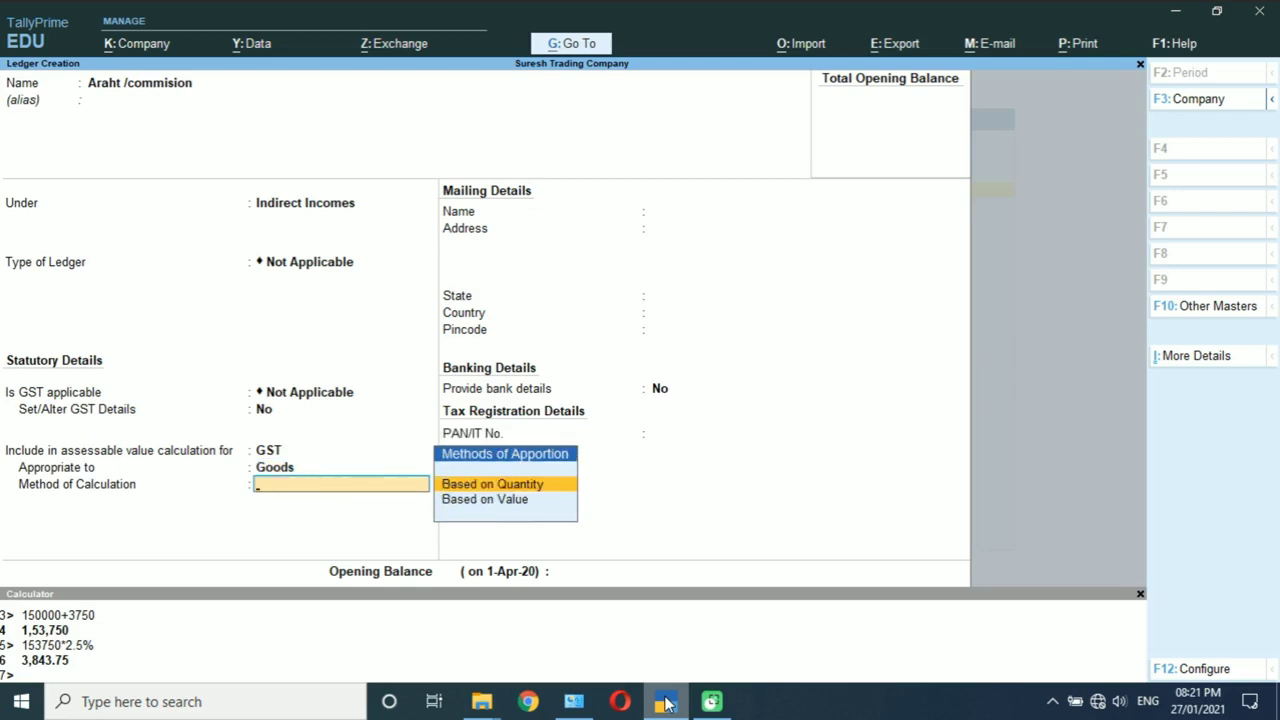
{"action": "key", "text": "BackSpace"}
{"action": "key", "text": "Up"}
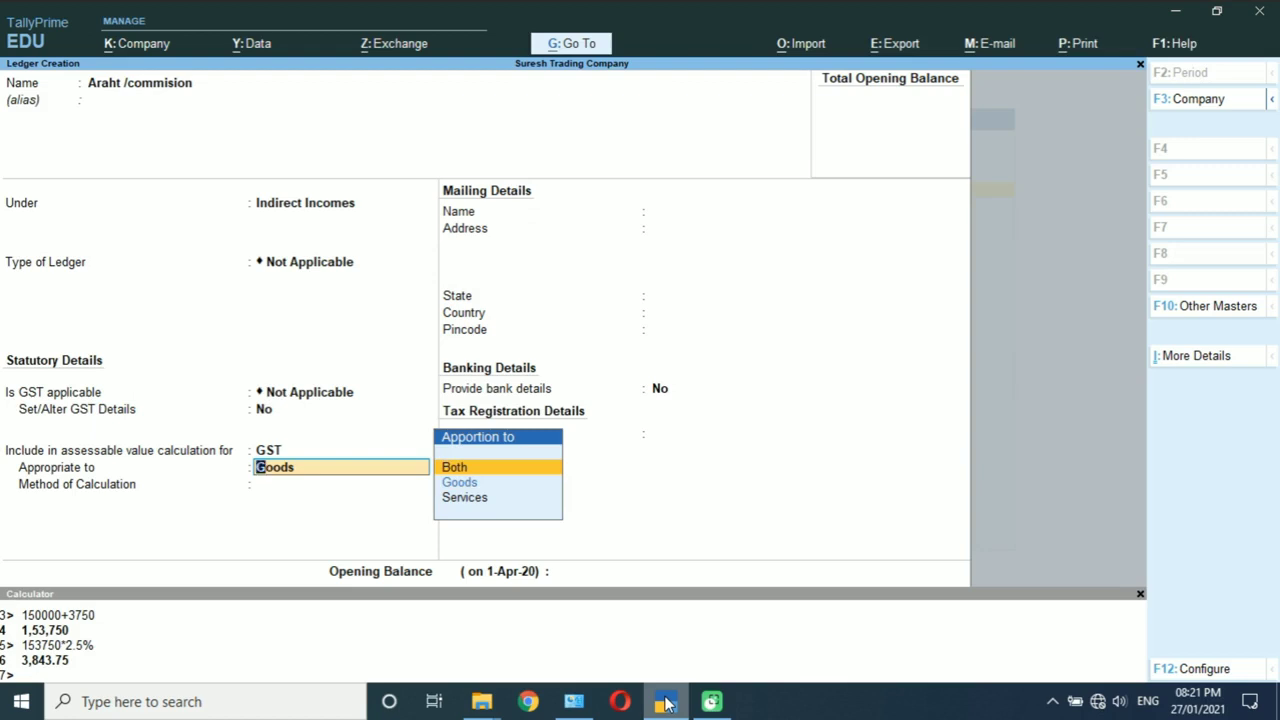
{"action": "key", "text": "Down"}
{"action": "key", "text": "Return"}
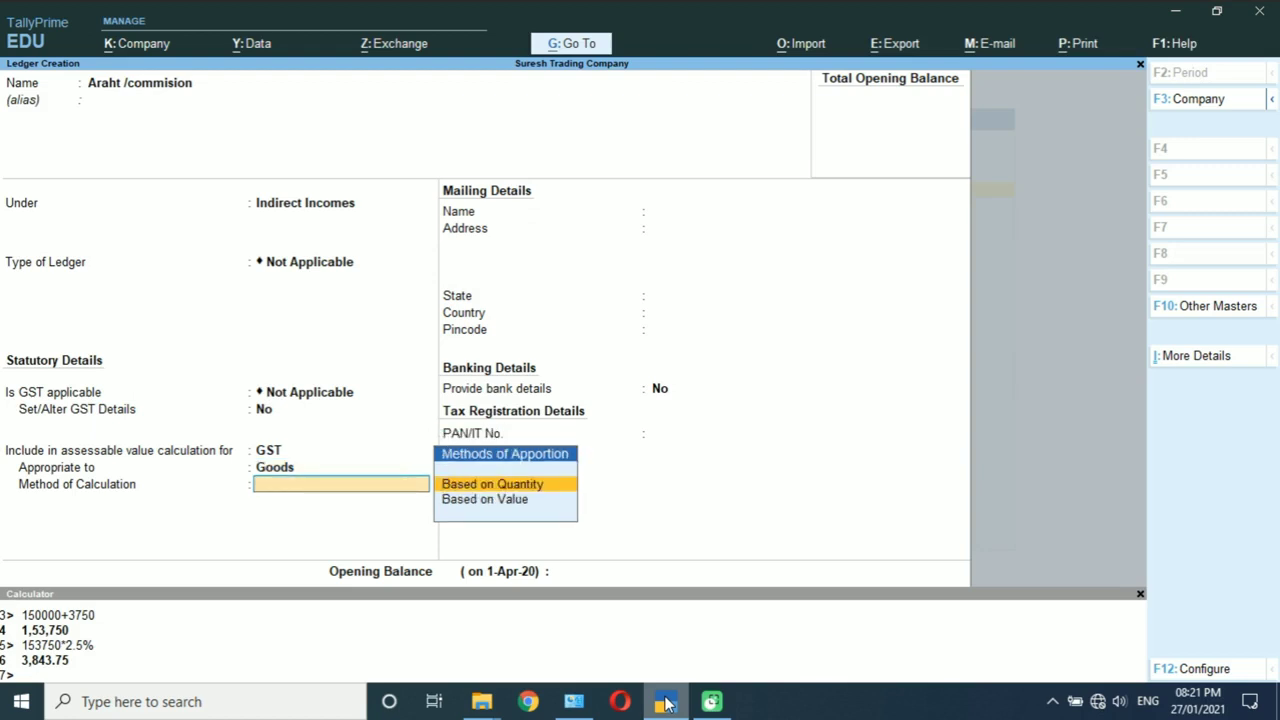
{"action": "key", "text": "Down"}
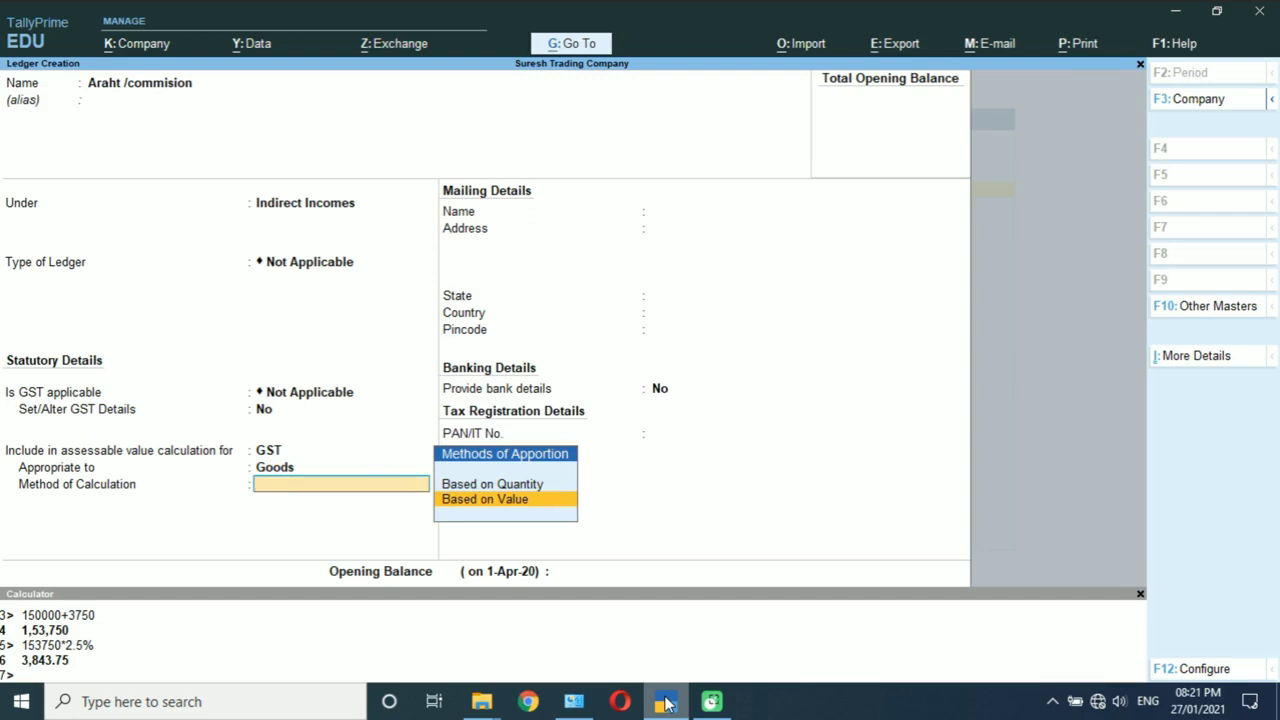
{"action": "key", "text": "Return"}
{"action": "key", "text": "Return"}
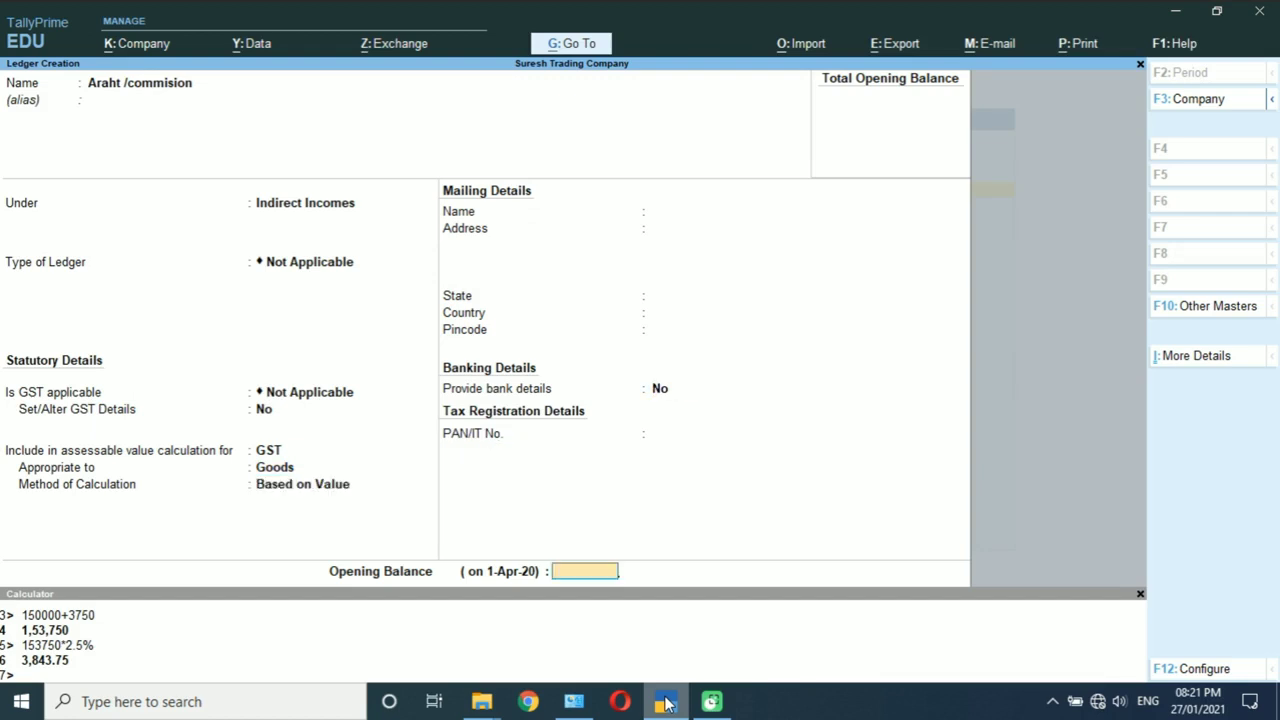
{"action": "key", "text": "Return"}
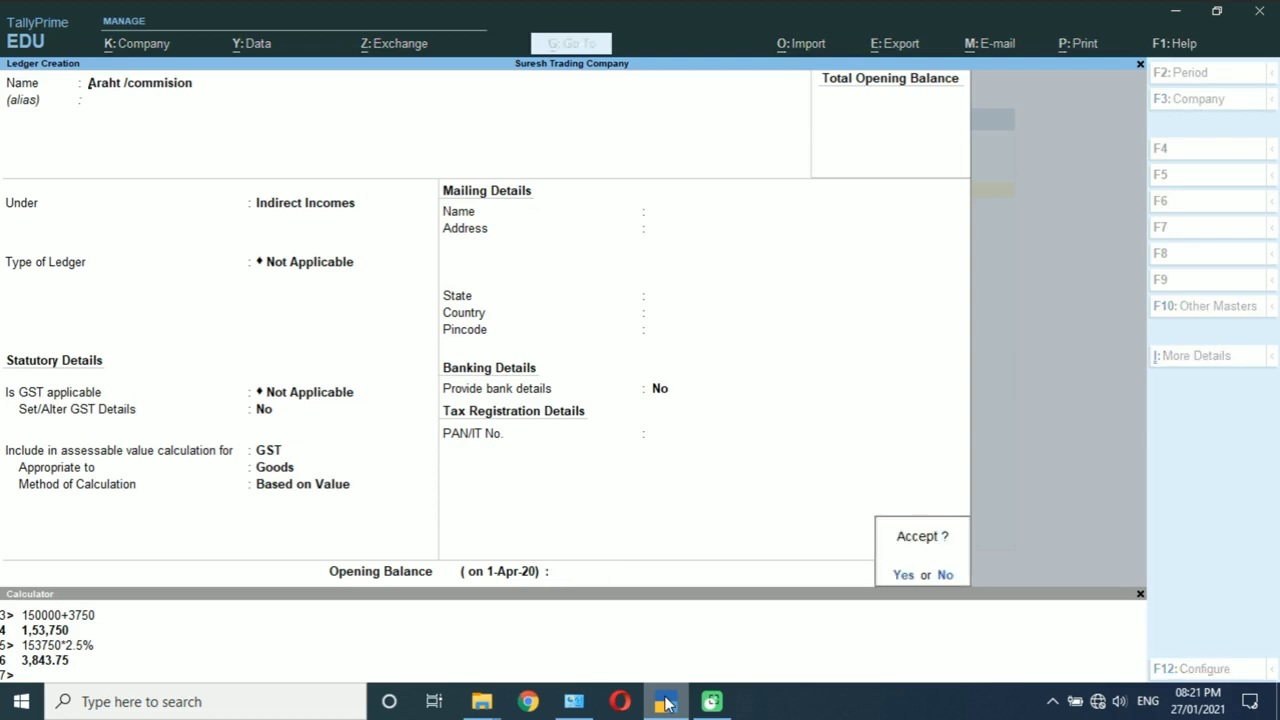
{"action": "key", "text": "Return"}
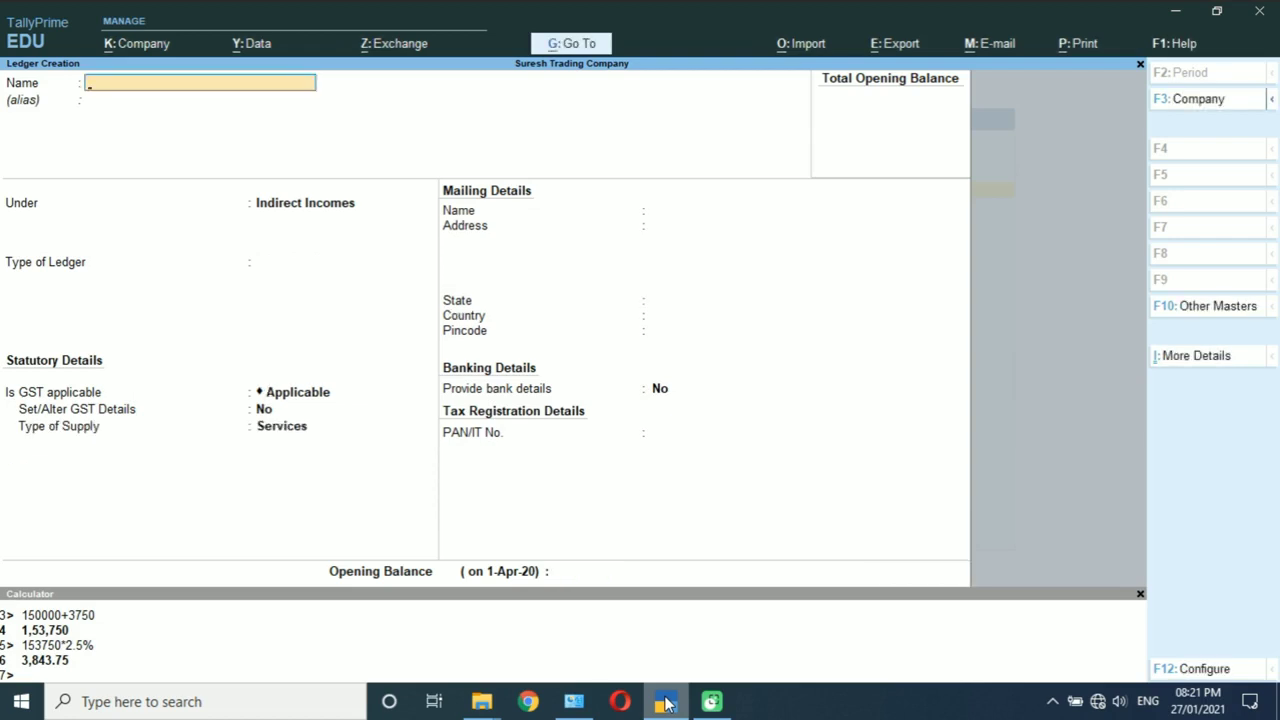
Step: Create the Tulai ledger under Indirect Incomes, GST not applicable, in assessable value for Goods based on value
{"action": "type", "text": "Tulai"}
{"action": "key", "text": "Return"}
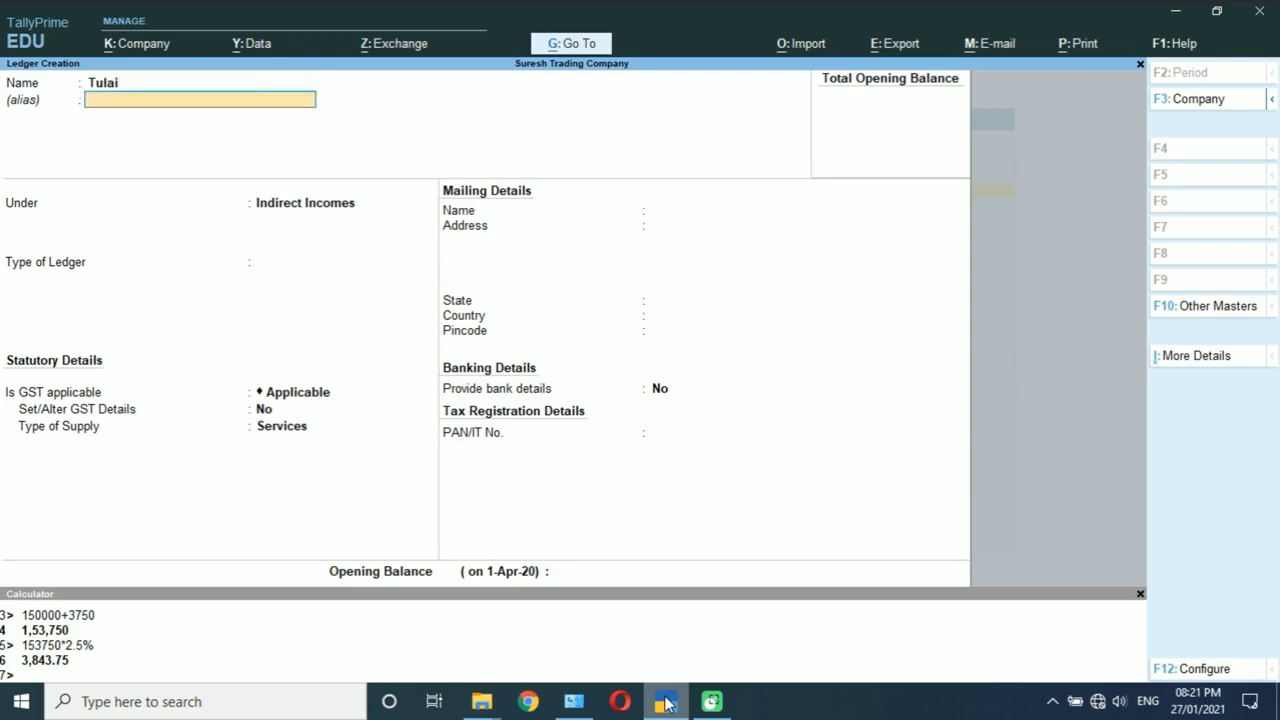
{"action": "key", "text": "Return"}
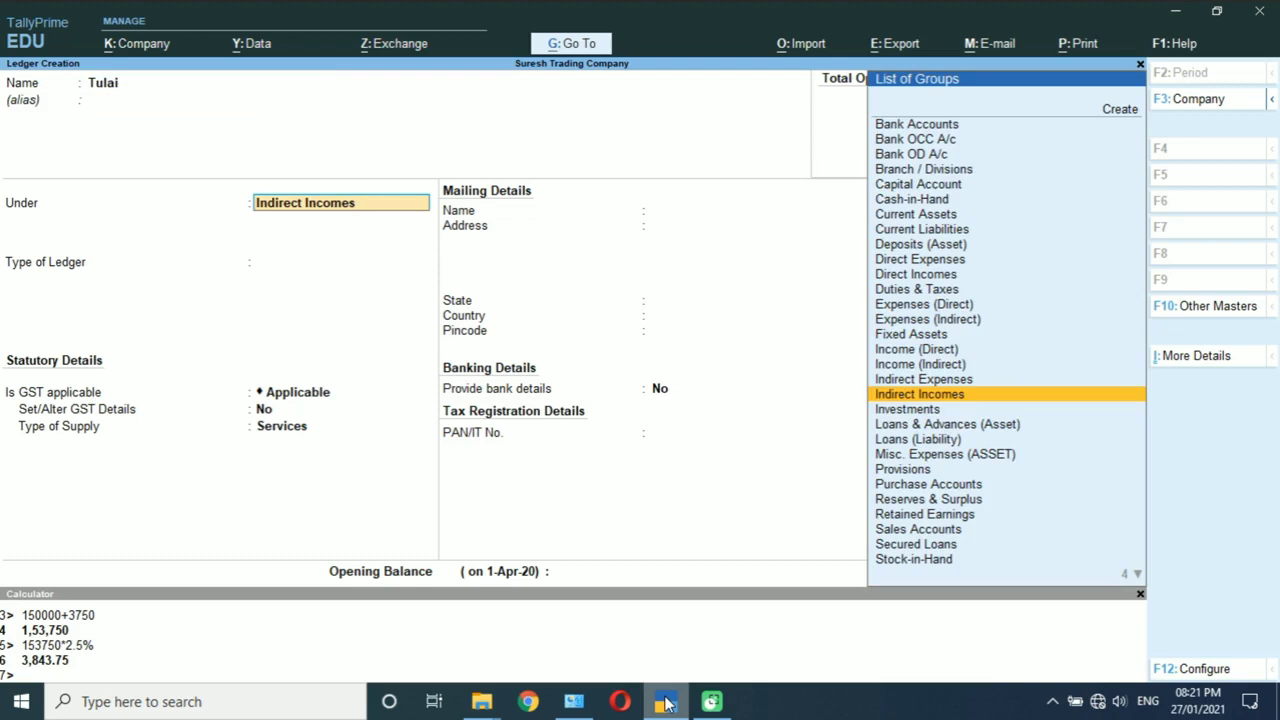
{"action": "key", "text": "Return"}
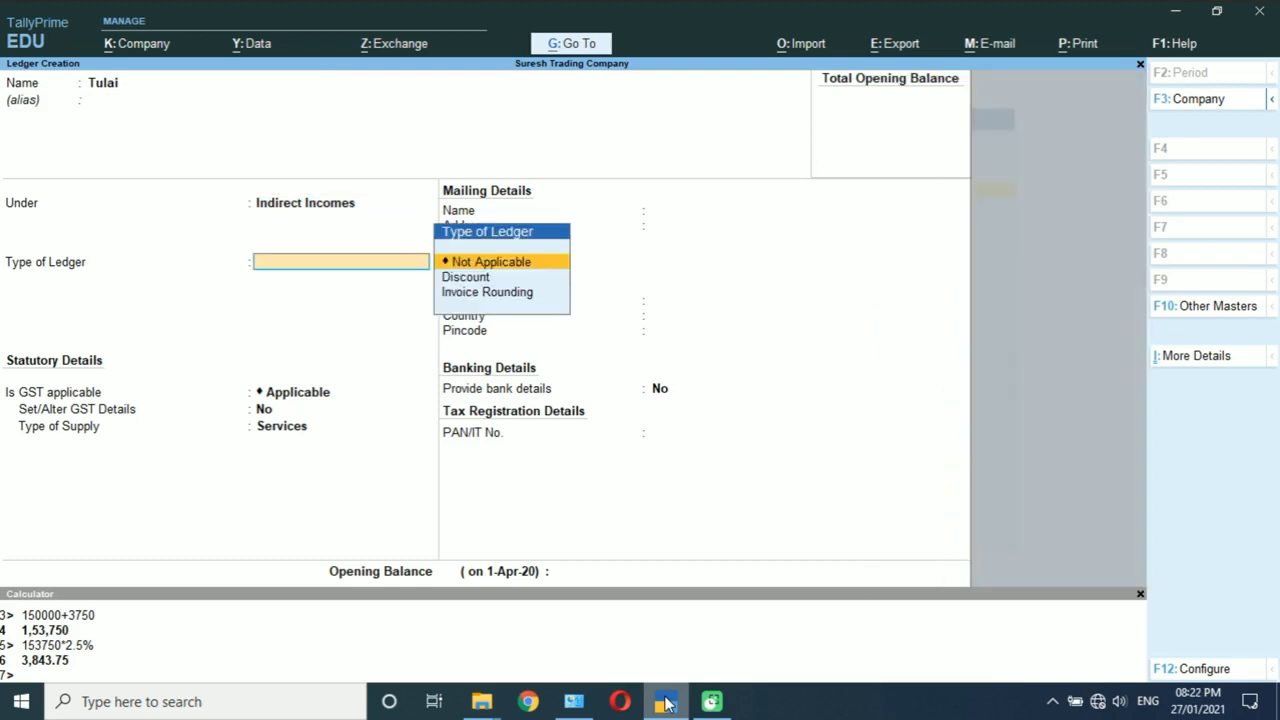
{"action": "key", "text": "Return"}
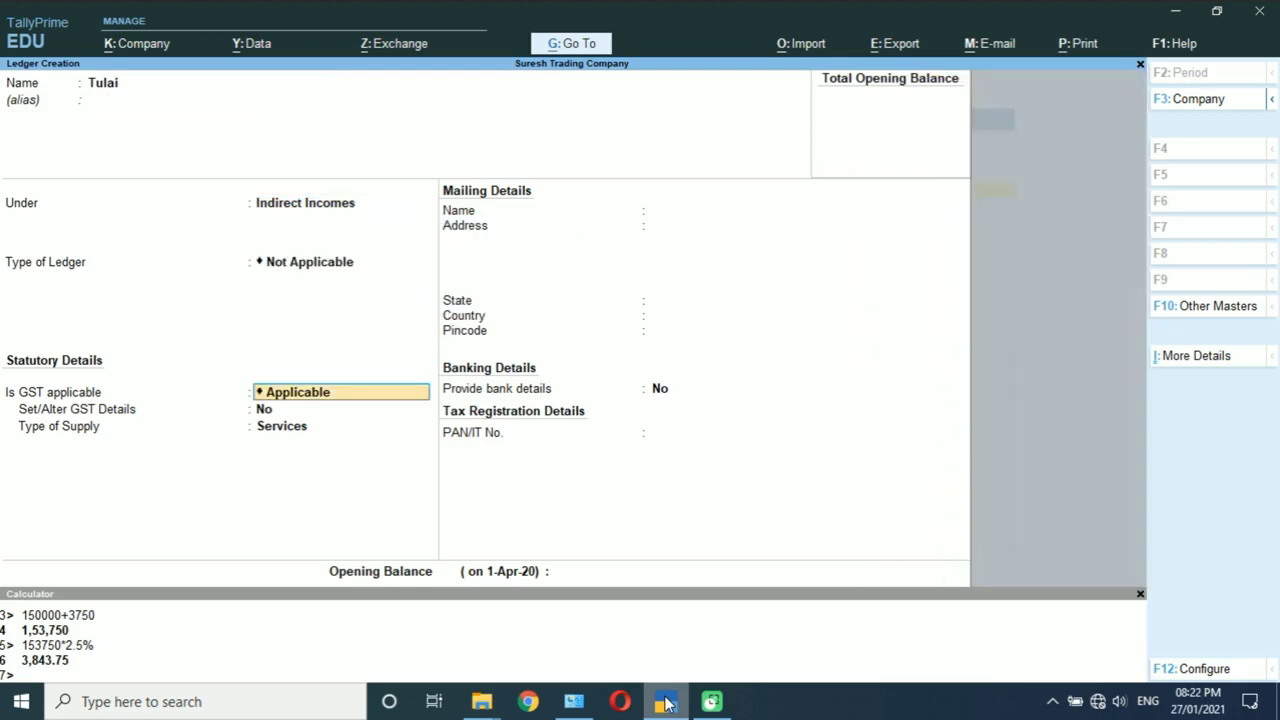
{"action": "key", "text": "BackSpace"}
{"action": "key", "text": "Down"}
{"action": "key", "text": "Down"}
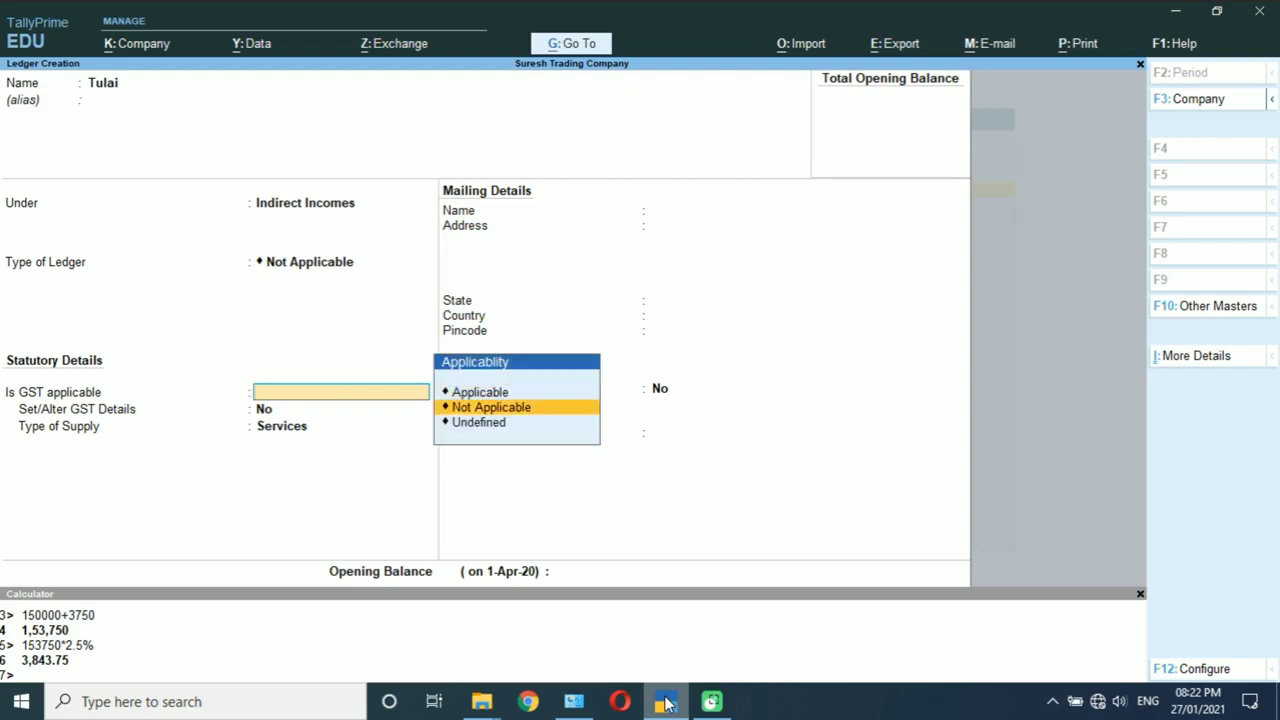
{"action": "key", "text": "Return"}
{"action": "key", "text": "Down"}
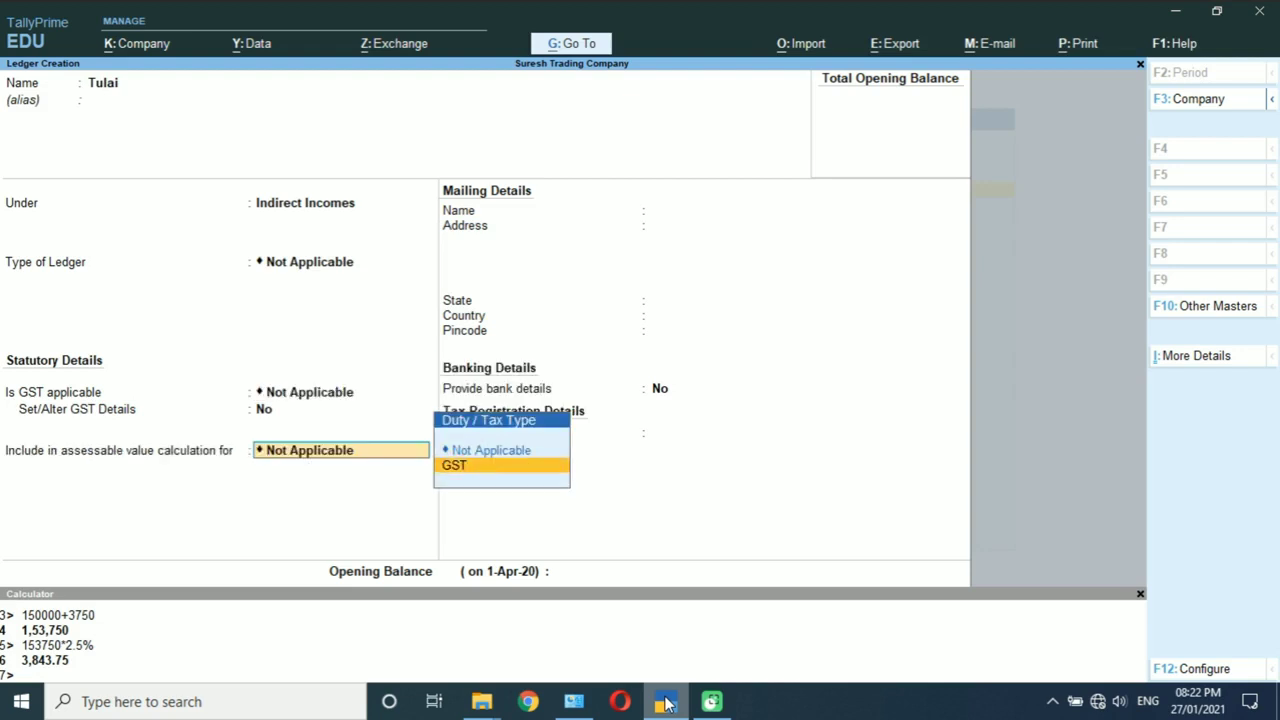
{"action": "key", "text": "Return"}
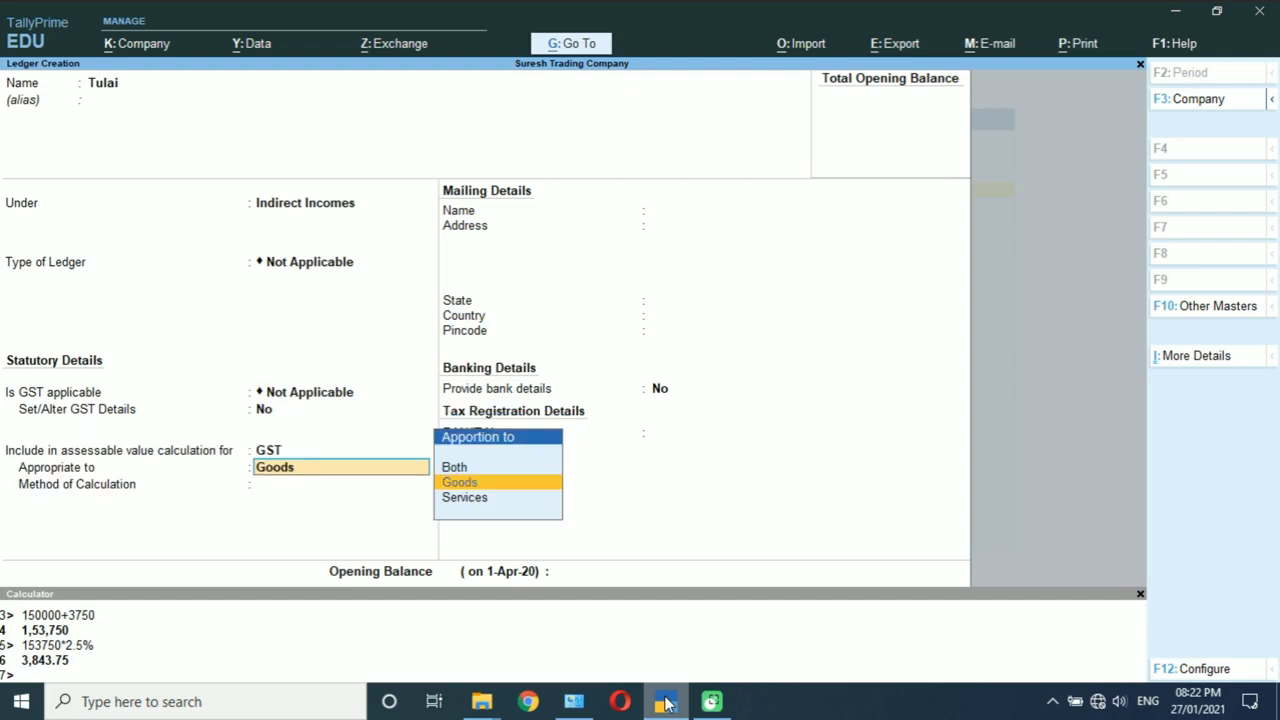
{"action": "key", "text": "Return"}
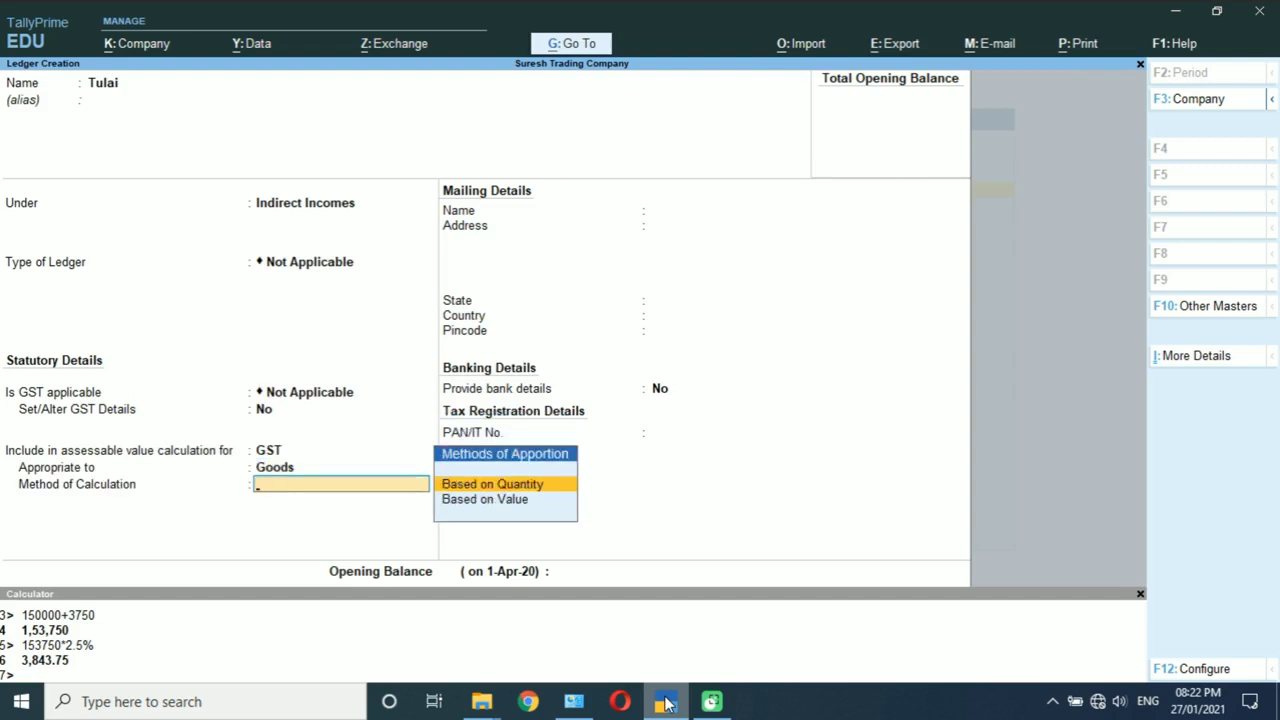
{"action": "key", "text": "Down"}
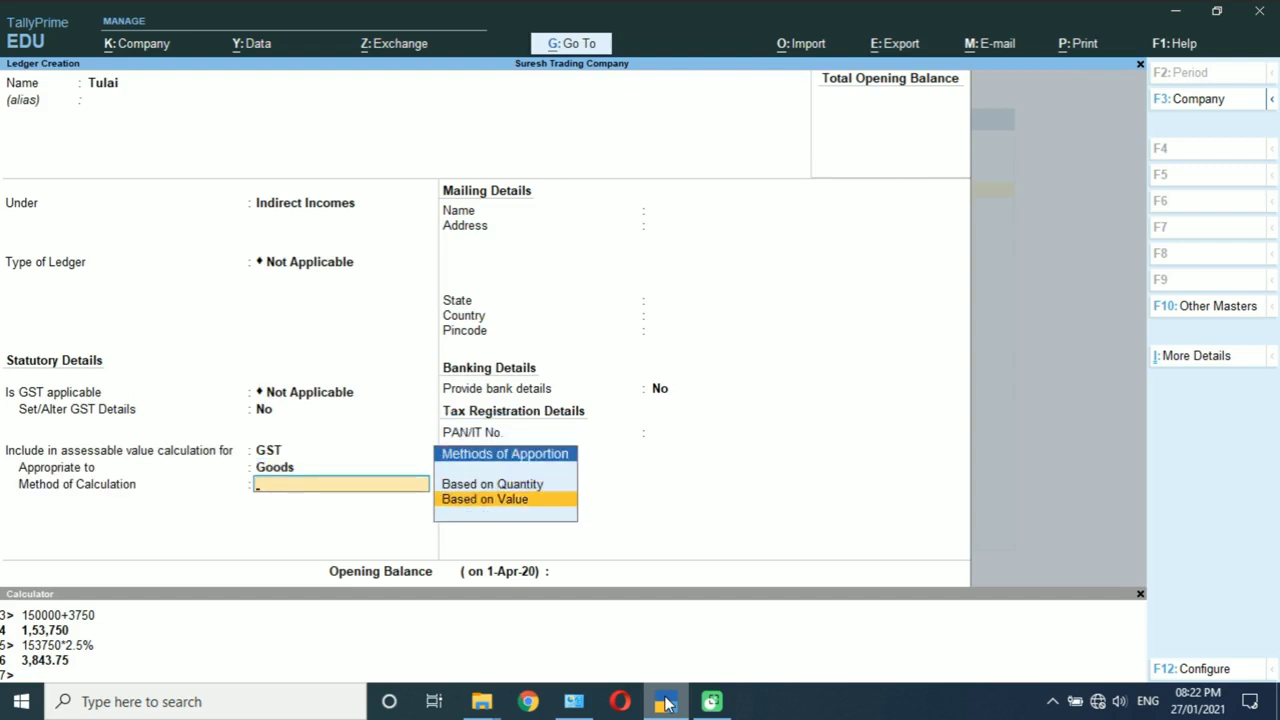
{"action": "key", "text": "Return"}
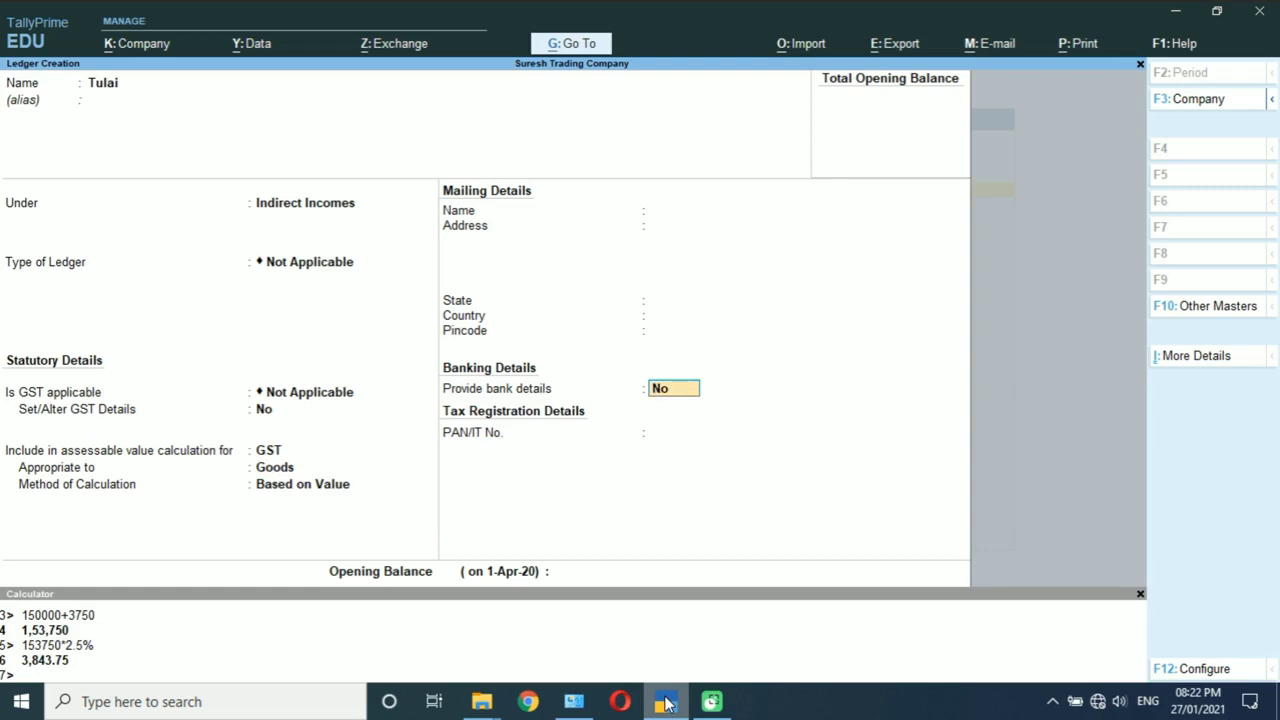
{"action": "key", "text": "Return"}
{"action": "key", "text": "Return"}
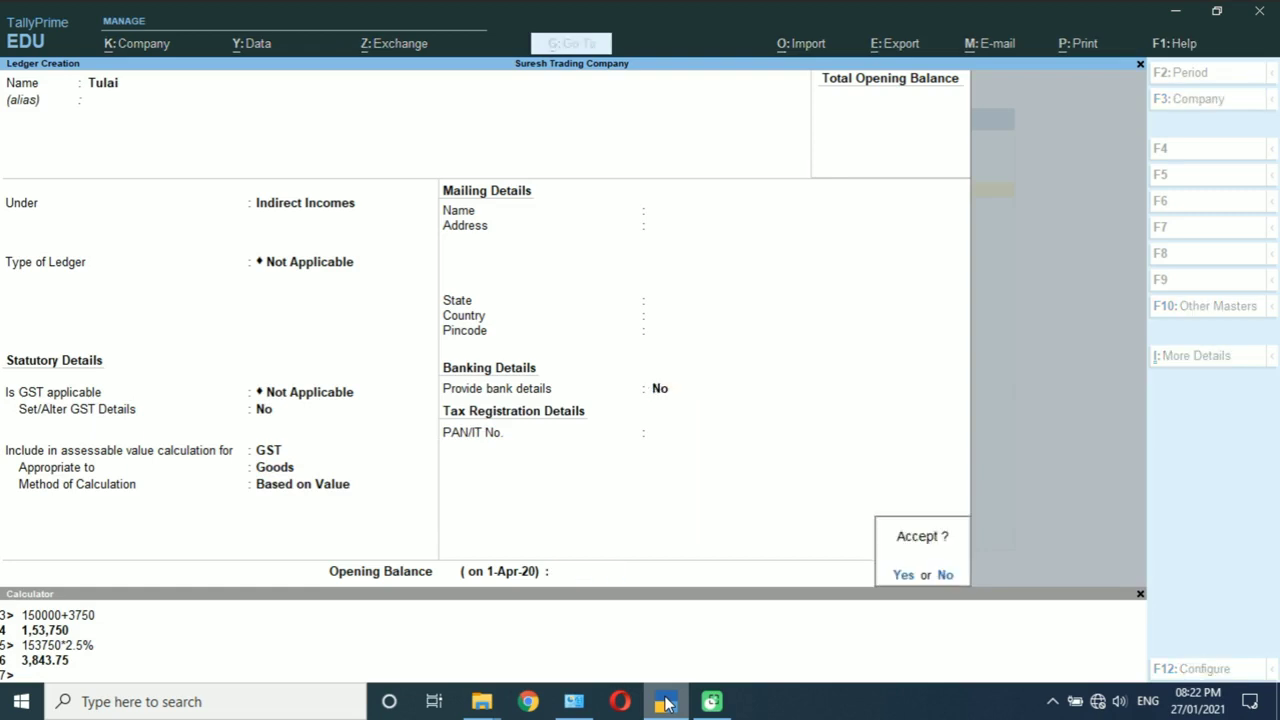
{"action": "key", "text": "Return"}
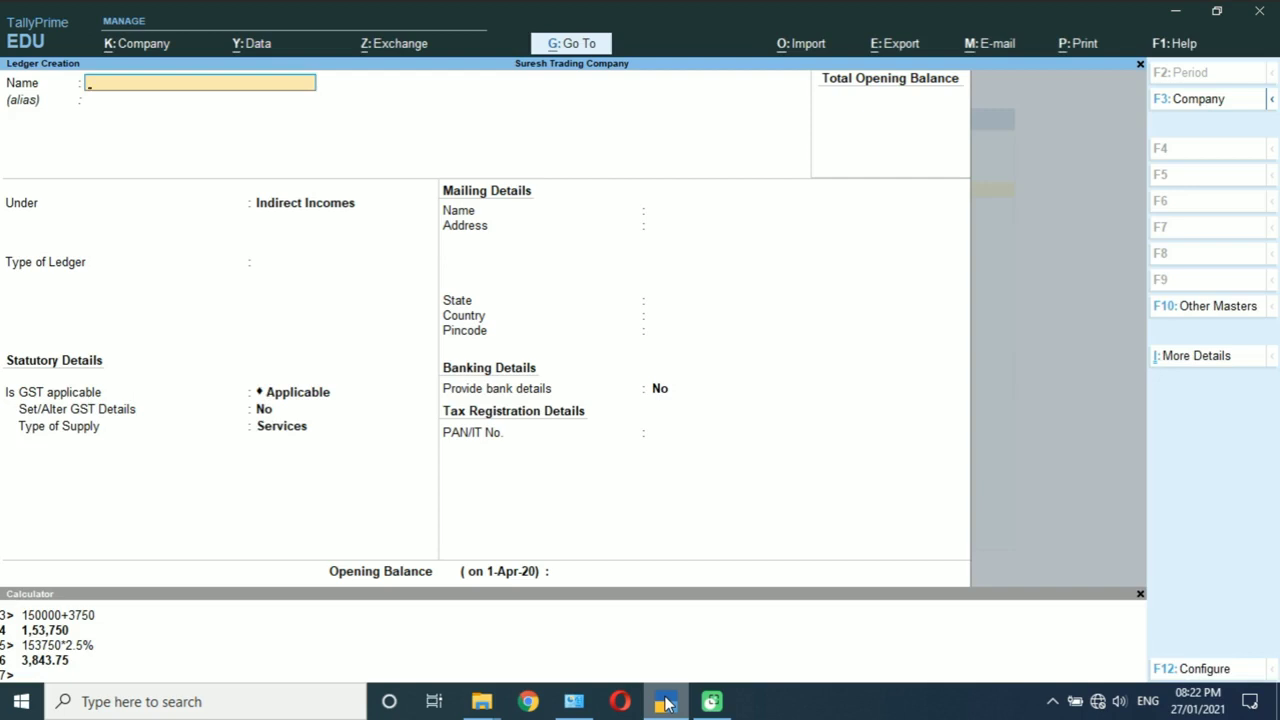
Step: Create the 'Dharmada / Goushala' ledger with GST not applicable, included for Goods based on value
{"action": "type", "text": "Dharmada / Goushal"}
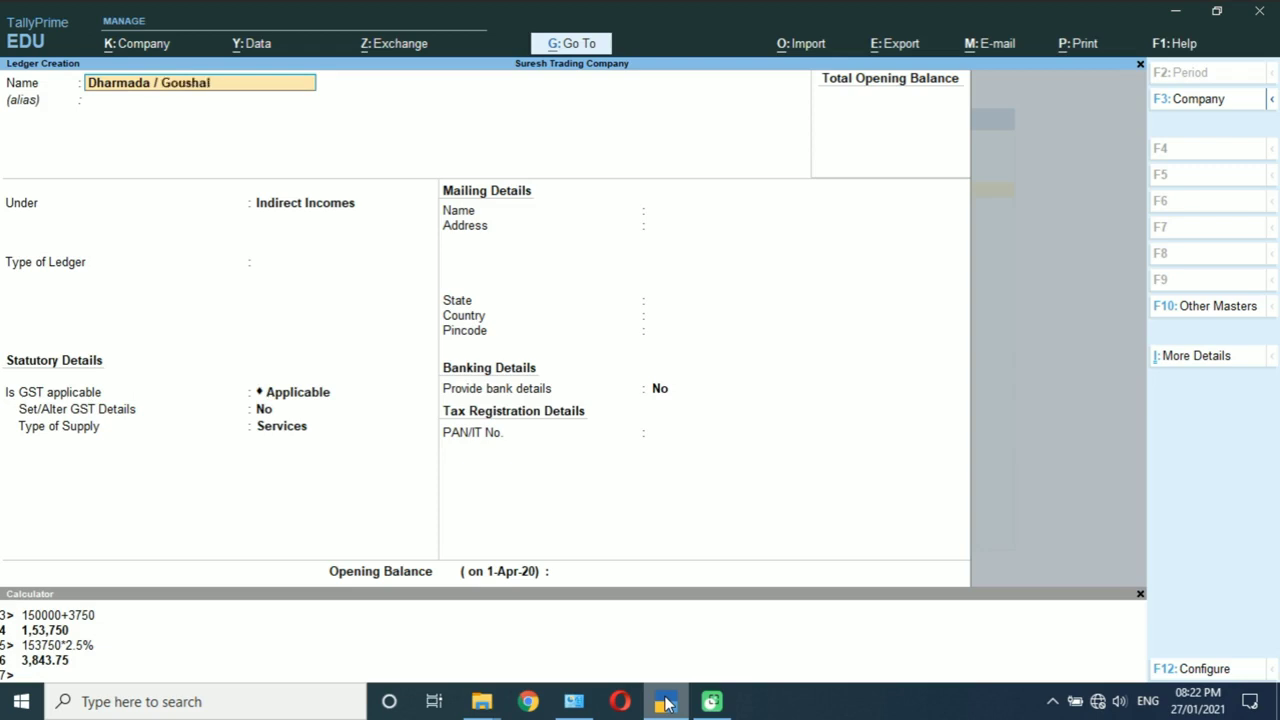
{"action": "type", "text": "a"}
{"action": "key", "text": "Return"}
{"action": "key", "text": "Return"}
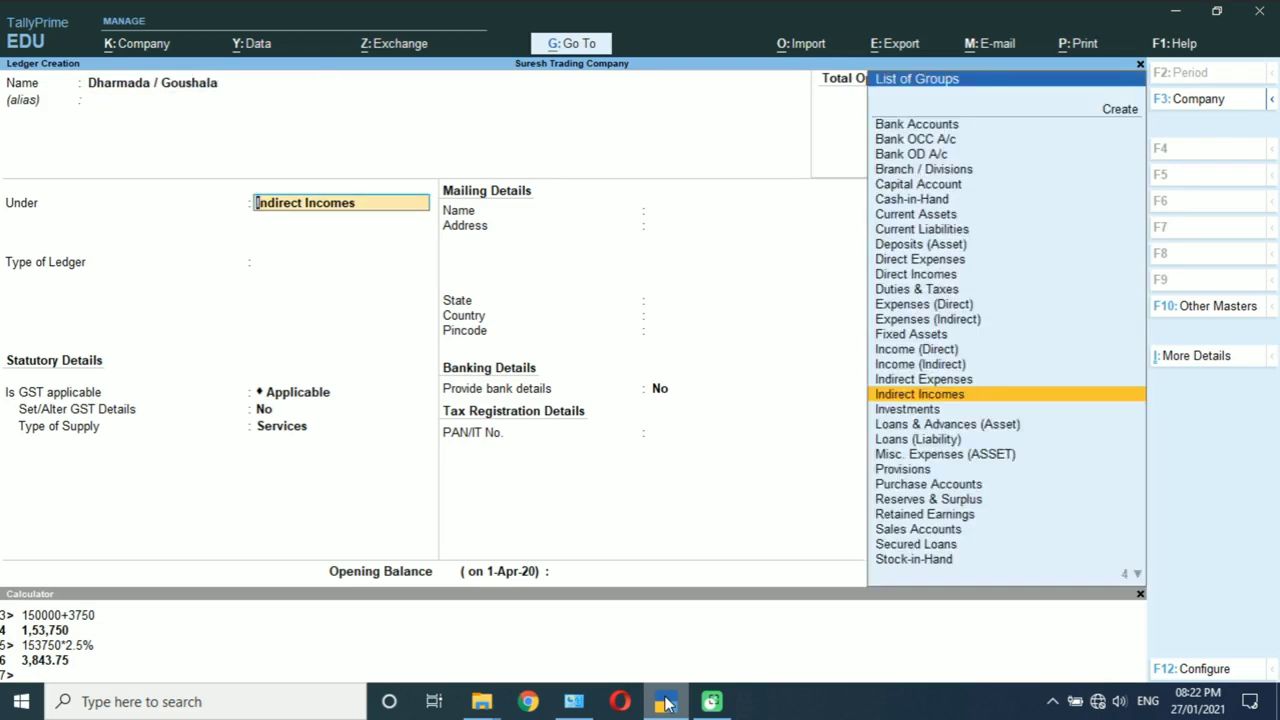
{"action": "key", "text": "Return"}
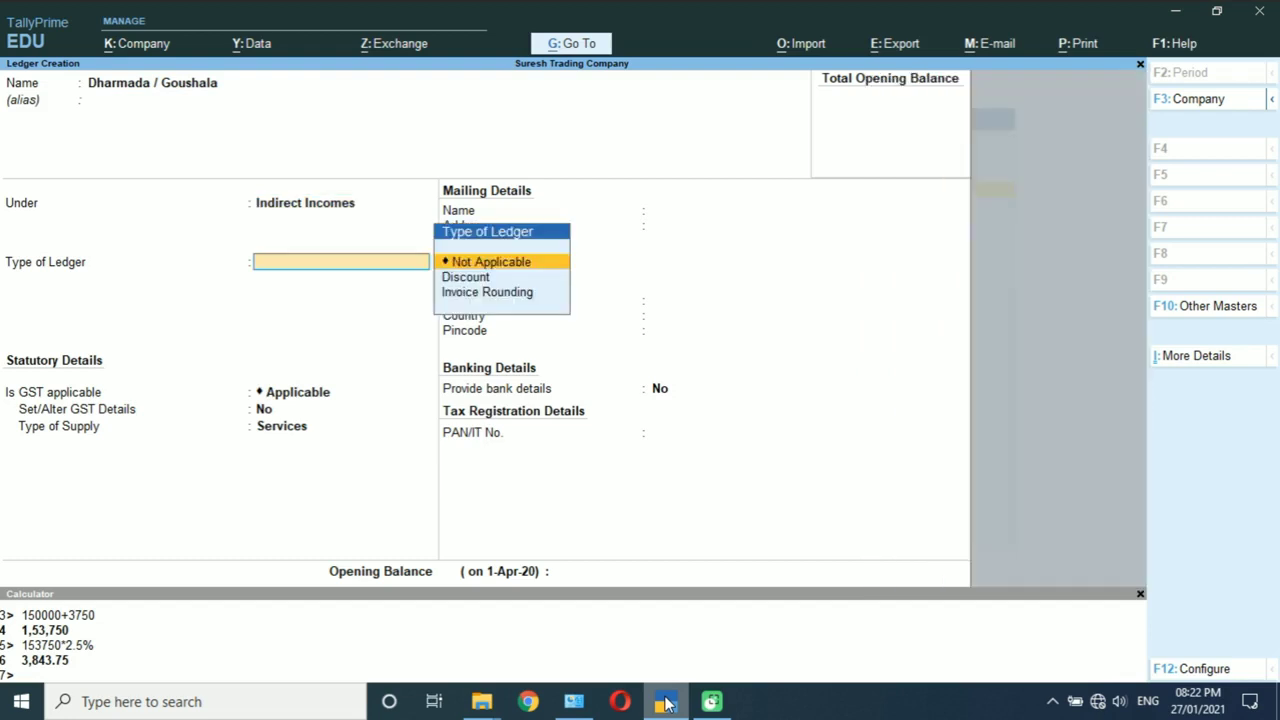
{"action": "key", "text": "Return"}
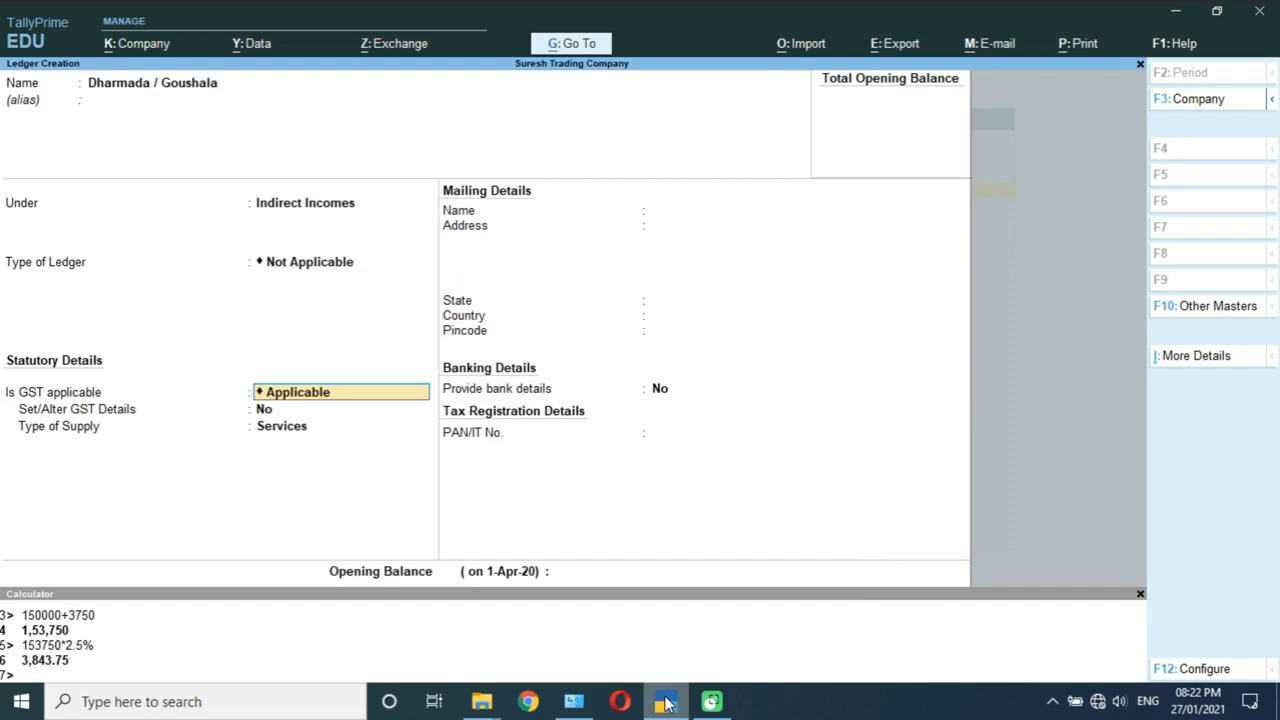
{"action": "key", "text": "BackSpace"}
{"action": "key", "text": "Down"}
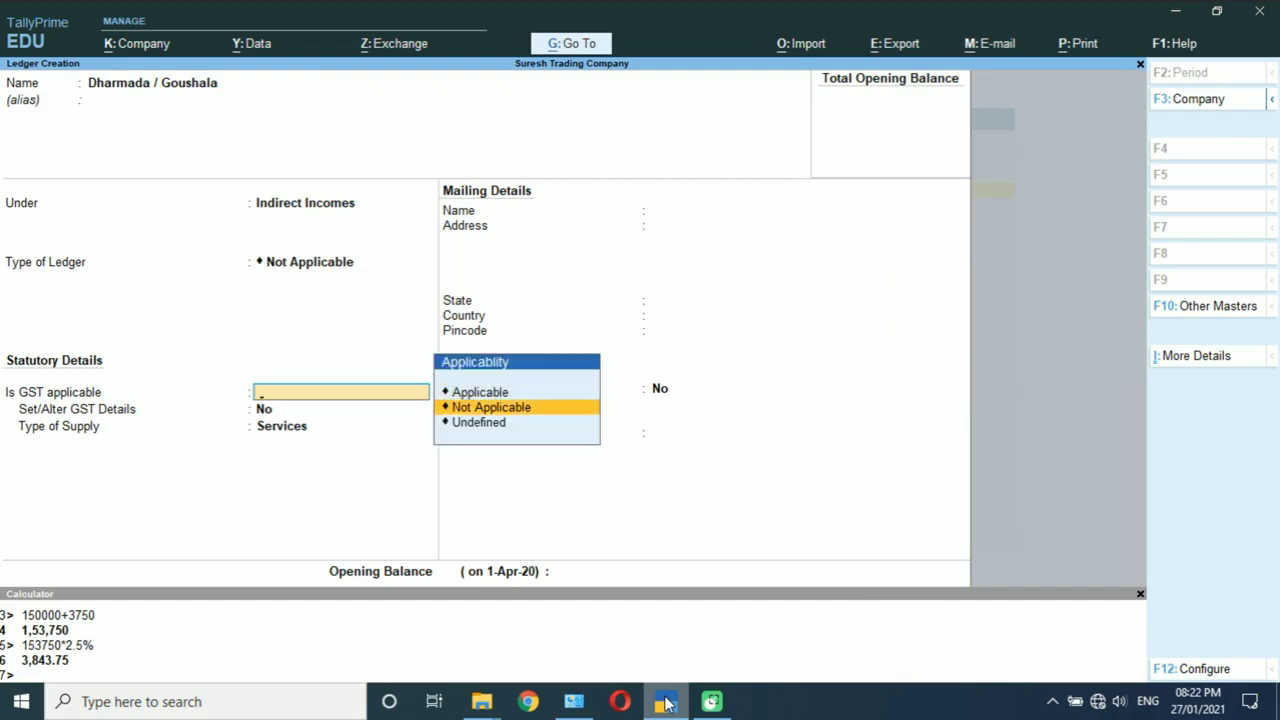
{"action": "key", "text": "Return"}
{"action": "key", "text": "Down"}
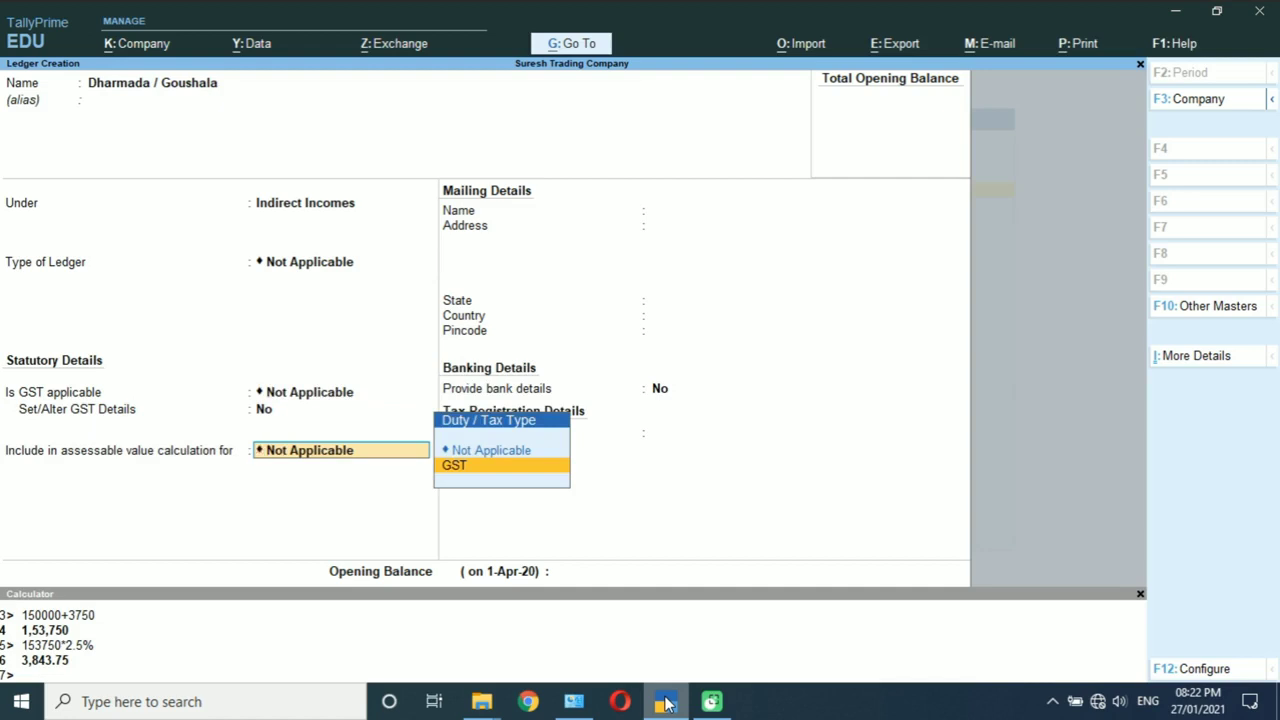
{"action": "key", "text": "Return"}
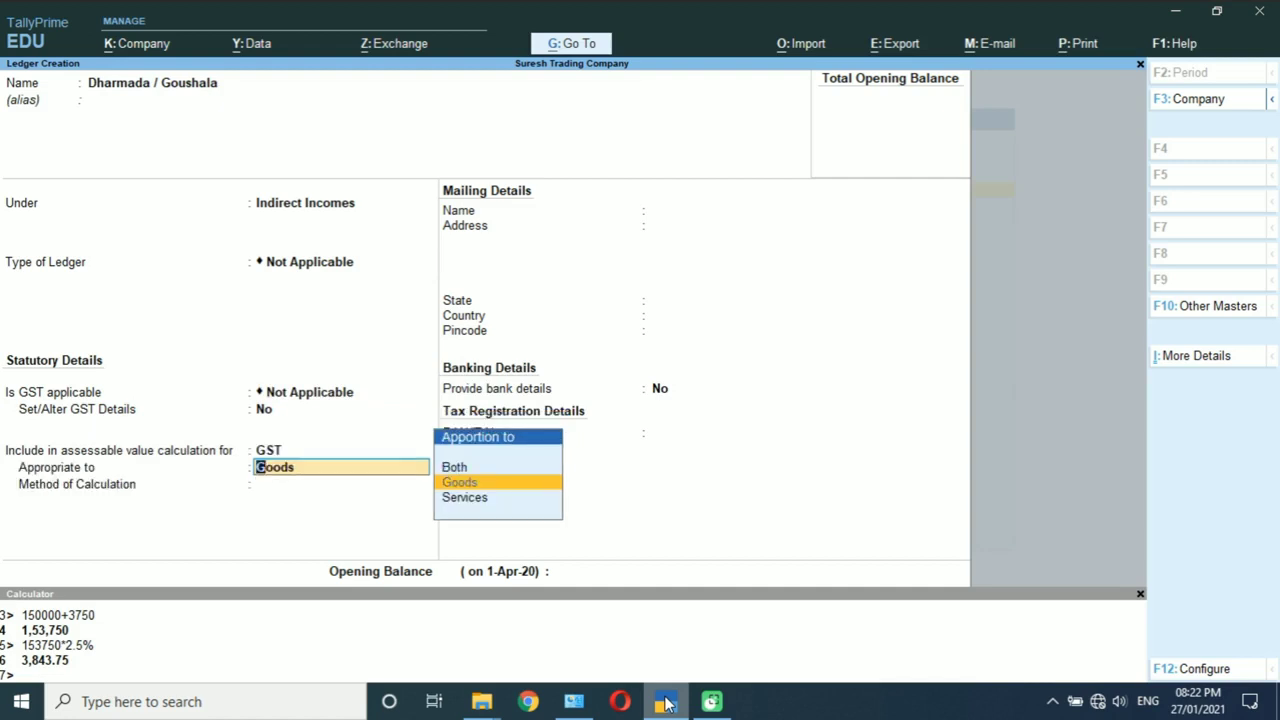
{"action": "key", "text": "Return"}
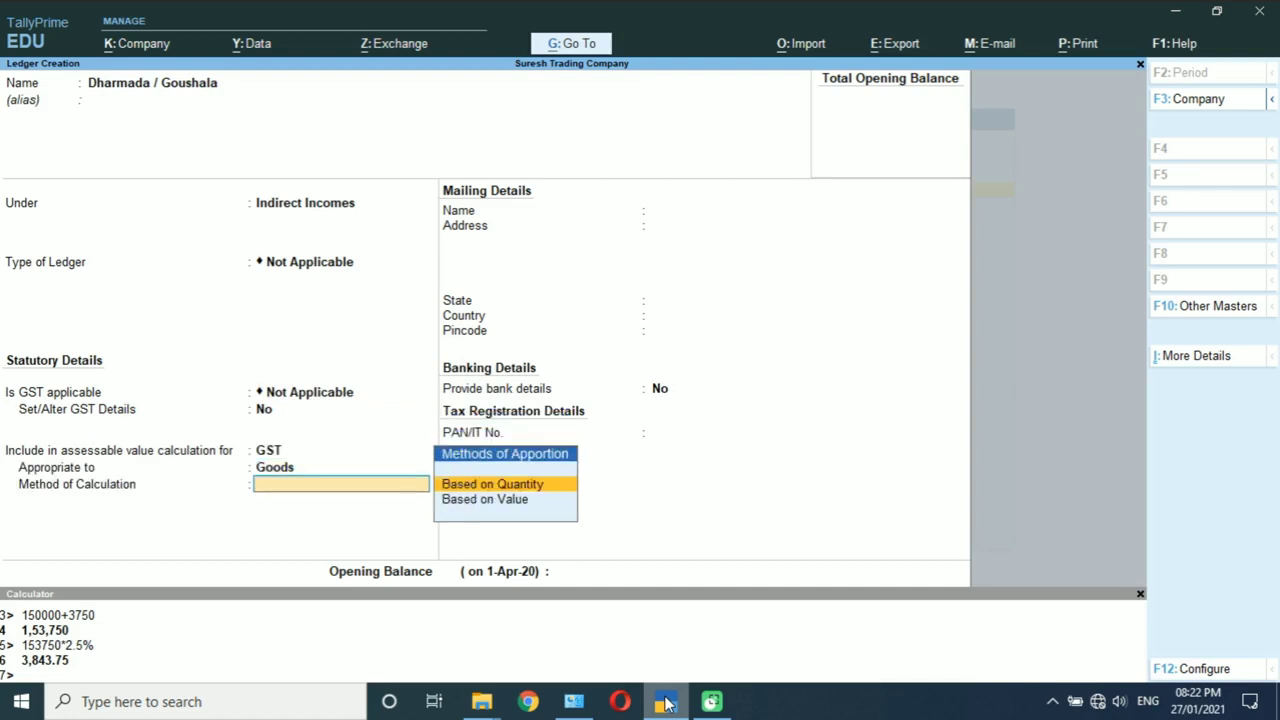
{"action": "key", "text": "Down"}
{"action": "key", "text": "Return"}
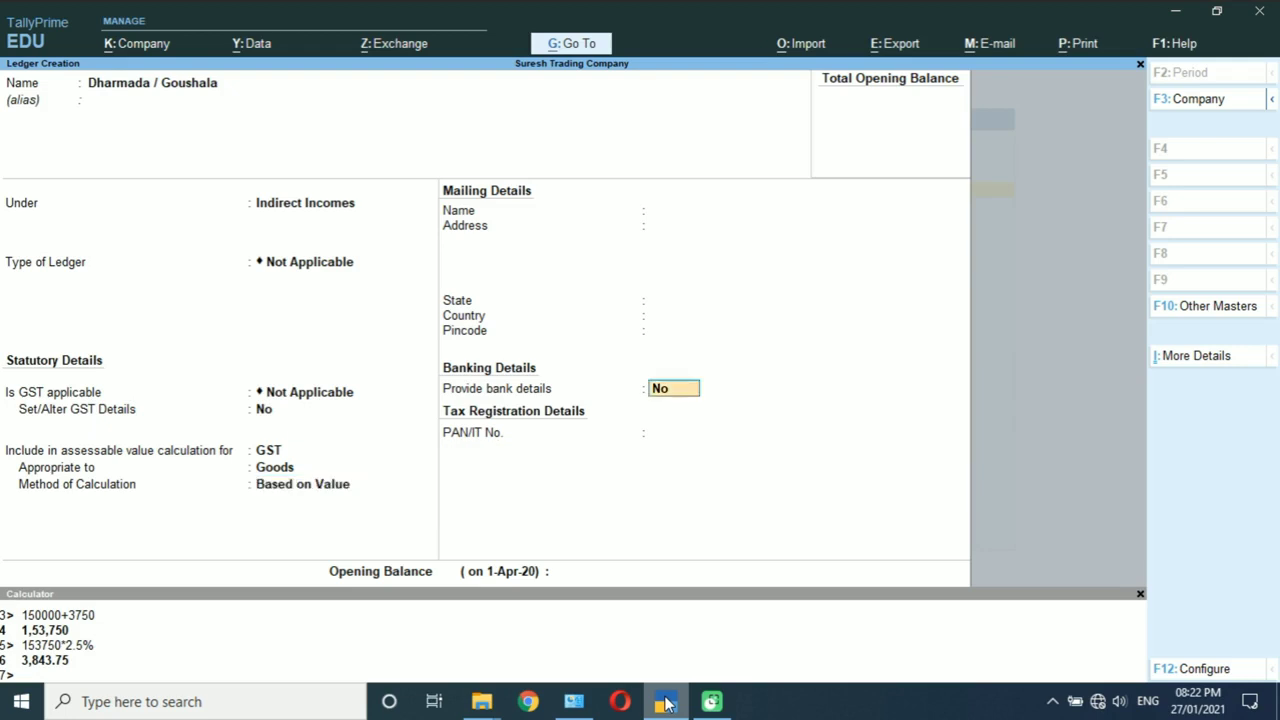
{"action": "key", "text": "Return"}
{"action": "key", "text": "Return"}
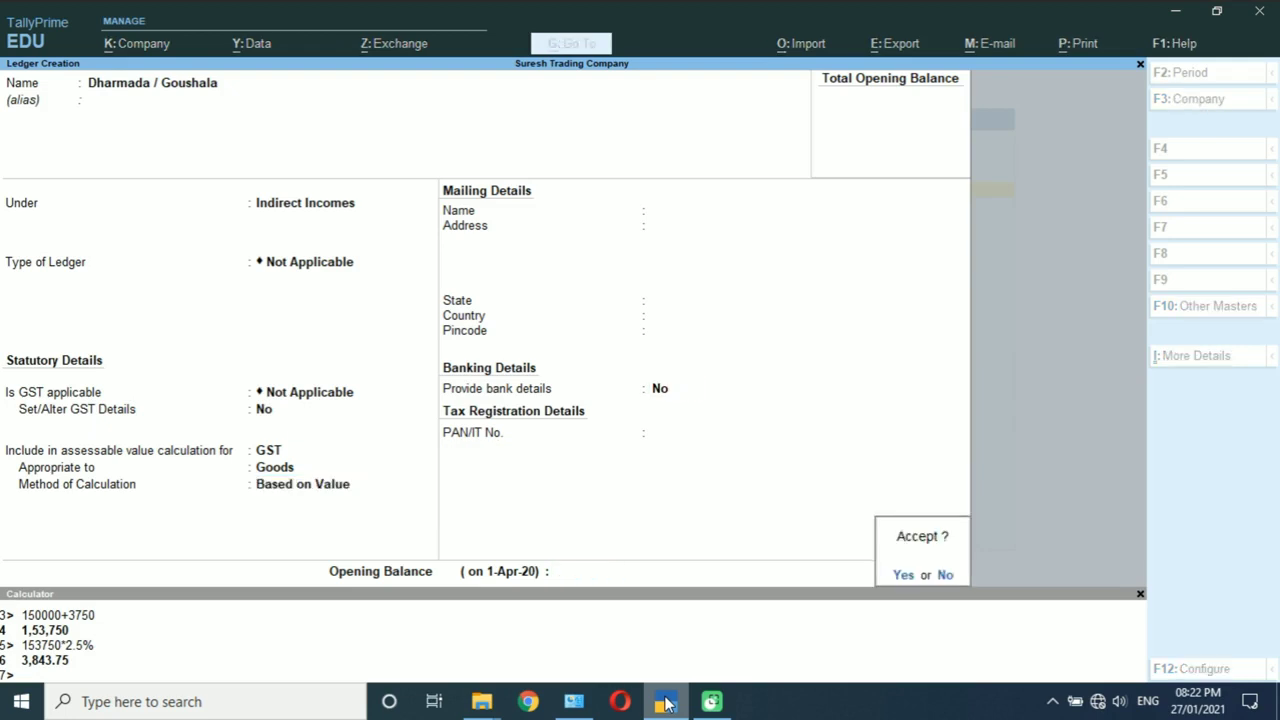
{"action": "key", "text": "Return"}
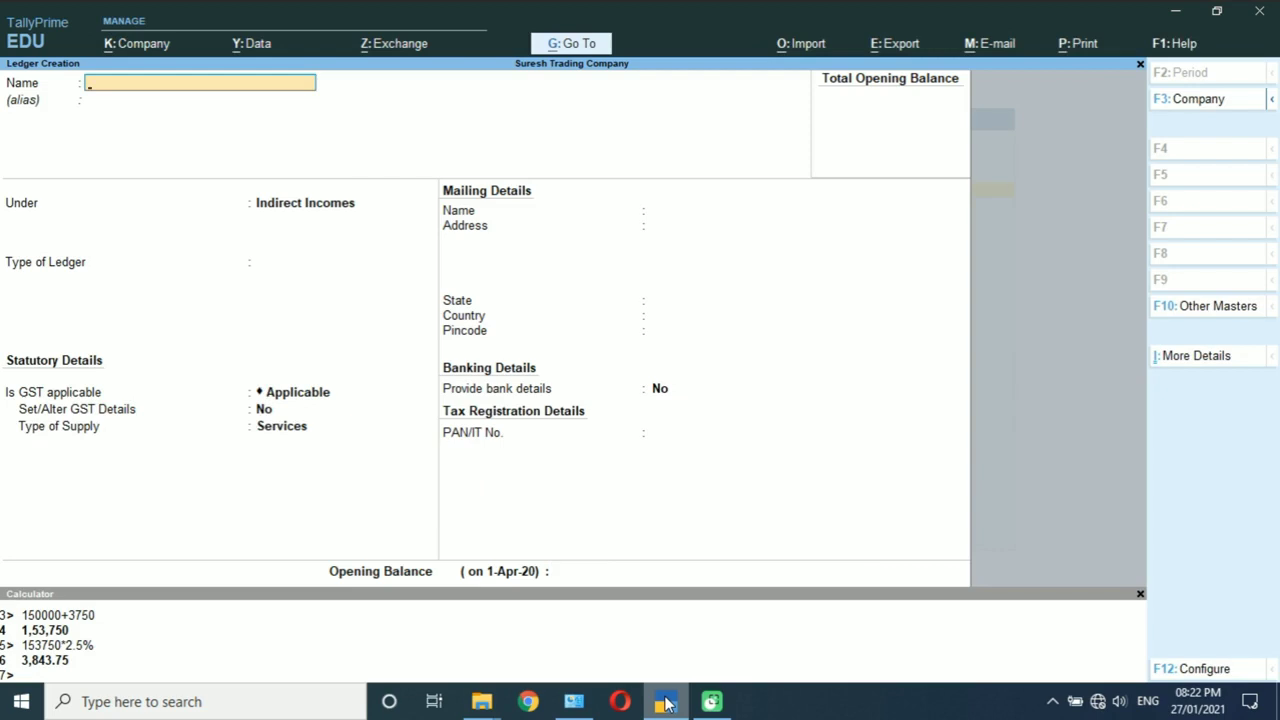
Step: Name a new ledger 'Markit / Mandi Tax' under Indirect Incomes with ledger type Not Applicable
{"action": "type", "text": "Markit / Mandi Tax"}
{"action": "key", "text": "Return"}
{"action": "key", "text": "Return"}
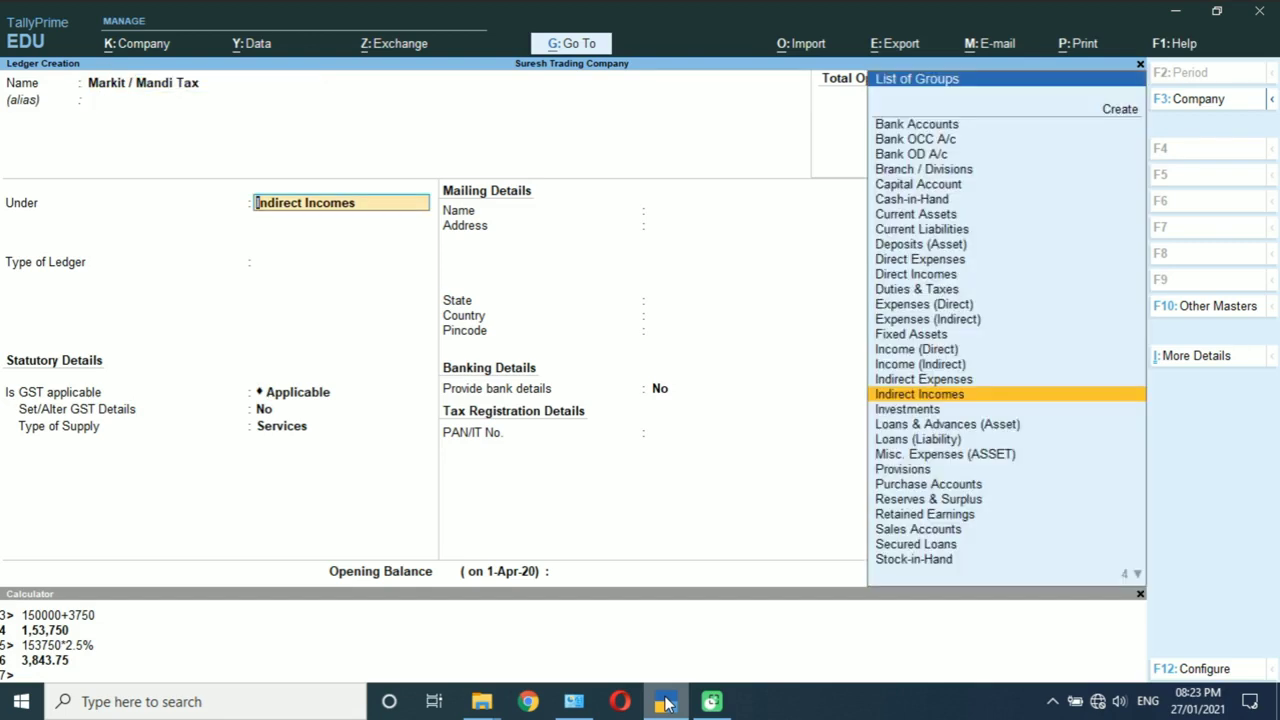
{"action": "key", "text": "Return"}
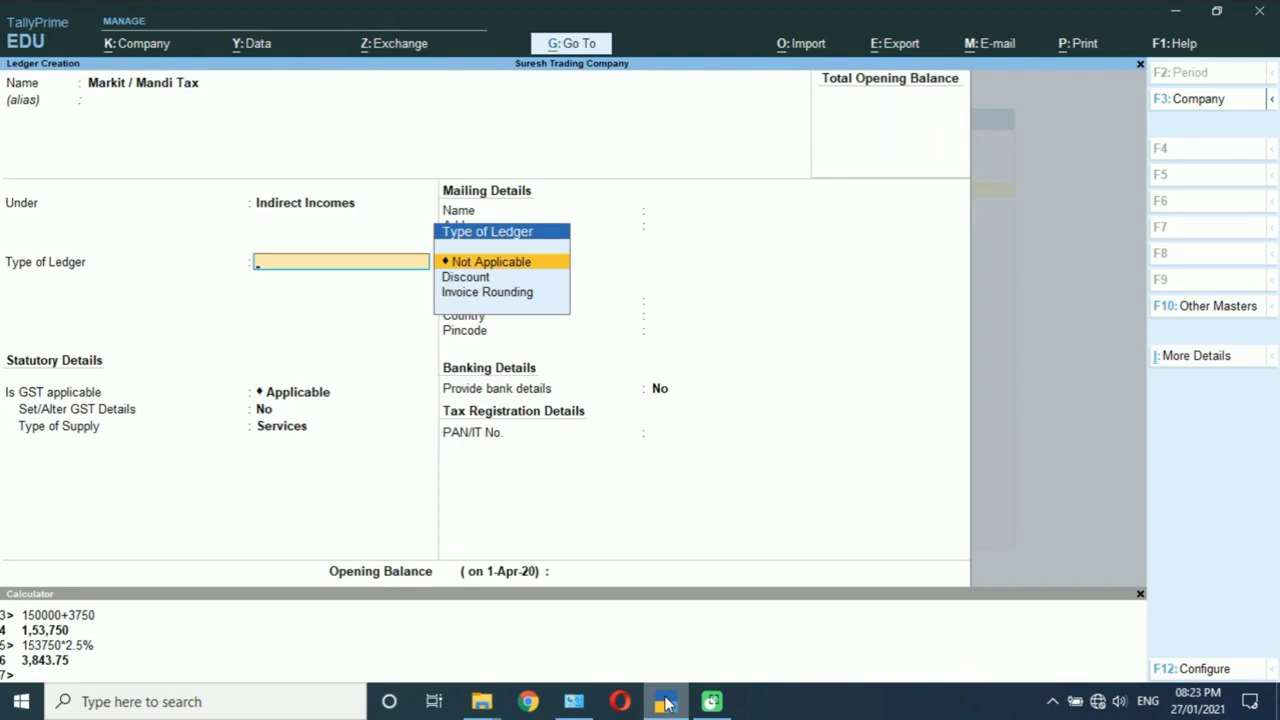
{"action": "key", "text": "Return"}
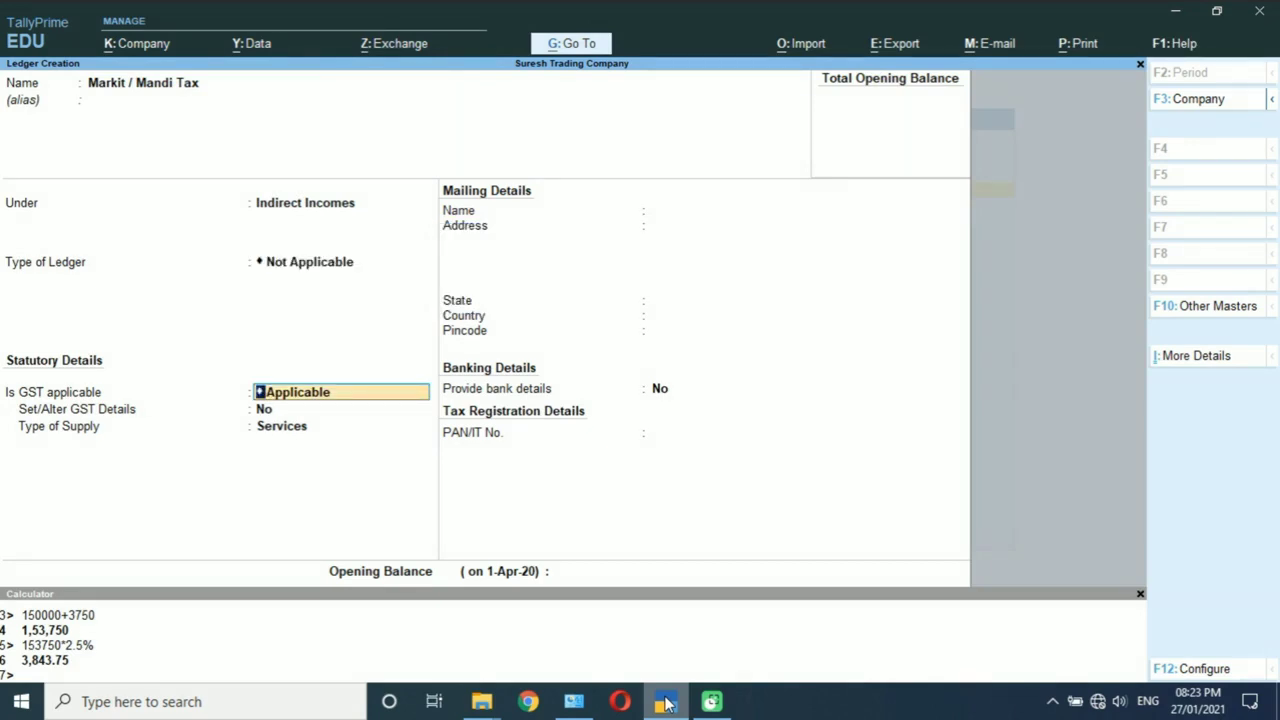
Step: Set GST not applicable and include it in GST assessable value for Goods, based on value
{"action": "key", "text": "BackSpace"}
{"action": "key", "text": "Down"}
{"action": "key", "text": "Down"}
{"action": "key", "text": "Return"}
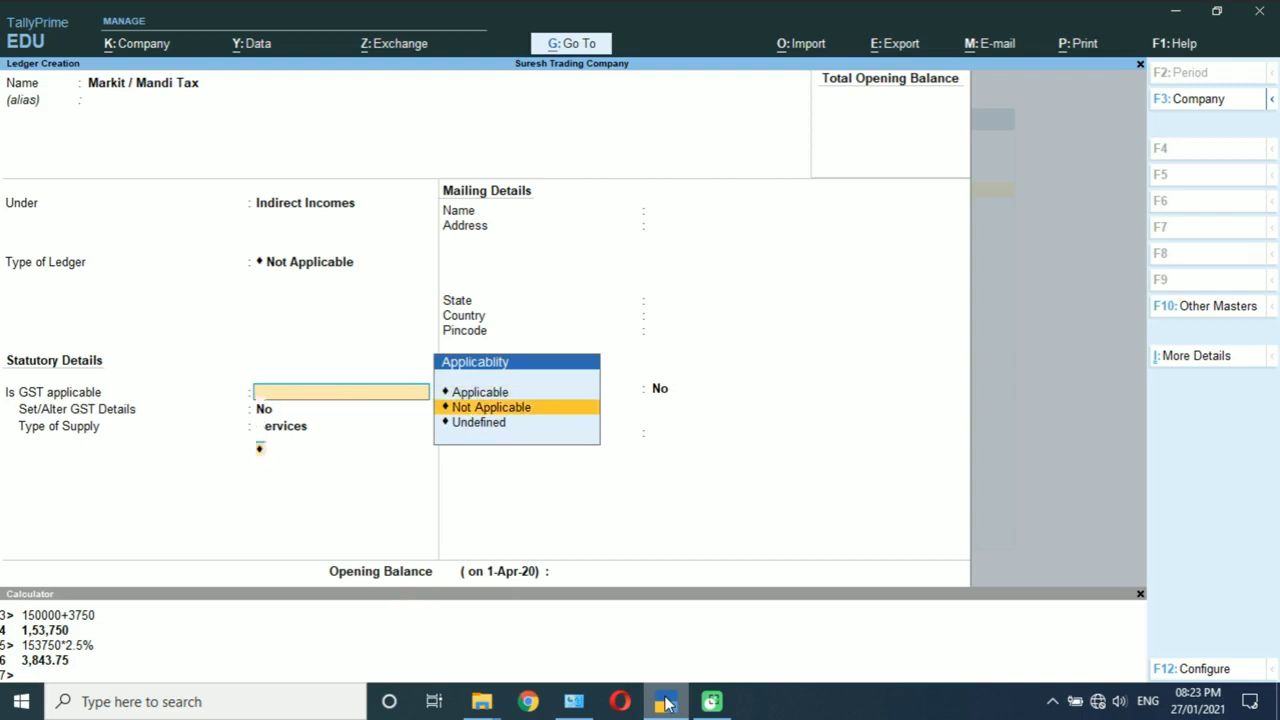
{"action": "key", "text": "Down"}
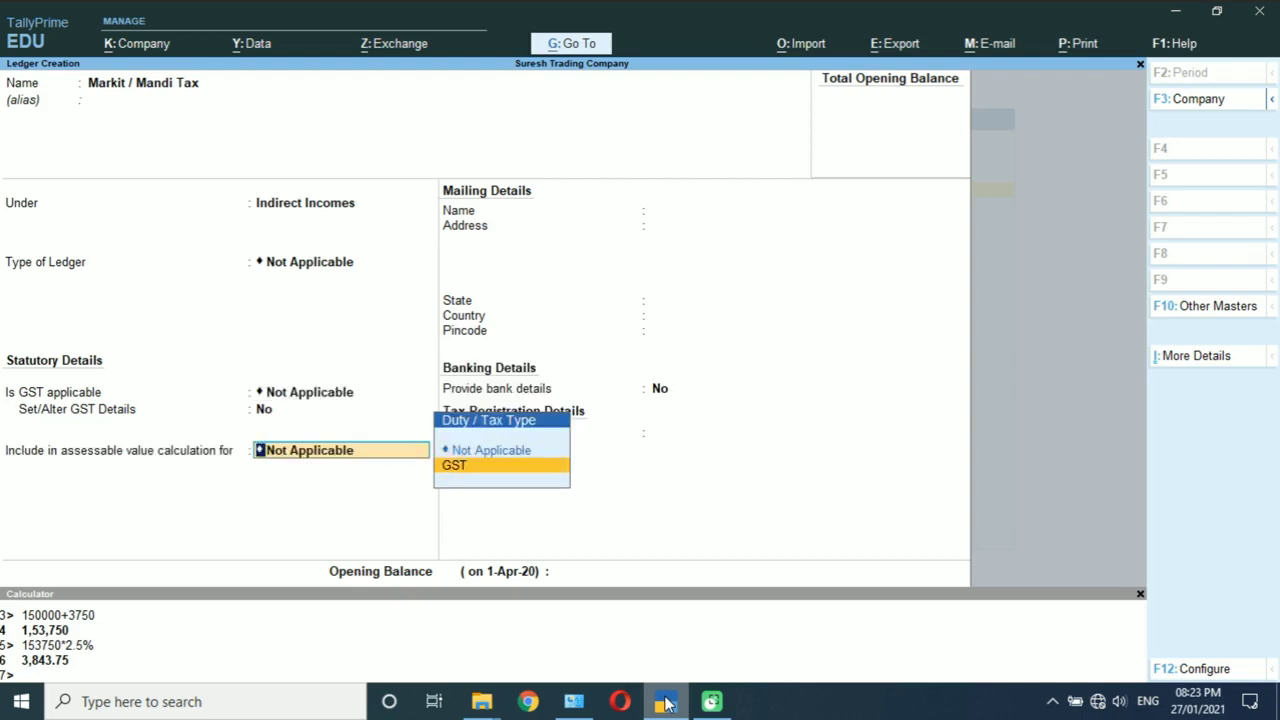
{"action": "key", "text": "Return"}
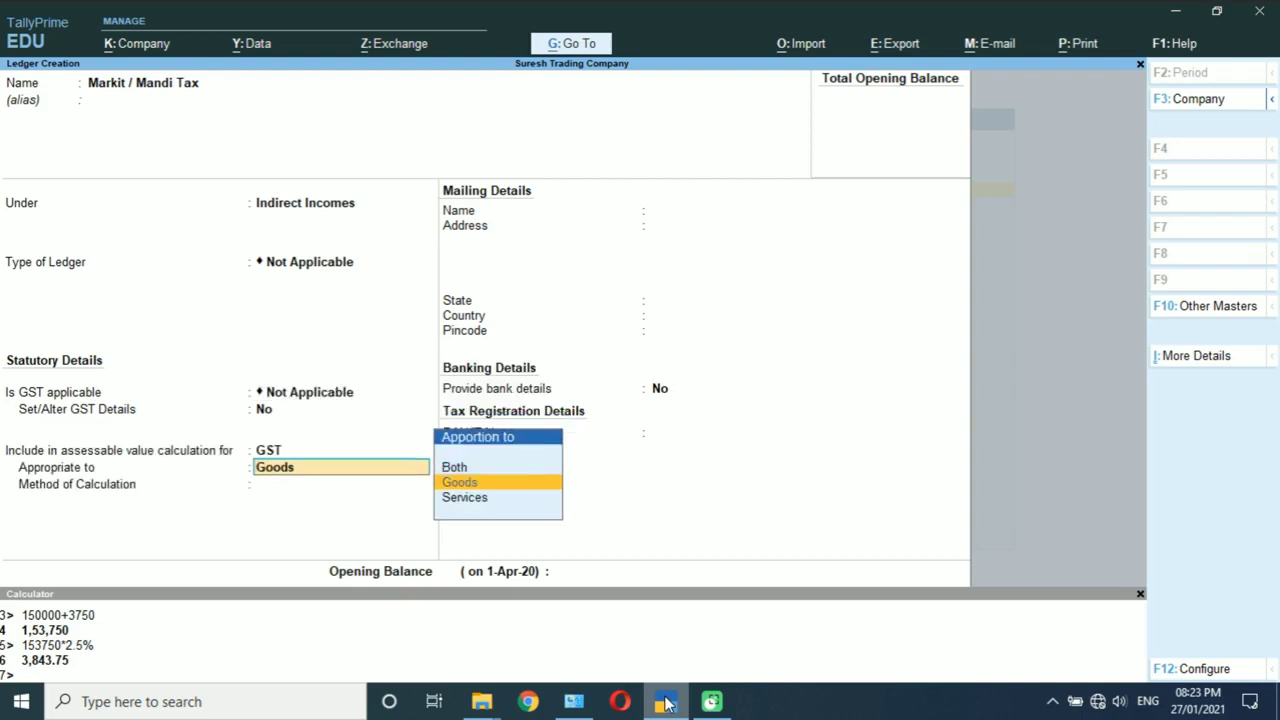
{"action": "key", "text": "Return"}
{"action": "key", "text": "Down"}
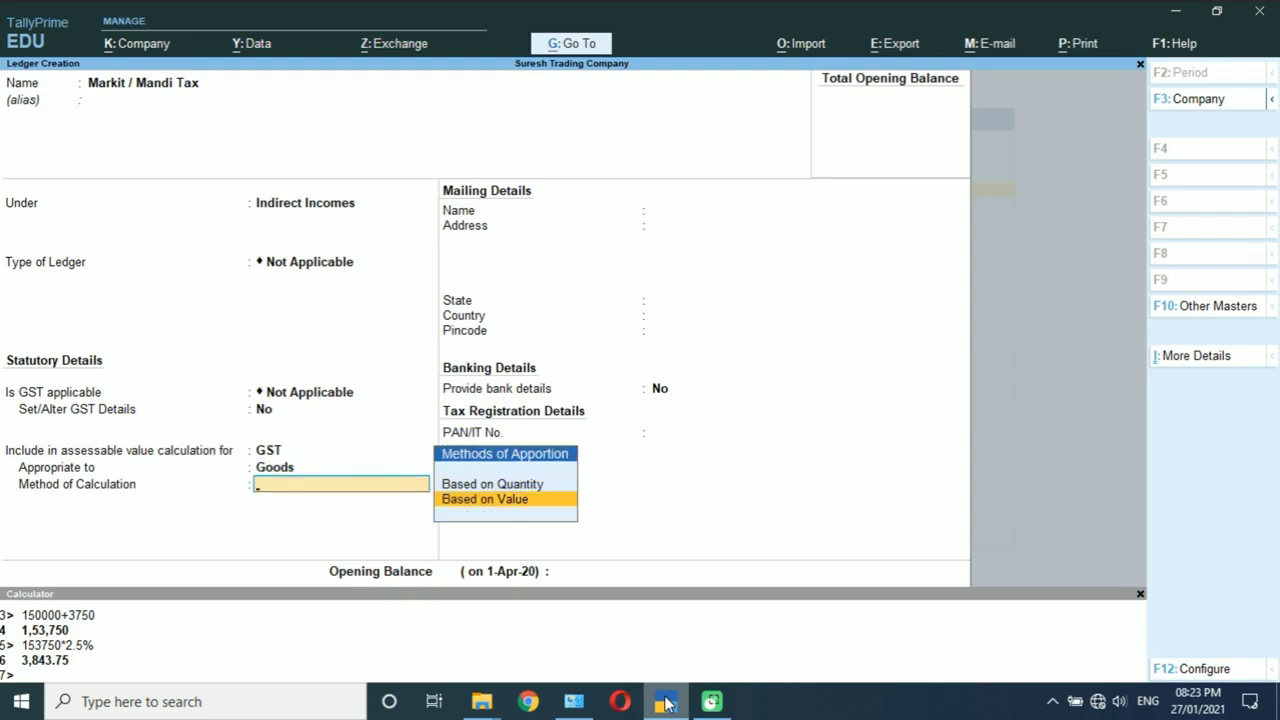
{"action": "key", "text": "Return"}
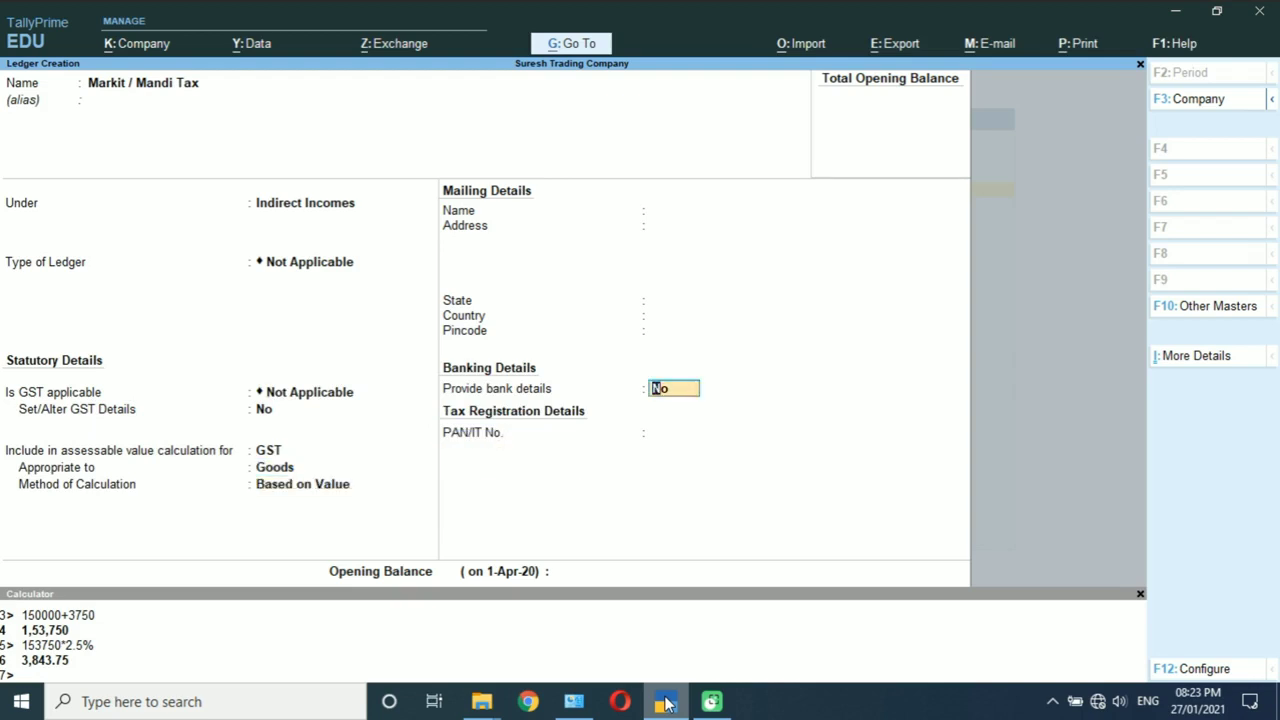
{"action": "key", "text": "Return"}
{"action": "key", "text": "Return"}
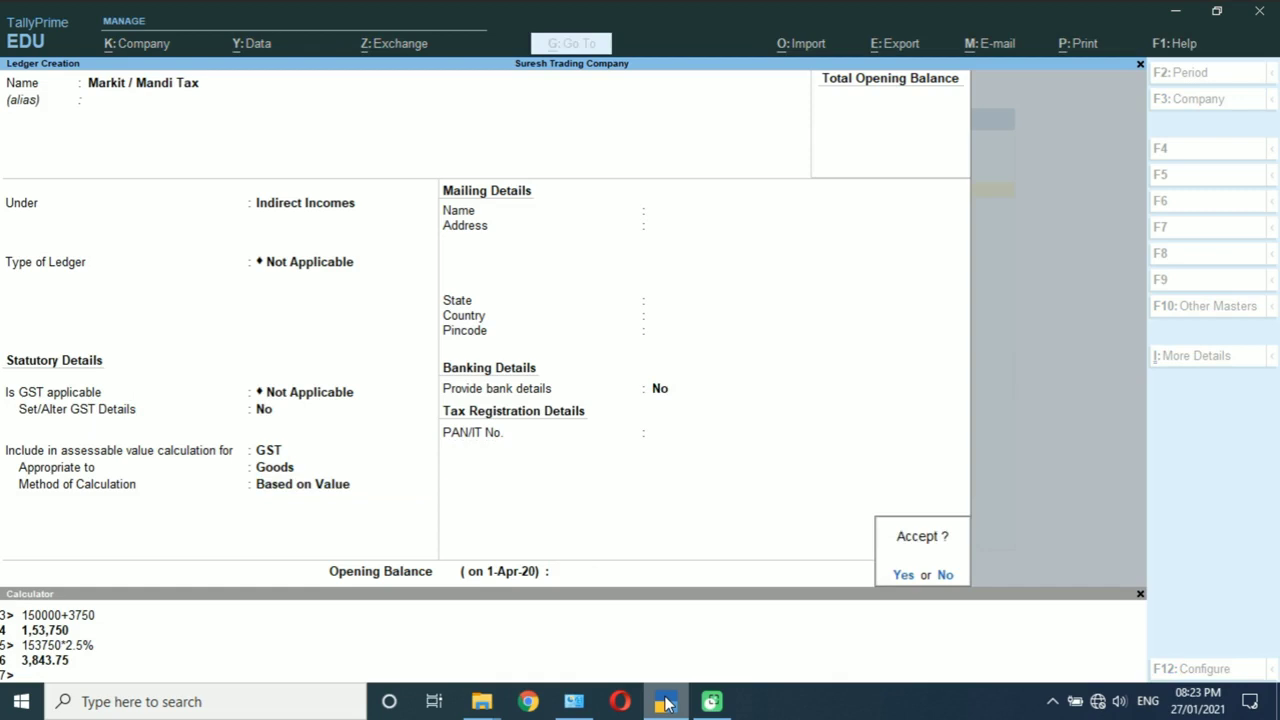
{"action": "key", "text": "Return"}
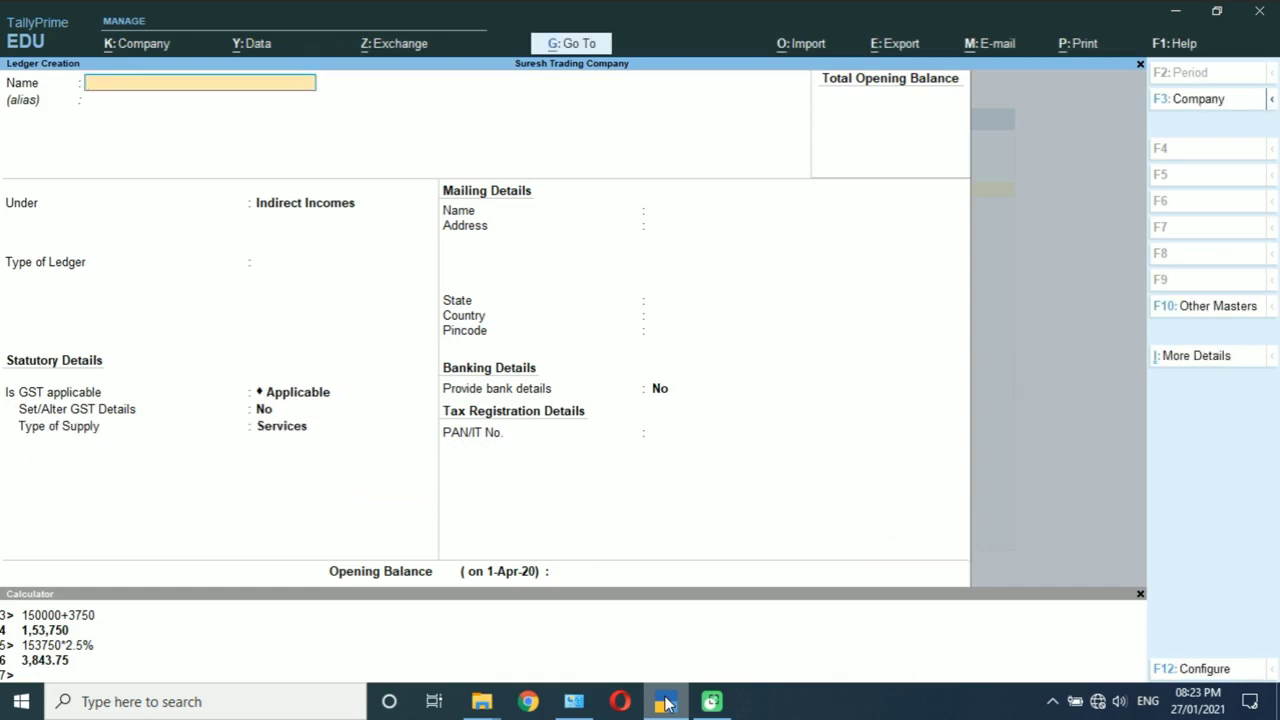
Step: Name a new ledger 'Krishak' under Indirect Incomes with ledger type Not Applicable
{"action": "type", "text": "Krik"}
{"action": "key", "text": "BackSpace"}
{"action": "type", "text": "shak"}
{"action": "key", "text": "Return"}
{"action": "key", "text": "Return"}
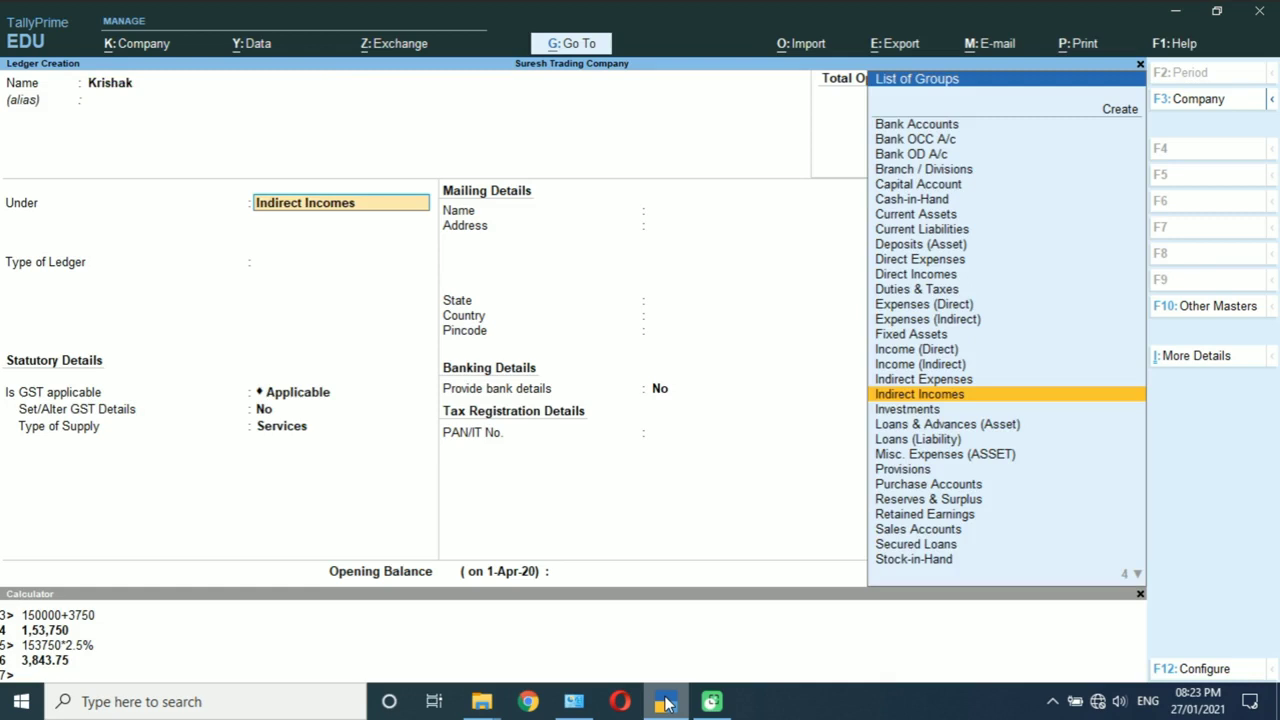
{"action": "key", "text": "Return"}
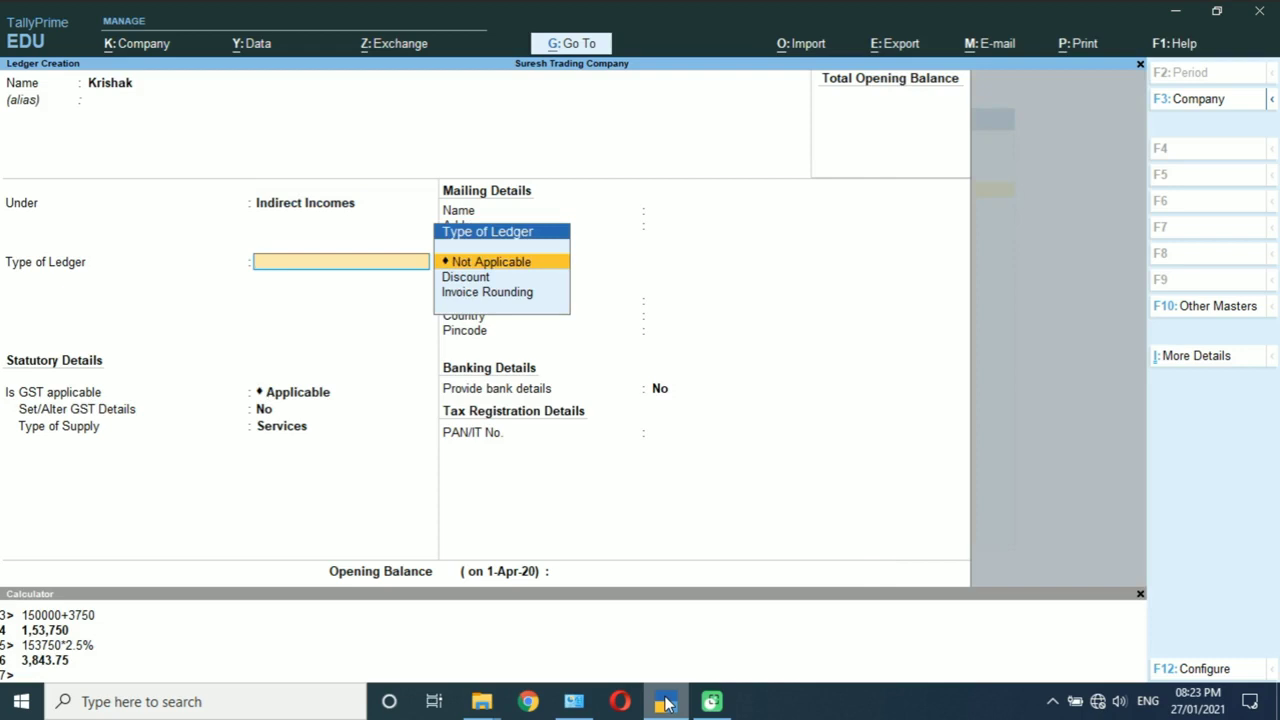
{"action": "key", "text": "Return"}
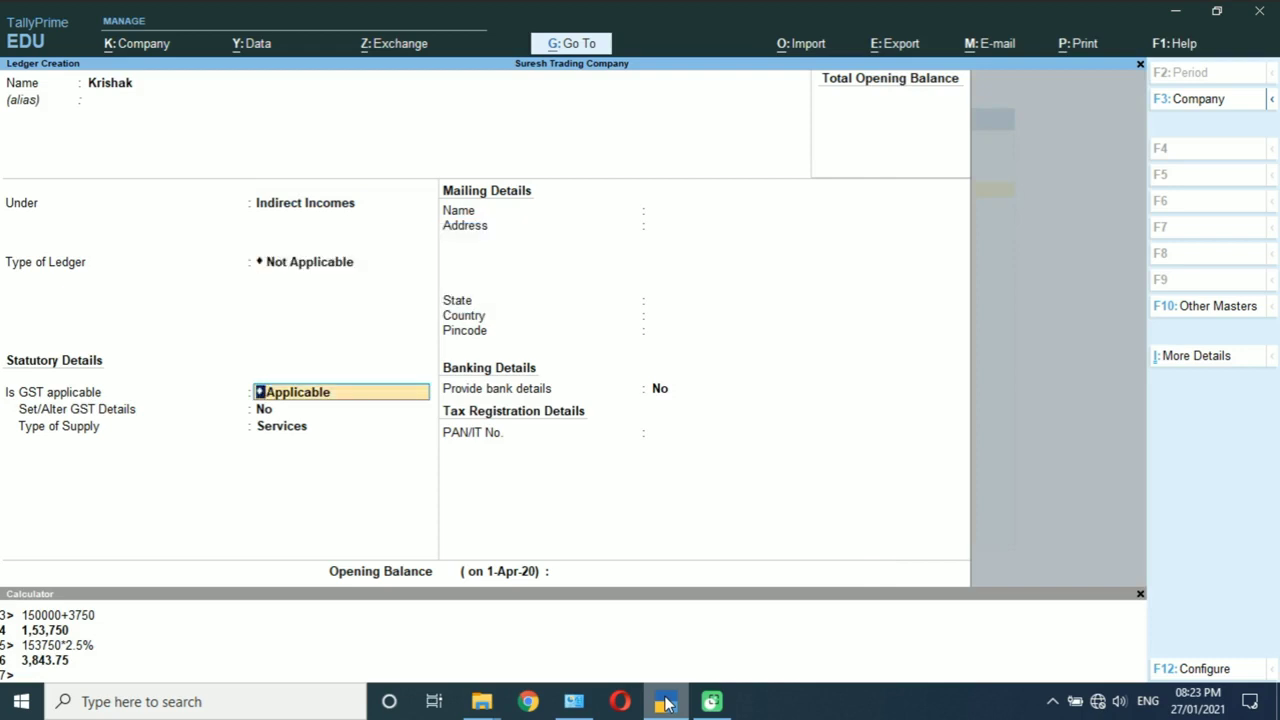
Step: Set Krishak's GST as not applicable, included in assessable value for Goods based on value
{"action": "key", "text": "BackSpace"}
{"action": "key", "text": "Down"}
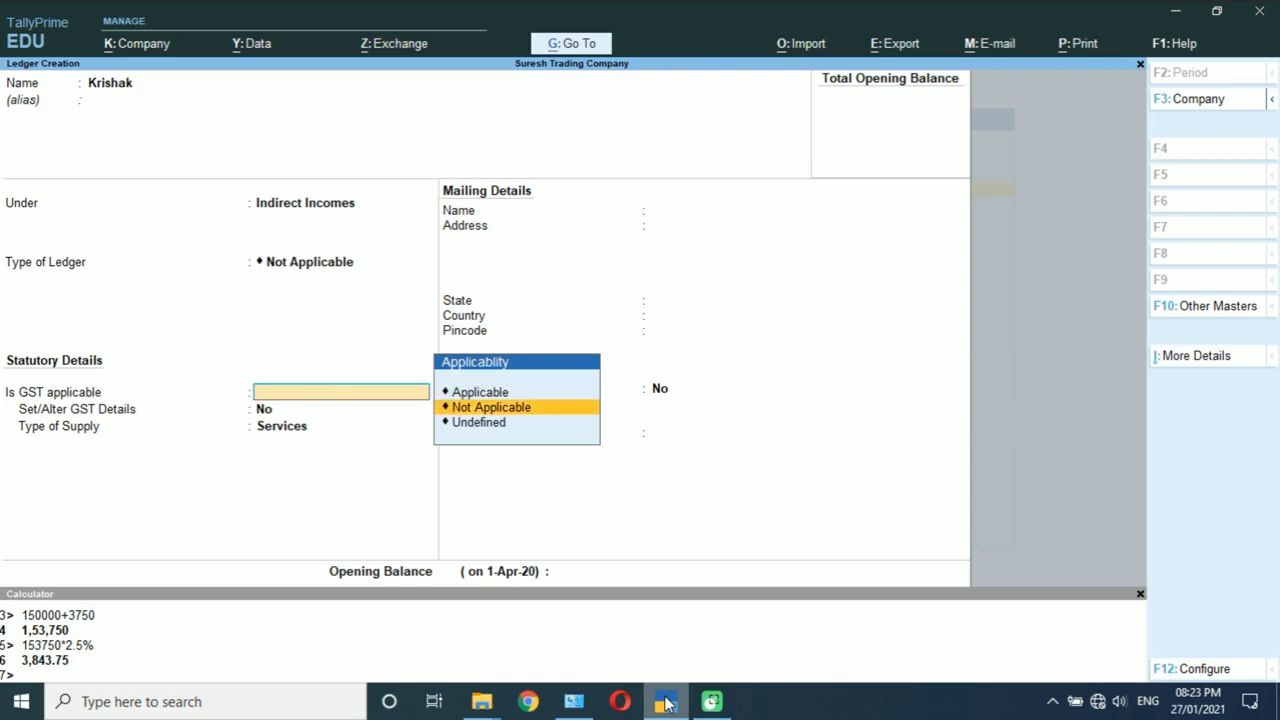
{"action": "key", "text": "Return"}
{"action": "key", "text": "Down"}
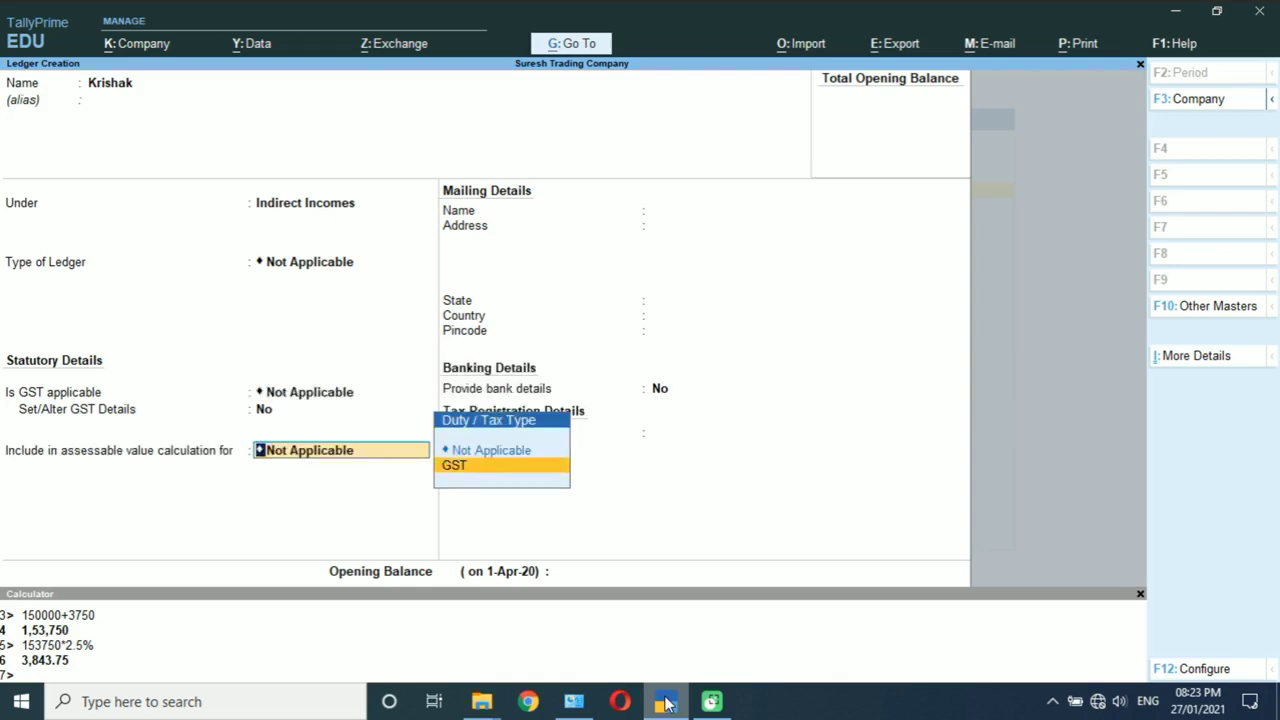
{"action": "key", "text": "Return"}
{"action": "key", "text": "Down"}
{"action": "key", "text": "Return"}
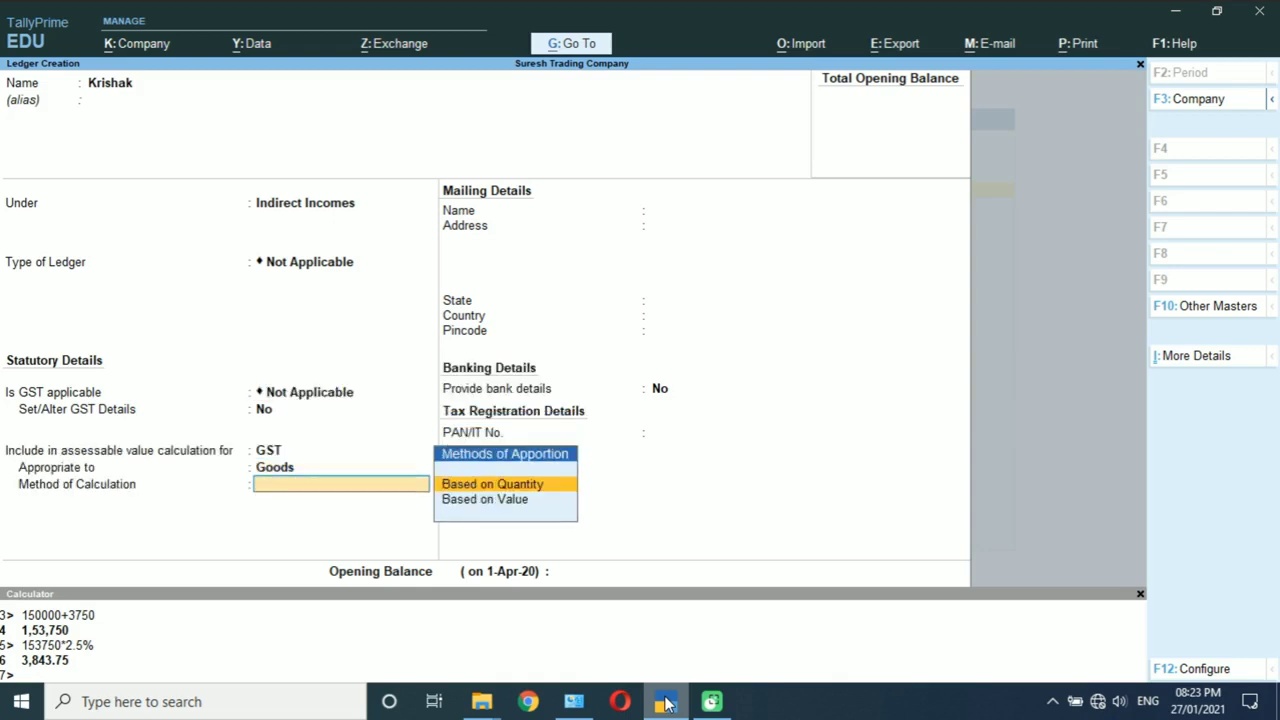
{"action": "key", "text": "Down"}
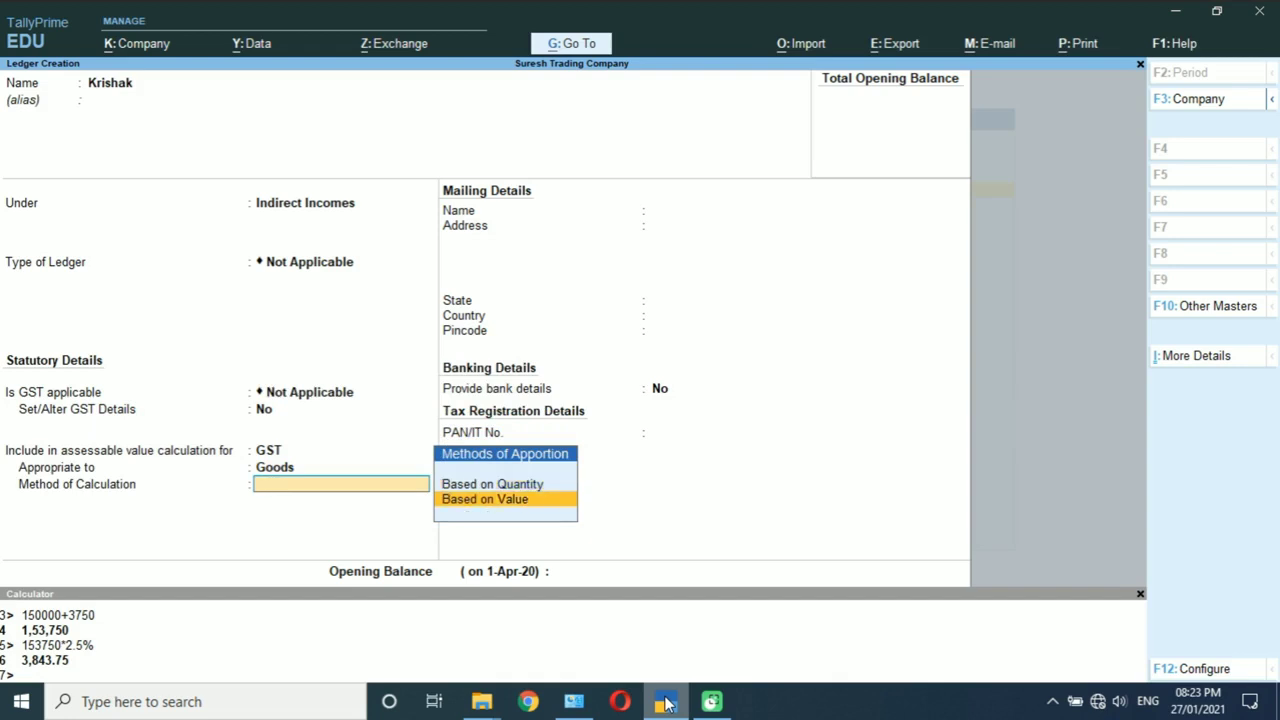
{"action": "key", "text": "Return"}
{"action": "key", "text": "Return"}
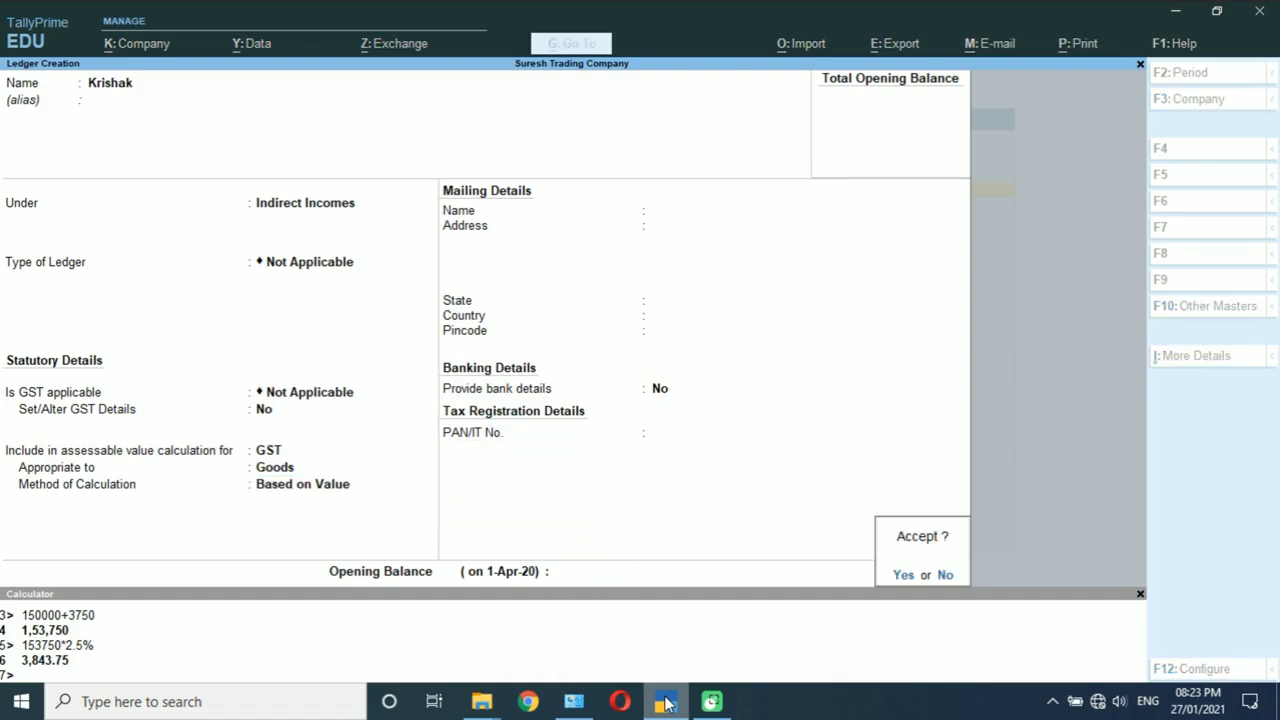
{"action": "key", "text": "Return"}
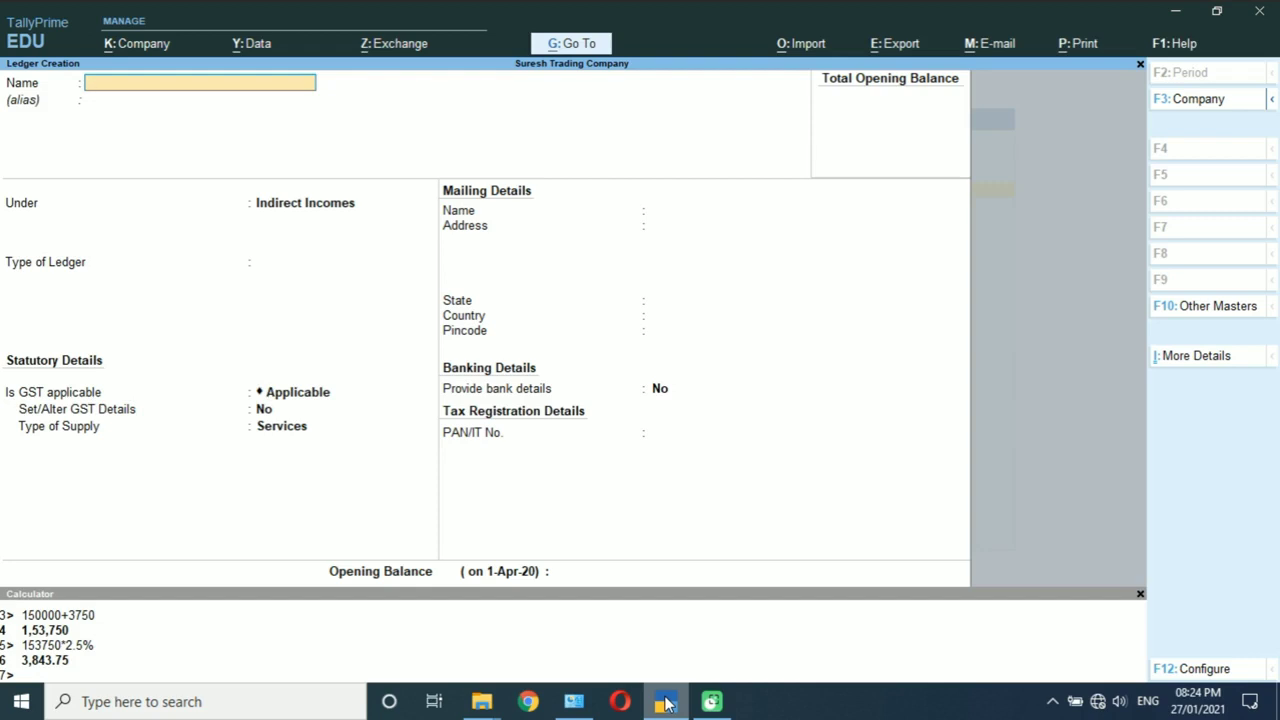
Step: Name a new ledger 'Labour / Dhanka' under Indirect Expenses with ledger type Not Applicable
{"action": "type", "text": "Labour / Dhanka"}
{"action": "key", "text": "Return"}
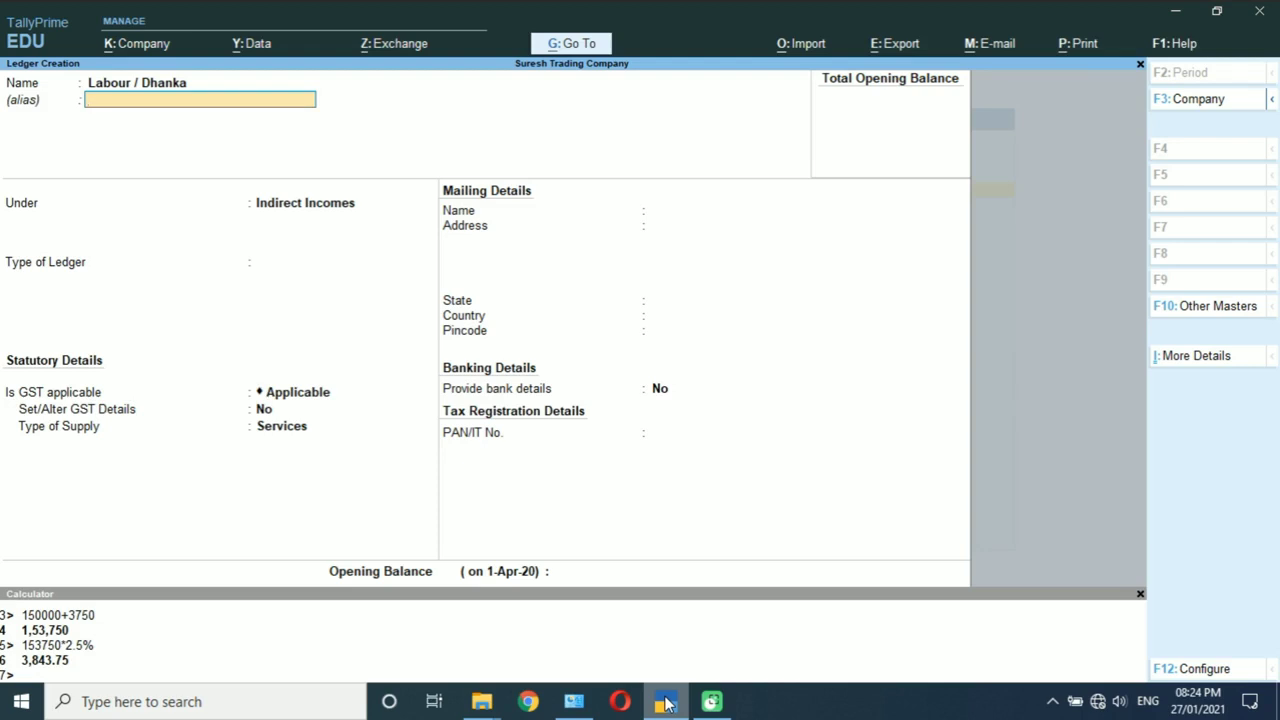
{"action": "key", "text": "Return"}
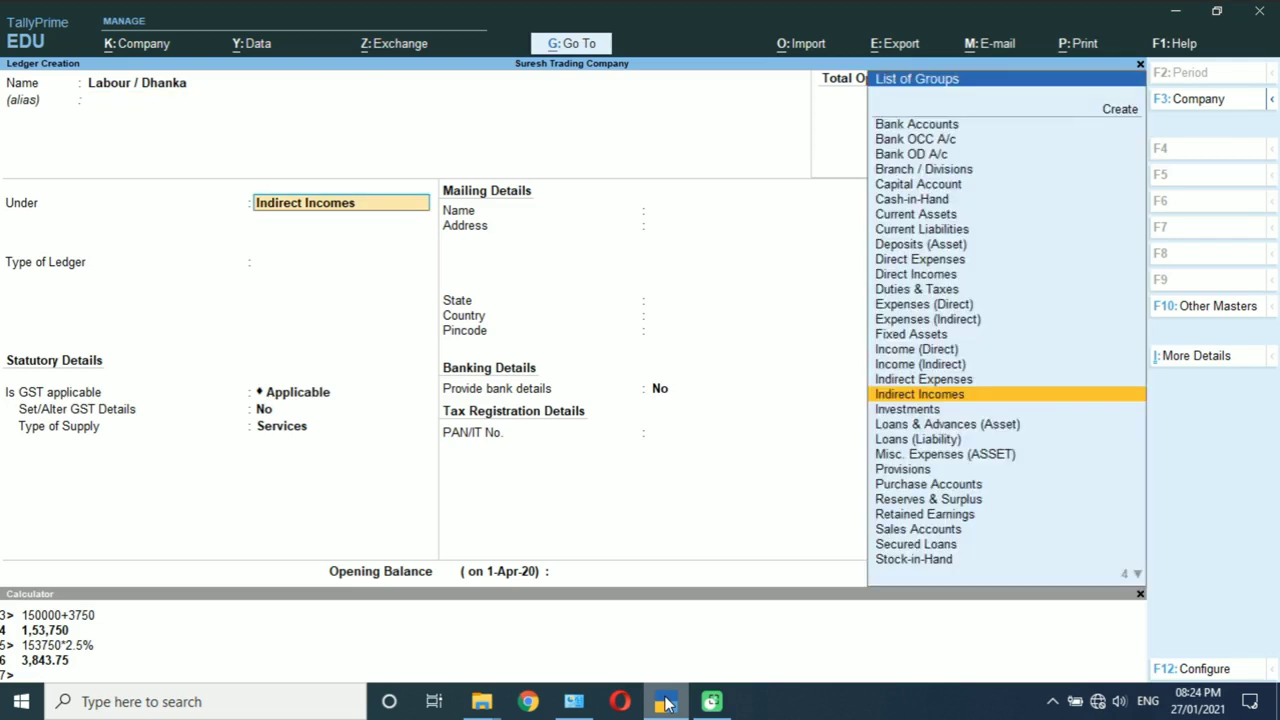
{"action": "type", "text": "Ind"}
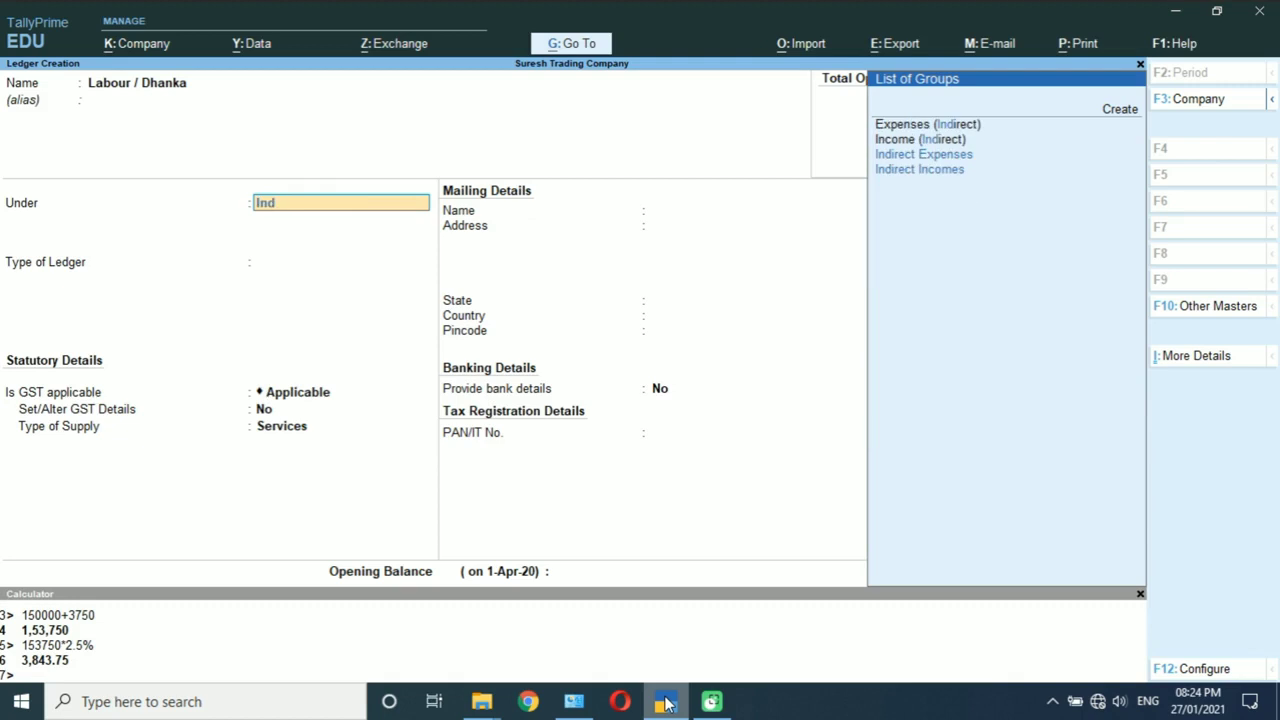
{"action": "key", "text": "Return"}
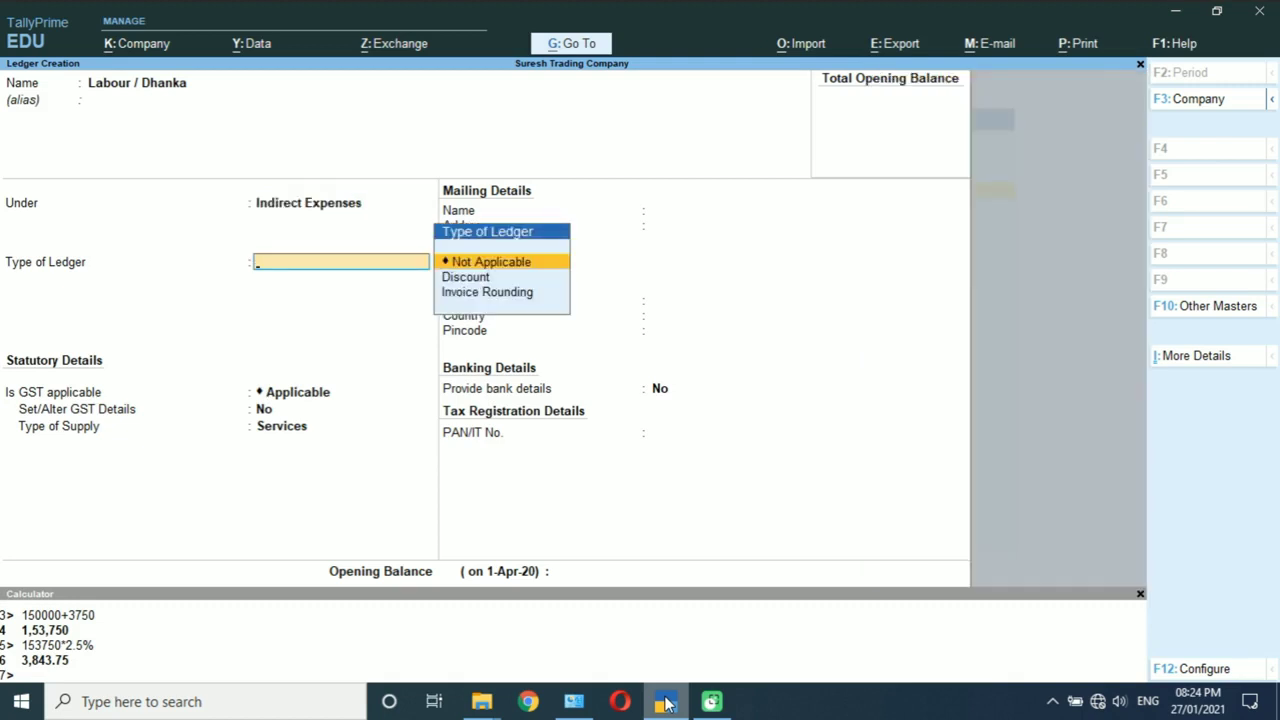
{"action": "key", "text": "Return"}
Step: Set GST as not applicable for Labour / Dhanka, leaving assessable value inclusion off
{"action": "key", "text": "BackSpace"}
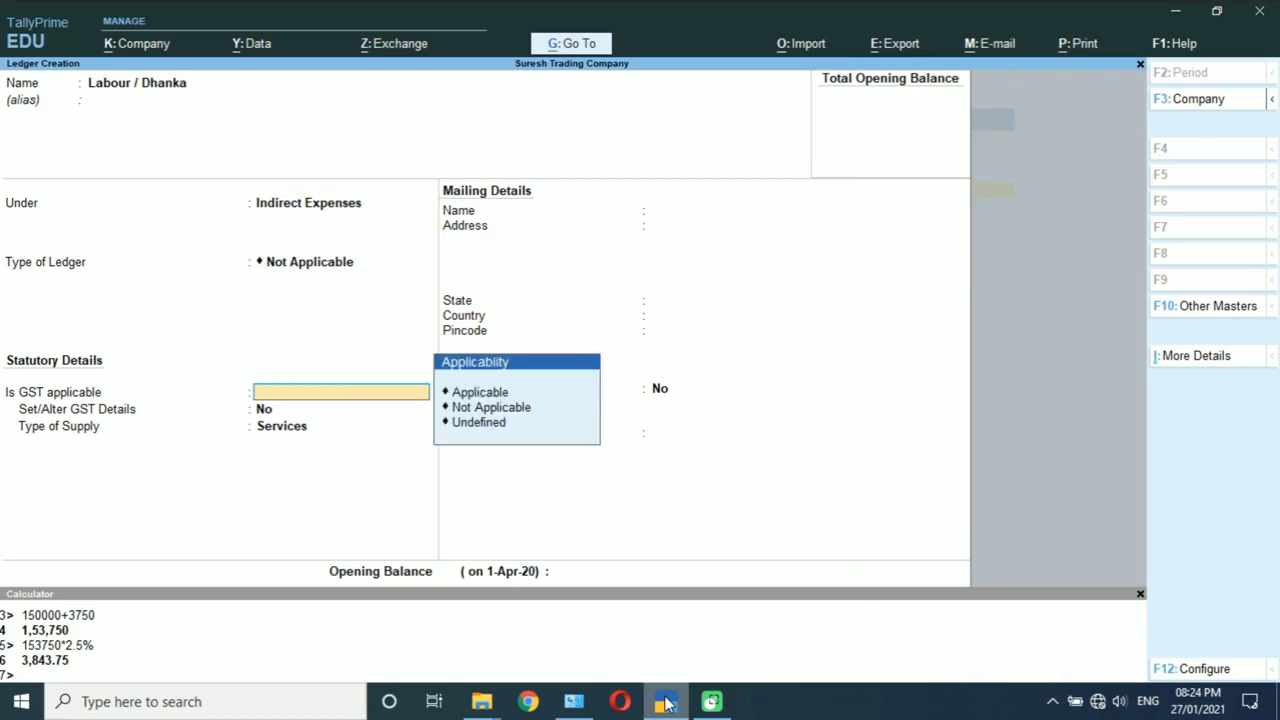
{"action": "key", "text": "Down"}
{"action": "key", "text": "Down"}
{"action": "key", "text": "Return"}
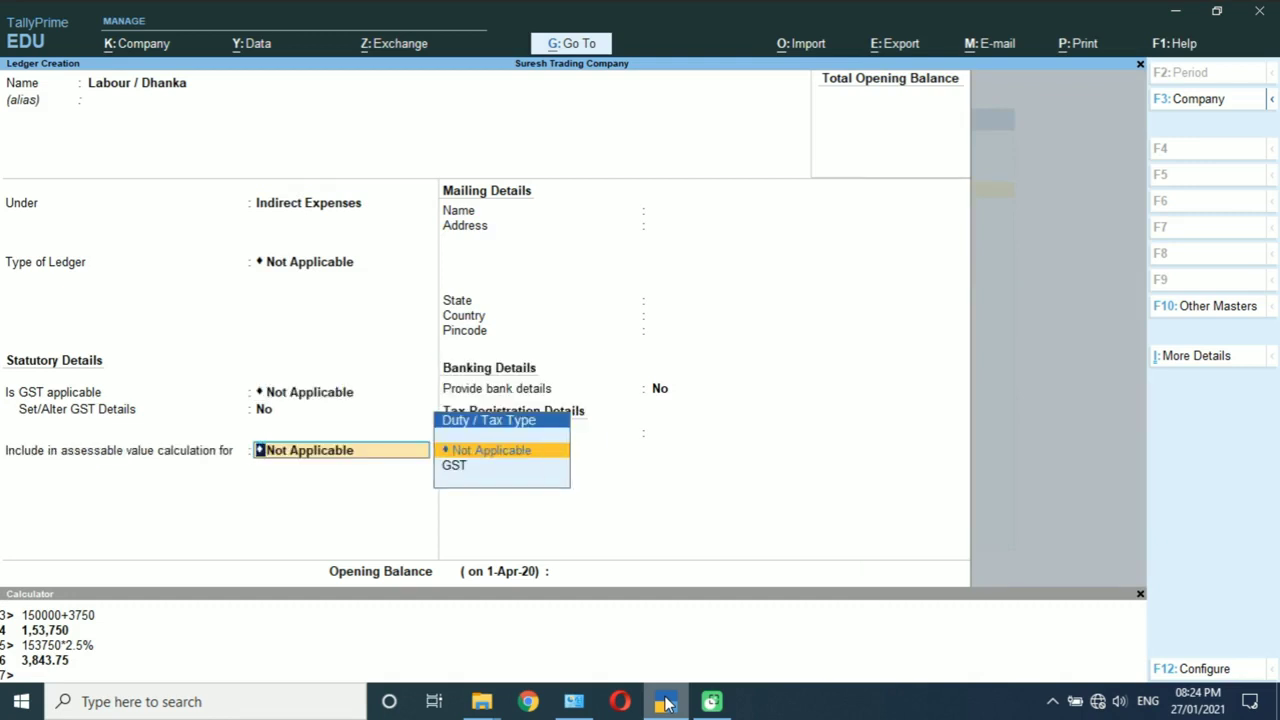
{"action": "key", "text": "Return"}
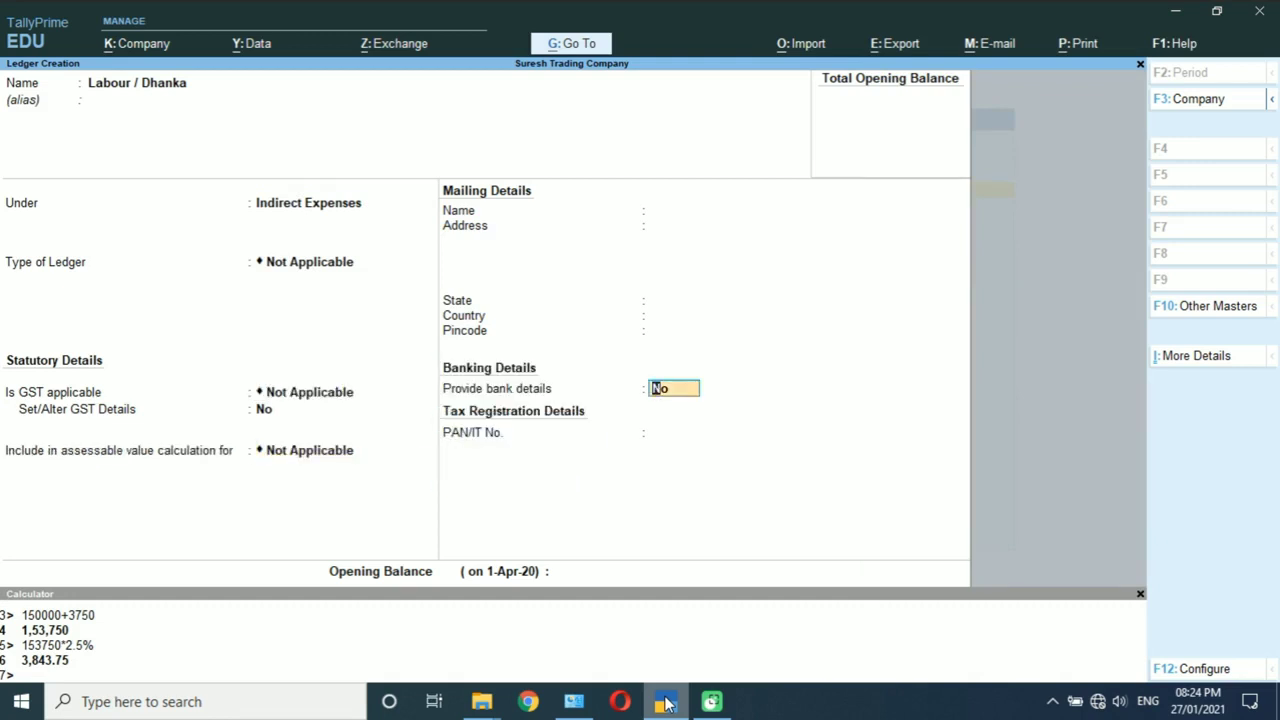
{"action": "key", "text": "Return"}
{"action": "key", "text": "Return"}
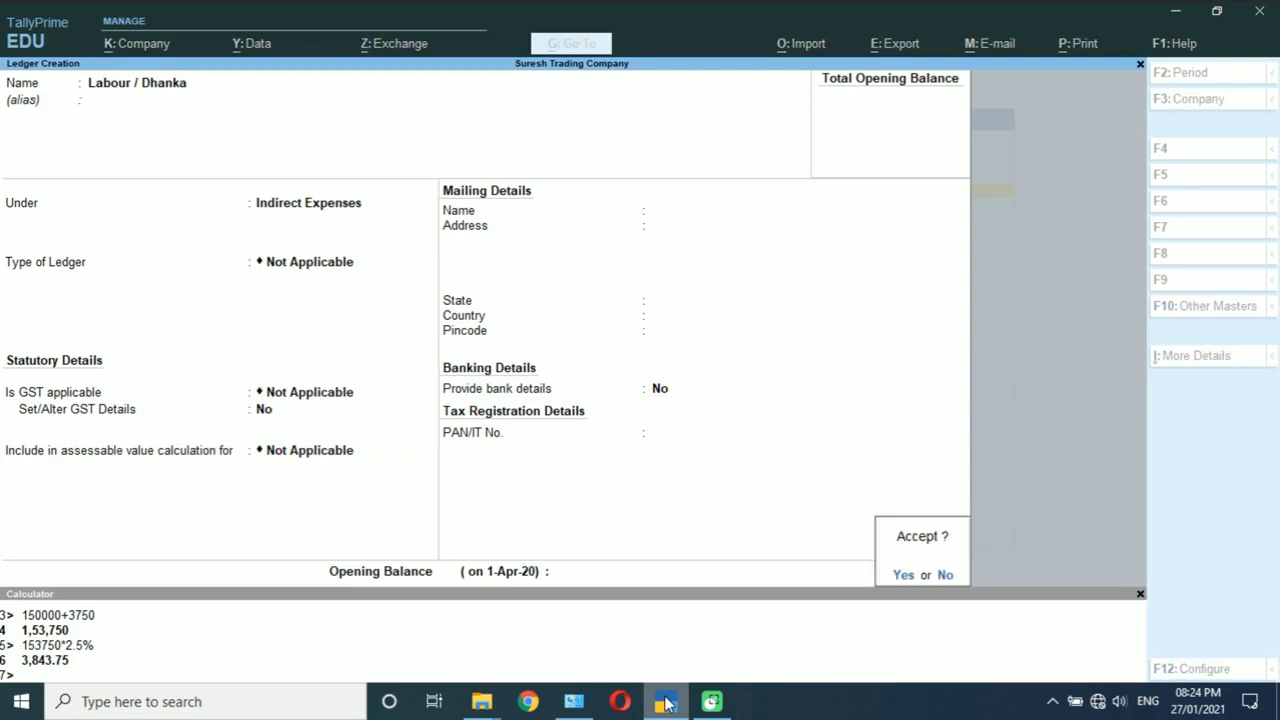
{"action": "key", "text": "Return"}
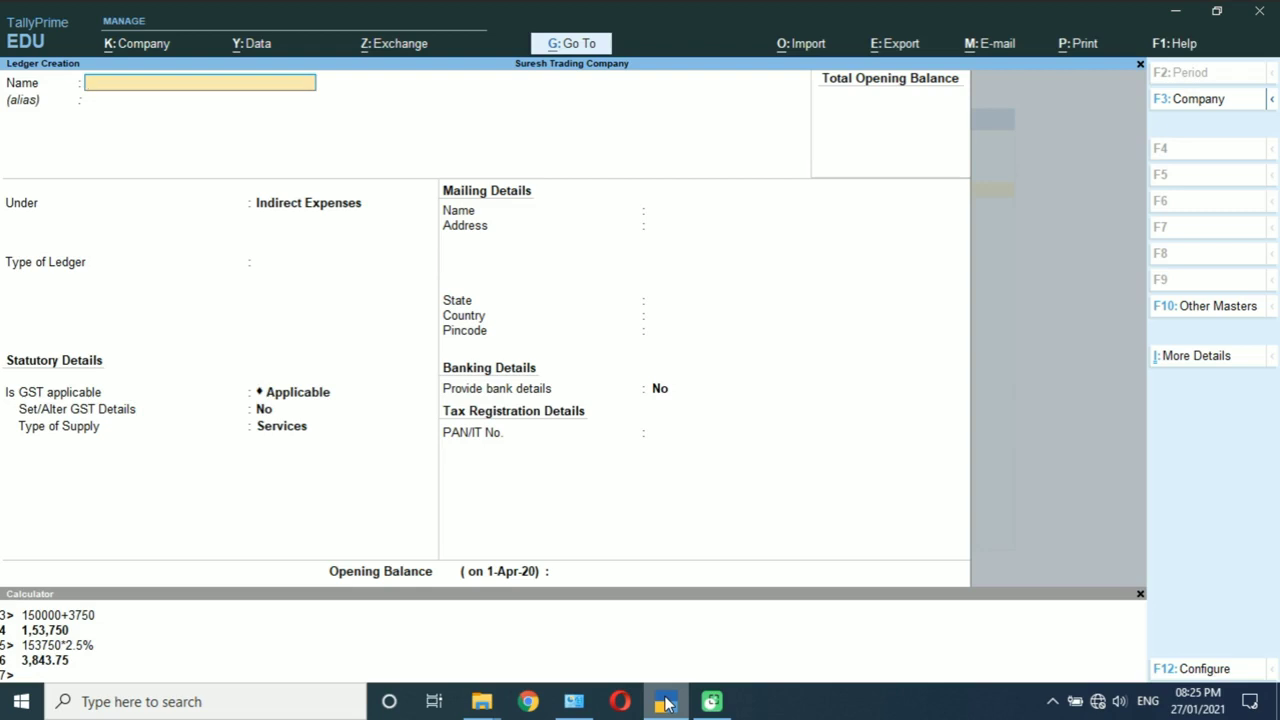
Step: Quit ledger creation and return to the List of Masters
{"action": "key", "text": "Escape"}
{"action": "key", "text": "Return"}
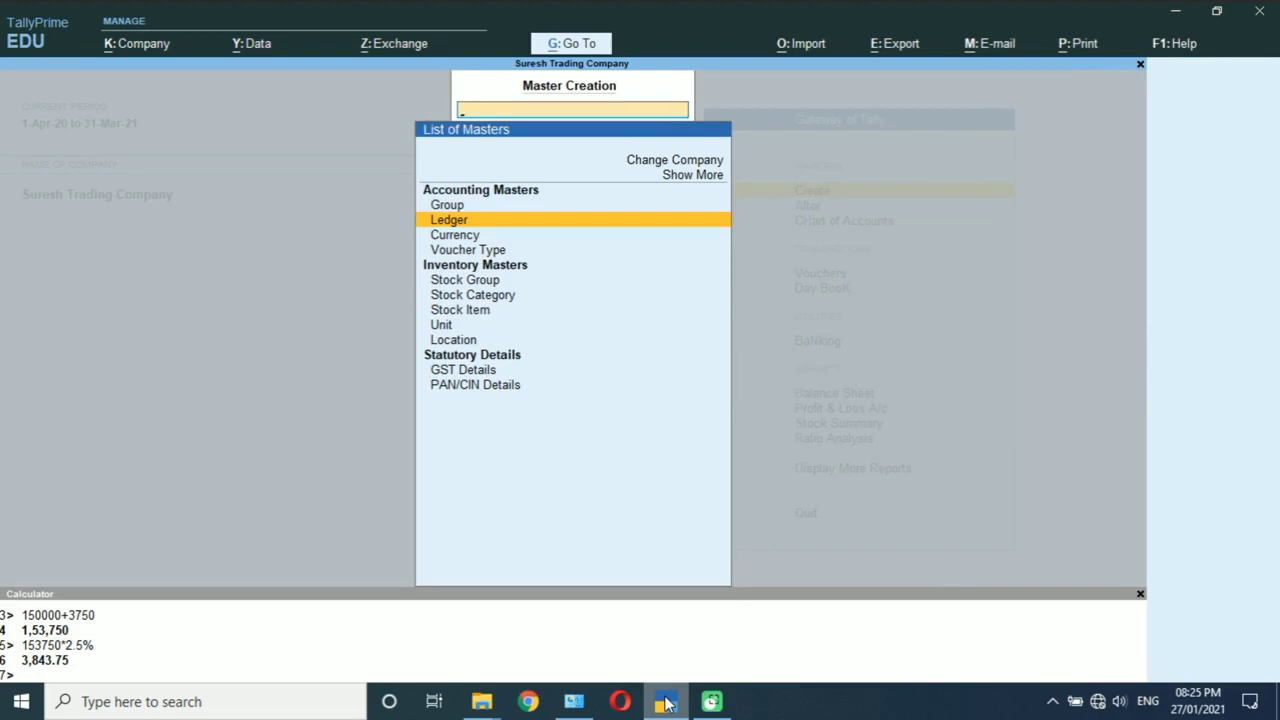
{"action": "key", "text": "Down"}
{"action": "key", "text": "Down"}
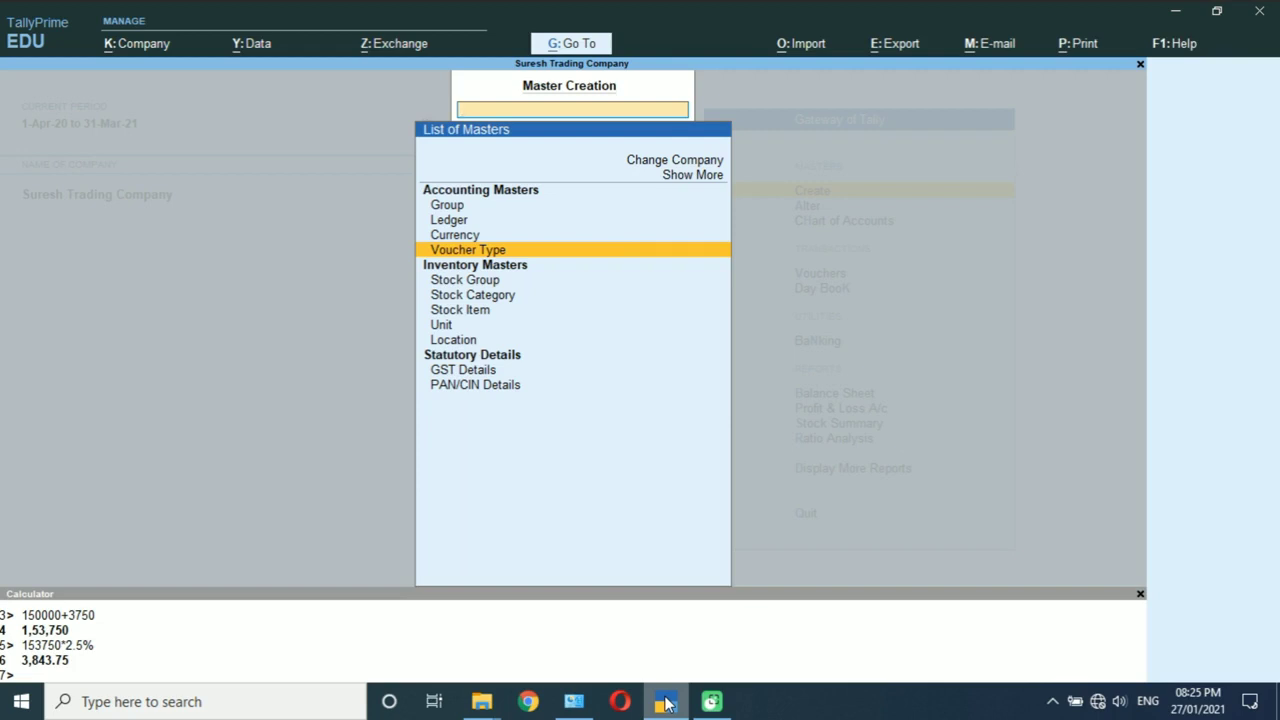
Step: Create a Purchase voucher type named 'Parchi Book (J Form)' with abbreviation Purc
{"action": "key", "text": "Return"}
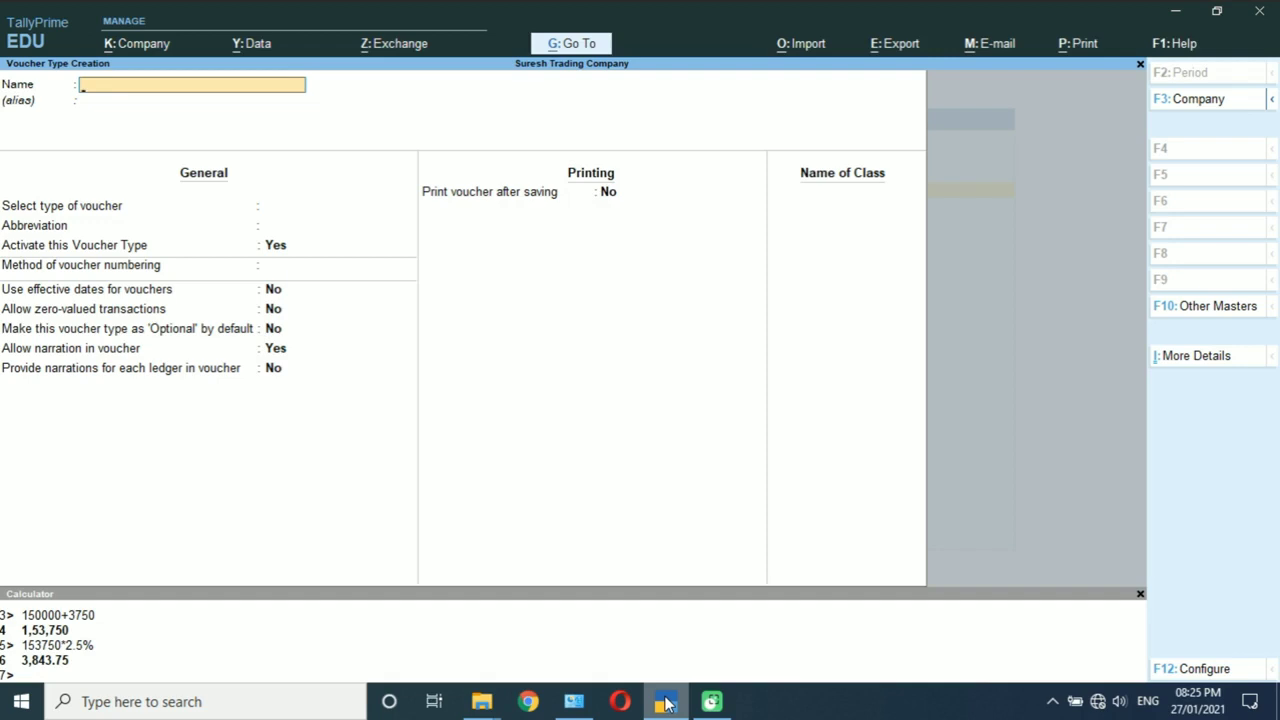
{"action": "type", "text": "Parchi Book (J form"}
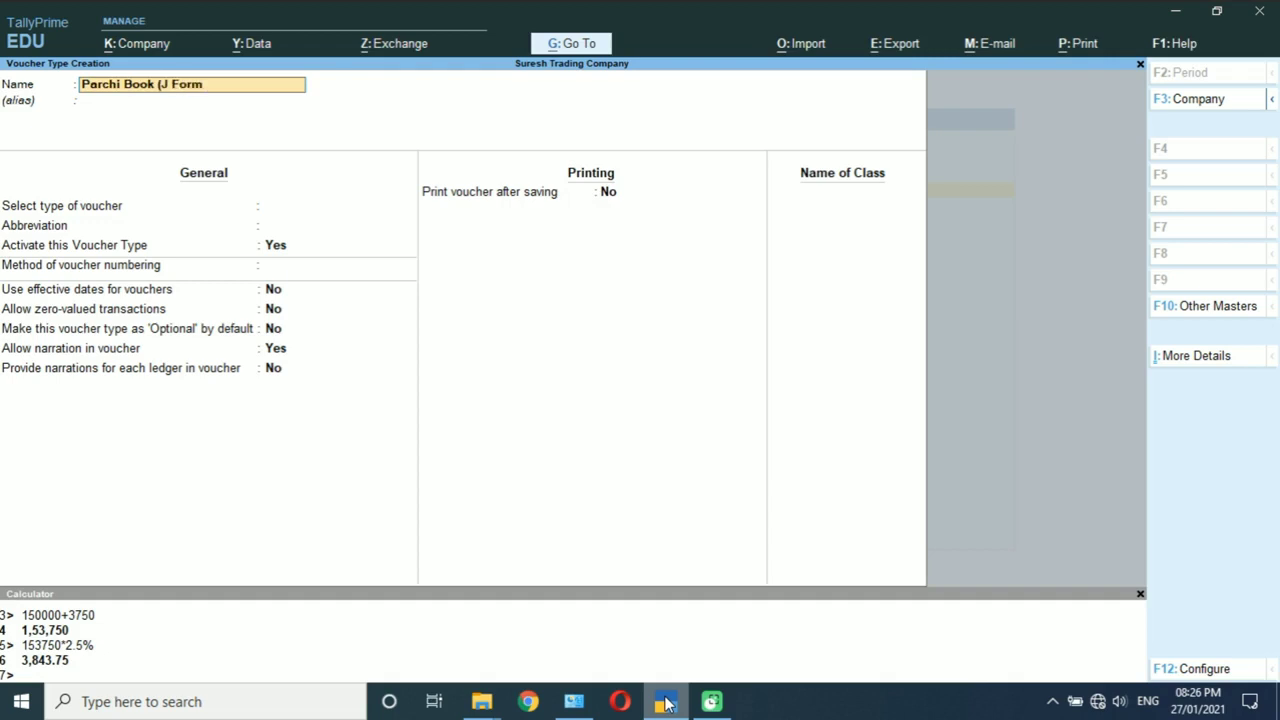
{"action": "type", "text": ")"}
{"action": "key", "text": "Return"}
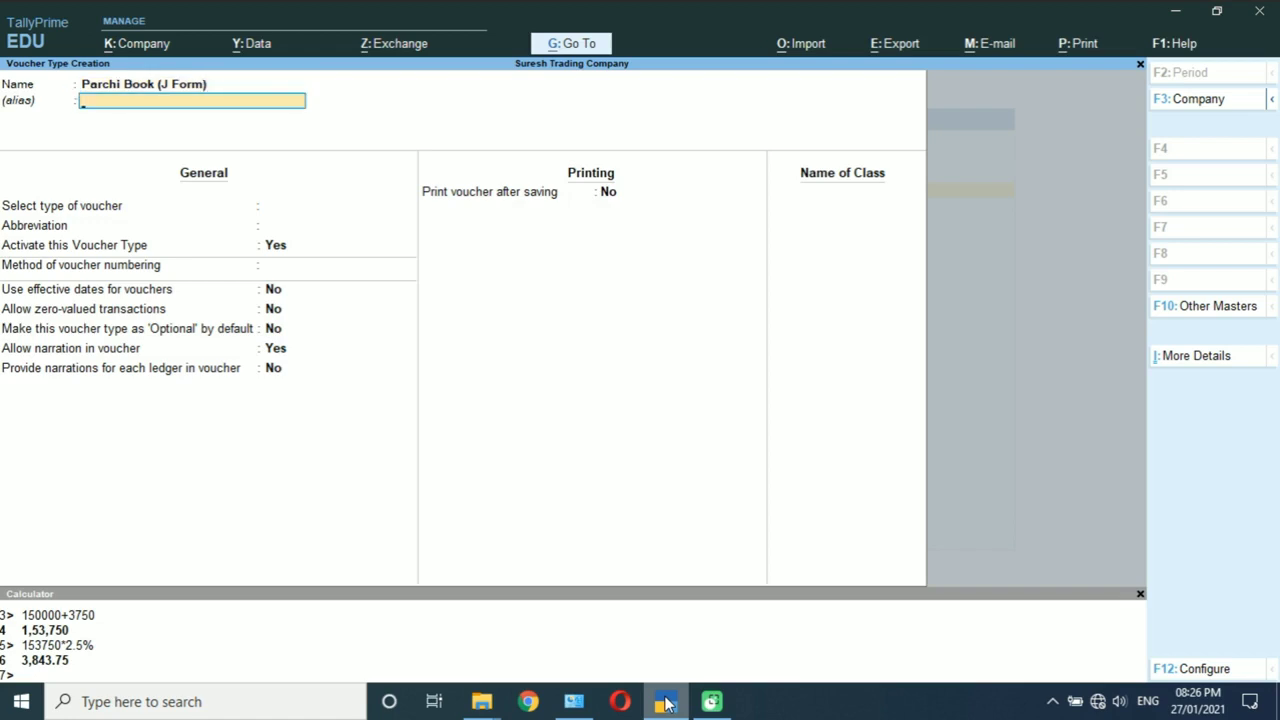
{"action": "key", "text": "Return"}
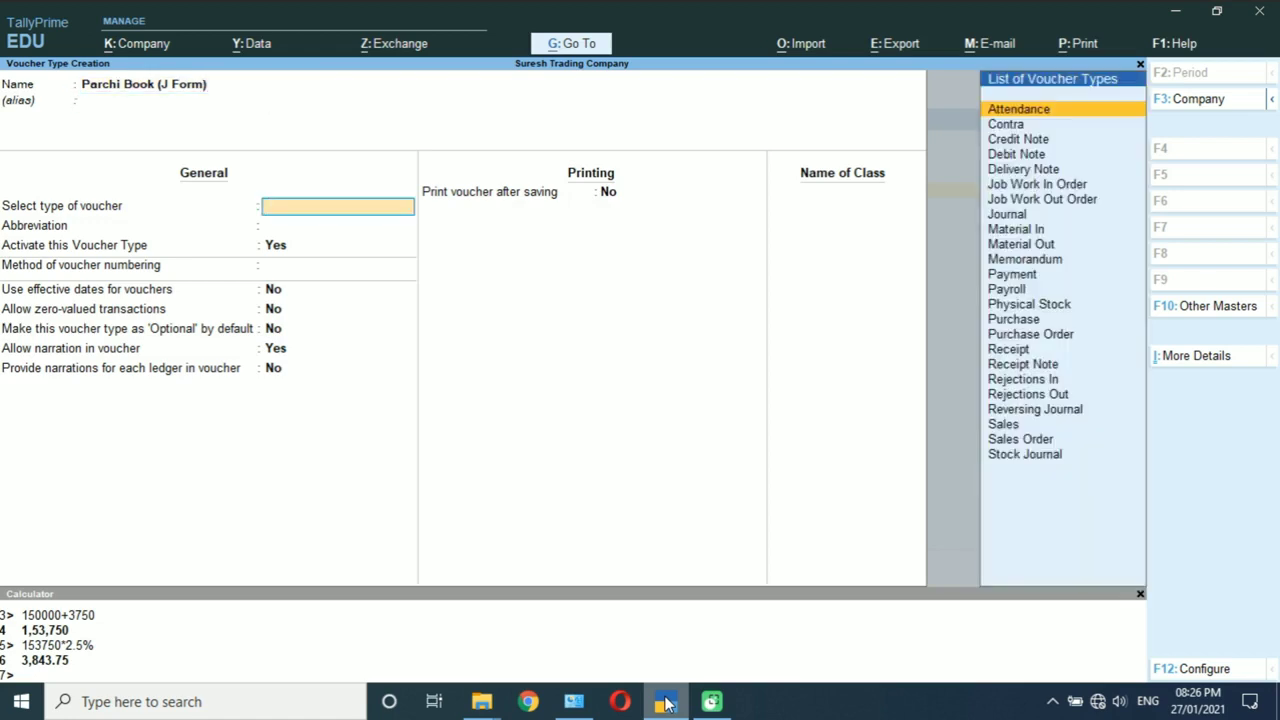
{"action": "type", "text": "Pu"}
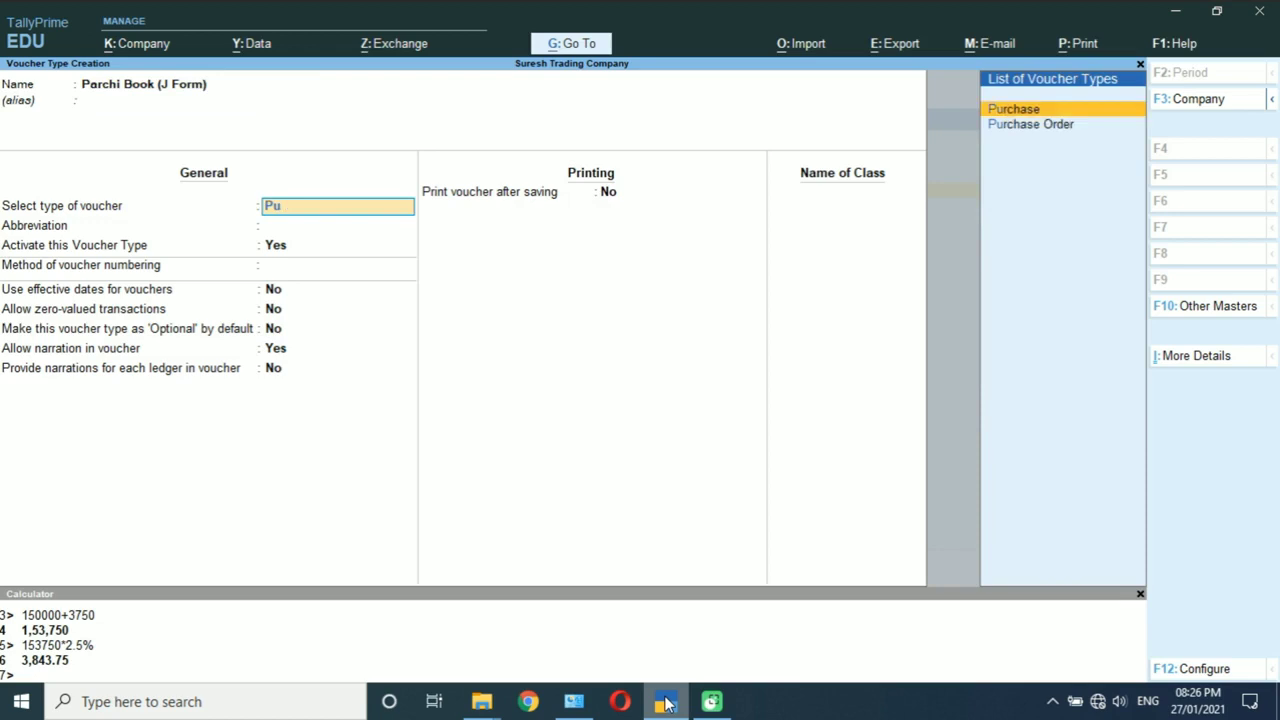
{"action": "key", "text": "Return"}
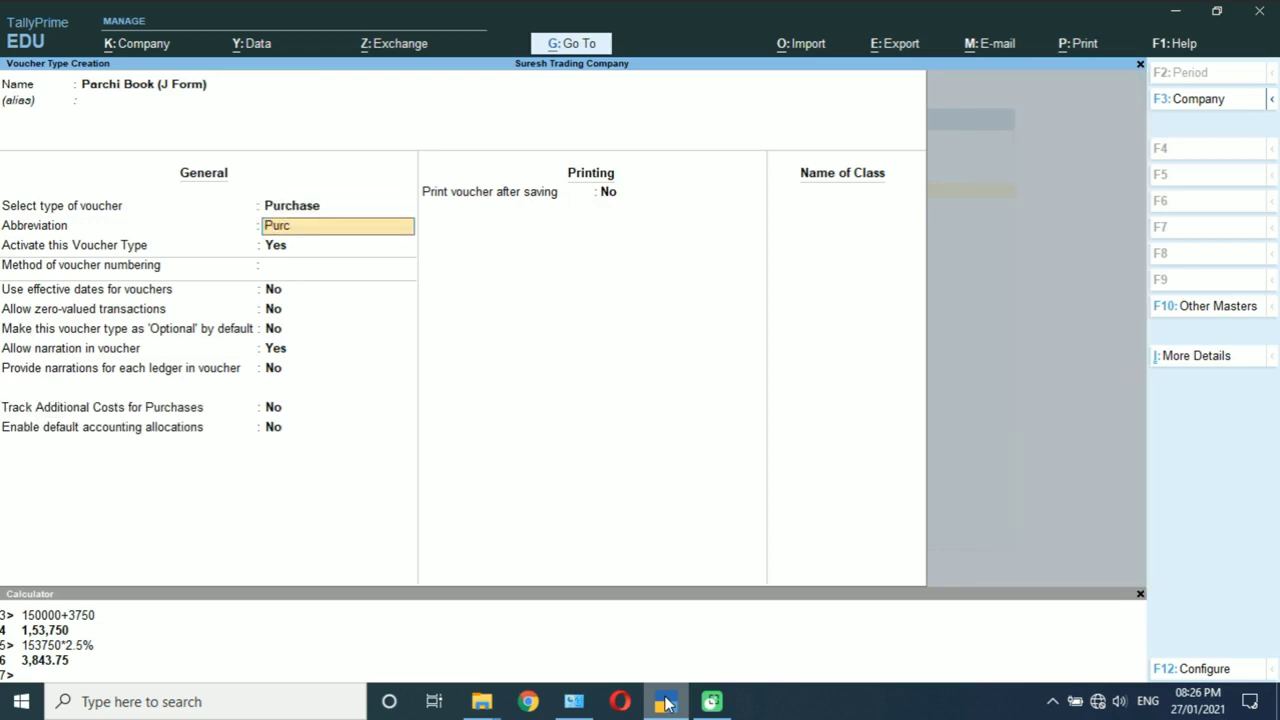
{"action": "key", "text": "Return"}
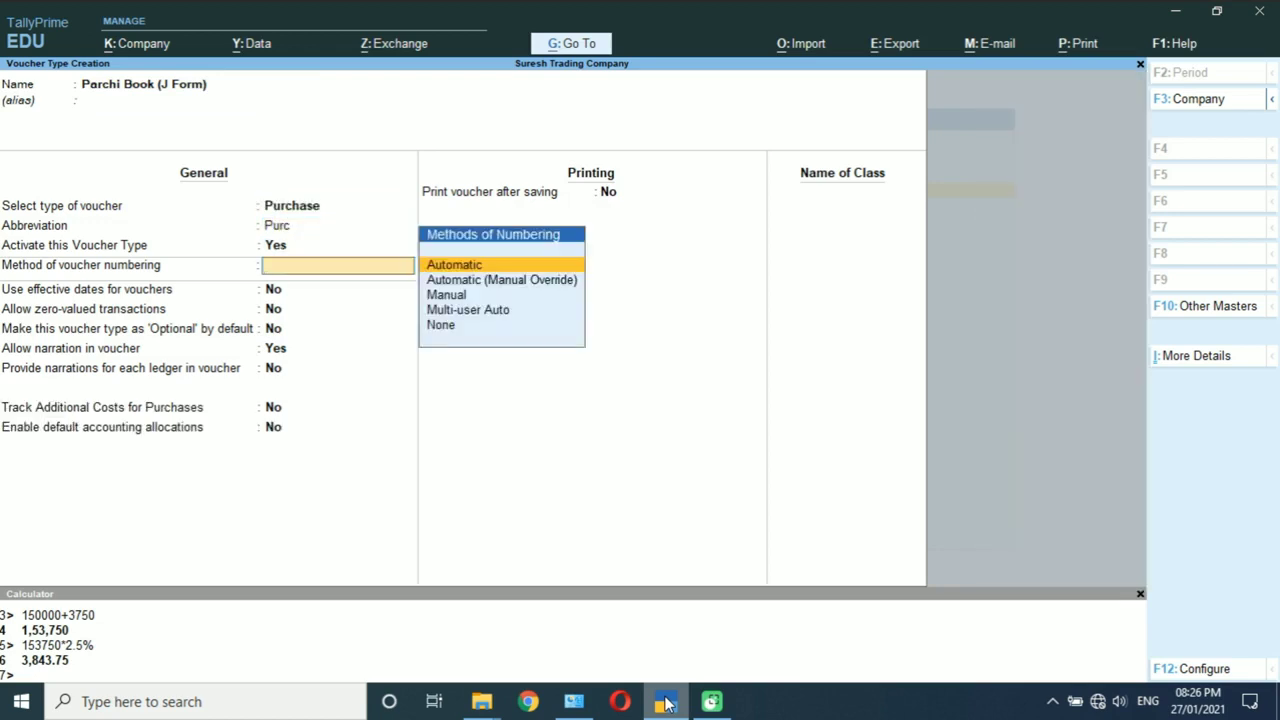
Step: Use automatic numbering and enable default accounting allocations with Set/Alter default entries
{"action": "key", "text": "Return"}
{"action": "key", "text": "Return"}
{"action": "key", "text": "Return"}
{"action": "key", "text": "Return"}
{"action": "key", "text": "Return"}
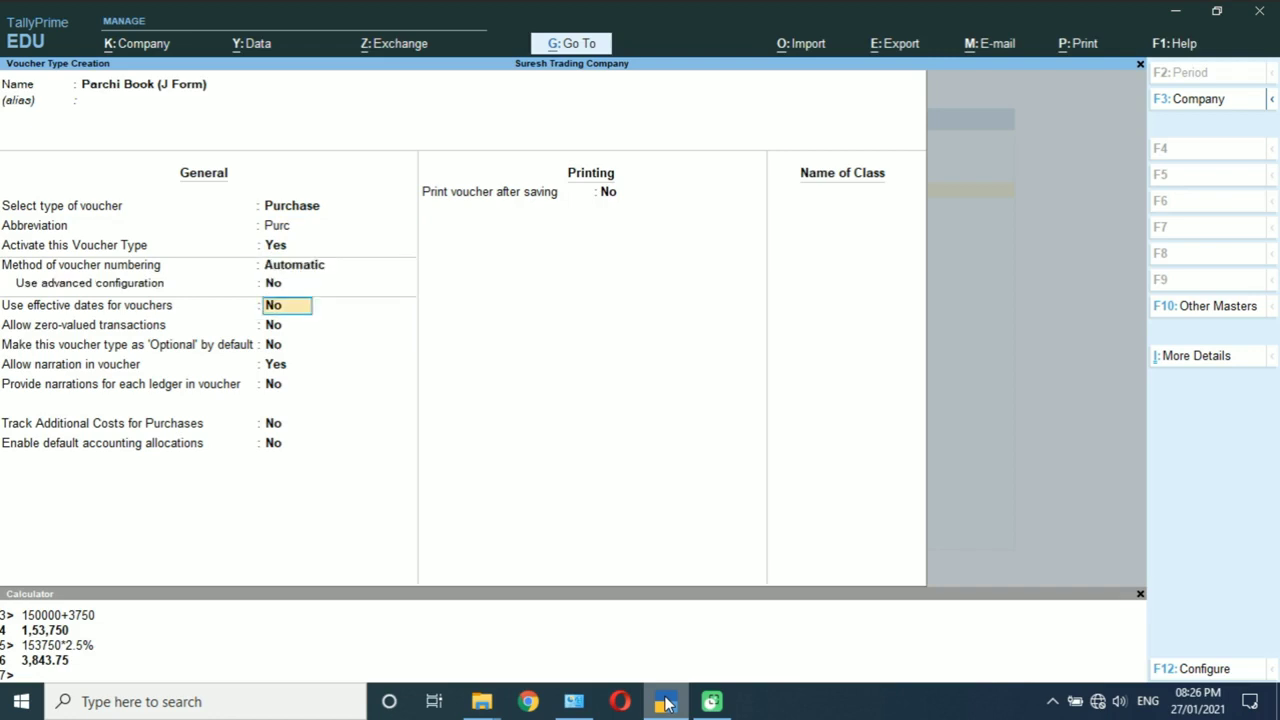
{"action": "key", "text": "Return"}
{"action": "key", "text": "Return"}
{"action": "key", "text": "Return"}
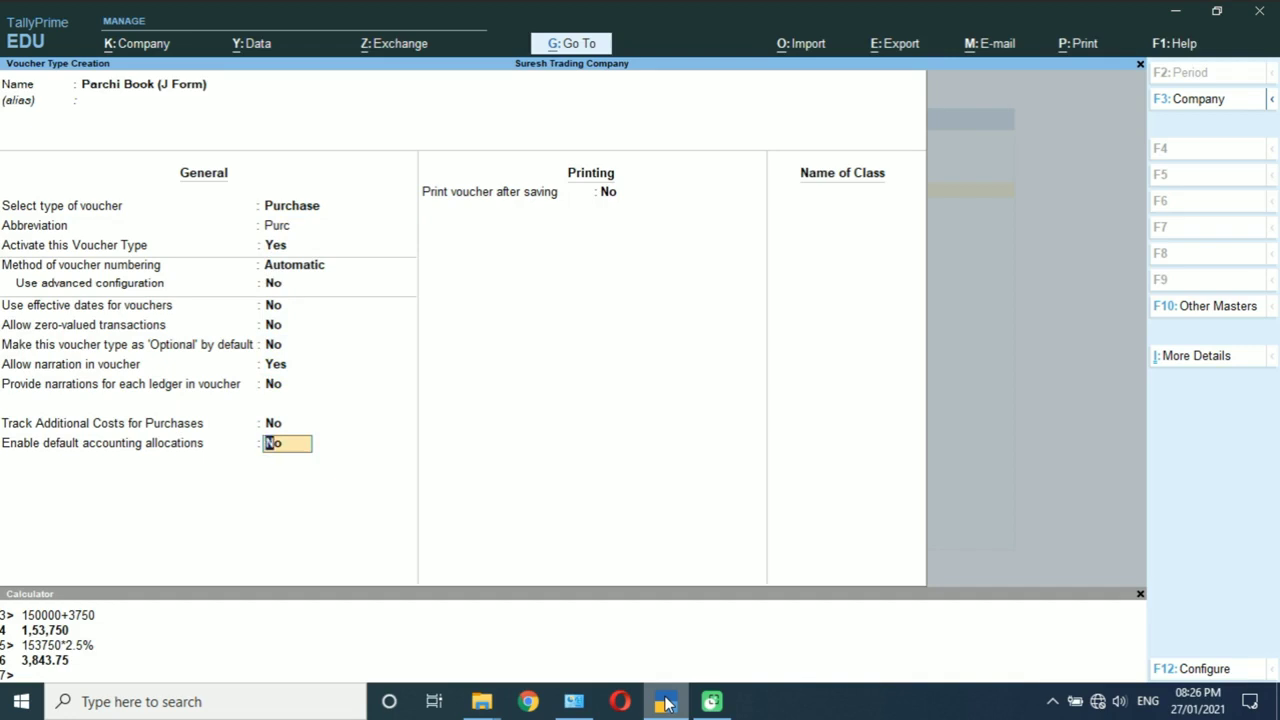
{"action": "type", "text": "y"}
{"action": "key", "text": "Return"}
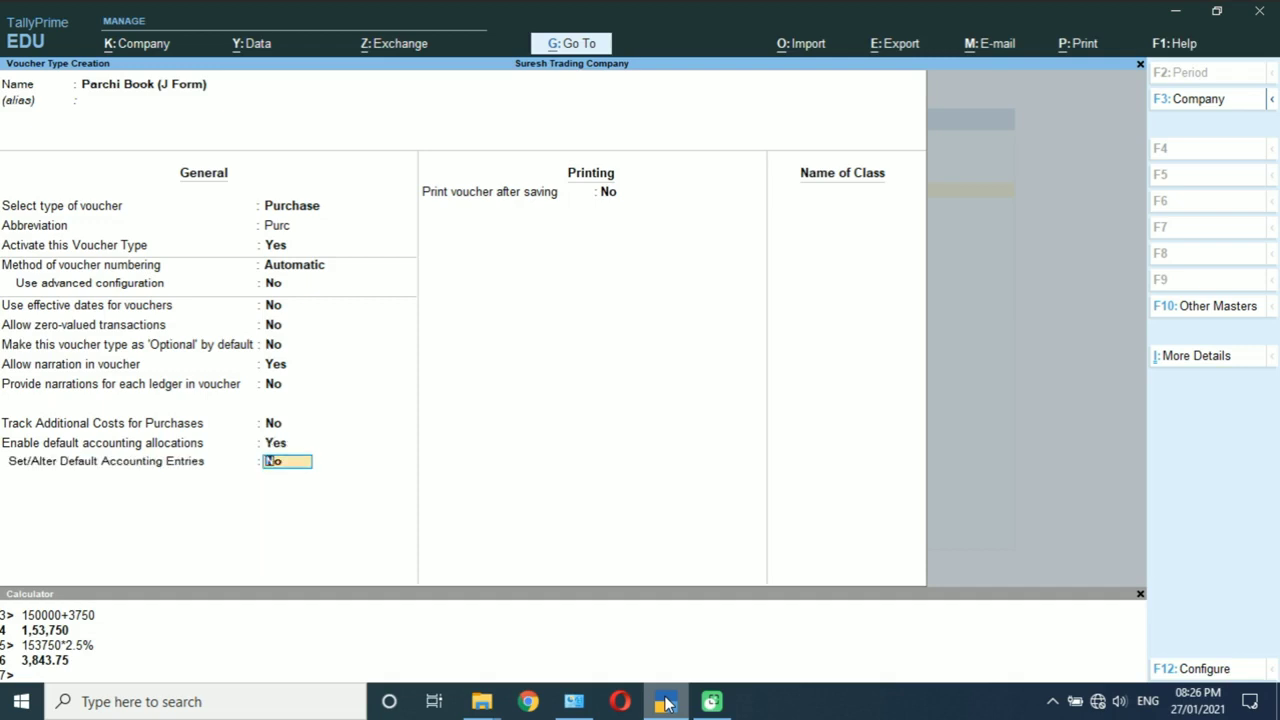
{"action": "type", "text": "y"}
{"action": "key", "text": "Return"}
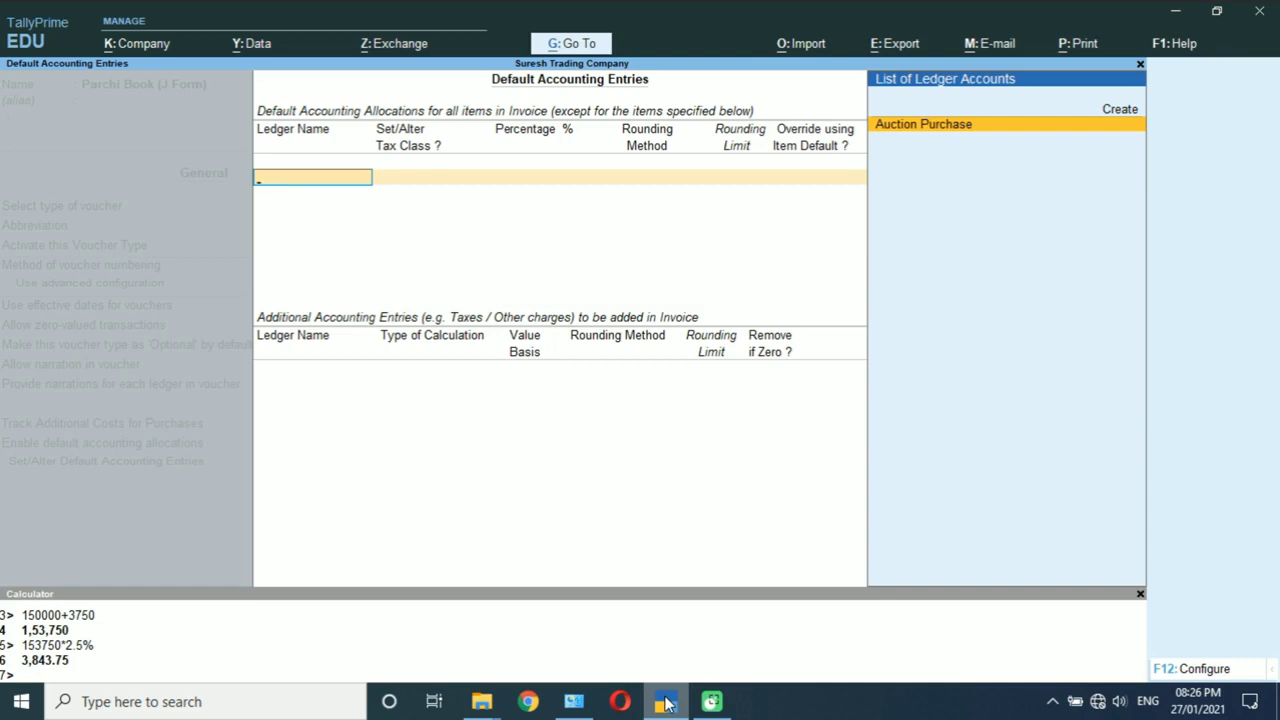
Step: Allocate Parchi Book 100% to Auction Purchase and add Labour / Dhanka as a charge
{"action": "key", "text": "Return"}
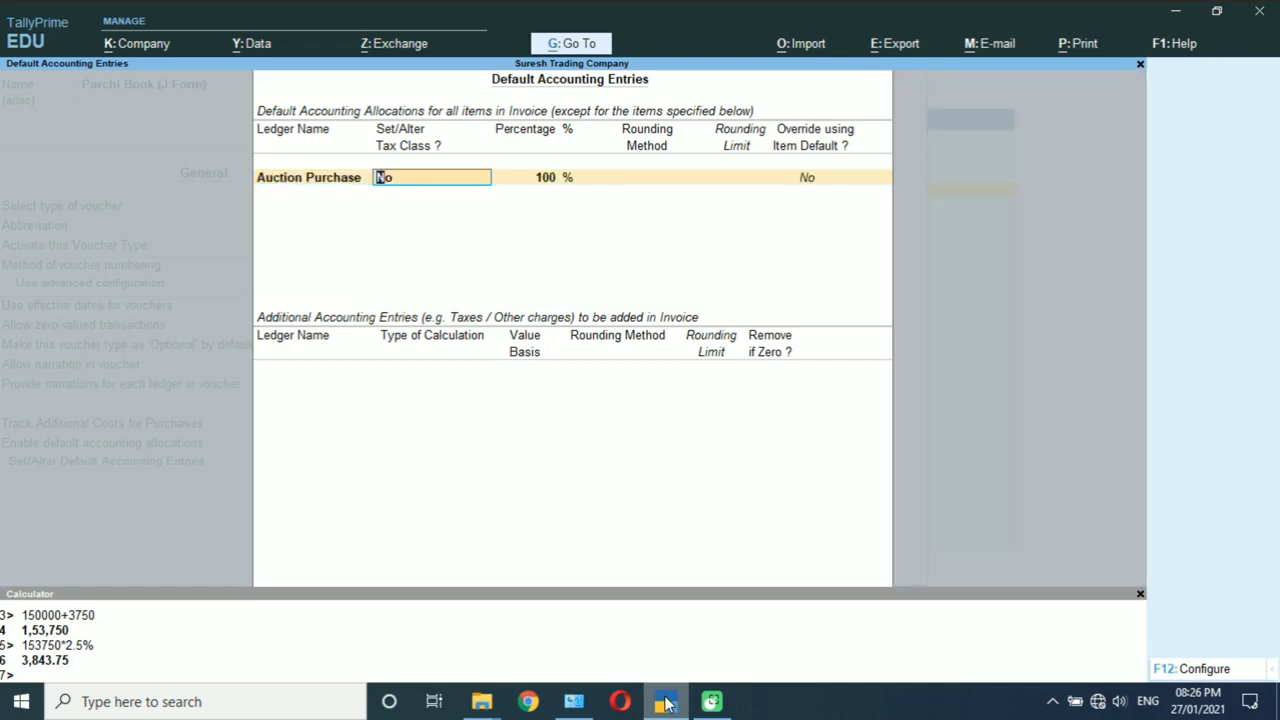
{"action": "key", "text": "Return"}
{"action": "key", "text": "Return"}
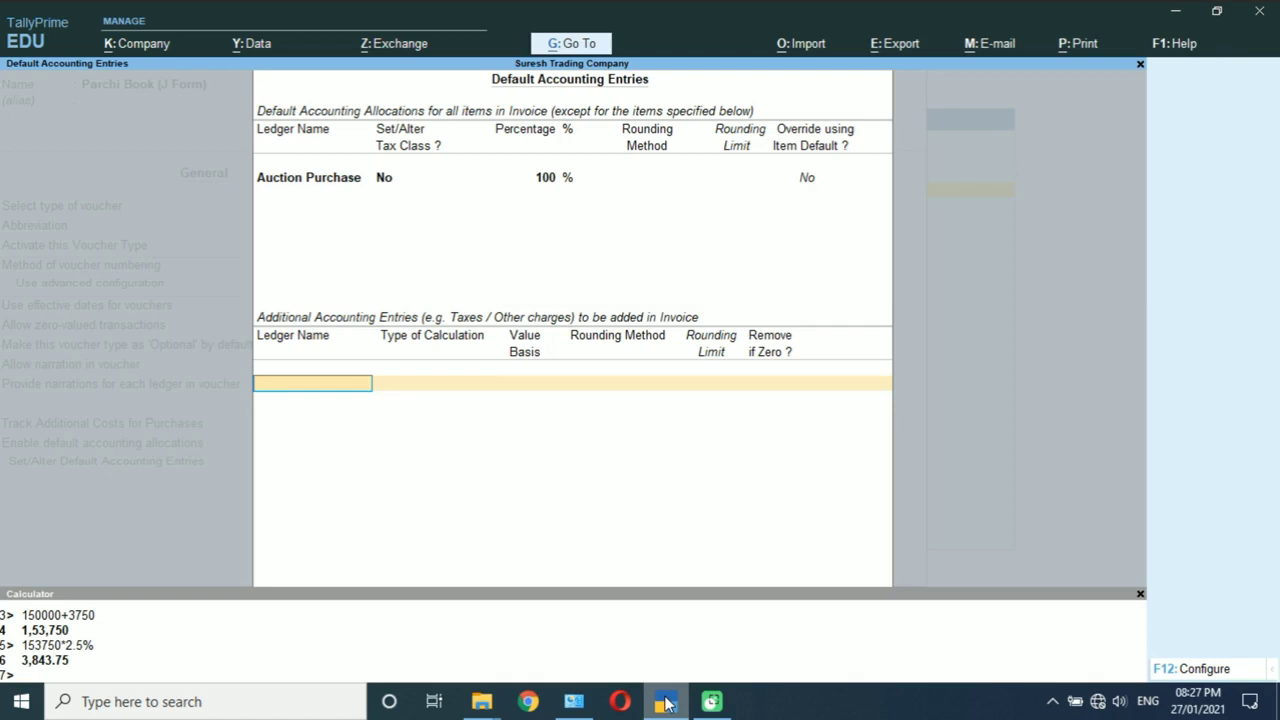
{"action": "type", "text": "Dh"}
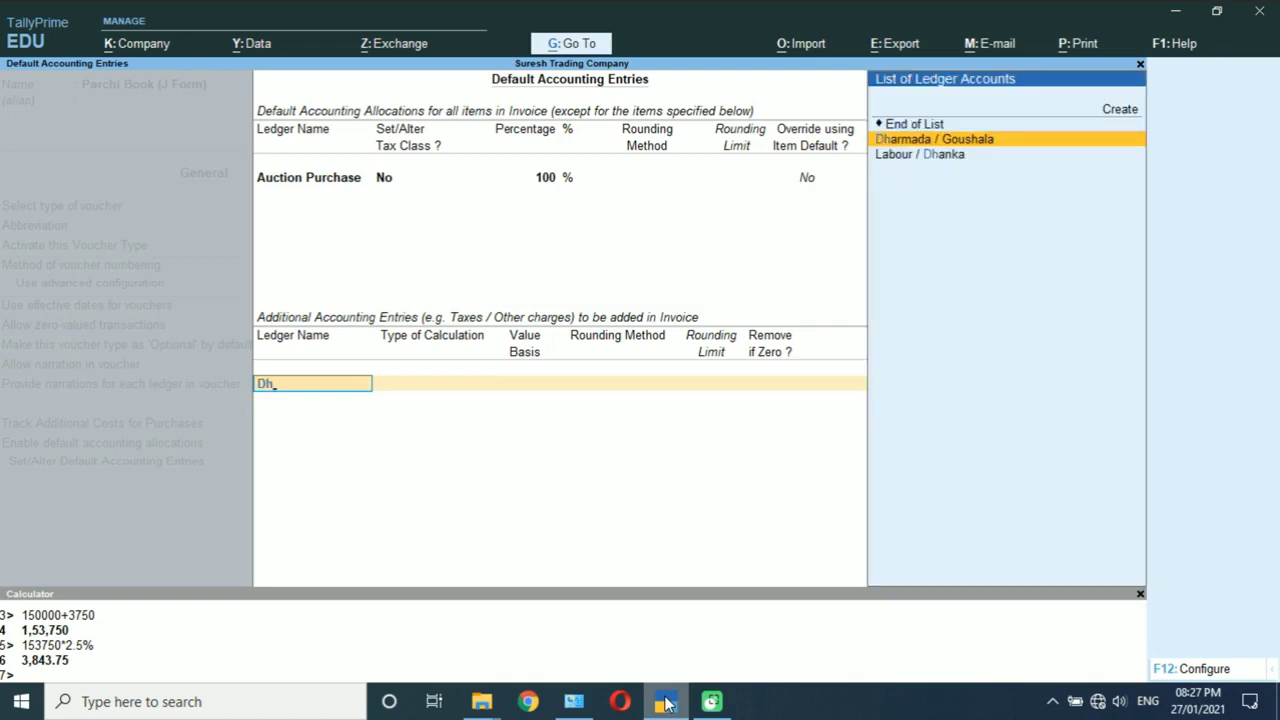
{"action": "key", "text": "Down"}
{"action": "key", "text": "Return"}
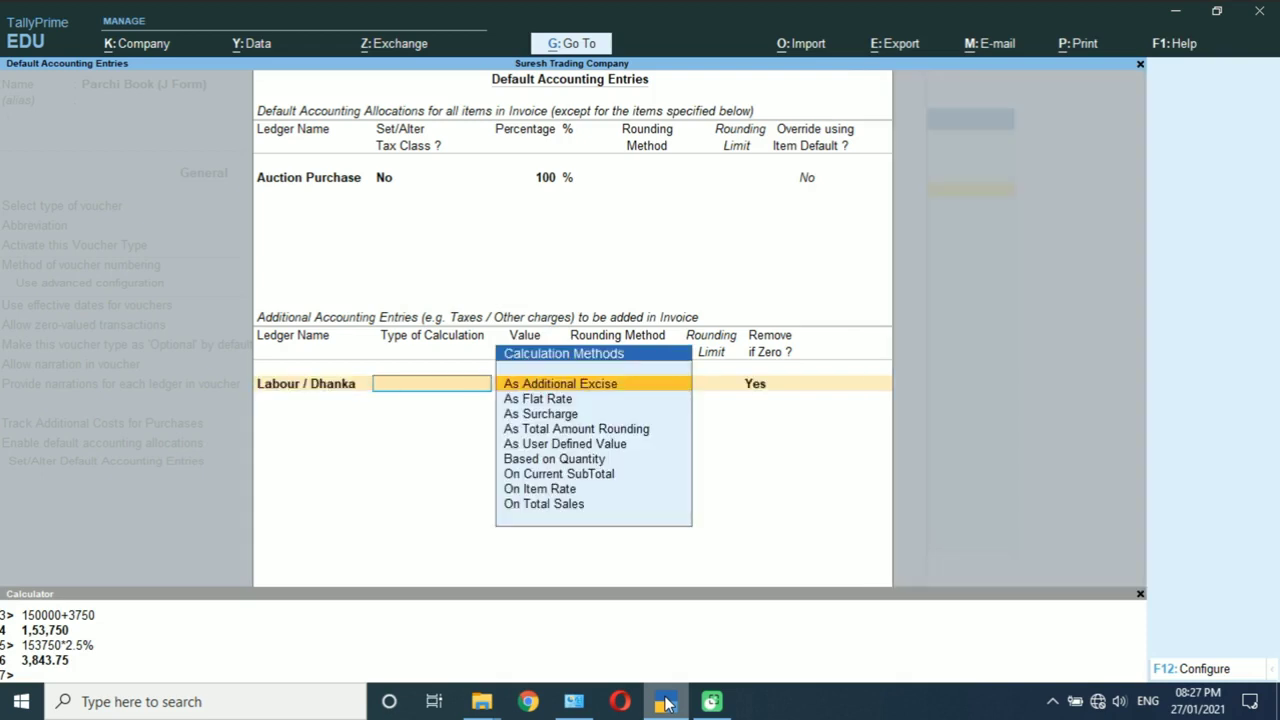
Step: Charge Labour / Dhanka at .50% on total sales with no rounding
{"action": "key", "text": "End"}
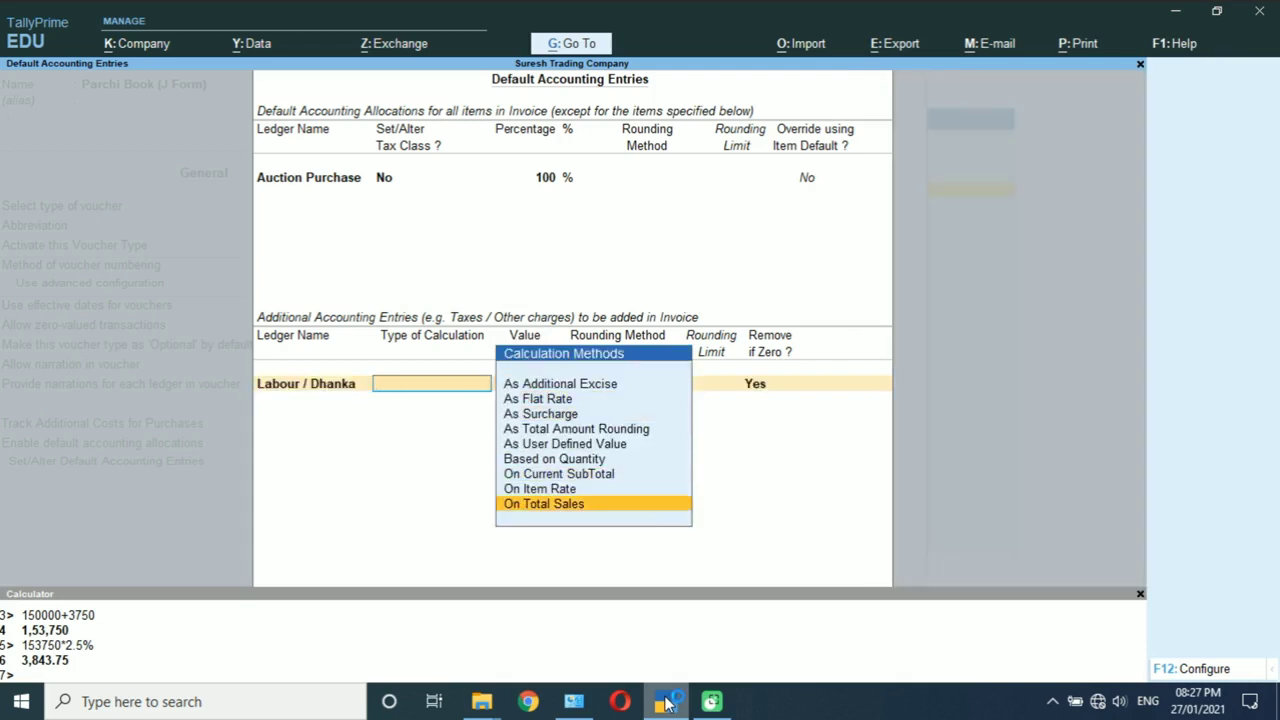
{"action": "key", "text": "Return"}
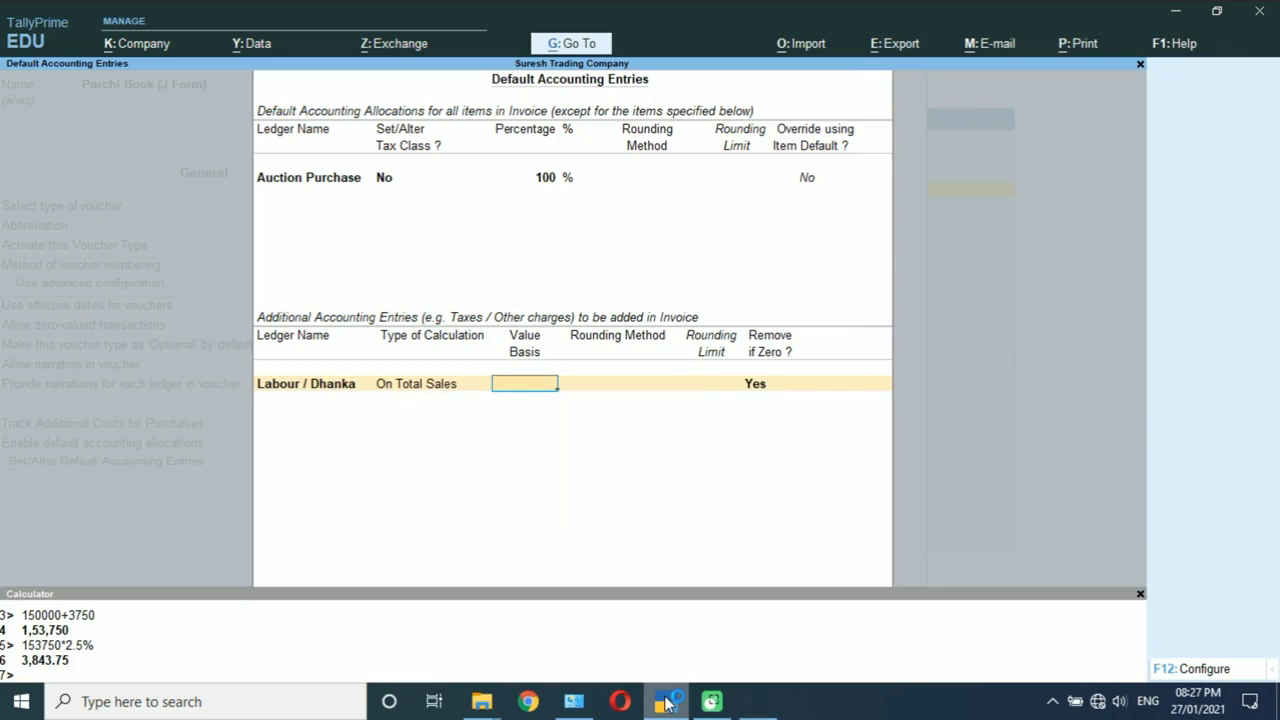
{"action": "type", "text": ".50"}
{"action": "type", "text": "%"}
{"action": "key", "text": "Return"}
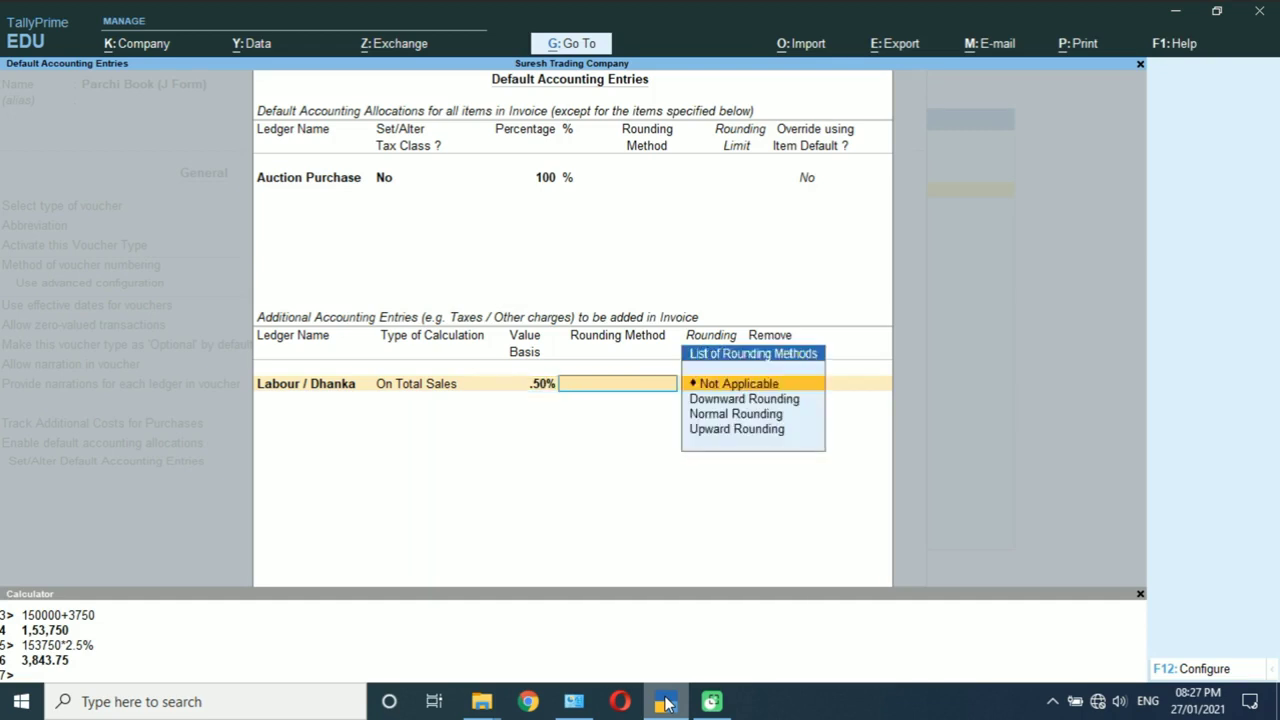
{"action": "key", "text": "Return"}
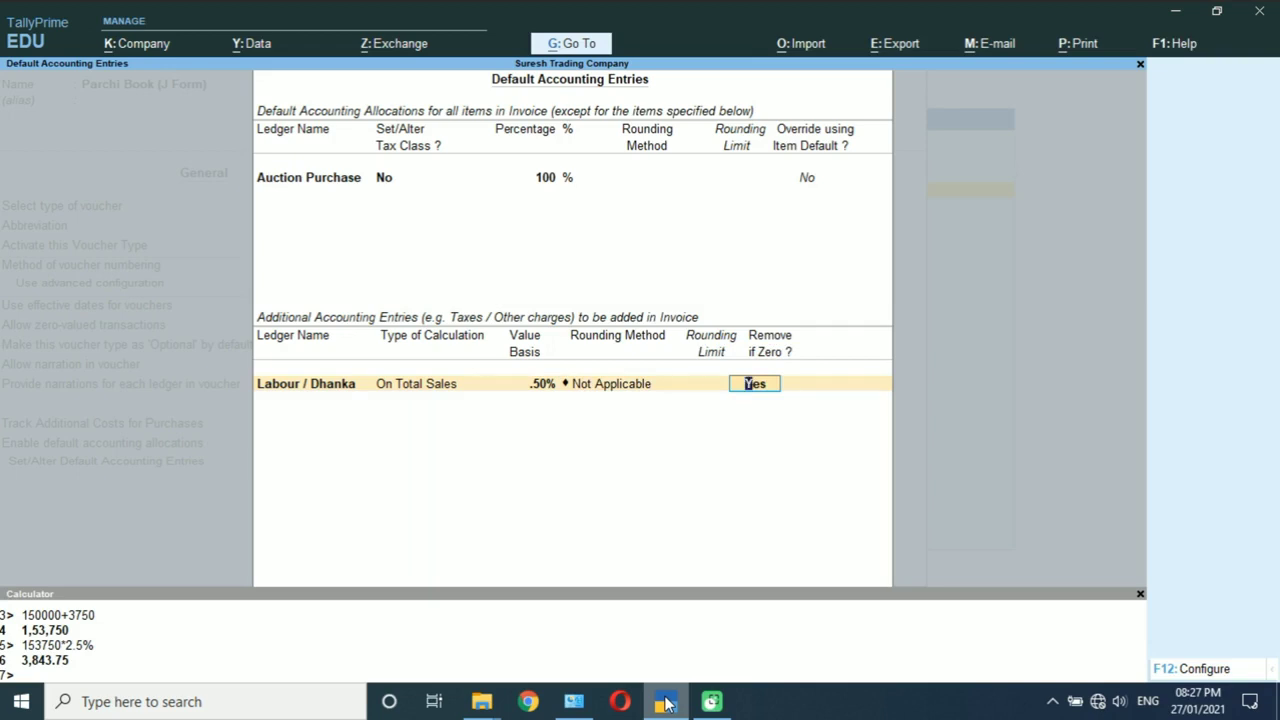
{"action": "key", "text": "Return"}
{"action": "key", "text": "Return"}
{"action": "key", "text": "Return"}
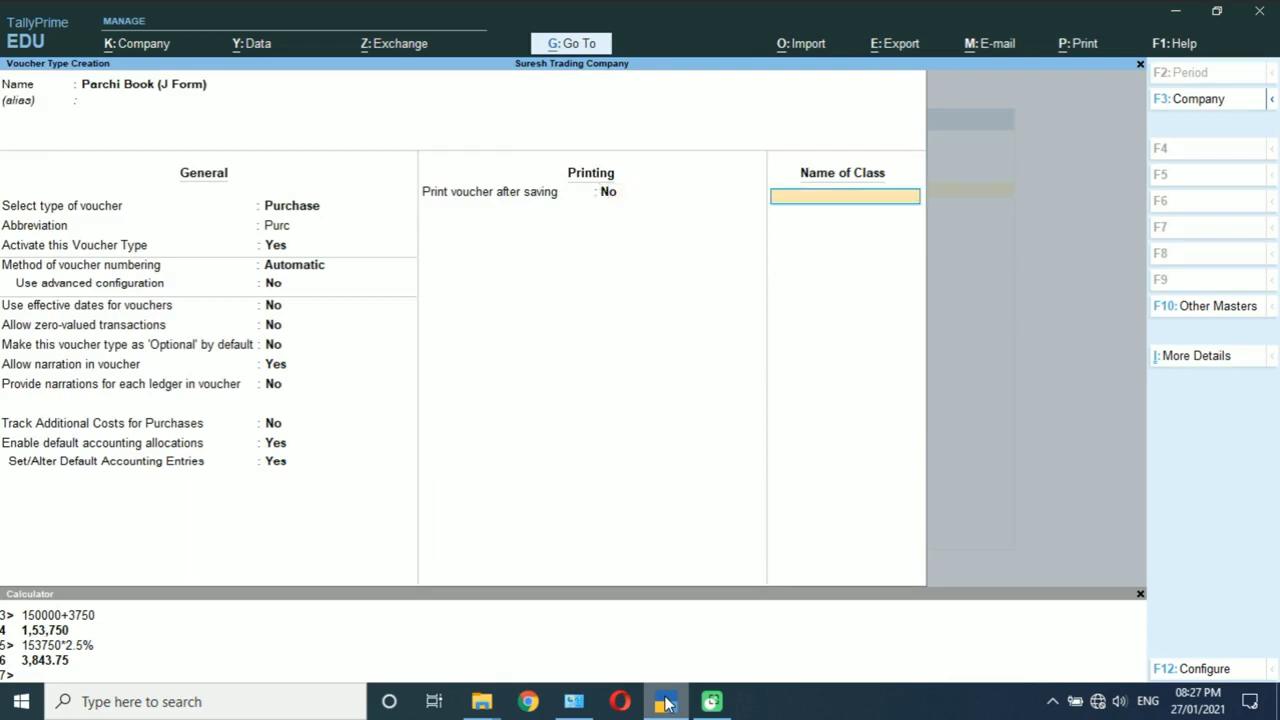
{"action": "key", "text": "Return"}
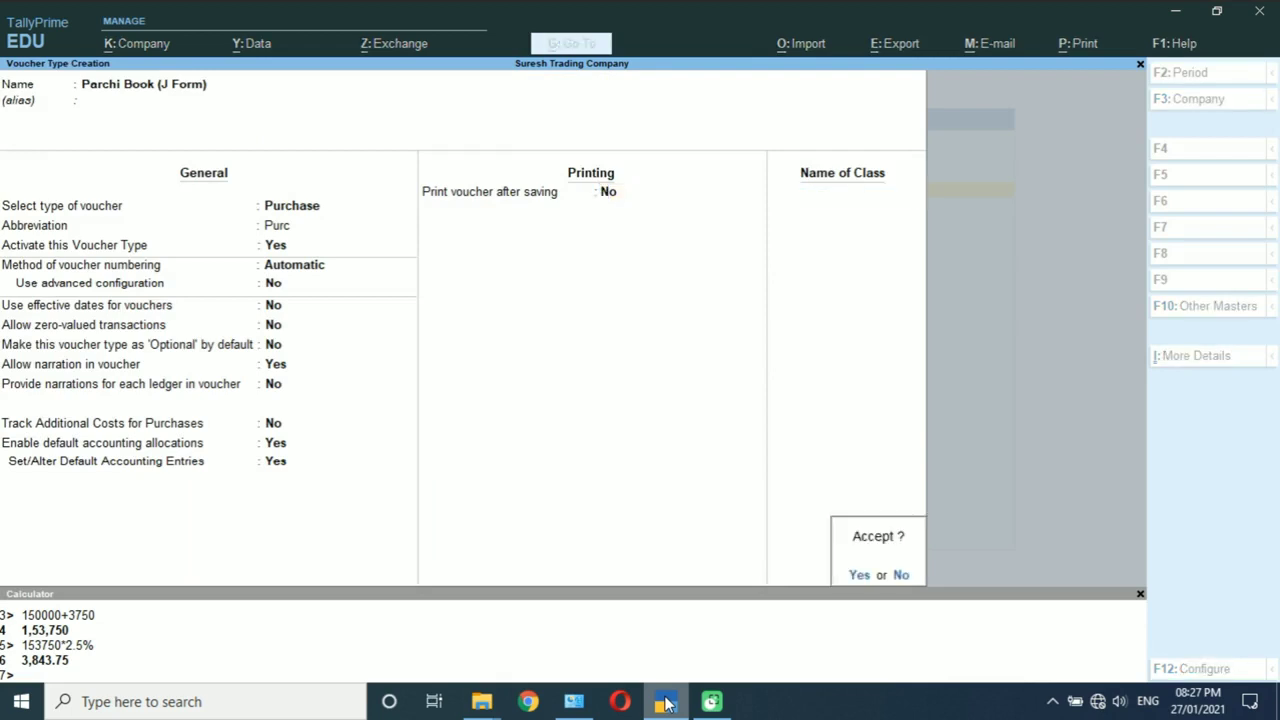
Step: Save Parchi Book (J Form) and name a new voucher type 'I Form (Gst Invoice)'
{"action": "key", "text": "Return"}
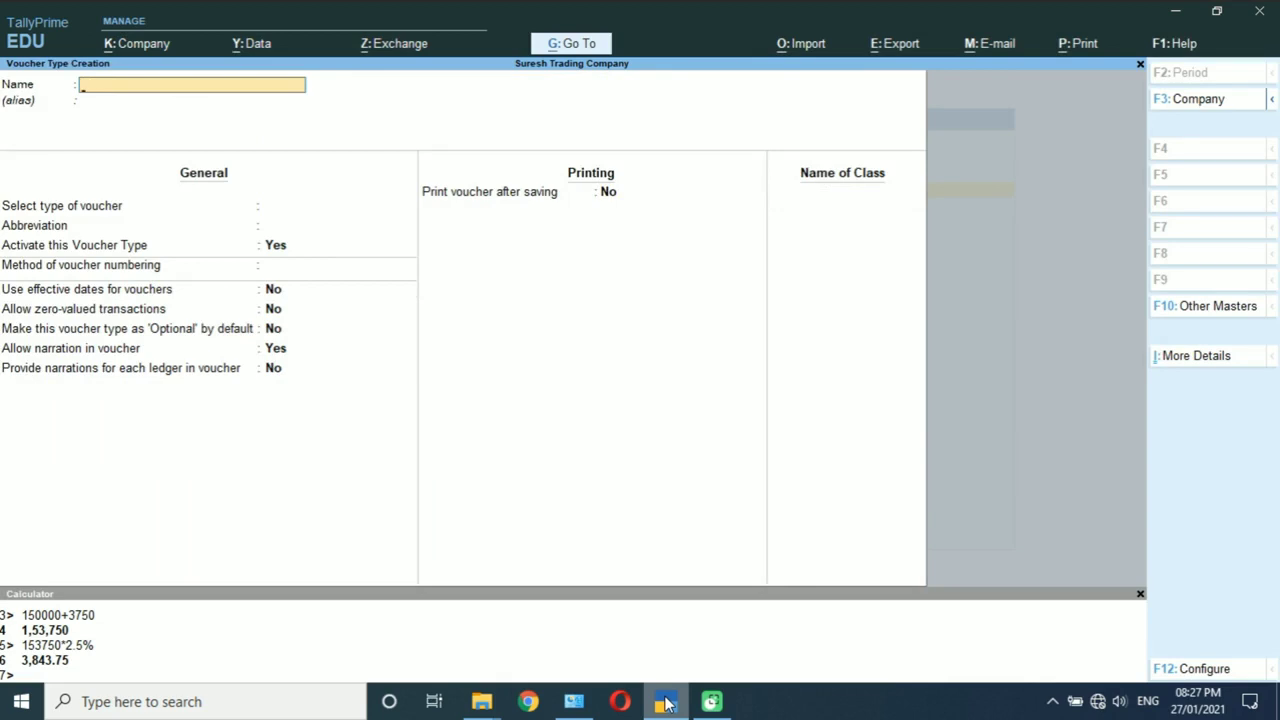
{"action": "type", "text": "Auction"}
{"action": "key", "text": "BackSpace"}
{"action": "key", "text": "BackSpace"}
{"action": "key", "text": "BackSpace"}
{"action": "key", "text": "BackSpace"}
{"action": "key", "text": "BackSpace"}
{"action": "key", "text": "BackSpace"}
{"action": "key", "text": "BackSpace"}
{"action": "type", "text": "If"}
{"action": "key", "text": "BackSpace"}
{"action": "type", "text": "form (Gst invoice)"}
{"action": "key", "text": "Return"}
{"action": "key", "text": "Return"}
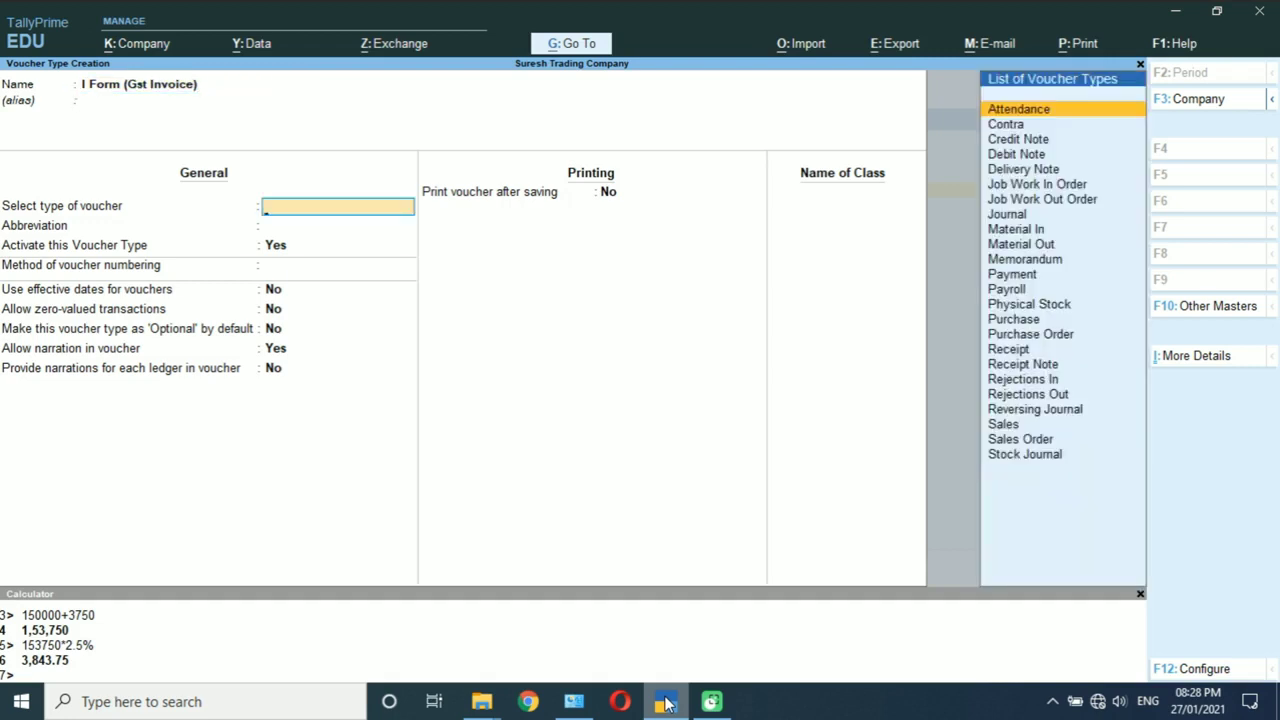
Step: Make I Form (Gst Invoice) a Sales type, abbreviation Sale, automatic numbering, default allocations enabled
{"action": "type", "text": "Sa"}
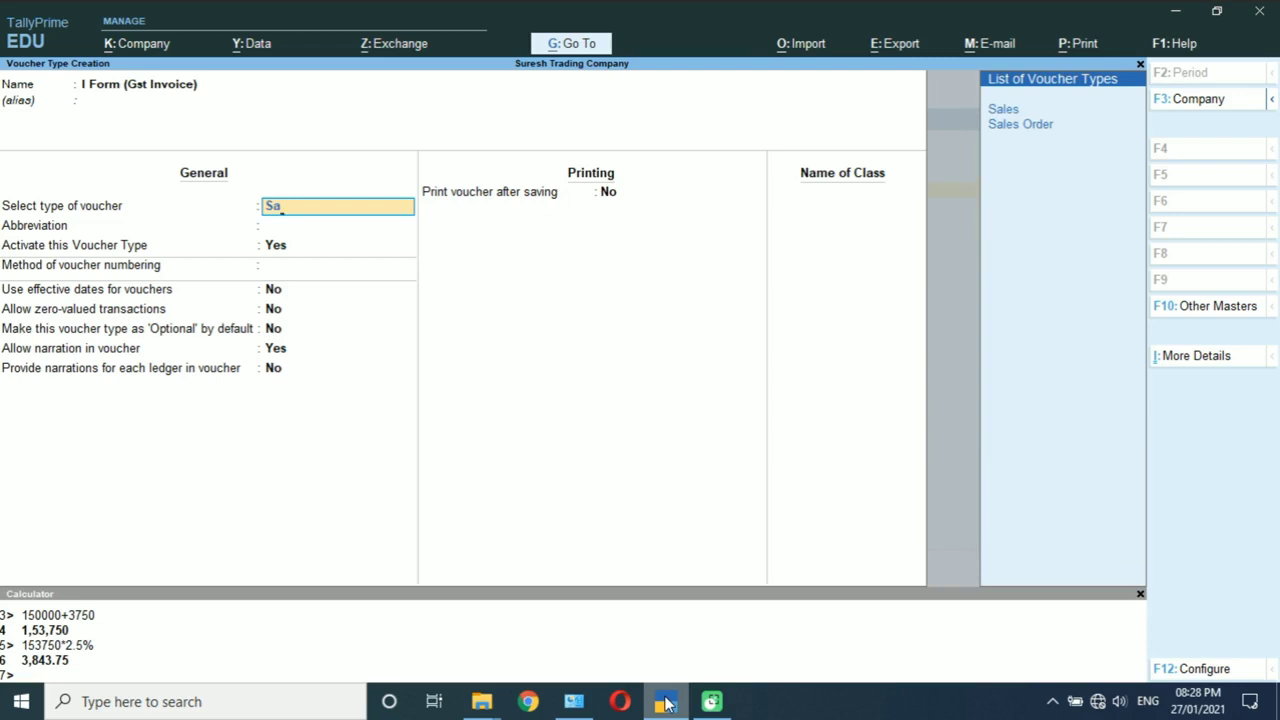
{"action": "key", "text": "Return"}
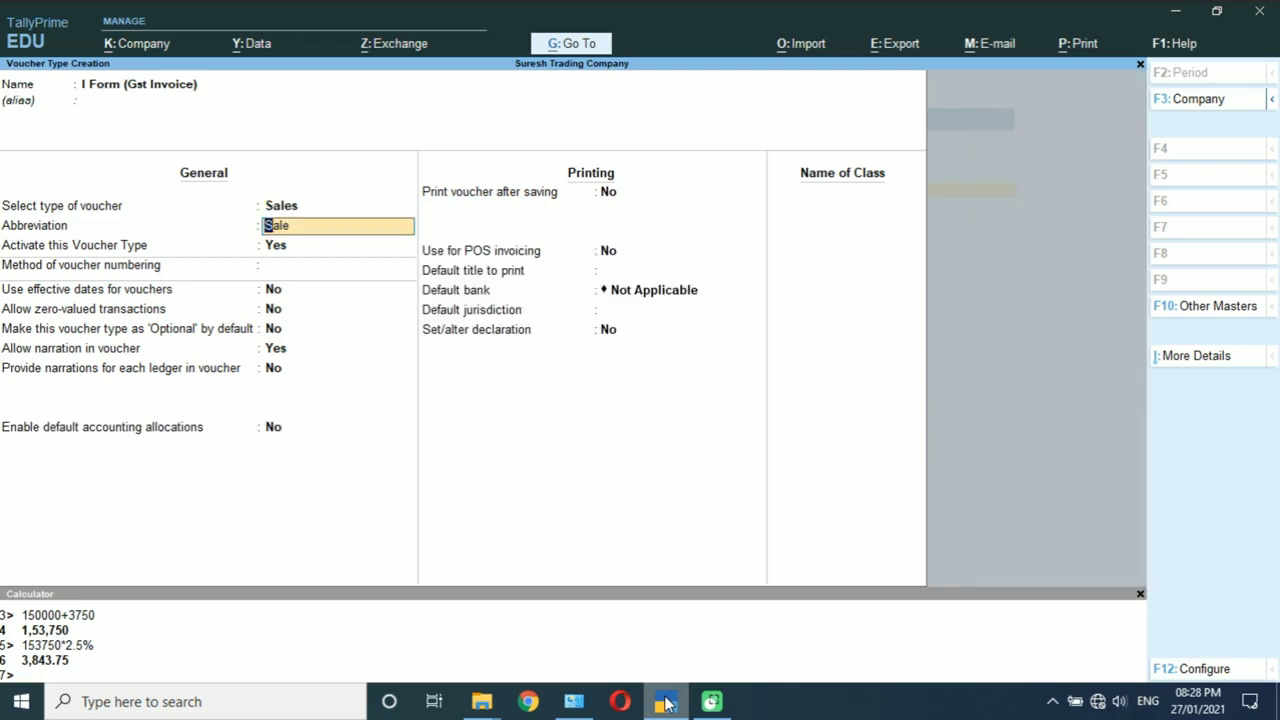
{"action": "key", "text": "Return"}
{"action": "key", "text": "Return"}
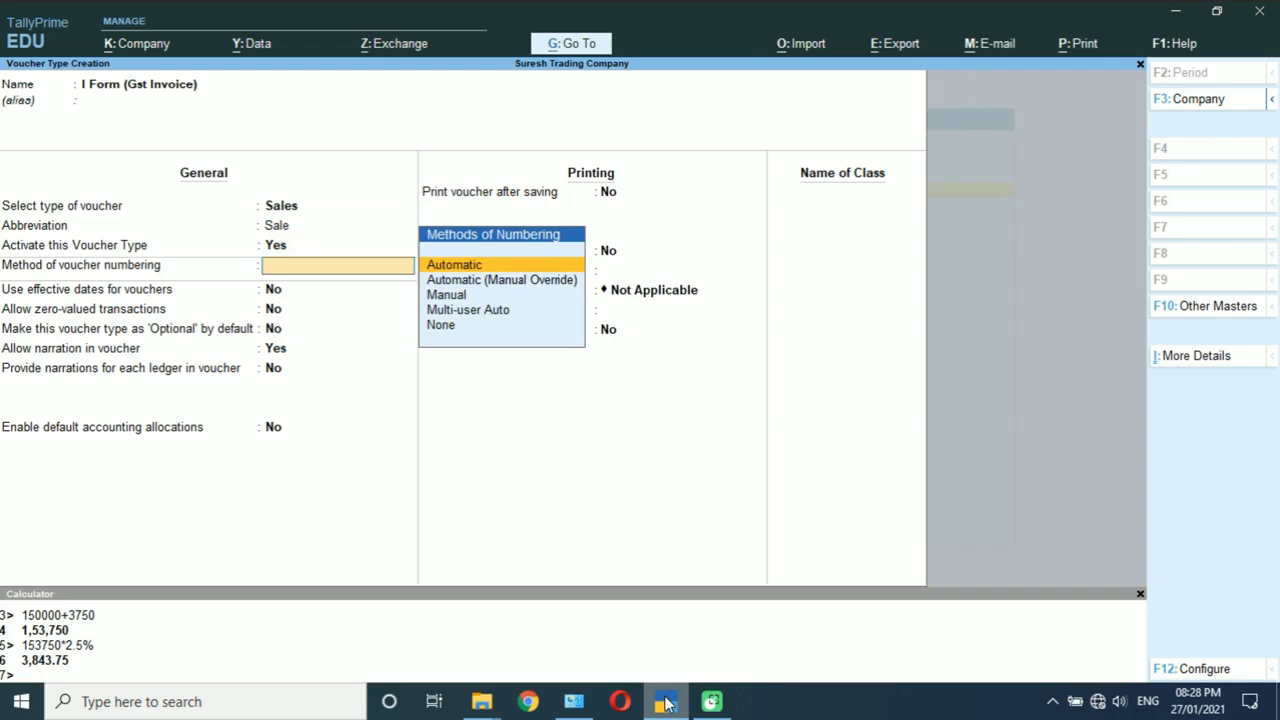
{"action": "key", "text": "Return"}
{"action": "key", "text": "Return"}
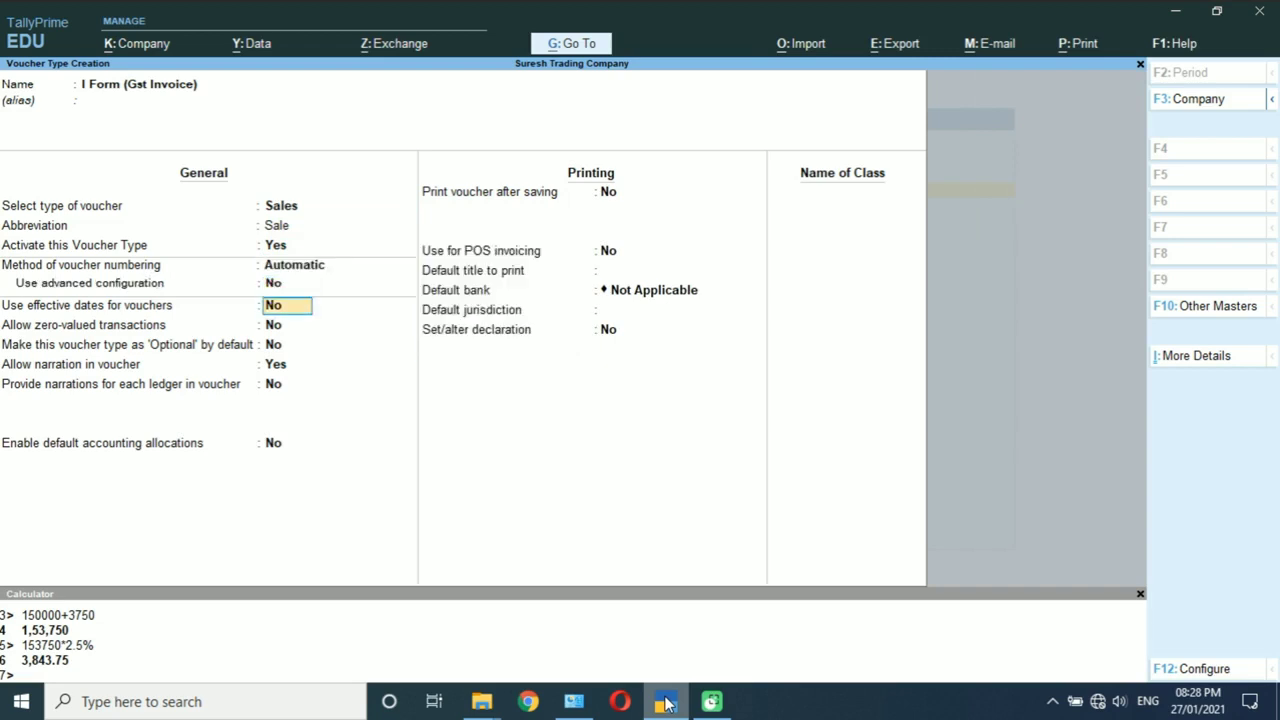
{"action": "key", "text": "Return"}
{"action": "key", "text": "Return"}
{"action": "key", "text": "Return"}
{"action": "key", "text": "Return"}
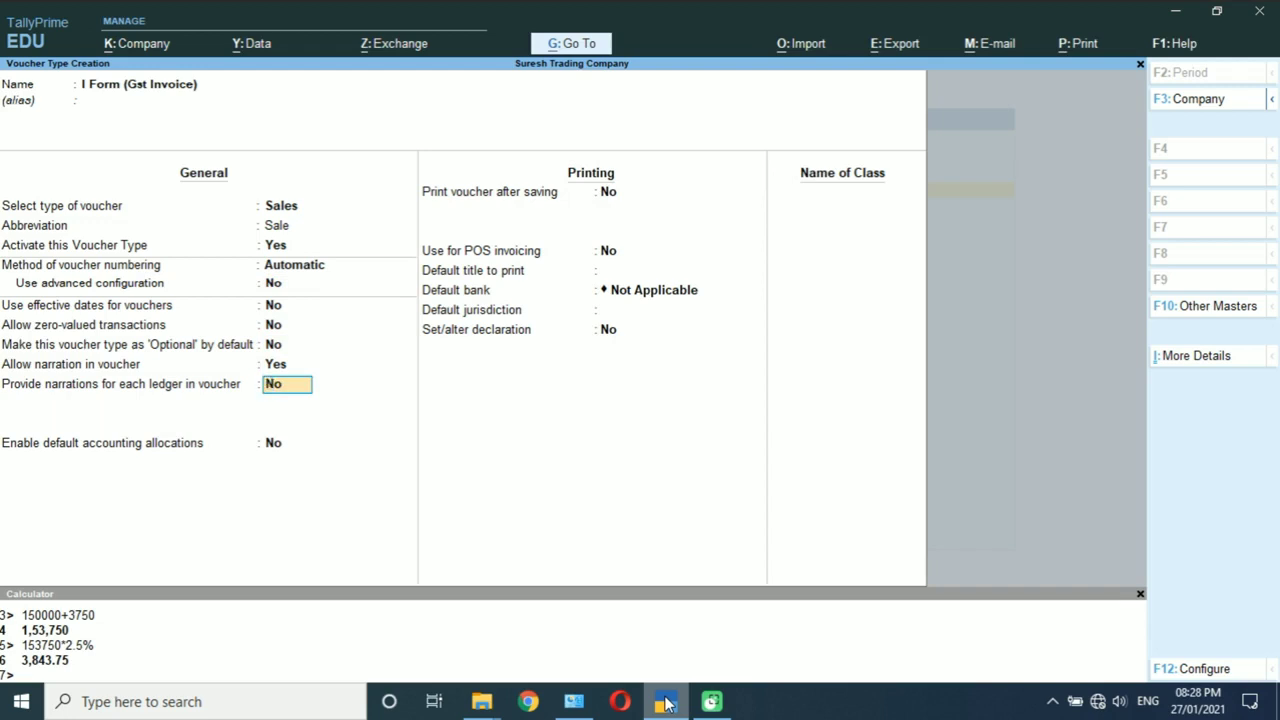
{"action": "key", "text": "Return"}
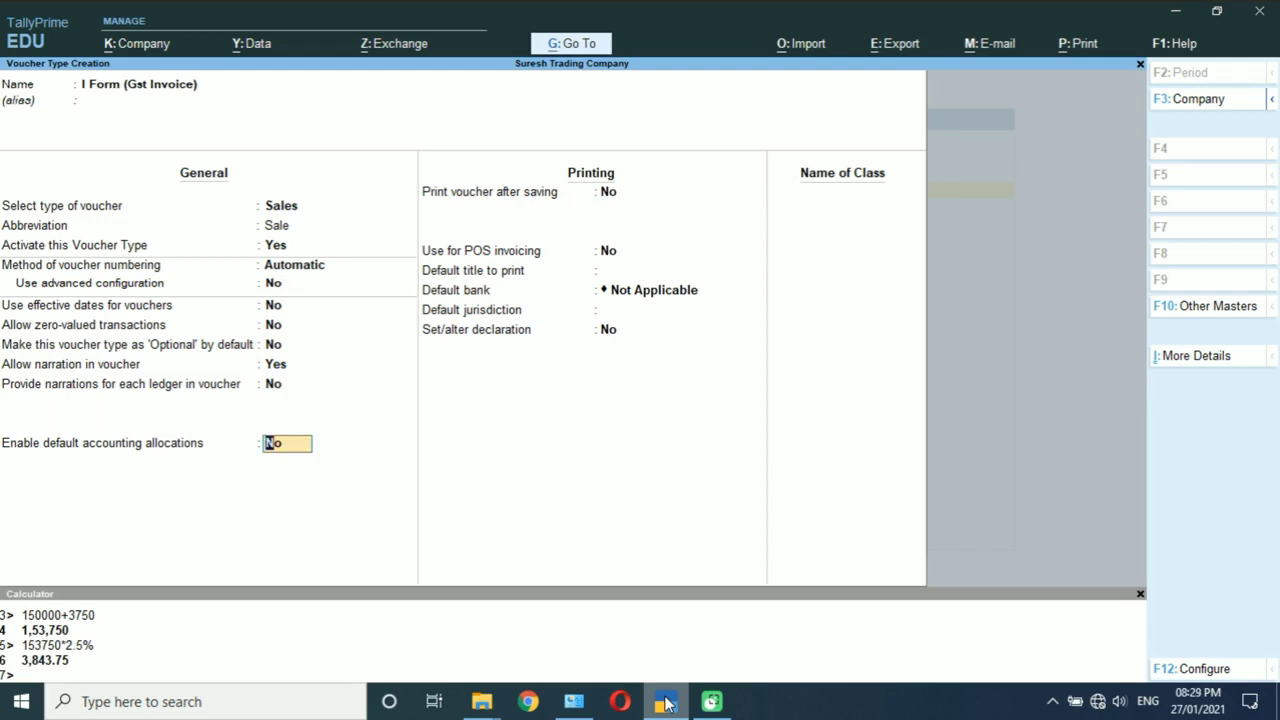
{"action": "type", "text": "y"}
{"action": "key", "text": "Return"}
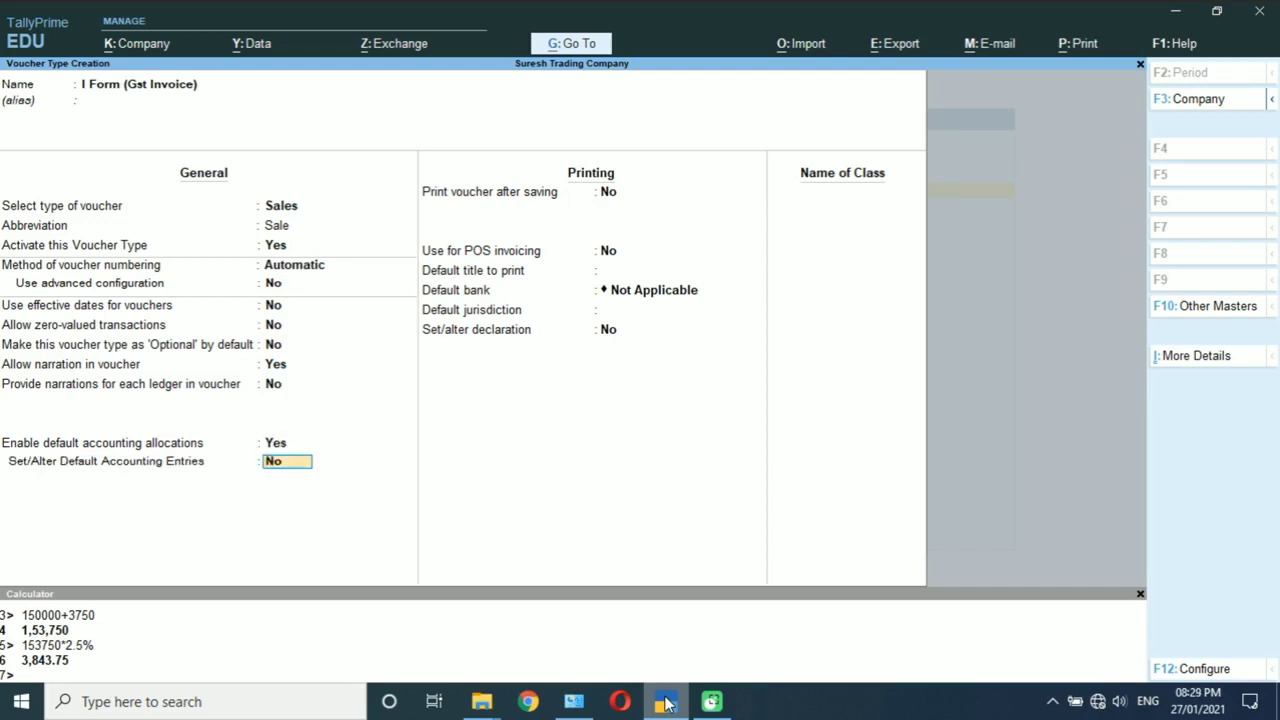
{"action": "type", "text": "y"}
{"action": "key", "text": "Return"}
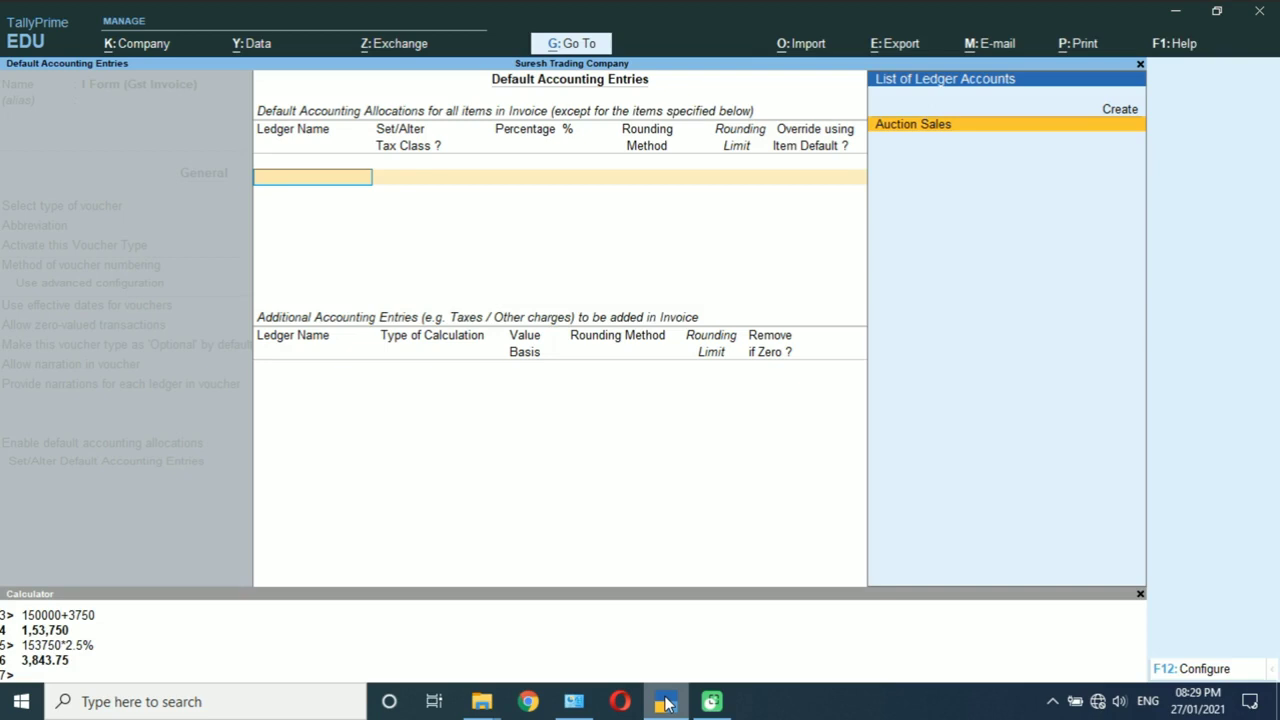
Step: Keep Auction Sales at 100% and add Araht /commision at 2.50% on total sales
{"action": "key", "text": "Return"}
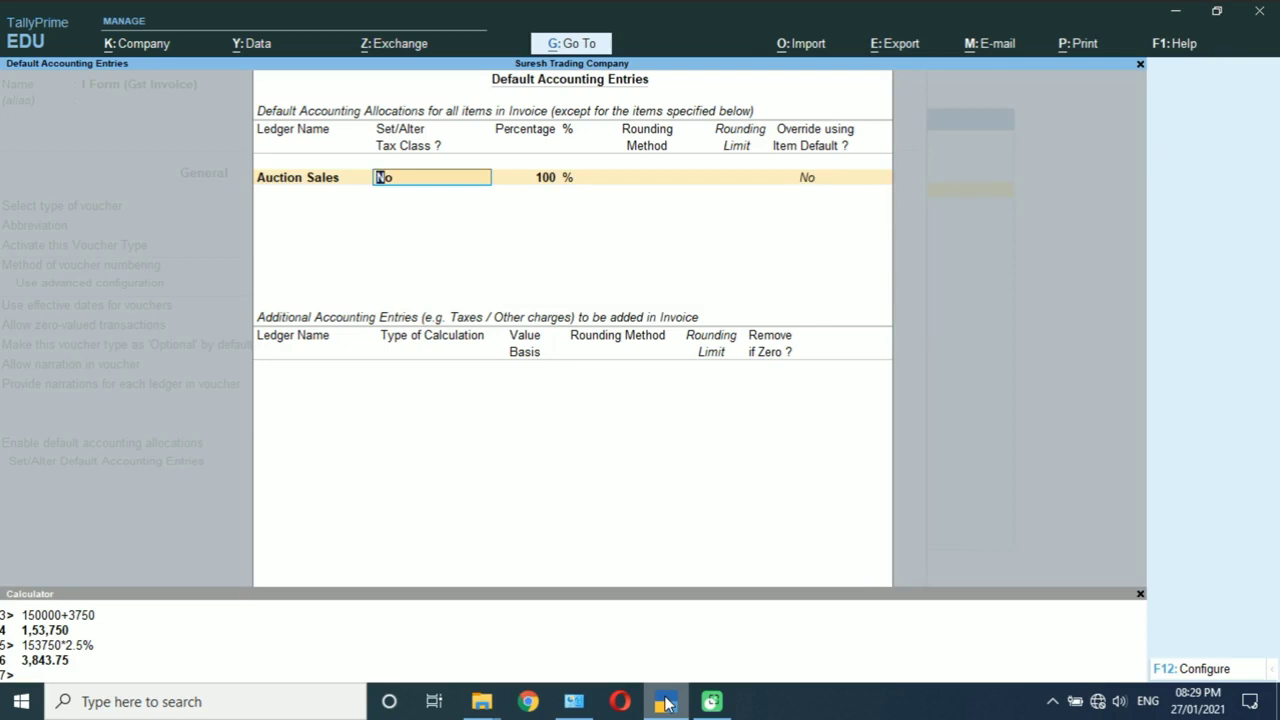
{"action": "key", "text": "Return"}
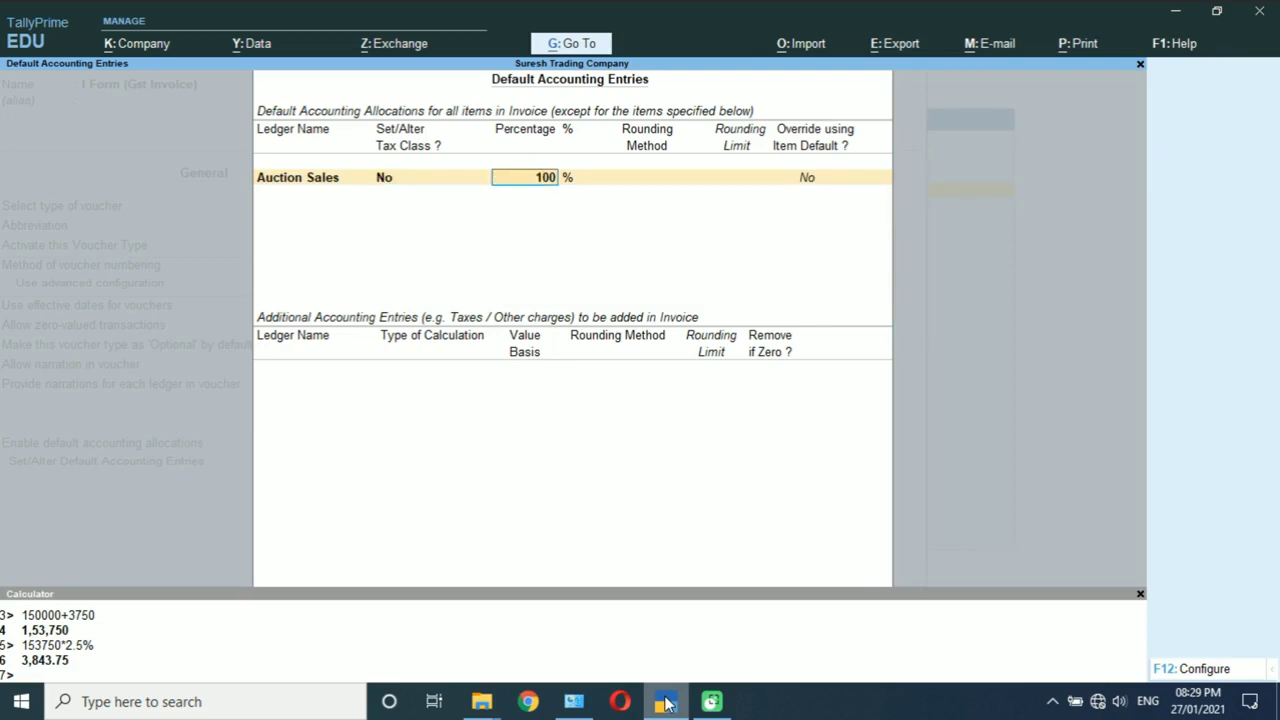
{"action": "key", "text": "Return"}
{"action": "key", "text": "Return"}
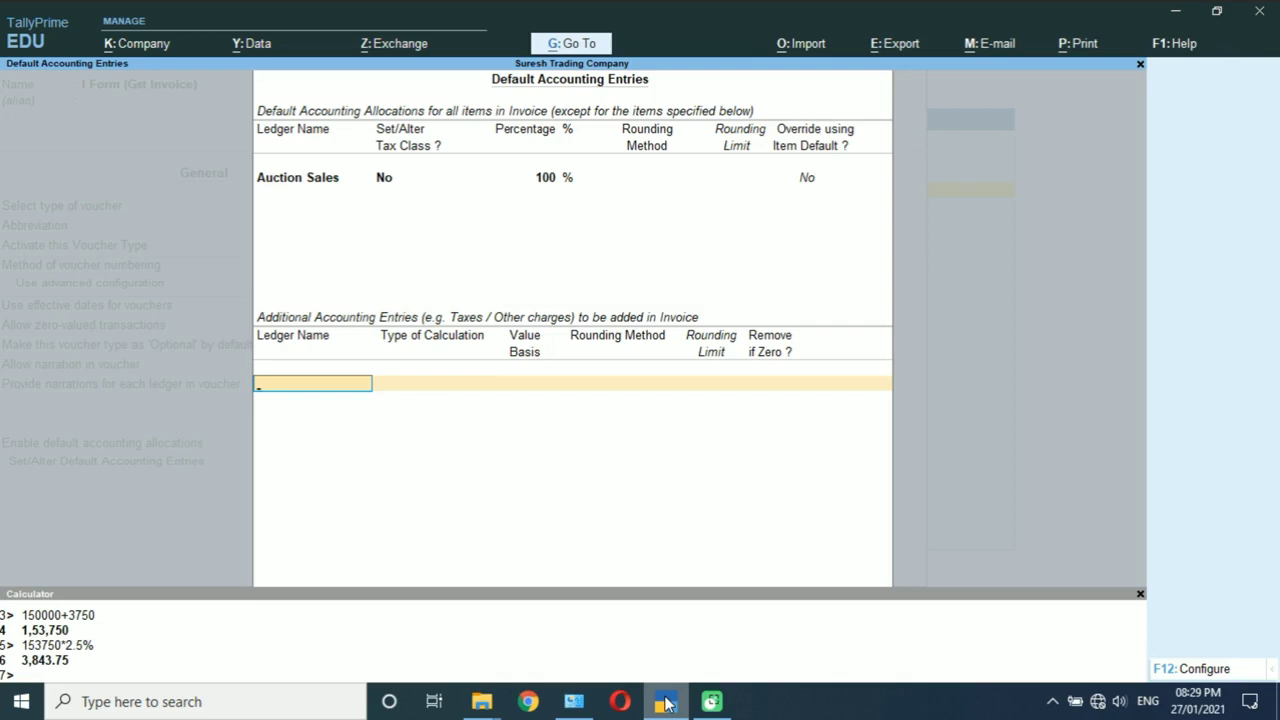
{"action": "type", "text": "A"}
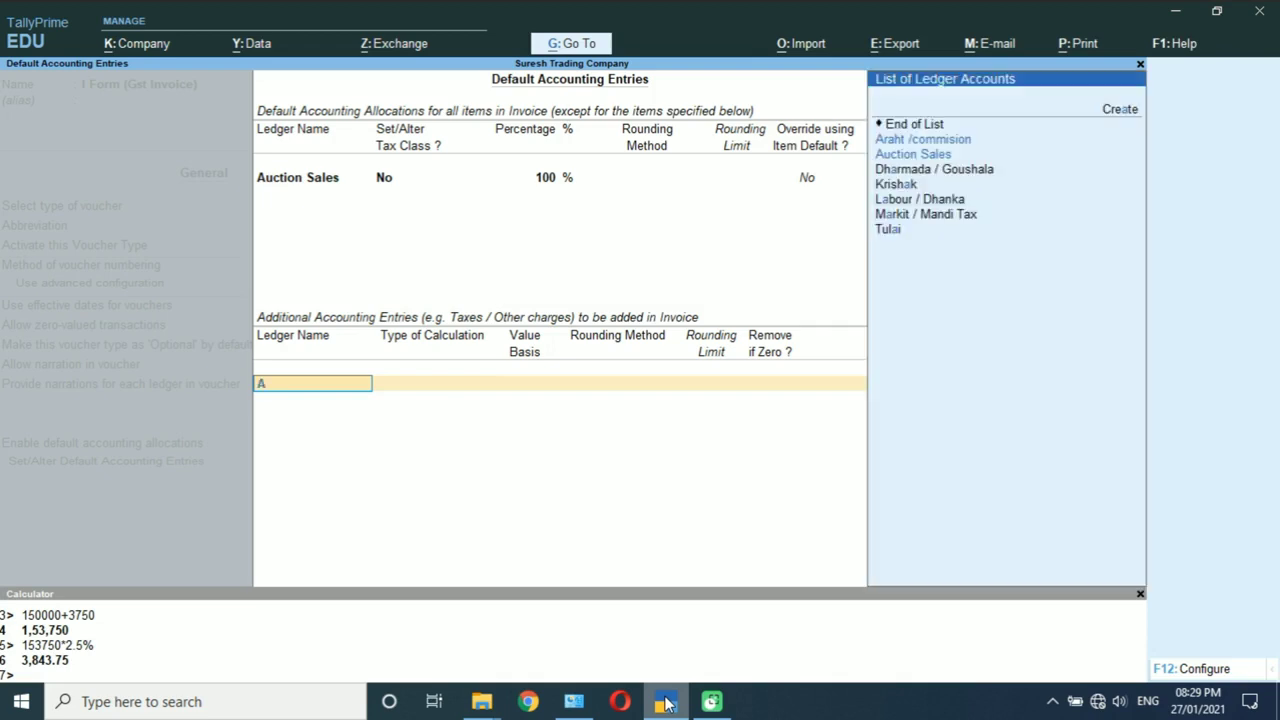
{"action": "type", "text": "d"}
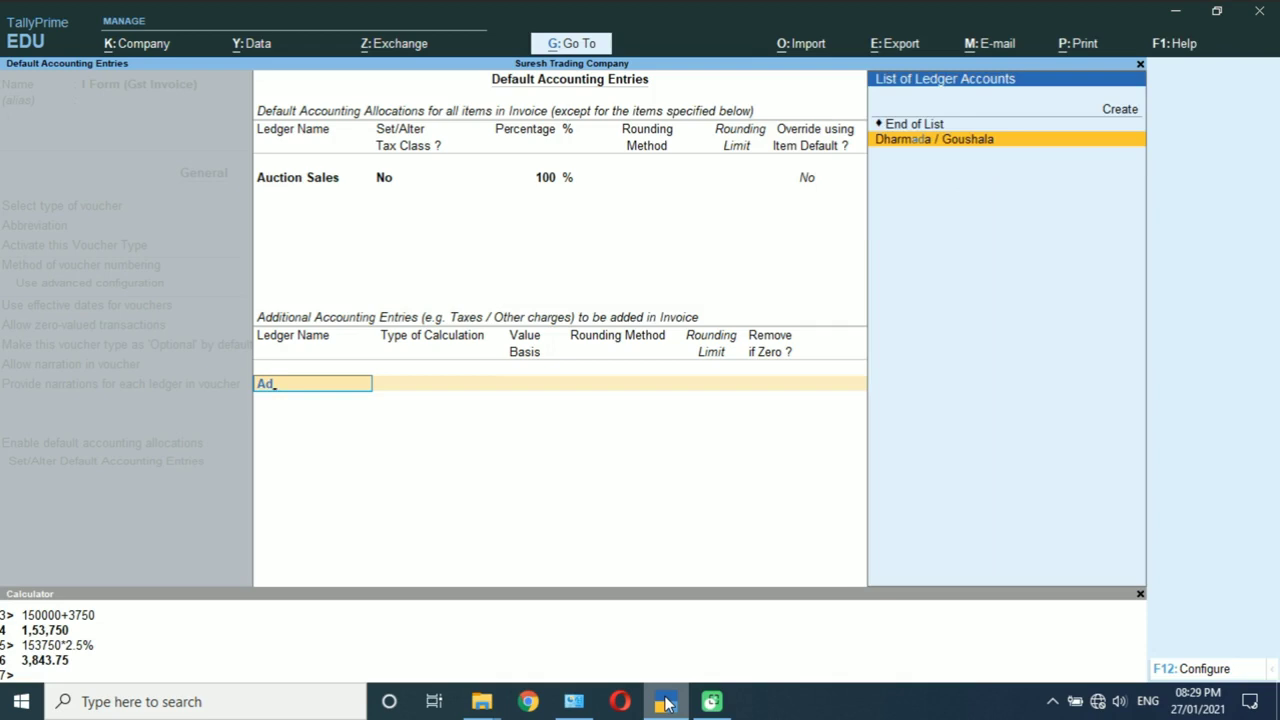
{"action": "key", "text": "BackSpace"}
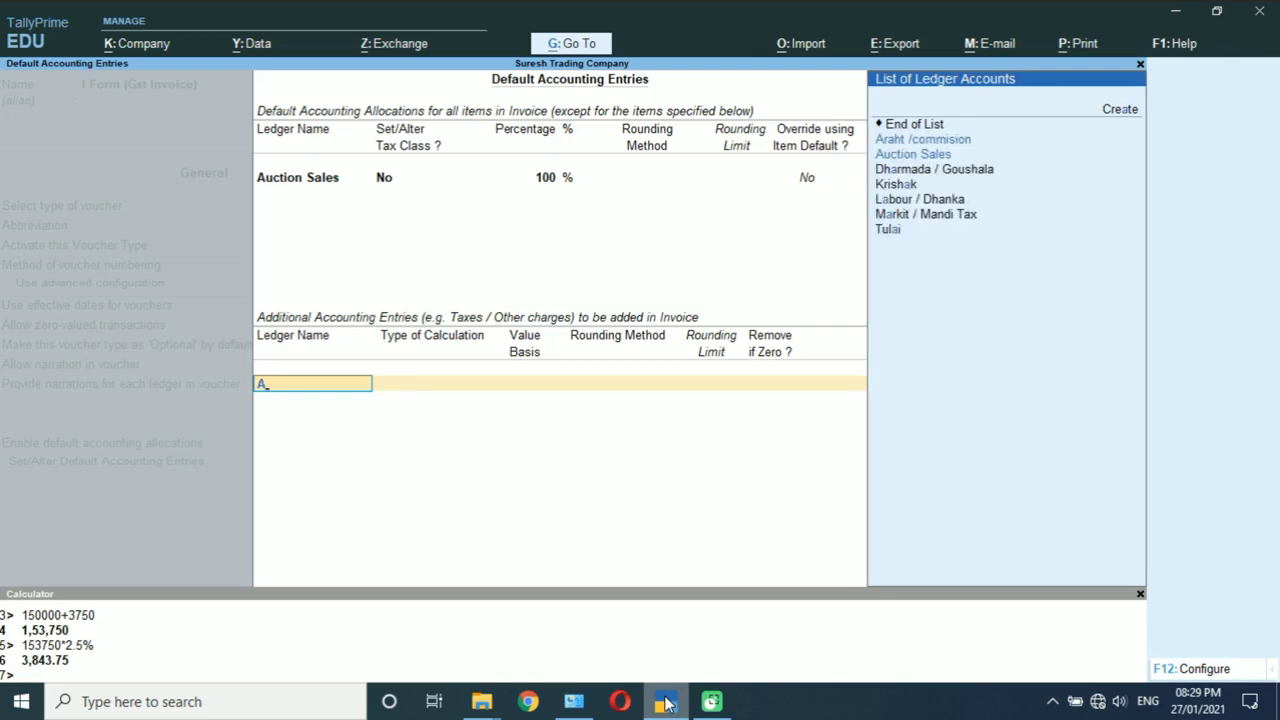
{"action": "type", "text": "h"}
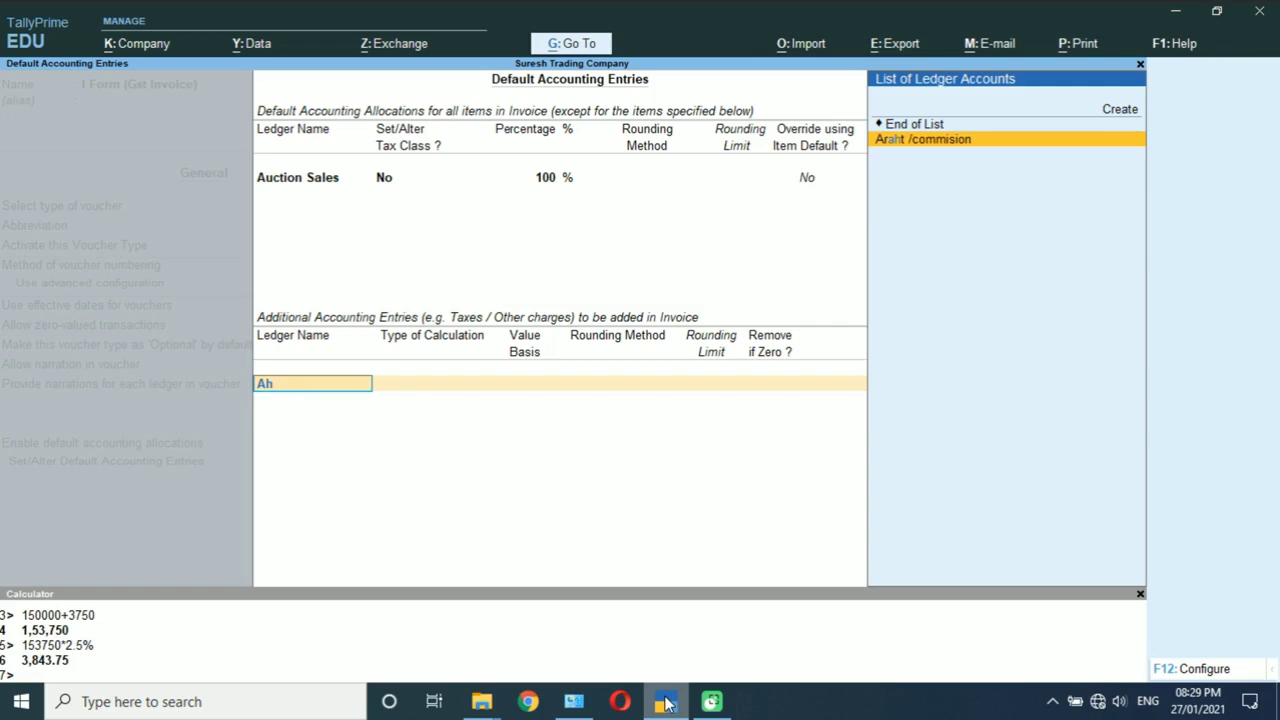
{"action": "key", "text": "Return"}
{"action": "key", "text": "Down"}
{"action": "key", "text": "Down"}
{"action": "key", "text": "Down"}
{"action": "key", "text": "Down"}
{"action": "key", "text": "Down"}
{"action": "key", "text": "Down"}
{"action": "key", "text": "Down"}
{"action": "key", "text": "Down"}
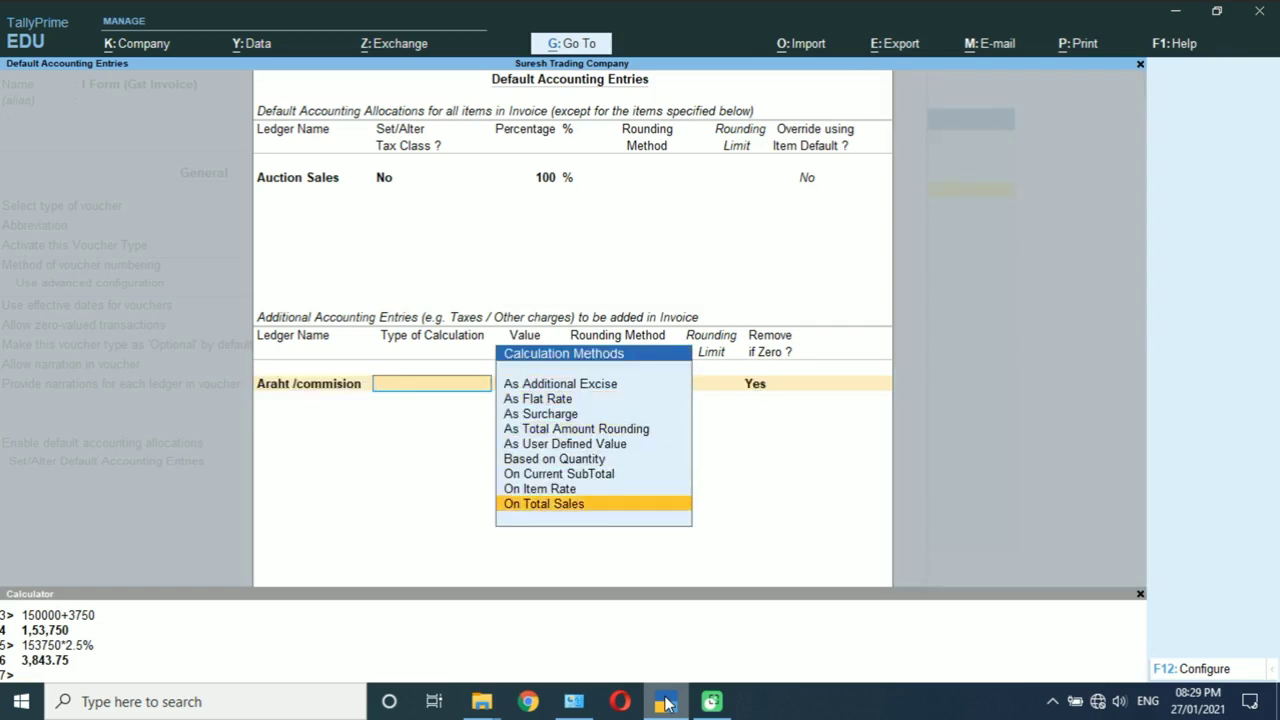
{"action": "key", "text": "Return"}
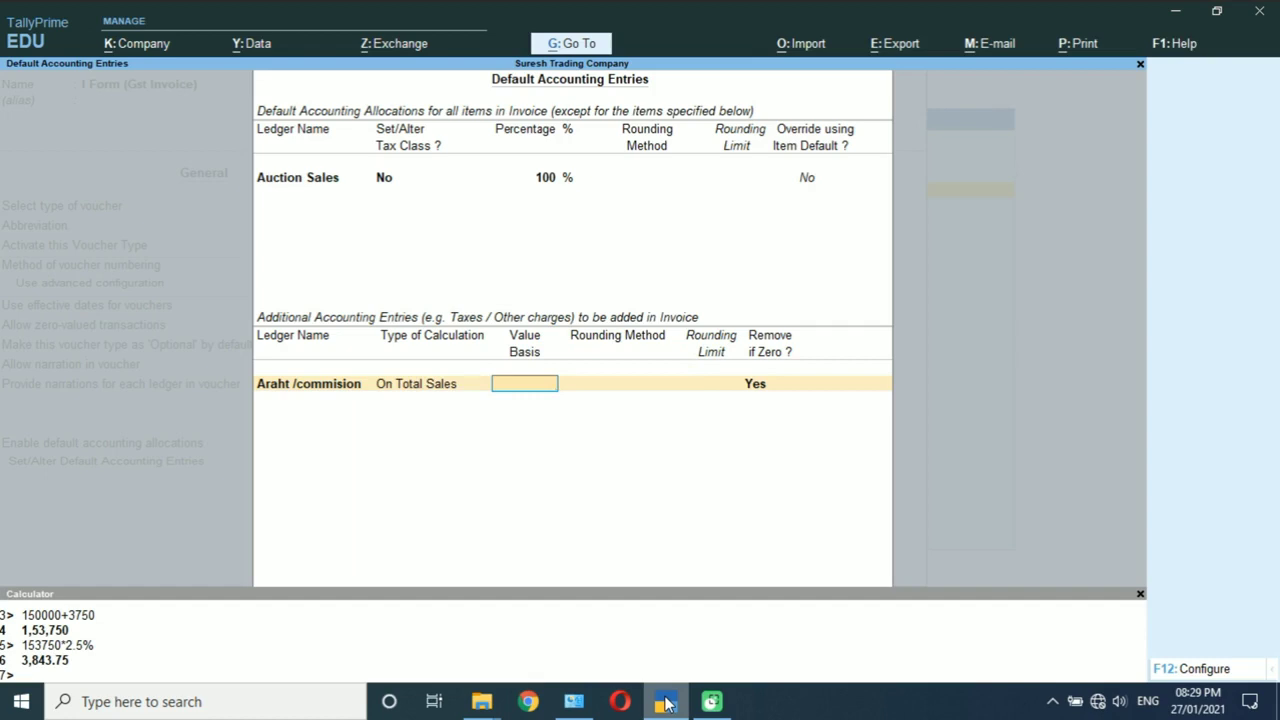
{"action": "type", "text": "2.50%"}
{"action": "key", "text": "Return"}
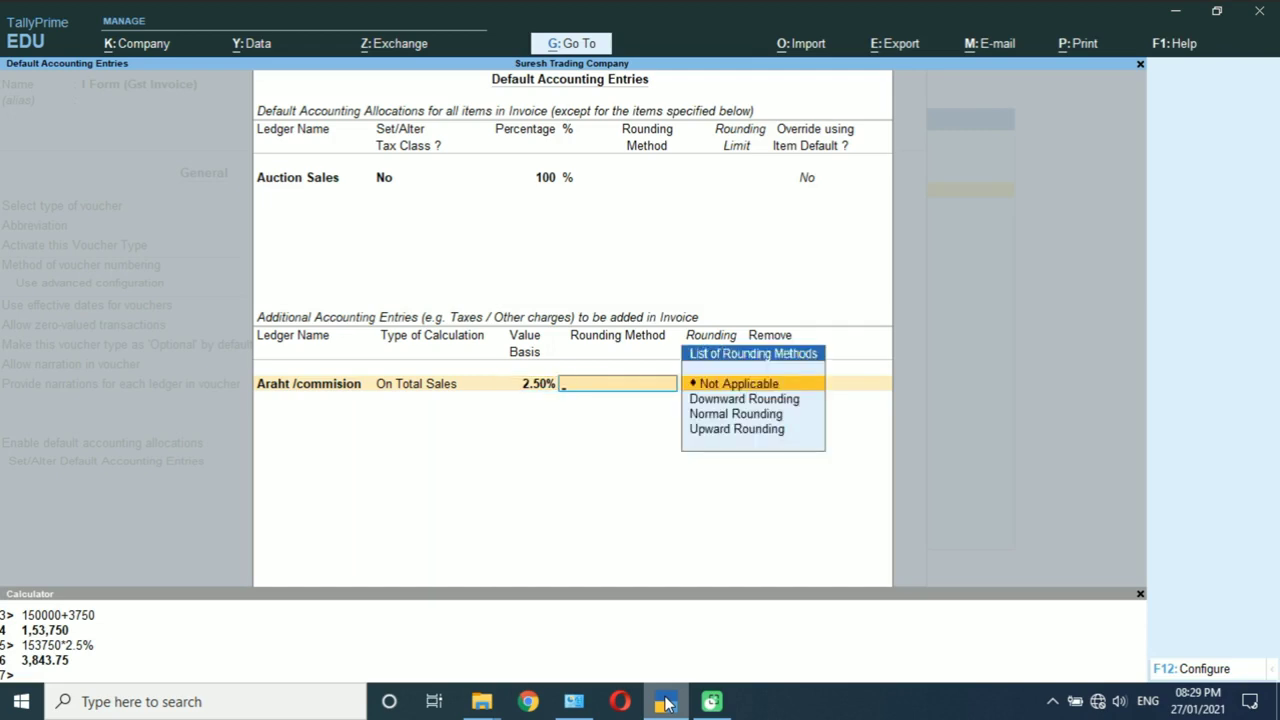
{"action": "key", "text": "Return"}
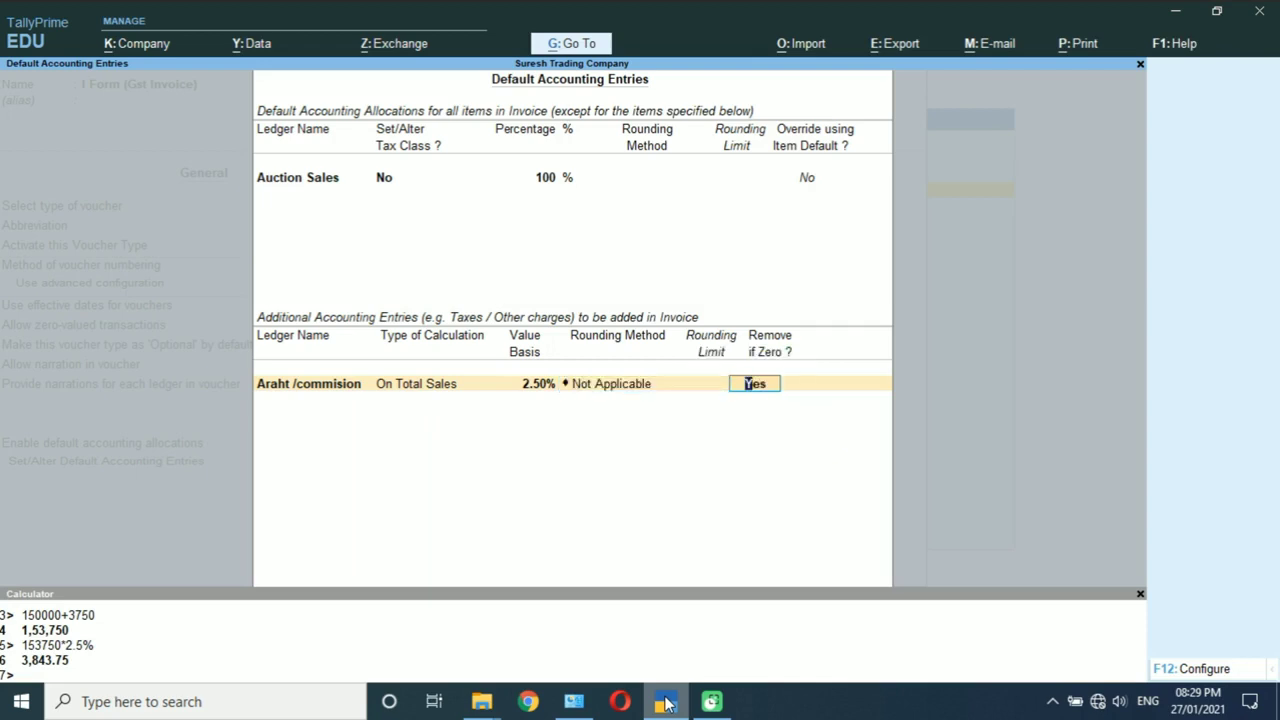
{"action": "key", "text": "Return"}
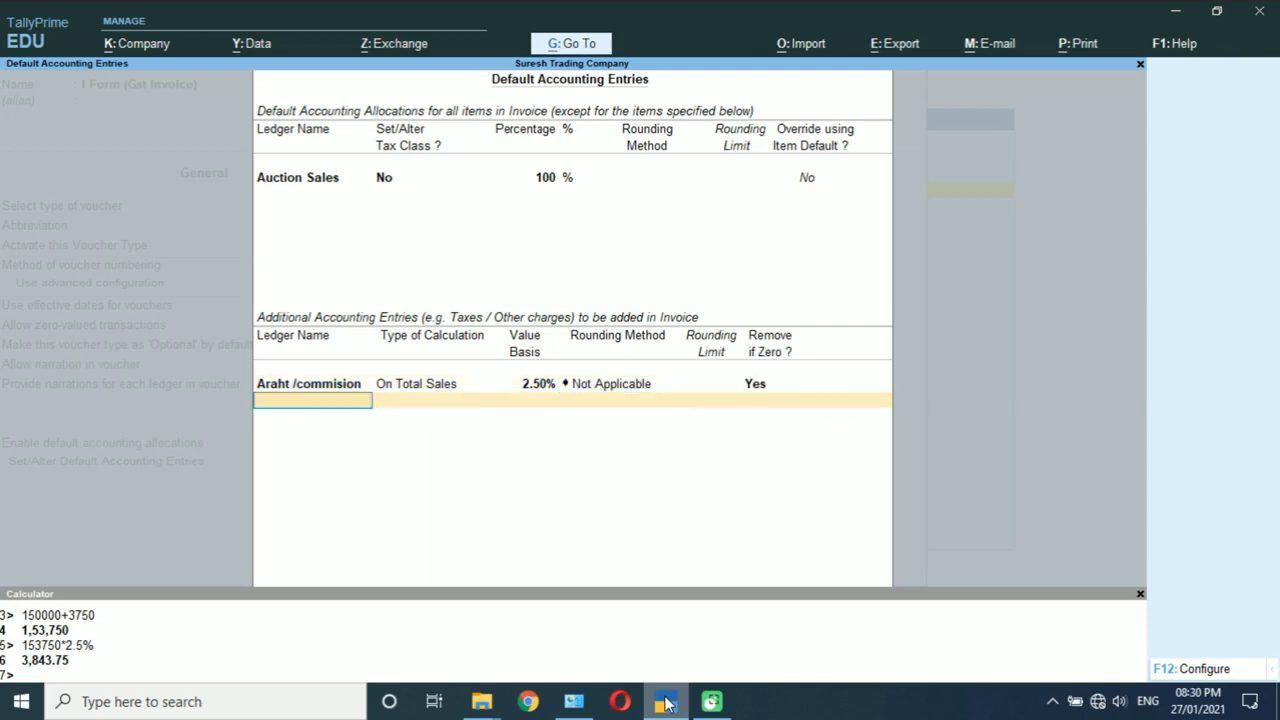
Step: Add Tulai at .25% on total sales with no rounding
{"action": "type", "text": "Tu"}
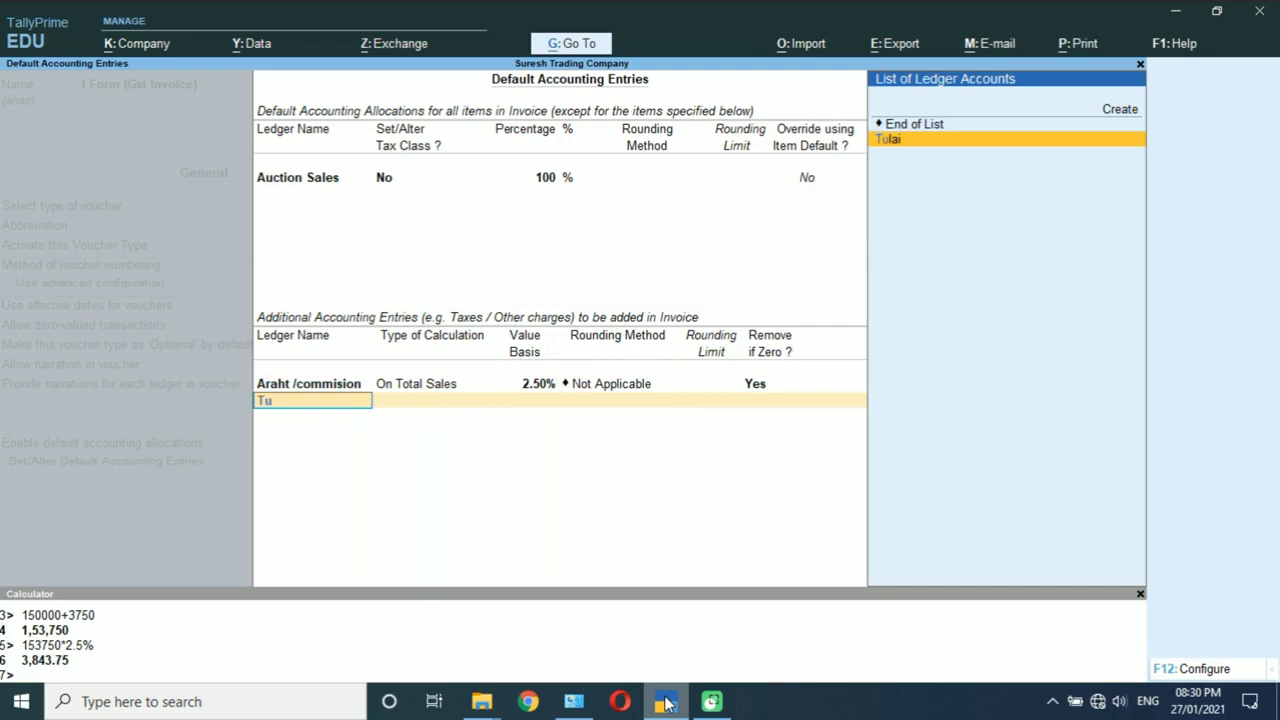
{"action": "key", "text": "Return"}
{"action": "key", "text": "Down"}
{"action": "key", "text": "Down"}
{"action": "key", "text": "Down"}
{"action": "key", "text": "Down"}
{"action": "key", "text": "Down"}
{"action": "key", "text": "Down"}
{"action": "key", "text": "Down"}
{"action": "key", "text": "Down"}
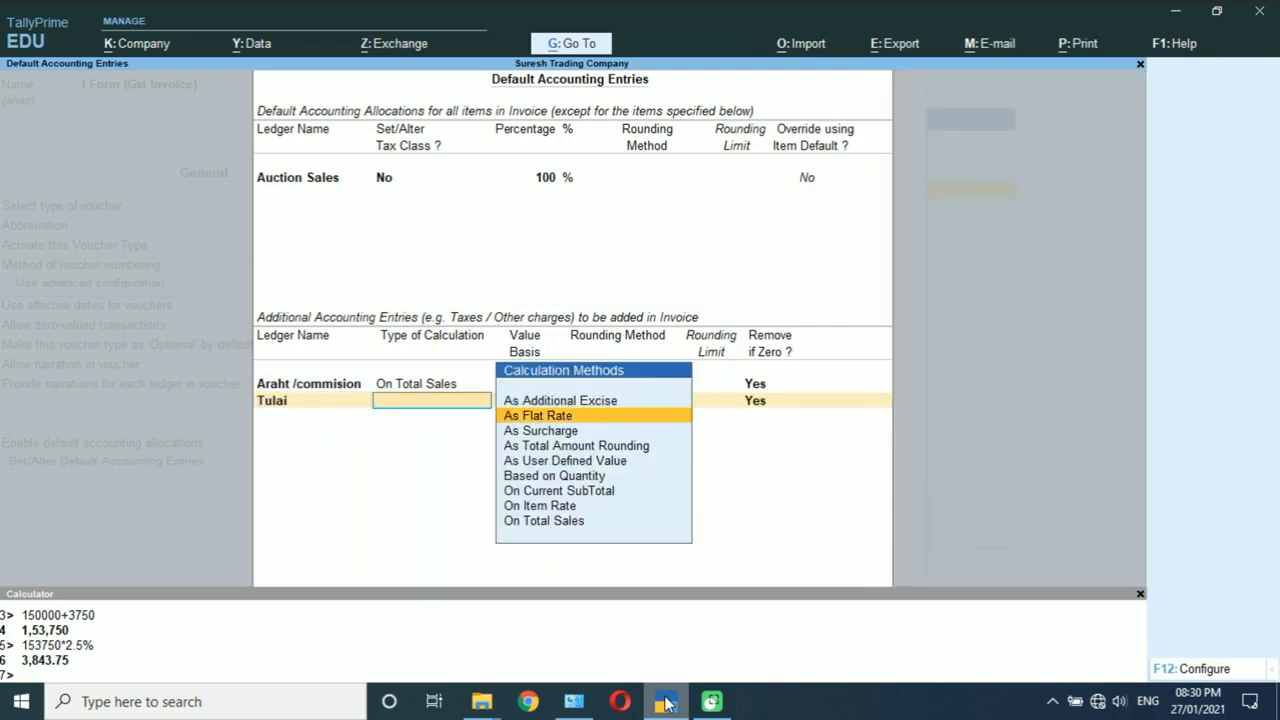
{"action": "key", "text": "Return"}
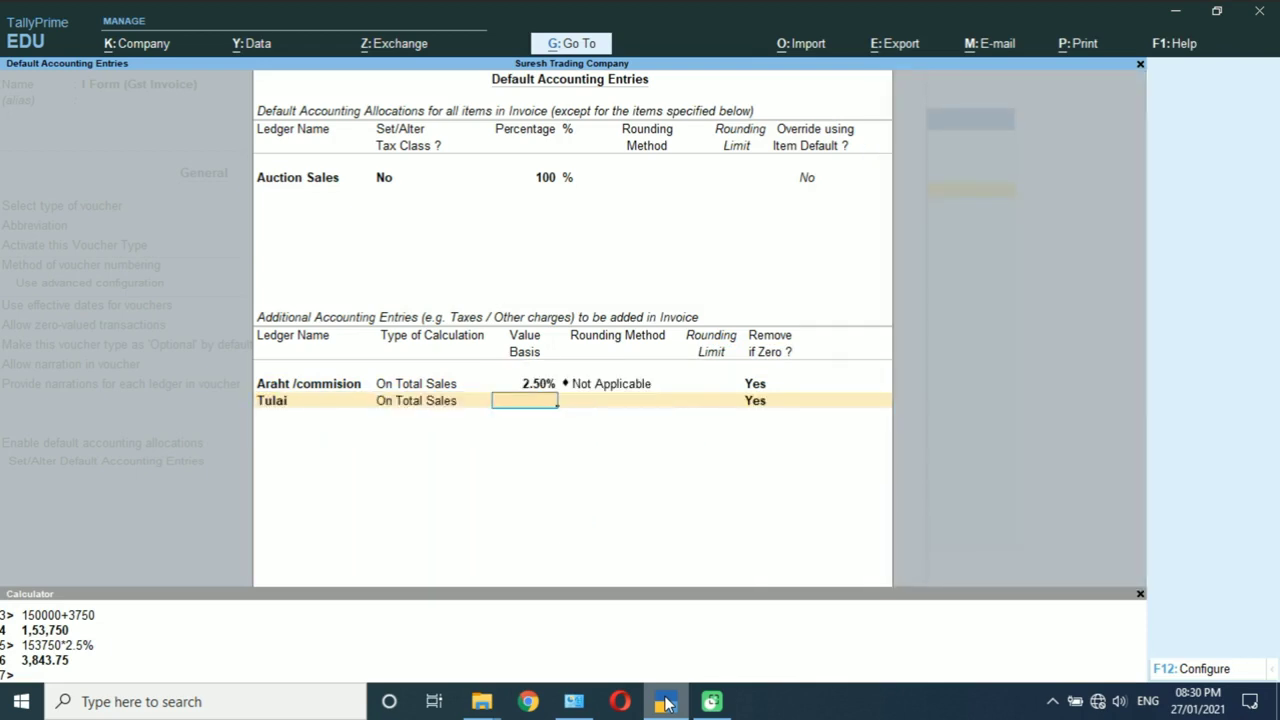
{"action": "type", "text": ".25%"}
{"action": "key", "text": "Return"}
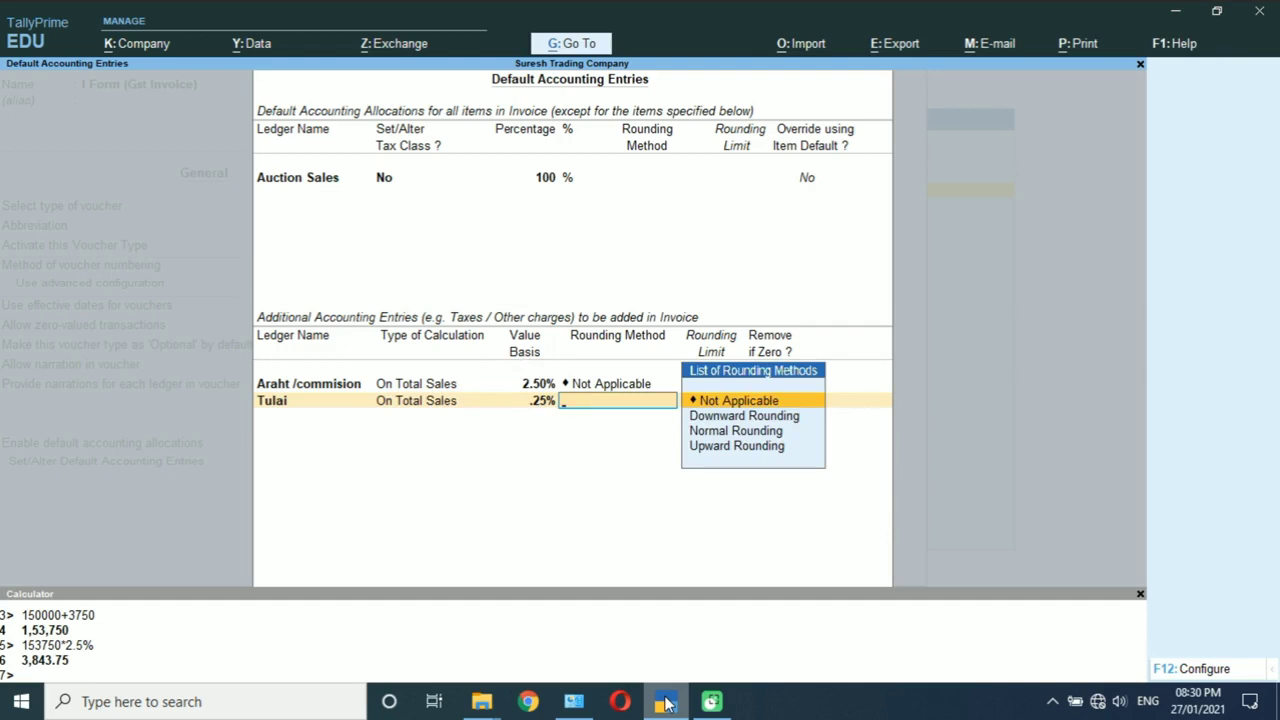
{"action": "key", "text": "Return"}
{"action": "key", "text": "Return"}
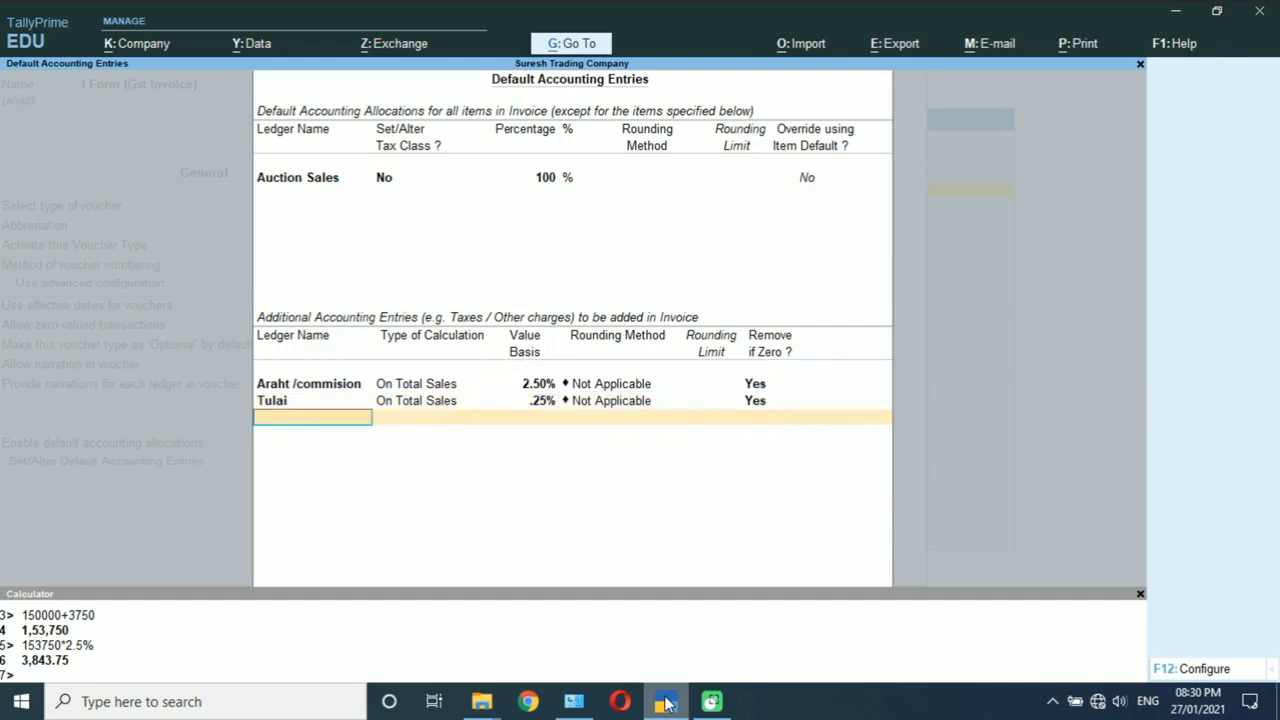
Step: Add Dharmada / Goushala at .15% on total sales with no rounding
{"action": "type", "text": "Dh"}
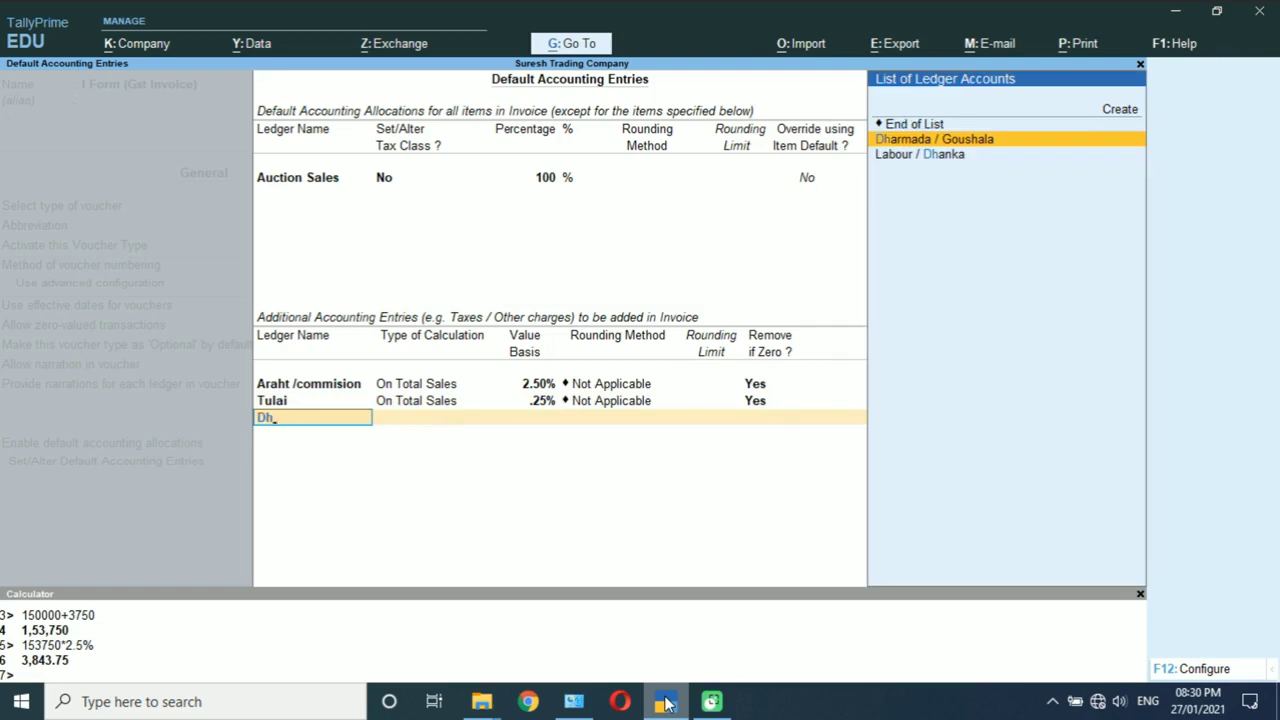
{"action": "key", "text": "Return"}
{"action": "key", "text": "Down"}
{"action": "key", "text": "Down"}
{"action": "key", "text": "Down"}
{"action": "key", "text": "Down"}
{"action": "key", "text": "Down"}
{"action": "key", "text": "Down"}
{"action": "key", "text": "Down"}
{"action": "key", "text": "Down"}
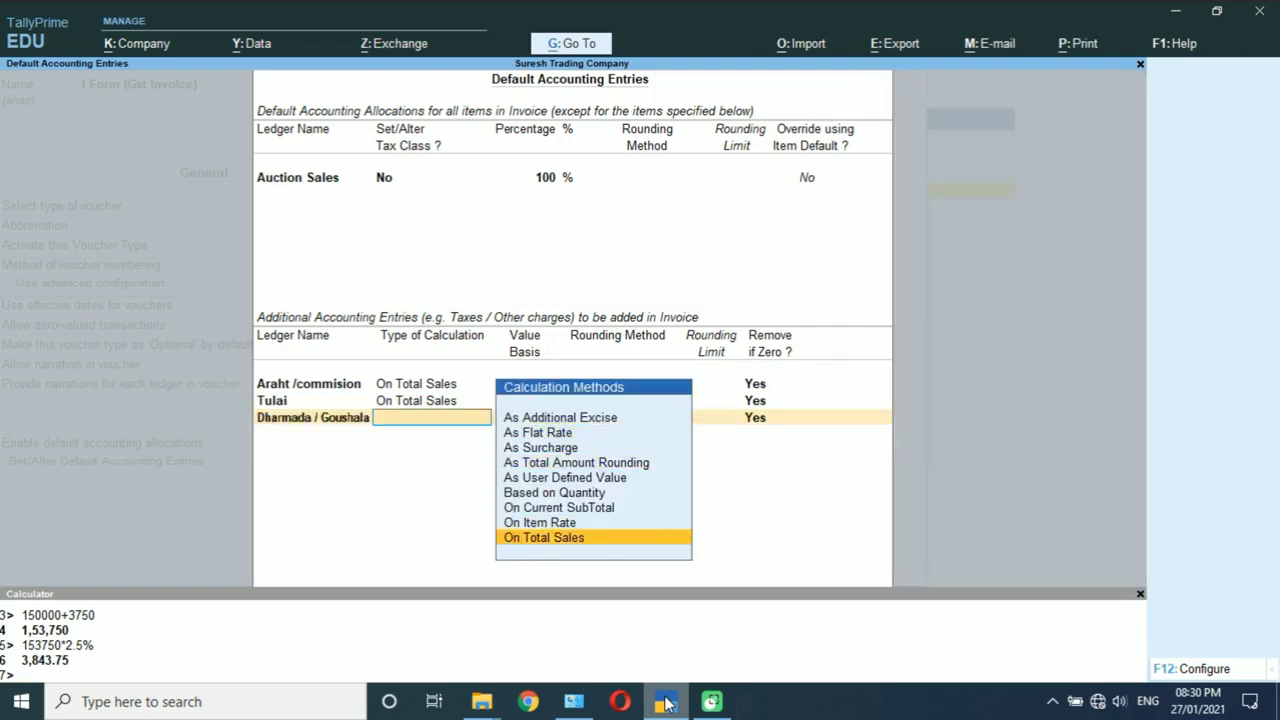
{"action": "key", "text": "Return"}
{"action": "type", "text": "."}
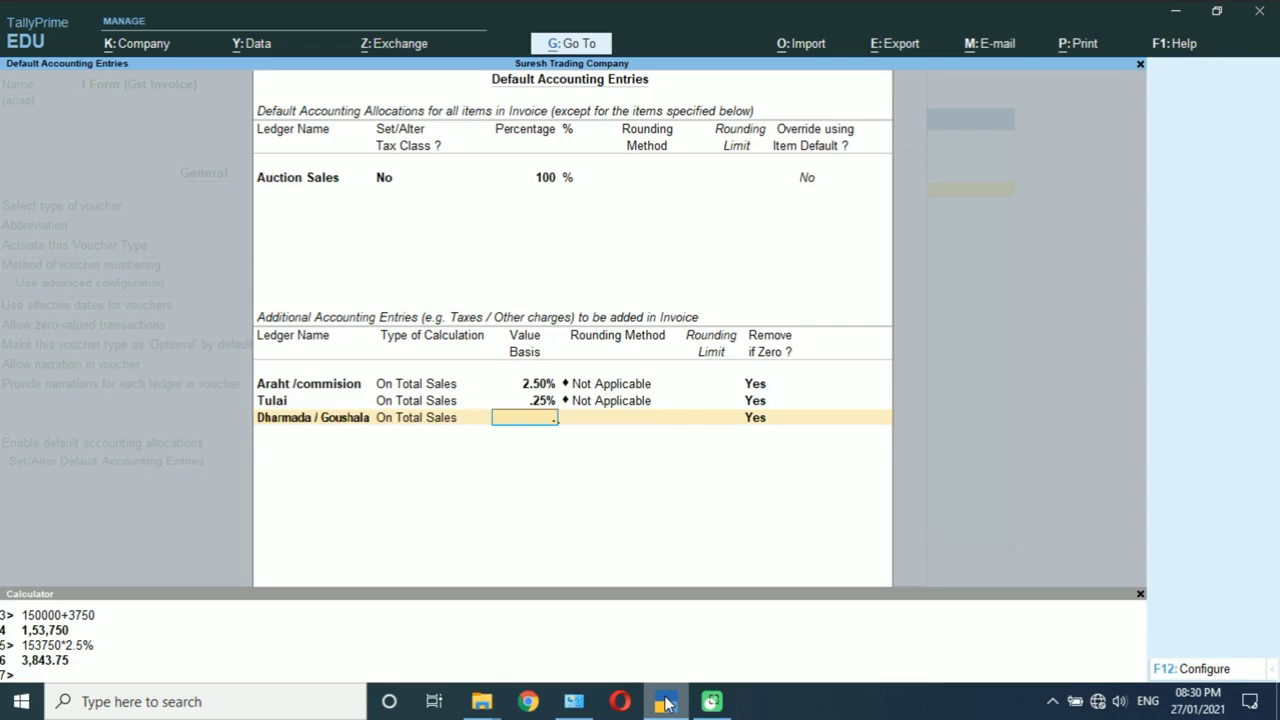
{"action": "type", "text": "15%"}
{"action": "key", "text": "Return"}
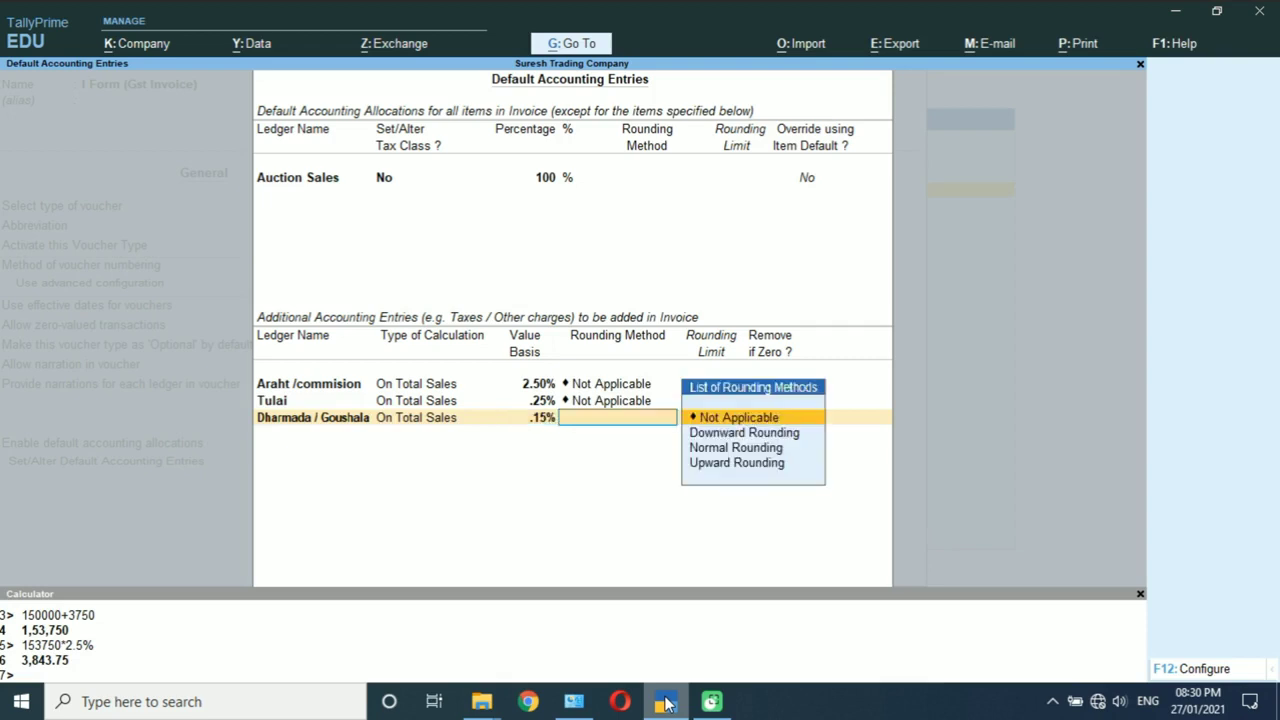
{"action": "key", "text": "Return"}
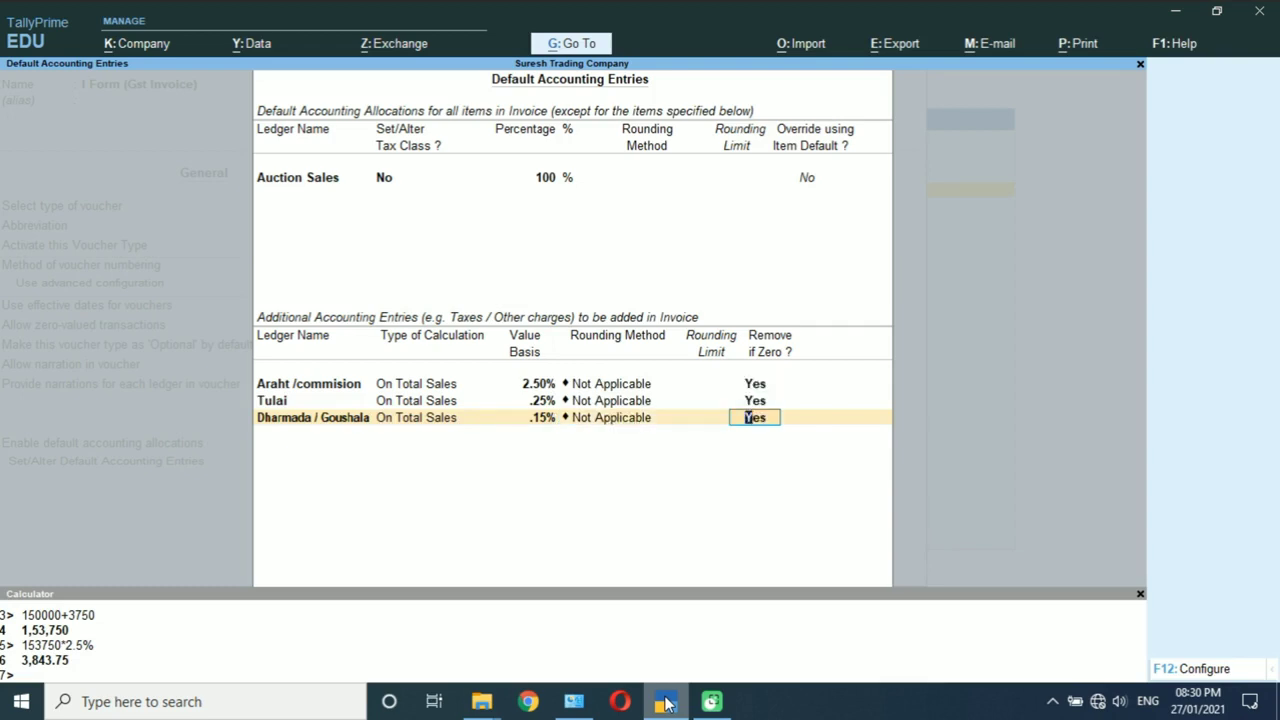
{"action": "key", "text": "Return"}
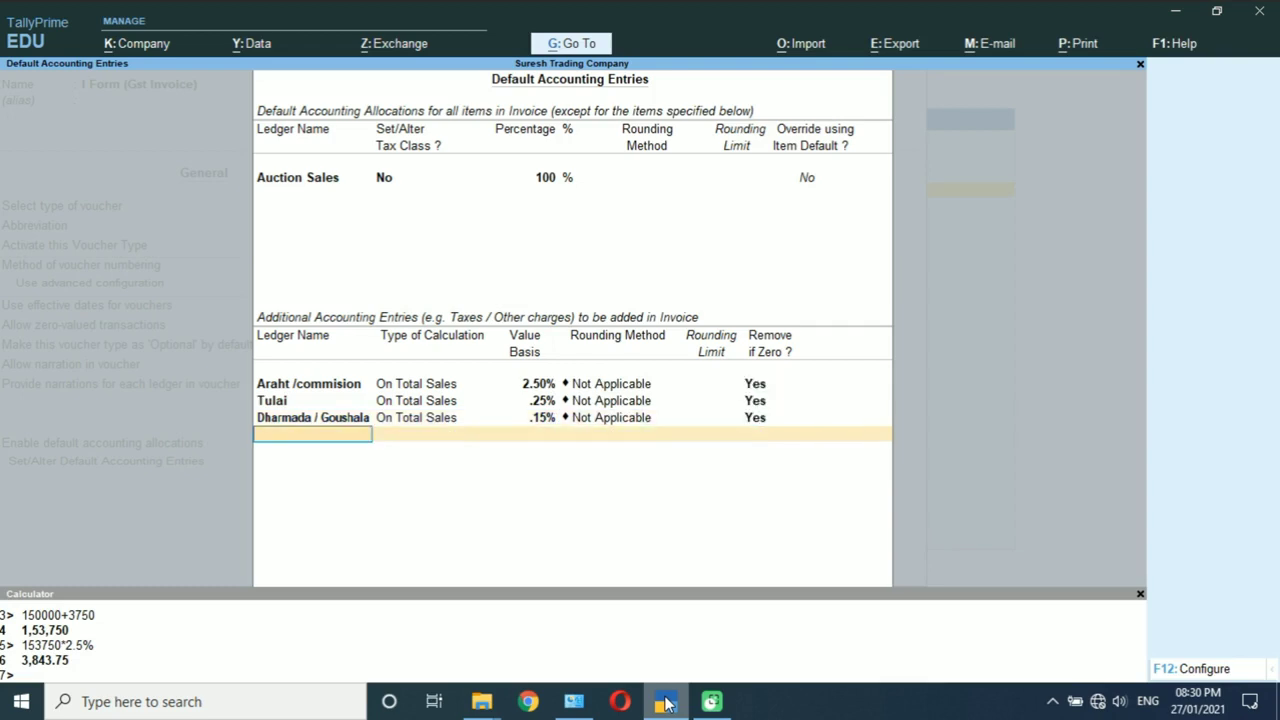
Step: Add Markit / Mandi Tax at 1.60% on total sales with no rounding
{"action": "type", "text": "Man"}
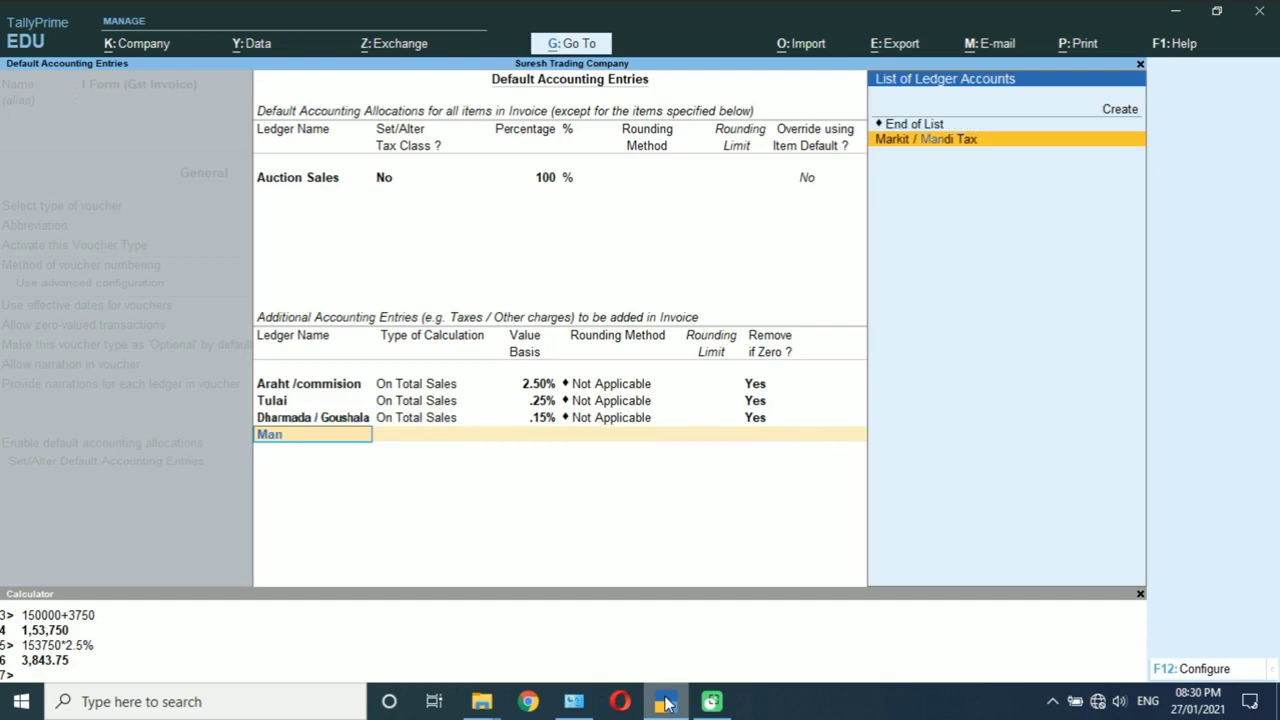
{"action": "key", "text": "Return"}
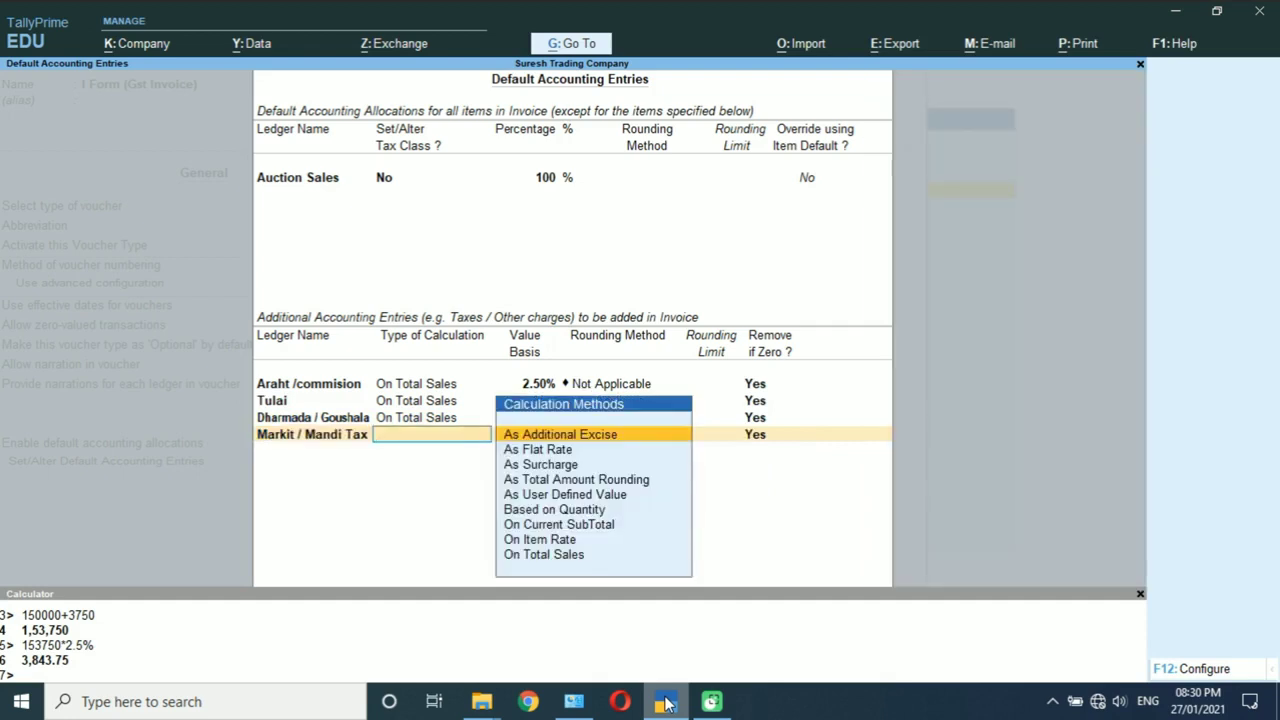
{"action": "key", "text": "Down"}
{"action": "key", "text": "Down"}
{"action": "key", "text": "Down"}
{"action": "key", "text": "Down"}
{"action": "key", "text": "Down"}
{"action": "key", "text": "Down"}
{"action": "key", "text": "Down"}
{"action": "key", "text": "Down"}
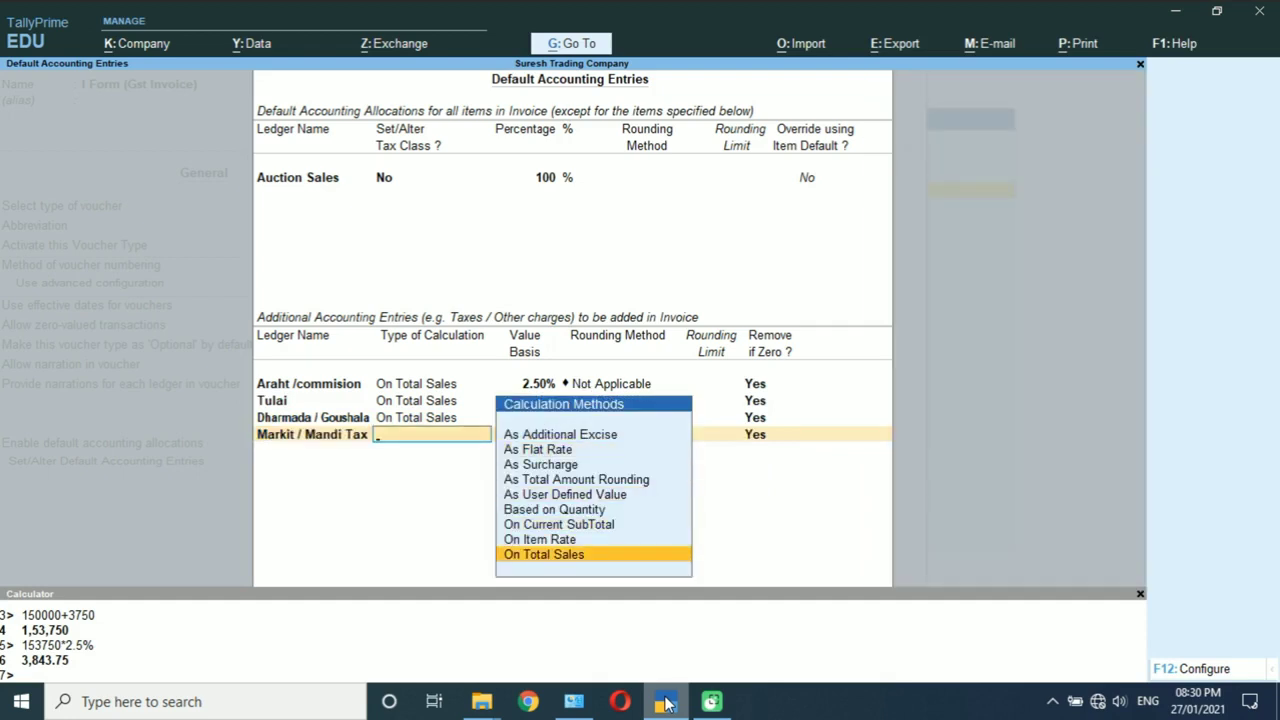
{"action": "key", "text": "Return"}
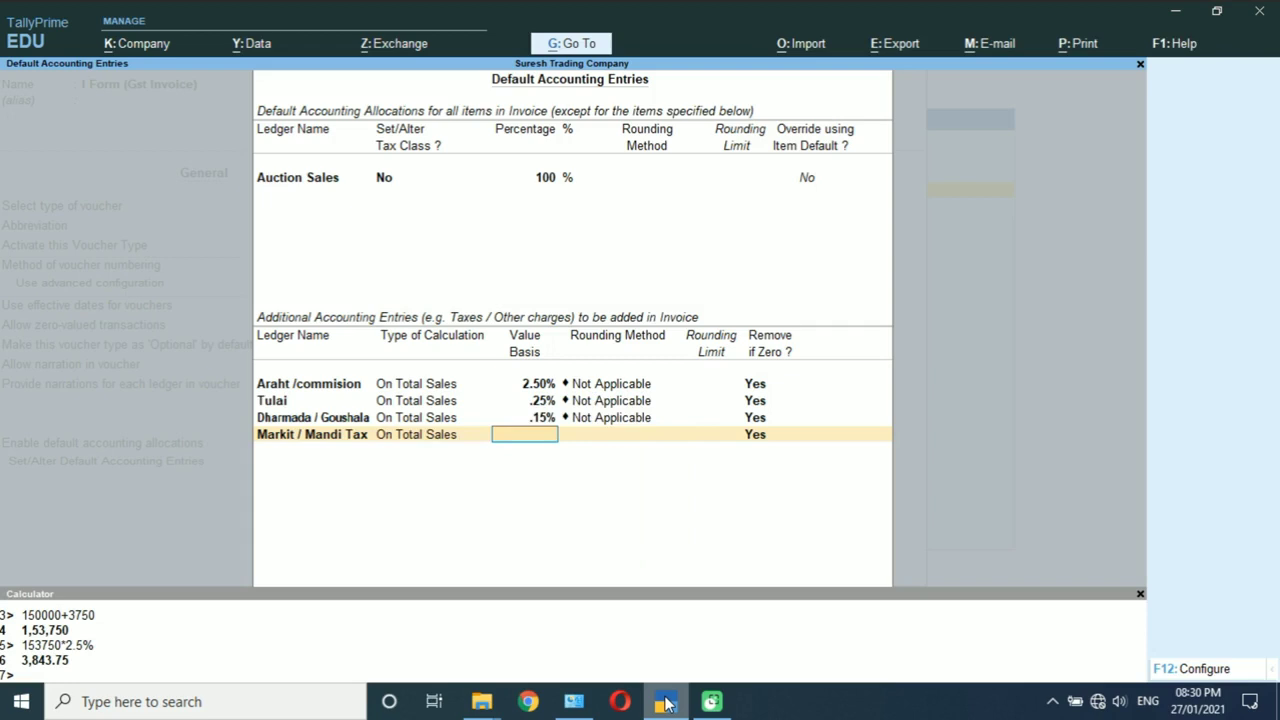
{"action": "type", "text": "1.60%"}
{"action": "key", "text": "Return"}
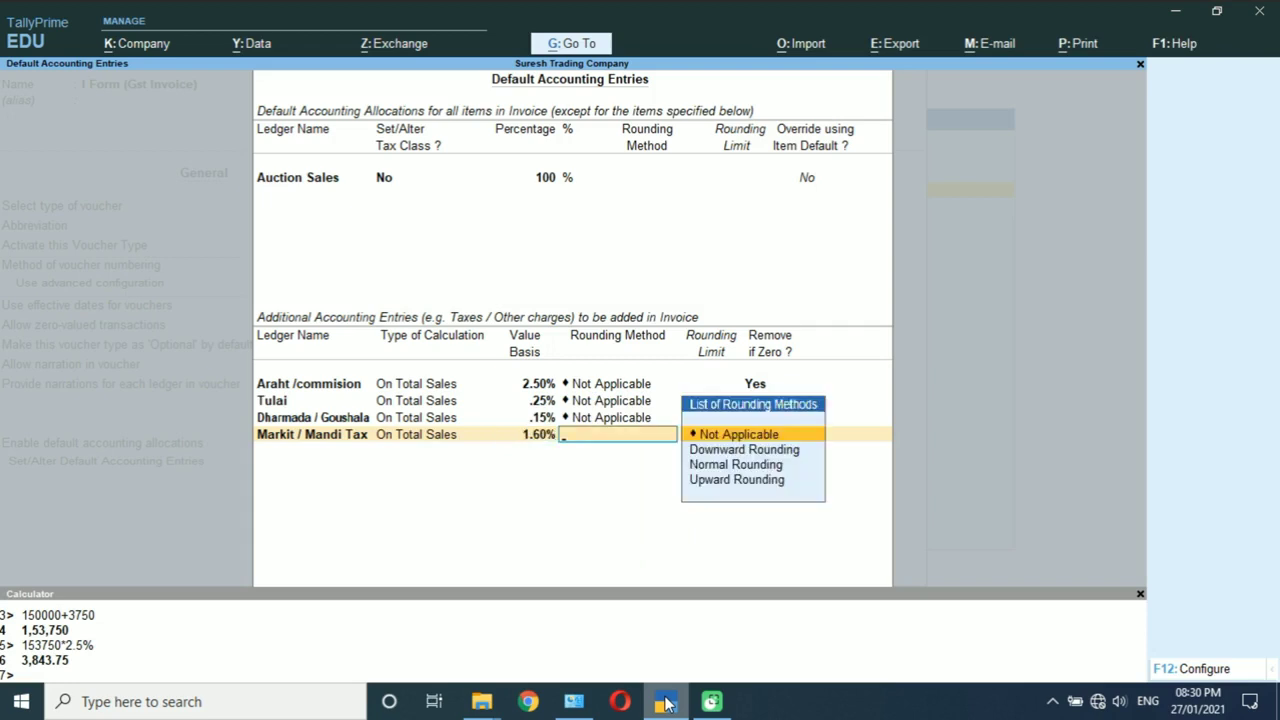
{"action": "key", "text": "Return"}
{"action": "key", "text": "Return"}
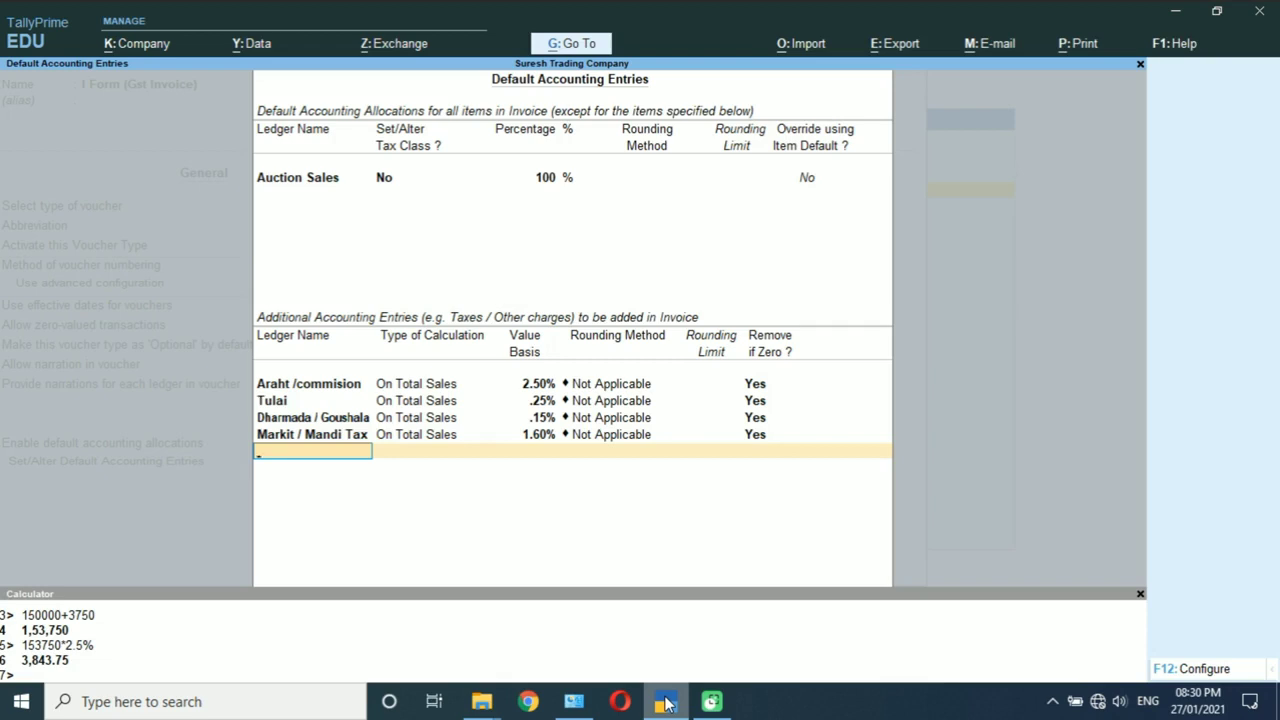
Step: Add Krishak at 1% on total sales and close the default accounting entries
{"action": "type", "text": "Kr"}
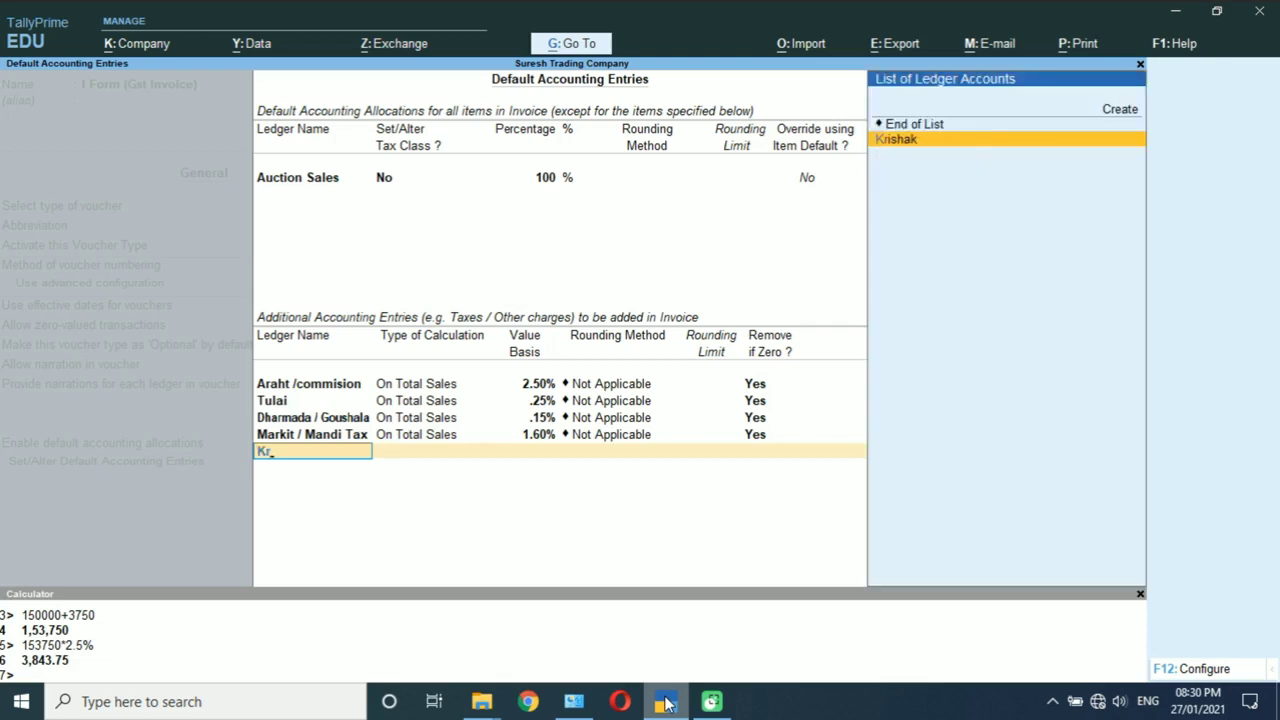
{"action": "key", "text": "Return"}
{"action": "key", "text": "Down"}
{"action": "key", "text": "Down"}
{"action": "key", "text": "Down"}
{"action": "key", "text": "Down"}
{"action": "key", "text": "Down"}
{"action": "key", "text": "Down"}
{"action": "key", "text": "Down"}
{"action": "key", "text": "Down"}
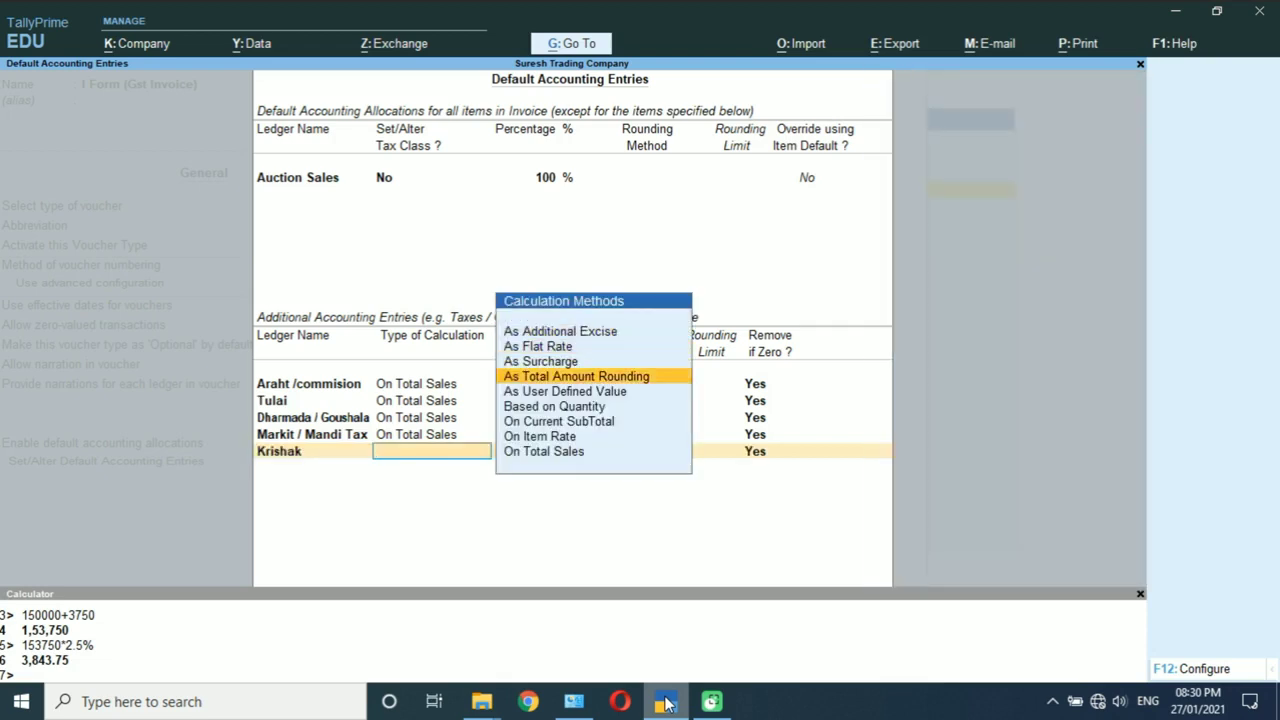
{"action": "key", "text": "Return"}
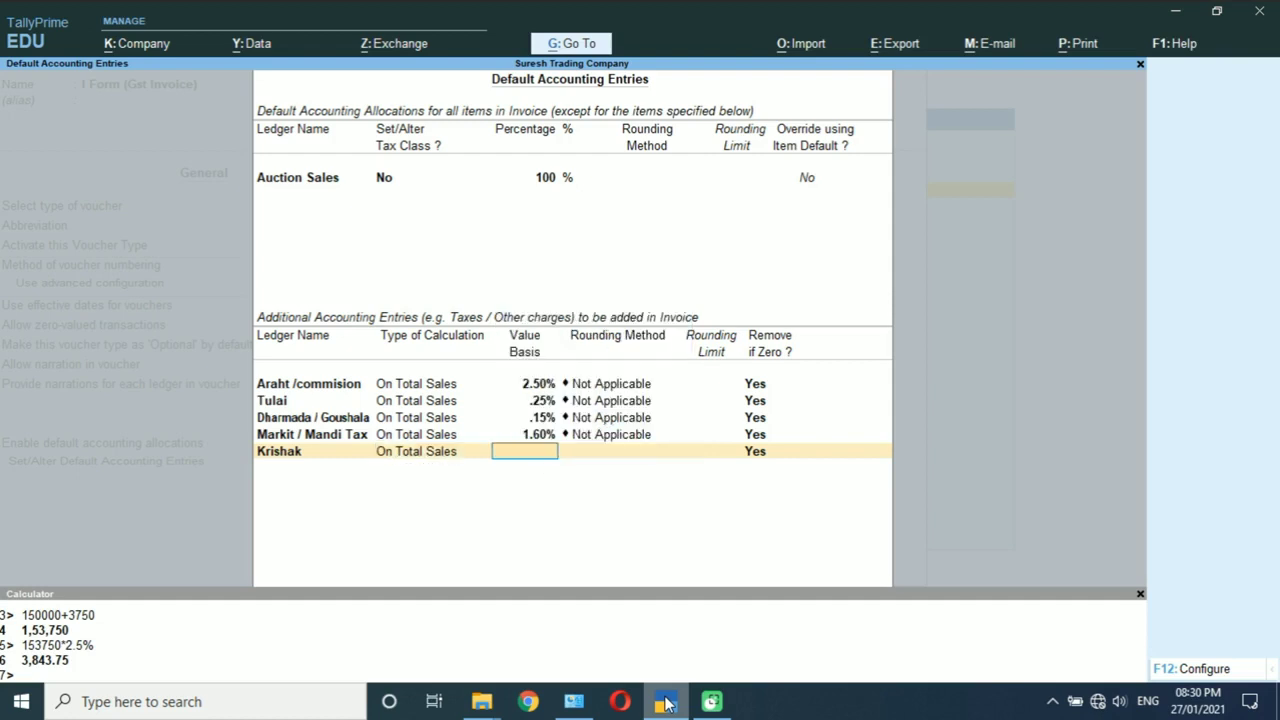
{"action": "type", "text": "1%"}
{"action": "key", "text": "Return"}
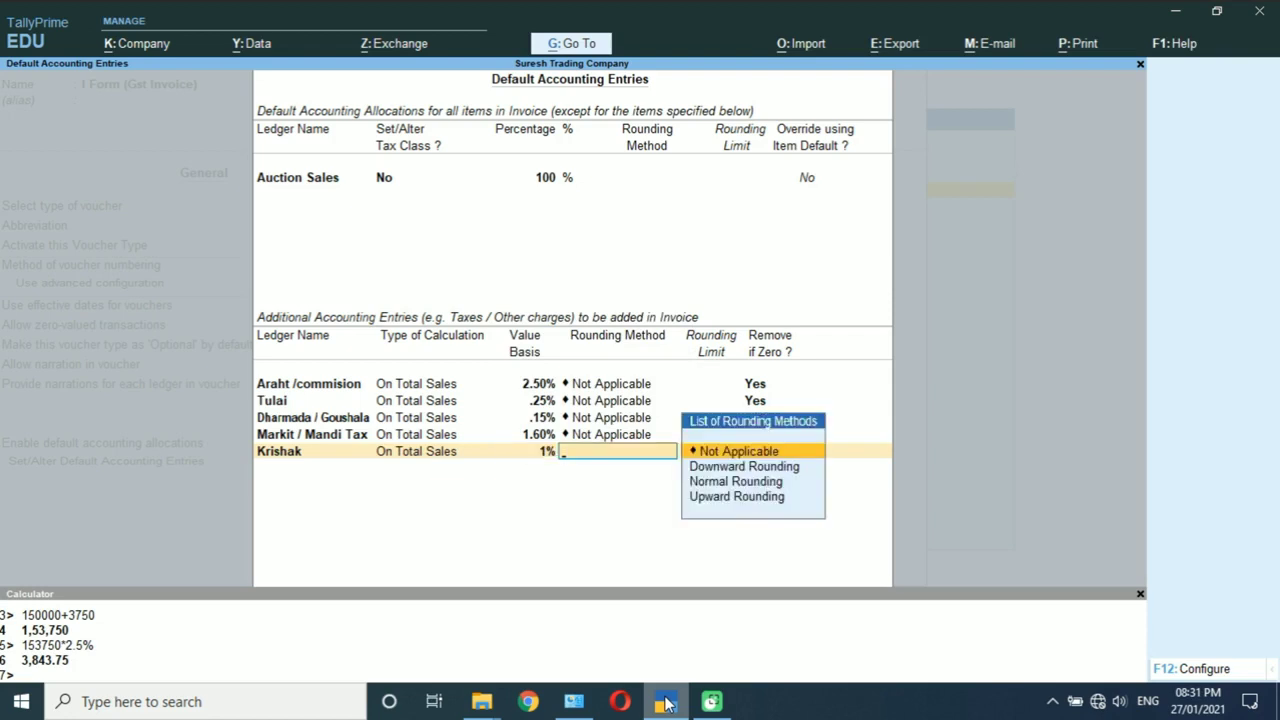
{"action": "key", "text": "Return"}
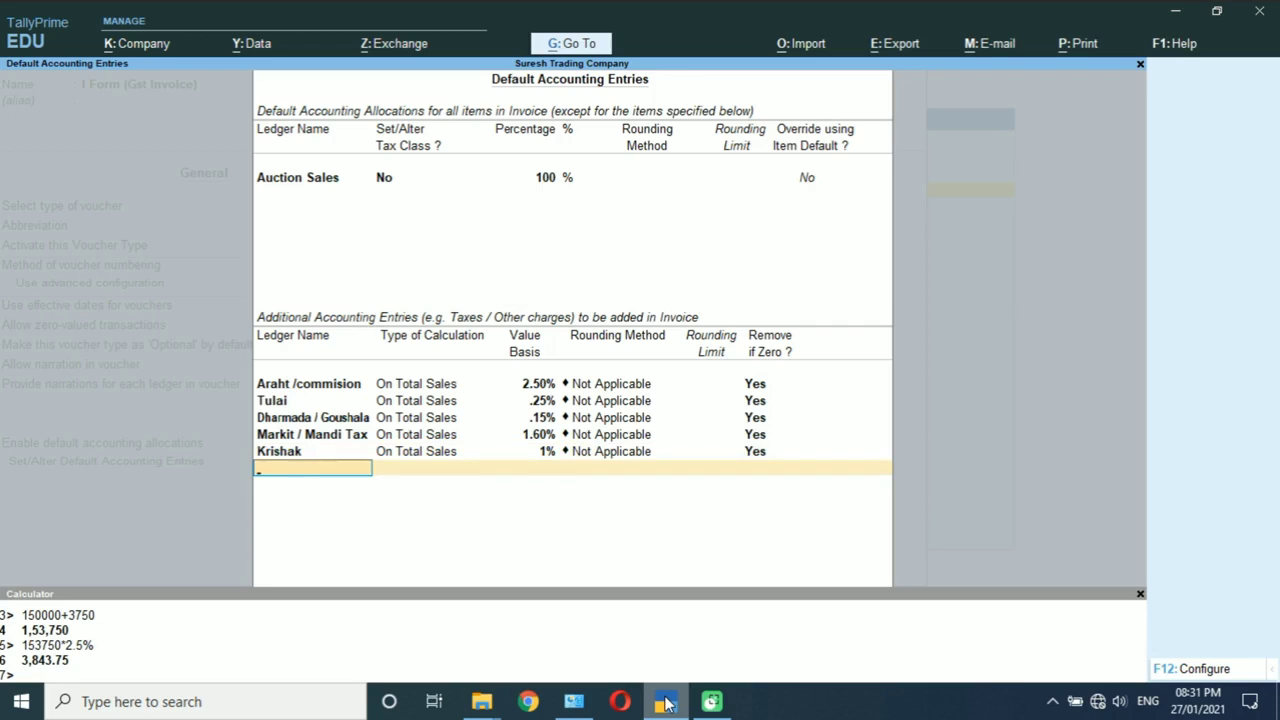
{"action": "key", "text": "Return"}
{"action": "key", "text": "Return"}
{"action": "key", "text": "Return"}
{"action": "key", "text": "Return"}
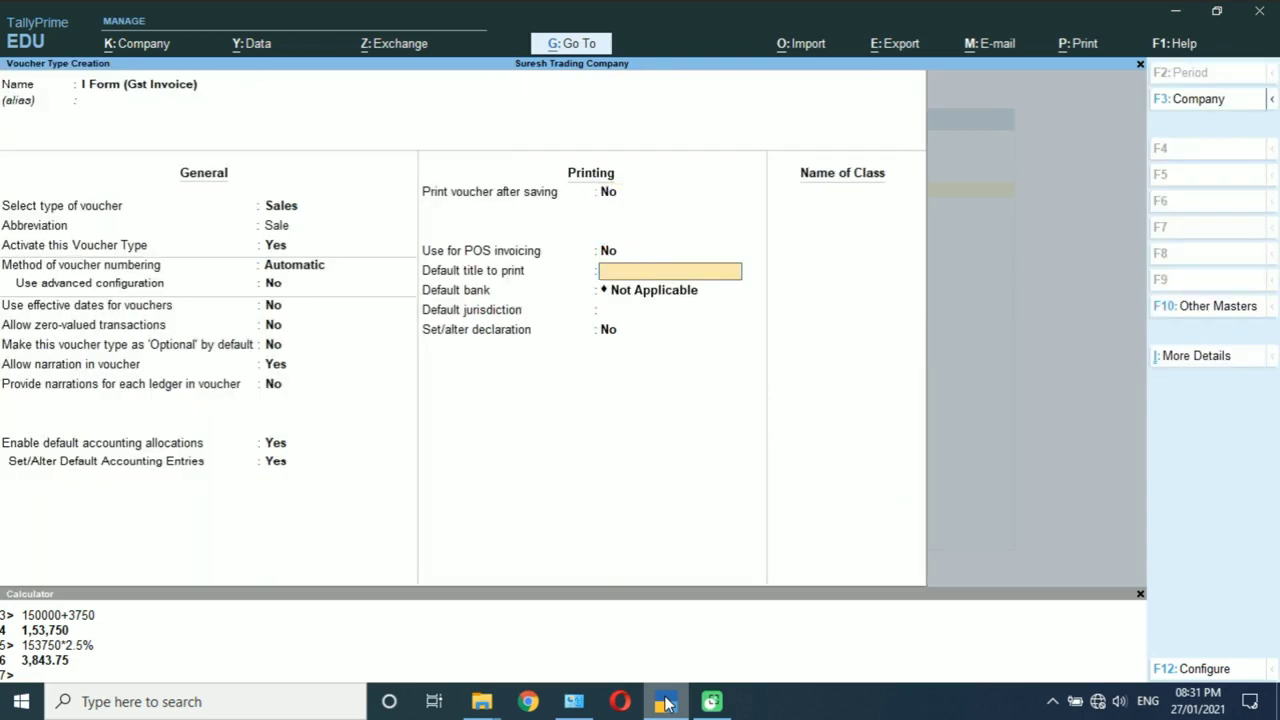
Step: Save I Form (Gst Invoice) with default bank Not Applicable and quit voucher type creation
{"action": "key", "text": "Return"}
{"action": "key", "text": "Return"}
{"action": "key", "text": "Return"}
{"action": "key", "text": "Return"}
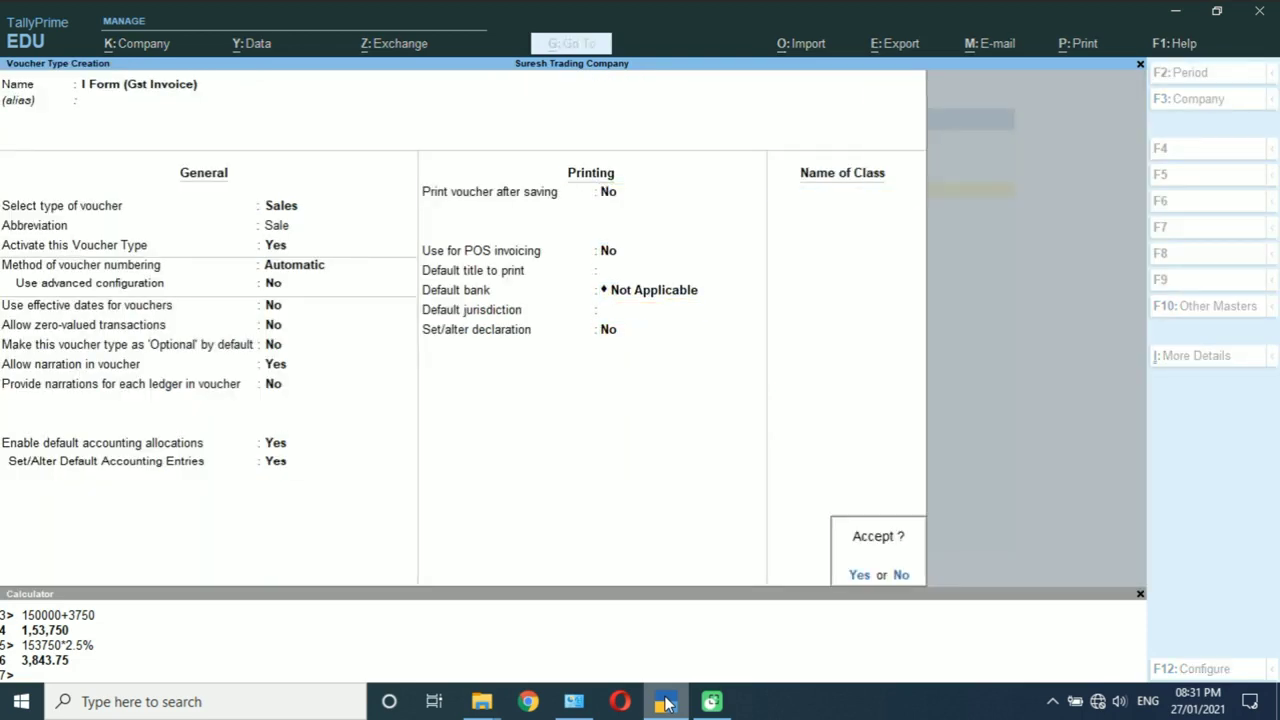
{"action": "key", "text": "Return"}
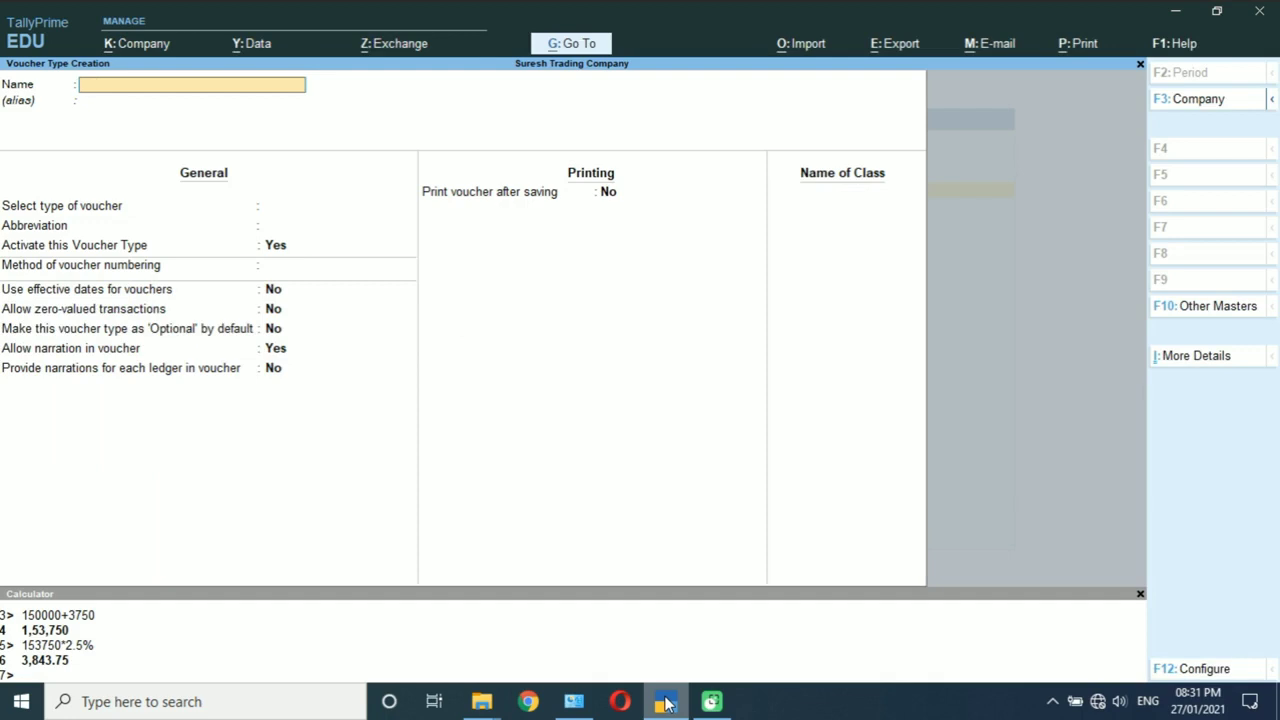
{"action": "key", "text": "Escape"}
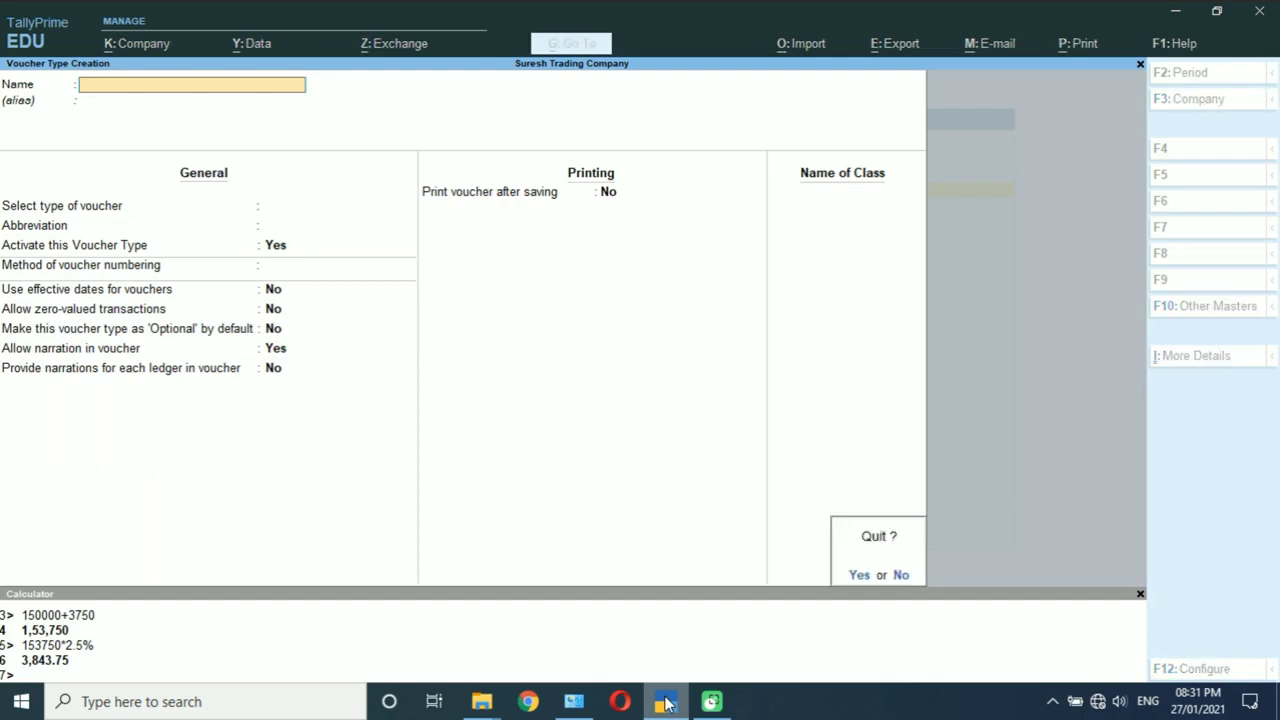
{"action": "key", "text": "Return"}
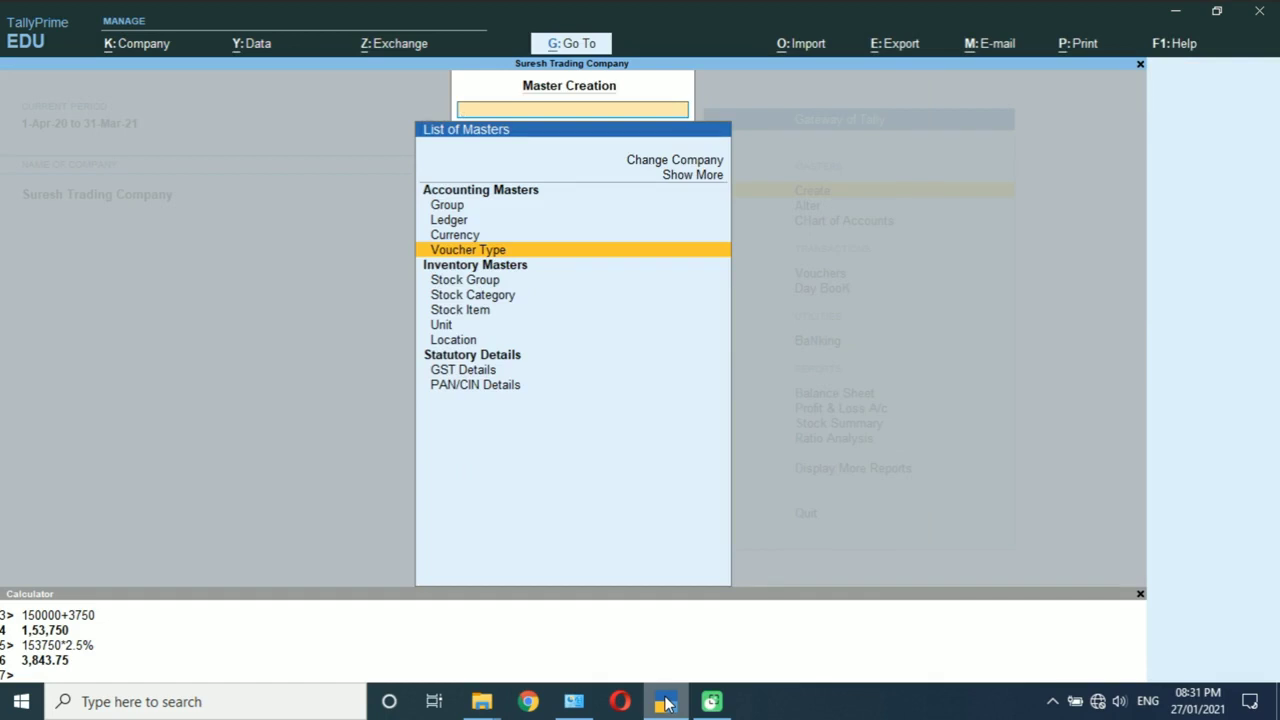
Step: Open the Parchi Book (J Form) voucher type for alteration
{"action": "key", "text": "Escape"}
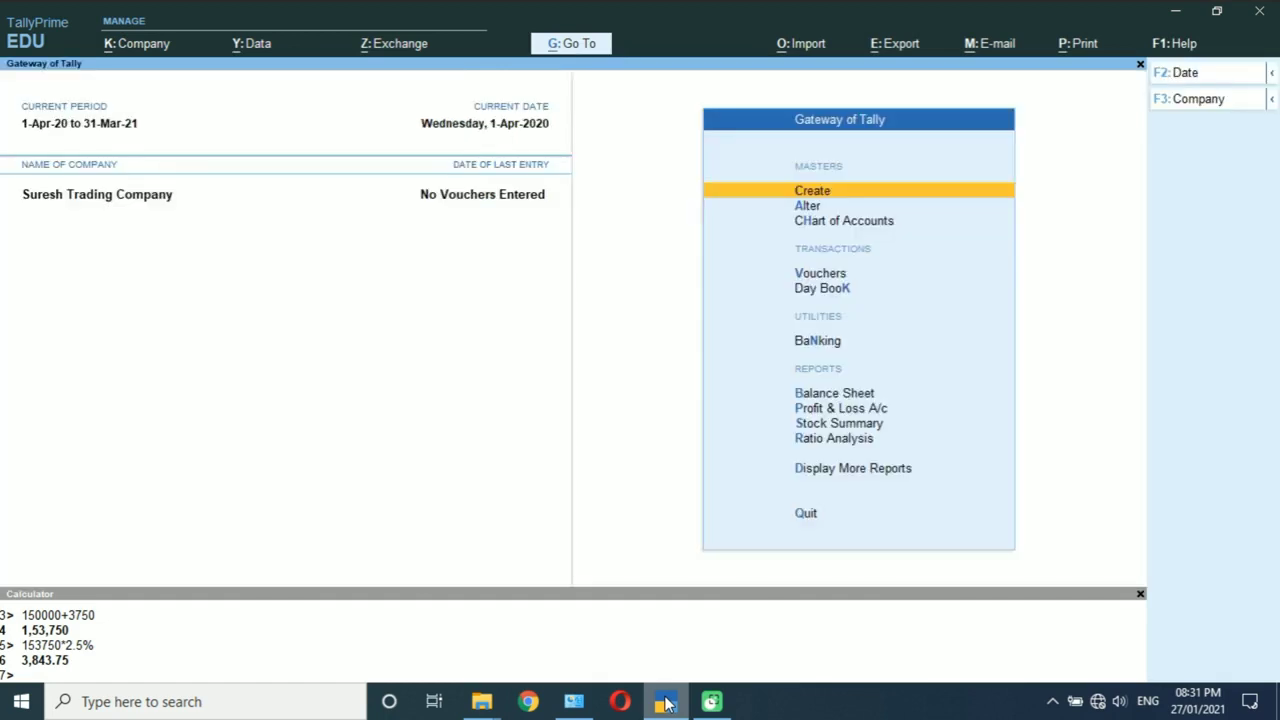
{"action": "key", "text": "Down"}
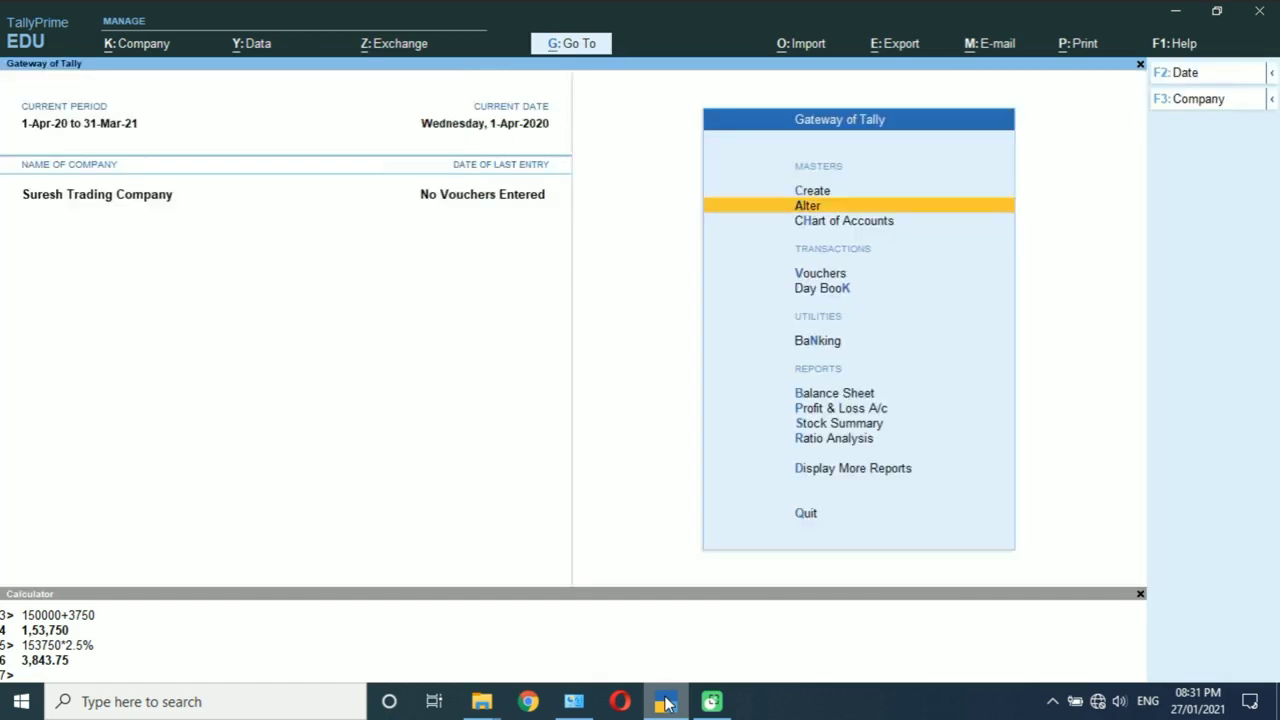
{"action": "key", "text": "Return"}
{"action": "key", "text": "Down"}
{"action": "key", "text": "Down"}
{"action": "key", "text": "Down"}
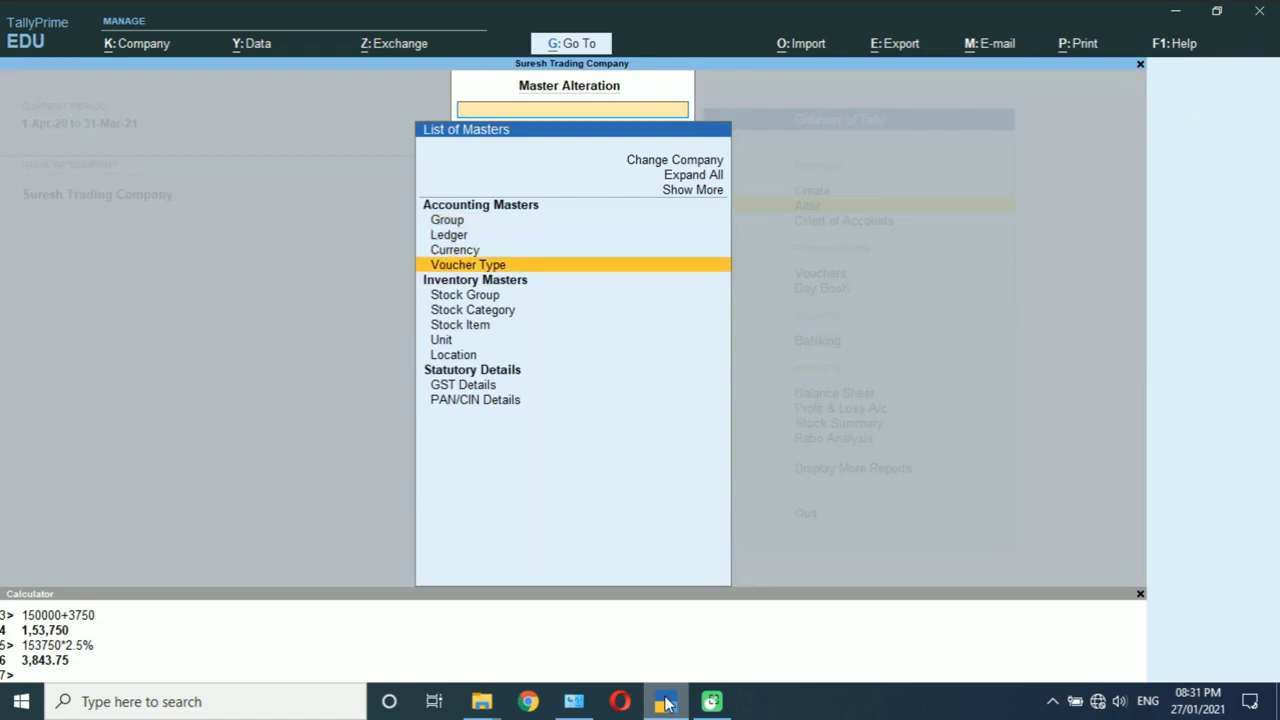
{"action": "key", "text": "Return"}
{"action": "key", "text": "Down"}
{"action": "key", "text": "Down"}
{"action": "key", "text": "Down"}
{"action": "key", "text": "Down"}
{"action": "key", "text": "Down"}
{"action": "key", "text": "Down"}
{"action": "key", "text": "Down"}
{"action": "key", "text": "Down"}
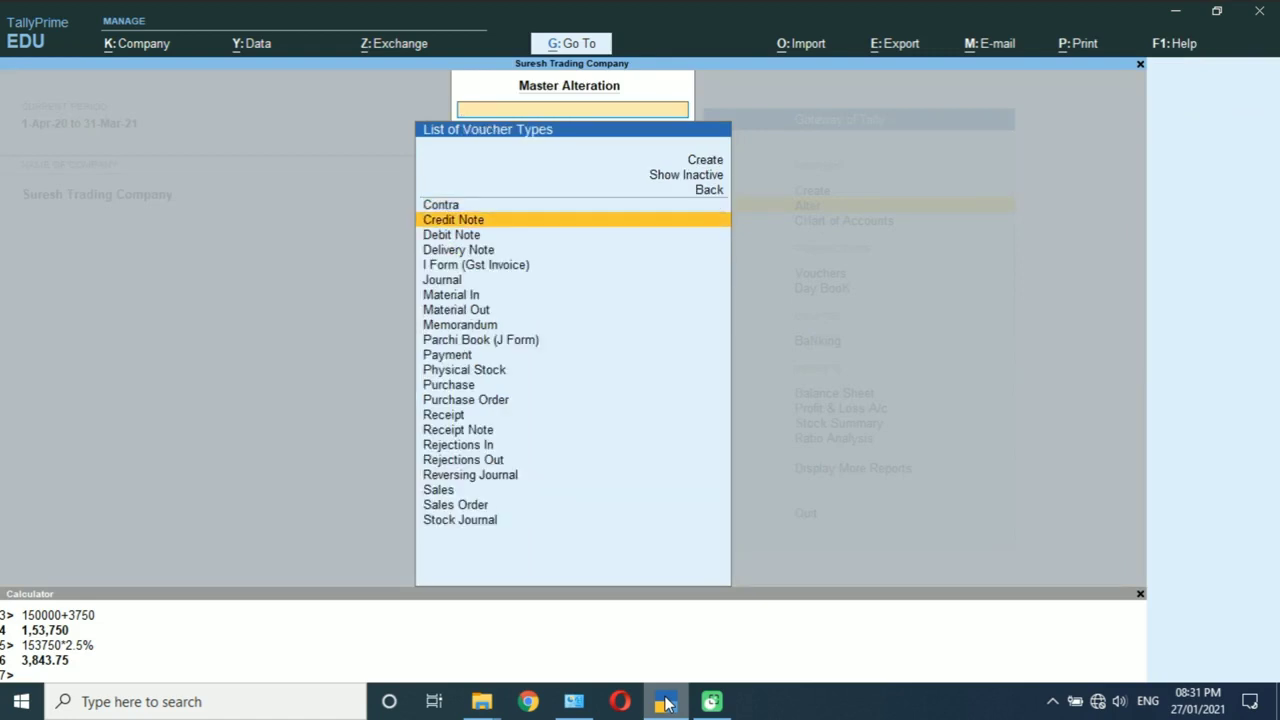
{"action": "key", "text": "Down"}
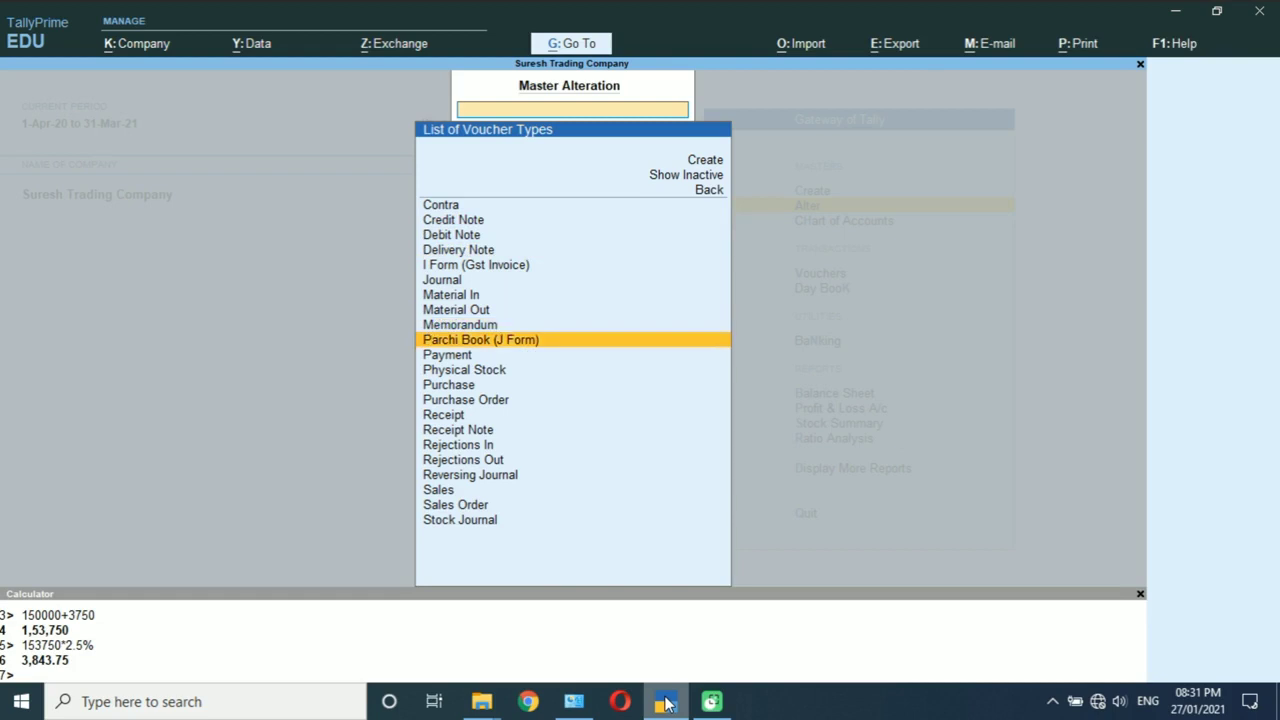
{"action": "key", "text": "Return"}
{"action": "key", "text": "Return"}
{"action": "key", "text": "Return"}
{"action": "key", "text": "Return"}
{"action": "key", "text": "Return"}
{"action": "key", "text": "Return"}
{"action": "key", "text": "Return"}
{"action": "key", "text": "Return"}
{"action": "key", "text": "Return"}
{"action": "key", "text": "Return"}
{"action": "key", "text": "Return"}
{"action": "key", "text": "Return"}
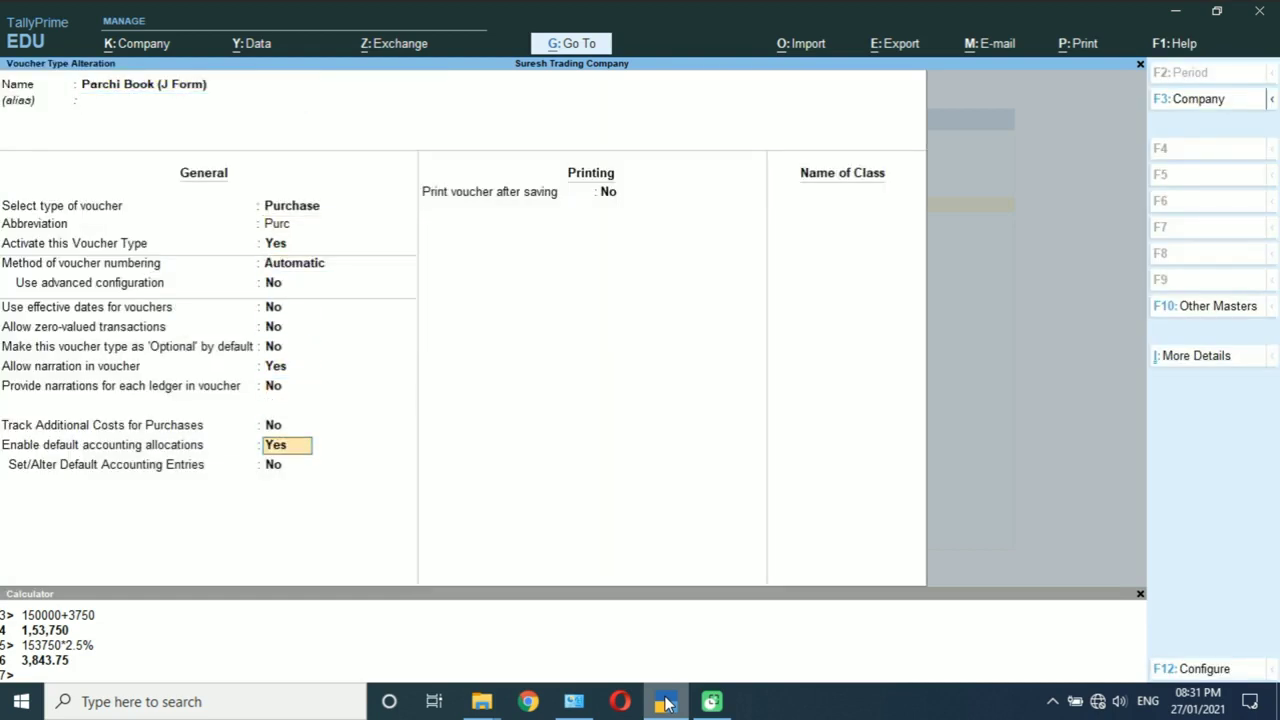
Step: Change Parchi Book's Labour / Dhanka default charge to -.50% on total sales
{"action": "key", "text": "Return"}
{"action": "type", "text": "y"}
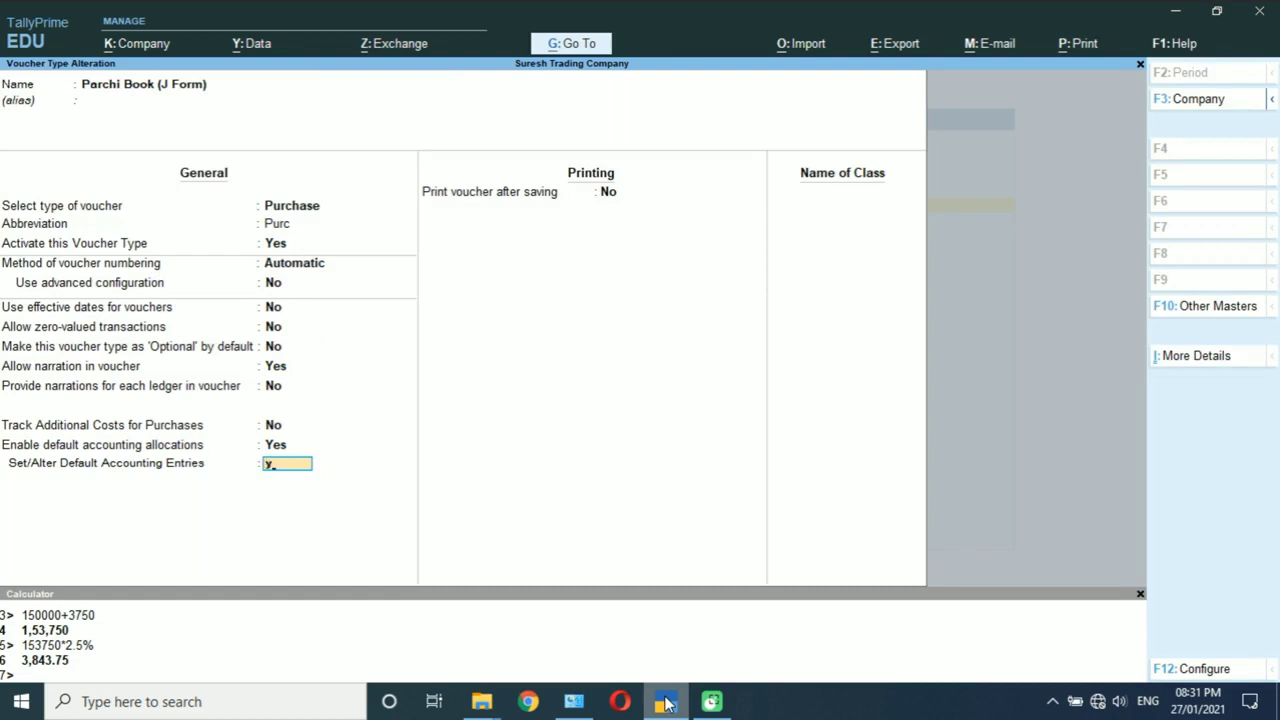
{"action": "key", "text": "Return"}
{"action": "key", "text": "Return"}
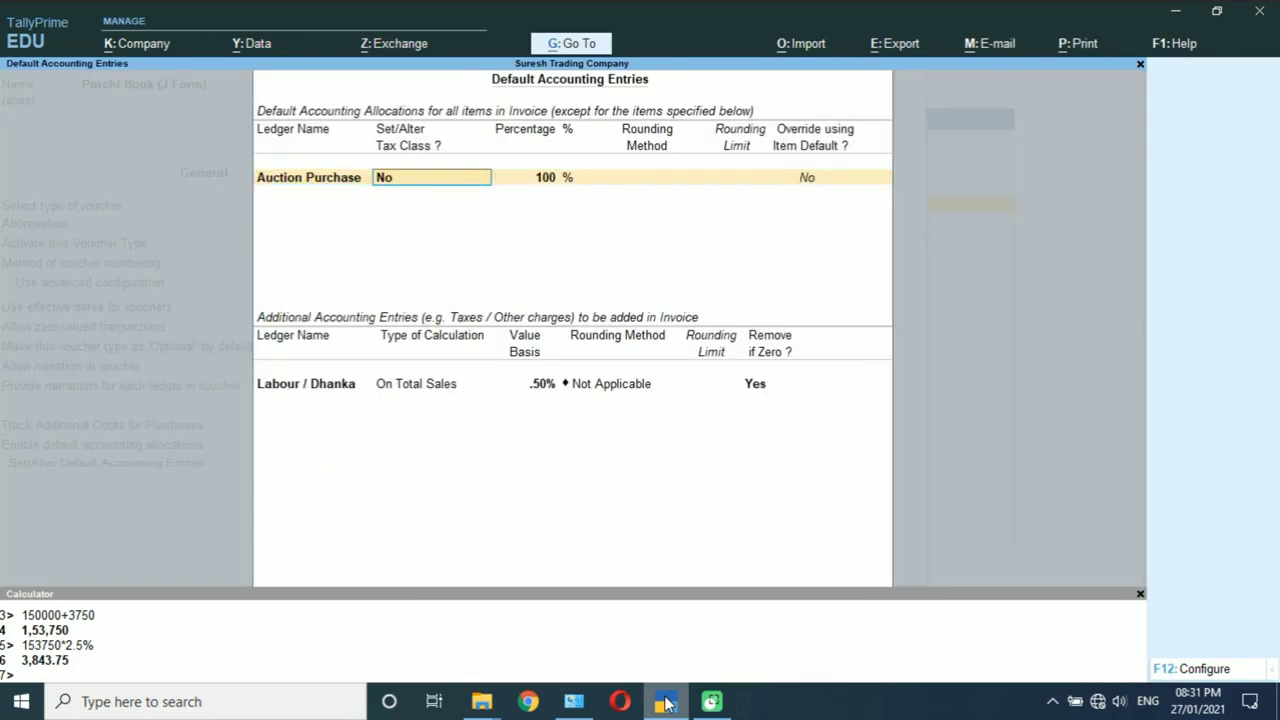
{"action": "key", "text": "Return"}
{"action": "key", "text": "Return"}
{"action": "key", "text": "Return"}
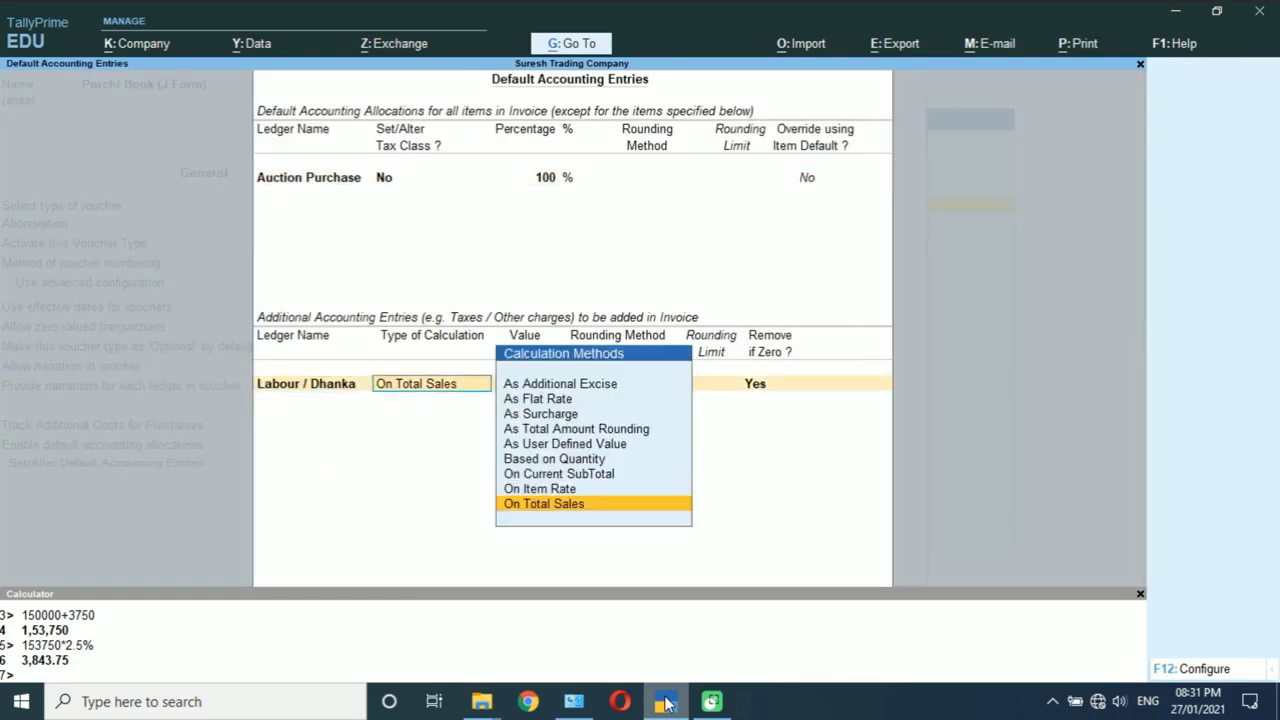
{"action": "key", "text": "Return"}
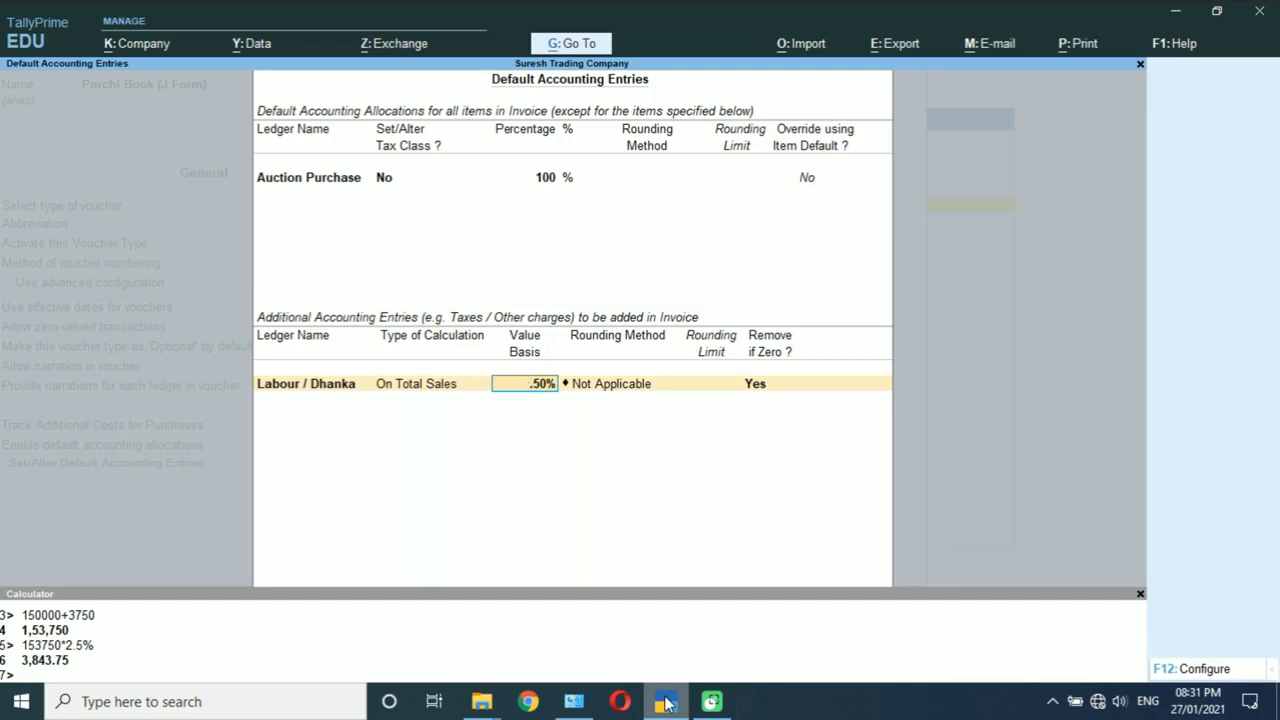
{"action": "type", "text": "-.50%"}
{"action": "key", "text": "Return"}
{"action": "key", "text": "Return"}
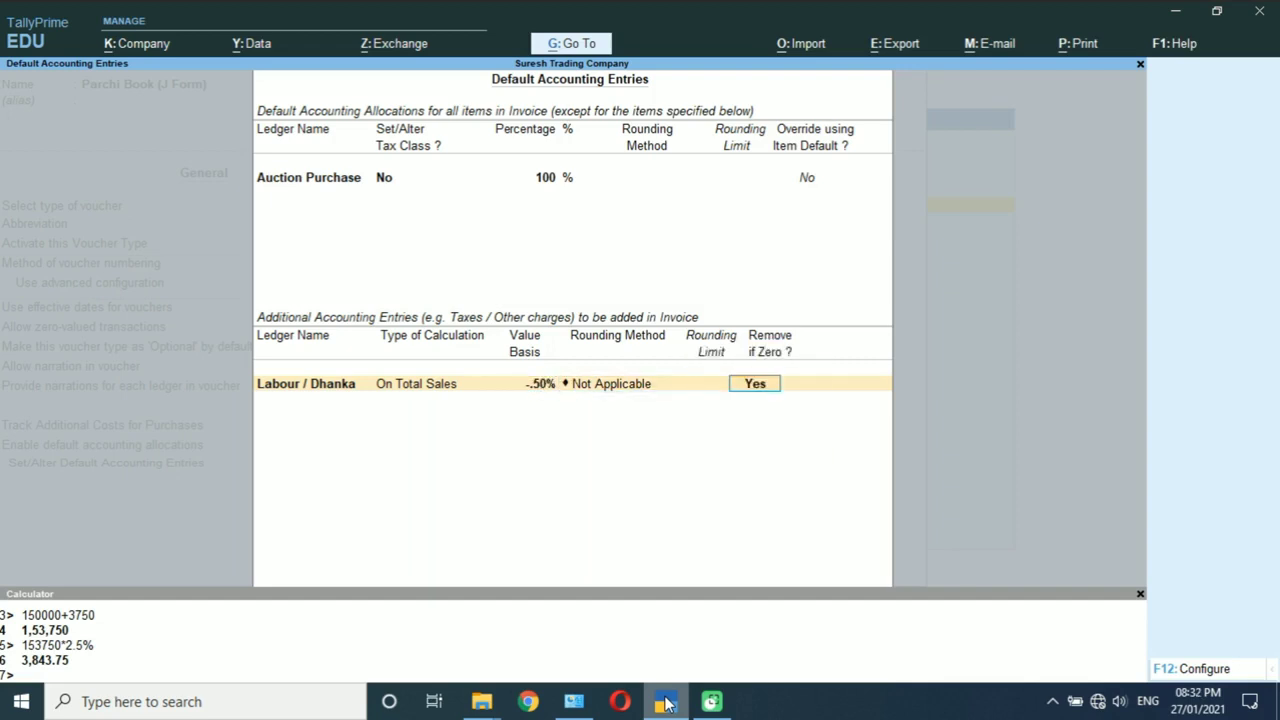
{"action": "key", "text": "Return"}
{"action": "key", "text": "Return"}
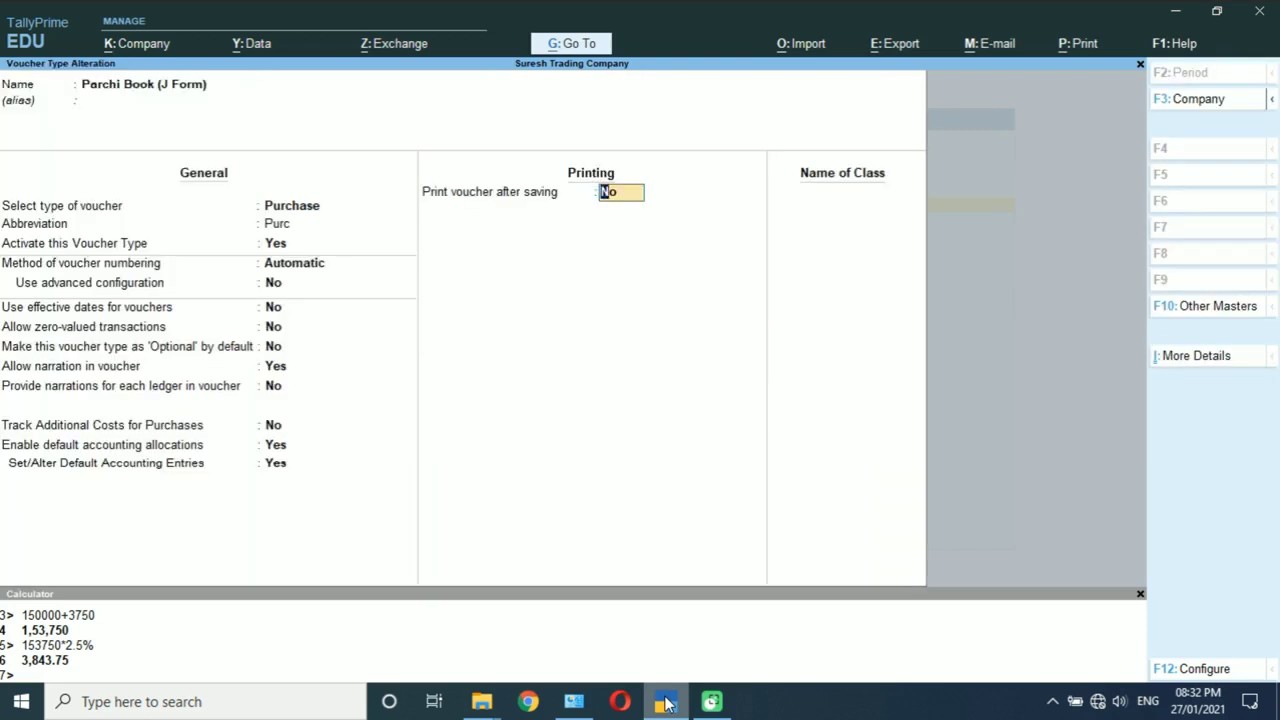
{"action": "key", "text": "Return"}
{"action": "key", "text": "Return"}
Step: Leave the voucher type alteration and return to the Gateway of Tally
{"action": "key", "text": "n"}
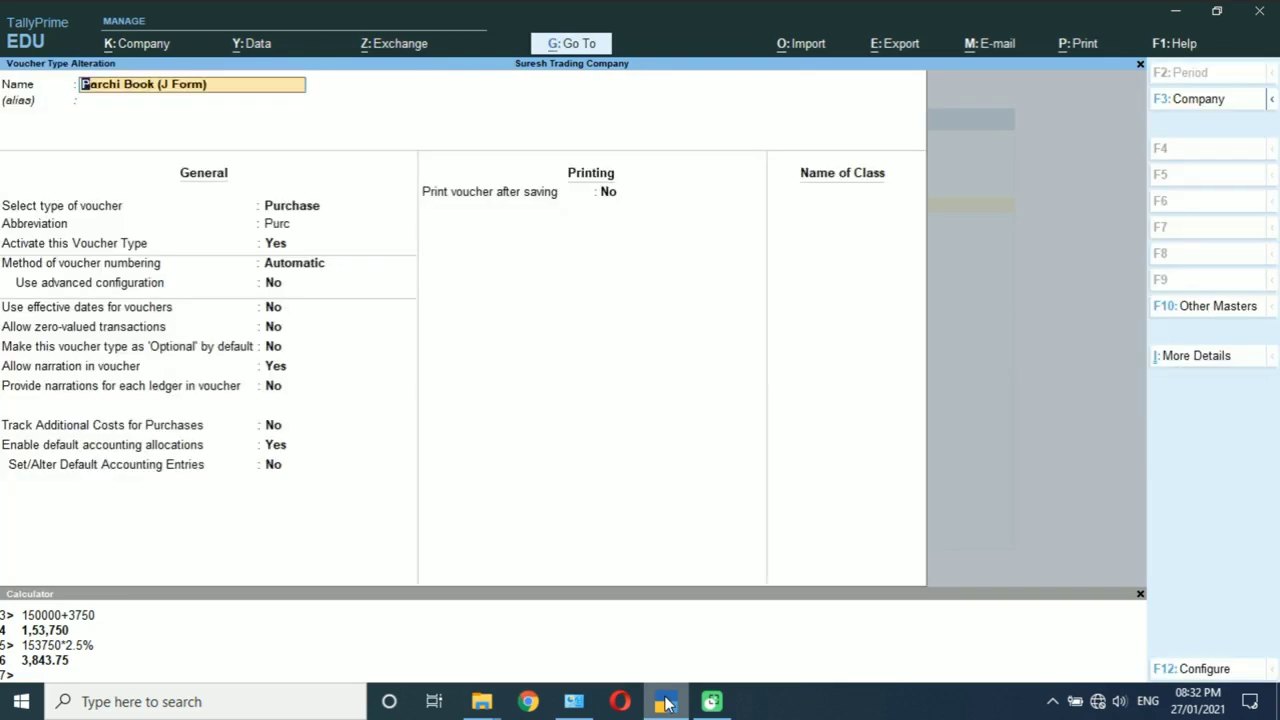
{"action": "key", "text": "Escape"}
{"action": "key", "text": "y"}
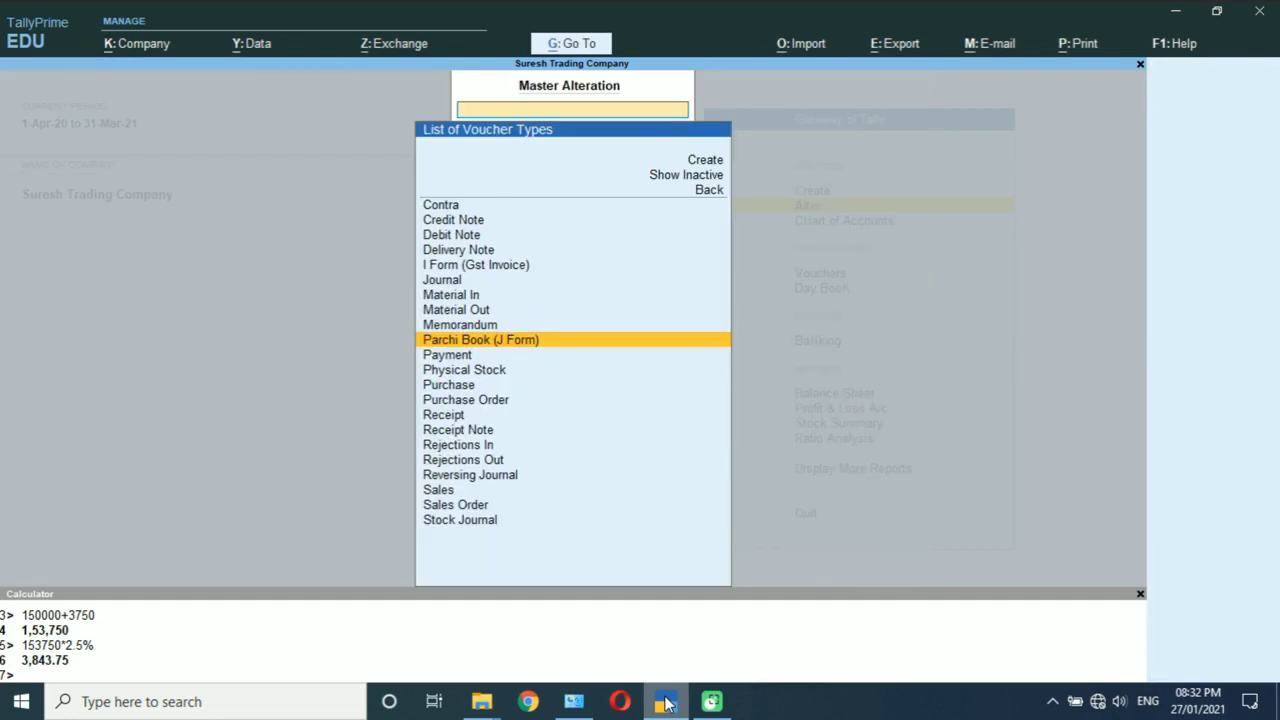
{"action": "key", "text": "Escape"}
{"action": "key", "text": "Escape"}
{"action": "key", "text": "n"}
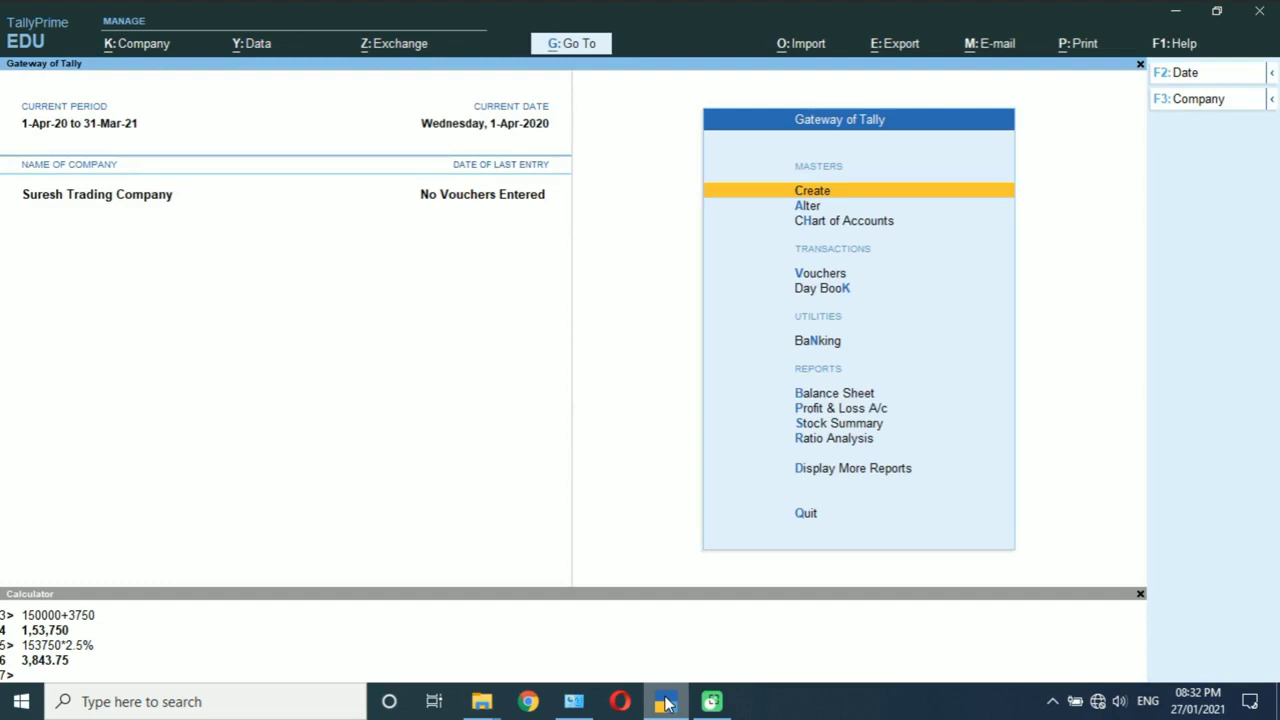
Step: Start a new purchase voucher using the Parchi Book (J Form) voucher type, dated 1-Apr-20
{"action": "key", "text": "v"}
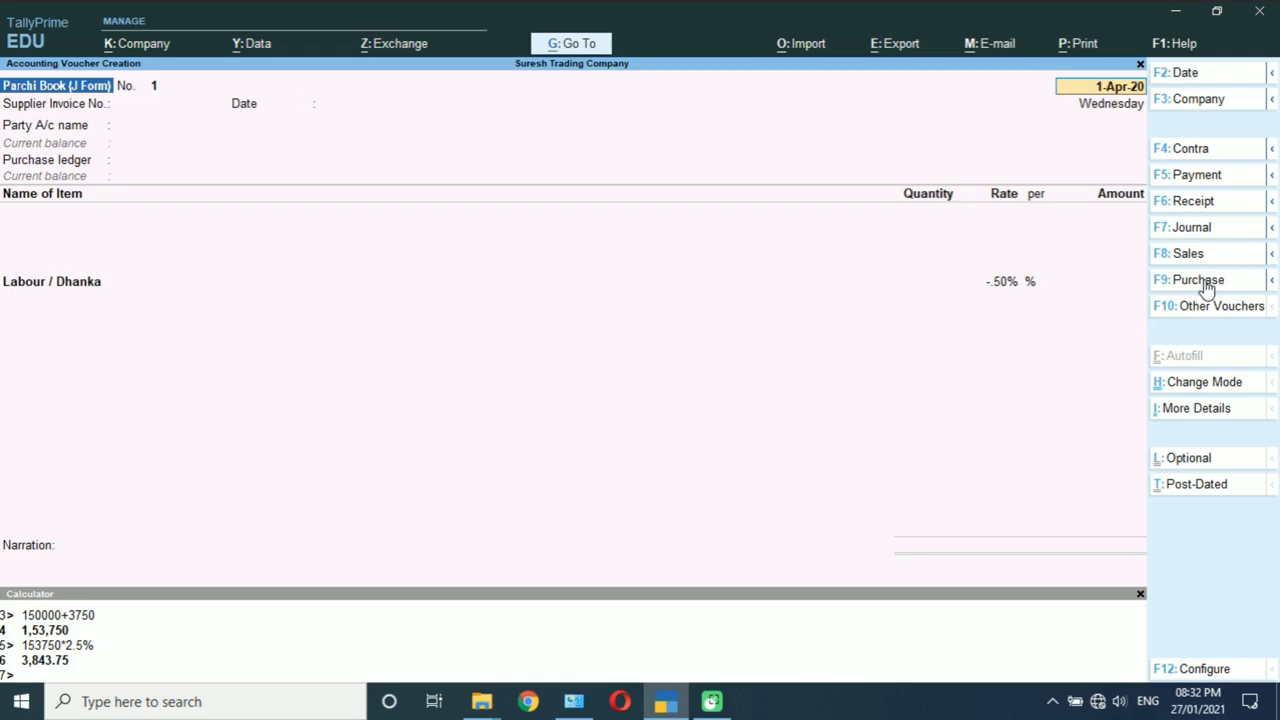
{"action": "left_click", "coordinate": [1207, 284]}
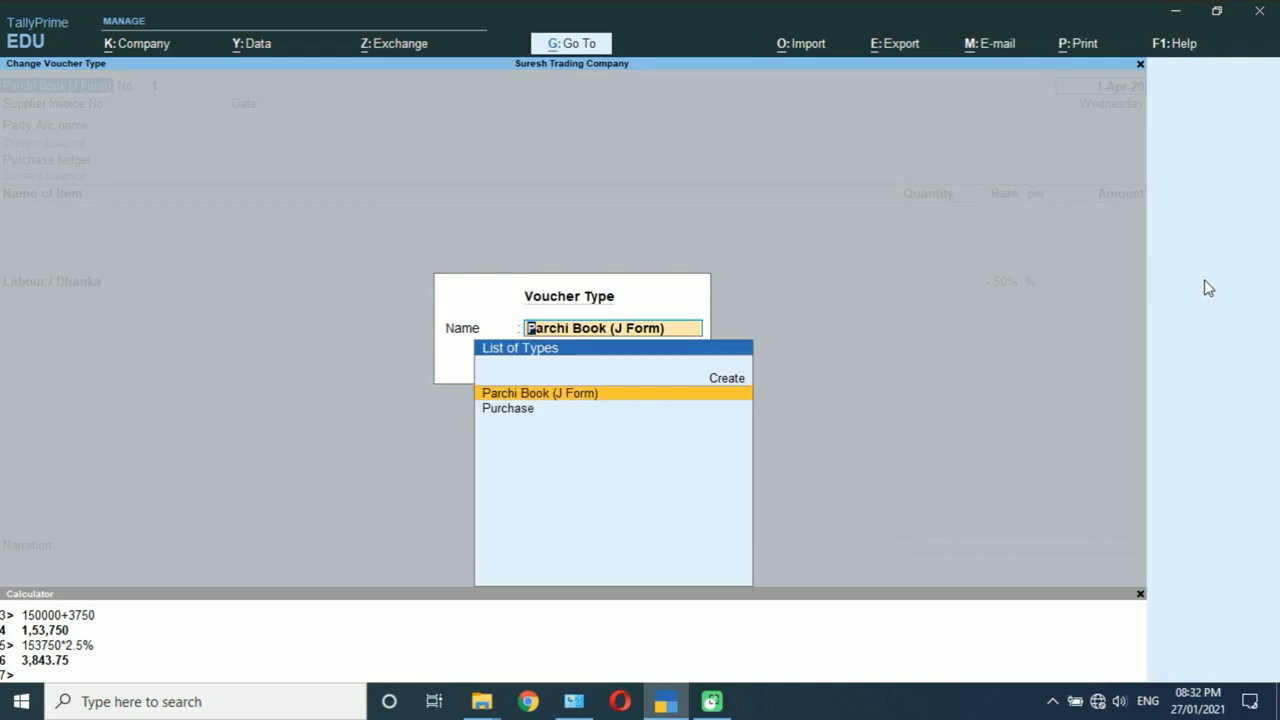
{"action": "key", "text": "Down"}
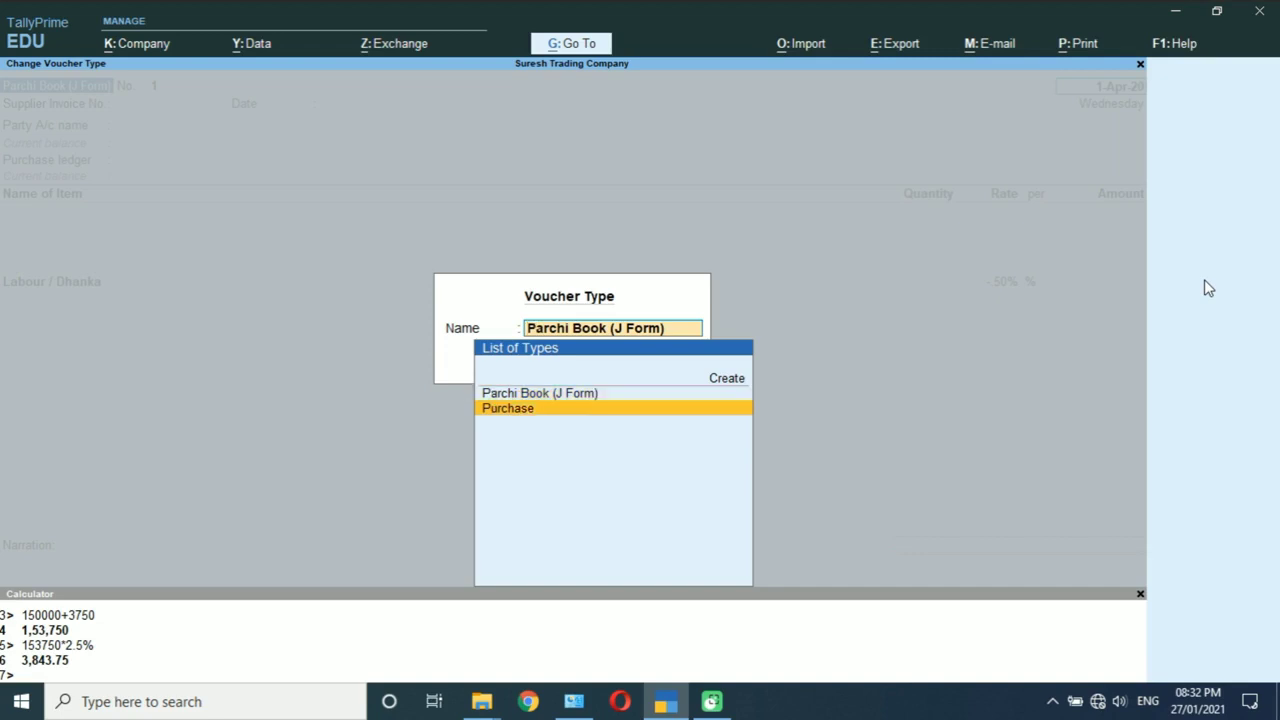
{"action": "key", "text": "Up"}
{"action": "key", "text": "Down"}
{"action": "key", "text": "Up"}
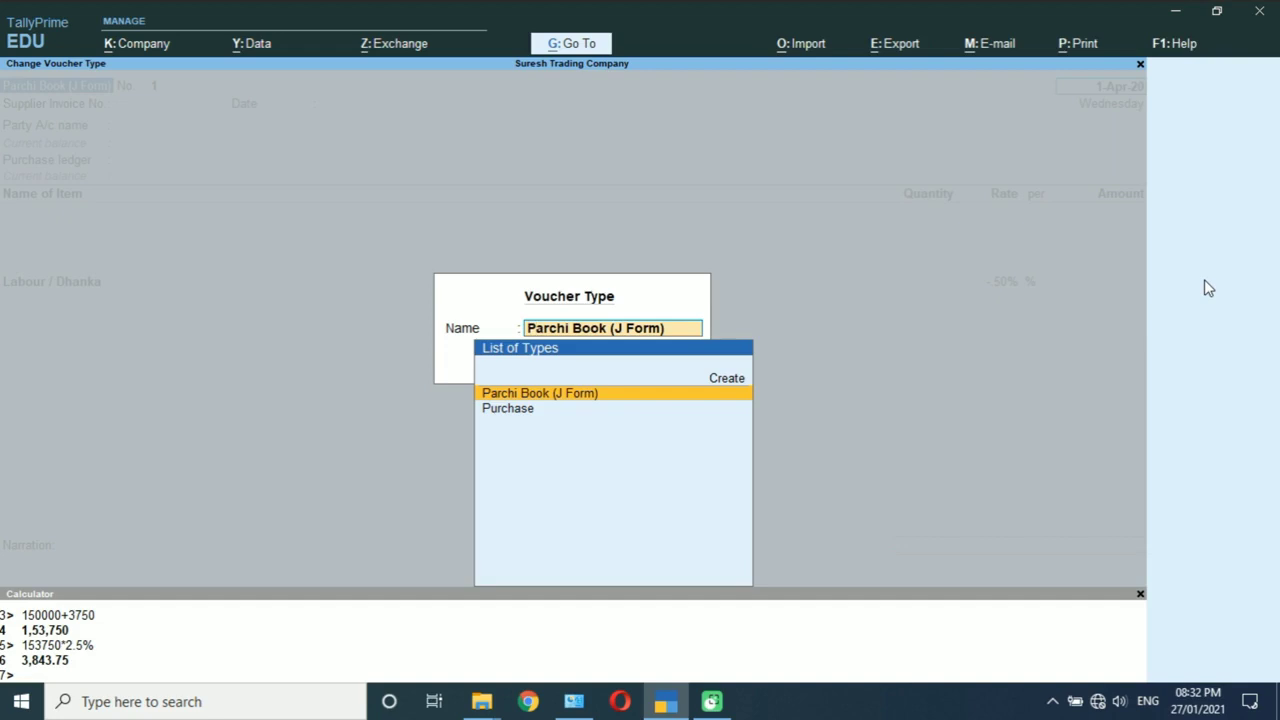
{"action": "key", "text": "Return"}
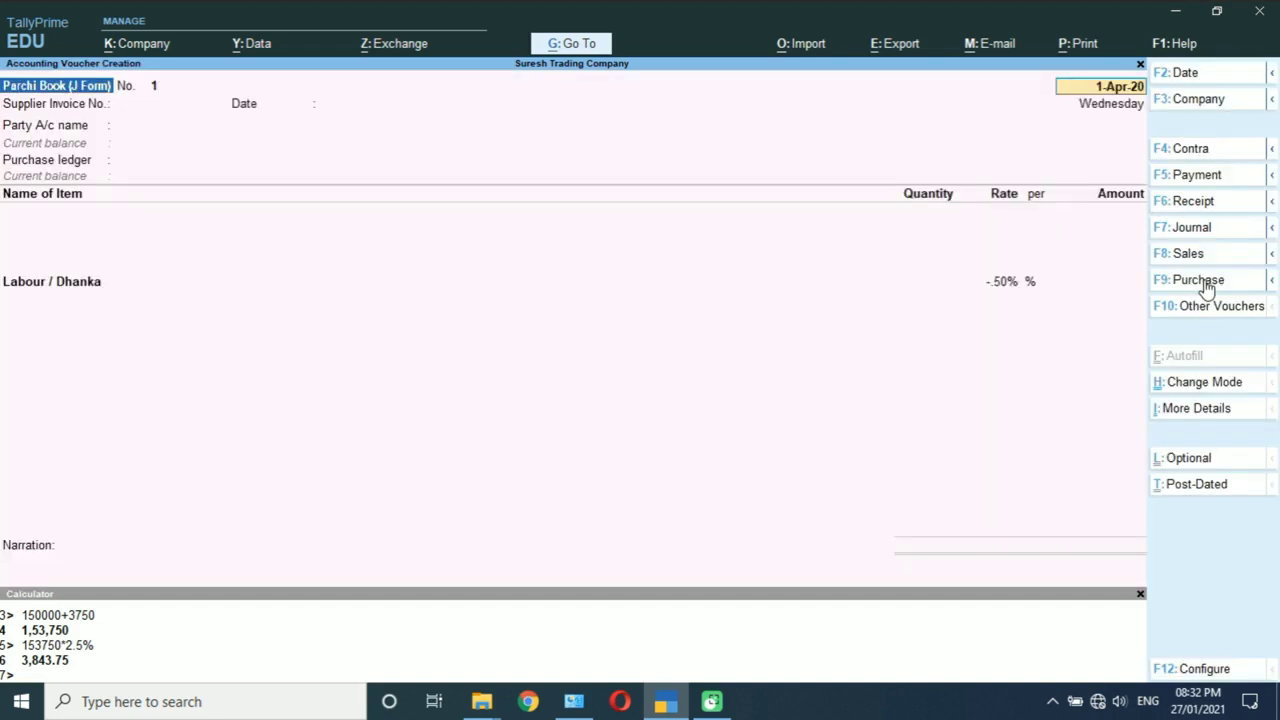
{"action": "key", "text": "Return"}
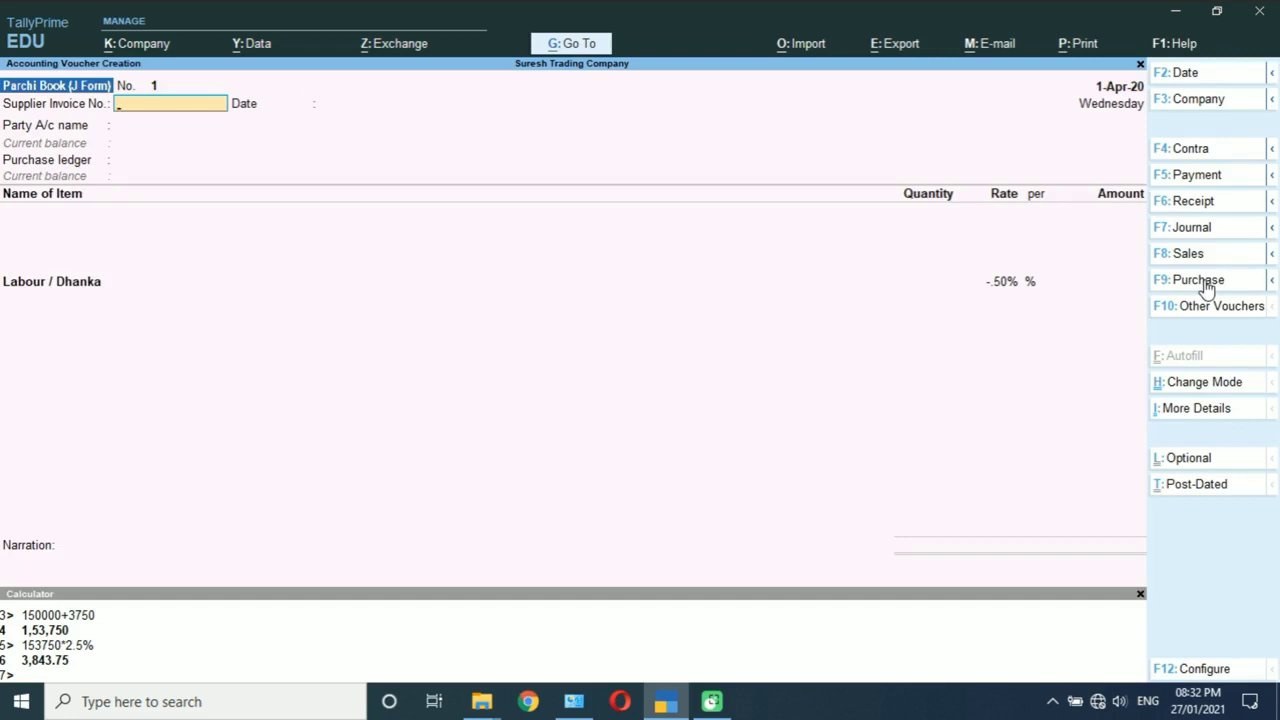
Step: Enter supplier invoice 250/30 on 1-Apr-20, pick the supplier party and Auction Purchase
{"action": "type", "text": "250/30"}
{"action": "key", "text": "Return"}
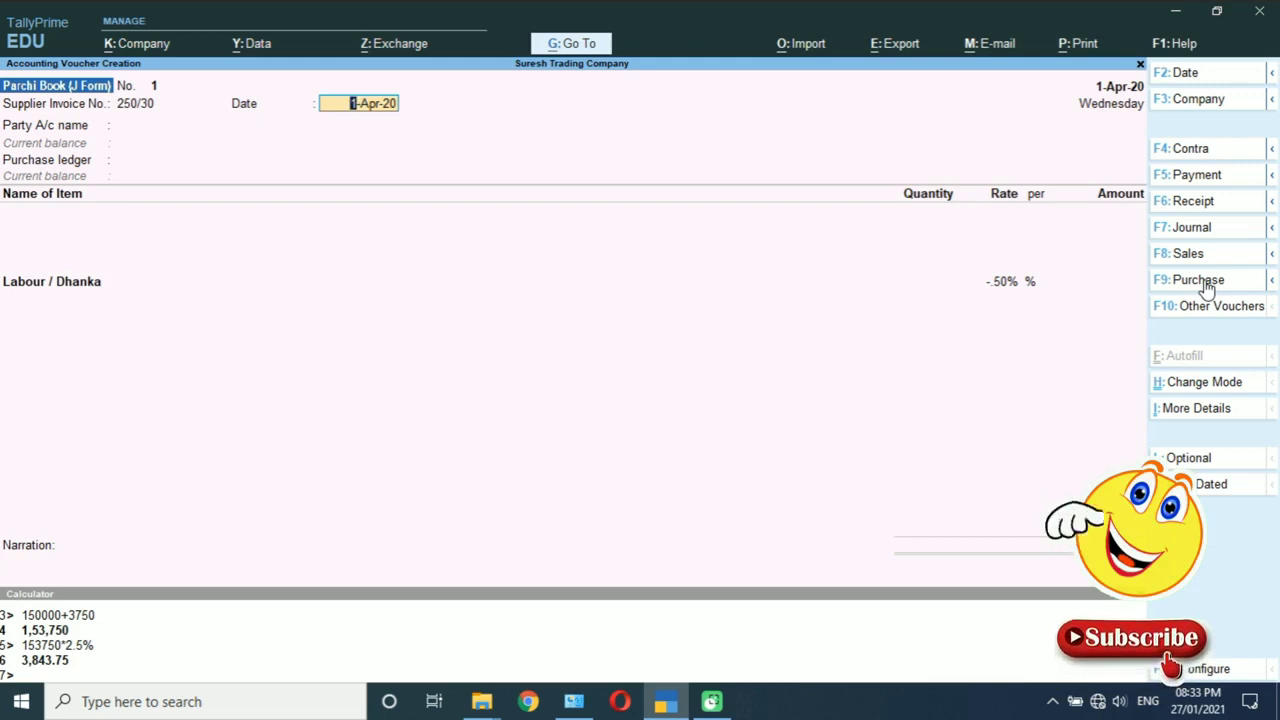
{"action": "key", "text": "Return"}
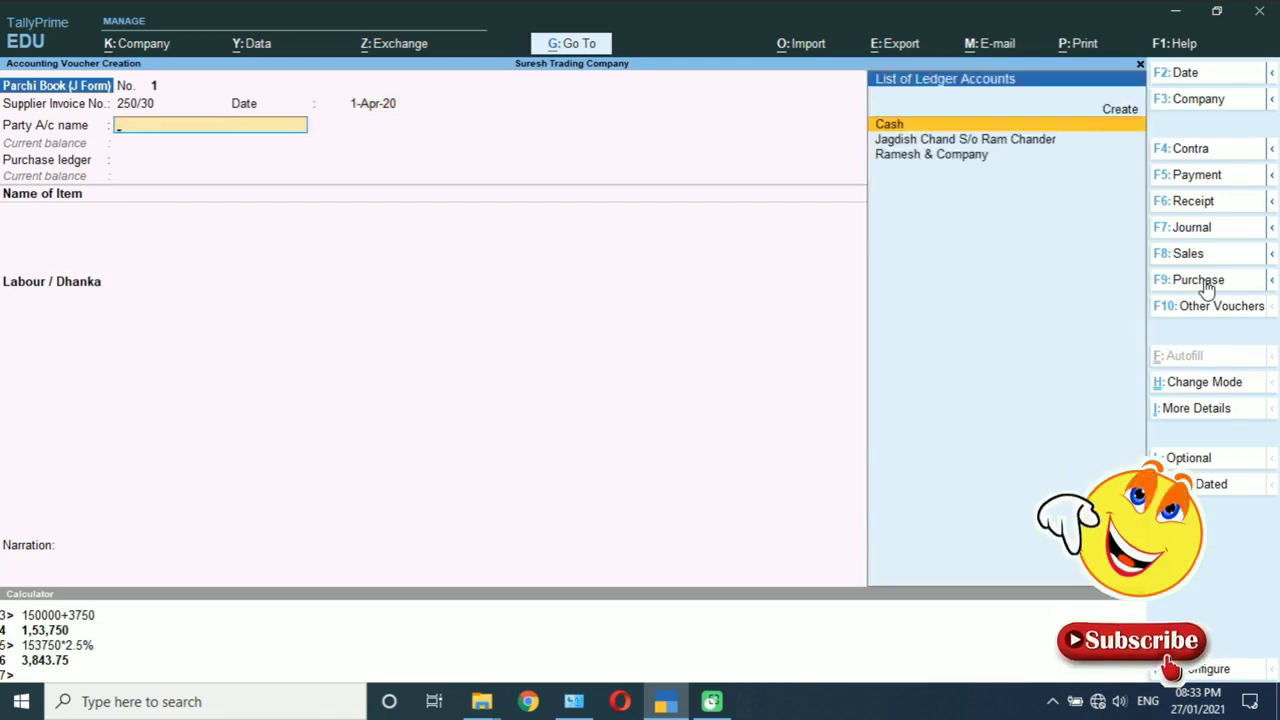
{"action": "key", "text": "Down"}
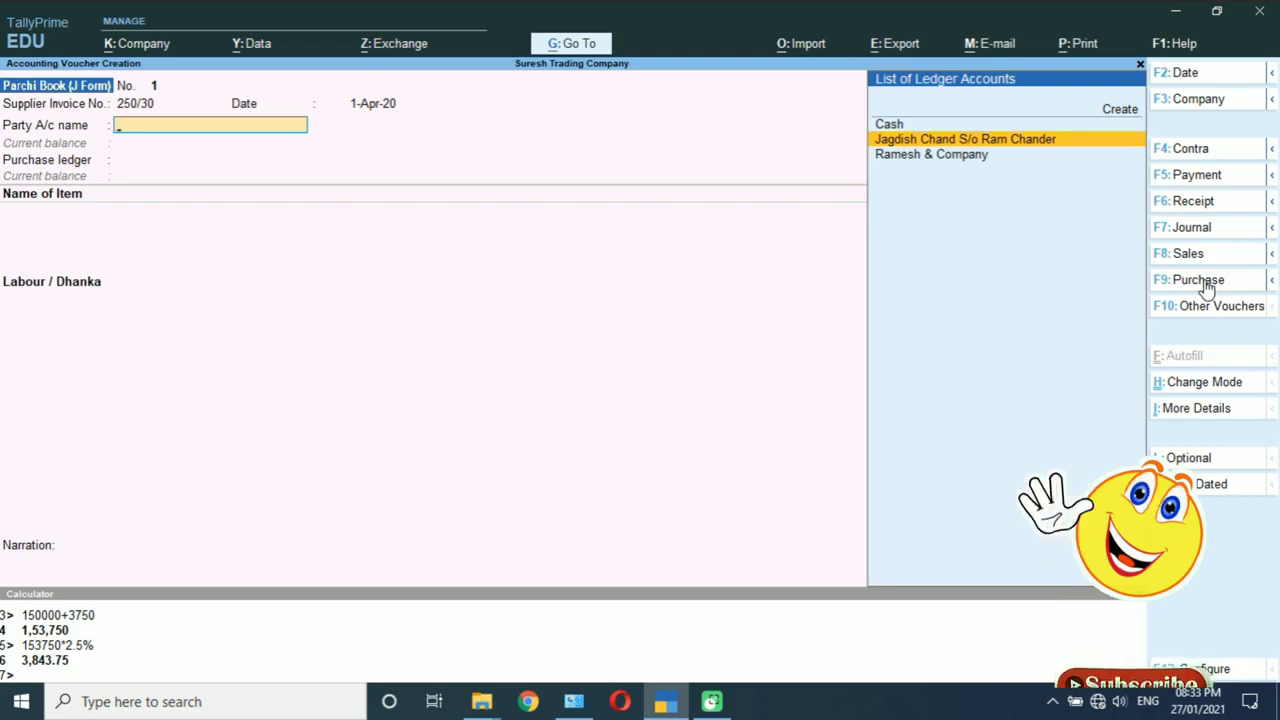
{"action": "key", "text": "Return"}
{"action": "key", "text": "Return"}
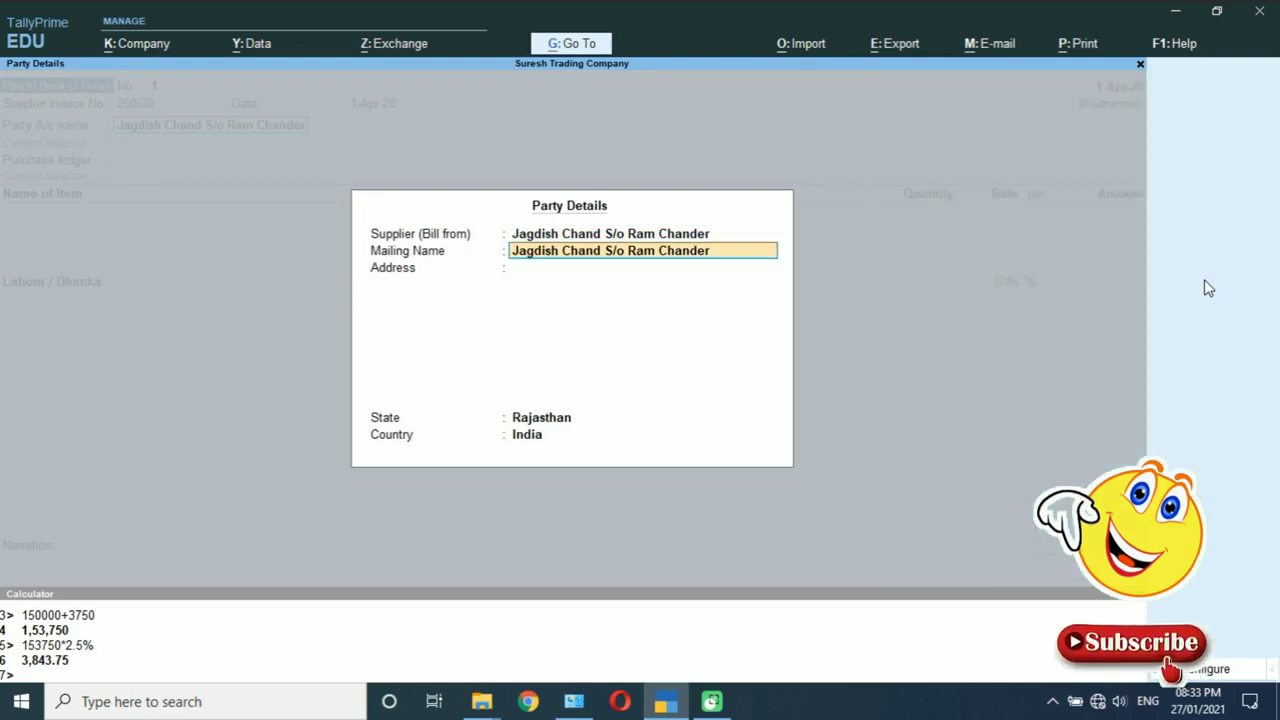
{"action": "key", "text": "Return"}
{"action": "key", "text": "Return"}
{"action": "key", "text": "Return"}
{"action": "key", "text": "Return"}
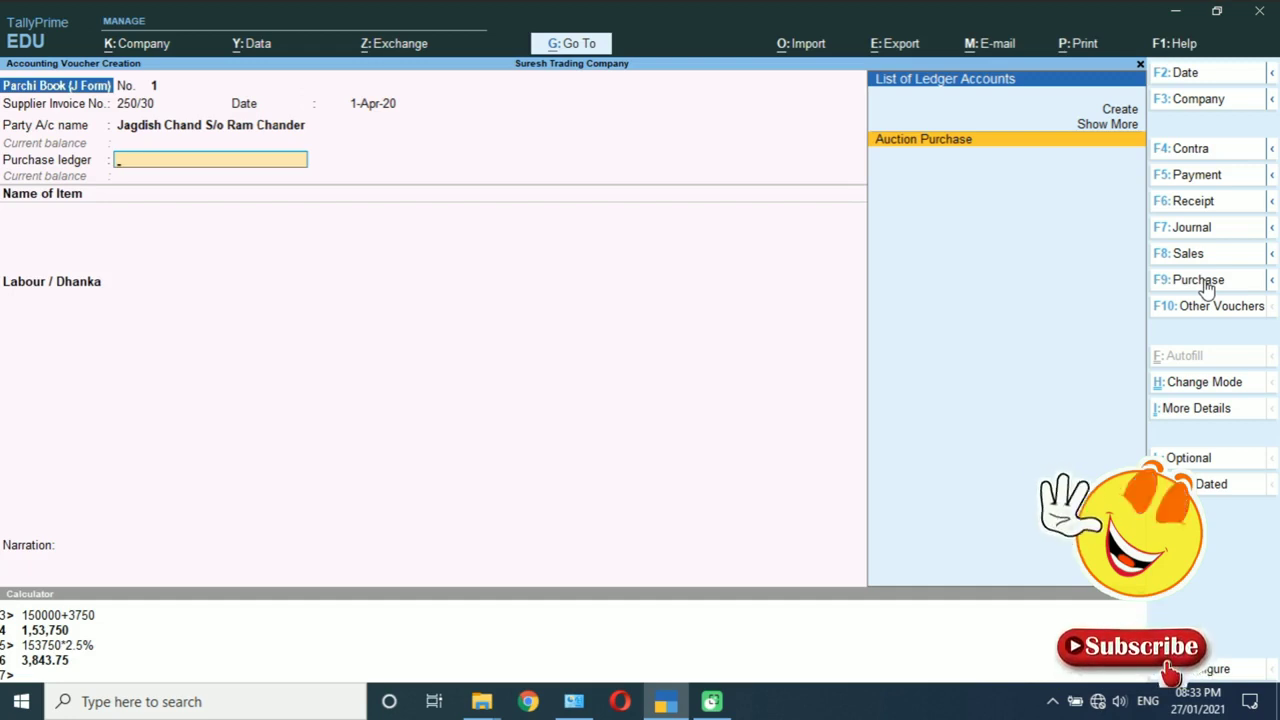
{"action": "key", "text": "Return"}
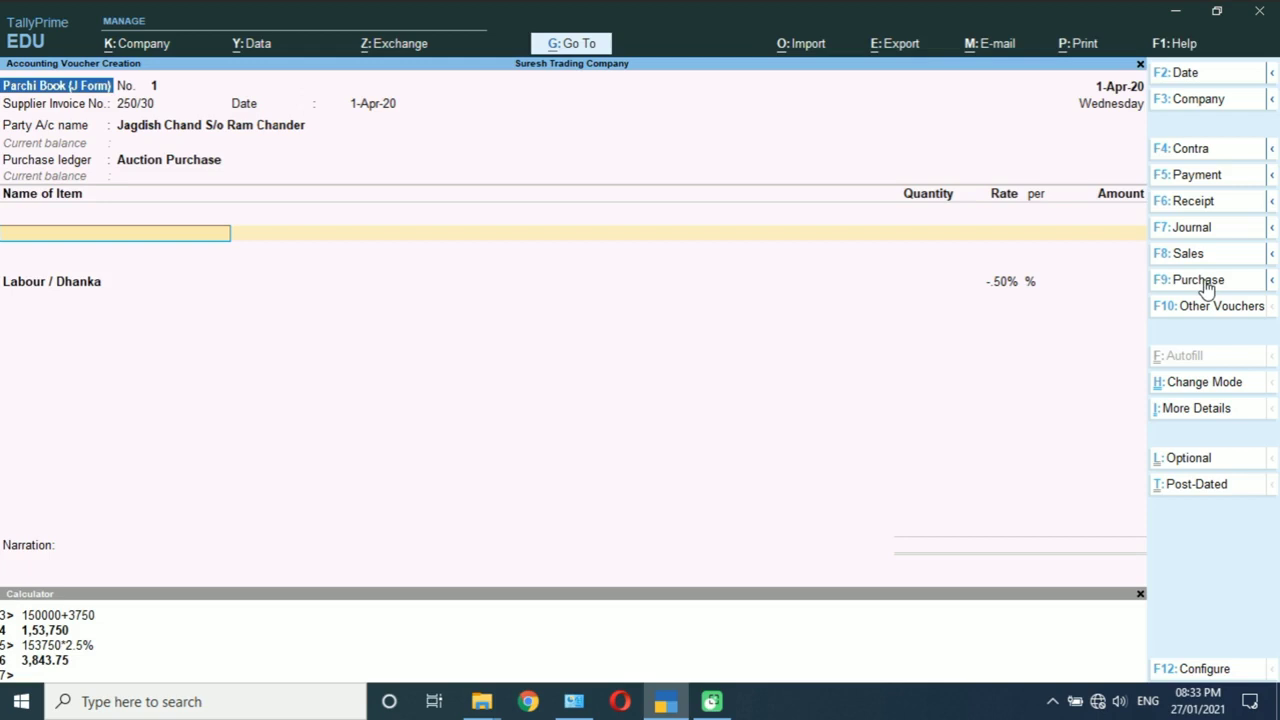
Step: Enter Cotton, 20 qtl at a rate of 6,000, for an amount of 1,20,000
{"action": "type", "text": "Co"}
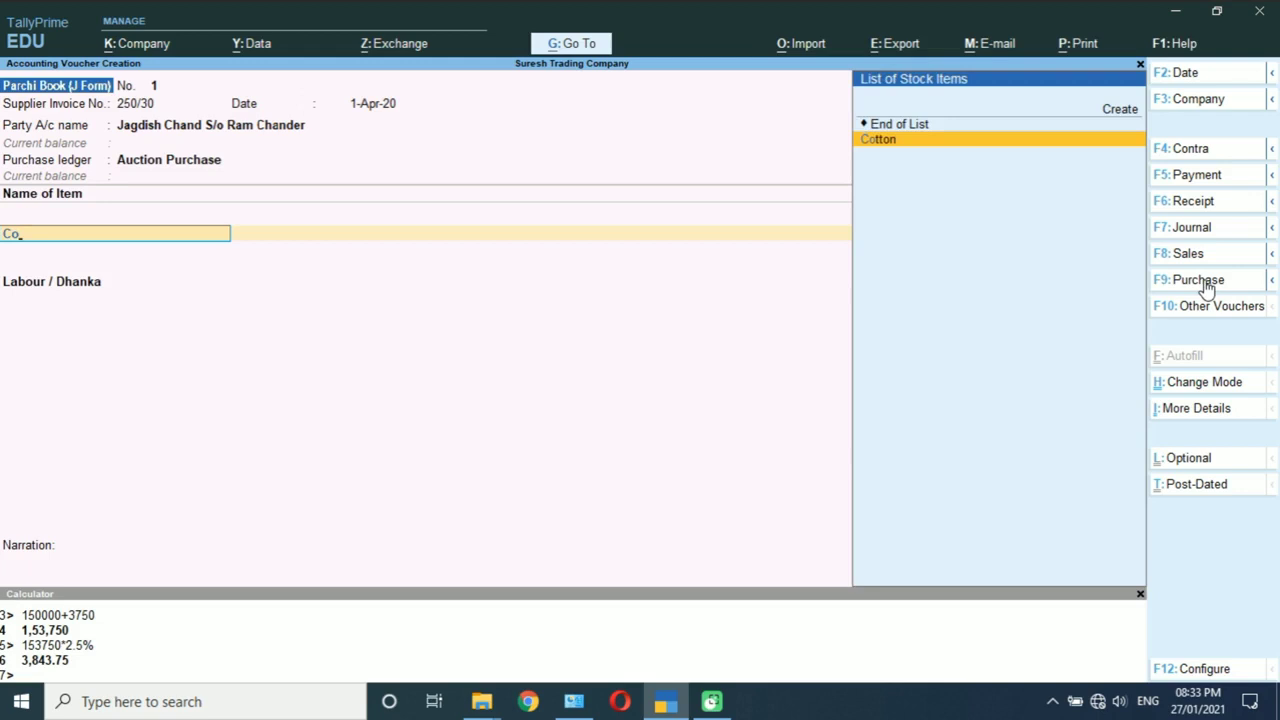
{"action": "key", "text": "Return"}
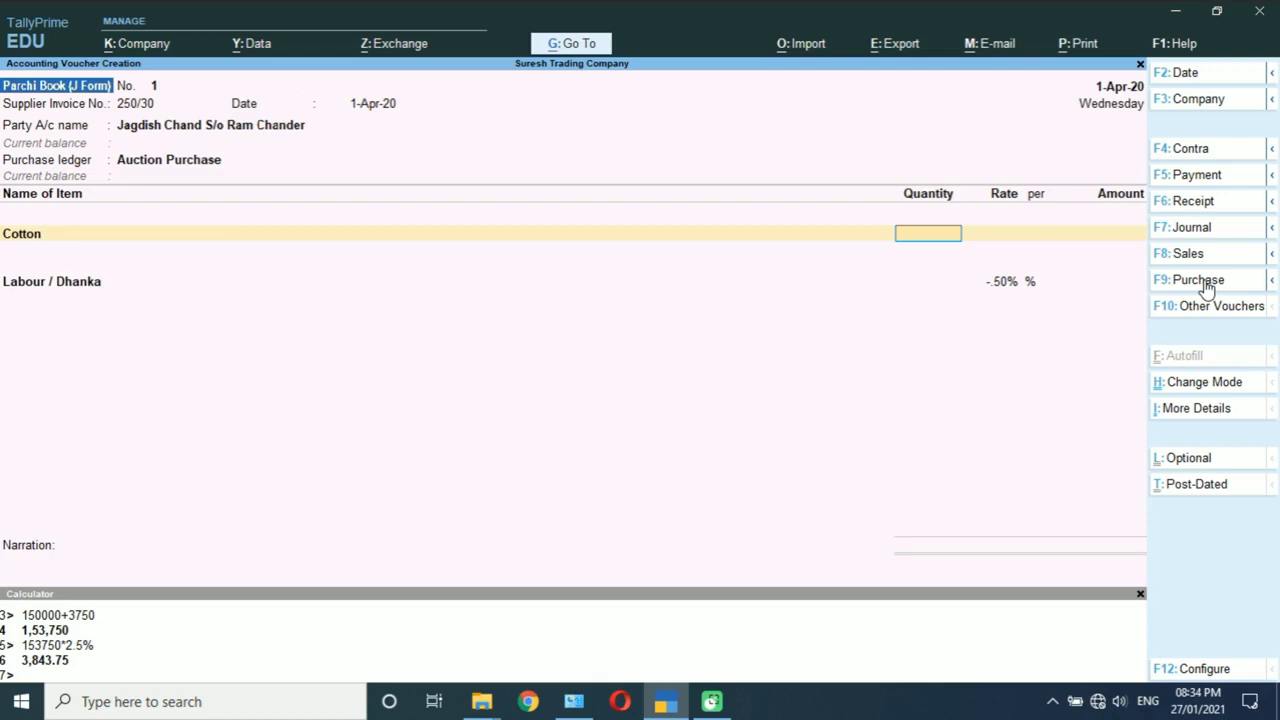
{"action": "type", "text": "20"}
{"action": "key", "text": "Return"}
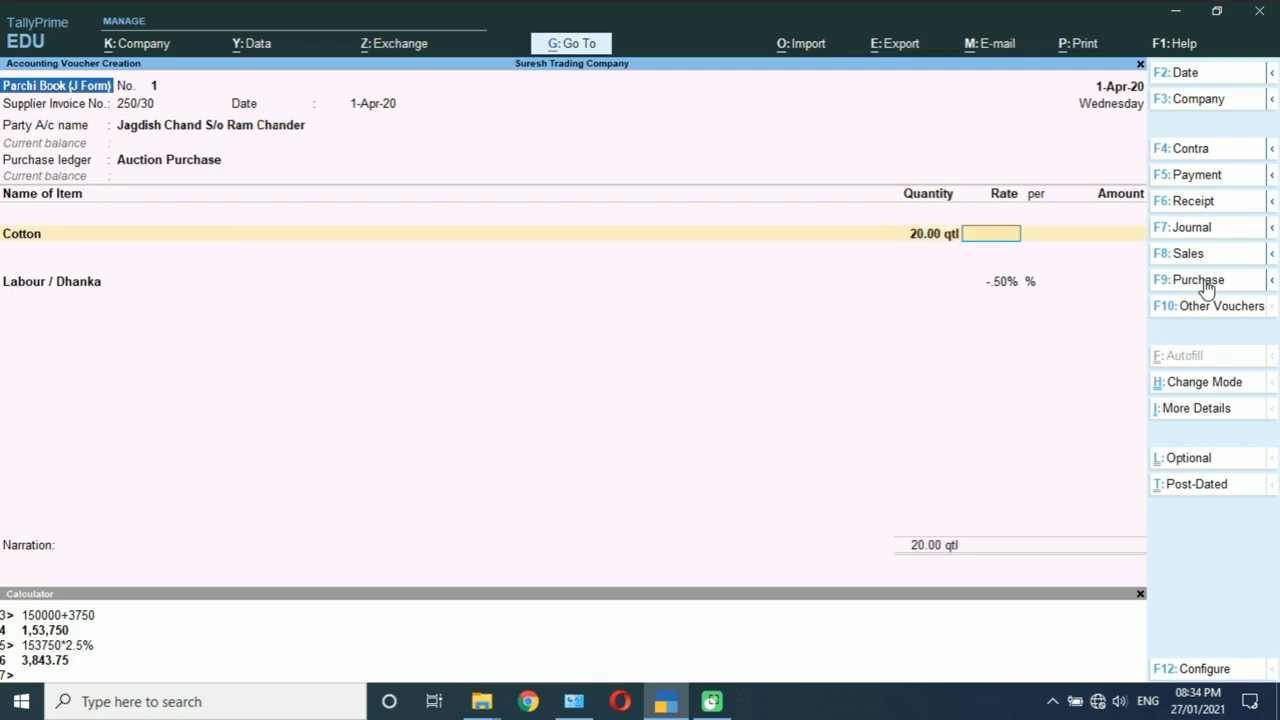
{"action": "type", "text": "6000"}
{"action": "key", "text": "Return"}
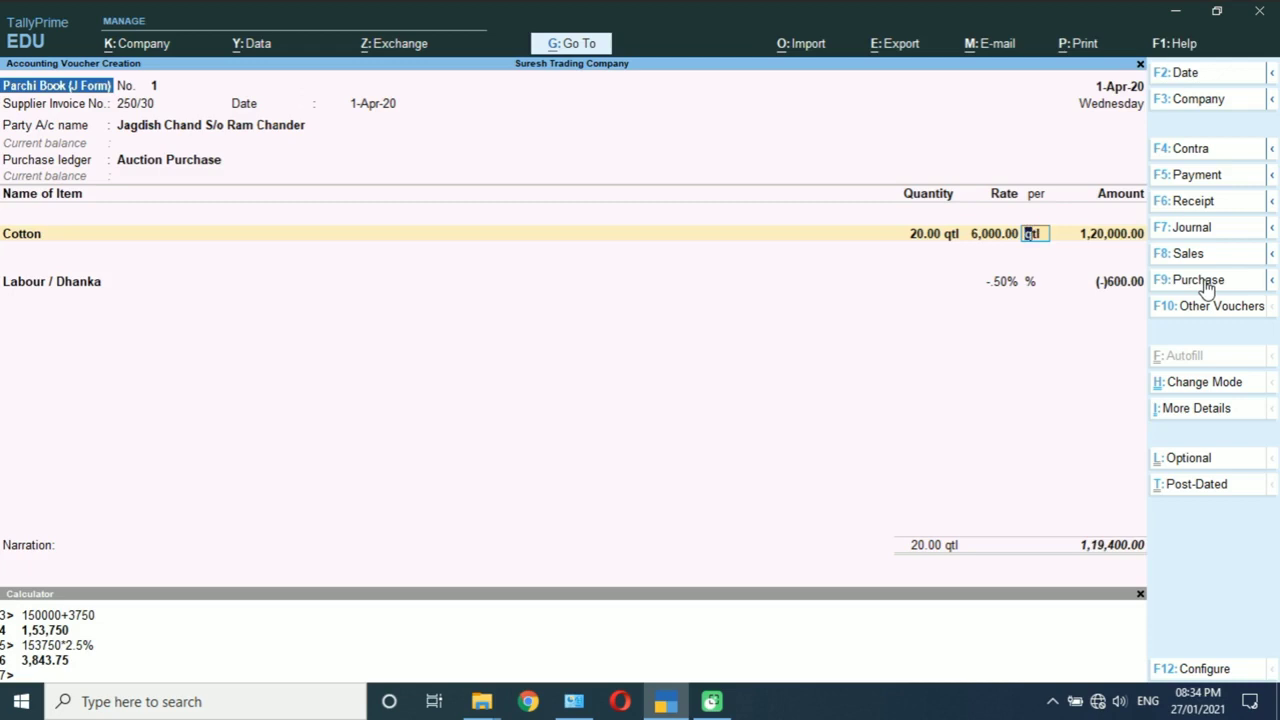
{"action": "key", "text": "Return"}
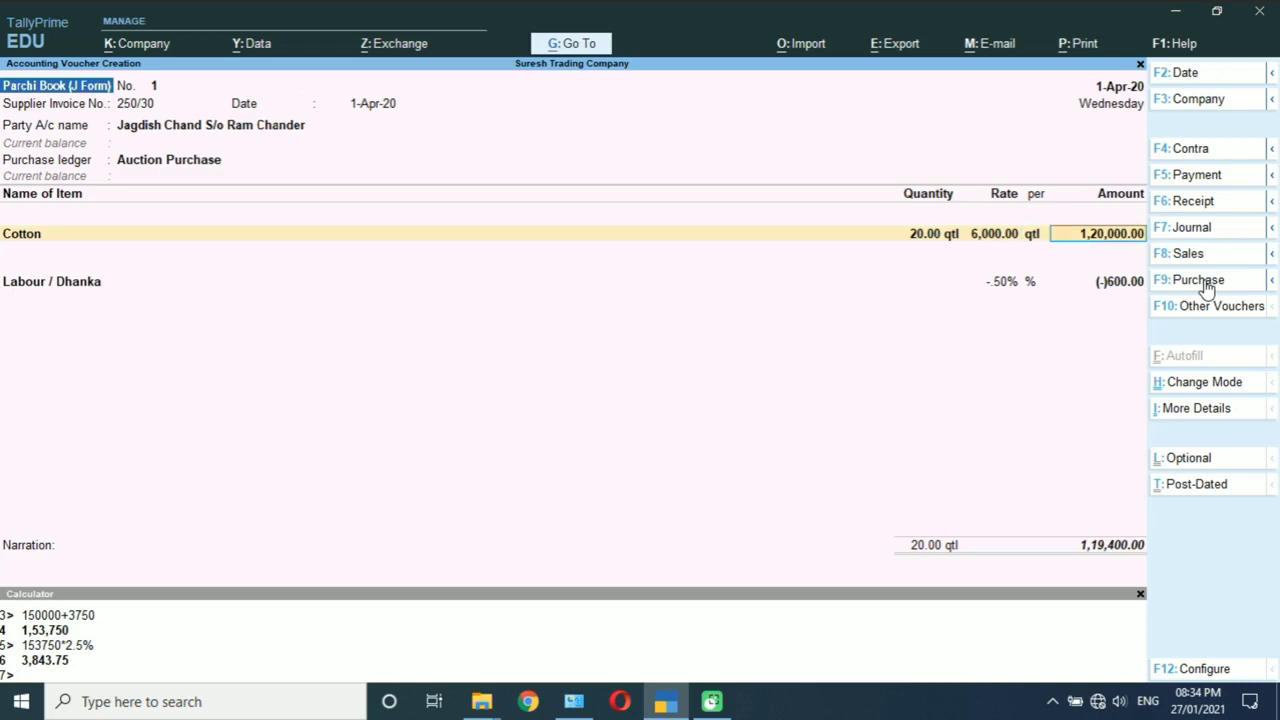
{"action": "key", "text": "Return"}
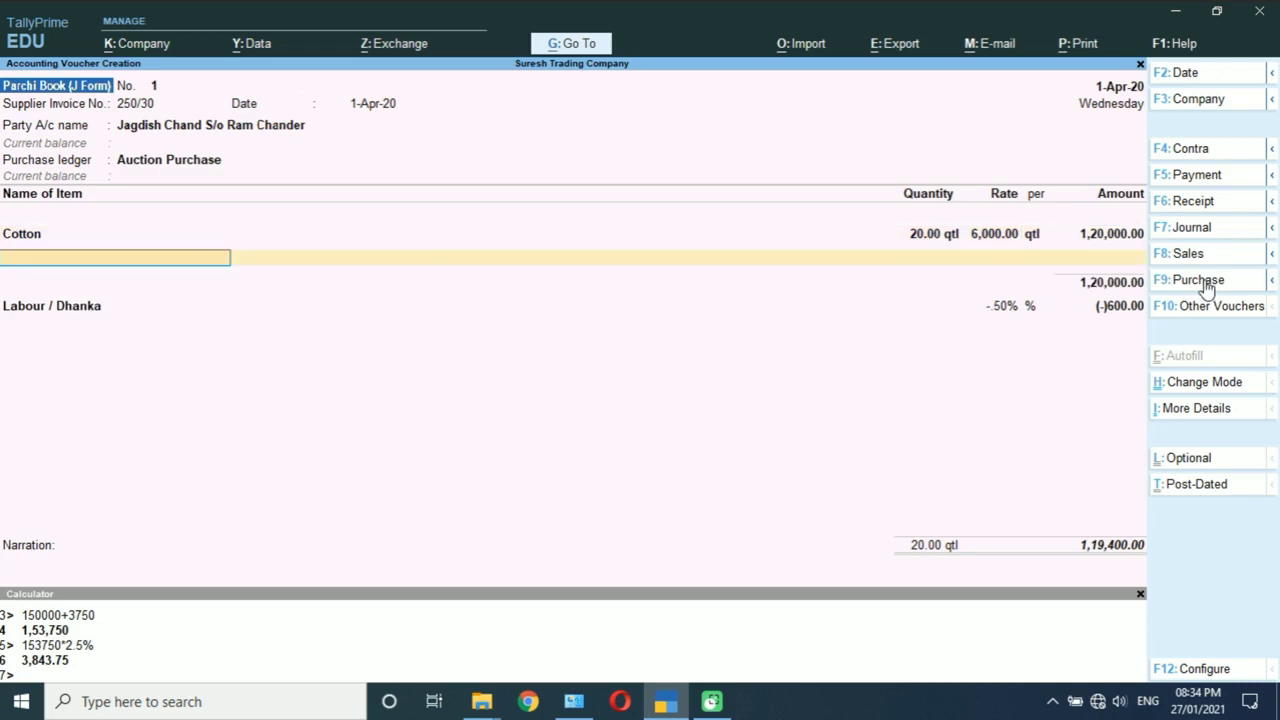
Step: Accept the 600 Labour / Dhanka deduction and a new bill reference, then save the voucher
{"action": "key", "text": "Return"}
{"action": "key", "text": "Return"}
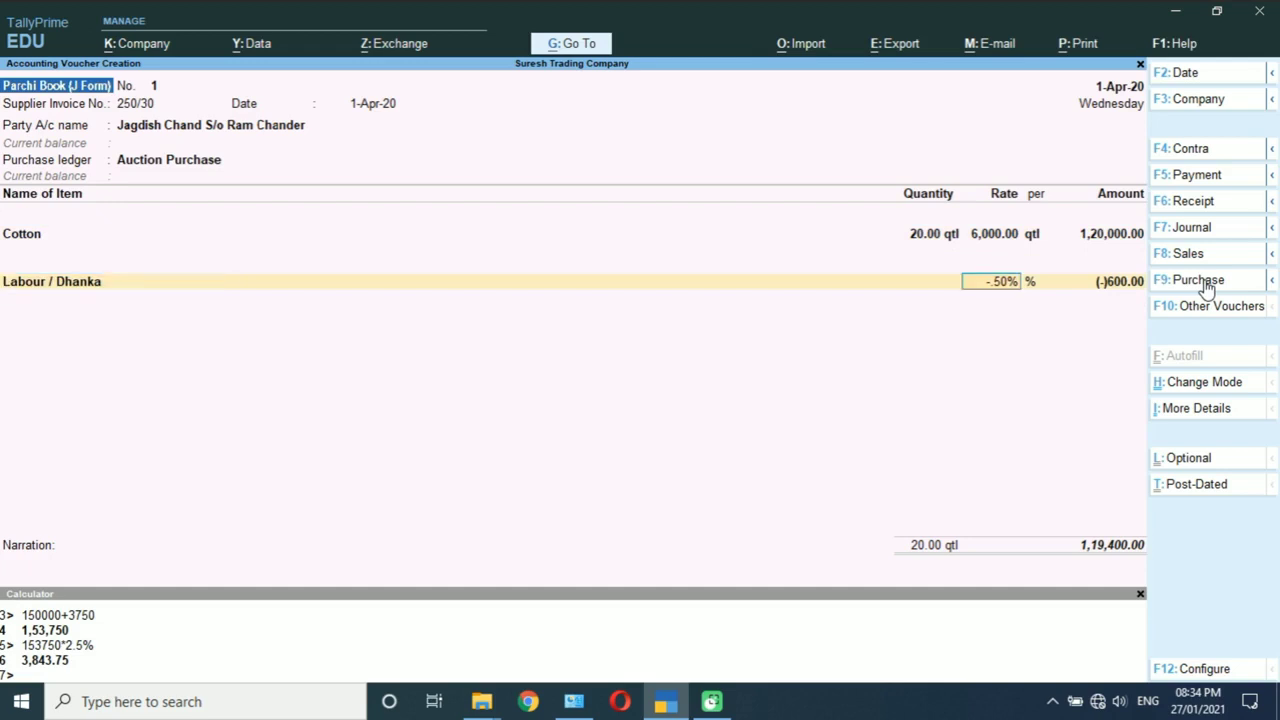
{"action": "key", "text": "Return"}
{"action": "key", "text": "Return"}
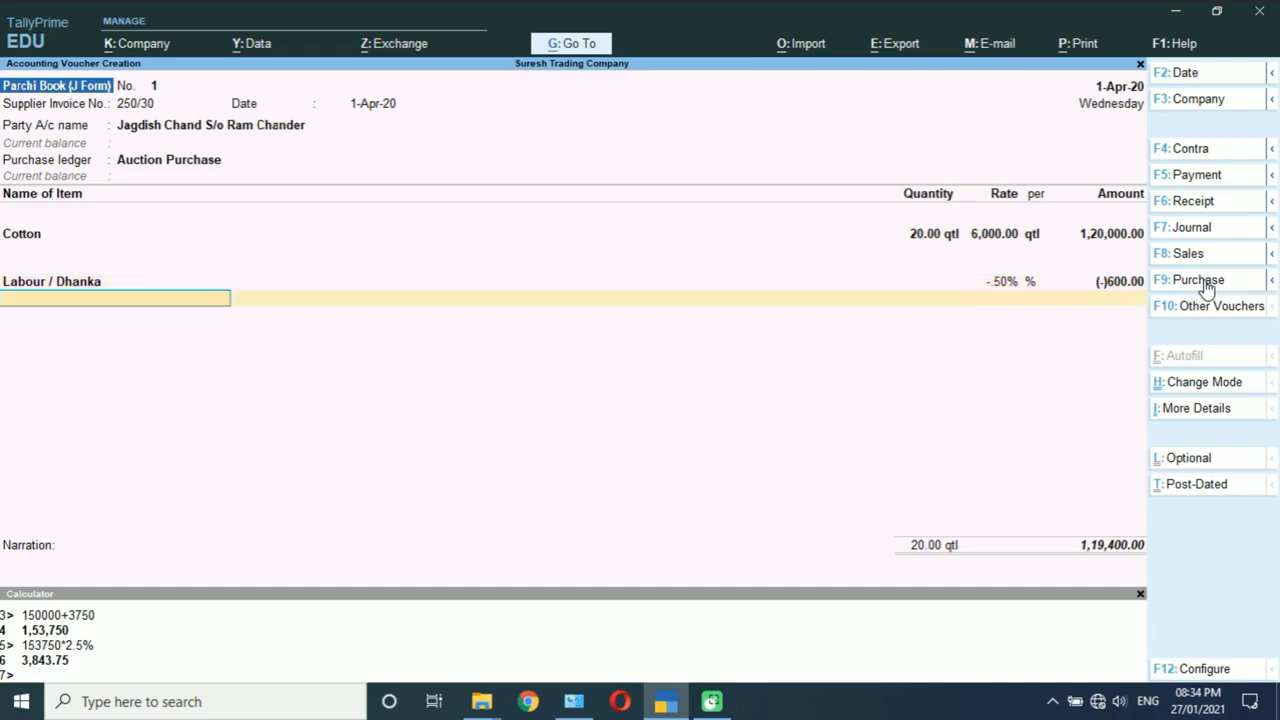
{"action": "key", "text": "Return"}
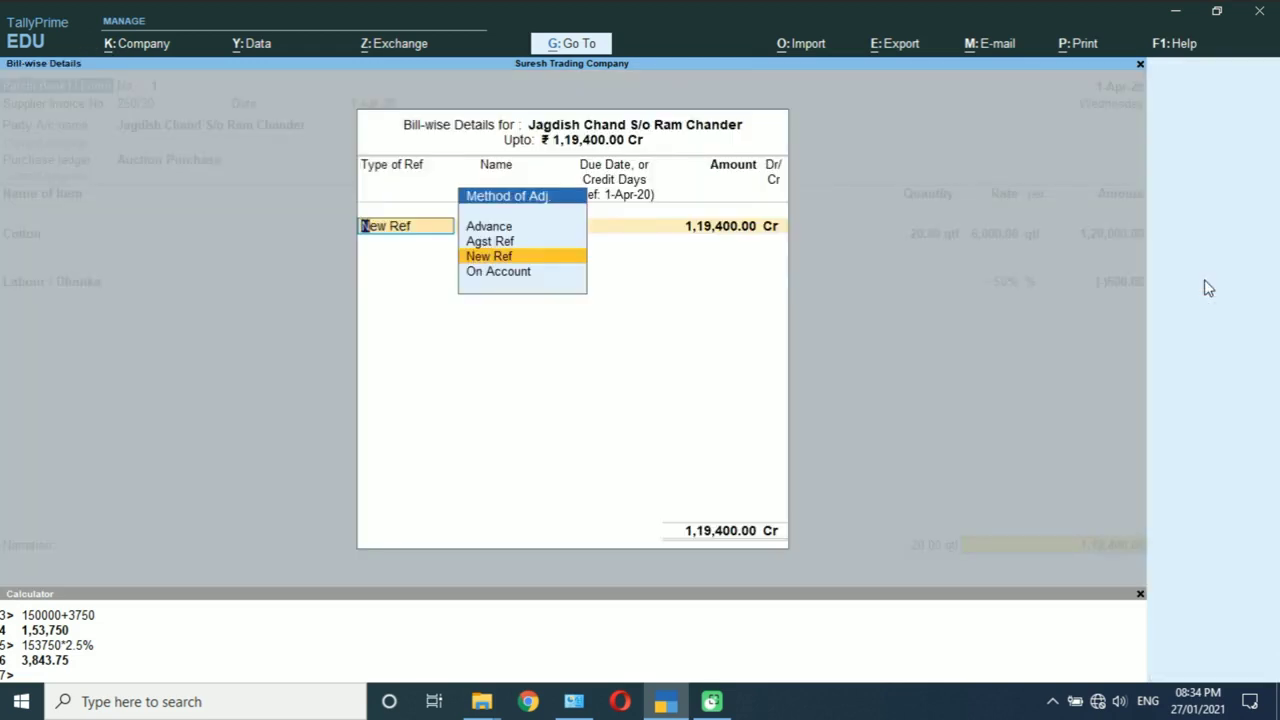
{"action": "key", "text": "Return"}
{"action": "key", "text": "Return"}
{"action": "key", "text": "Return"}
{"action": "key", "text": "Return"}
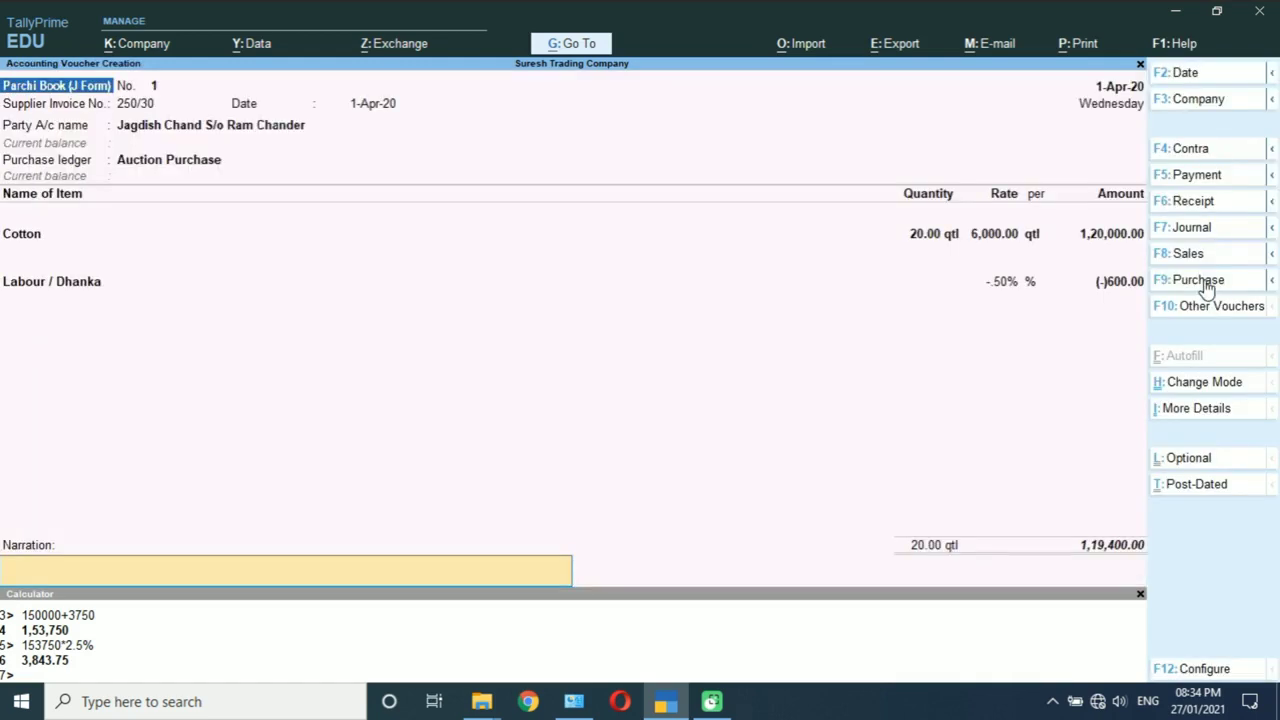
{"action": "key", "text": "Return"}
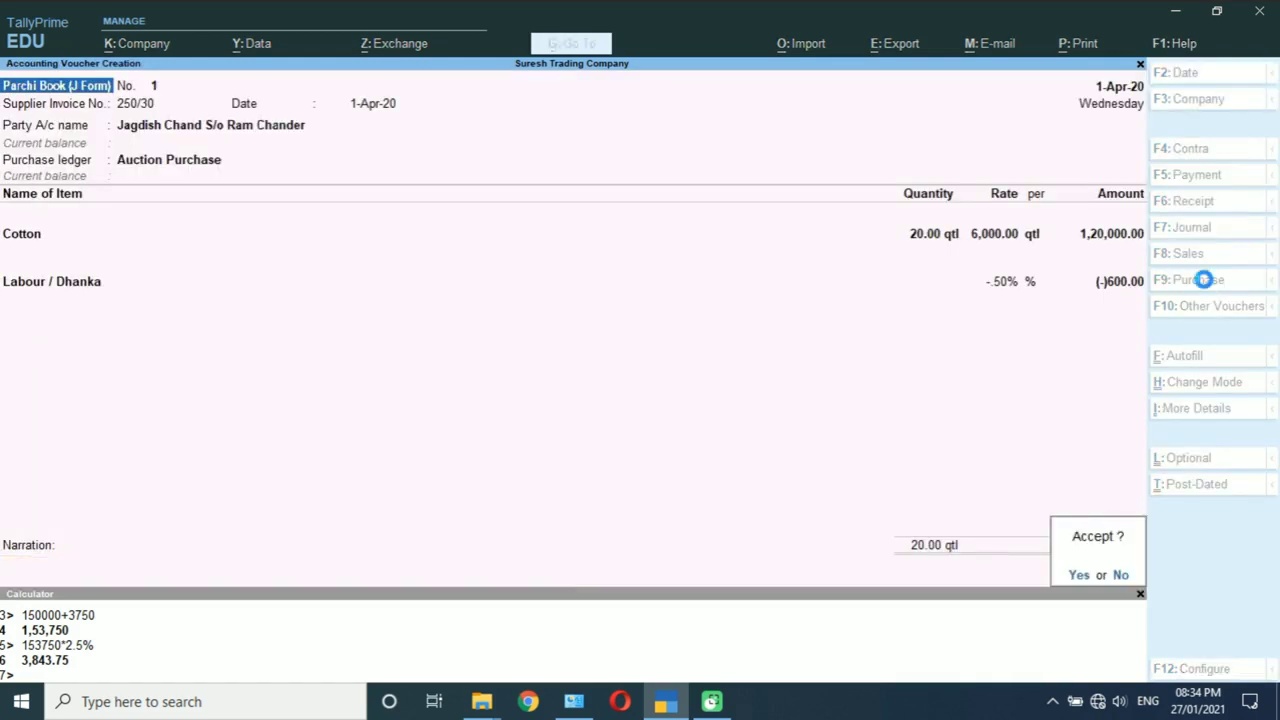
{"action": "key", "text": "Return"}
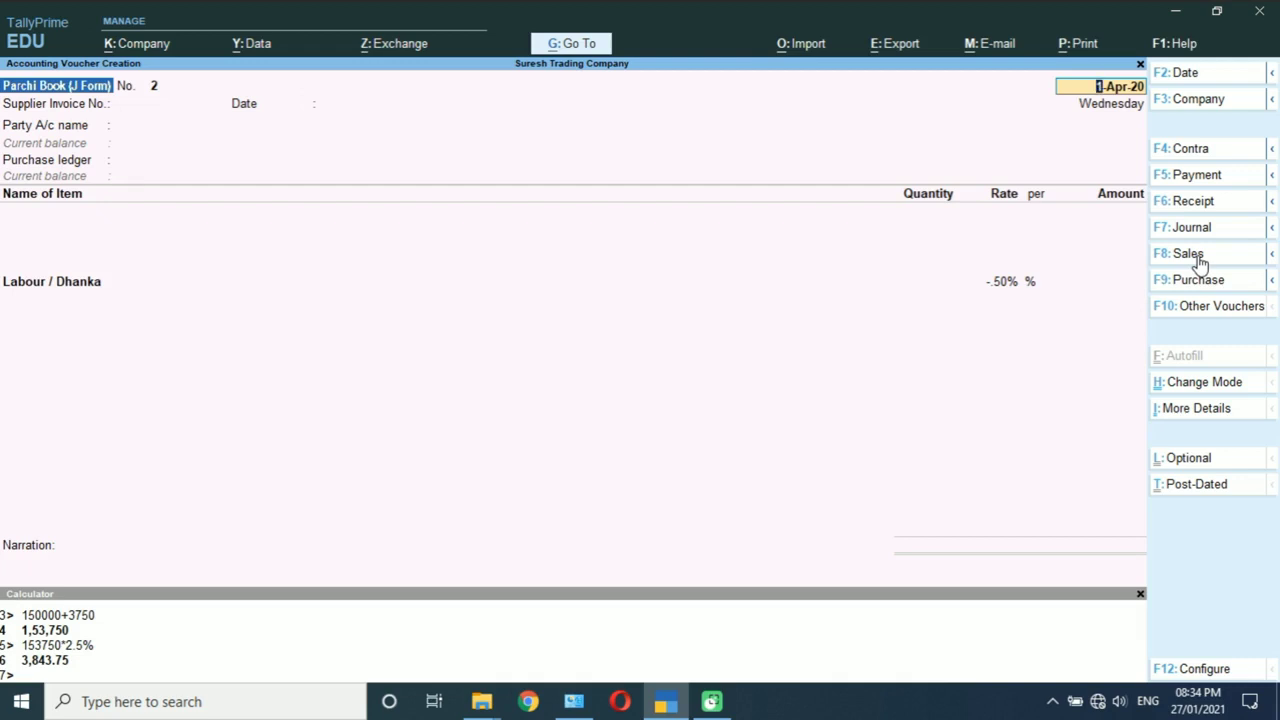
{"action": "left_click", "coordinate": [1200, 262]}
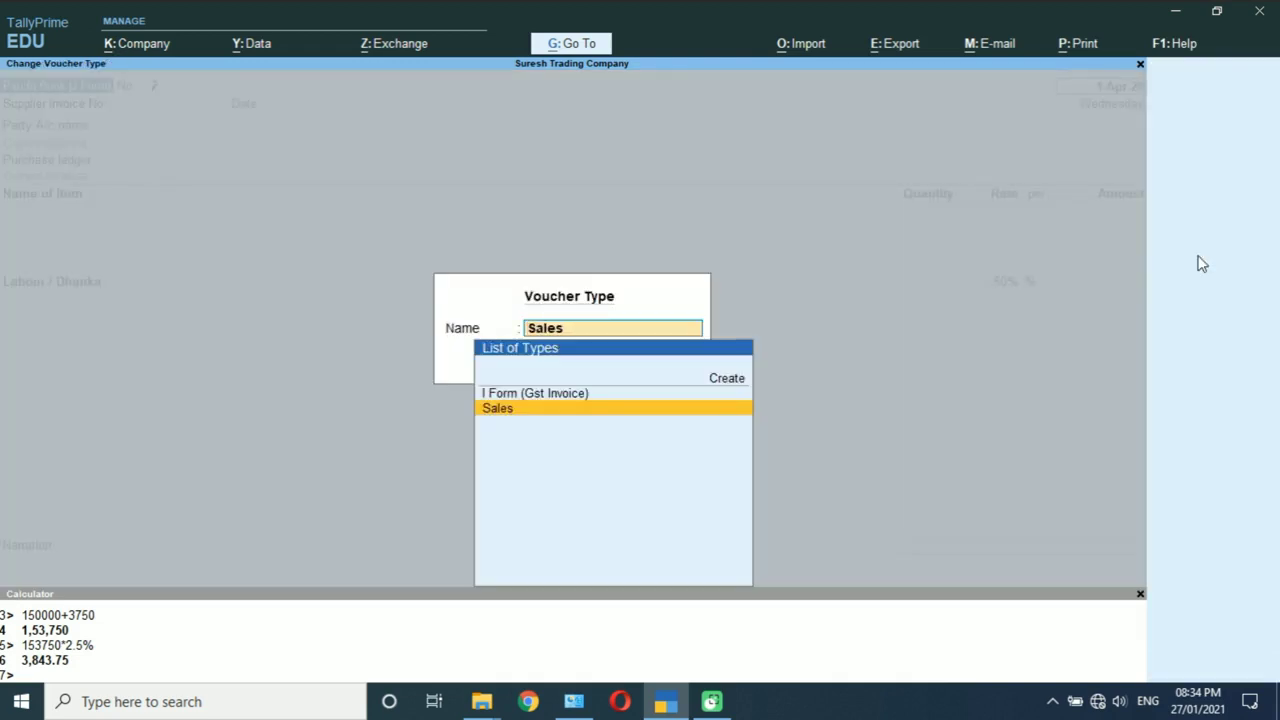
Step: Switch the voucher type to I Form (Gst Invoice) and accept the 1-Apr-20 date
{"action": "key", "text": "Up"}
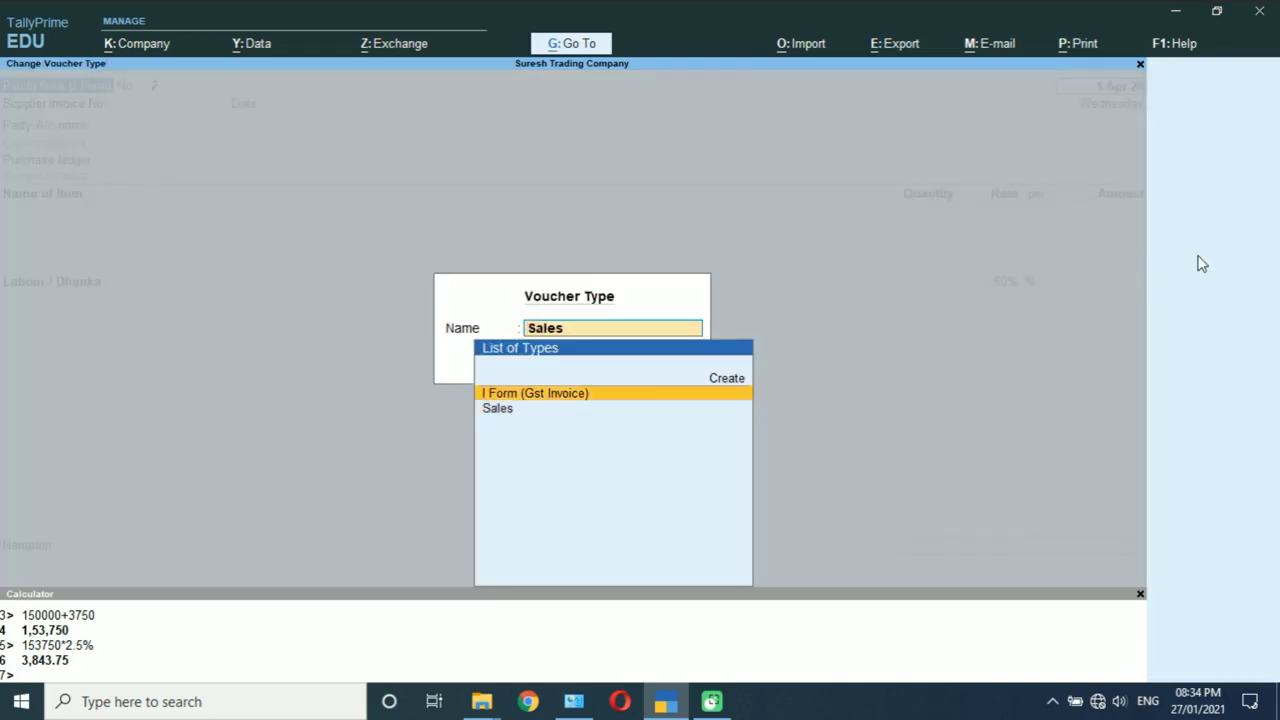
{"action": "key", "text": "Down"}
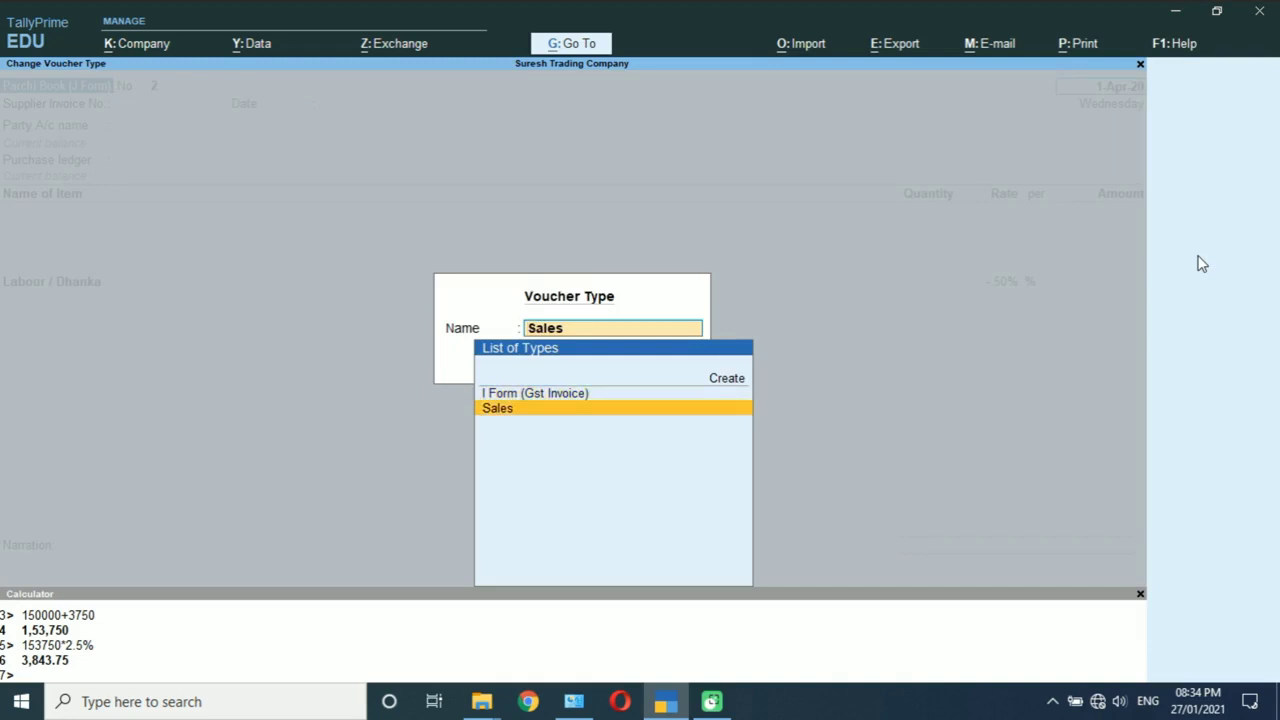
{"action": "key", "text": "Up"}
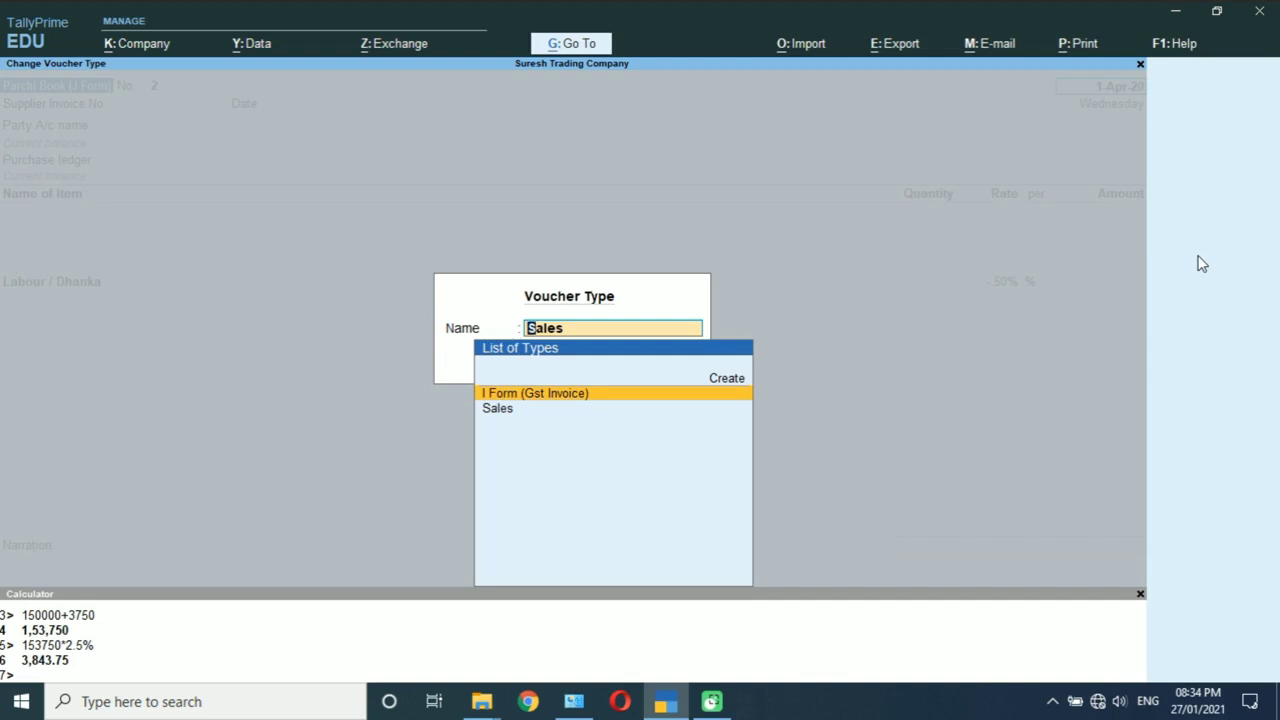
{"action": "key", "text": "Return"}
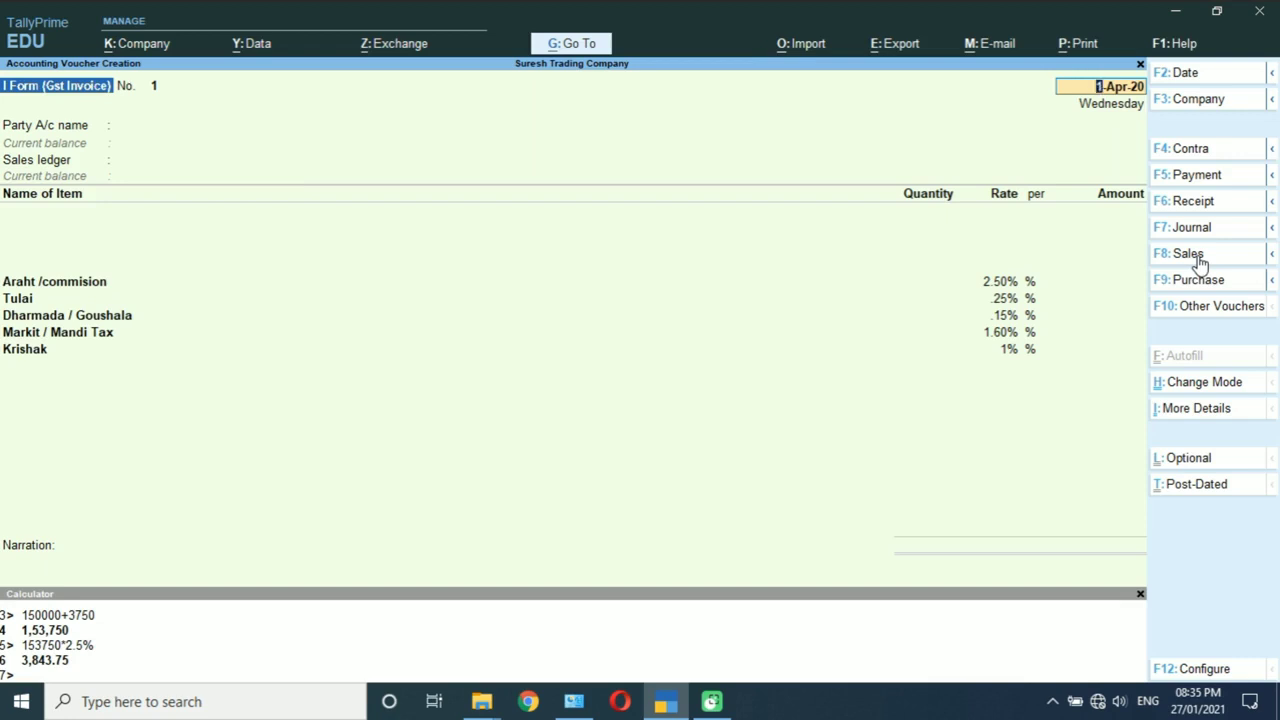
{"action": "key", "text": "Return"}
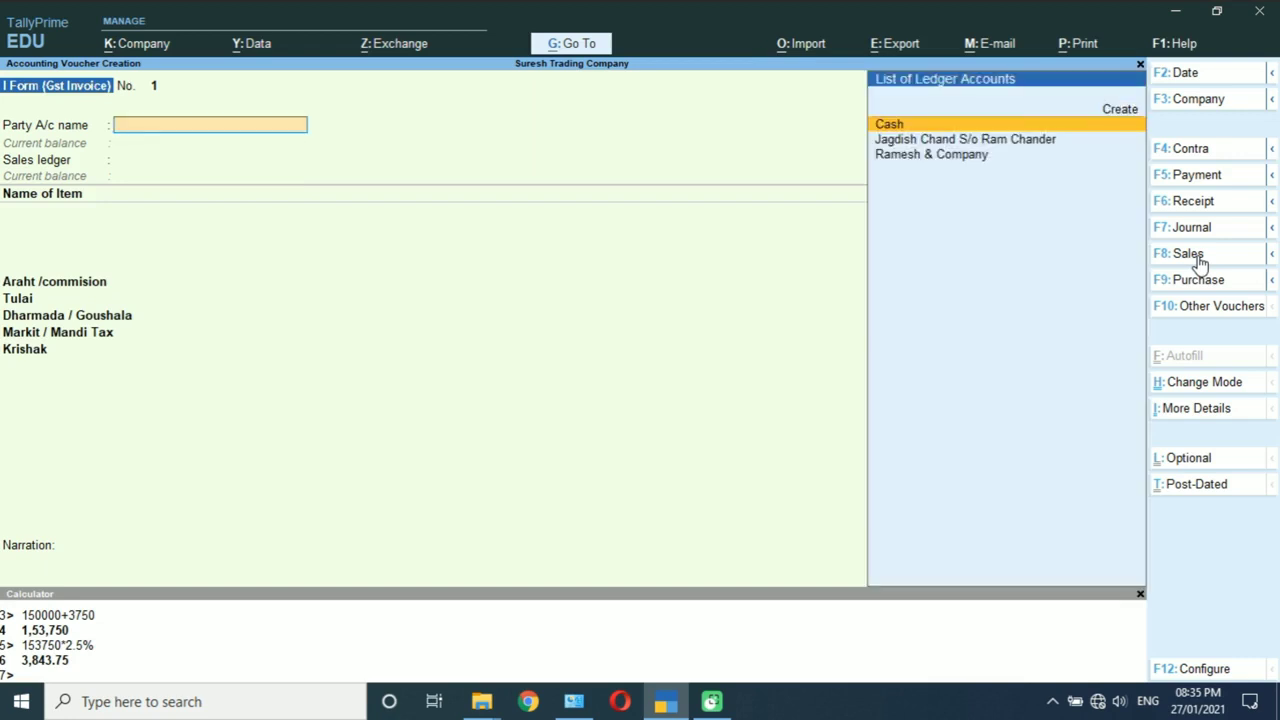
Step: Choose Ramesh & Company as party, confirm its party details, and select Auction Sales as sales ledger
{"action": "key", "text": "Down"}
{"action": "key", "text": "Down"}
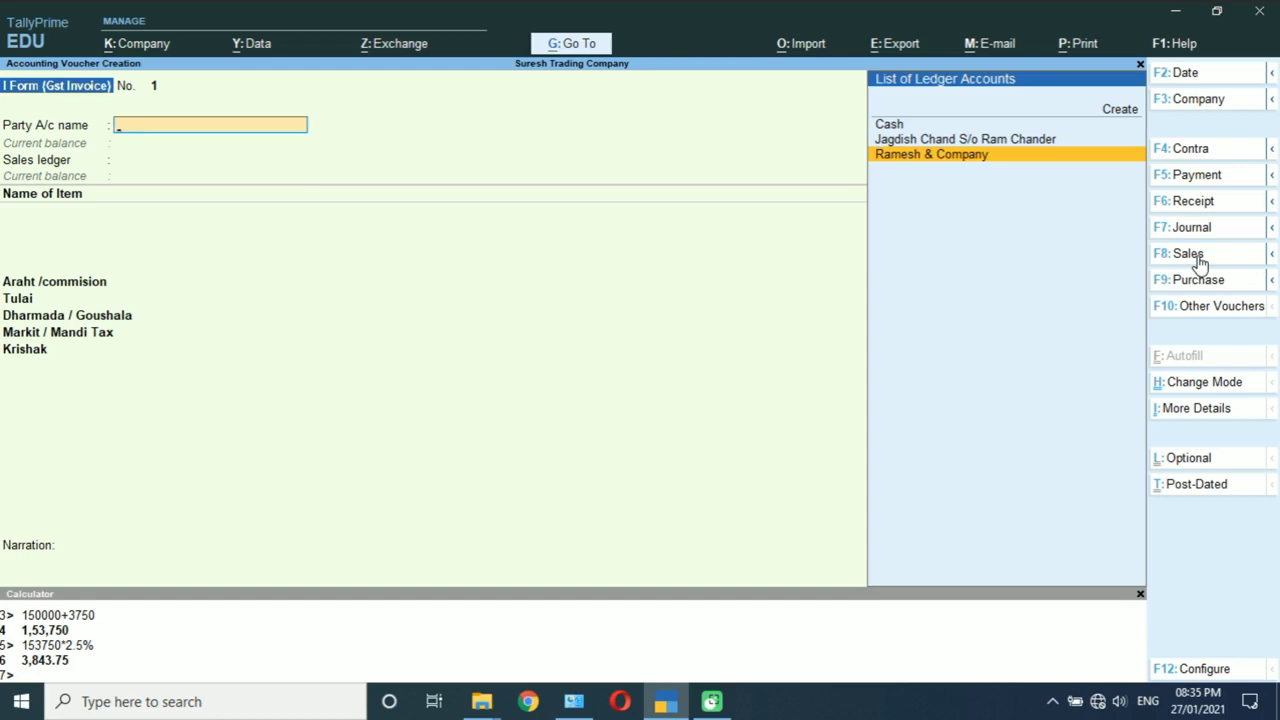
{"action": "key", "text": "Return"}
{"action": "key", "text": "Return"}
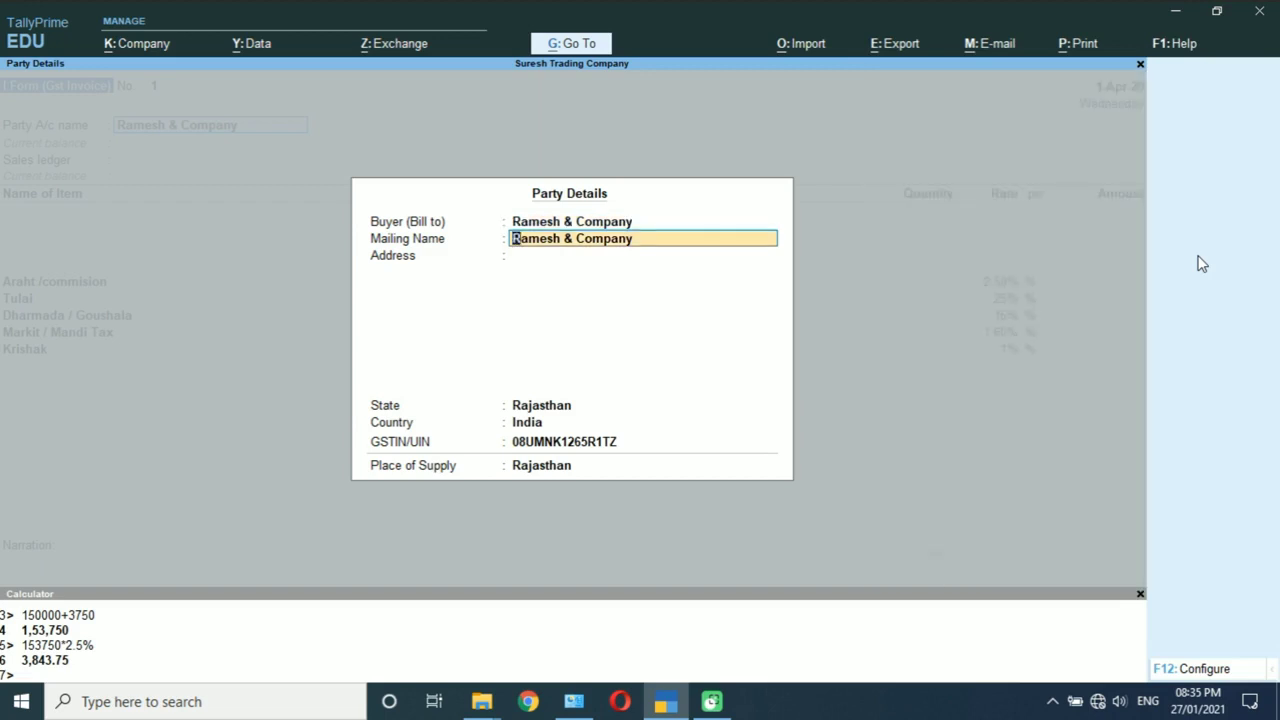
{"action": "key", "text": "Return"}
{"action": "key", "text": "Return"}
{"action": "key", "text": "Return"}
{"action": "key", "text": "Return"}
{"action": "key", "text": "Return"}
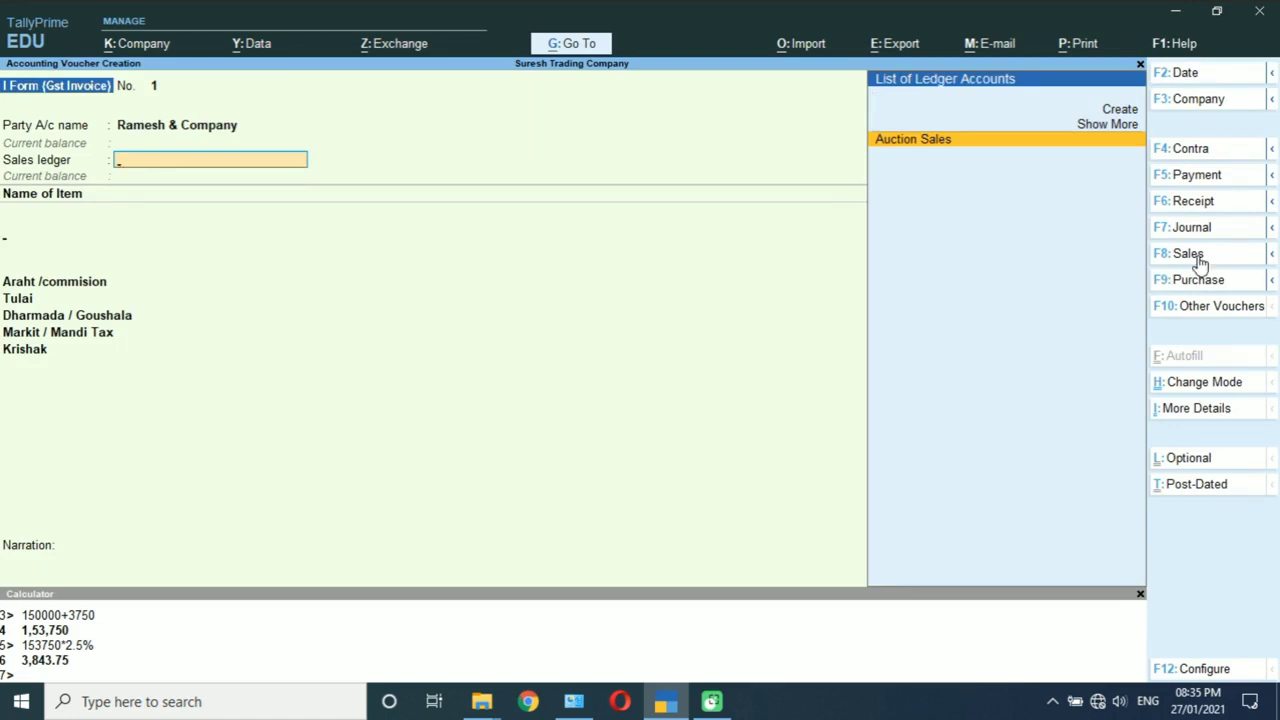
{"action": "key", "text": "Return"}
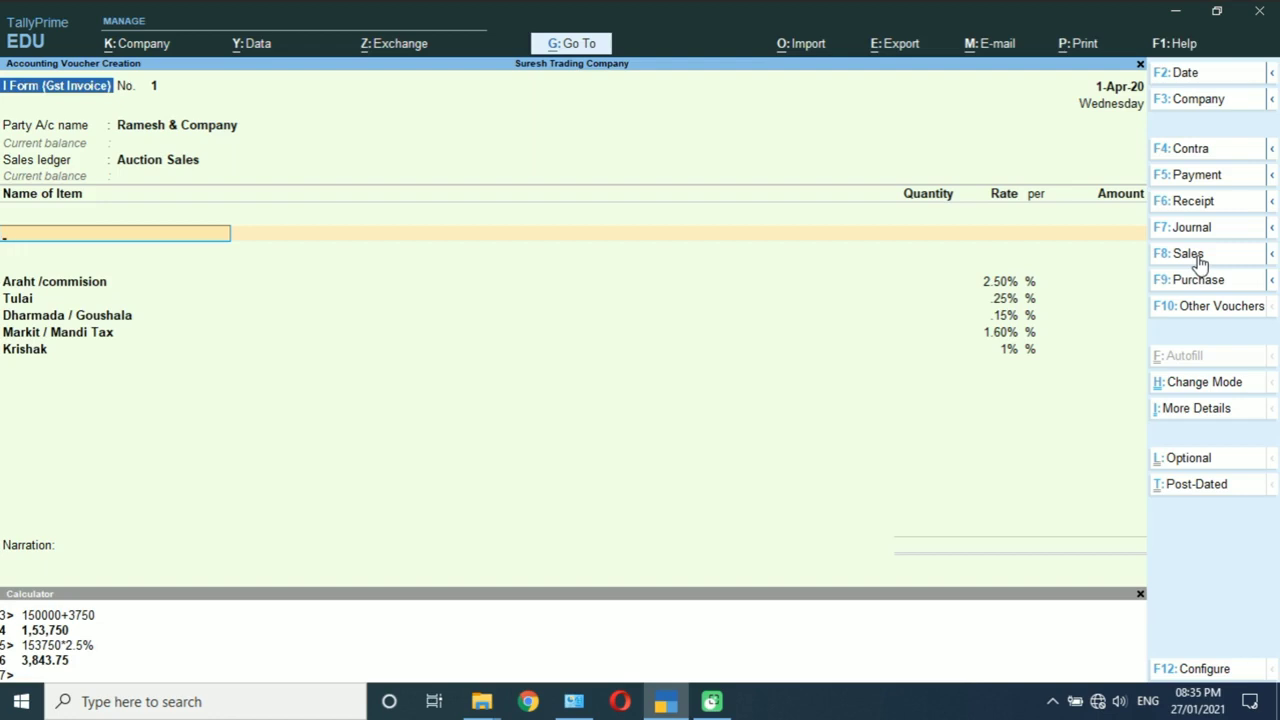
{"action": "type", "text": "Co"}
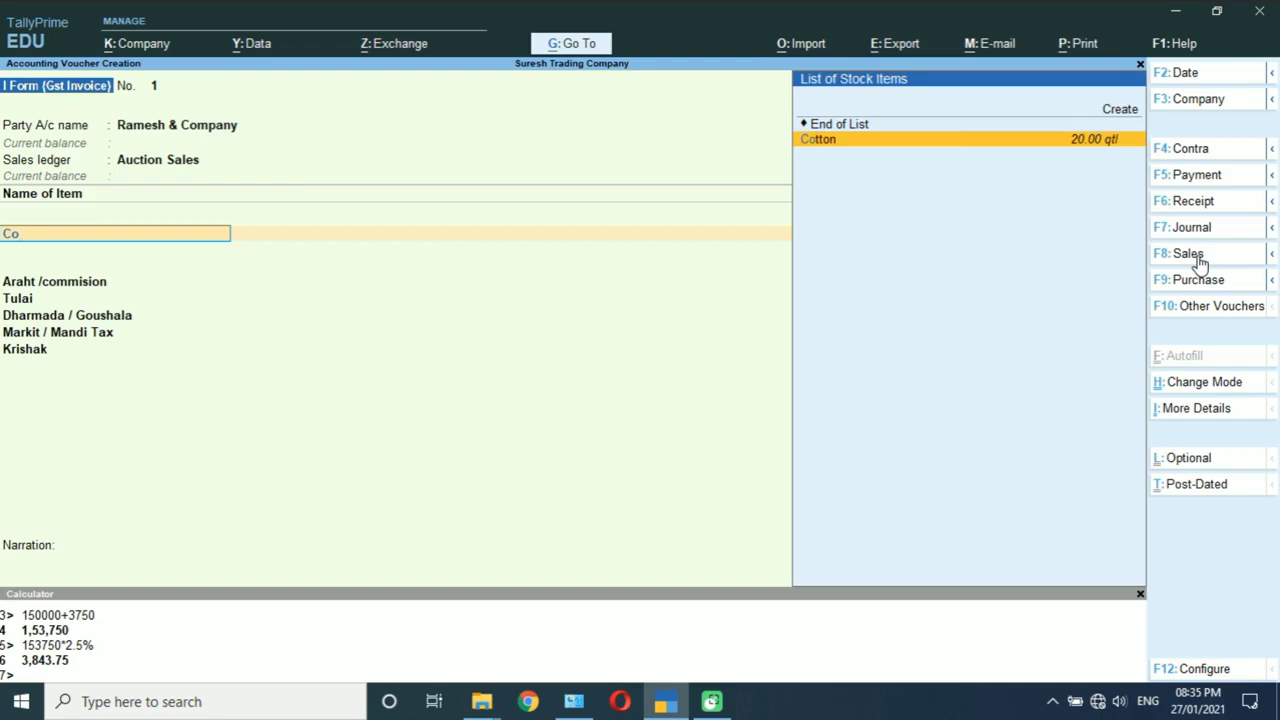
Step: Sell Cotton 20 qtl at 6,000 for 1,20,000, then move through the commission and mandi charge rows
{"action": "key", "text": "Return"}
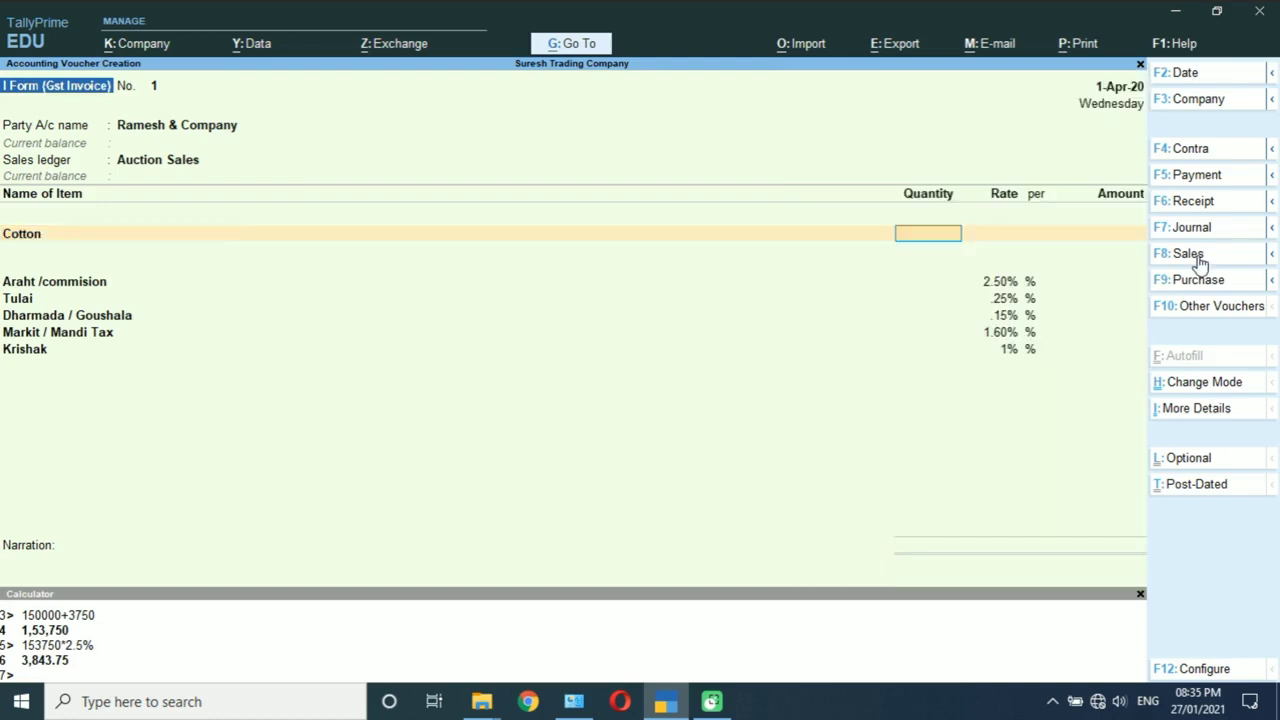
{"action": "type", "text": "20"}
{"action": "key", "text": "Return"}
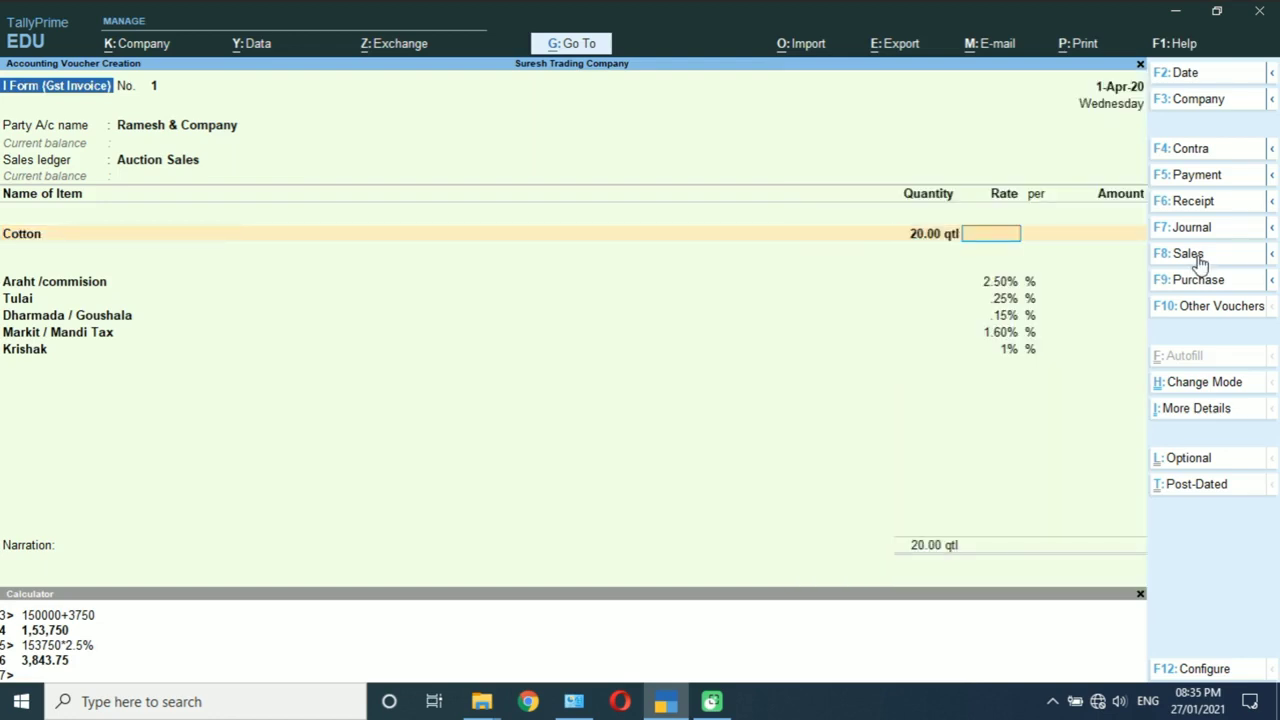
{"action": "type", "text": "6000"}
{"action": "key", "text": "Return"}
{"action": "key", "text": "Return"}
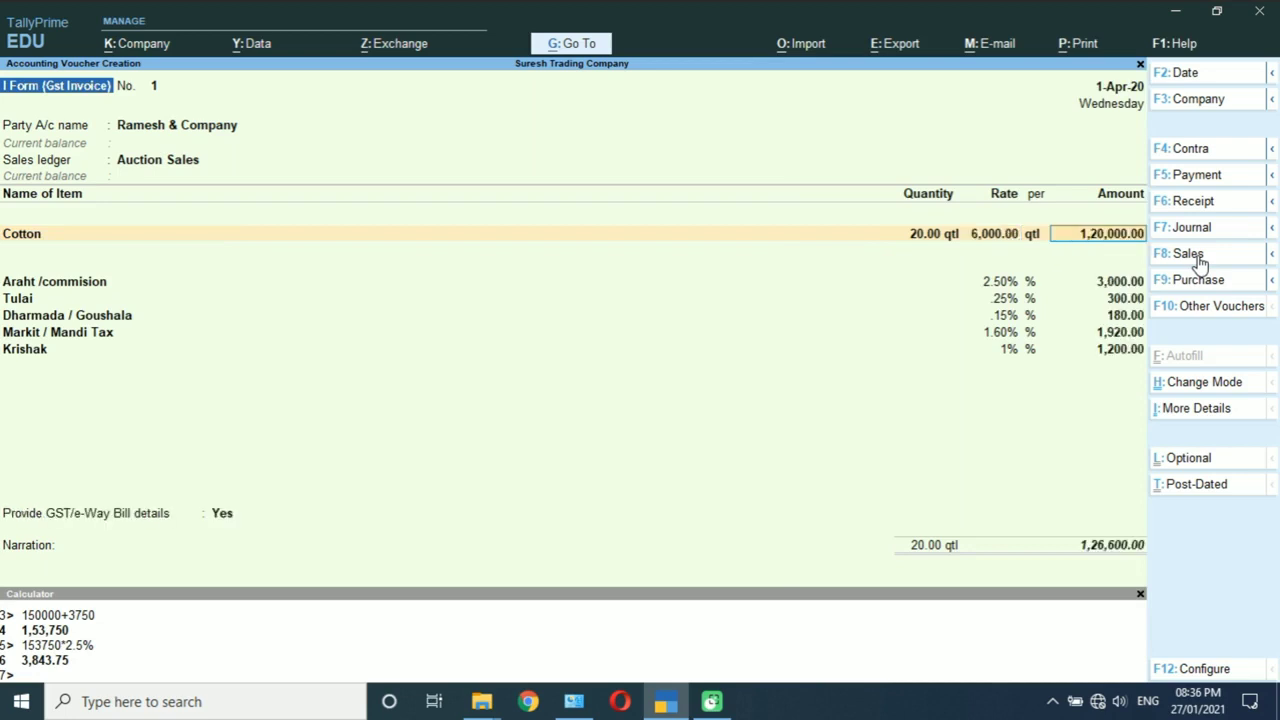
{"action": "key", "text": "Return"}
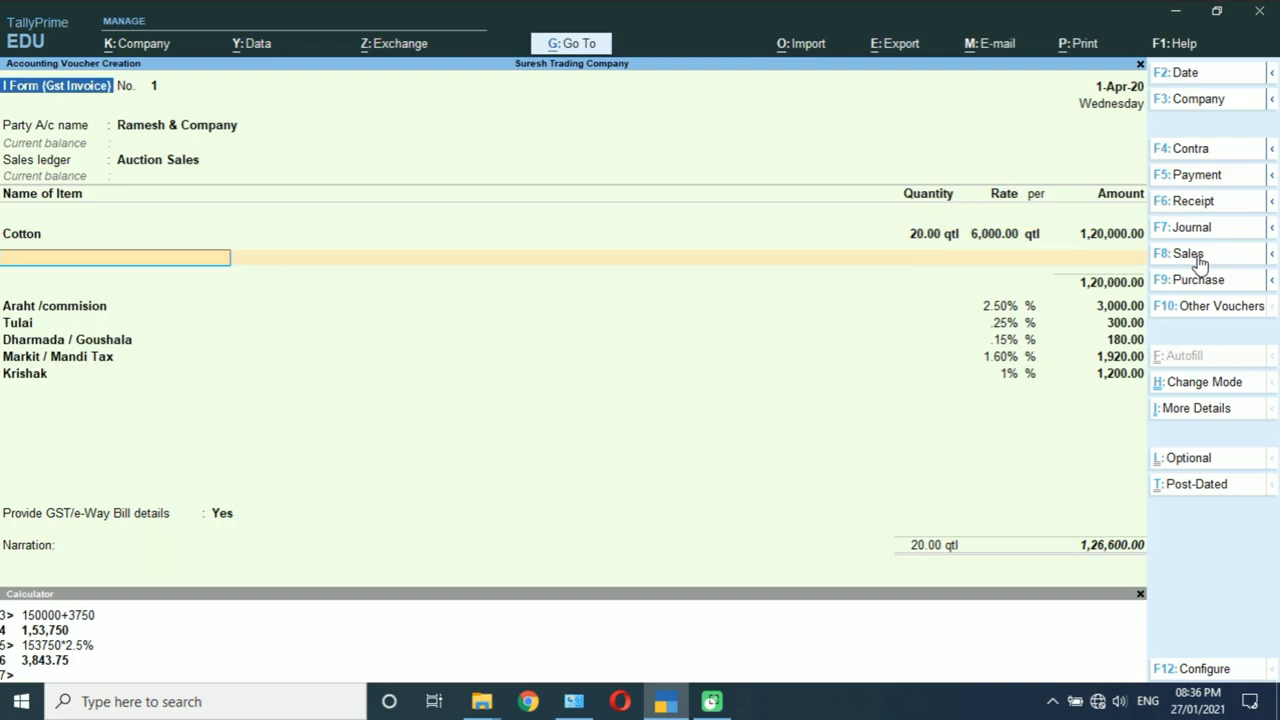
{"action": "key", "text": "Return"}
{"action": "key", "text": "Return"}
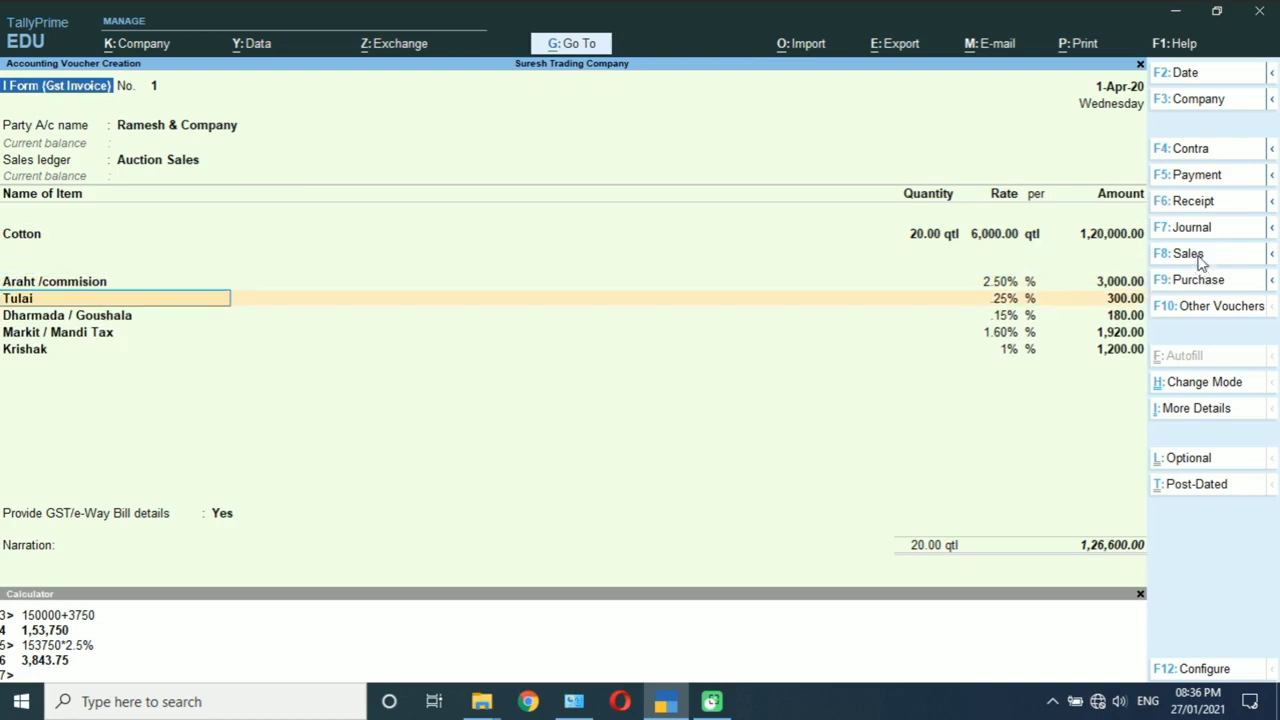
{"action": "key", "text": "Return"}
{"action": "key", "text": "Return"}
{"action": "key", "text": "Return"}
{"action": "key", "text": "Return"}
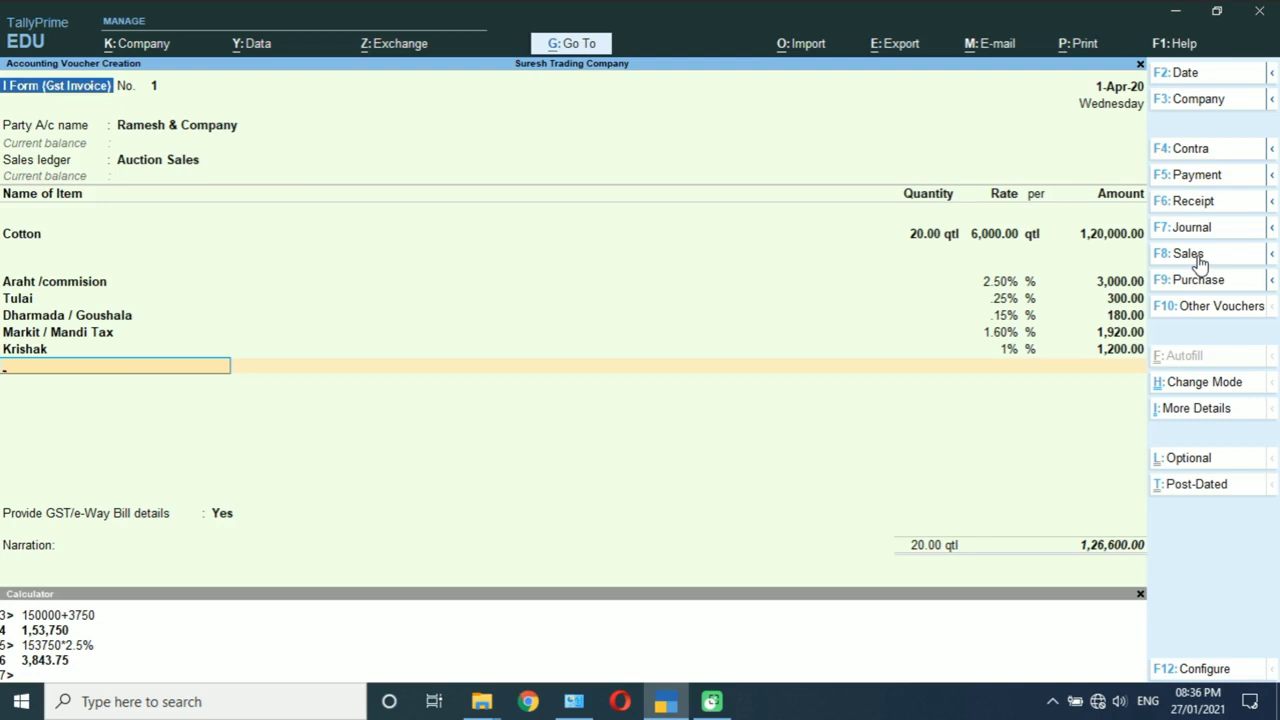
Step: Add SGST and CGST tax lines of 3,165 each, bringing the invoice total to 1,32,930
{"action": "type", "text": "Sg"}
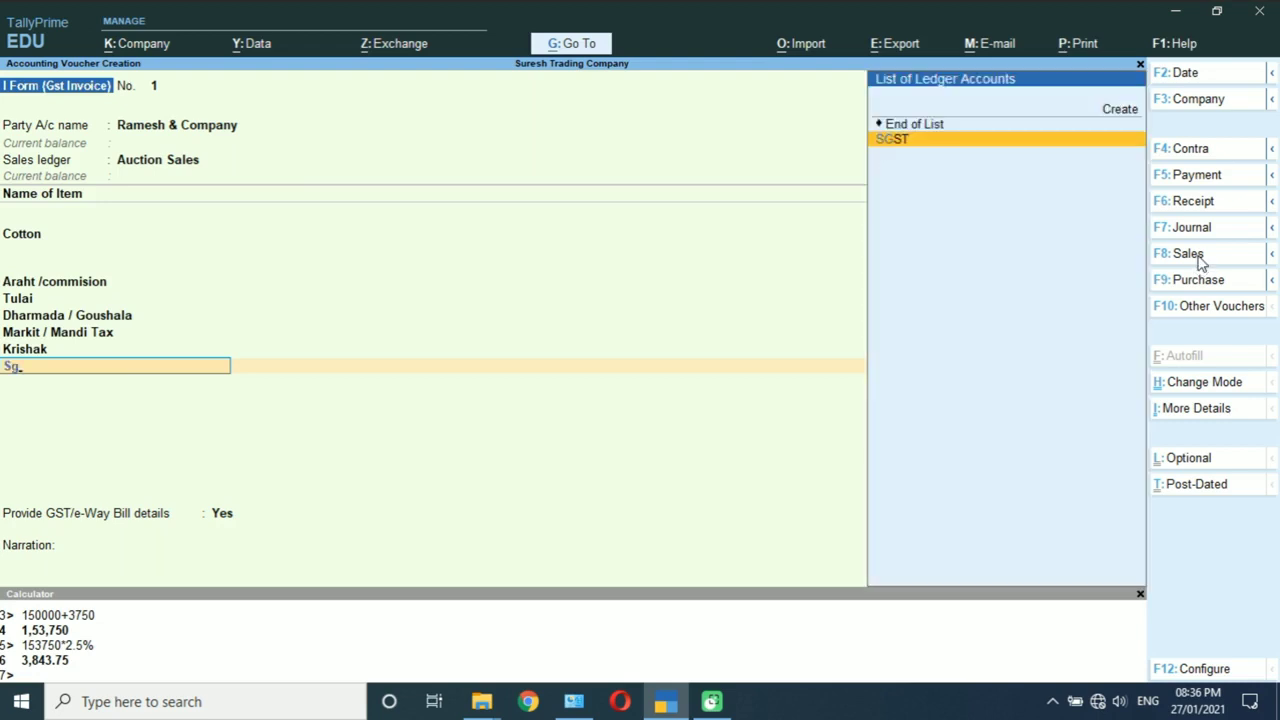
{"action": "key", "text": "Return"}
{"action": "key", "text": "Return"}
{"action": "key", "text": "Return"}
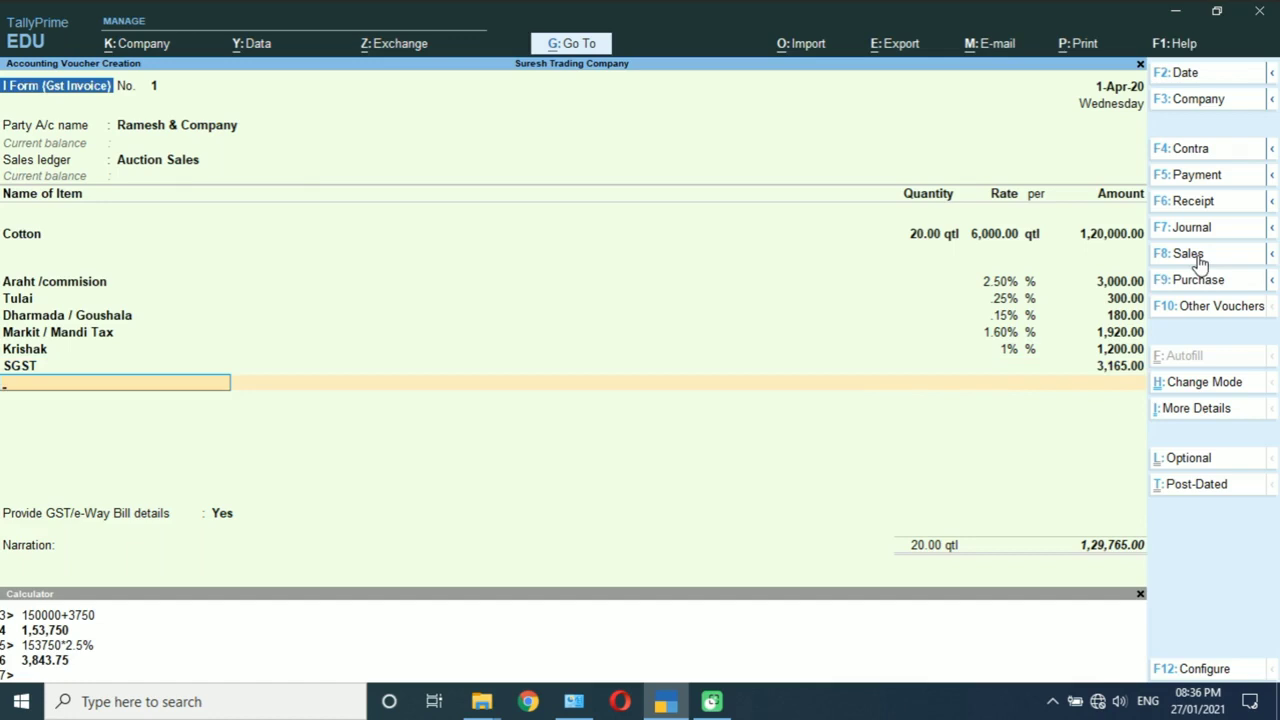
{"action": "type", "text": "Cg"}
{"action": "key", "text": "Return"}
{"action": "key", "text": "Return"}
{"action": "key", "text": "Return"}
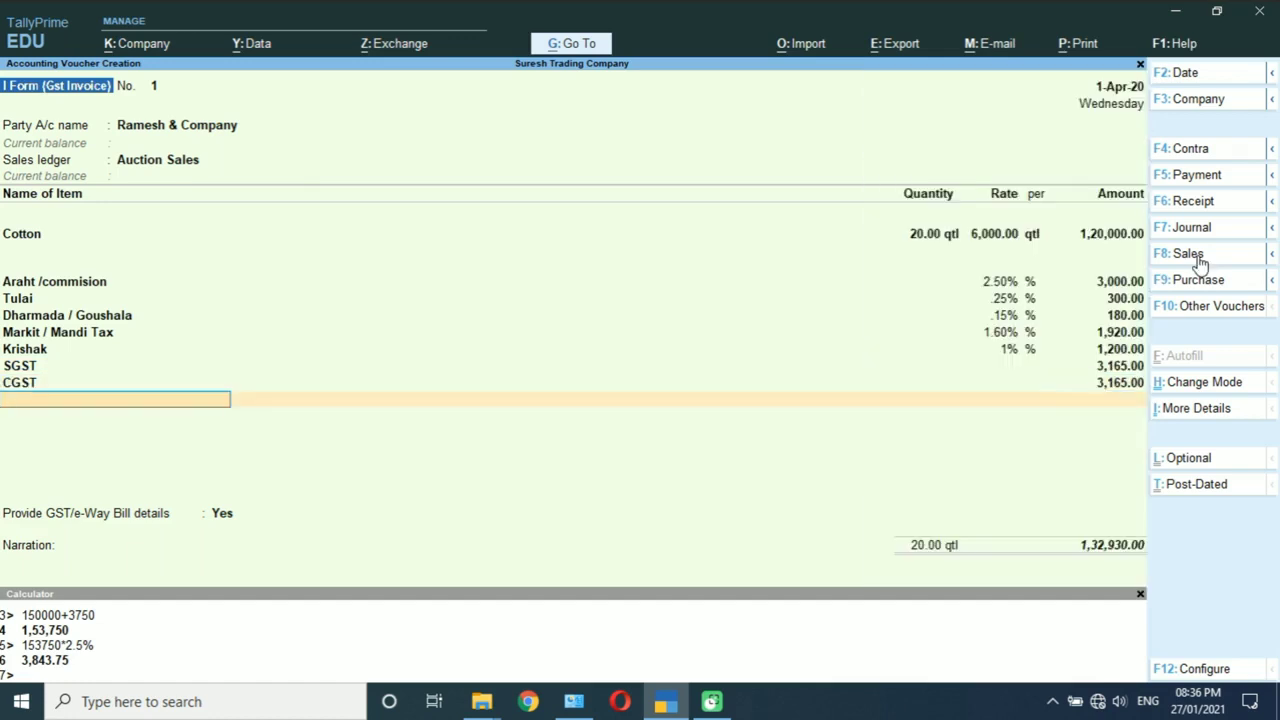
{"action": "key", "text": "Return"}
Step: Set Provide GST/e-Way Bill details to No, accept new reference 1, and save the invoice
{"action": "key", "text": "Up"}
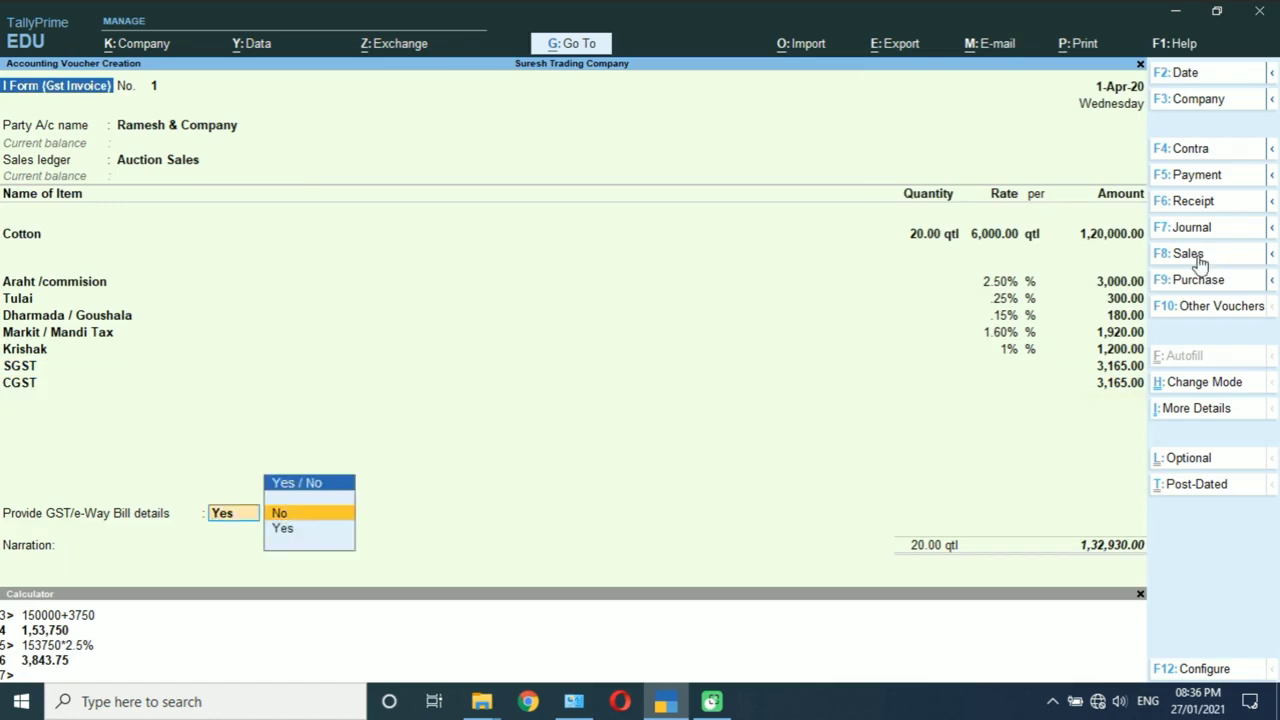
{"action": "key", "text": "Return"}
{"action": "key", "text": "Return"}
{"action": "key", "text": "Return"}
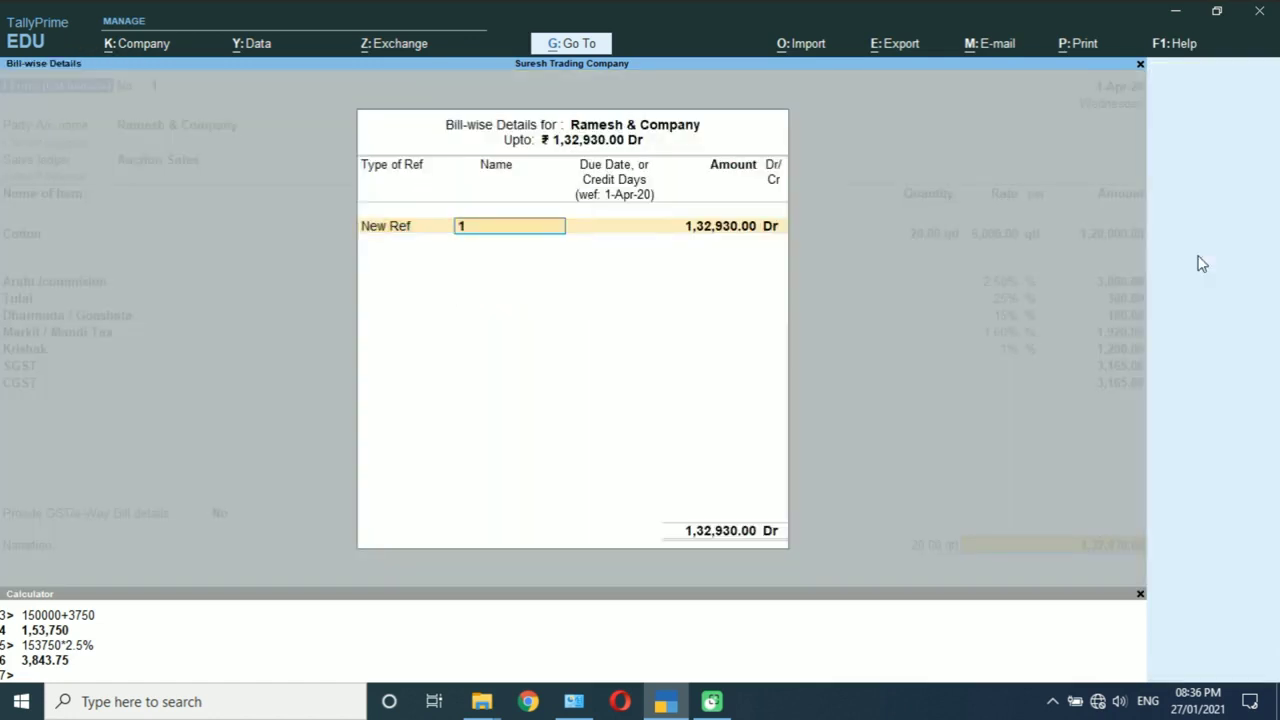
{"action": "key", "text": "Return"}
{"action": "key", "text": "Return"}
{"action": "key", "text": "Return"}
{"action": "key", "text": "Return"}
{"action": "key", "text": "Return"}
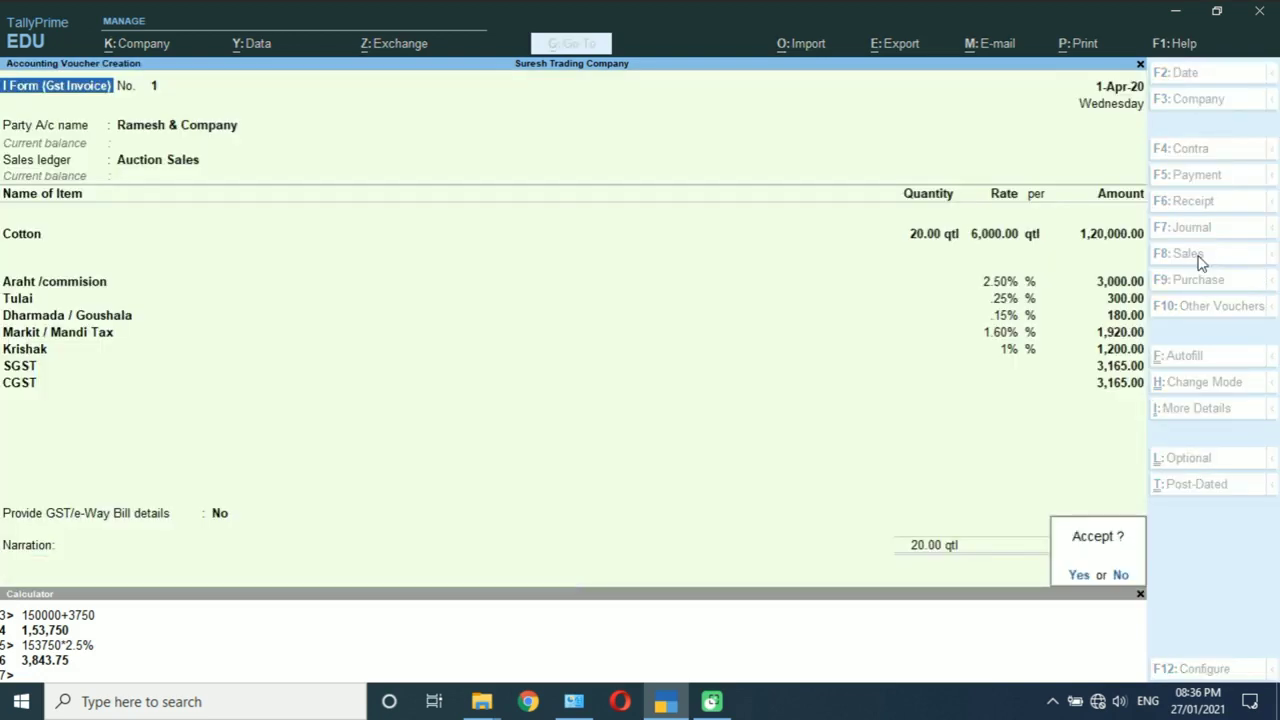
{"action": "key", "text": "Return"}
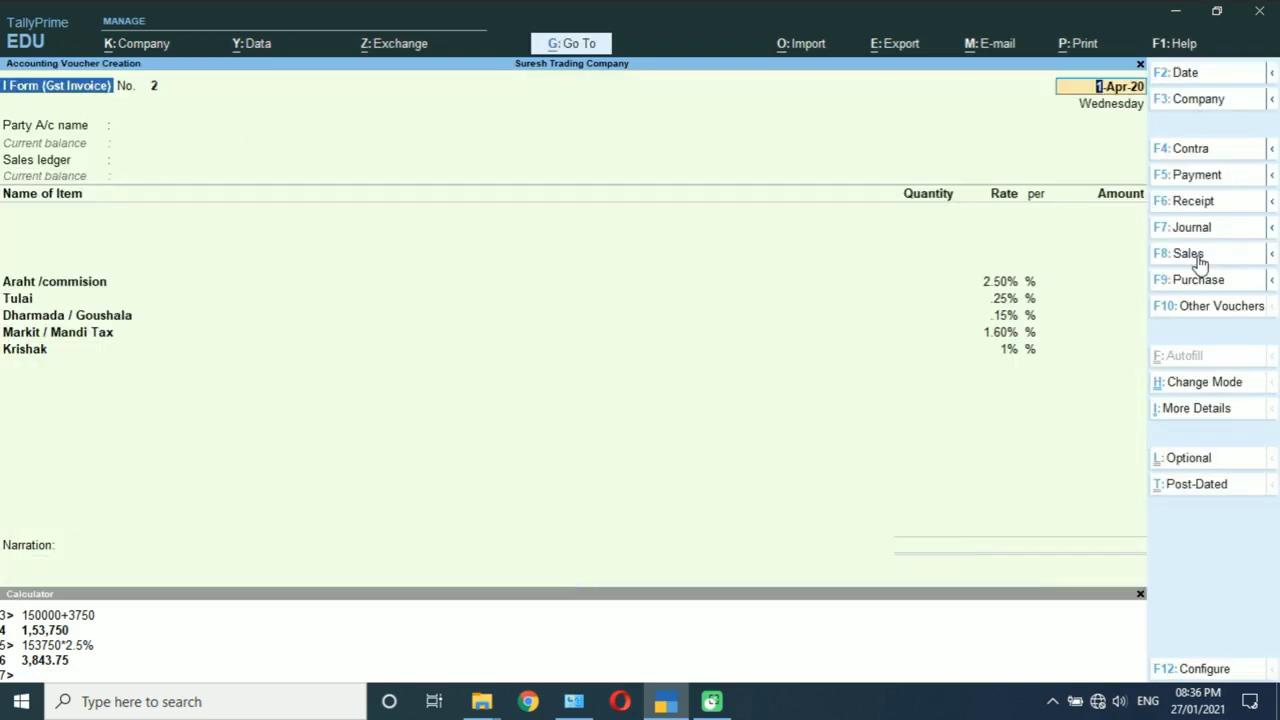
Step: Quit the blank new voucher and return to the main menu
{"action": "key", "text": "BackSpace"}
{"action": "key", "text": "Escape"}
{"action": "key", "text": "Return"}
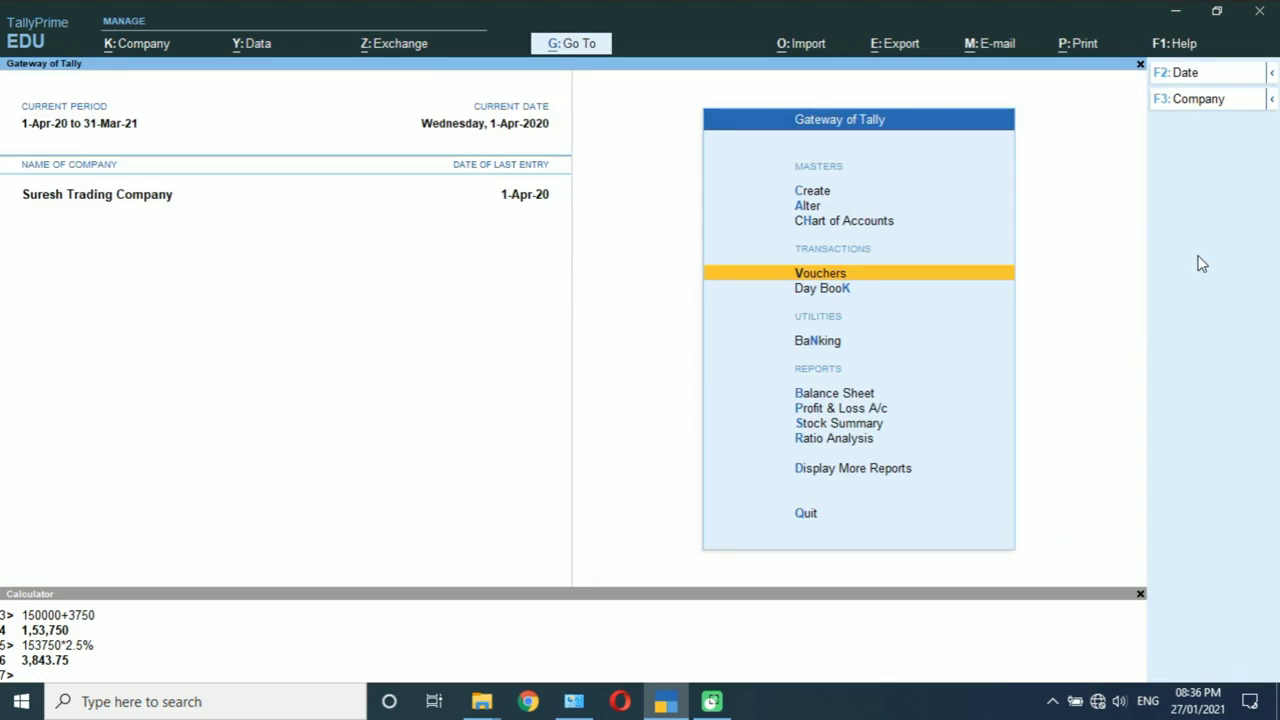
Step: Open the I Form sales invoice from the Day Book and bring up its Tax Invoice print settings
{"action": "key", "text": "d"}
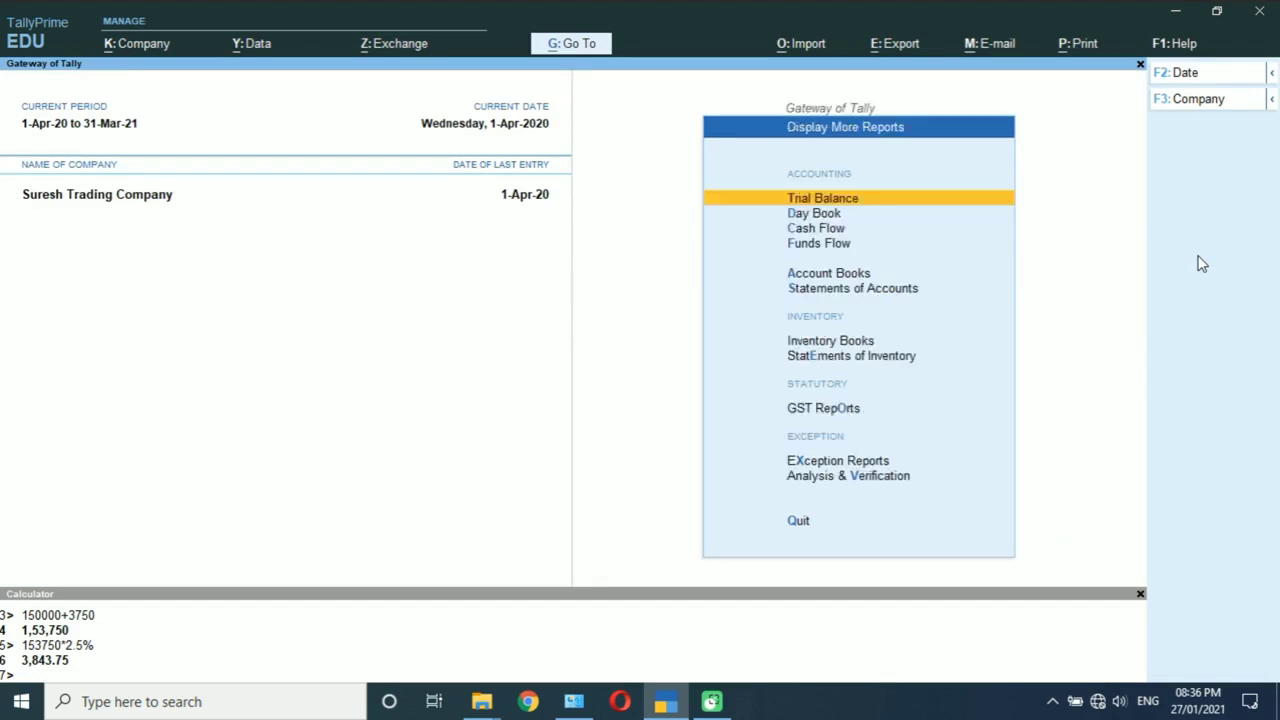
{"action": "key", "text": "d"}
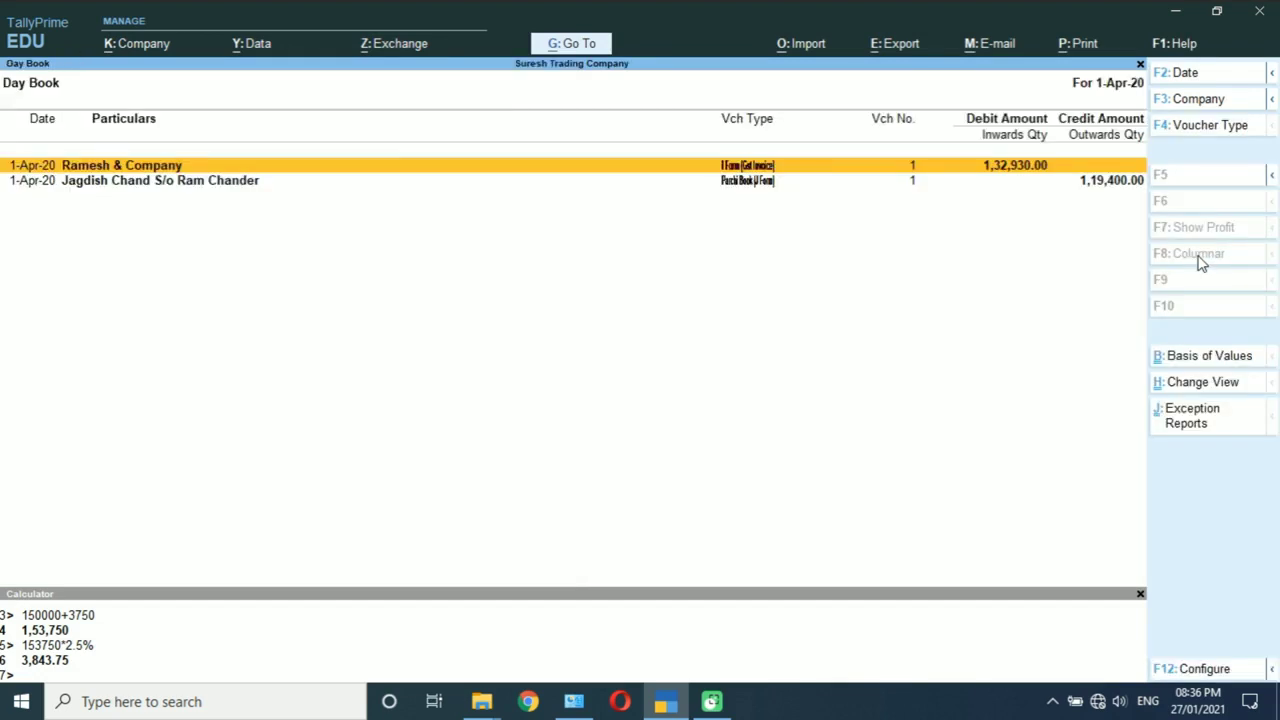
{"action": "key", "text": "Down"}
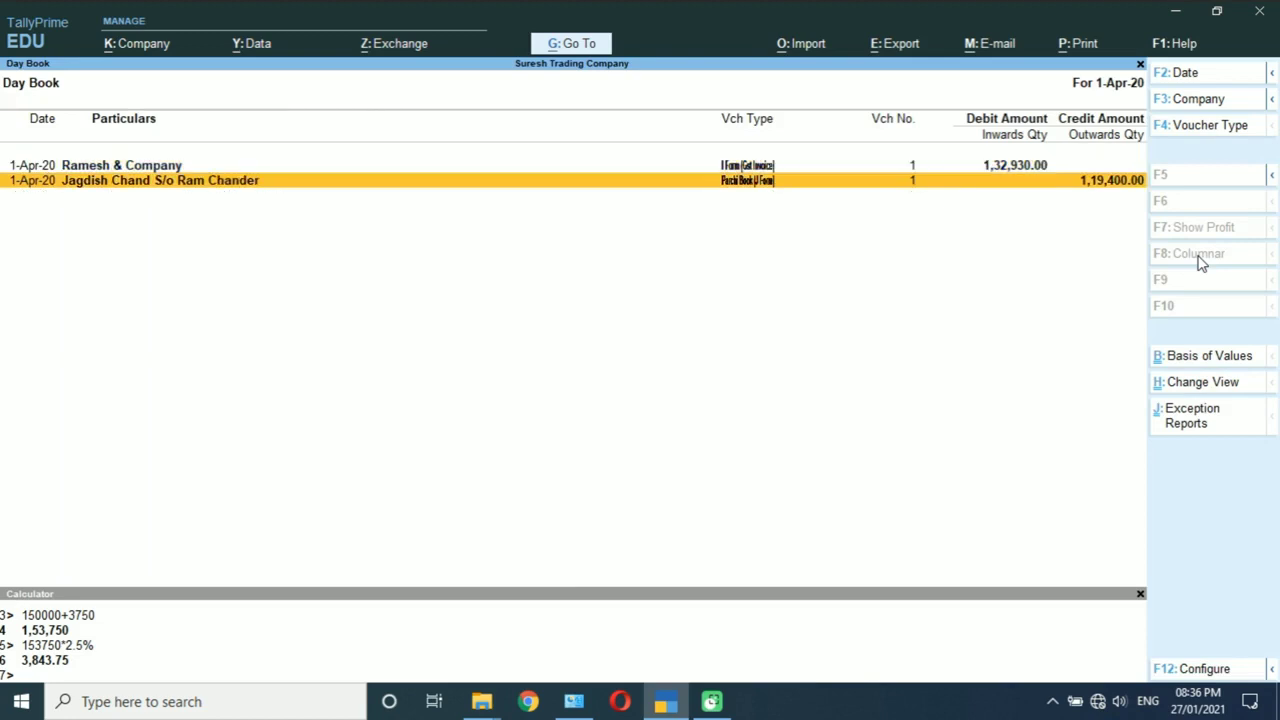
{"action": "key", "text": "Up"}
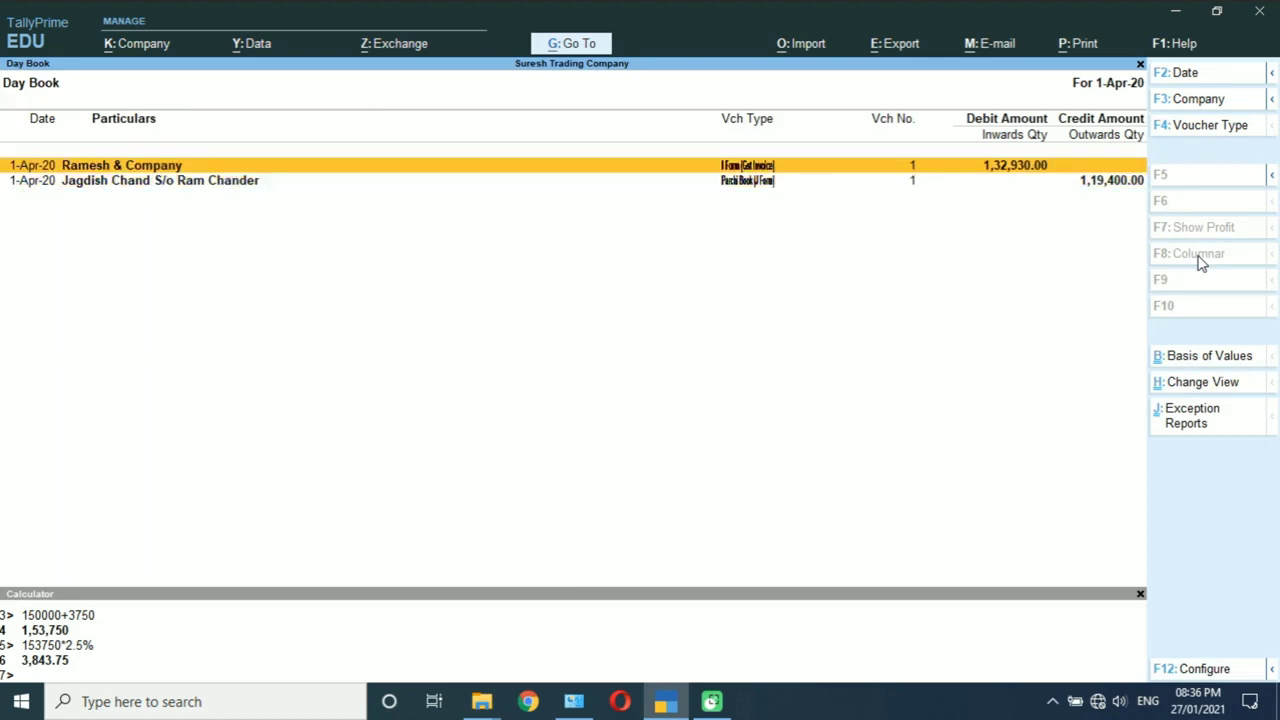
{"action": "key", "text": "Return"}
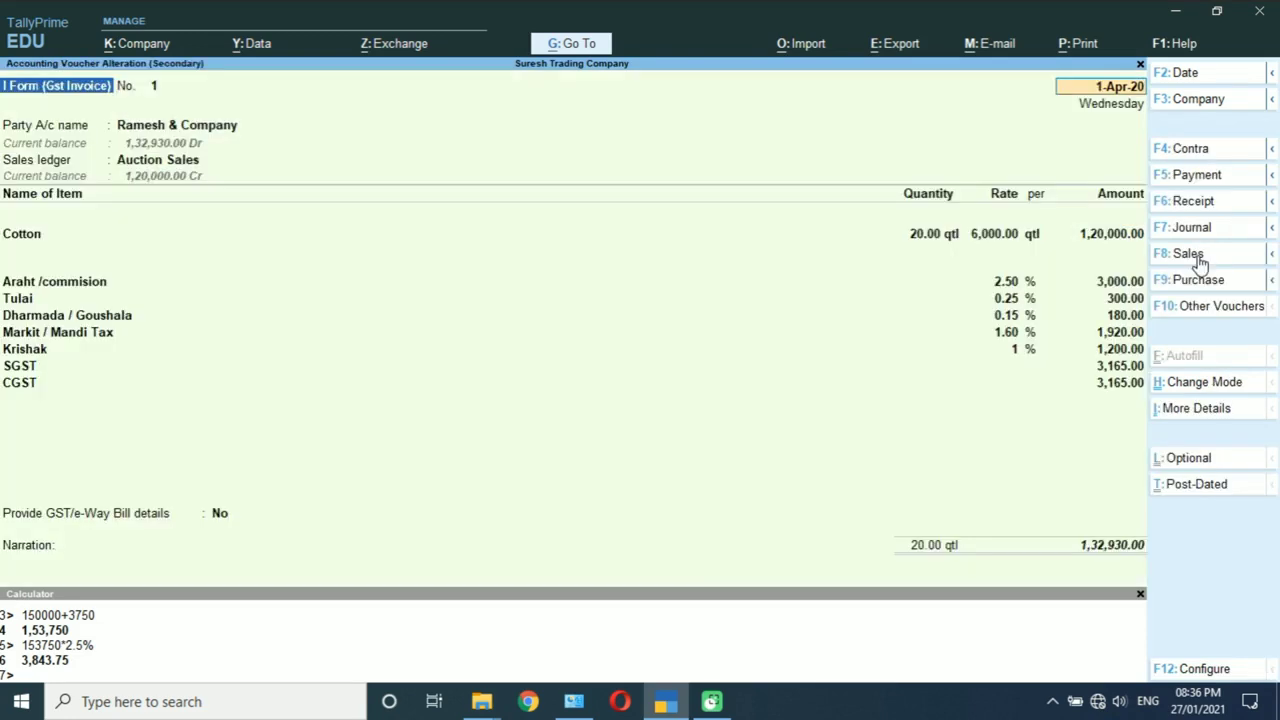
{"action": "key", "text": "ctrl"}
{"action": "key", "text": "ctrl"}
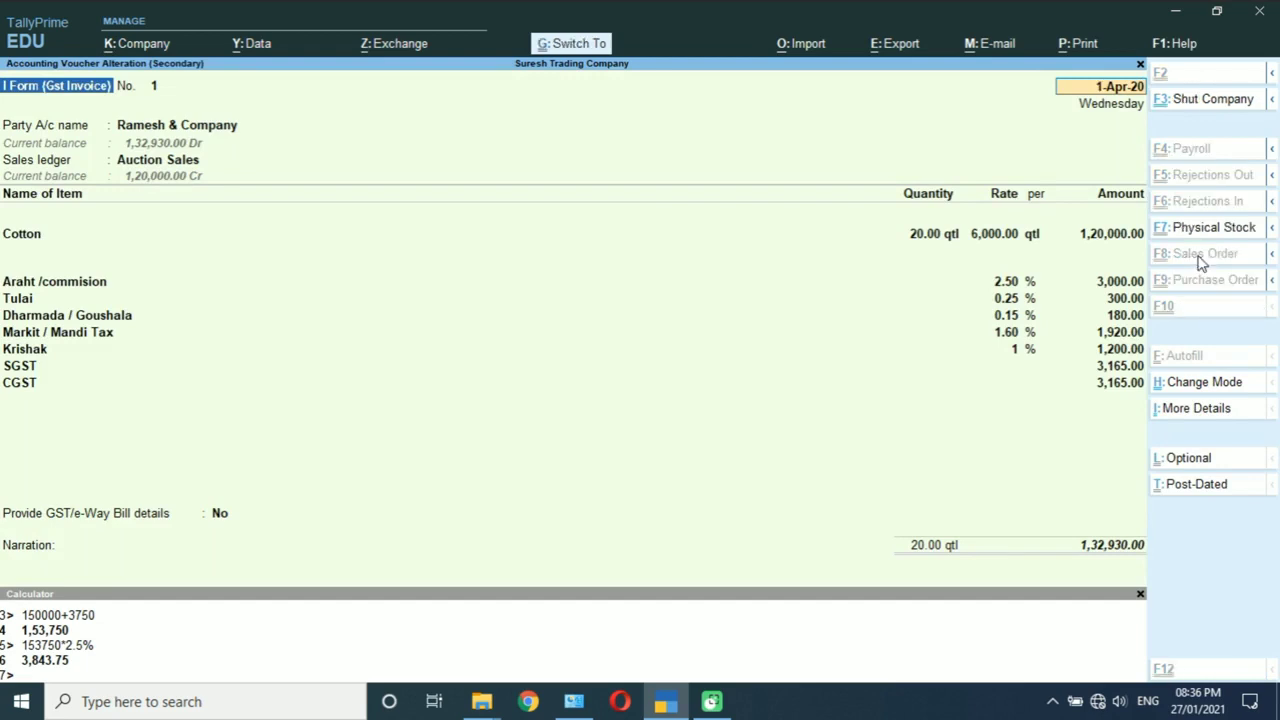
{"action": "key", "text": "ctrl+p"}
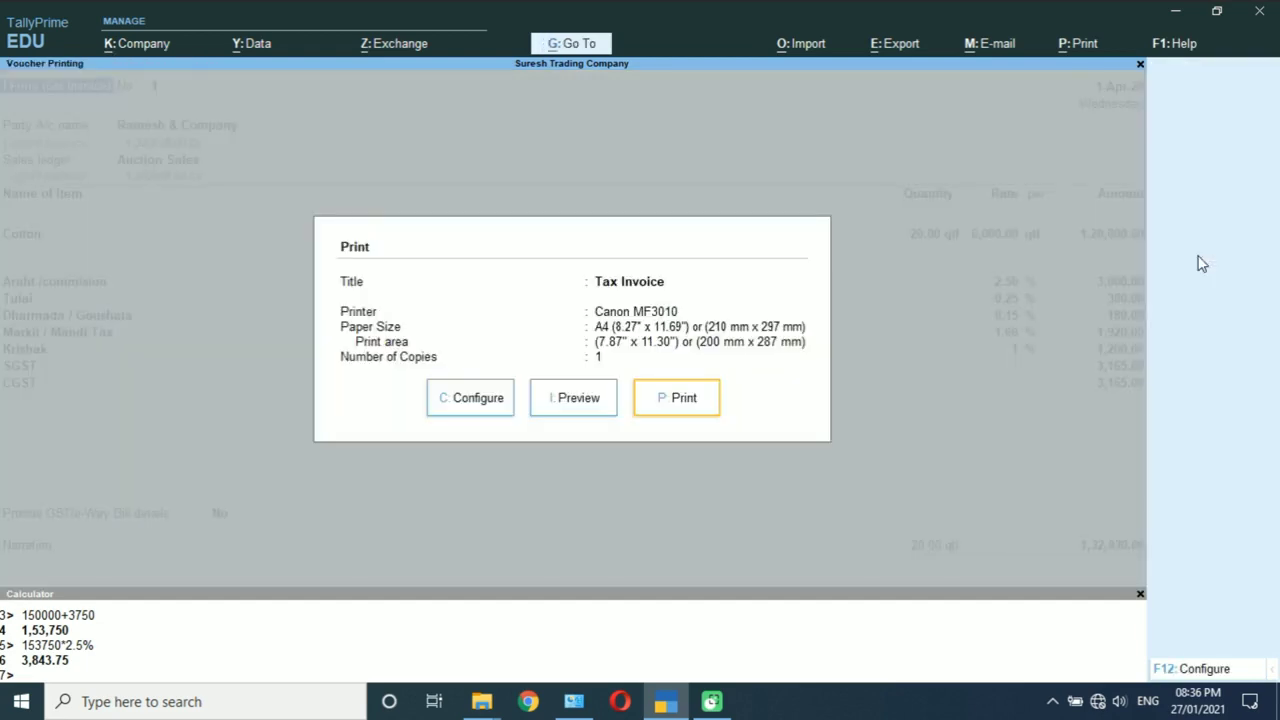
Step: Preview the Tax Invoice, reviewing its ₹1,32,930.00 total and 6,330.00 tax, then close the preview
{"action": "key", "text": "Left"}
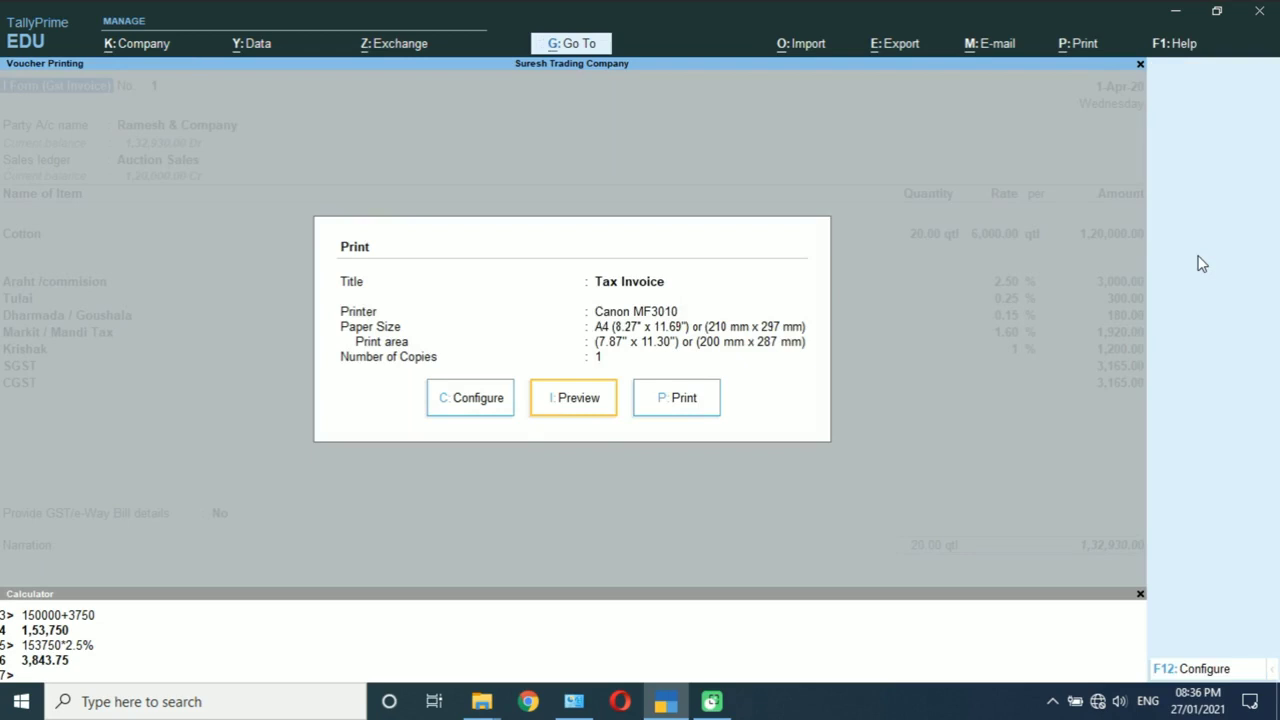
{"action": "key", "text": "Return"}
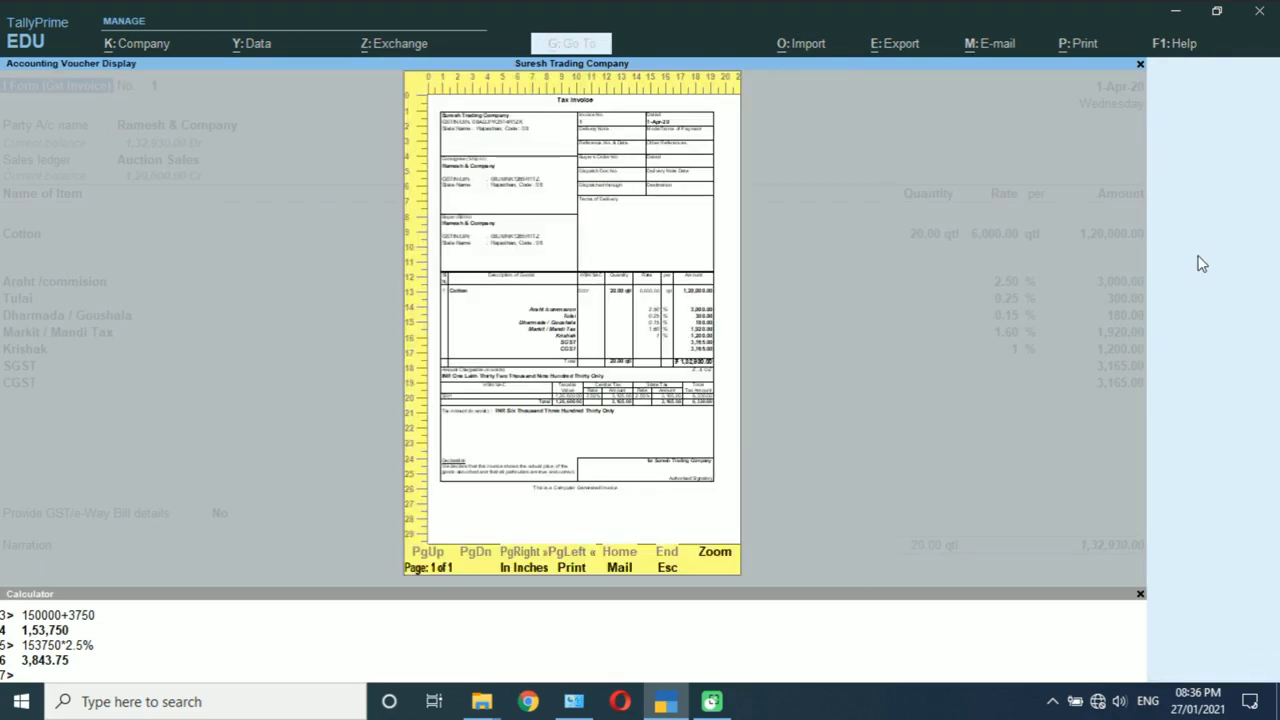
{"action": "key", "text": "Return"}
{"action": "scroll", "coordinate": [1202, 263], "scroll_direction": "down", "scroll_amount": 3}
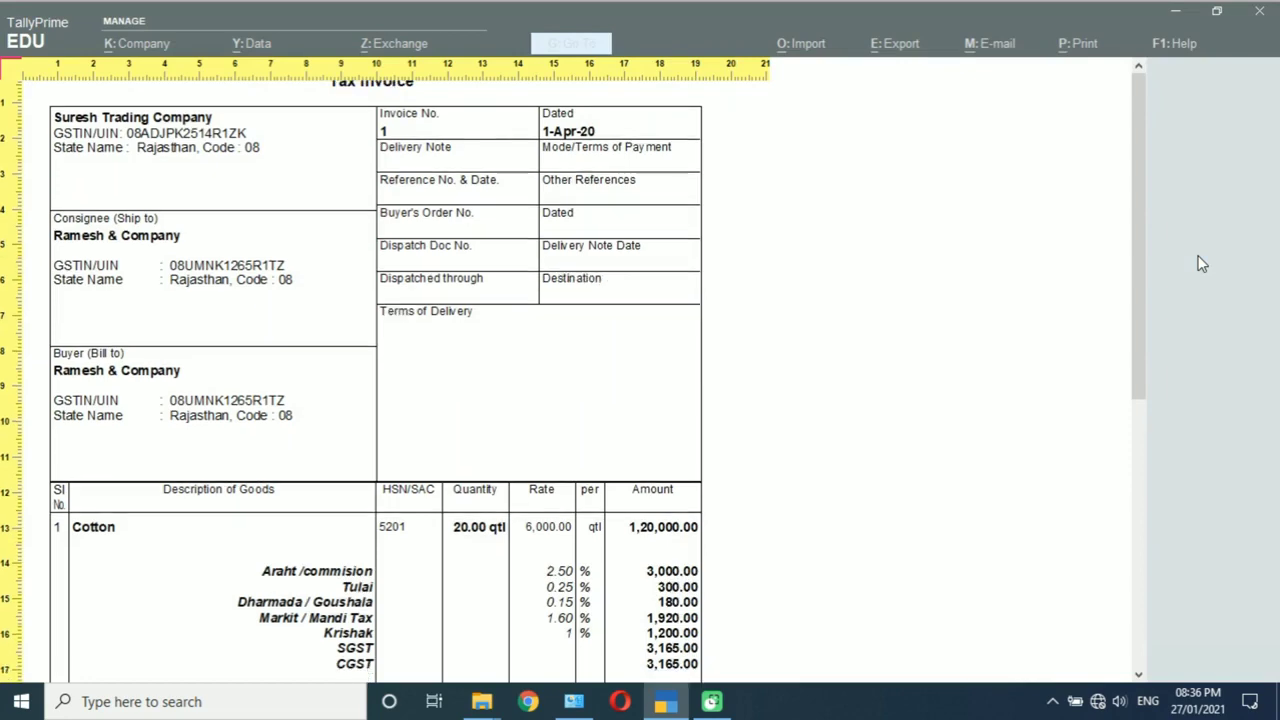
{"action": "scroll", "coordinate": [1202, 263], "scroll_direction": "down", "scroll_amount": 3}
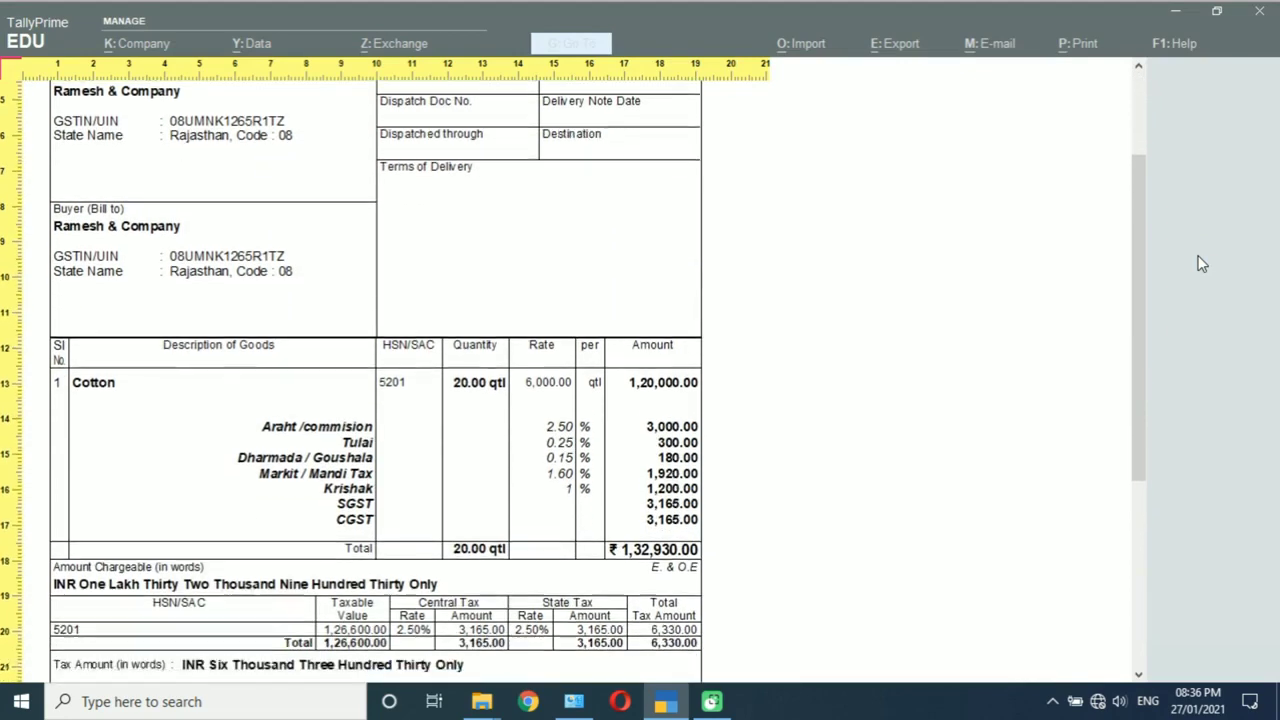
{"action": "scroll", "coordinate": [1202, 263], "scroll_direction": "down", "scroll_amount": 3}
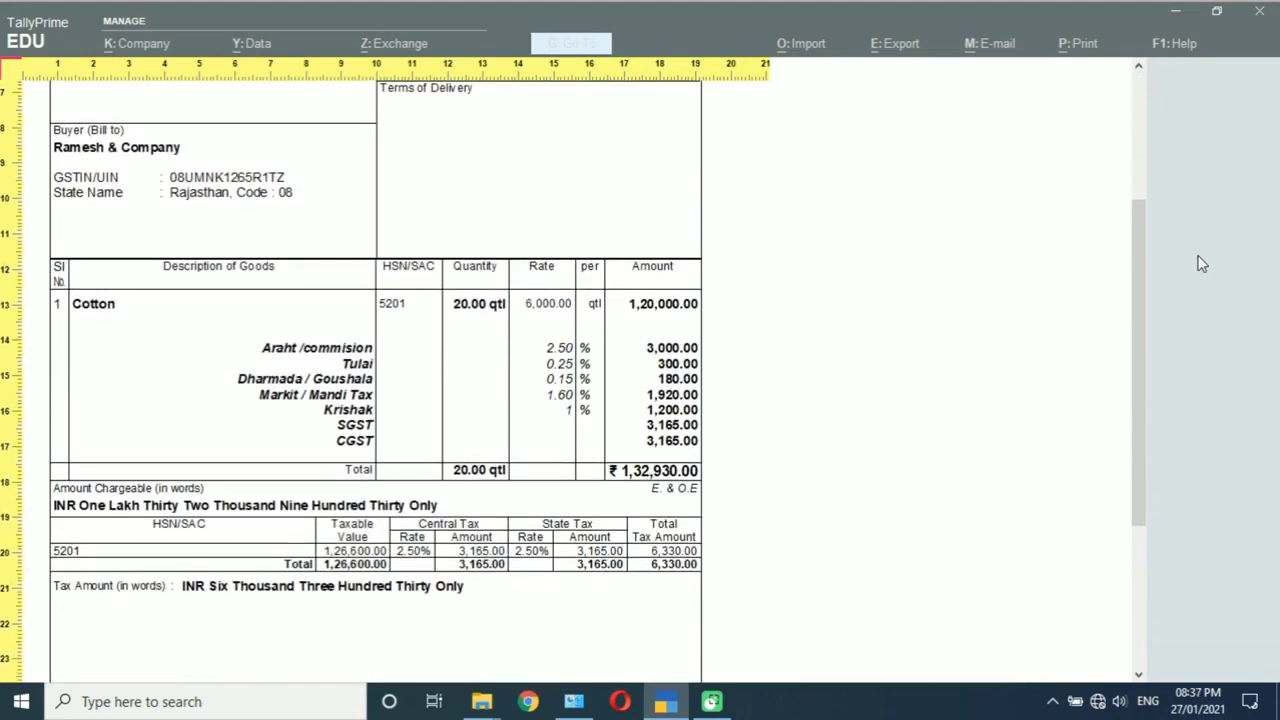
{"action": "scroll", "coordinate": [1202, 263], "scroll_direction": "down", "scroll_amount": 3}
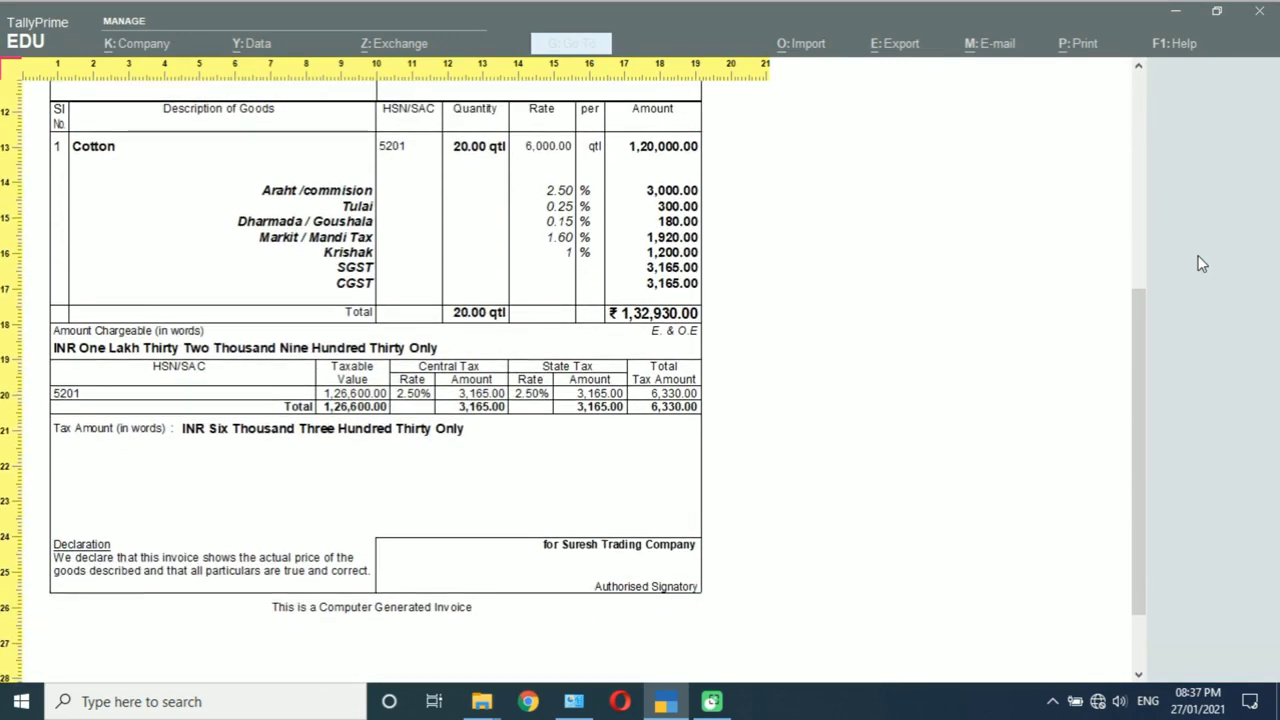
{"action": "scroll", "coordinate": [1202, 263], "scroll_direction": "up", "scroll_amount": 3}
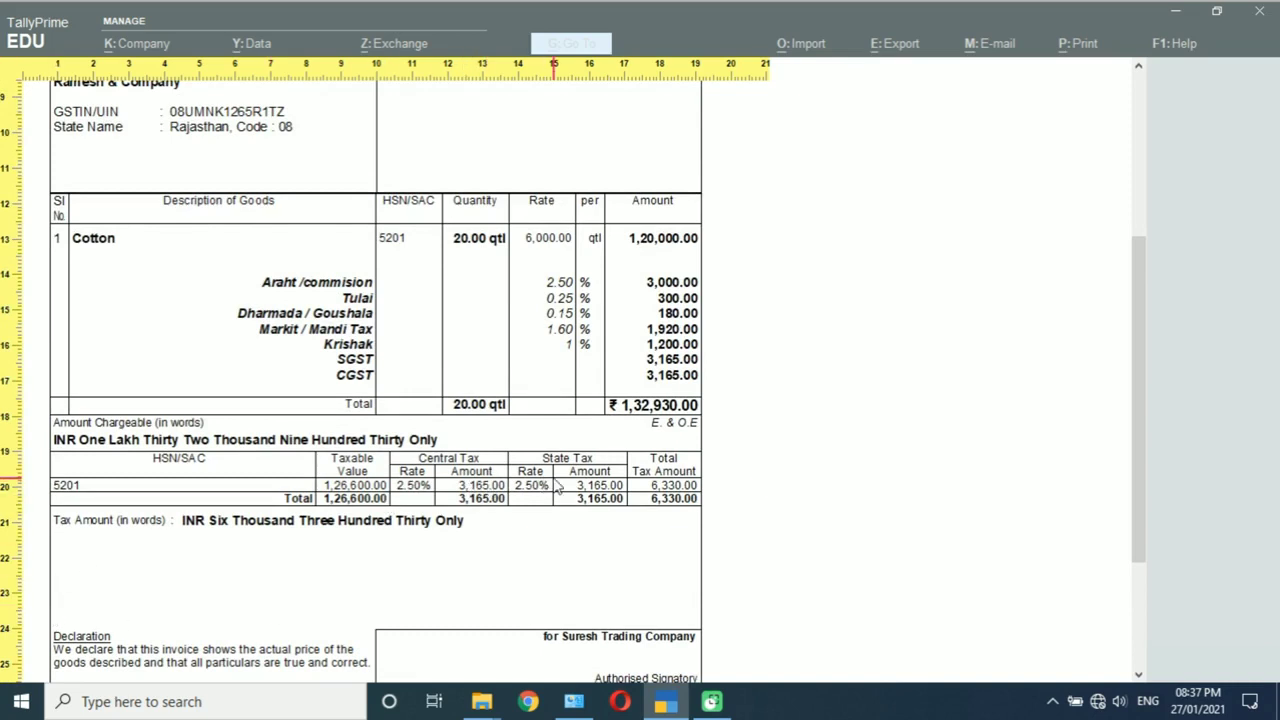
{"action": "left_click", "coordinate": [558, 486]}
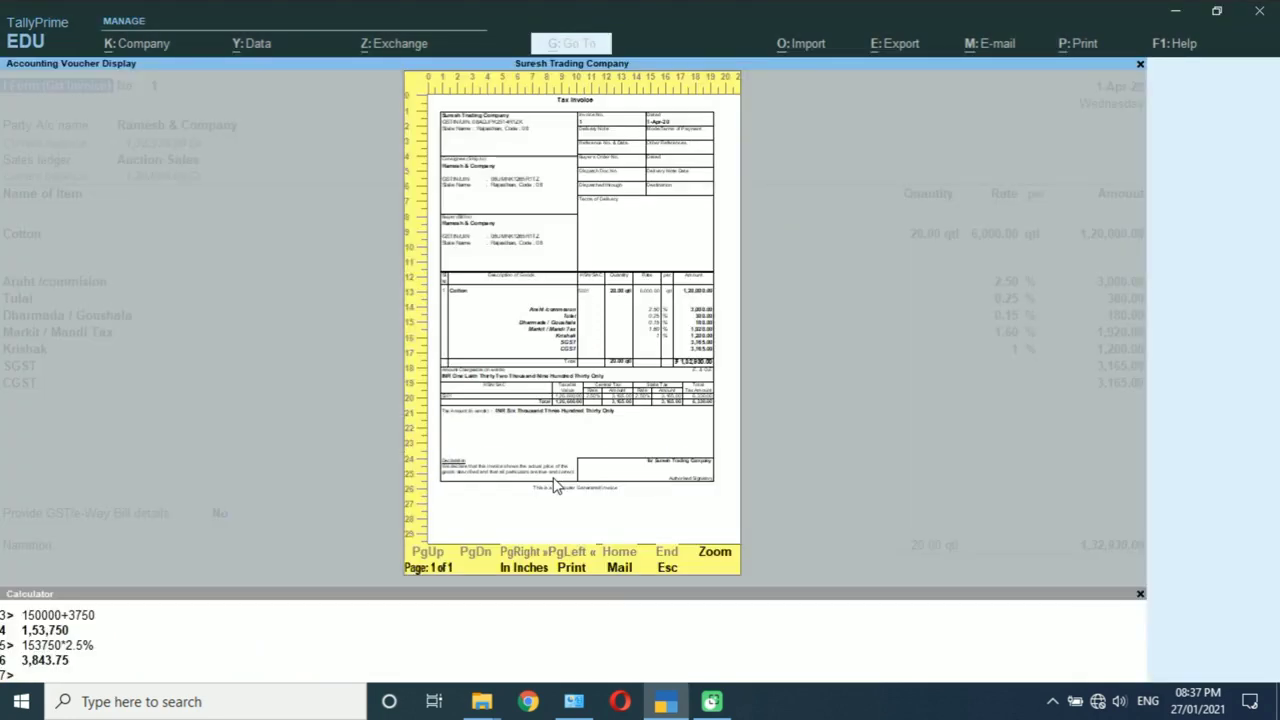
{"action": "key", "text": "Escape"}
{"action": "key", "text": "Escape"}
{"action": "key", "text": "Escape"}
{"action": "key", "text": "Escape"}
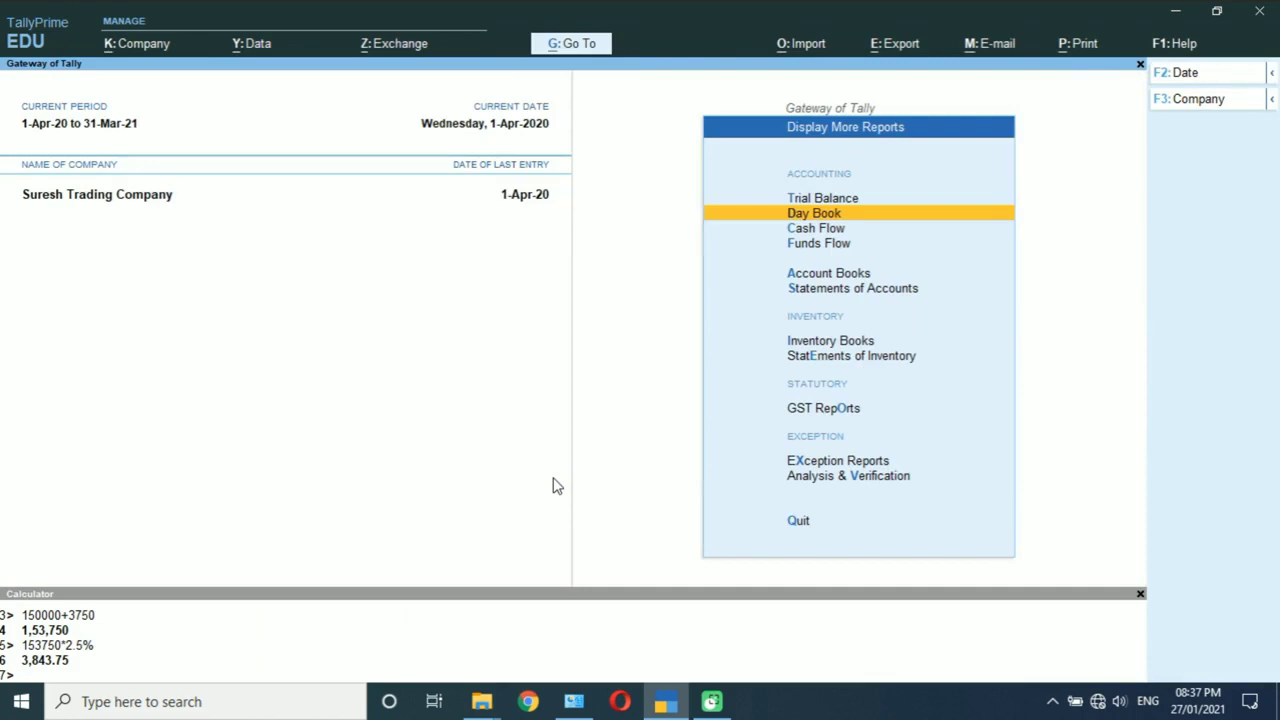
Step: Leave the Day Book and open the Ledger report under Account Books
{"action": "key", "text": "Return"}
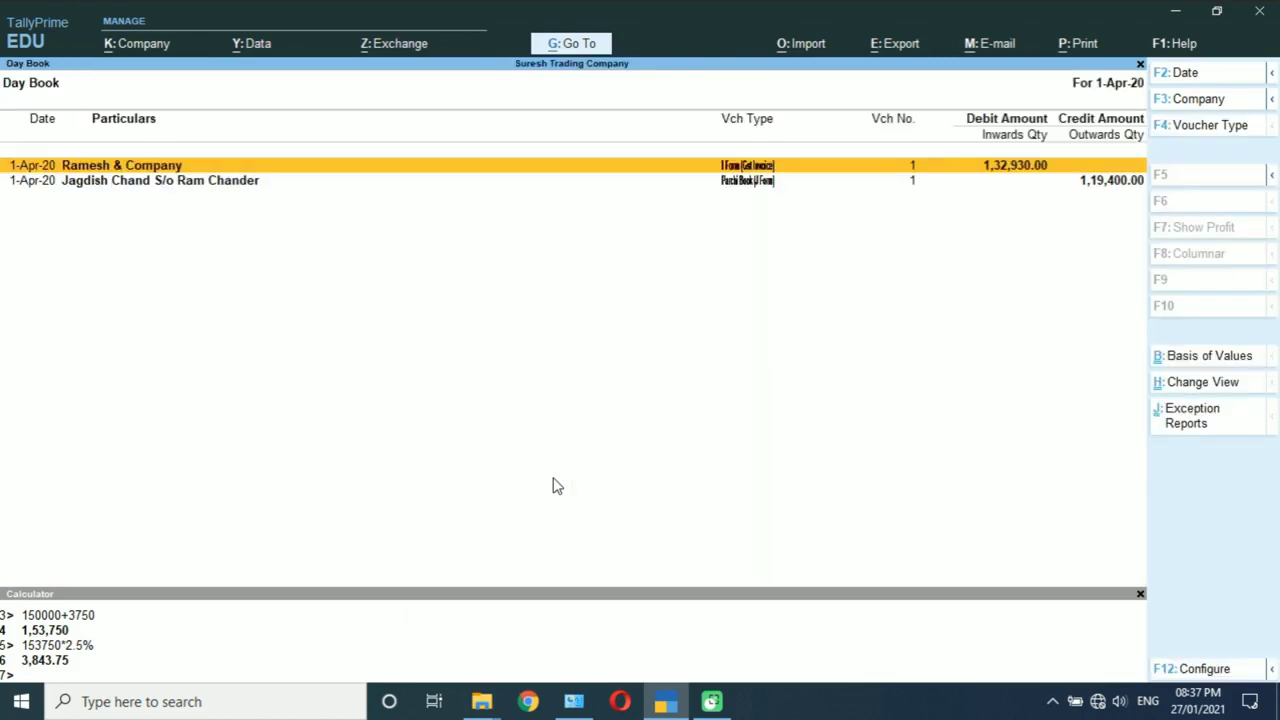
{"action": "key", "text": "Escape"}
{"action": "key", "text": "Escape"}
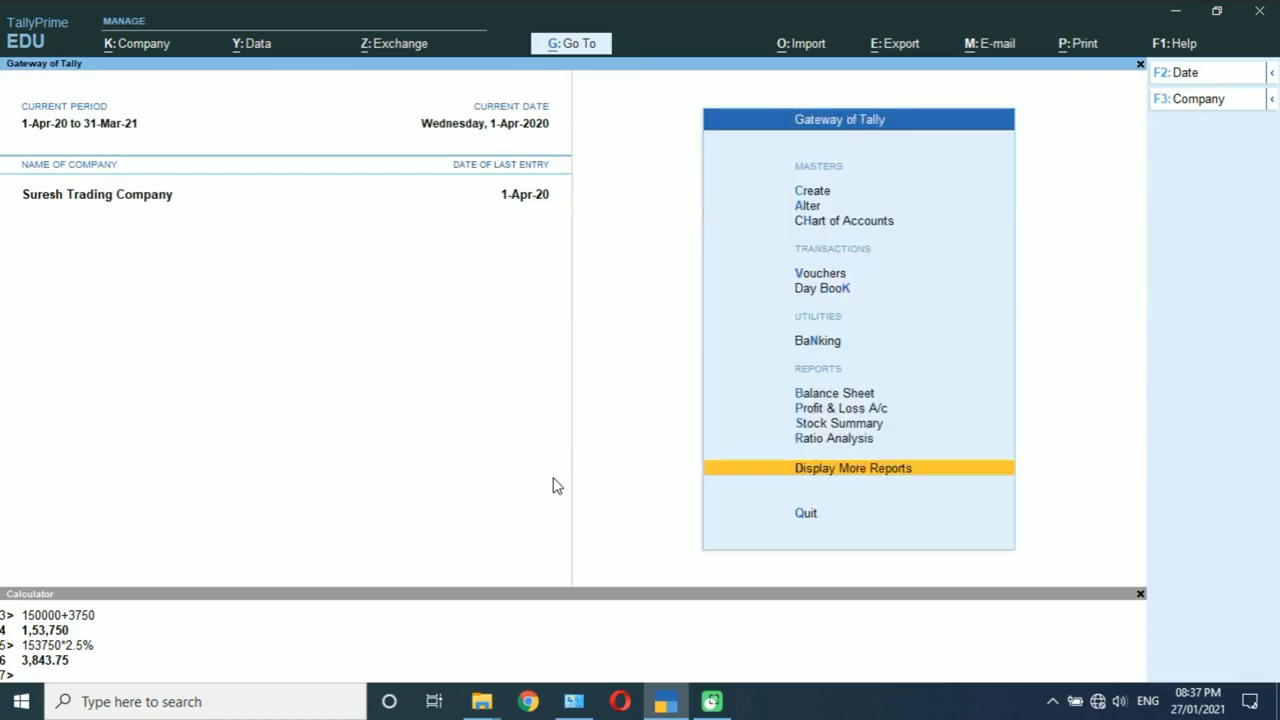
{"action": "key", "text": "Return"}
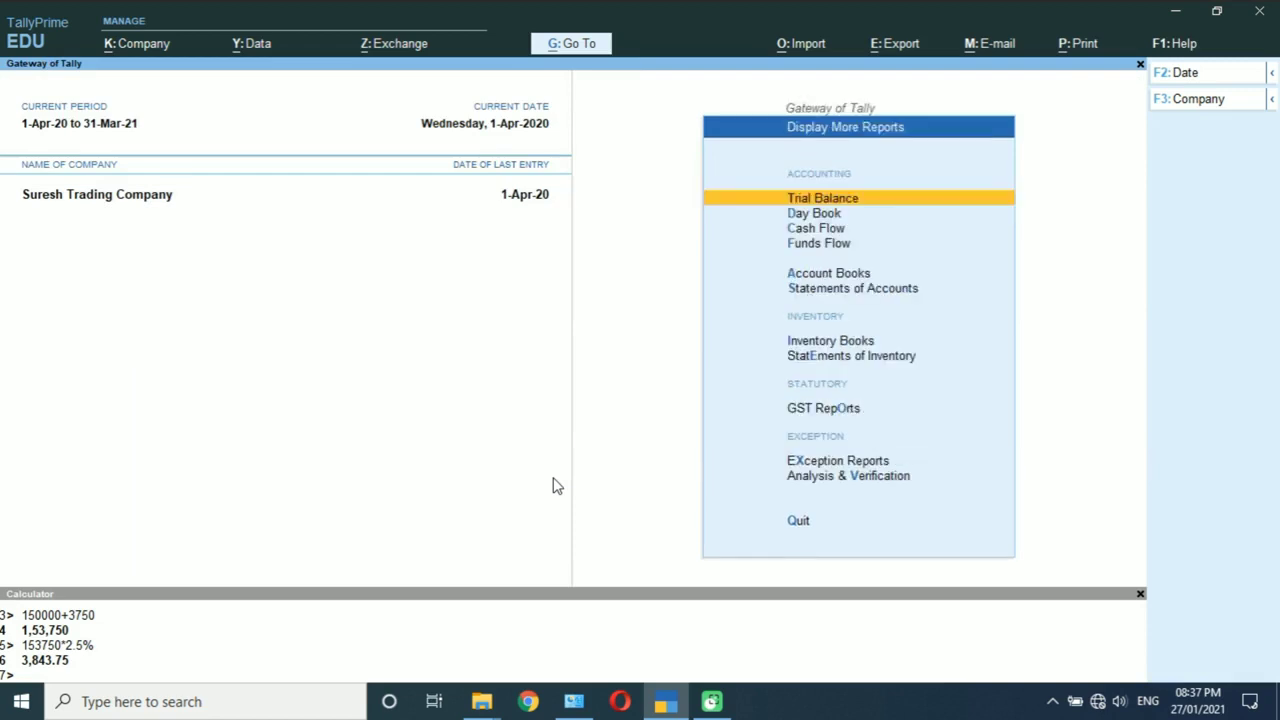
{"action": "key", "text": "Down"}
{"action": "key", "text": "Down"}
{"action": "key", "text": "Down"}
{"action": "key", "text": "Down"}
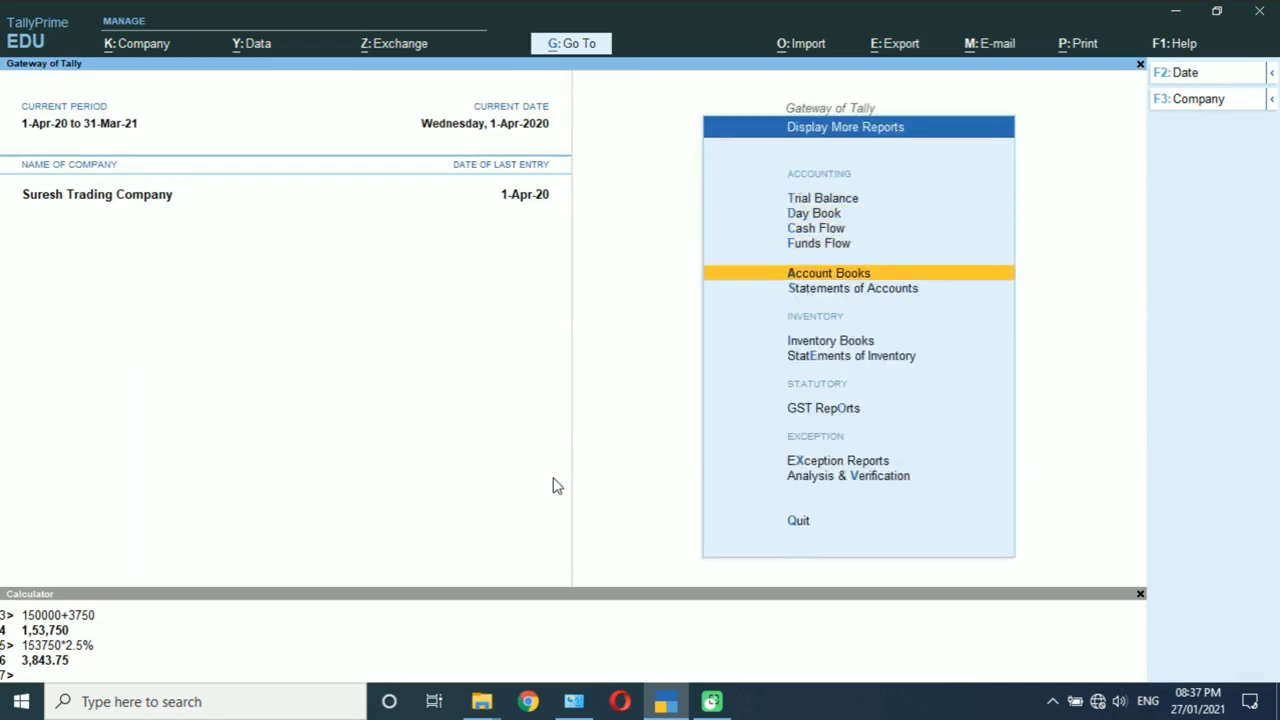
{"action": "key", "text": "Return"}
{"action": "key", "text": "Down"}
{"action": "key", "text": "Return"}
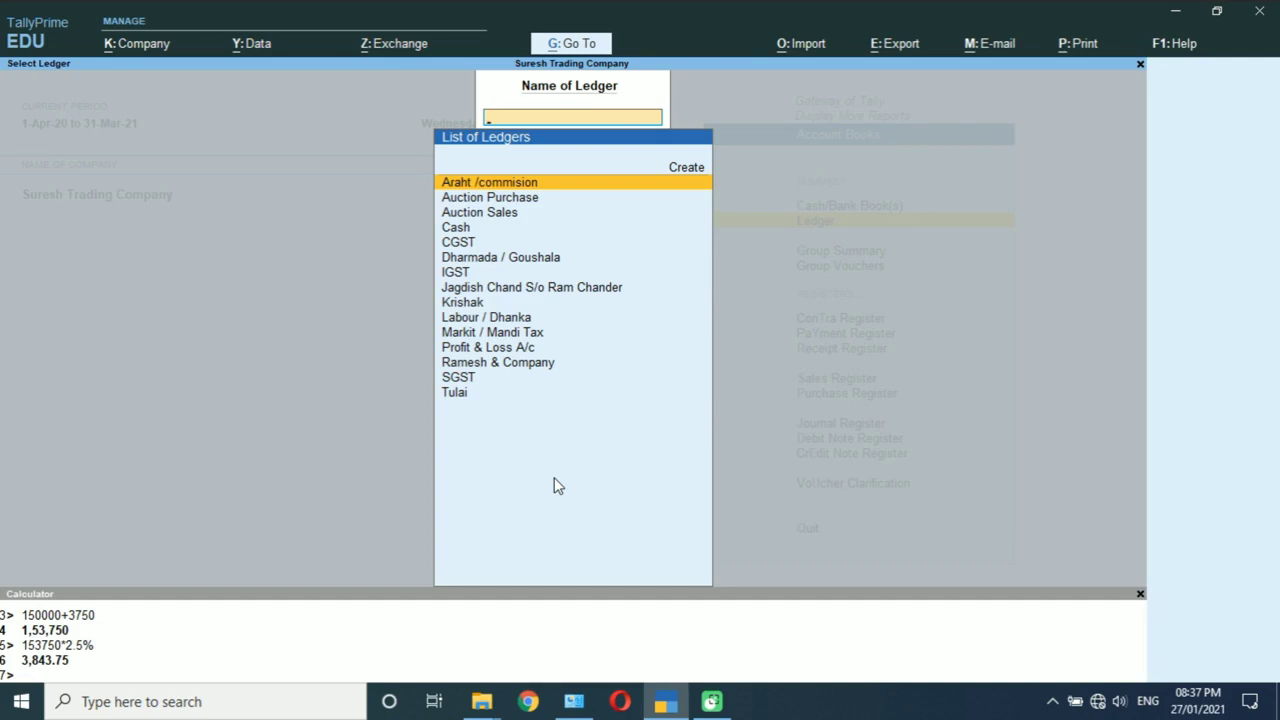
Step: Check the supplier's ledger credited 1,19,400 and Ramesh & Company's debited 1,32,930, then exit to Gateway
{"action": "type", "text": "J"}
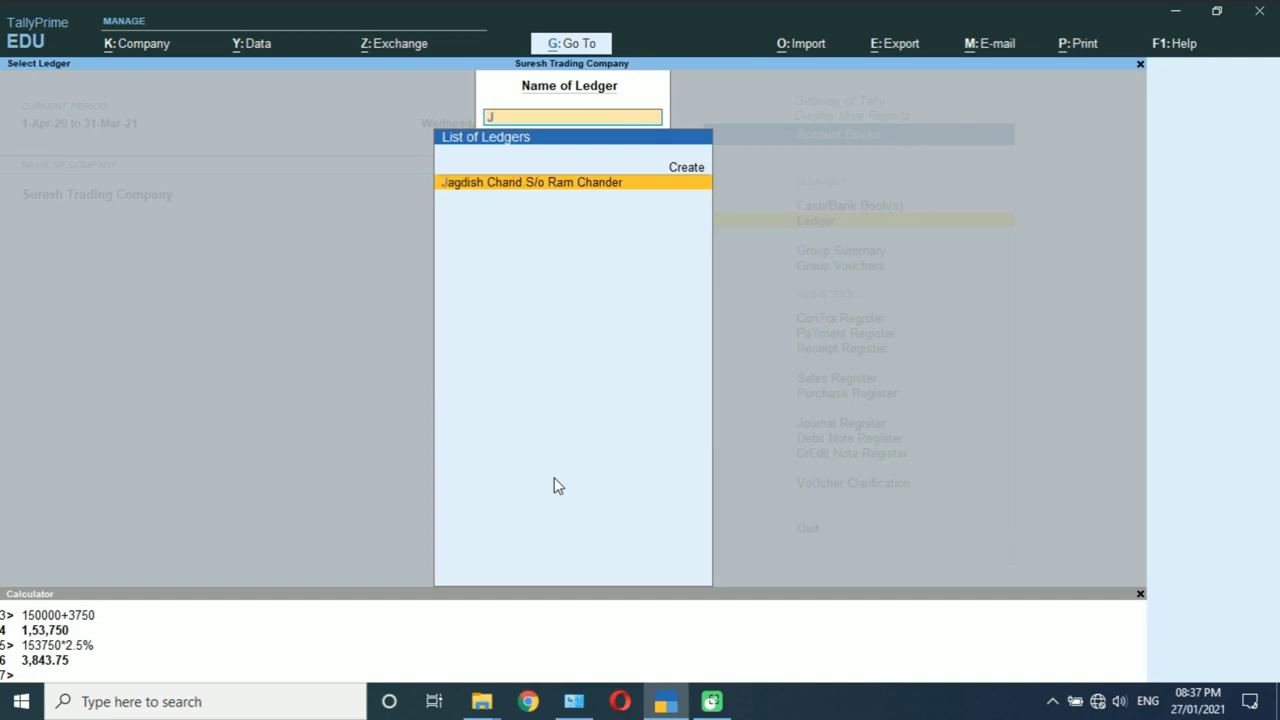
{"action": "key", "text": "Return"}
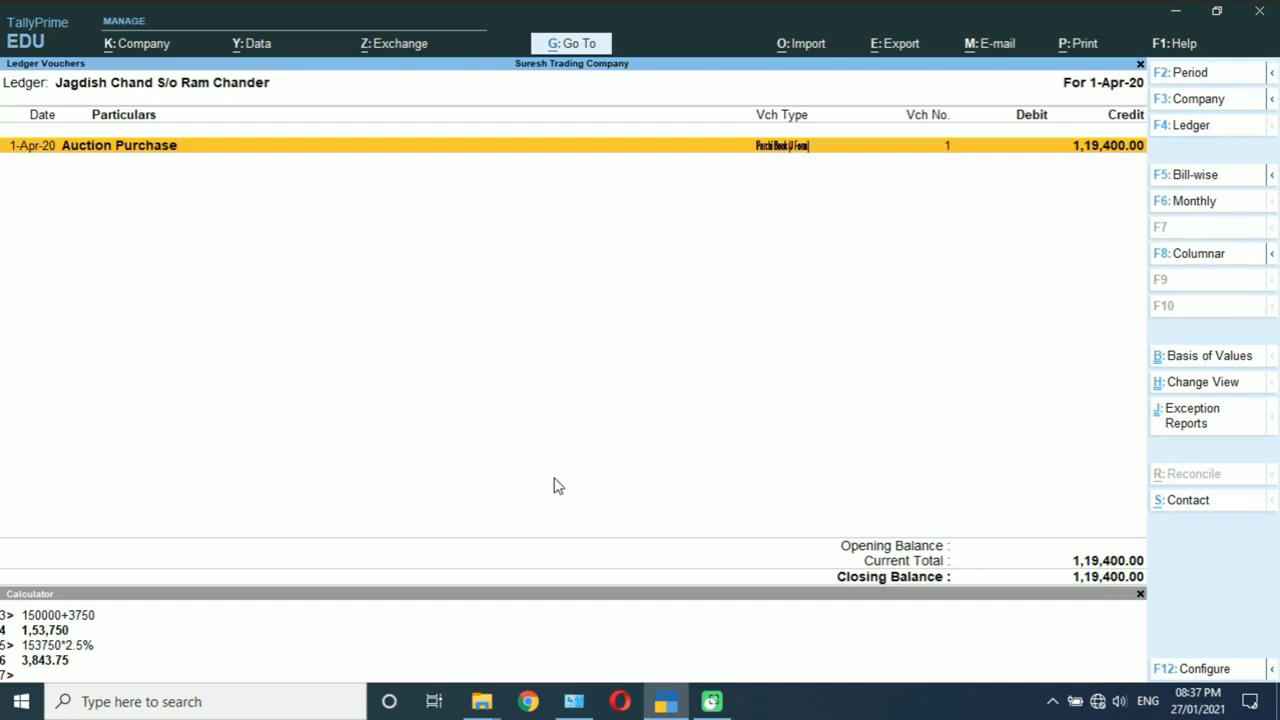
{"action": "key", "text": "Escape"}
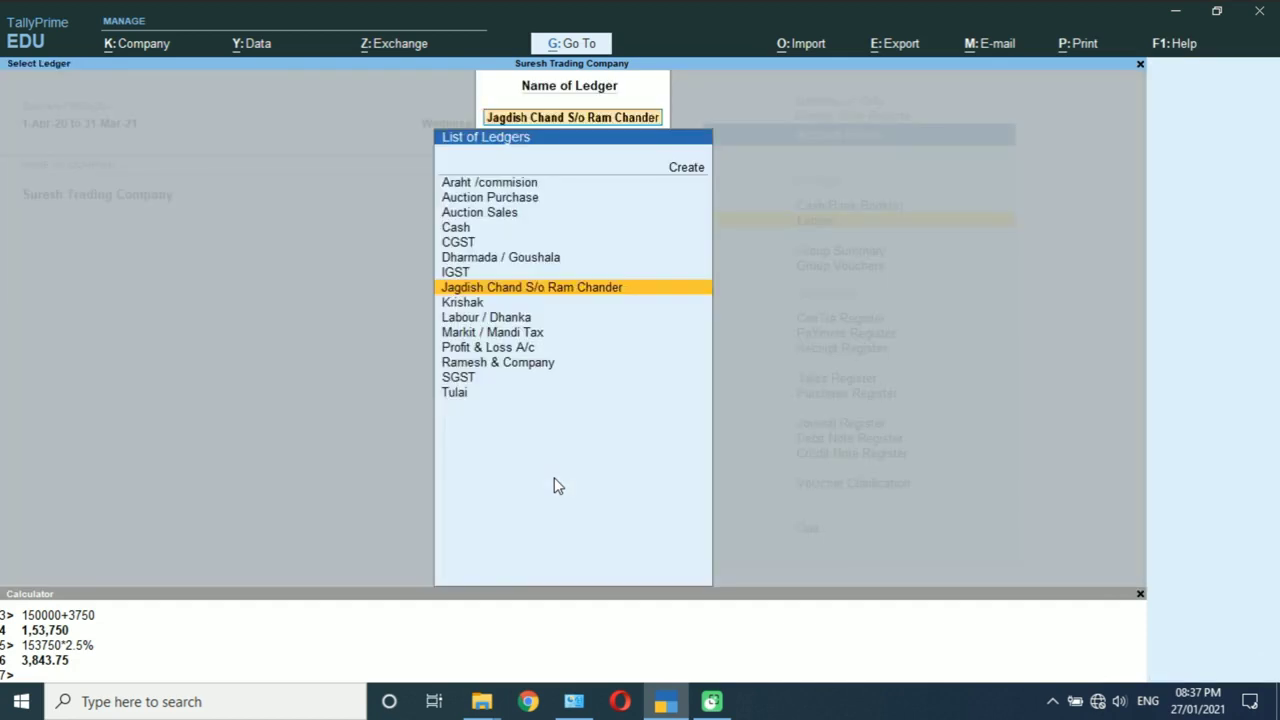
{"action": "key", "text": "Down"}
{"action": "key", "text": "Down"}
{"action": "key", "text": "Down"}
{"action": "key", "text": "Down"}
{"action": "key", "text": "Down"}
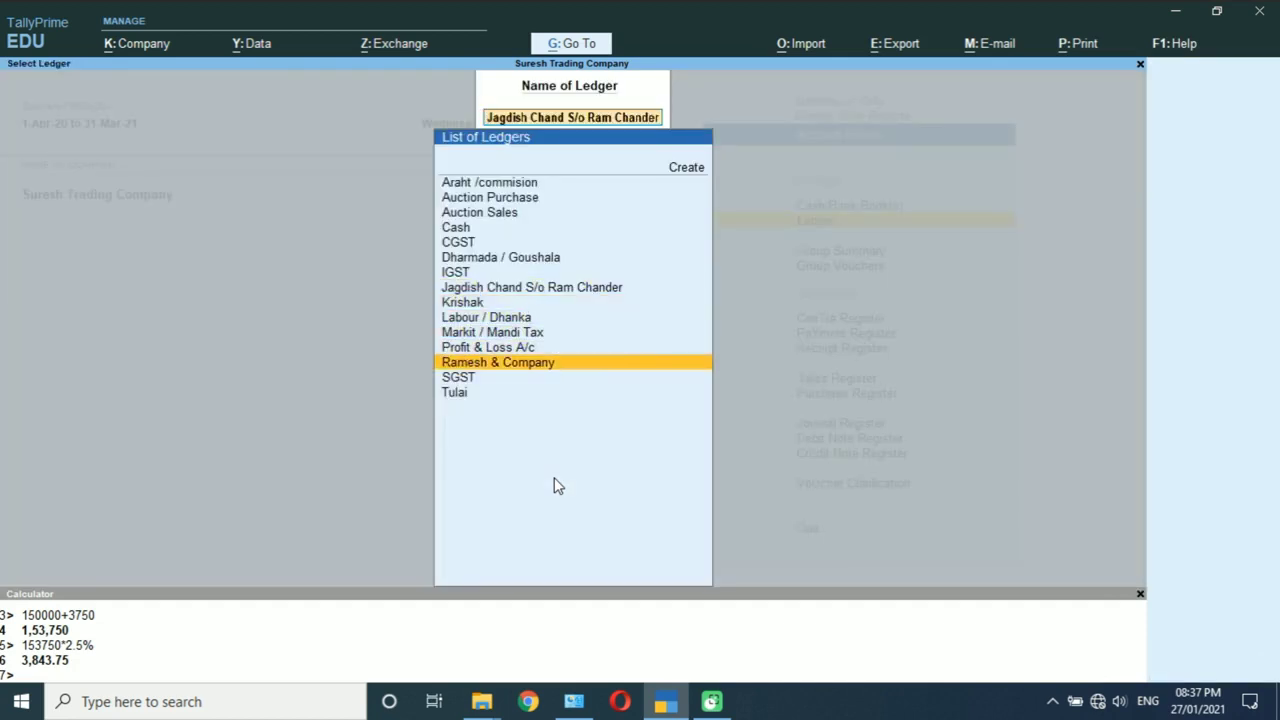
{"action": "key", "text": "Return"}
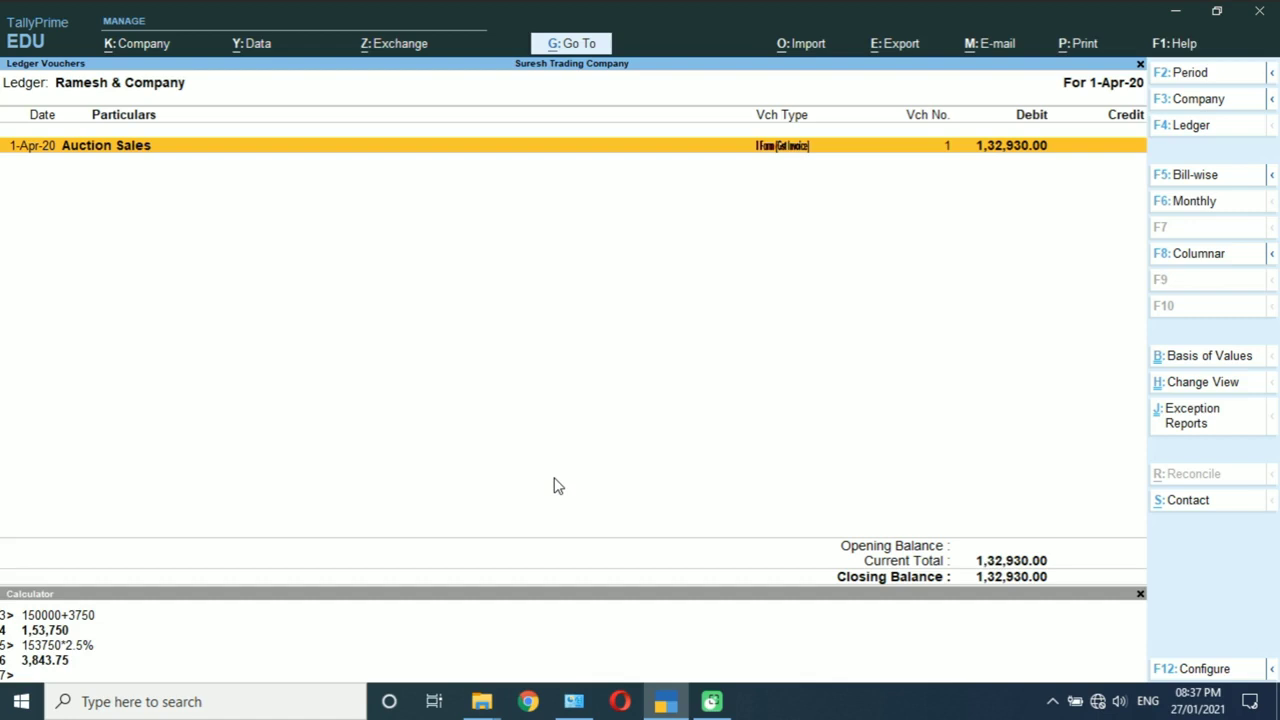
{"action": "key", "text": "Escape"}
{"action": "key", "text": "Escape"}
{"action": "key", "text": "Escape"}
{"action": "key", "text": "Escape"}
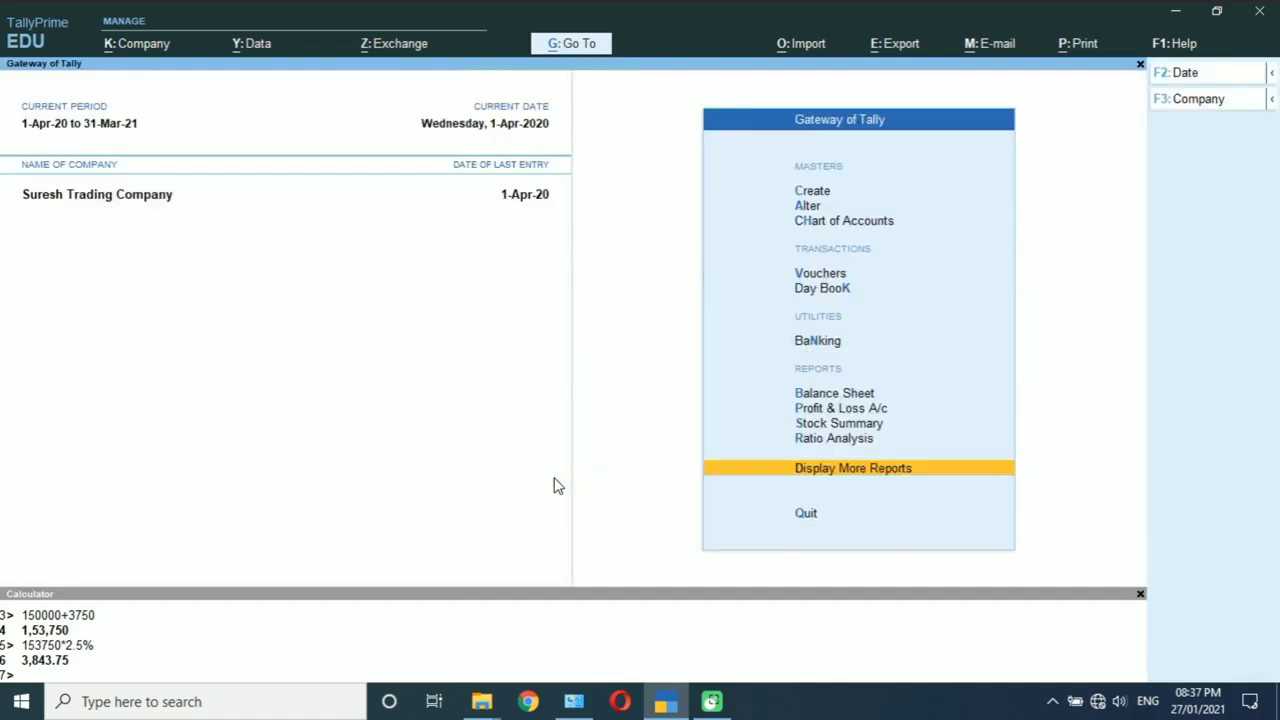
{"action": "key", "text": "Up"}
{"action": "key", "text": "Up"}
{"action": "key", "text": "Up"}
{"action": "key", "text": "Return"}
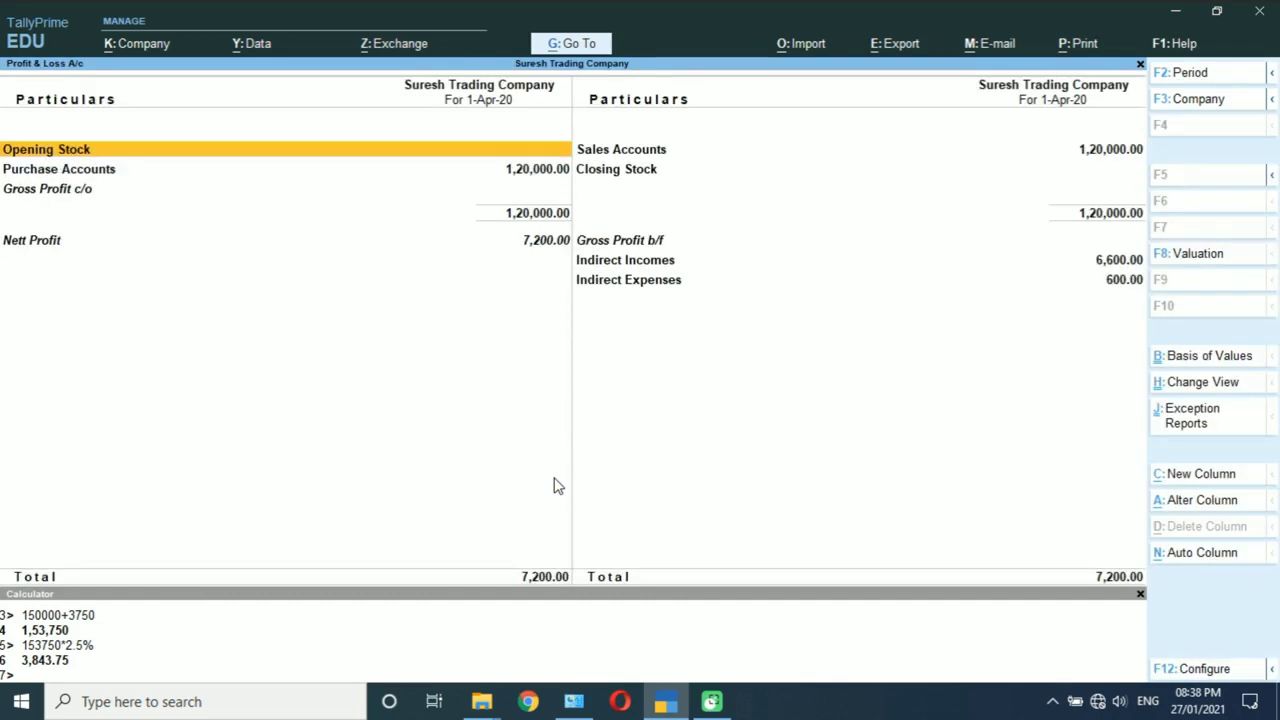
{"action": "key", "text": "alt+F5"}
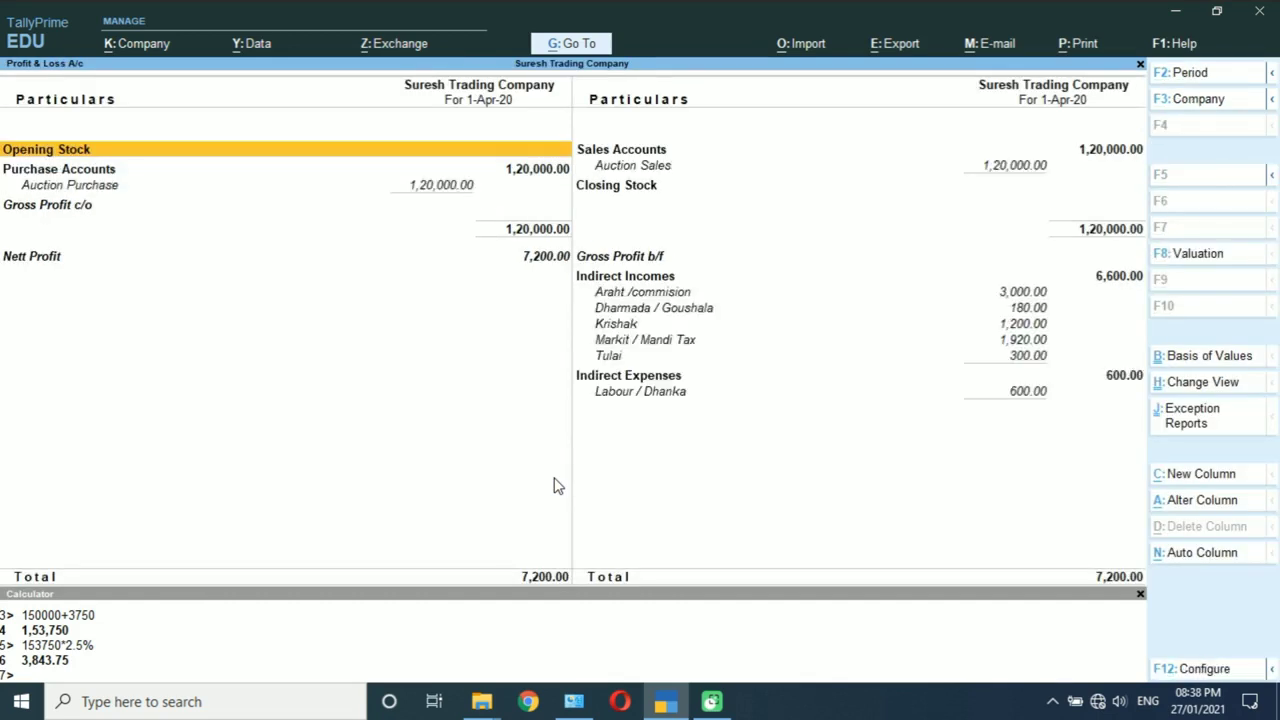
{"action": "key", "text": "Right"}
{"action": "key", "text": "Down"}
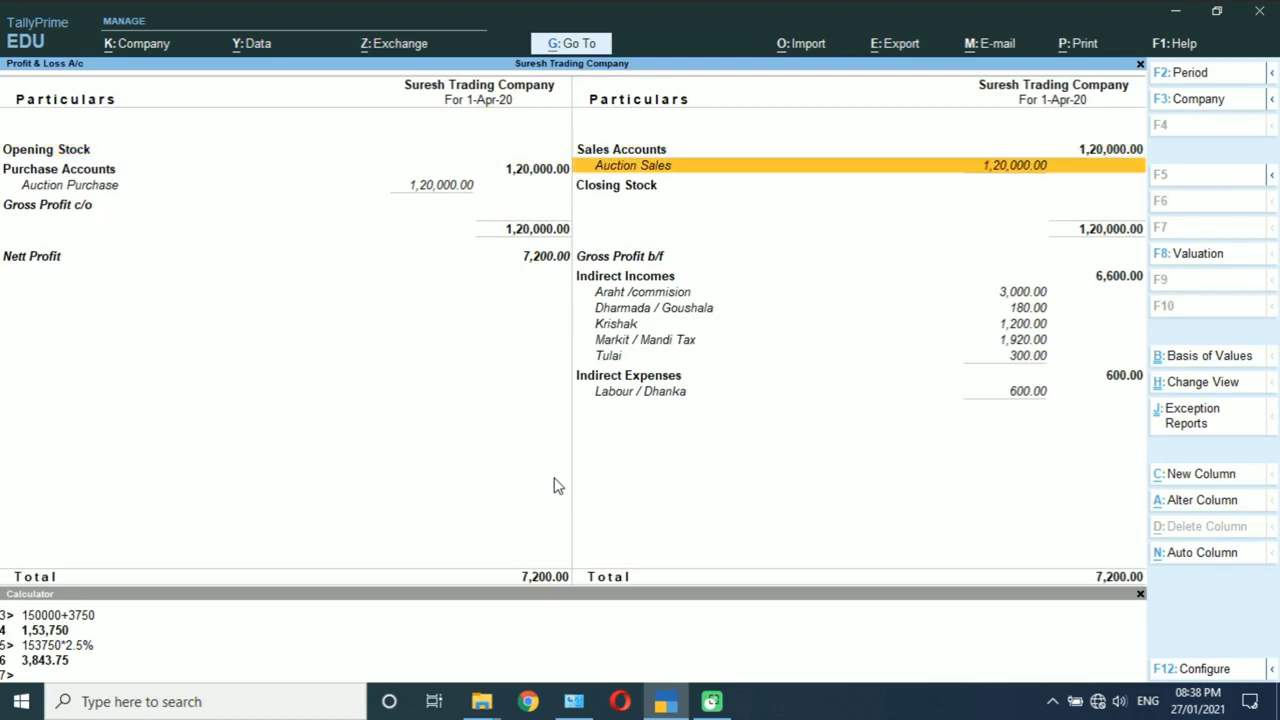
{"action": "key", "text": "Left"}
{"action": "key", "text": "Down"}
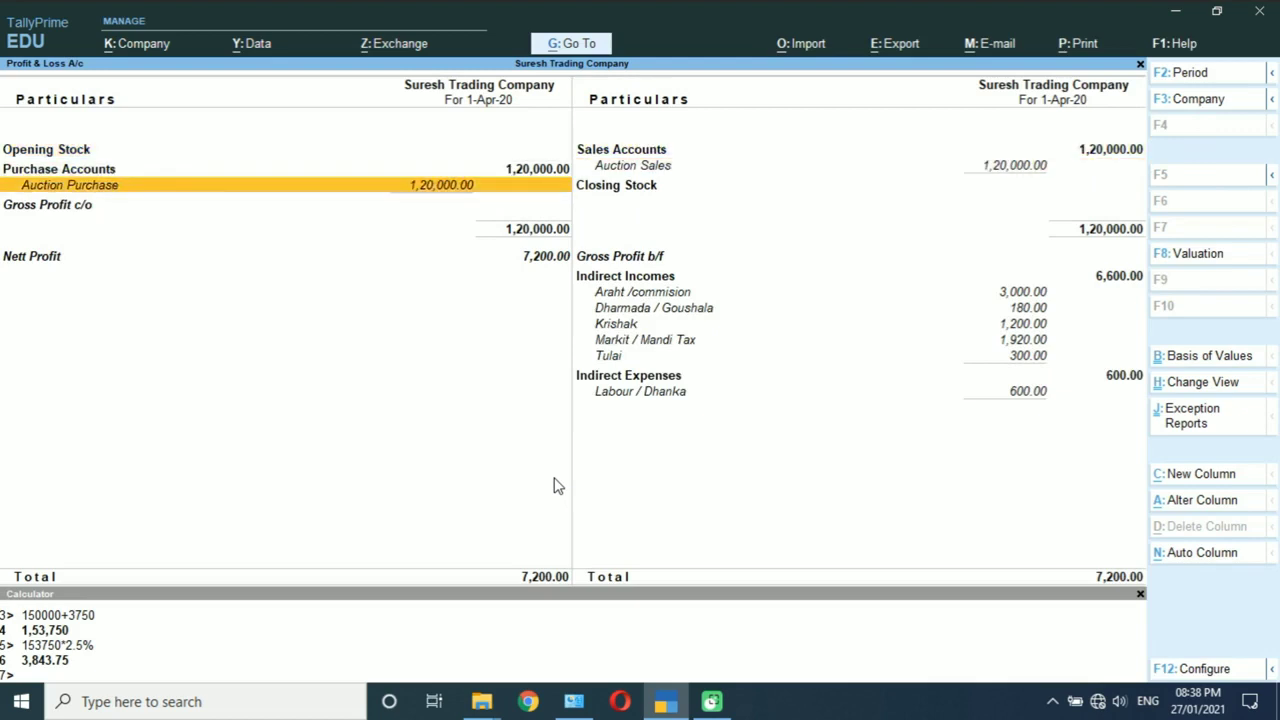
{"action": "key", "text": "Right"}
{"action": "key", "text": "Up"}
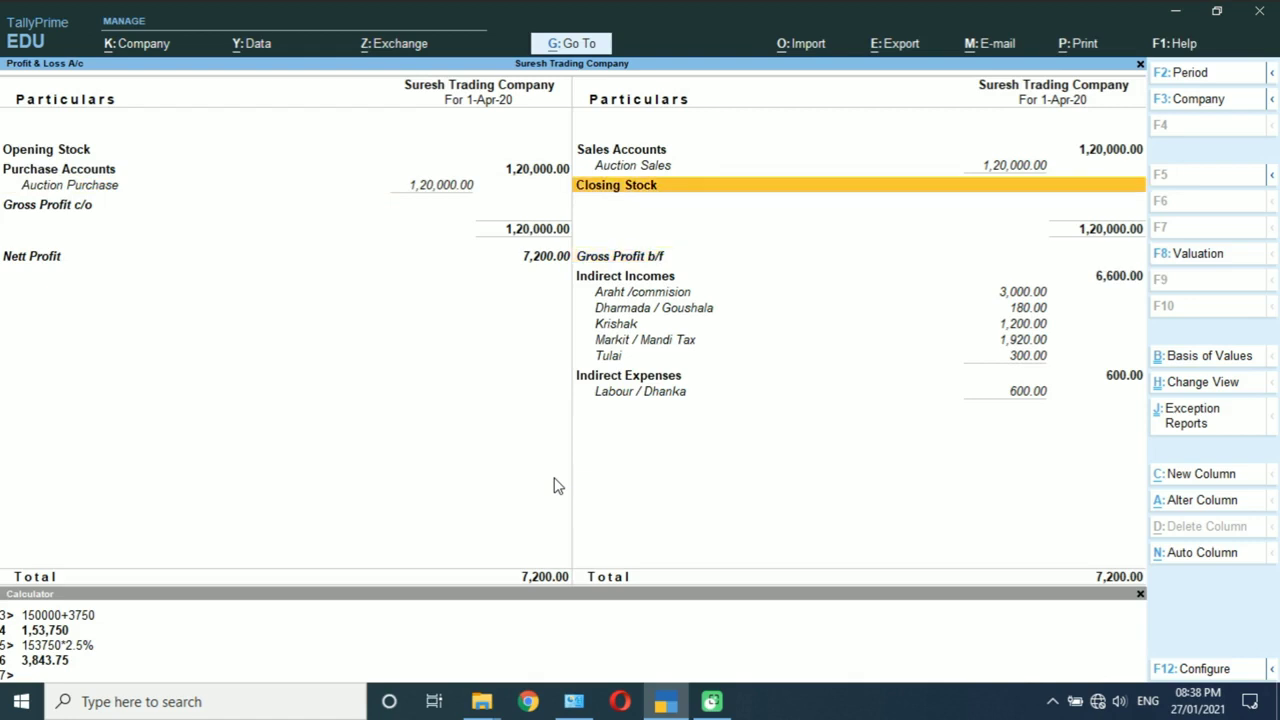
{"action": "key", "text": "Up"}
{"action": "key", "text": "Left"}
{"action": "key", "text": "Right"}
{"action": "key", "text": "Left"}
{"action": "key", "text": "Right"}
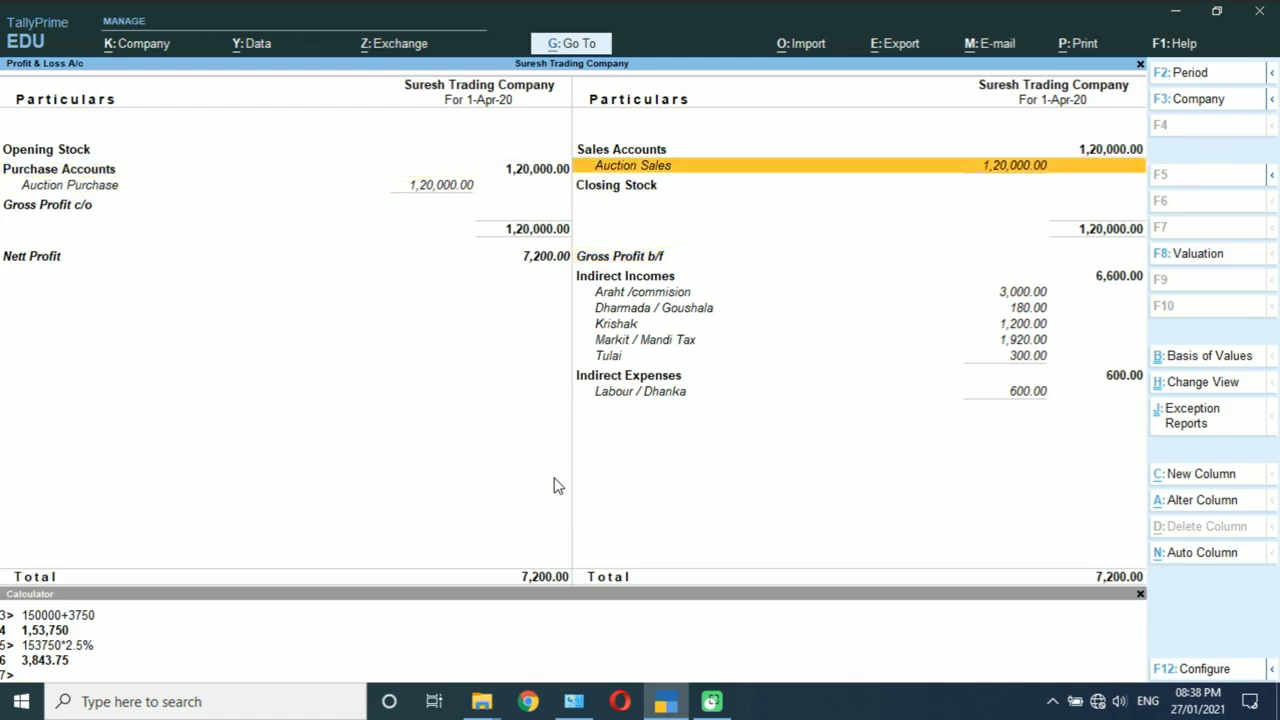
{"action": "key", "text": "Left"}
{"action": "key", "text": "Right"}
{"action": "key", "text": "Down"}
{"action": "key", "text": "Down"}
{"action": "key", "text": "Down"}
{"action": "key", "text": "Down"}
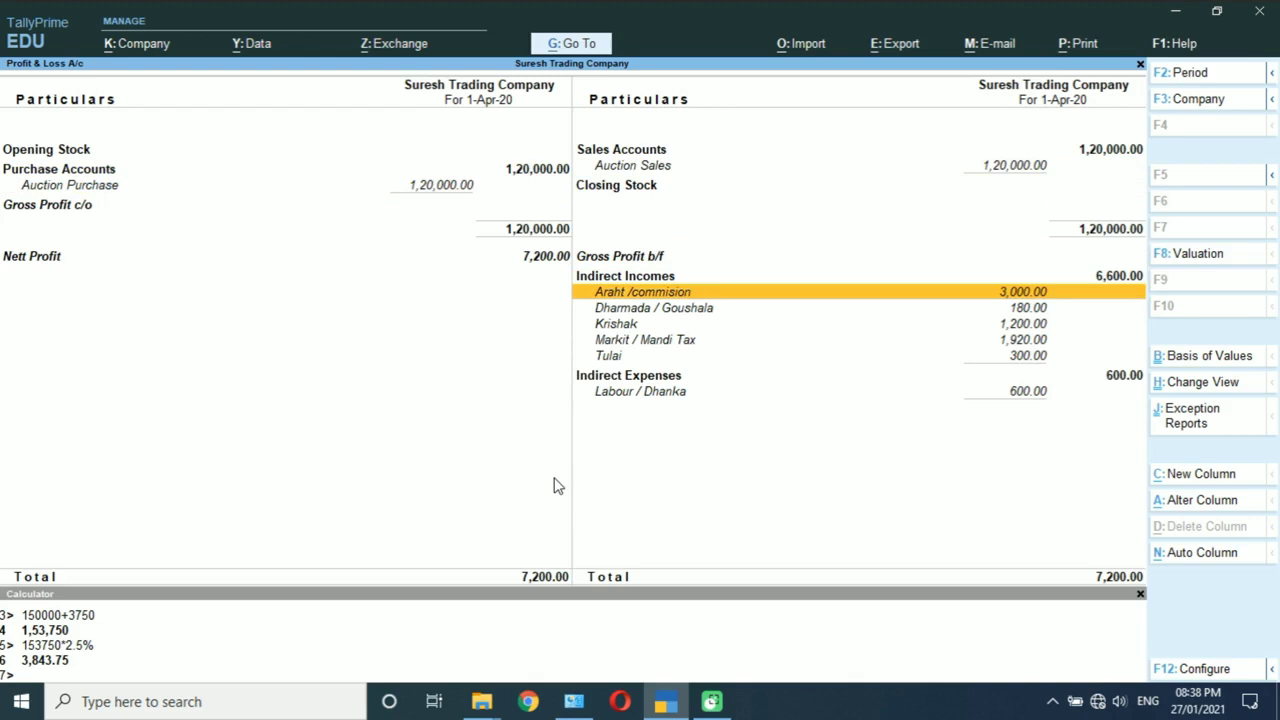
{"action": "key", "text": "Down"}
{"action": "key", "text": "Down"}
{"action": "key", "text": "Down"}
{"action": "key", "text": "Down"}
{"action": "key", "text": "Down"}
{"action": "key", "text": "Up"}
{"action": "key", "text": "Up"}
{"action": "key", "text": "Up"}
{"action": "key", "text": "Up"}
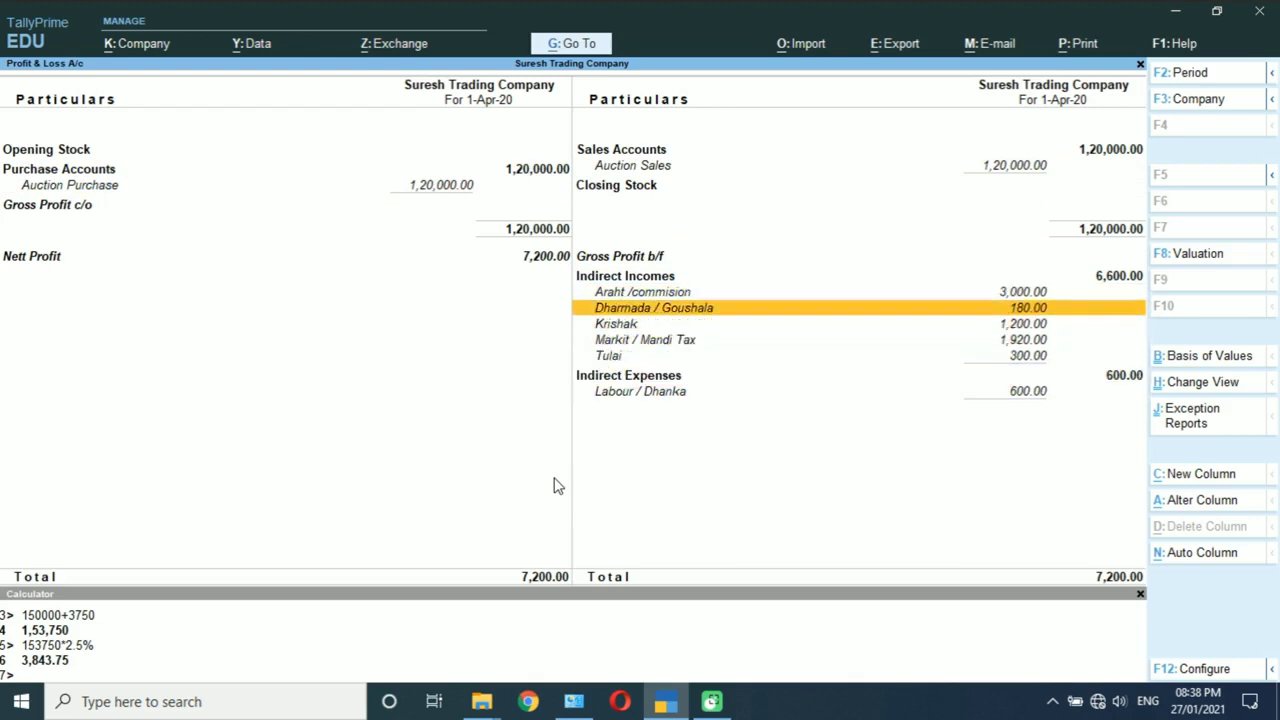
{"action": "key", "text": "Up"}
{"action": "key", "text": "Down"}
{"action": "key", "text": "Down"}
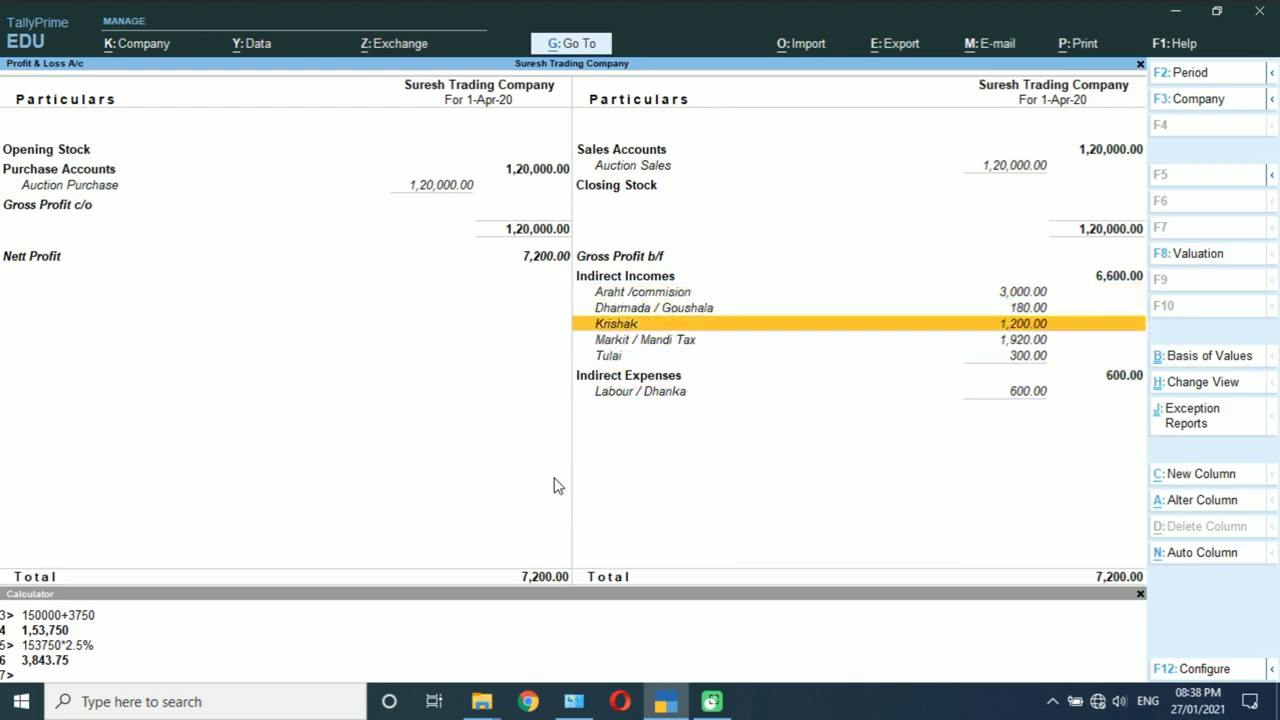
{"action": "key", "text": "Down"}
{"action": "key", "text": "Down"}
{"action": "key", "text": "Down"}
{"action": "key", "text": "Down"}
{"action": "key", "text": "Up"}
{"action": "key", "text": "Up"}
{"action": "key", "text": "Up"}
{"action": "key", "text": "Up"}
{"action": "key", "text": "Up"}
{"action": "key", "text": "Up"}
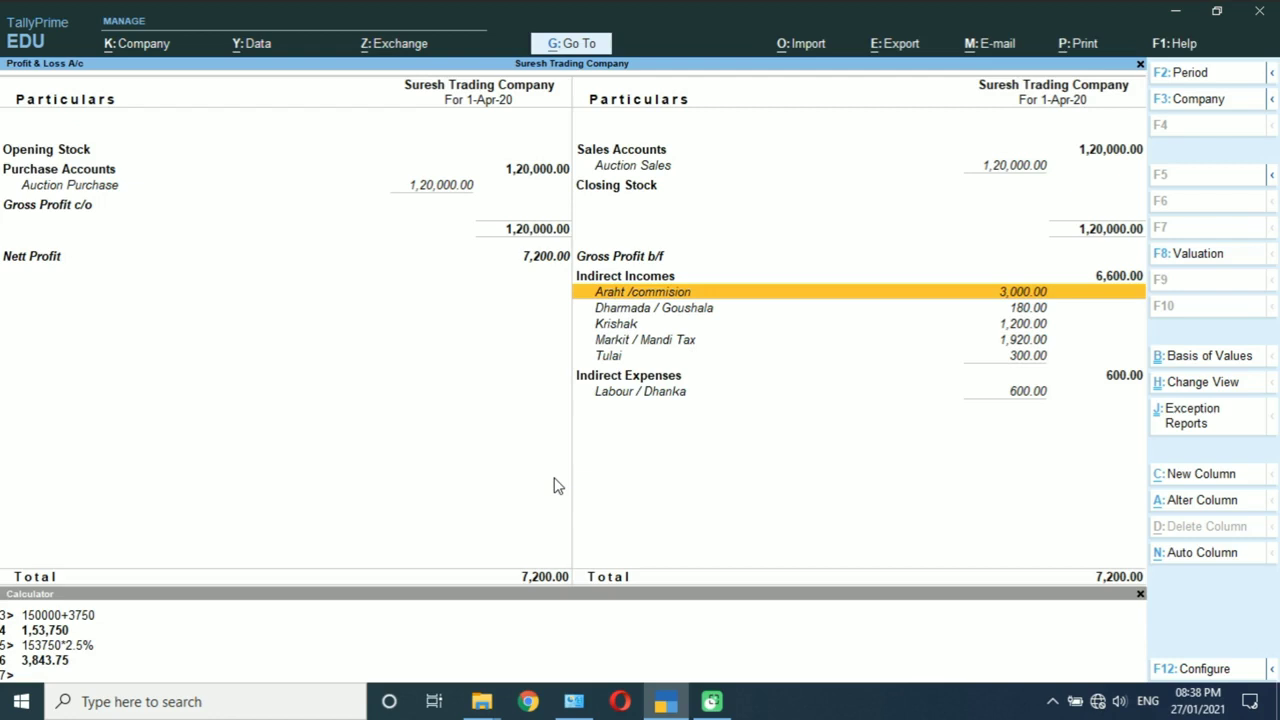
{"action": "key", "text": "Down"}
{"action": "key", "text": "Down"}
{"action": "key", "text": "Down"}
{"action": "key", "text": "Down"}
{"action": "key", "text": "Down"}
{"action": "key", "text": "Up"}
{"action": "key", "text": "Up"}
{"action": "key", "text": "Up"}
{"action": "key", "text": "Up"}
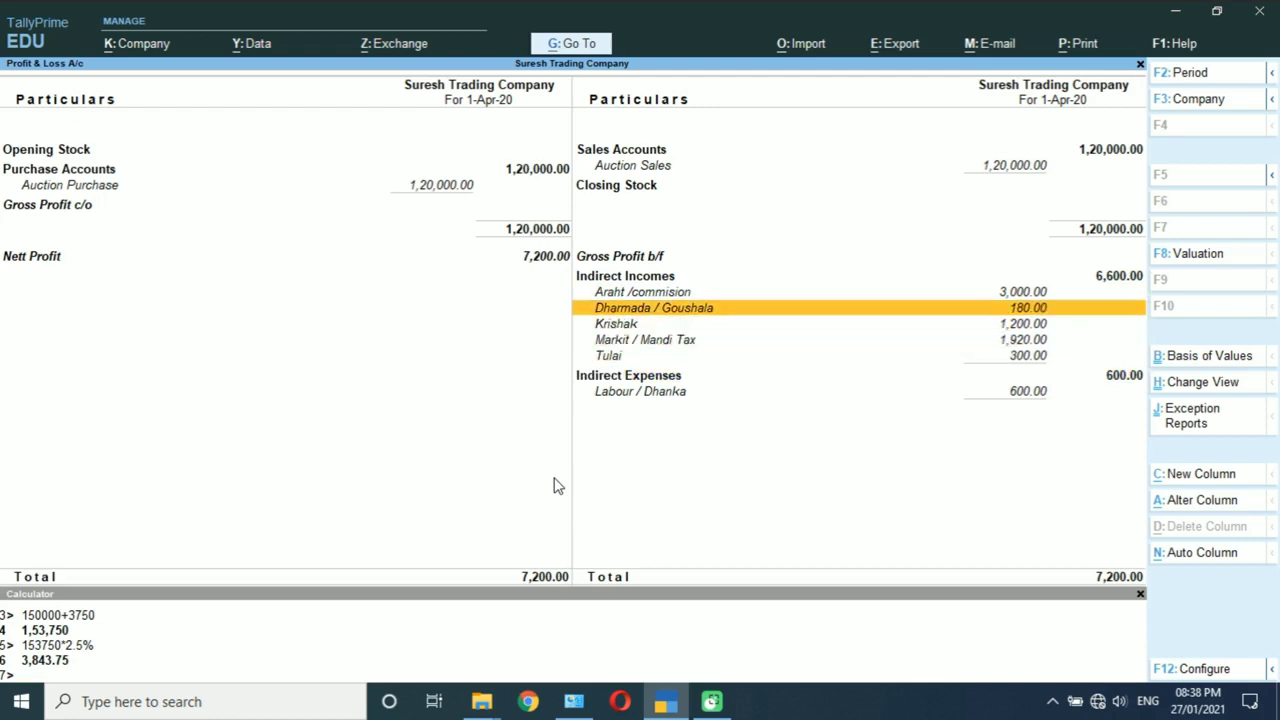
{"action": "key", "text": "Down"}
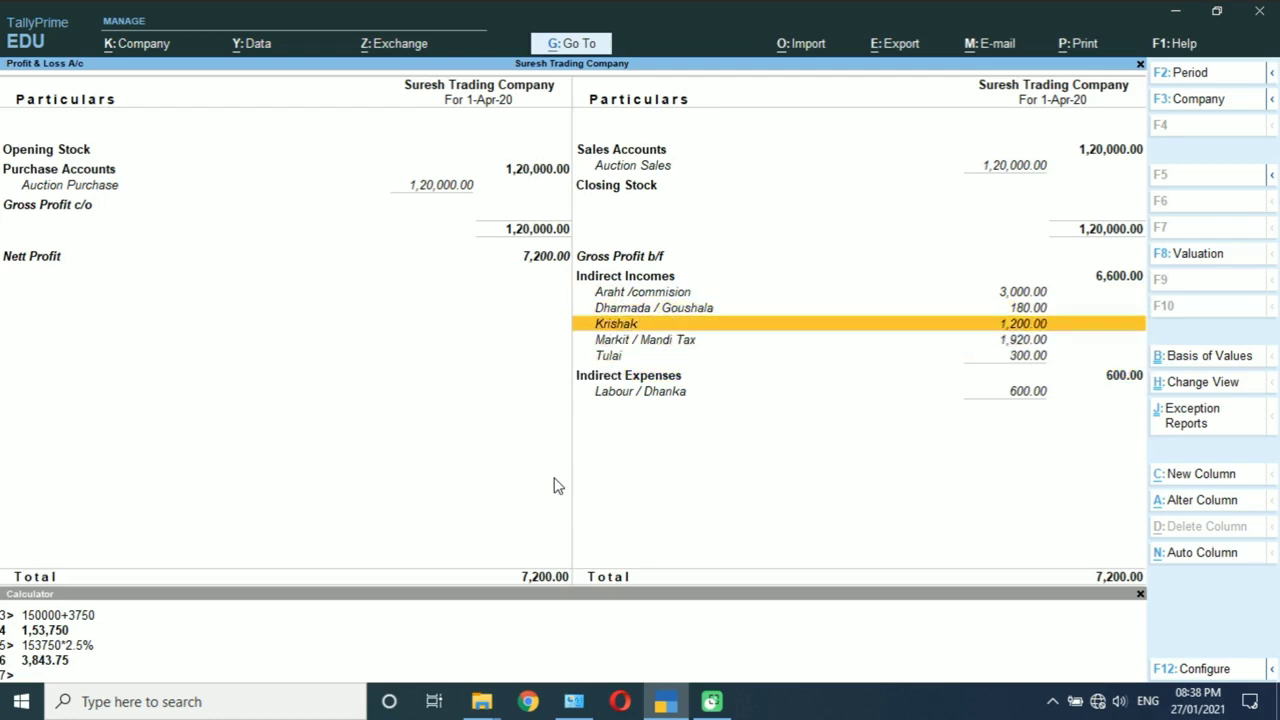
{"action": "key", "text": "Down"}
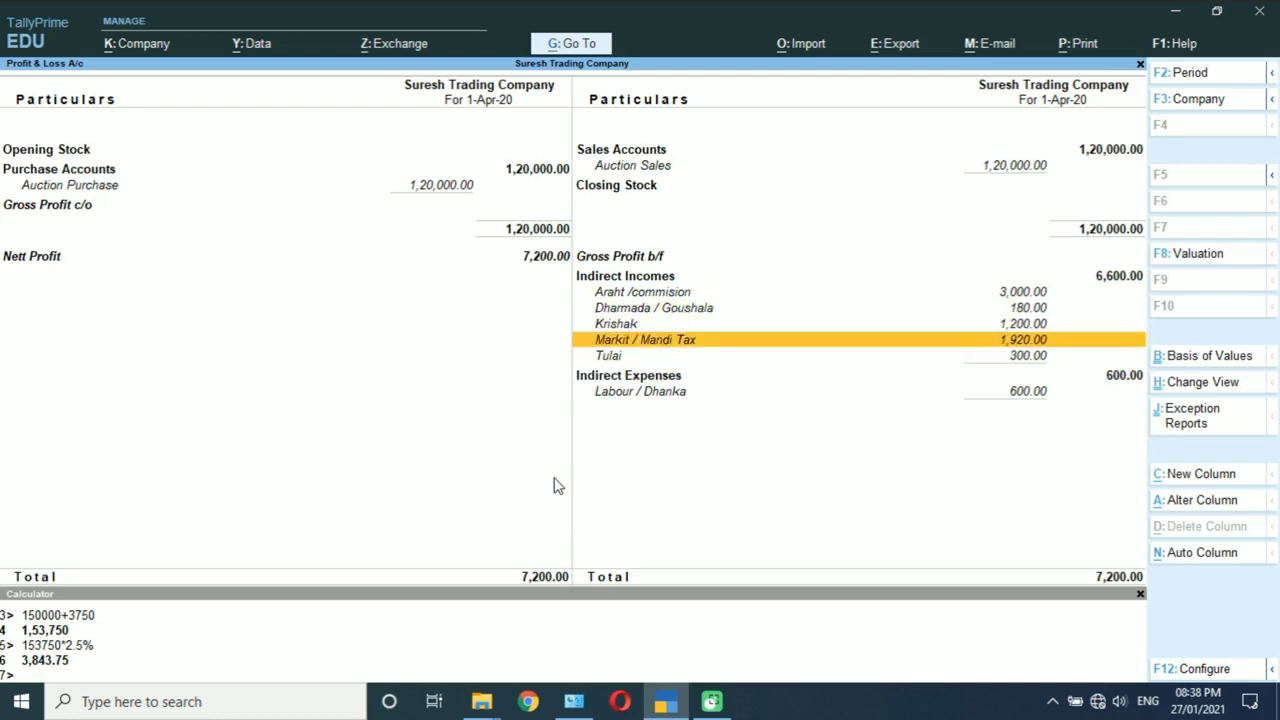
{"action": "key", "text": "Up"}
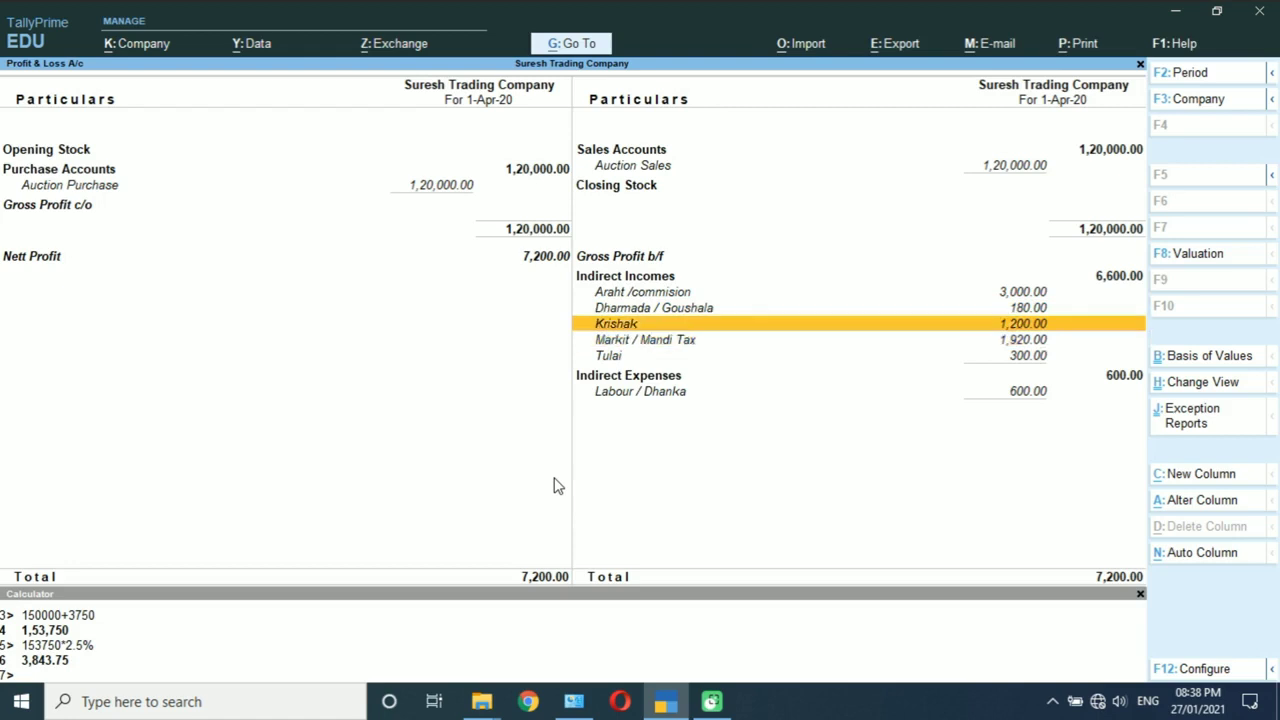
{"action": "key", "text": "Down"}
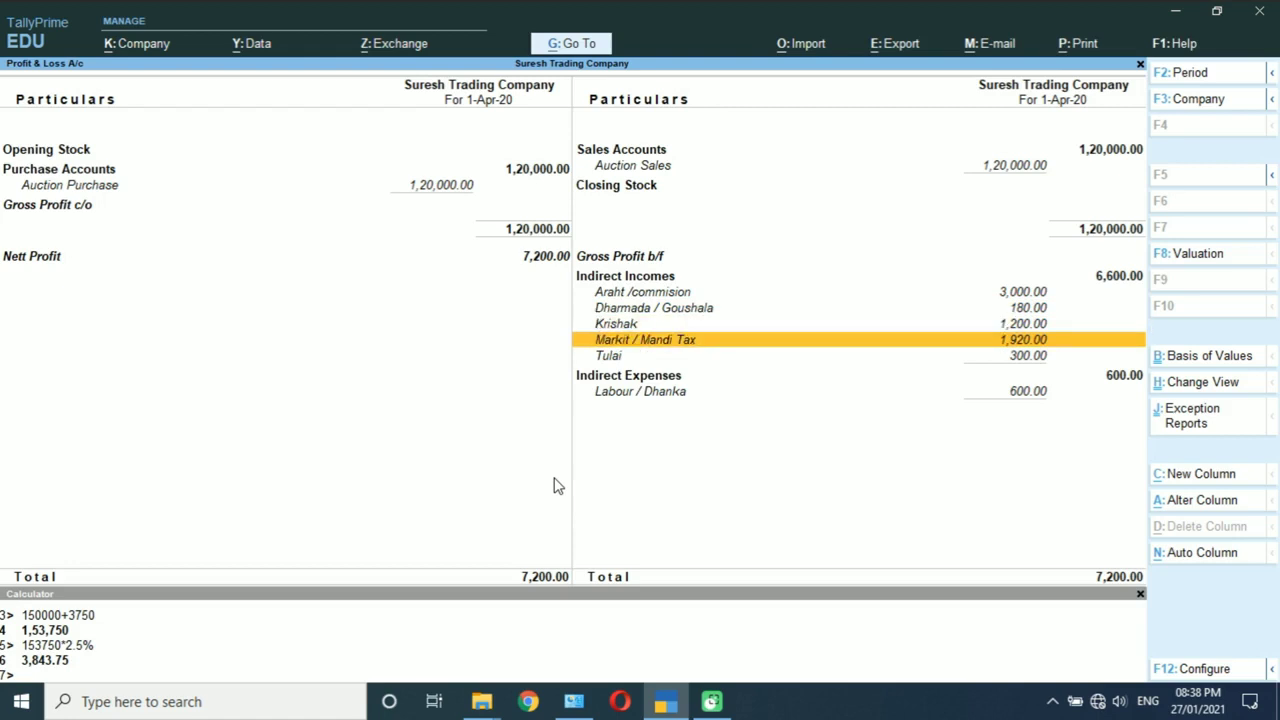
{"action": "key", "text": "Down"}
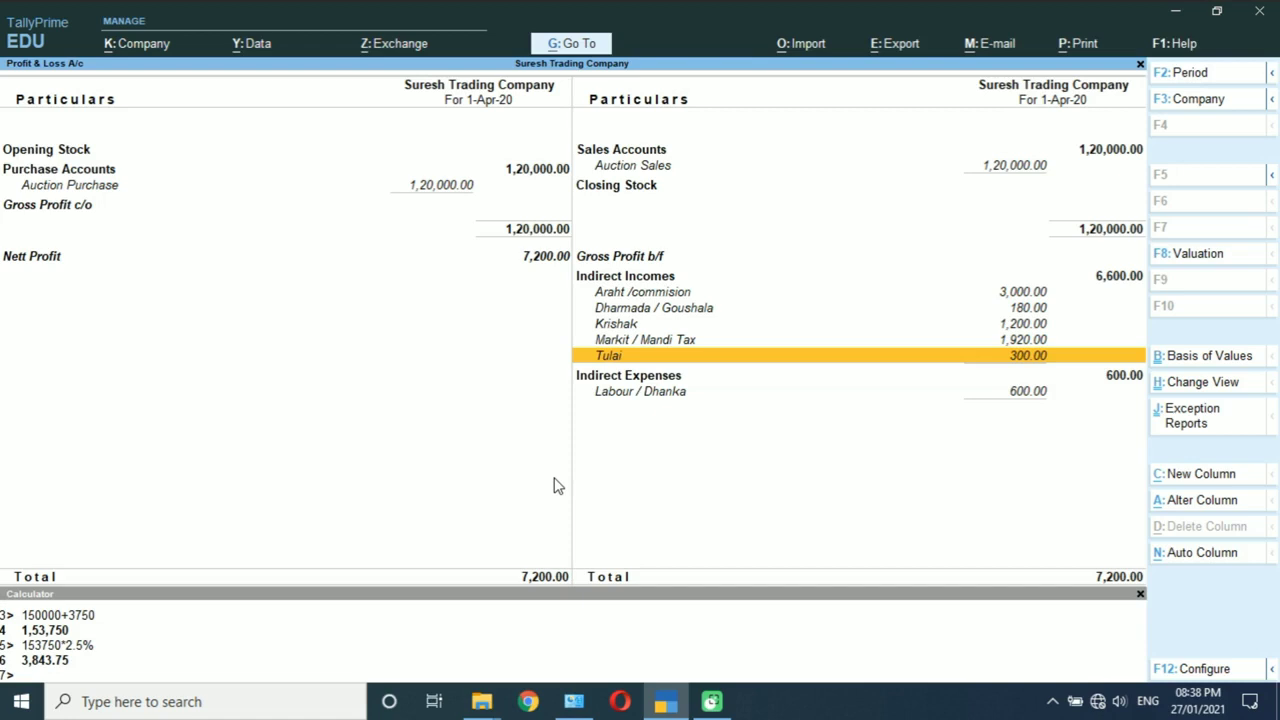
{"action": "key", "text": "Down"}
{"action": "key", "text": "Down"}
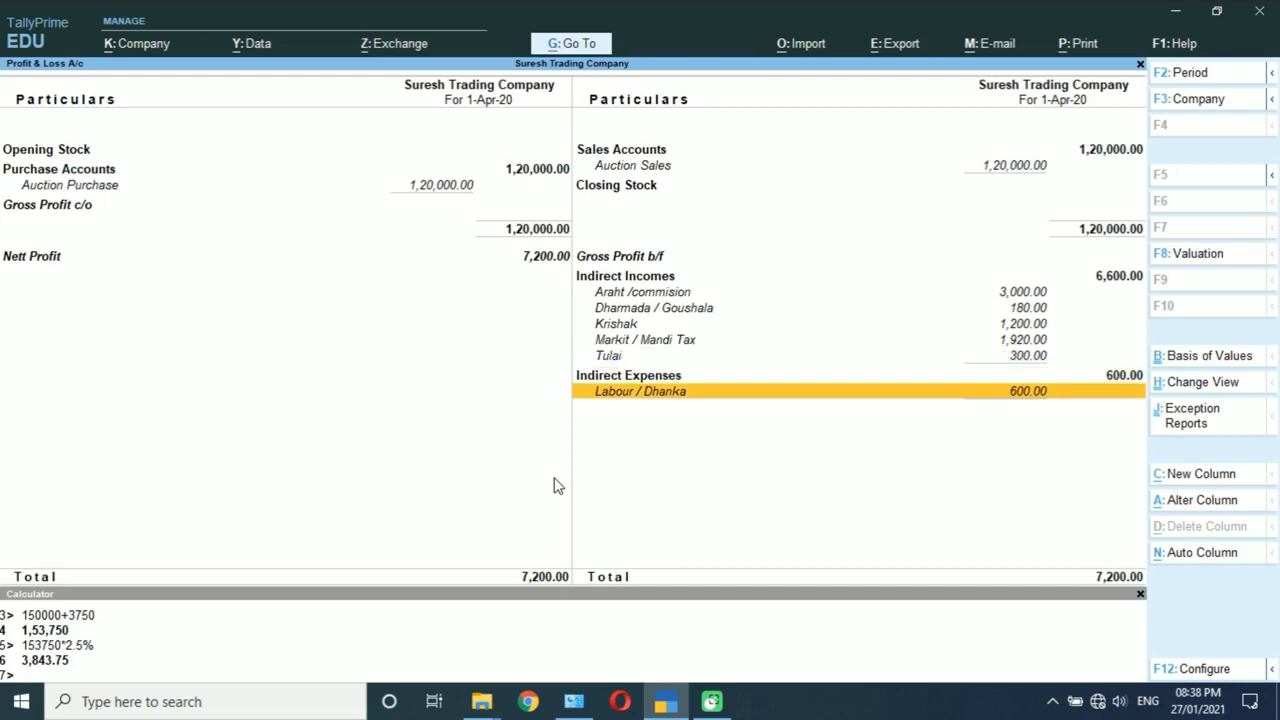
{"action": "key", "text": "Up"}
{"action": "key", "text": "Up"}
{"action": "key", "text": "Up"}
{"action": "key", "text": "Up"}
{"action": "key", "text": "Up"}
{"action": "key", "text": "Up"}
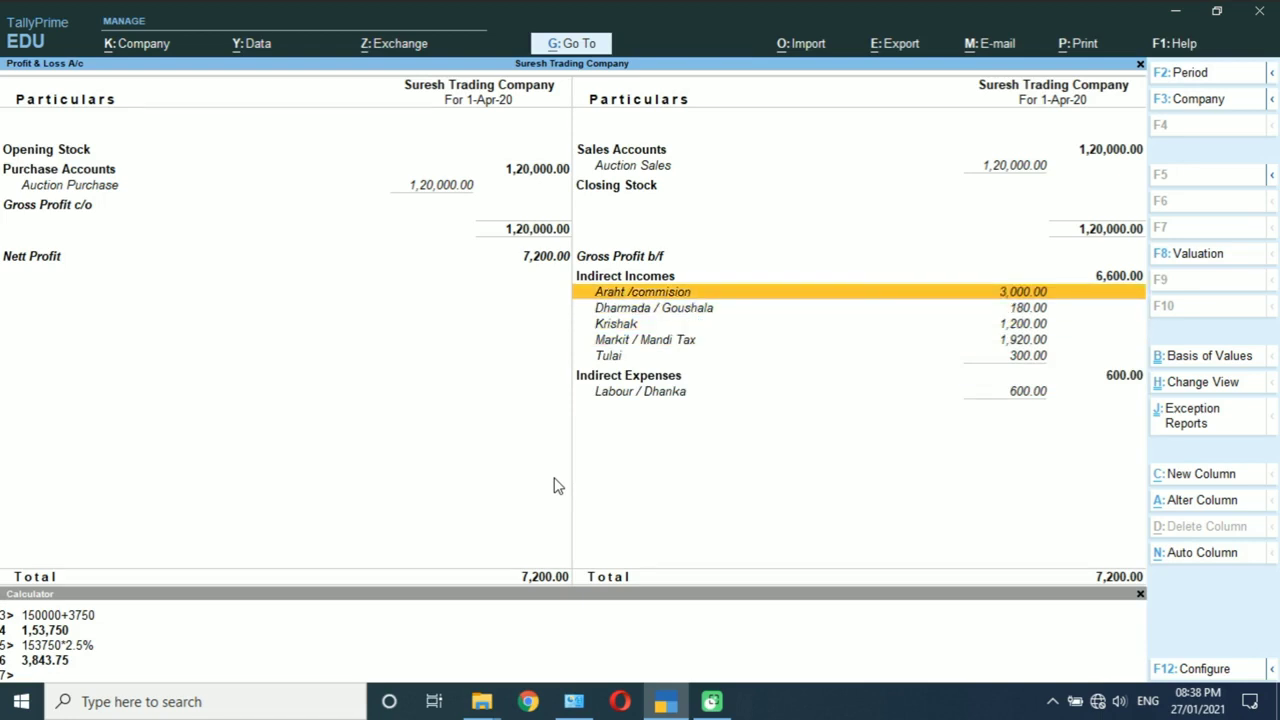
{"action": "key", "text": "Escape"}
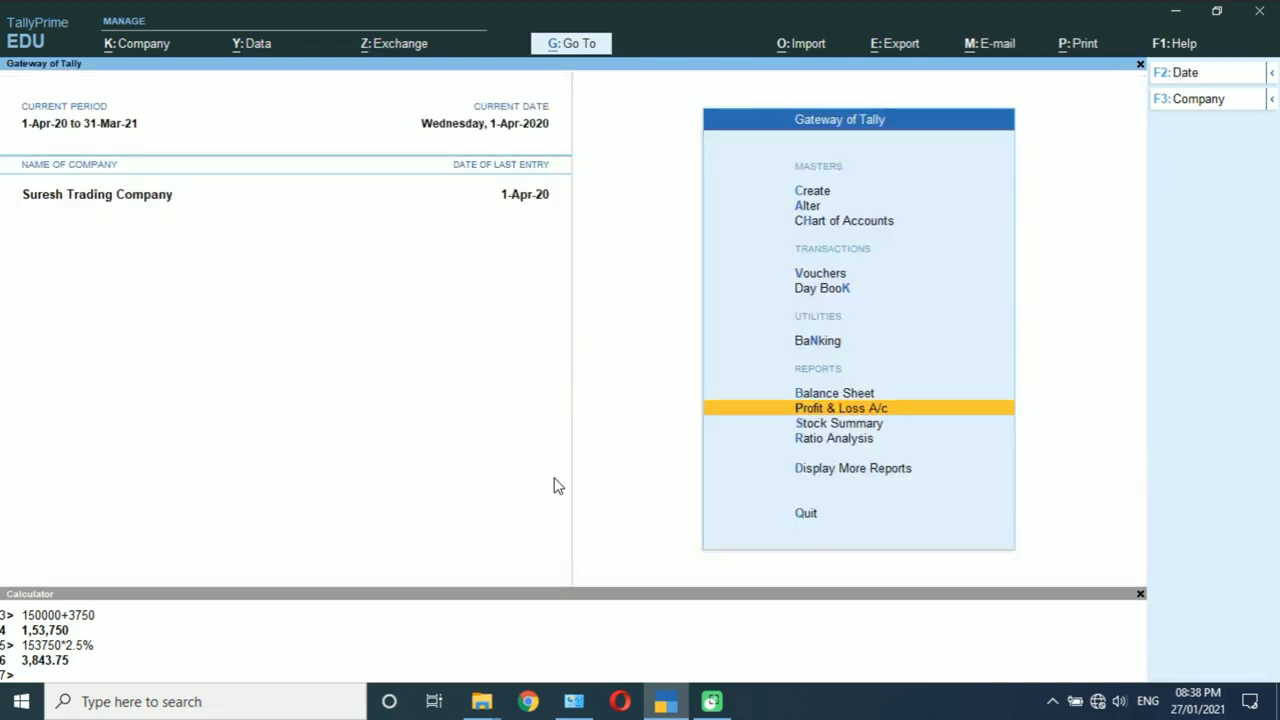
{"action": "key", "text": "Up"}
{"action": "key", "text": "Return"}
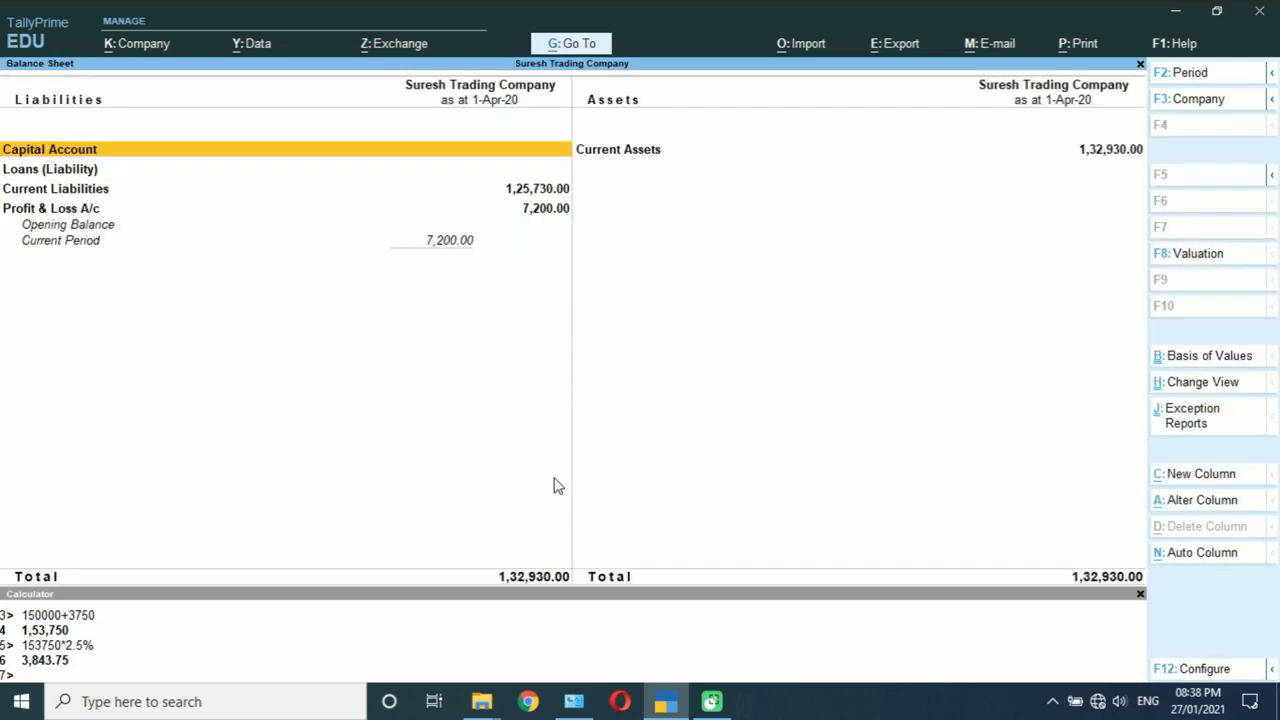
{"action": "key", "text": "alt+F5"}
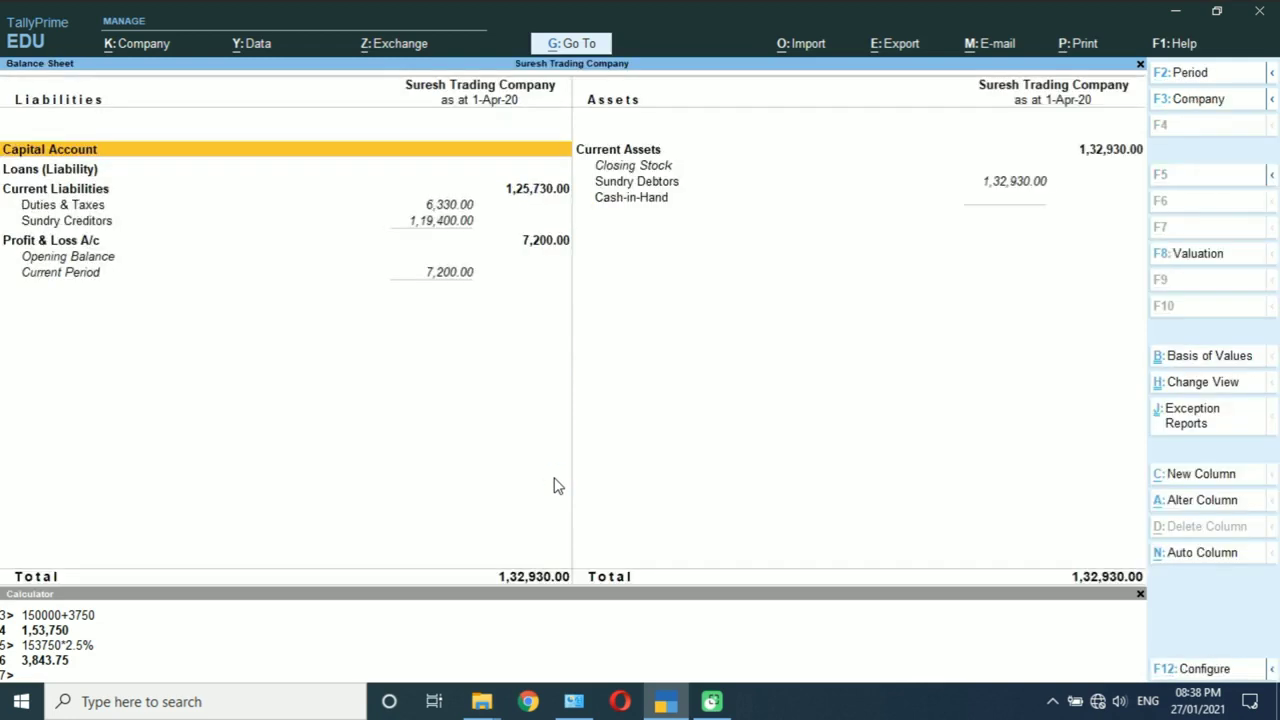
{"action": "key", "text": "Down"}
{"action": "key", "text": "Down"}
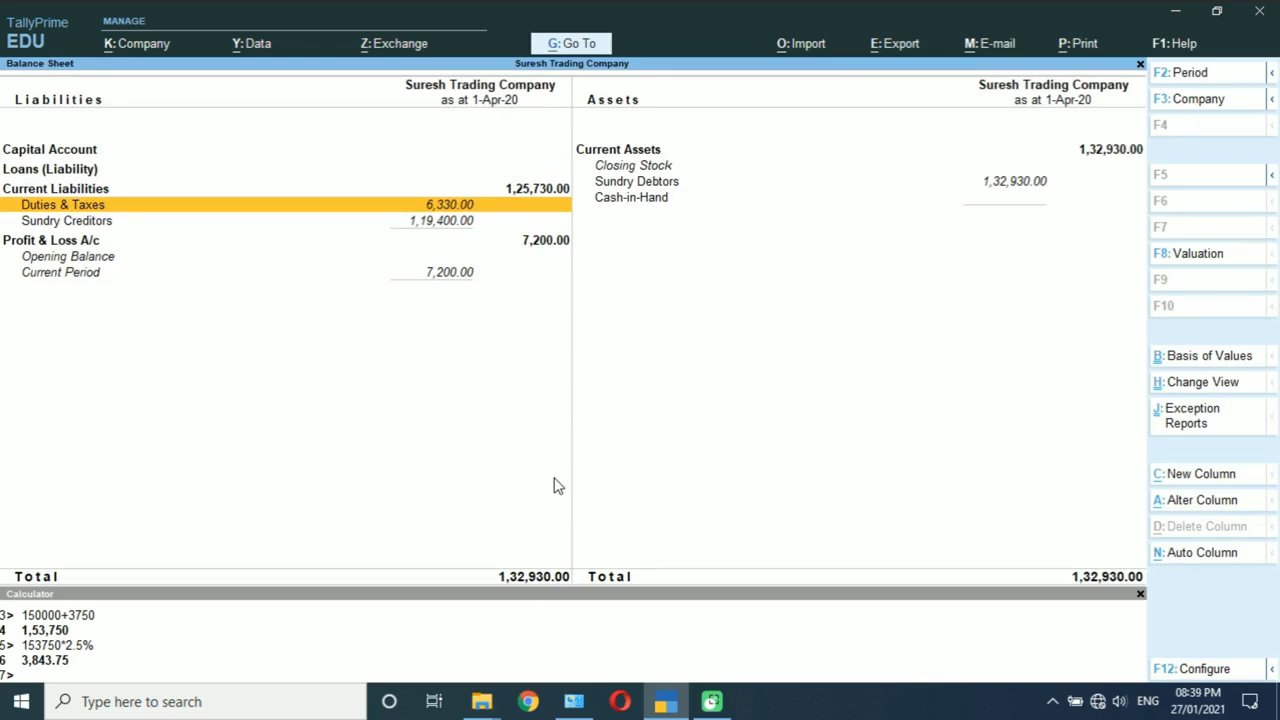
{"action": "key", "text": "Return"}
{"action": "key", "text": "Down"}
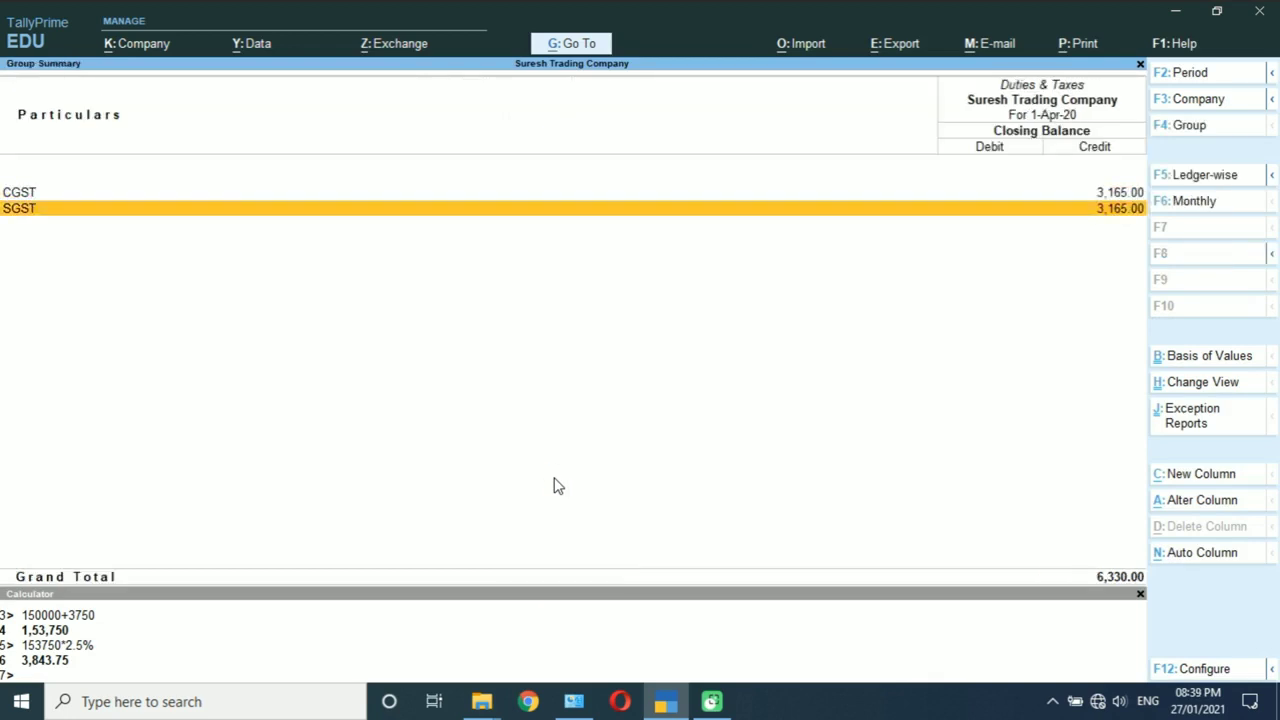
{"action": "key", "text": "Escape"}
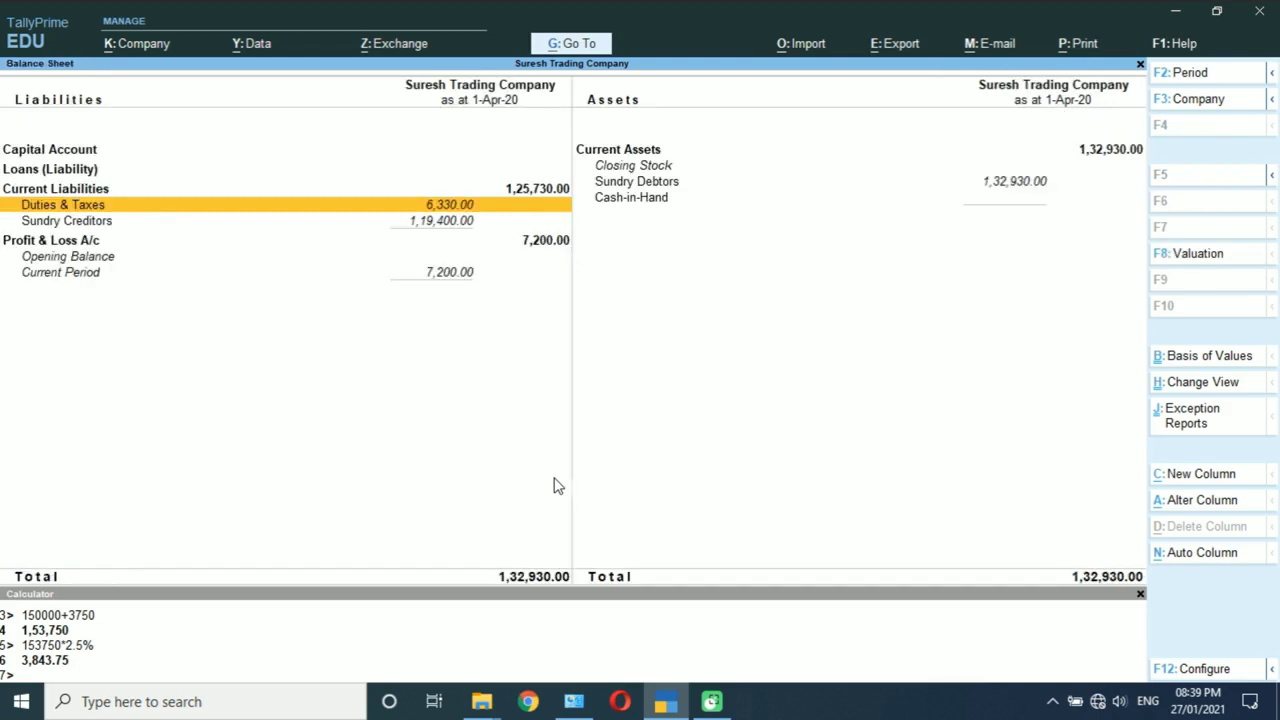
{"action": "key", "text": "Down"}
{"action": "key", "text": "Return"}
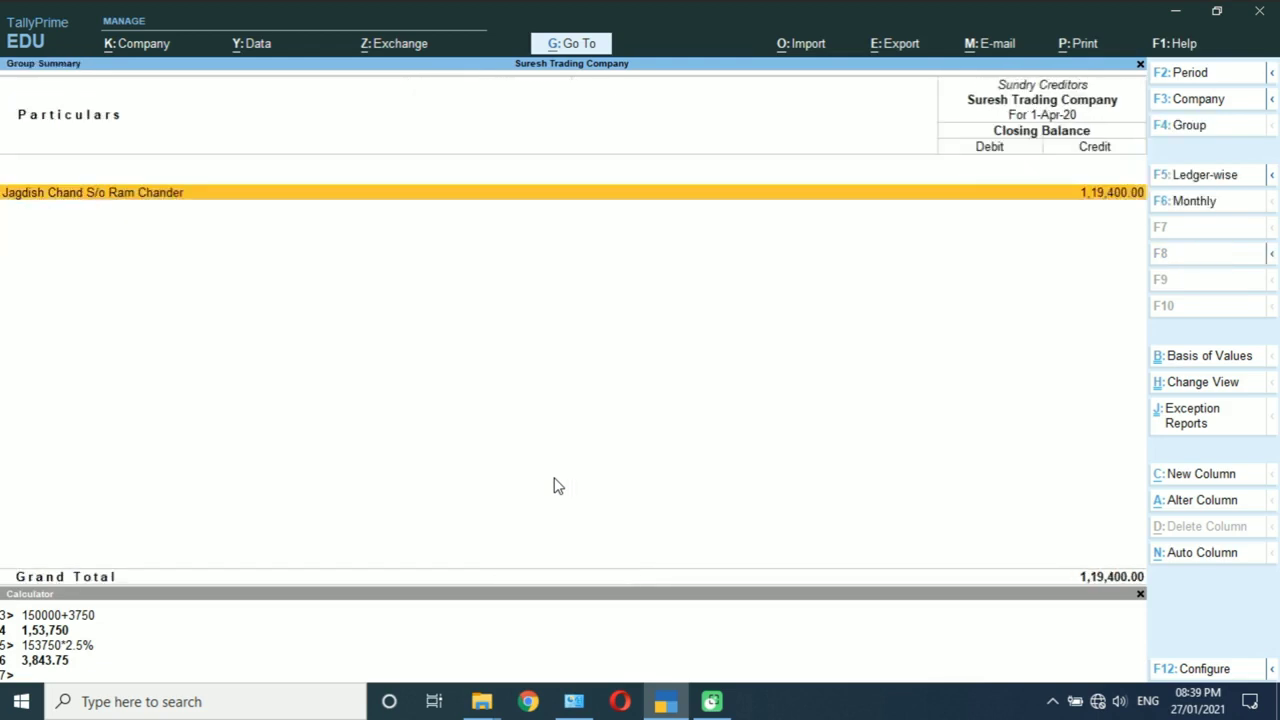
{"action": "key", "text": "Escape"}
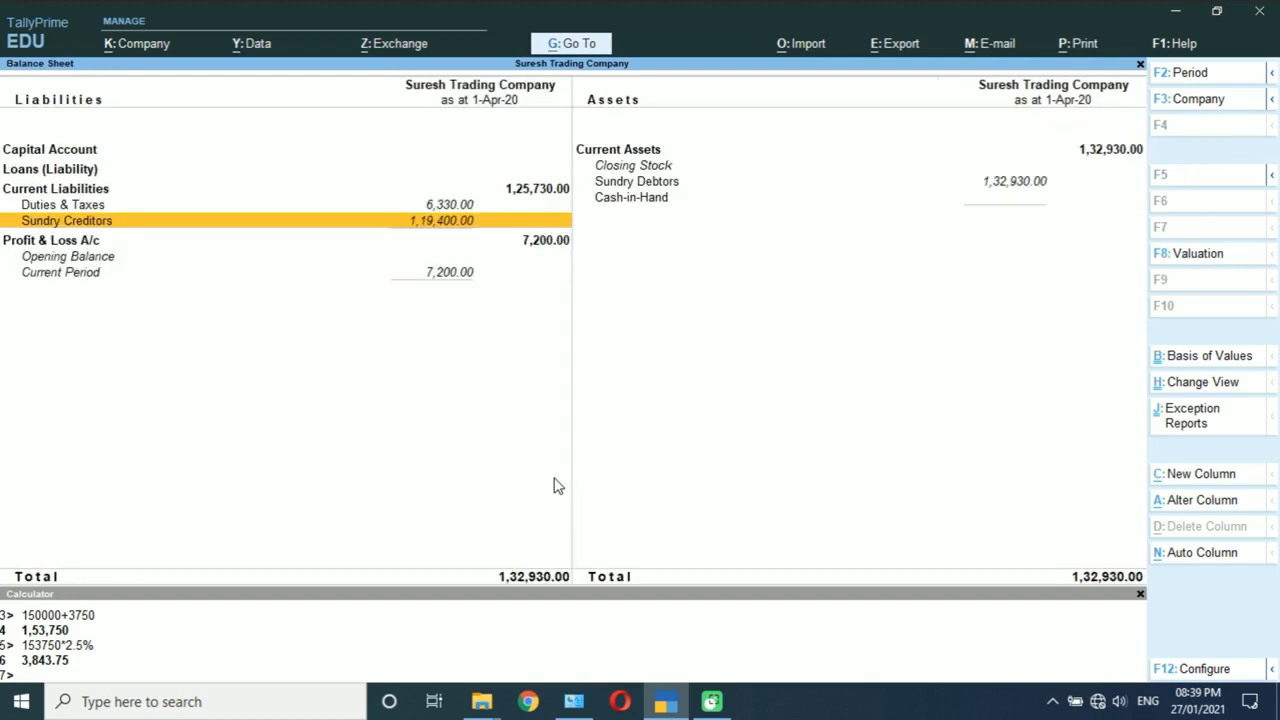
{"action": "key", "text": "Right"}
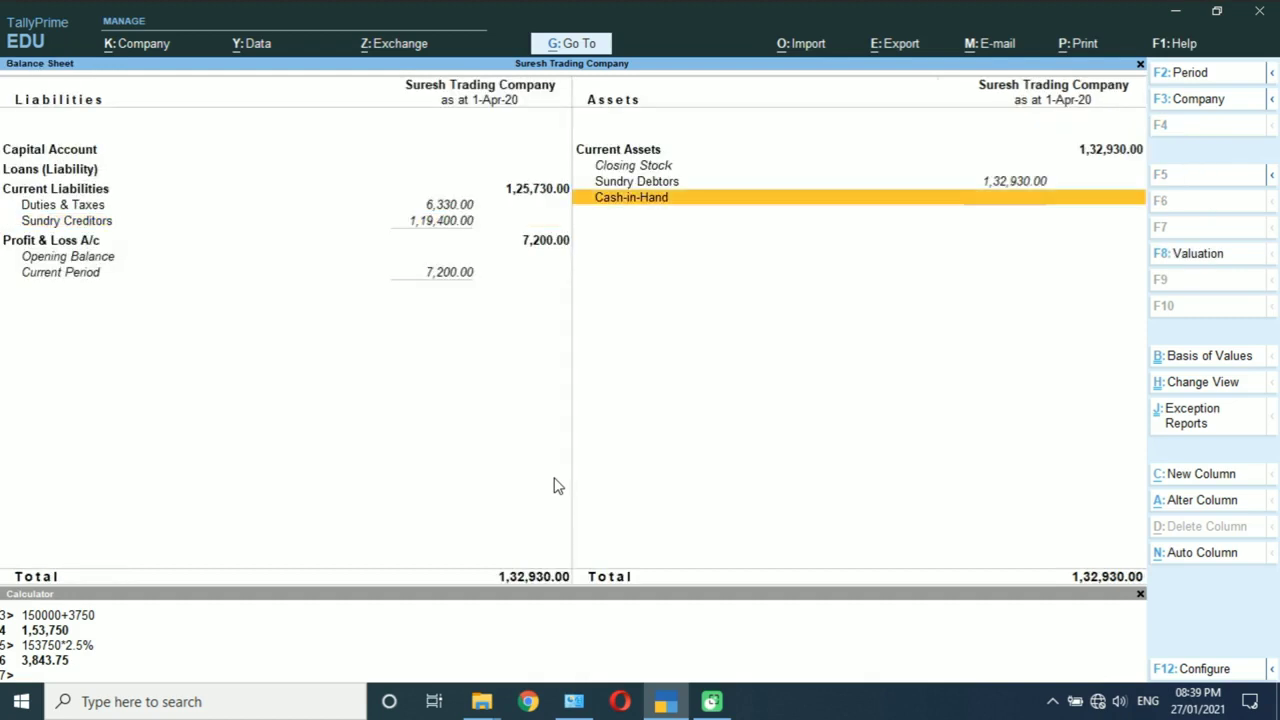
{"action": "key", "text": "Up"}
{"action": "key", "text": "Return"}
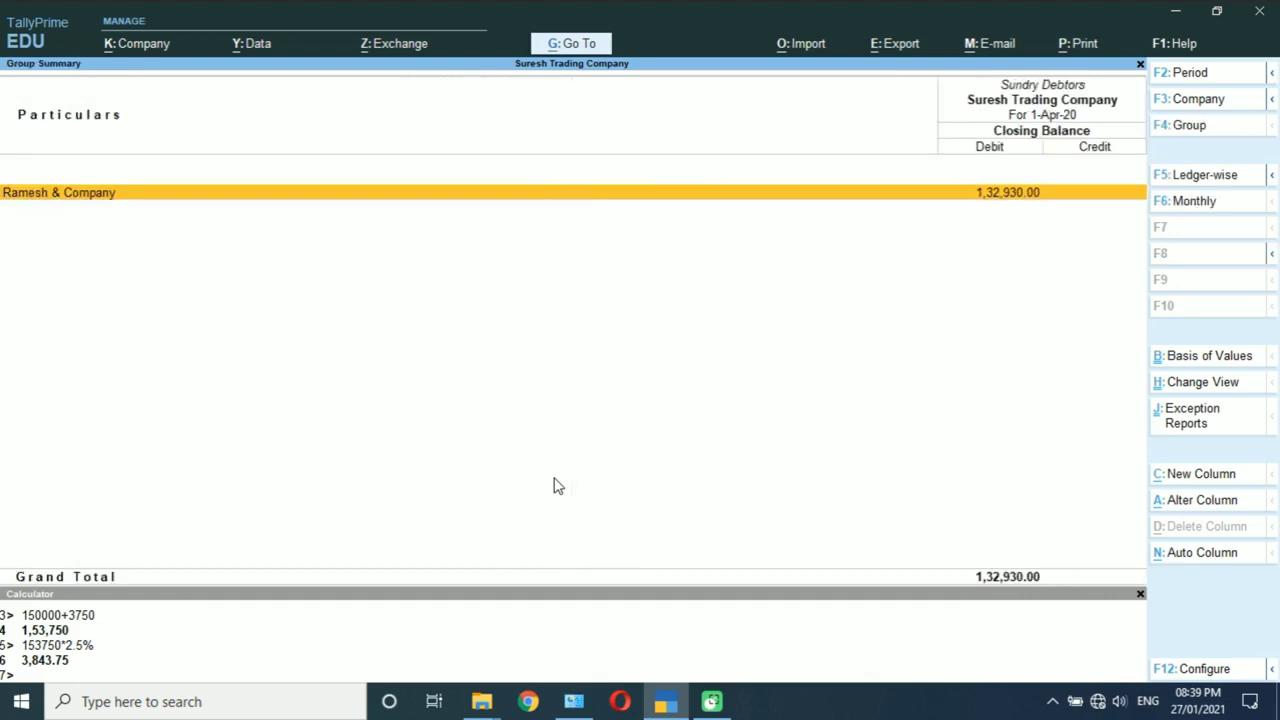
{"action": "key", "text": "Escape"}
{"action": "key", "text": "Escape"}
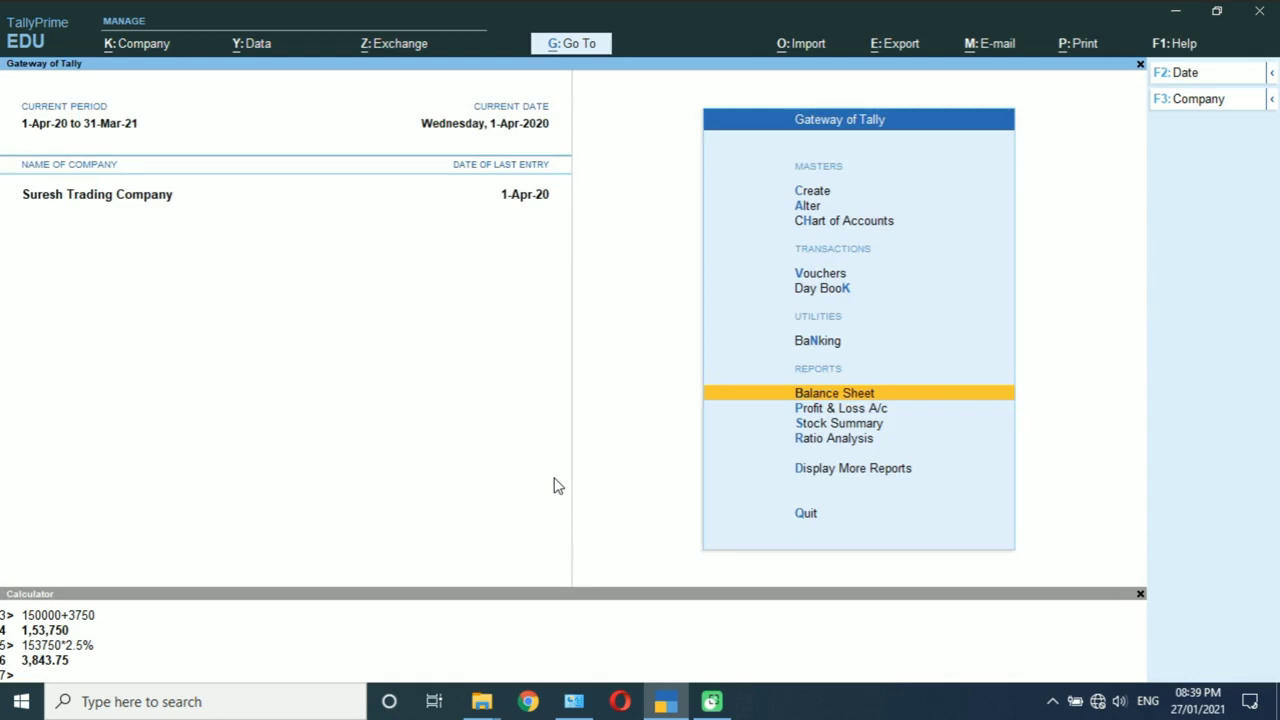
Step: Open GSTR-3B from the GST Reports list, showing taxable value 1,26,600.00 and tax 6,330.00
{"action": "key", "text": "Down"}
{"action": "key", "text": "Down"}
{"action": "key", "text": "Down"}
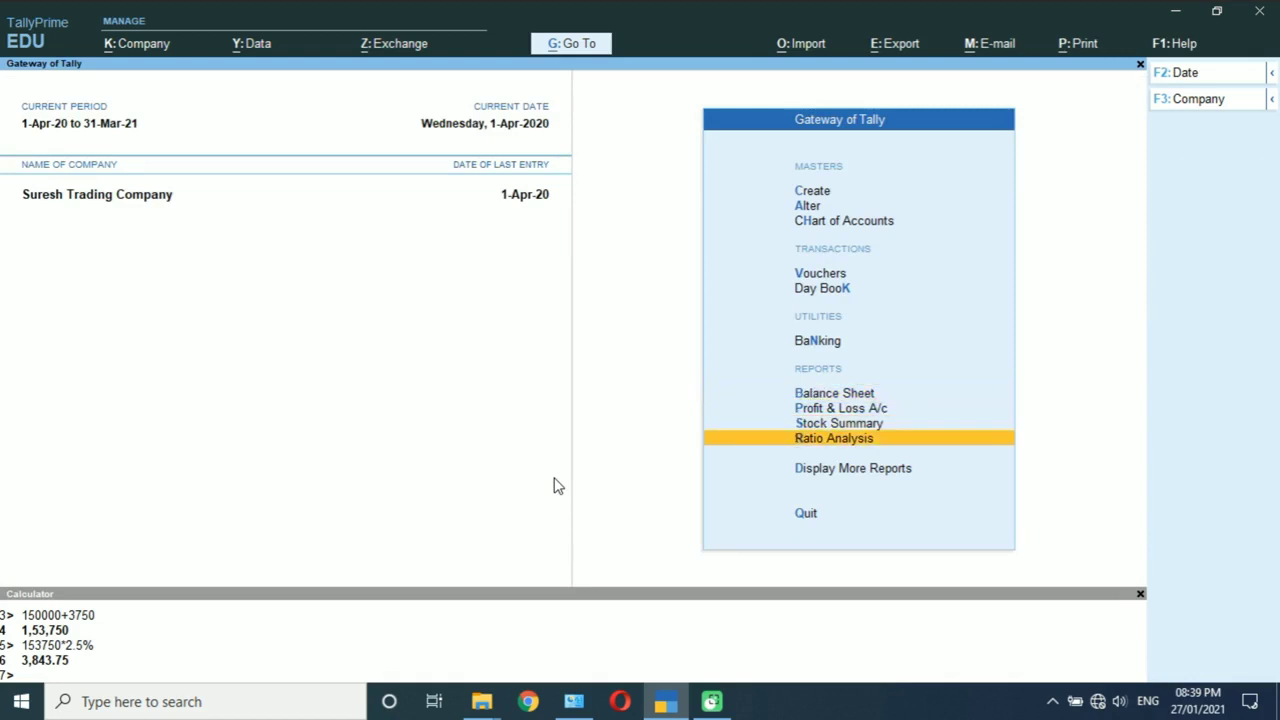
{"action": "key", "text": "Down"}
{"action": "key", "text": "Return"}
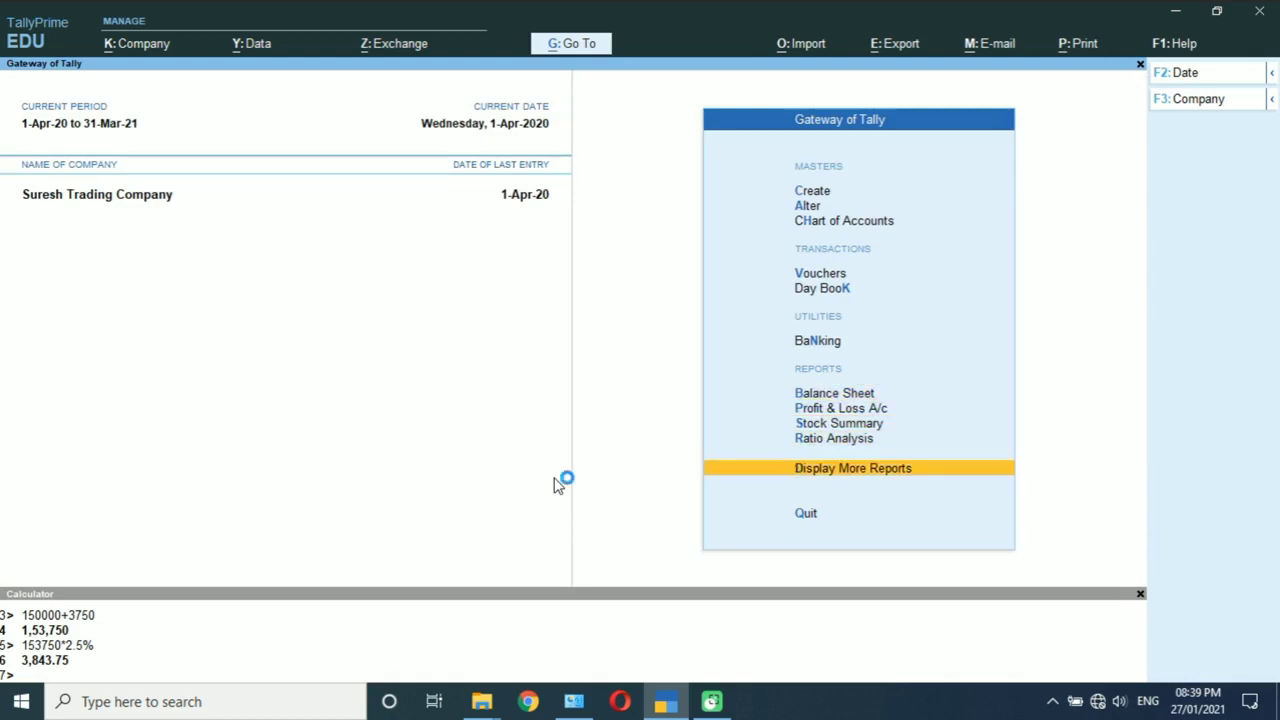
{"action": "key", "text": "Down"}
{"action": "key", "text": "Down"}
{"action": "key", "text": "Down"}
{"action": "key", "text": "Down"}
{"action": "key", "text": "Down"}
{"action": "key", "text": "Down"}
{"action": "key", "text": "Down"}
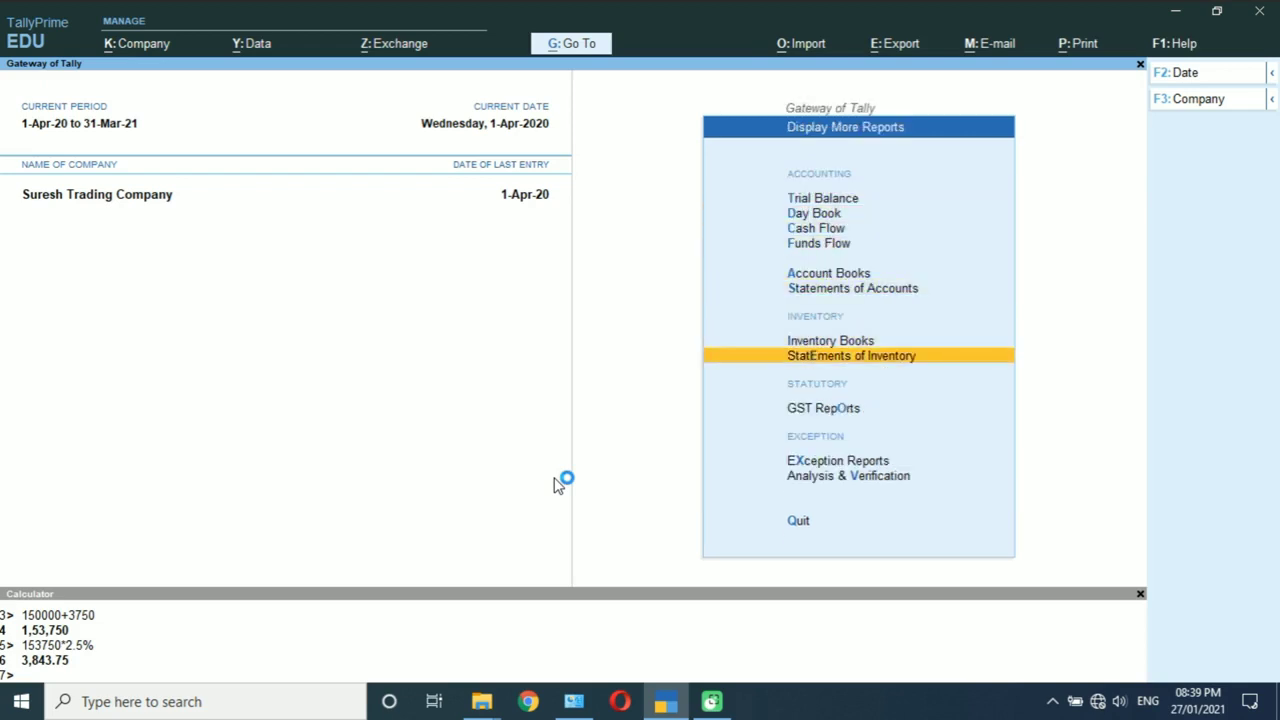
{"action": "key", "text": "Down"}
{"action": "key", "text": "Down"}
{"action": "key", "text": "Up"}
{"action": "key", "text": "Return"}
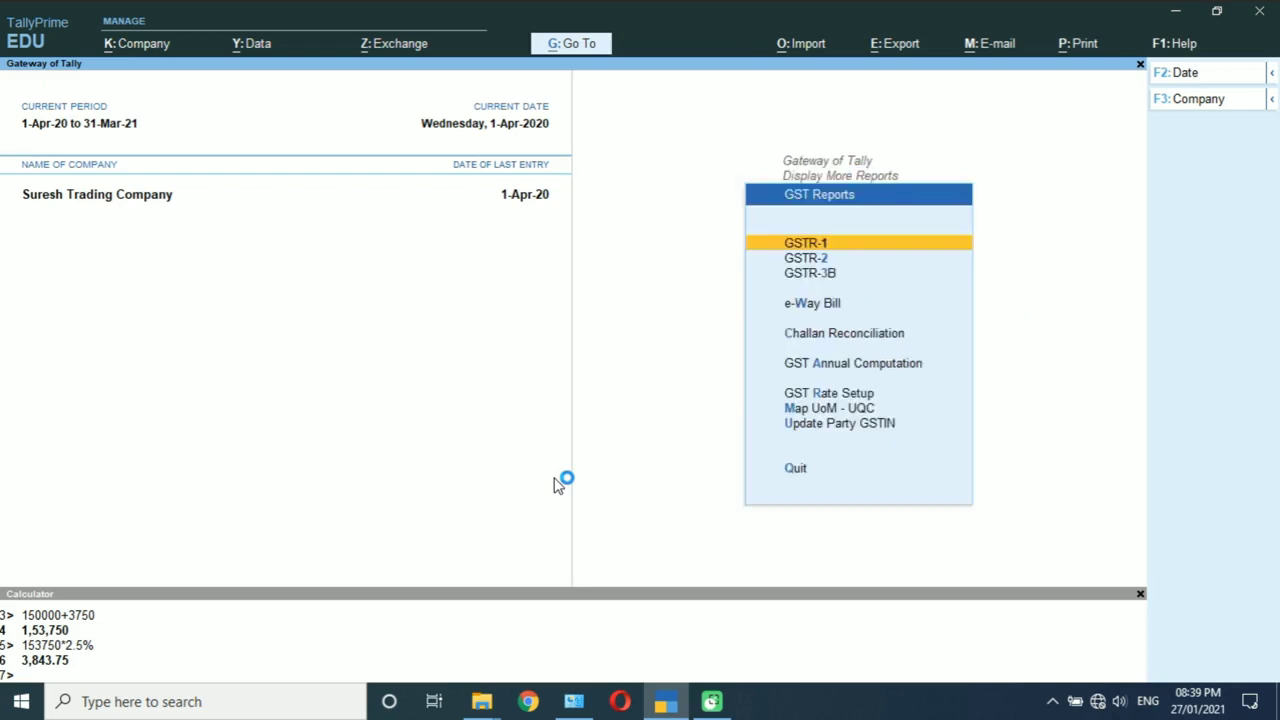
{"action": "key", "text": "Down"}
{"action": "key", "text": "Down"}
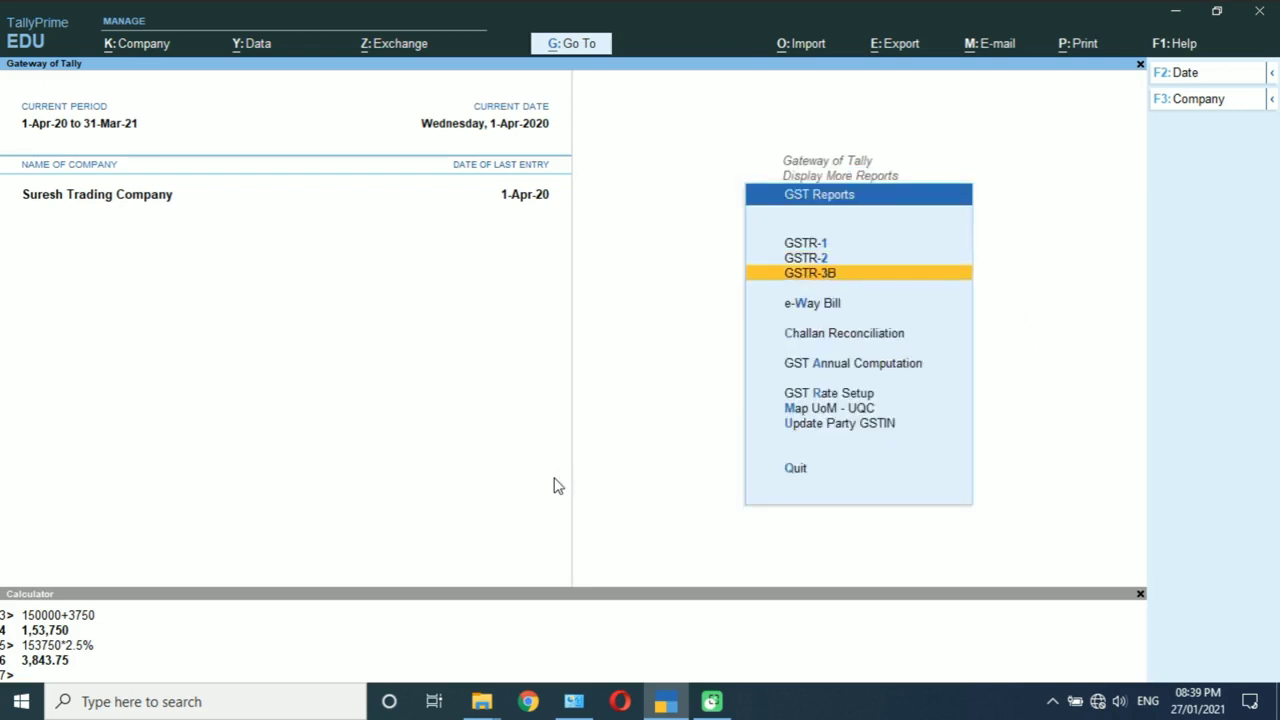
{"action": "key", "text": "Return"}
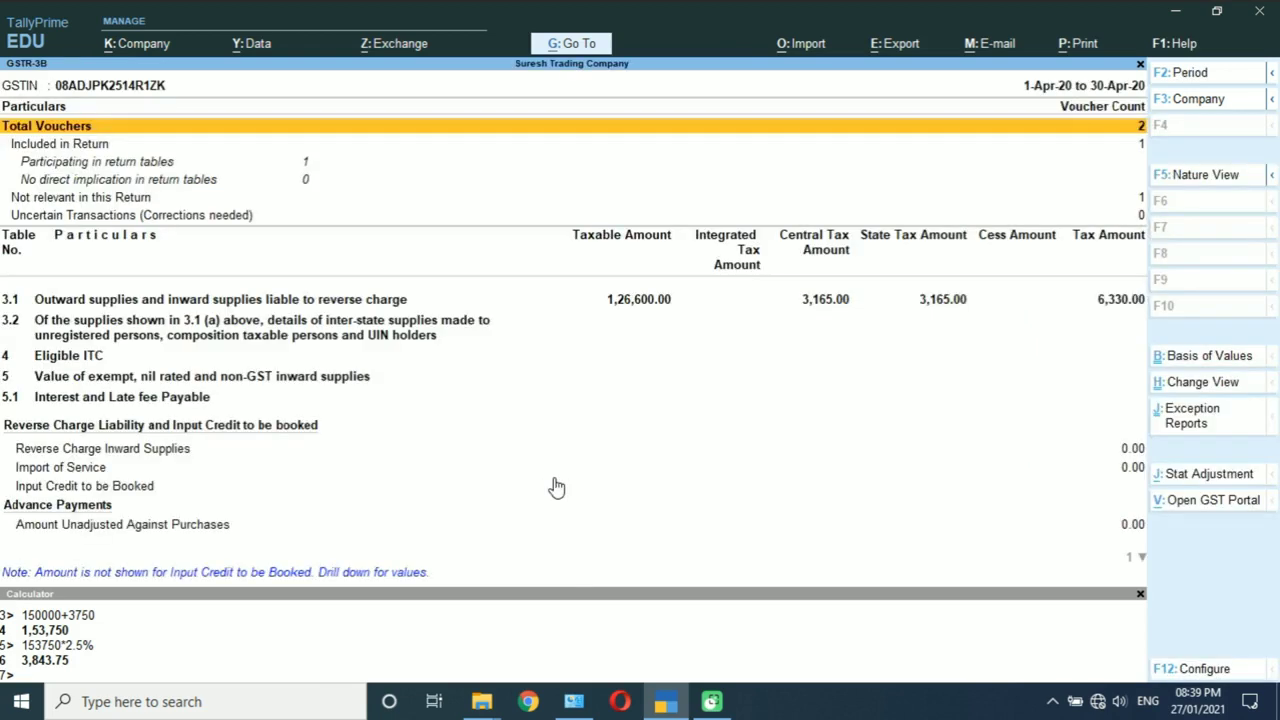
Step: Expand GSTR-3B into detailed view, browse the outward supplies, ITC and advance rows, then close it
{"action": "key", "text": "alt+F5"}
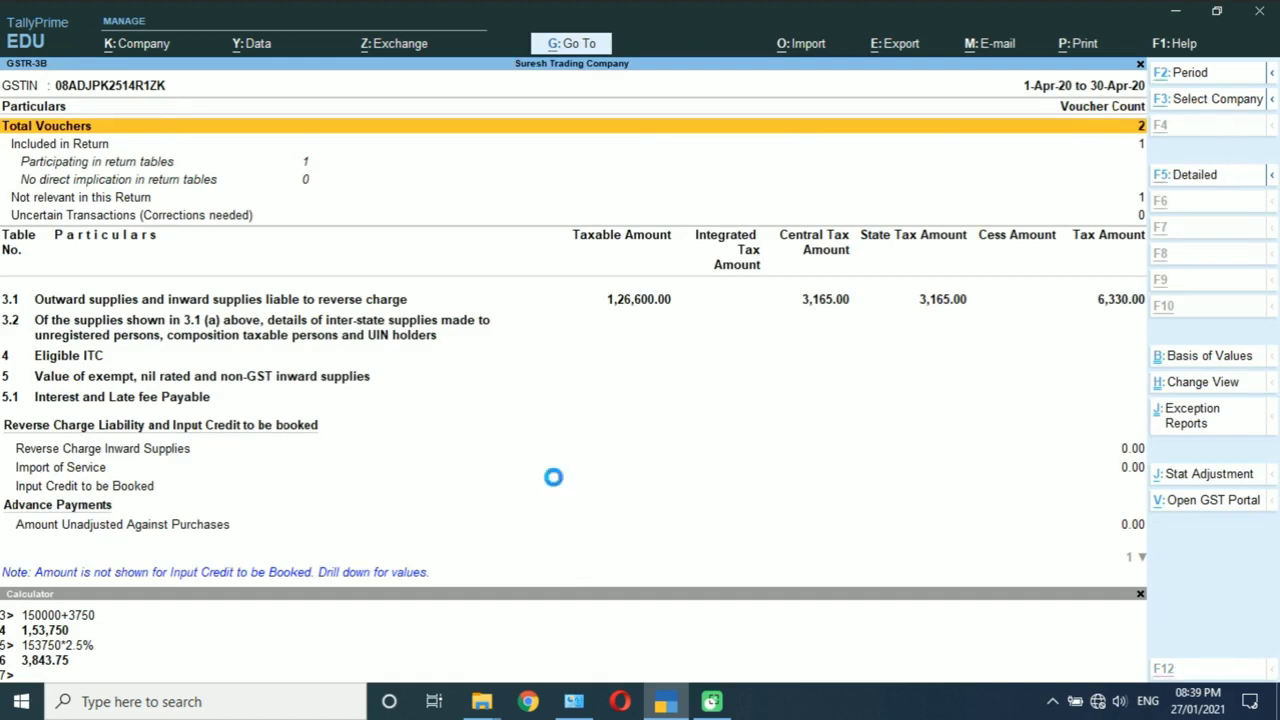
{"action": "key", "text": "Down"}
{"action": "key", "text": "Down"}
{"action": "key", "text": "Down"}
{"action": "key", "text": "Down"}
{"action": "key", "text": "Down"}
{"action": "key", "text": "Down"}
{"action": "key", "text": "Down"}
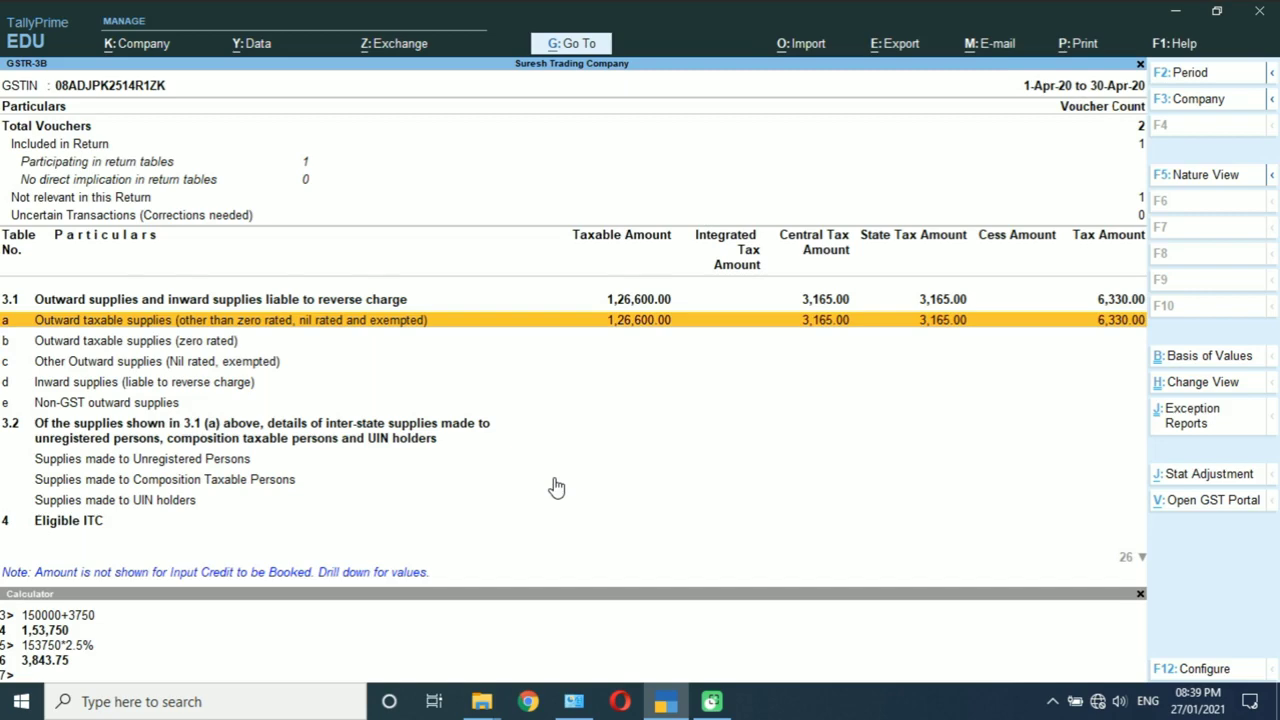
{"action": "key", "text": "Down"}
{"action": "key", "text": "Down"}
{"action": "key", "text": "Down"}
{"action": "key", "text": "Down"}
{"action": "key", "text": "Down"}
{"action": "key", "text": "Down"}
{"action": "key", "text": "Down"}
{"action": "key", "text": "Down"}
{"action": "key", "text": "Down"}
{"action": "key", "text": "Down"}
{"action": "key", "text": "Down"}
{"action": "key", "text": "Down"}
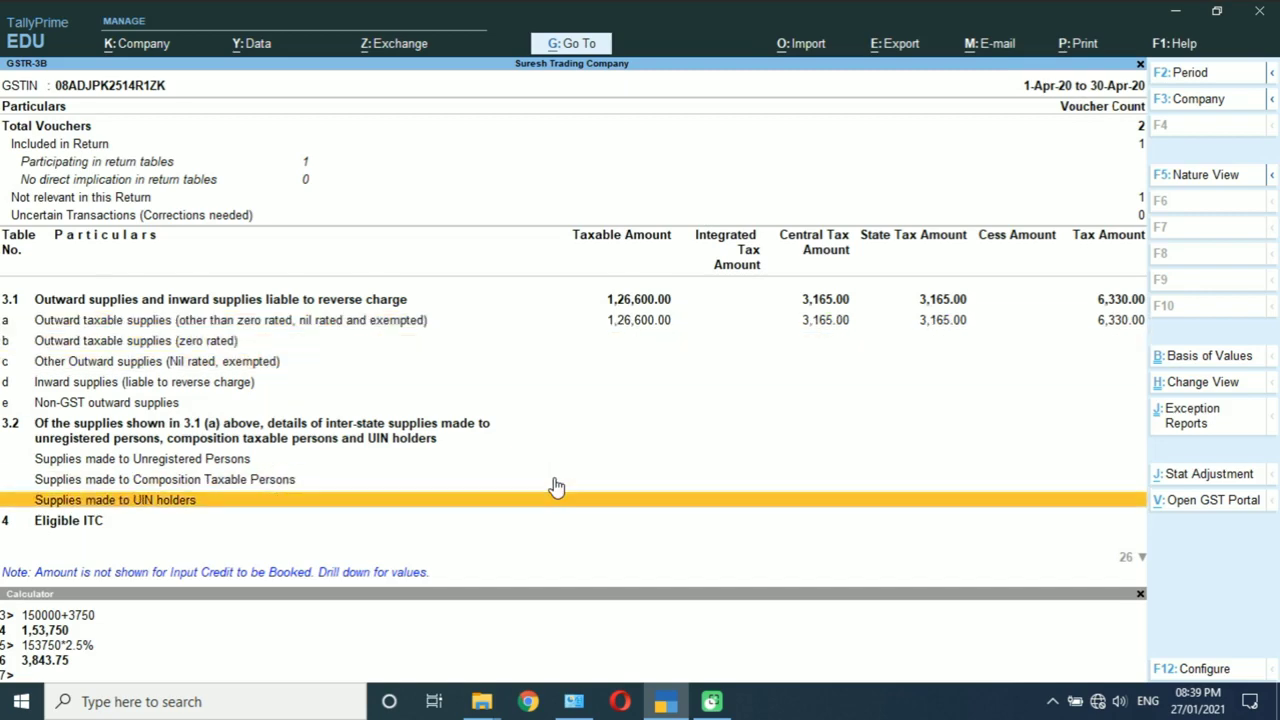
{"action": "key", "text": "Down"}
{"action": "key", "text": "Down"}
{"action": "key", "text": "Down"}
{"action": "key", "text": "Down"}
{"action": "key", "text": "Down"}
{"action": "key", "text": "Down"}
{"action": "key", "text": "Down"}
{"action": "key", "text": "Down"}
{"action": "key", "text": "Down"}
{"action": "key", "text": "Down"}
{"action": "key", "text": "Down"}
{"action": "key", "text": "Down"}
{"action": "key", "text": "Down"}
{"action": "key", "text": "Down"}
{"action": "key", "text": "Down"}
{"action": "key", "text": "Down"}
{"action": "key", "text": "Down"}
{"action": "key", "text": "Down"}
{"action": "key", "text": "Down"}
{"action": "key", "text": "Down"}
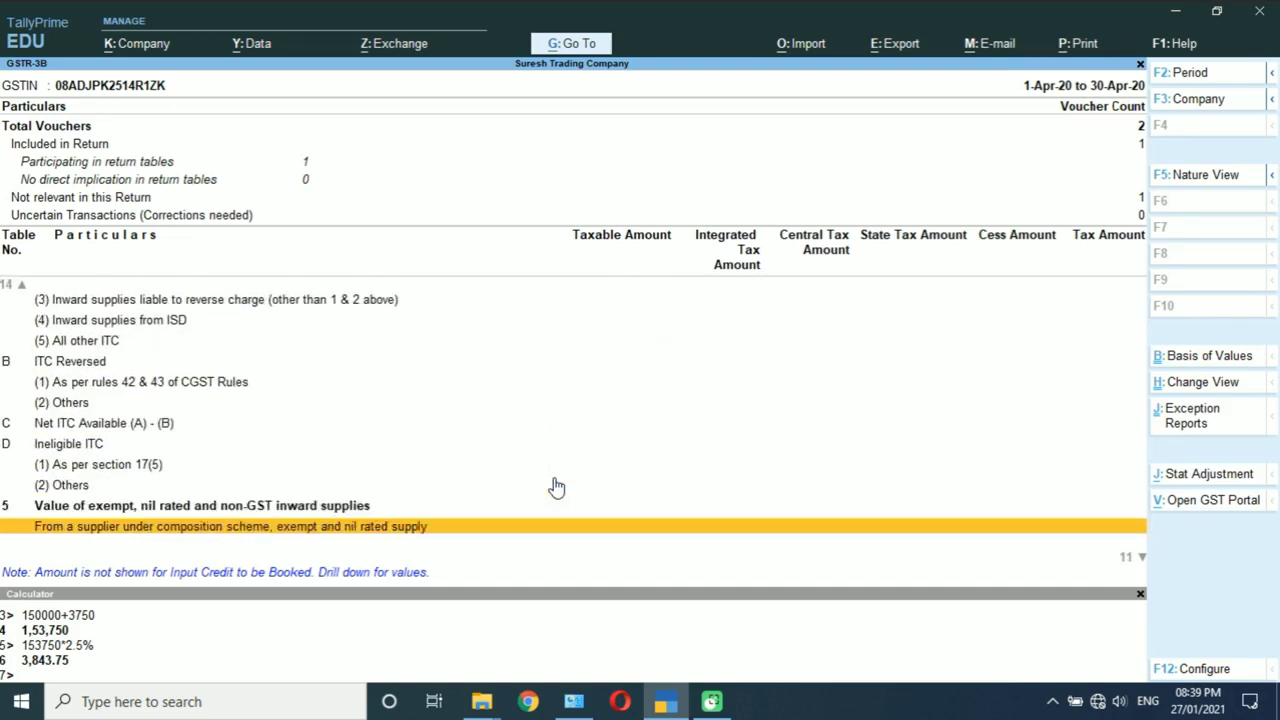
{"action": "key", "text": "Up"}
{"action": "key", "text": "Up"}
{"action": "key", "text": "Up"}
{"action": "key", "text": "Up"}
{"action": "key", "text": "Up"}
{"action": "key", "text": "Up"}
{"action": "key", "text": "Up"}
{"action": "key", "text": "Up"}
{"action": "key", "text": "Up"}
{"action": "key", "text": "Up"}
{"action": "key", "text": "Up"}
{"action": "key", "text": "Up"}
{"action": "key", "text": "Up"}
{"action": "key", "text": "Up"}
{"action": "key", "text": "Up"}
{"action": "key", "text": "Up"}
{"action": "key", "text": "Up"}
{"action": "key", "text": "Up"}
{"action": "key", "text": "Up"}
{"action": "key", "text": "Up"}
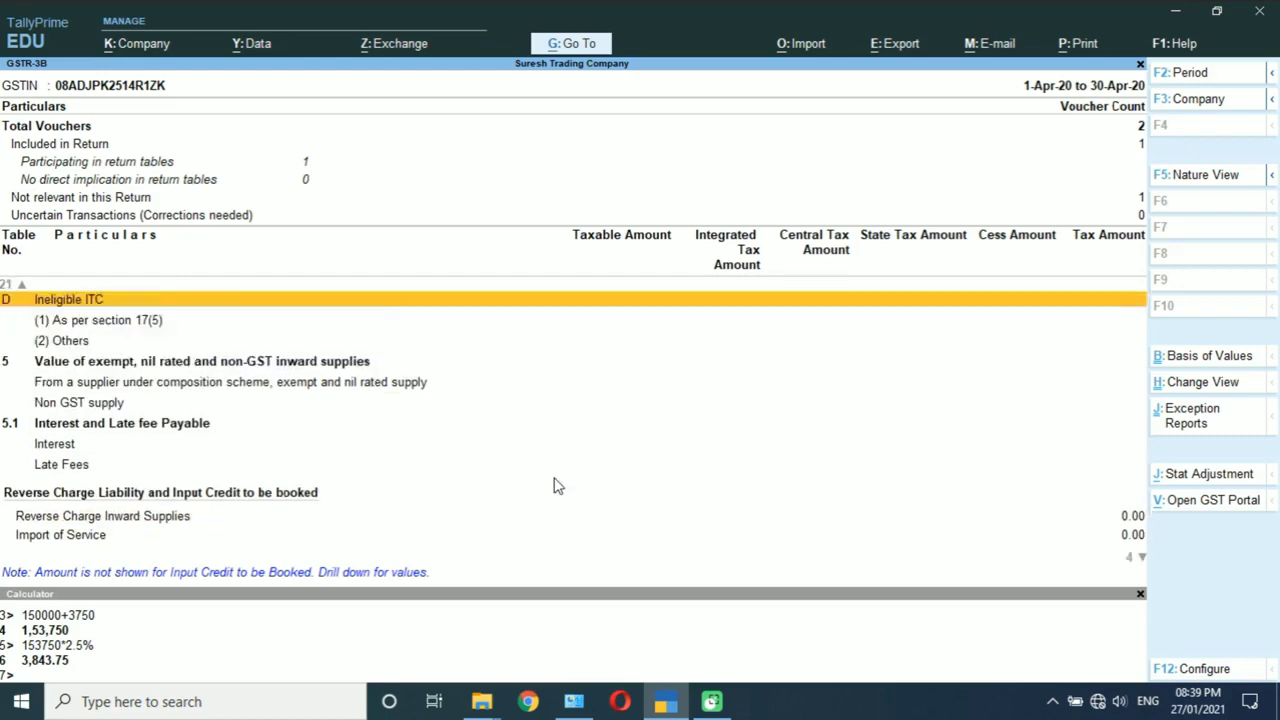
{"action": "key", "text": "Down"}
{"action": "key", "text": "Down"}
{"action": "key", "text": "Down"}
{"action": "key", "text": "Down"}
{"action": "key", "text": "Down"}
{"action": "key", "text": "Down"}
{"action": "key", "text": "Down"}
{"action": "key", "text": "Down"}
{"action": "key", "text": "Down"}
{"action": "key", "text": "Down"}
{"action": "key", "text": "Down"}
{"action": "key", "text": "Down"}
{"action": "key", "text": "Down"}
{"action": "key", "text": "Down"}
{"action": "key", "text": "Down"}
{"action": "key", "text": "Down"}
{"action": "key", "text": "Down"}
{"action": "key", "text": "Down"}
{"action": "key", "text": "Down"}
{"action": "key", "text": "Down"}
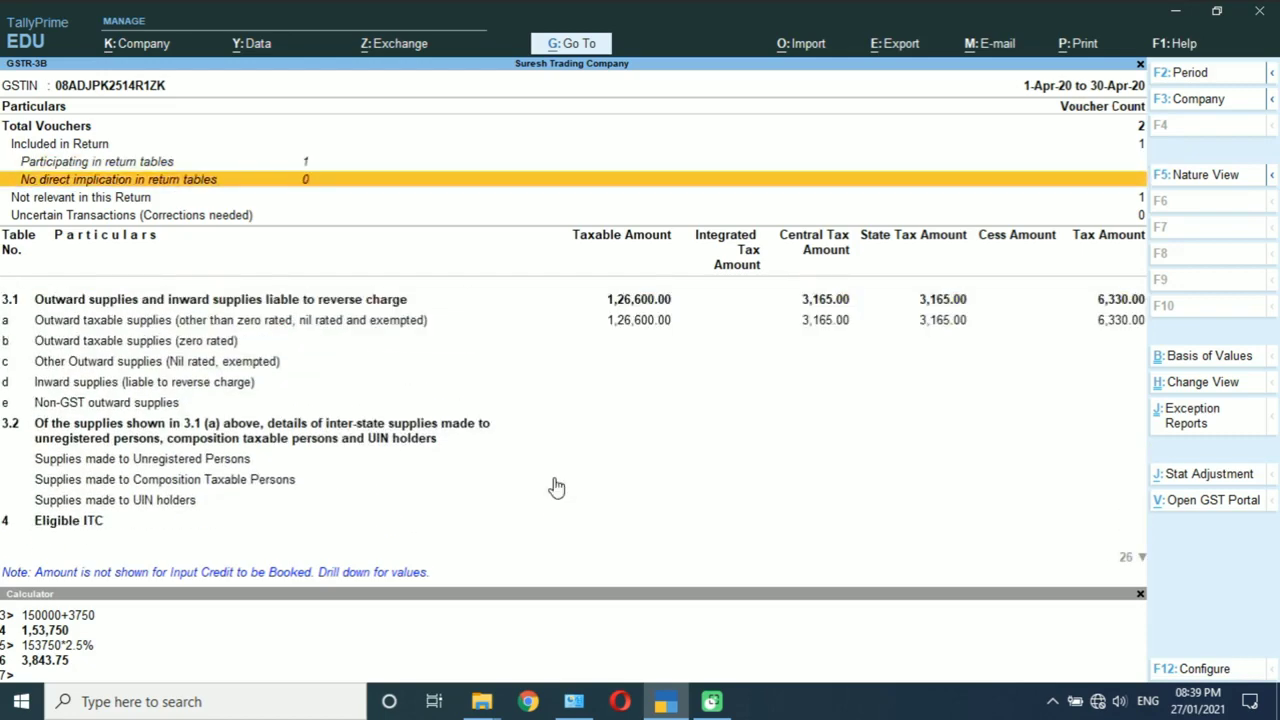
{"action": "key", "text": "Down"}
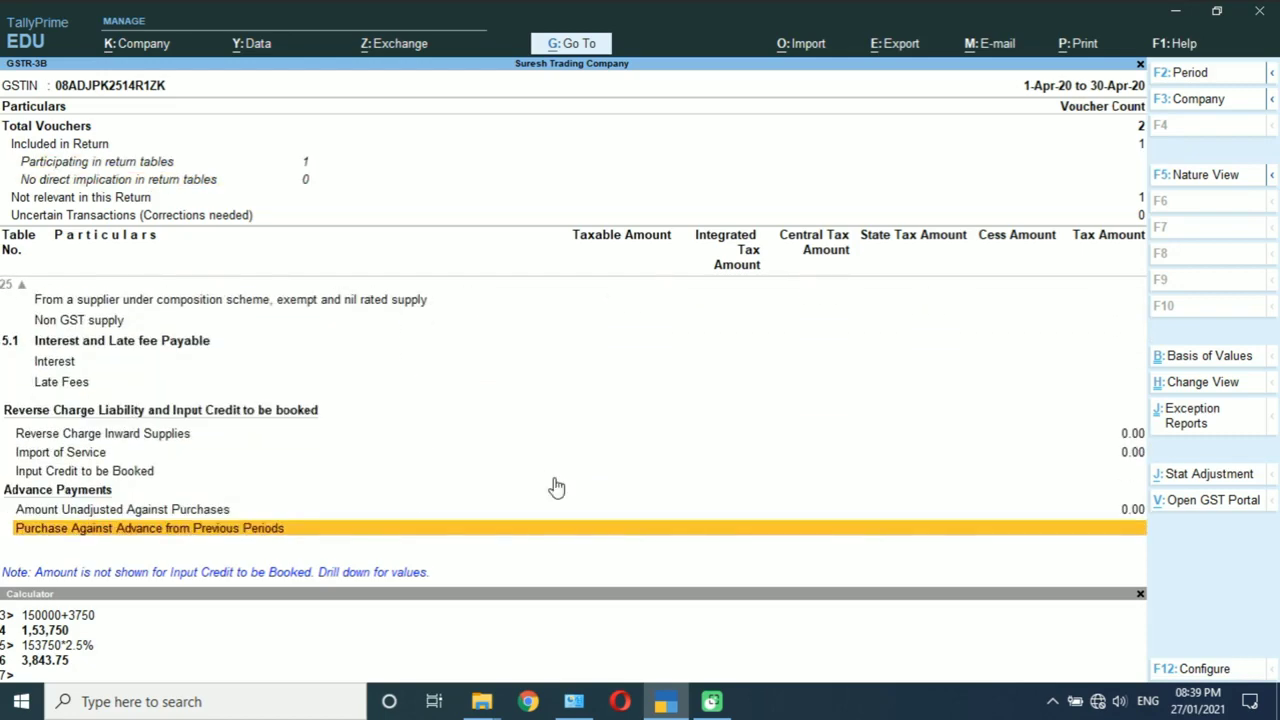
{"action": "key", "text": "Up"}
{"action": "key", "text": "Up"}
{"action": "key", "text": "Up"}
{"action": "key", "text": "Up"}
{"action": "key", "text": "Up"}
{"action": "key", "text": "Up"}
{"action": "key", "text": "Up"}
{"action": "key", "text": "Up"}
{"action": "key", "text": "Up"}
{"action": "key", "text": "Up"}
{"action": "key", "text": "Up"}
{"action": "key", "text": "Up"}
{"action": "key", "text": "Up"}
{"action": "key", "text": "Up"}
{"action": "key", "text": "Up"}
{"action": "key", "text": "Up"}
{"action": "key", "text": "Up"}
{"action": "key", "text": "Up"}
{"action": "key", "text": "Up"}
{"action": "key", "text": "Up"}
{"action": "key", "text": "Up"}
{"action": "key", "text": "Up"}
{"action": "key", "text": "Up"}
{"action": "key", "text": "Up"}
{"action": "key", "text": "Up"}
{"action": "key", "text": "Up"}
{"action": "key", "text": "Up"}
{"action": "key", "text": "Up"}
{"action": "key", "text": "Up"}
{"action": "key", "text": "Up"}
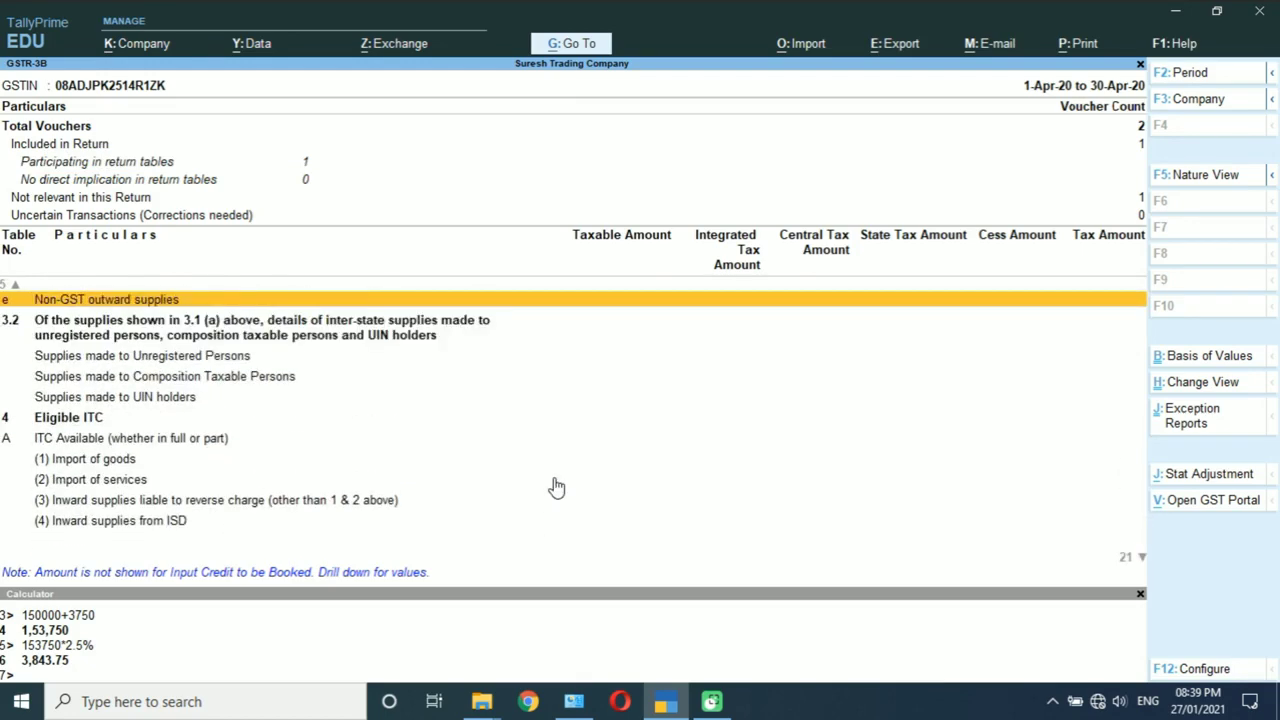
{"action": "key", "text": "Down"}
{"action": "key", "text": "Down"}
{"action": "key", "text": "Down"}
{"action": "key", "text": "Down"}
{"action": "key", "text": "Up"}
{"action": "key", "text": "Up"}
{"action": "key", "text": "Up"}
{"action": "key", "text": "Up"}
{"action": "key", "text": "Up"}
{"action": "key", "text": "Up"}
{"action": "key", "text": "Up"}
{"action": "key", "text": "Up"}
{"action": "key", "text": "Up"}
{"action": "key", "text": "Up"}
{"action": "key", "text": "Up"}
{"action": "key", "text": "Up"}
{"action": "key", "text": "Up"}
{"action": "key", "text": "Up"}
{"action": "key", "text": "Up"}
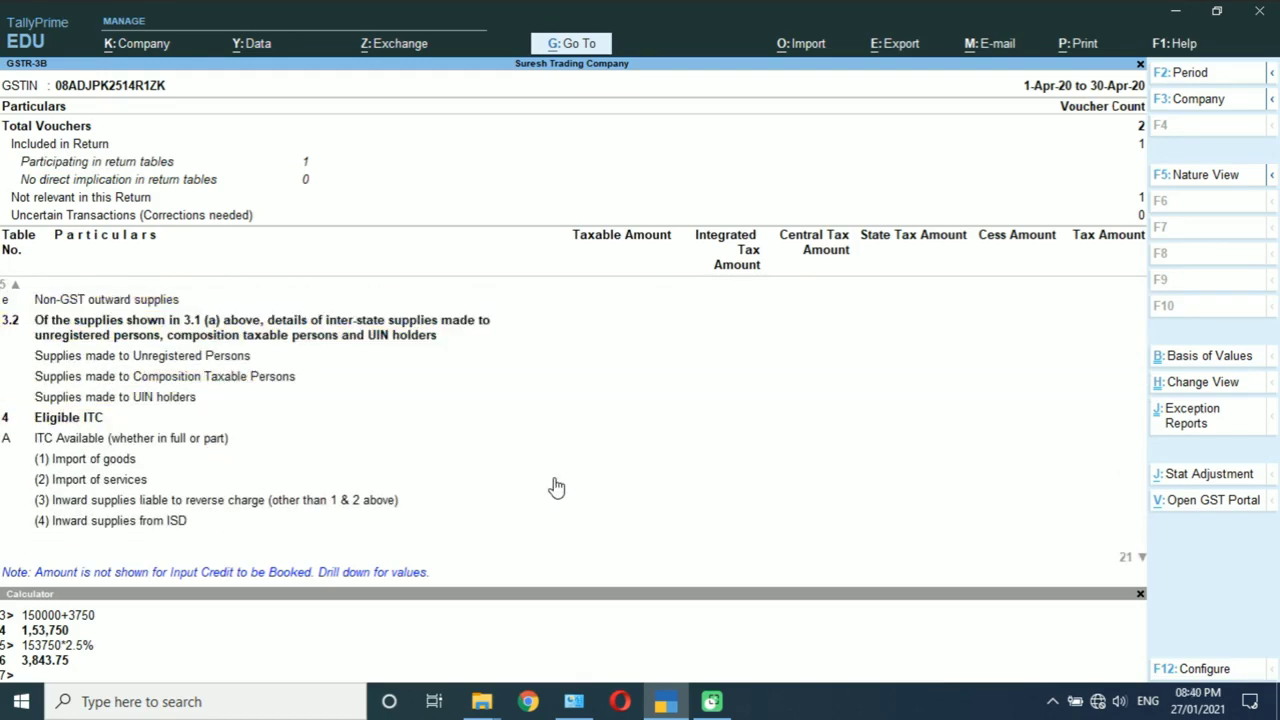
{"action": "key", "text": "Down"}
{"action": "key", "text": "Down"}
{"action": "key", "text": "Down"}
{"action": "key", "text": "Down"}
{"action": "key", "text": "Down"}
{"action": "key", "text": "Down"}
{"action": "key", "text": "Down"}
{"action": "key", "text": "Down"}
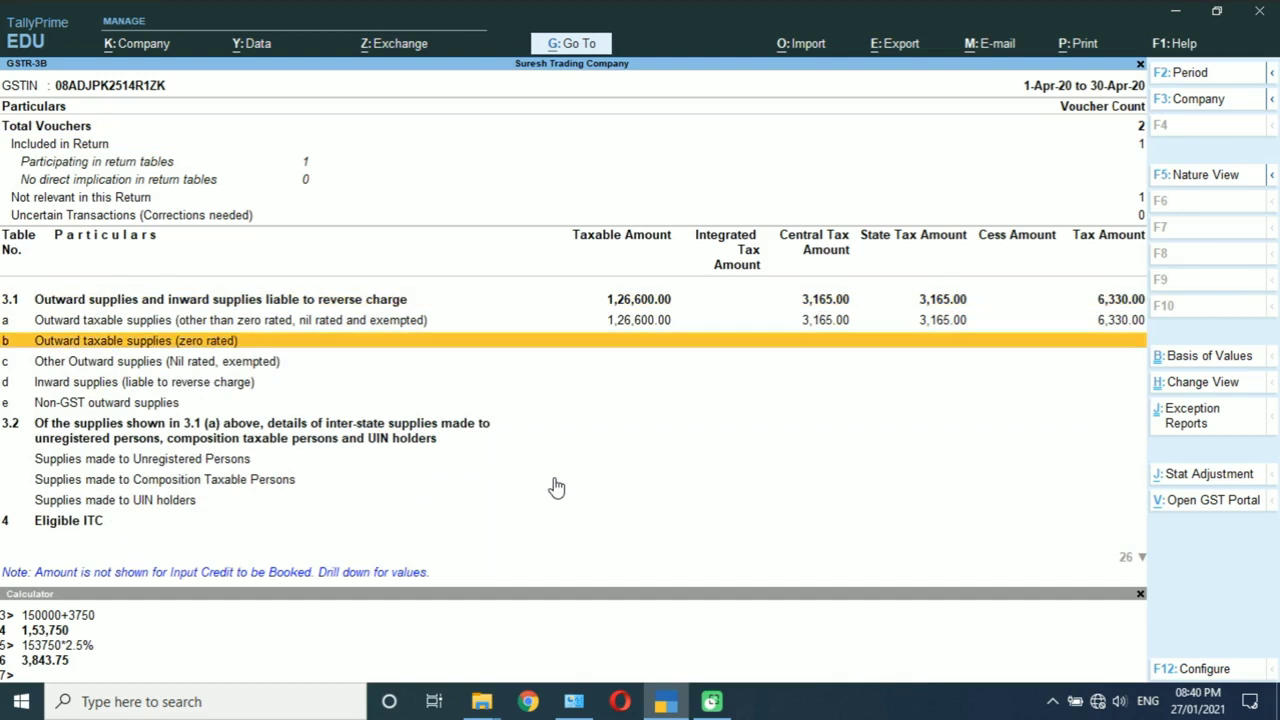
{"action": "key", "text": "Escape"}
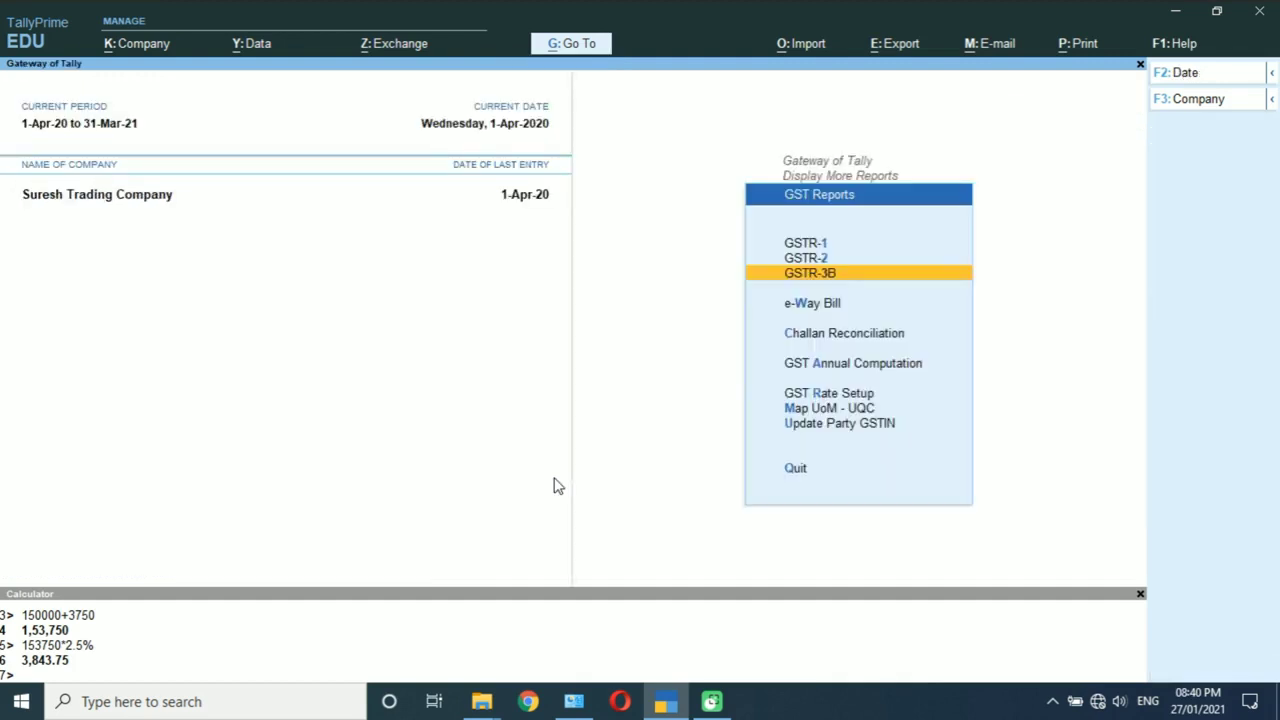
{"action": "key", "text": "Up"}
{"action": "key", "text": "Up"}
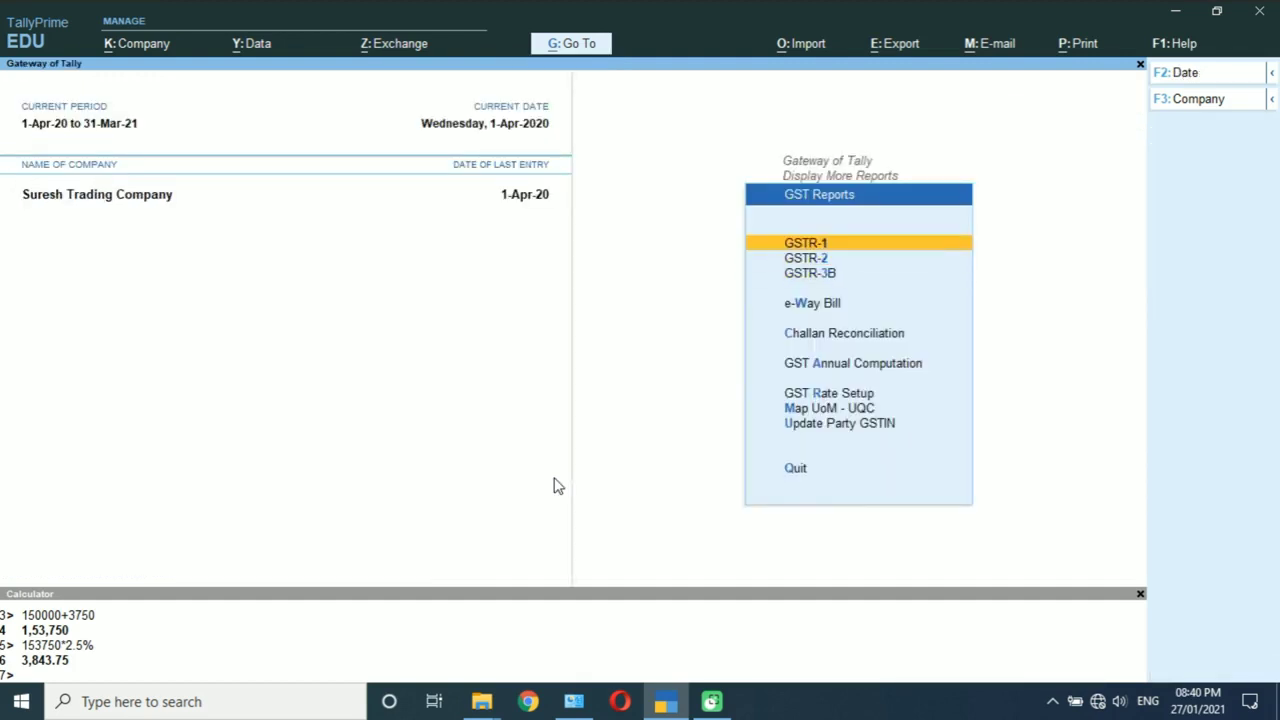
Step: Open GSTR-1 and view the uncertain voucher flagged for an invalid party GSTIN
{"action": "key", "text": "Return"}
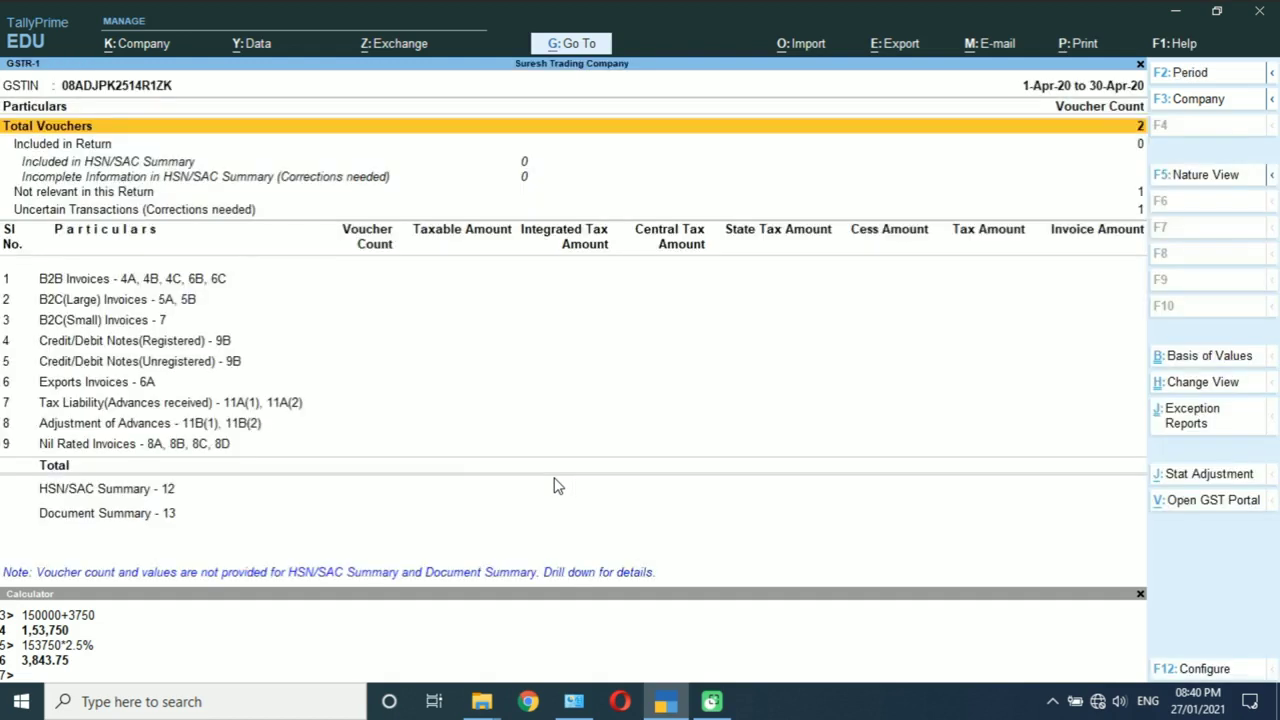
{"action": "key", "text": "Down"}
{"action": "key", "text": "Down"}
{"action": "key", "text": "Down"}
{"action": "key", "text": "Down"}
{"action": "key", "text": "Down"}
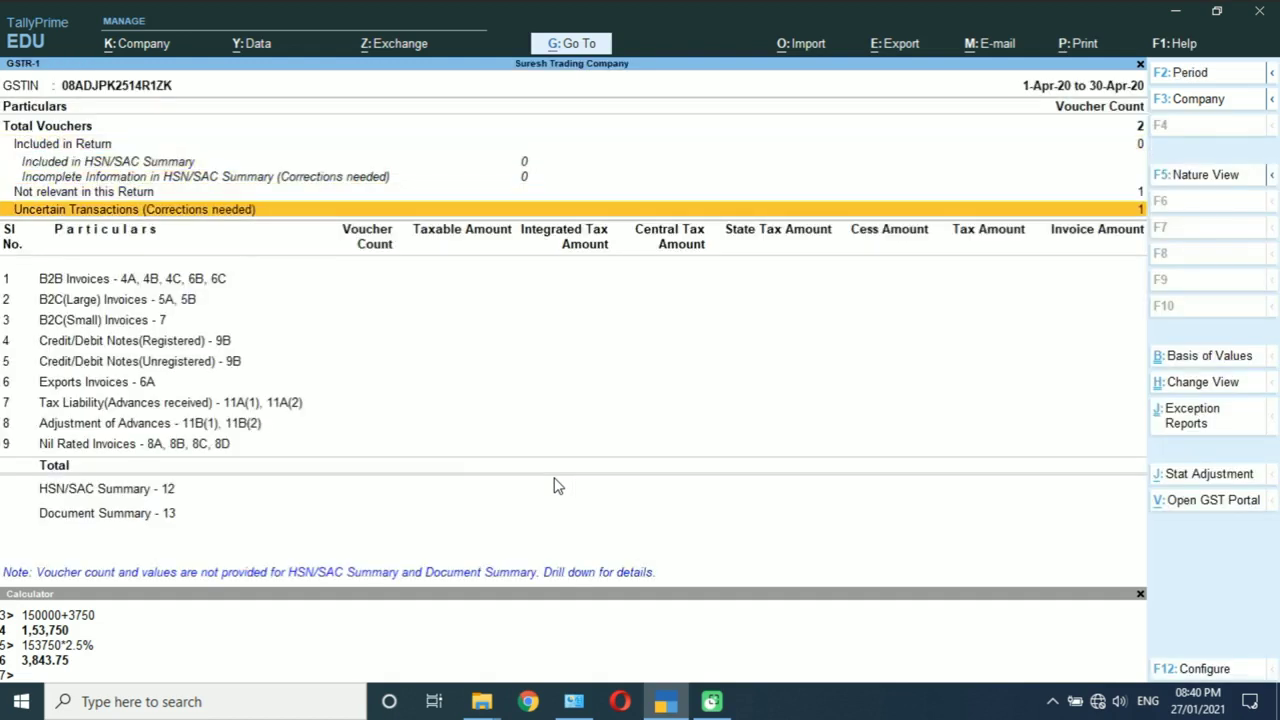
{"action": "key", "text": "Down"}
{"action": "key", "text": "Down"}
{"action": "key", "text": "Down"}
{"action": "key", "text": "Down"}
{"action": "key", "text": "Down"}
{"action": "key", "text": "Down"}
{"action": "key", "text": "Down"}
{"action": "key", "text": "Down"}
{"action": "key", "text": "Down"}
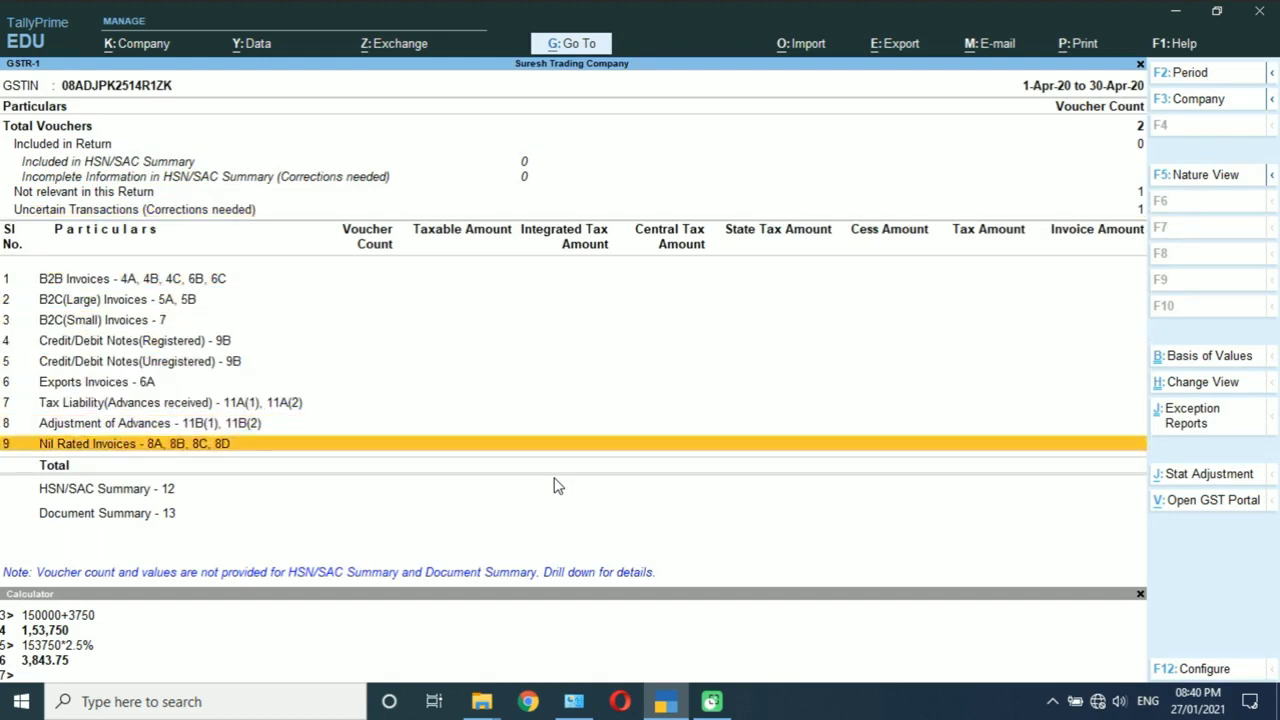
{"action": "key", "text": "Up"}
{"action": "key", "text": "Up"}
{"action": "key", "text": "Up"}
{"action": "key", "text": "Up"}
{"action": "key", "text": "Up"}
{"action": "key", "text": "Up"}
{"action": "key", "text": "Up"}
{"action": "key", "text": "Up"}
{"action": "key", "text": "Up"}
{"action": "key", "text": "Up"}
{"action": "key", "text": "Up"}
{"action": "key", "text": "Up"}
{"action": "key", "text": "Up"}
{"action": "key", "text": "Down"}
{"action": "key", "text": "Down"}
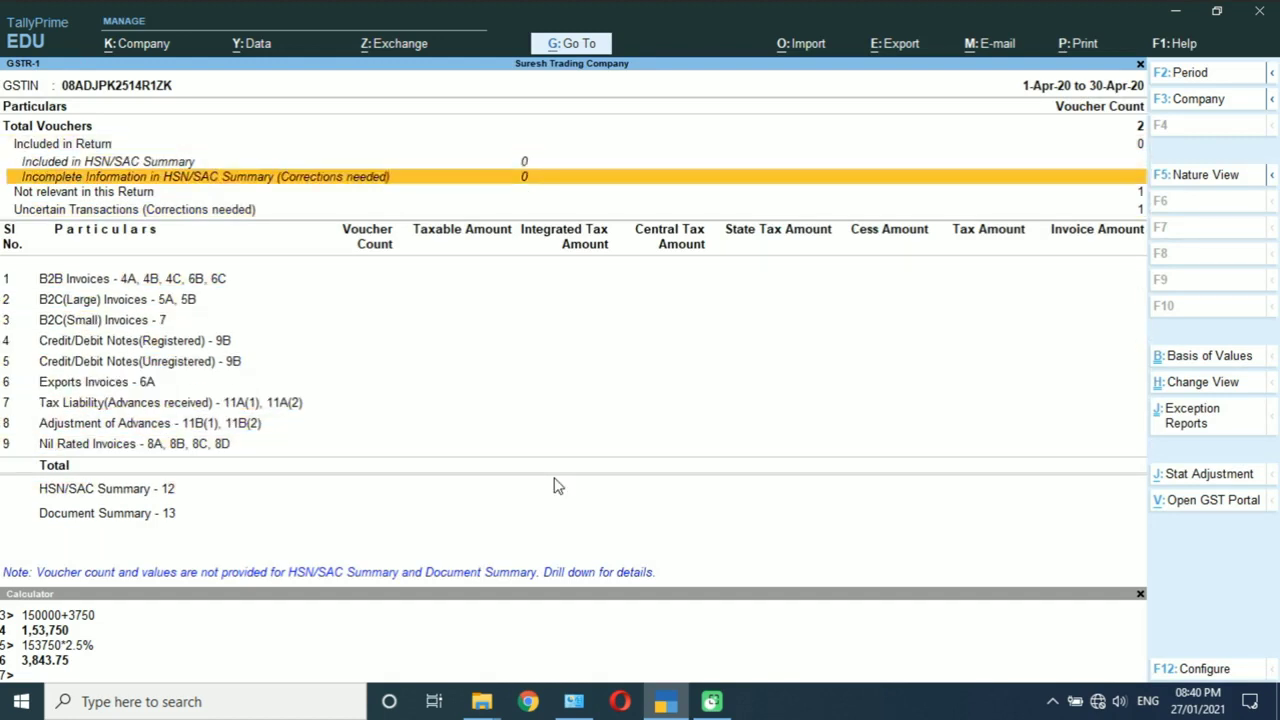
{"action": "key", "text": "Down"}
{"action": "key", "text": "Down"}
{"action": "key", "text": "Return"}
{"action": "key", "text": "Down"}
{"action": "key", "text": "Return"}
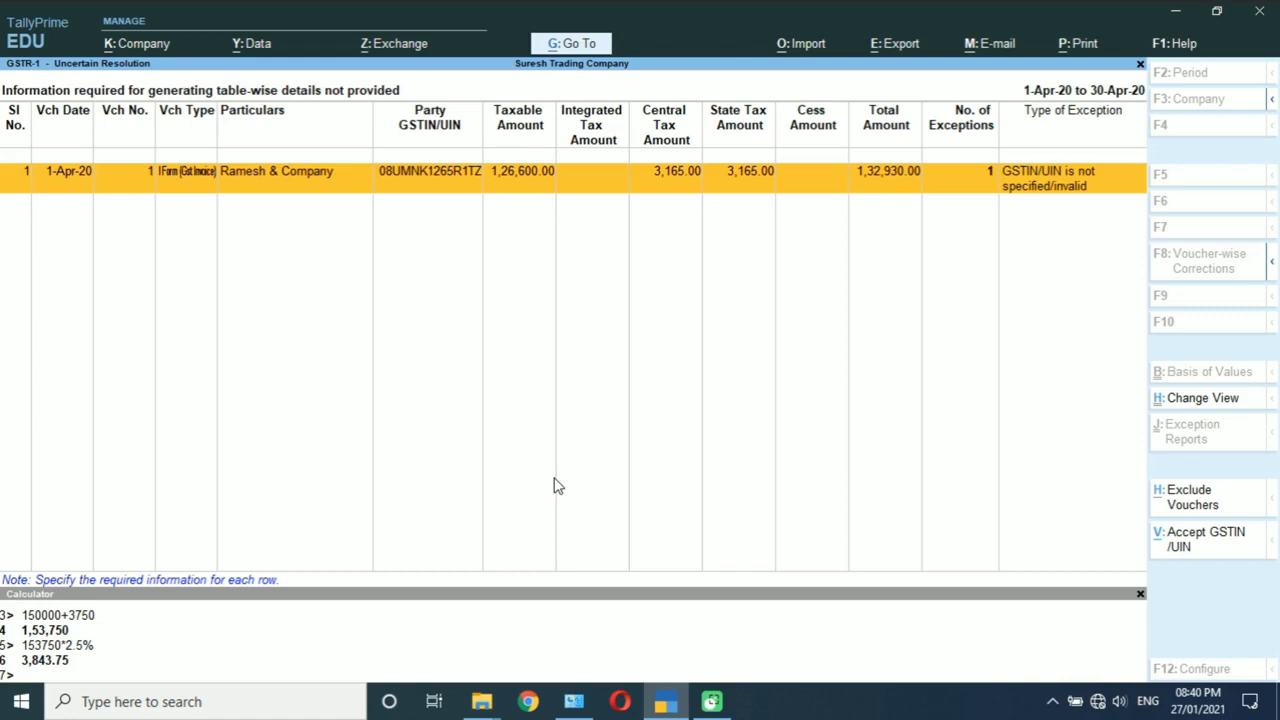
{"action": "key", "text": "Escape"}
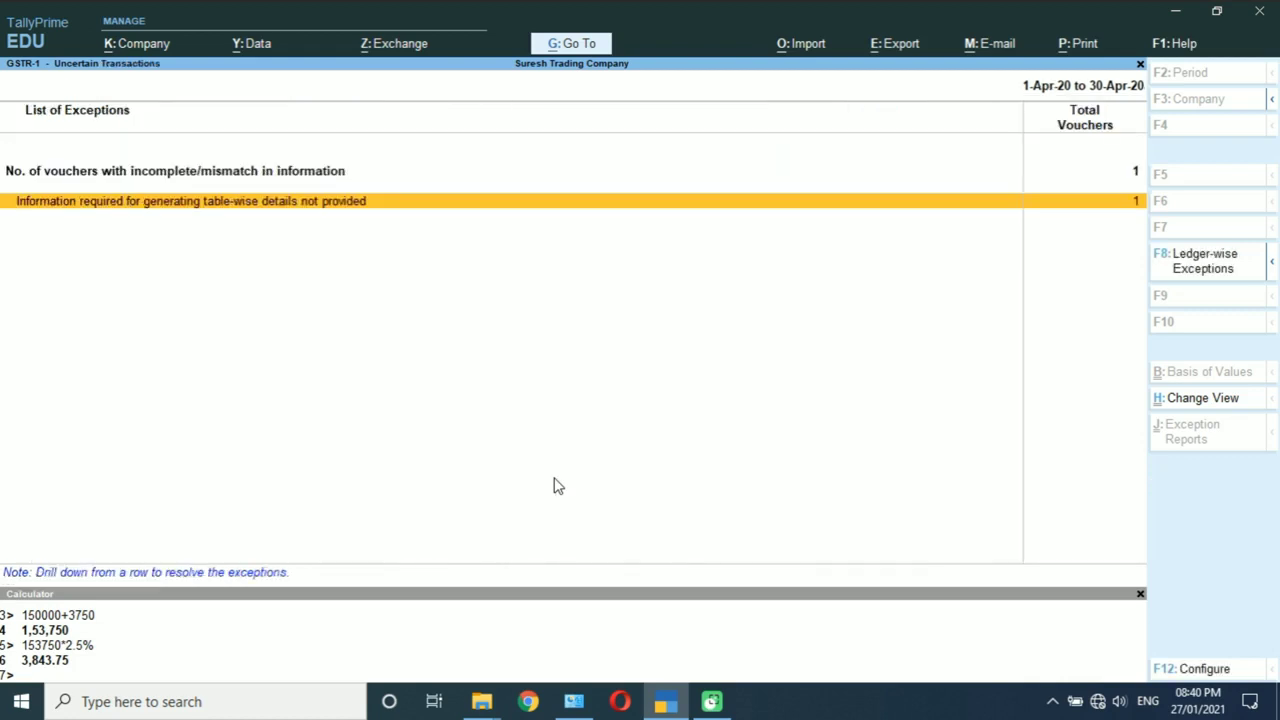
{"action": "key", "text": "Escape"}
Step: Recheck the invalid-GSTIN exception, then close GSTR-1 back to Display More Reports
{"action": "key", "text": "Return"}
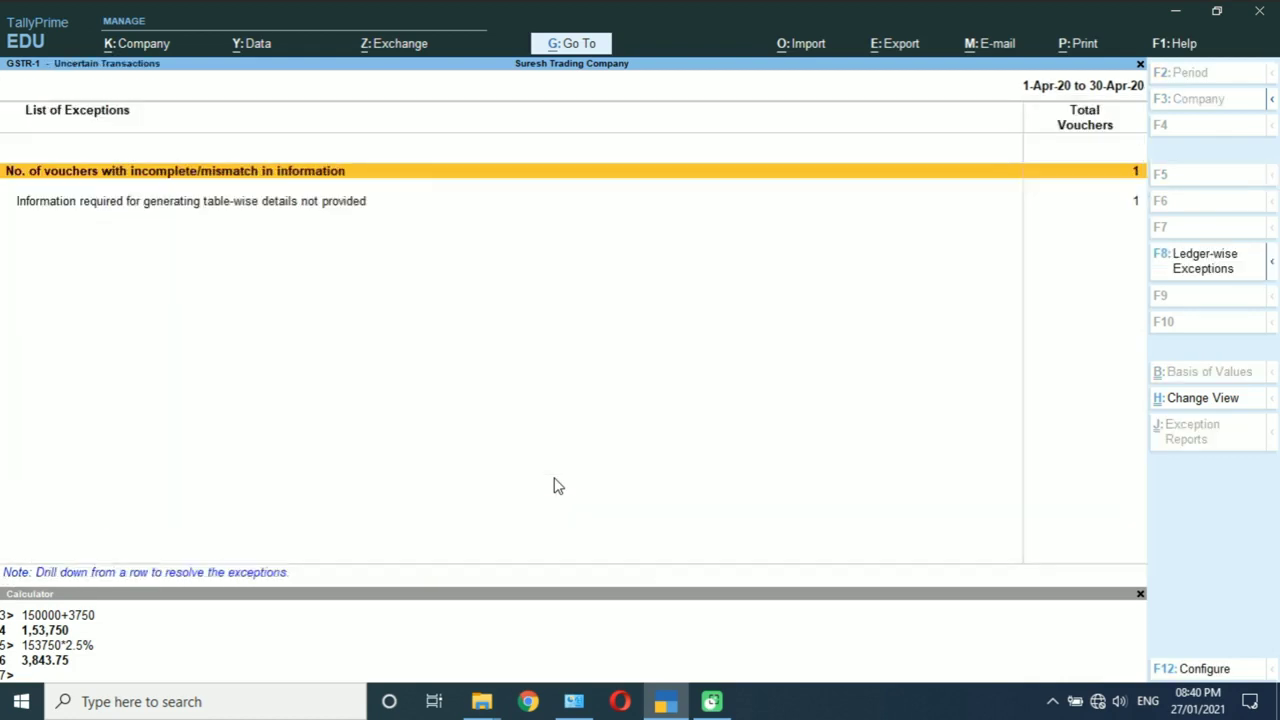
{"action": "key", "text": "Down"}
{"action": "key", "text": "Return"}
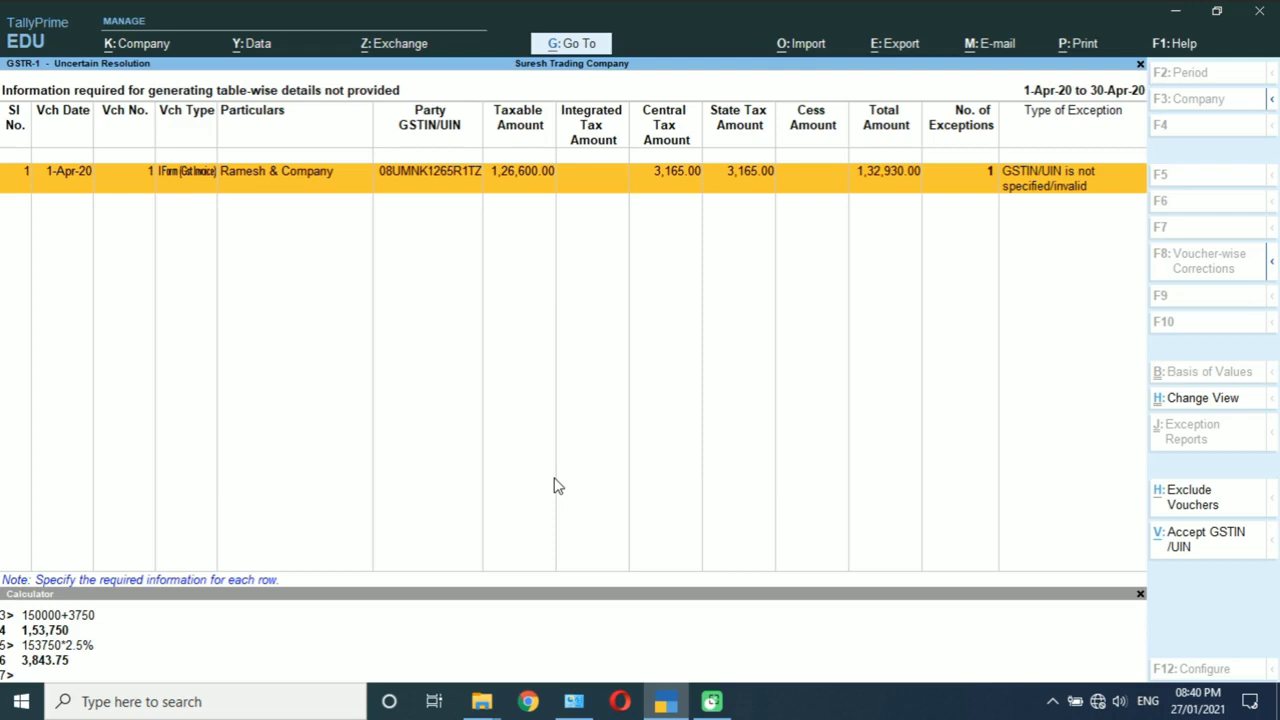
{"action": "key", "text": "Escape"}
{"action": "key", "text": "Escape"}
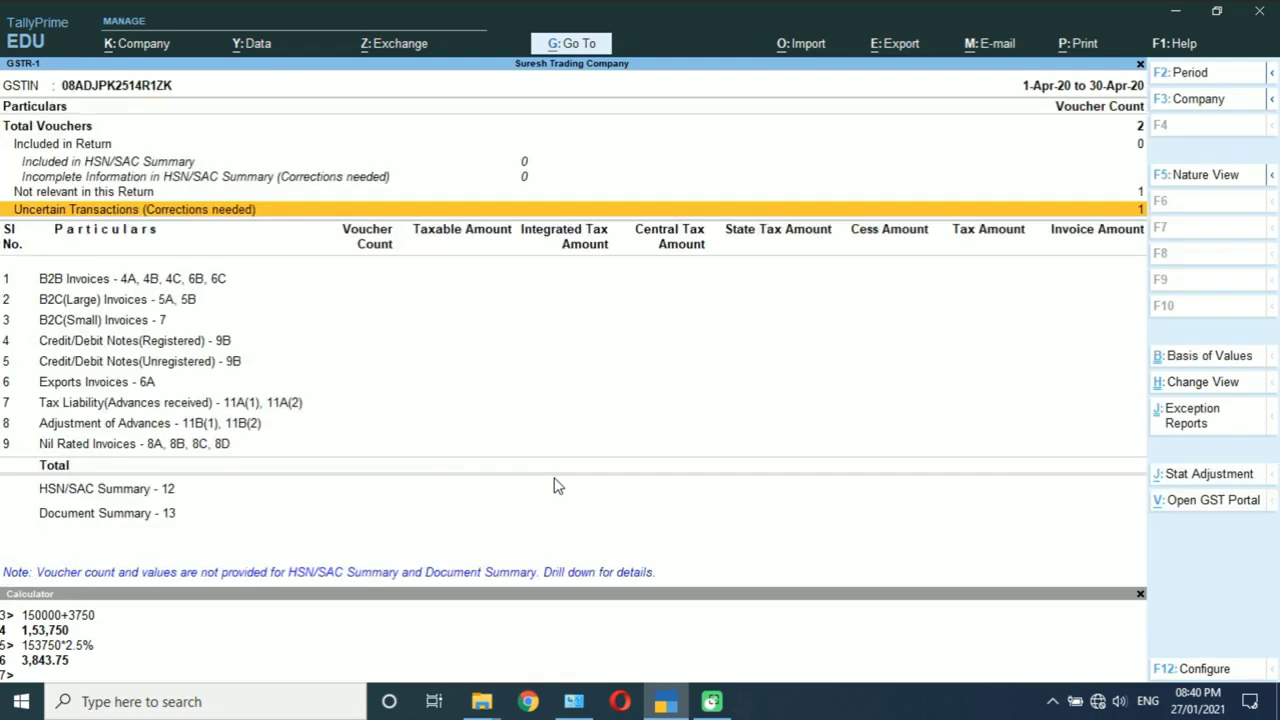
{"action": "key", "text": "Down"}
{"action": "key", "text": "Down"}
{"action": "key", "text": "Up"}
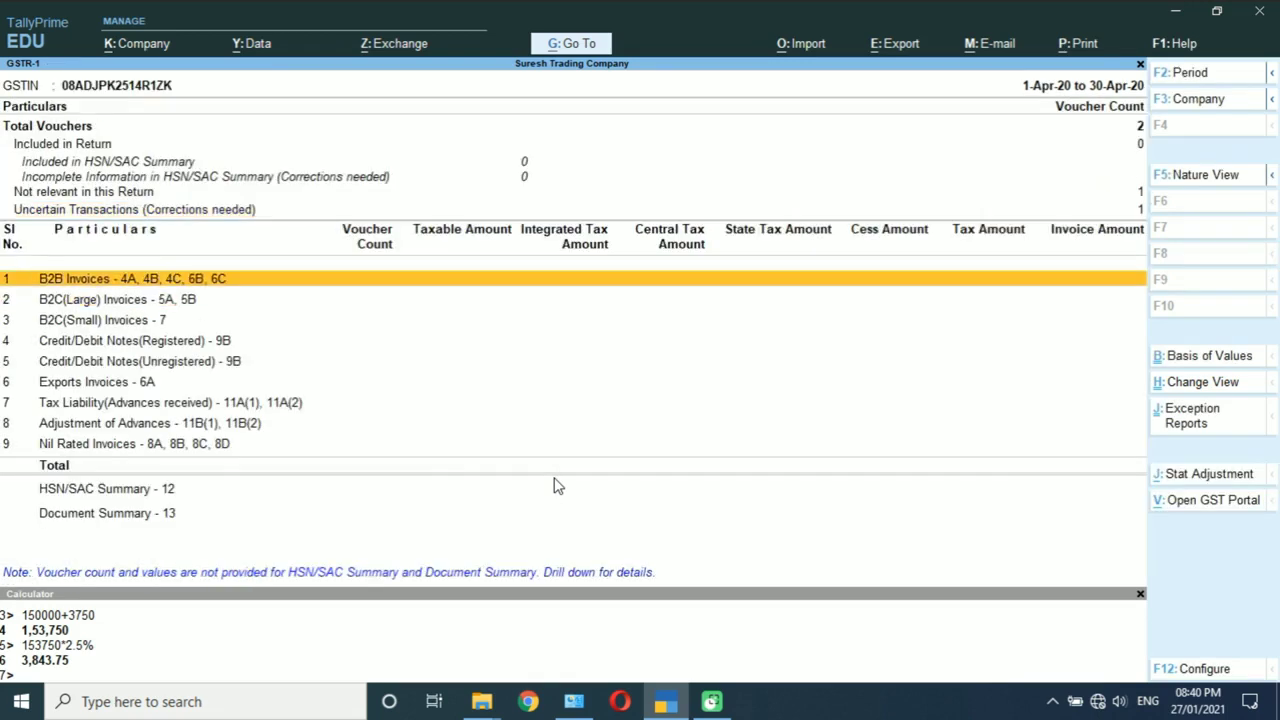
{"action": "key", "text": "Escape"}
{"action": "key", "text": "Escape"}
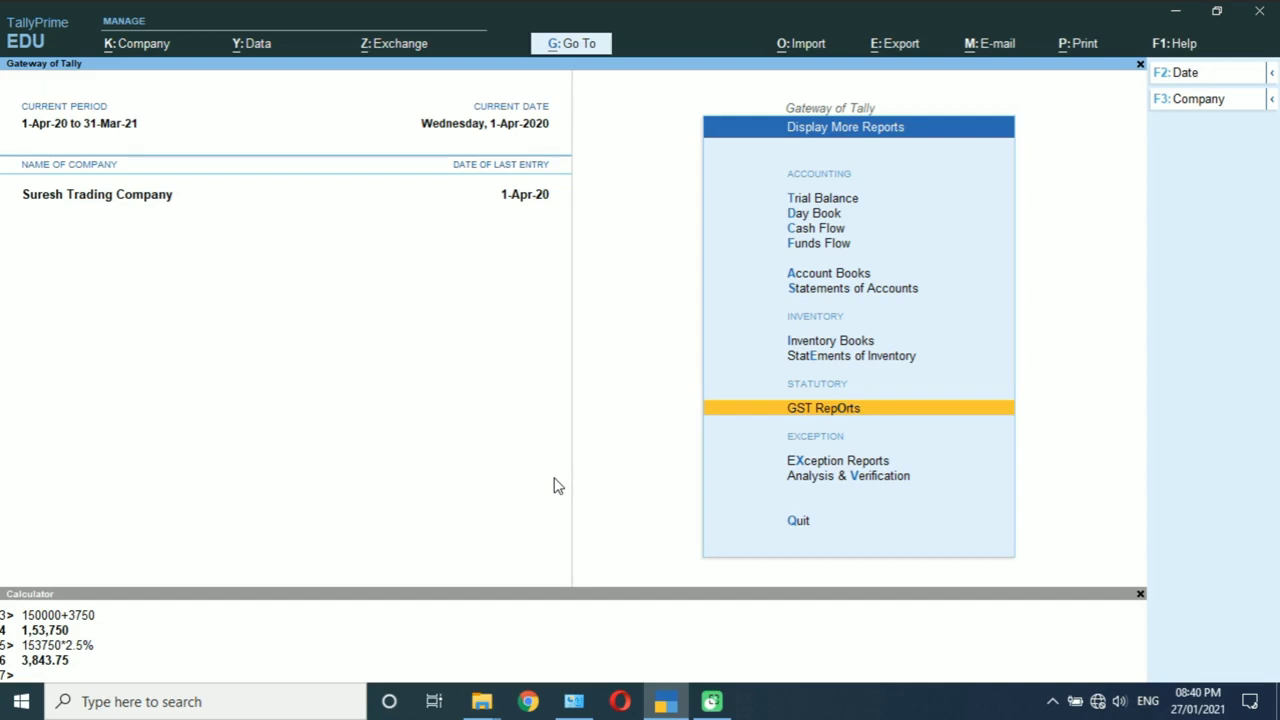
Step: Open the Profit & Loss account in detailed ledger-level view
{"action": "key", "text": "Escape"}
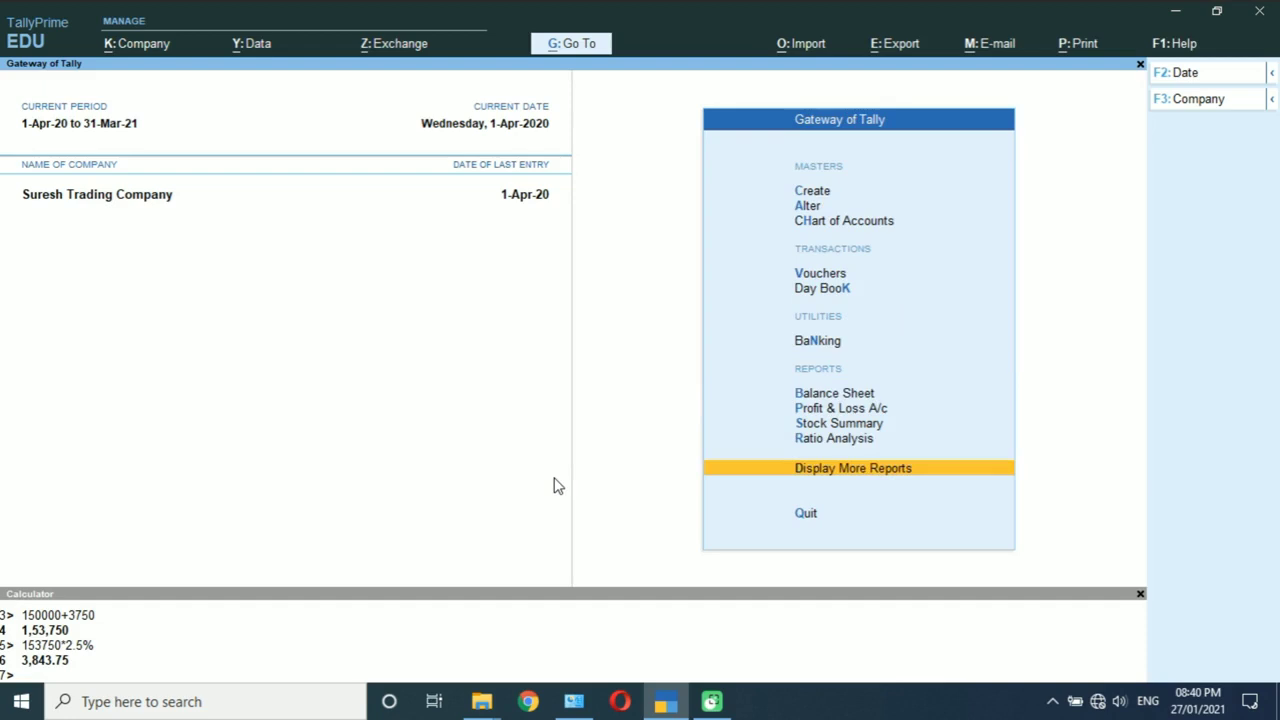
{"action": "key", "text": "Up"}
{"action": "key", "text": "Up"}
{"action": "key", "text": "Up"}
{"action": "key", "text": "Return"}
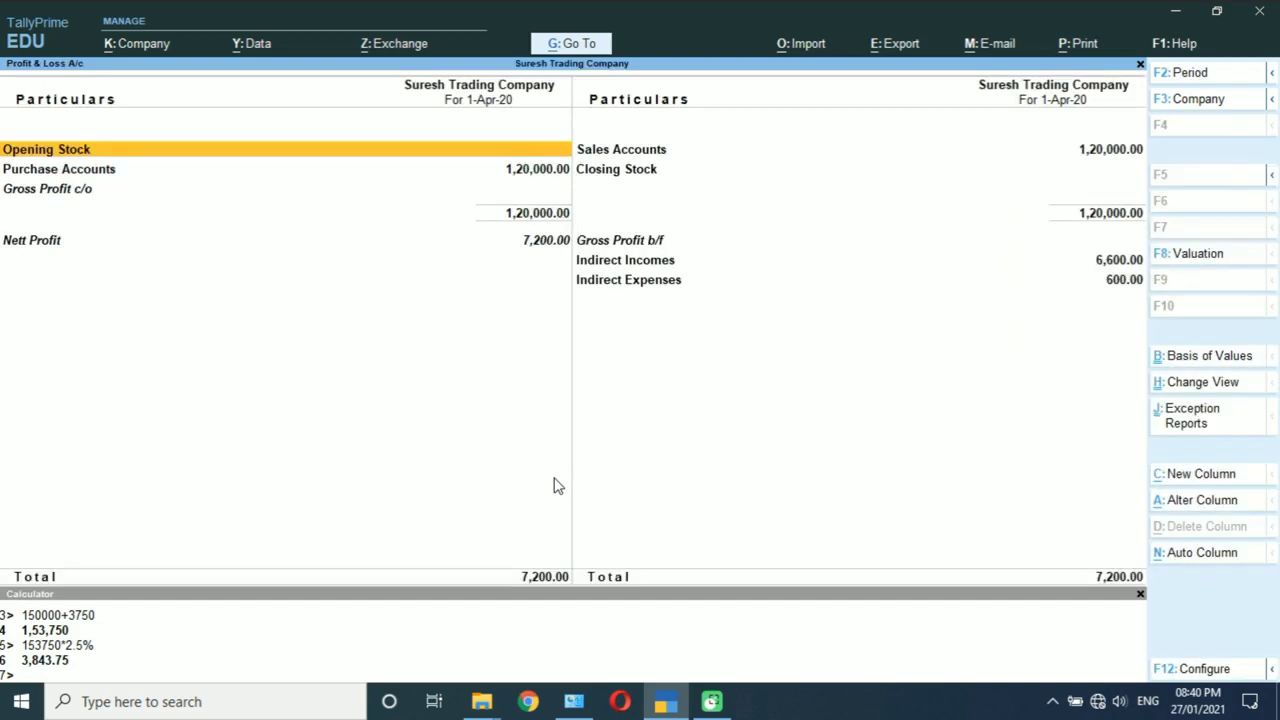
{"action": "key", "text": "alt+F5"}
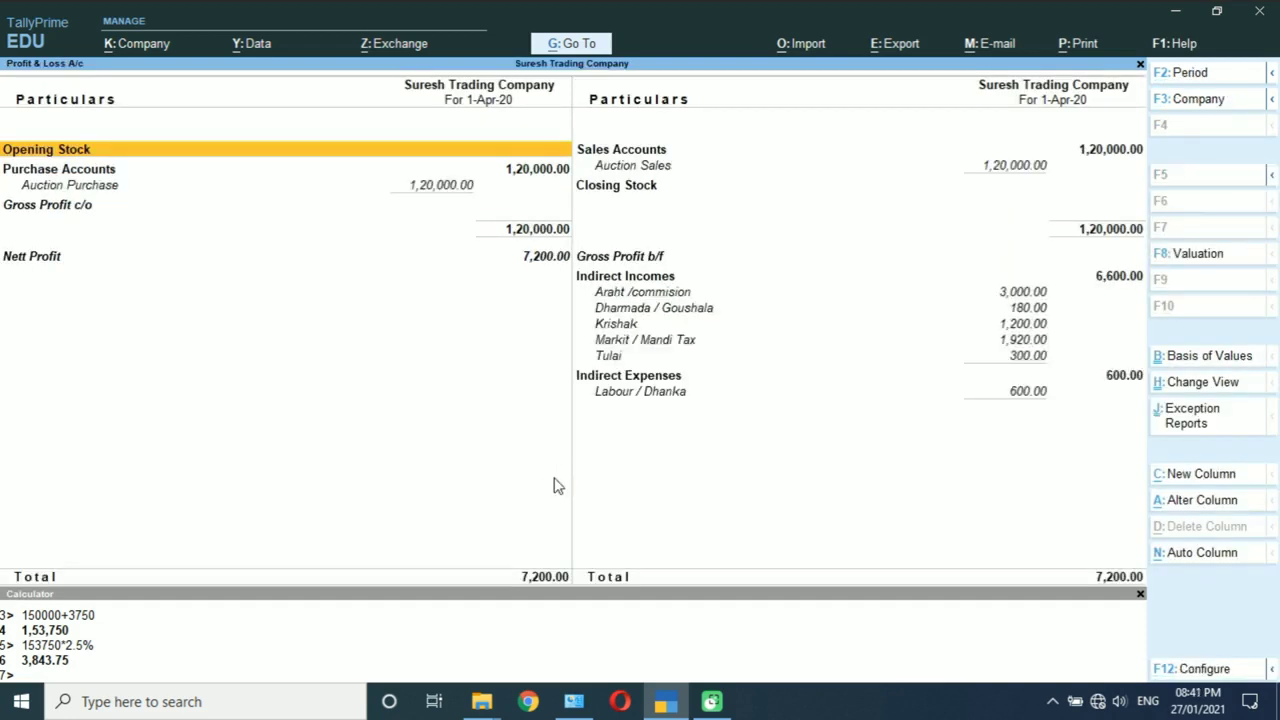
Step: Scan the P&L rows from opening stock across Sales and Purchase Accounts groups
{"action": "key", "text": "Right"}
{"action": "key", "text": "Left"}
{"action": "key", "text": "Right"}
{"action": "key", "text": "Left"}
{"action": "key", "text": "Right"}
{"action": "key", "text": "Left"}
{"action": "key", "text": "Right"}
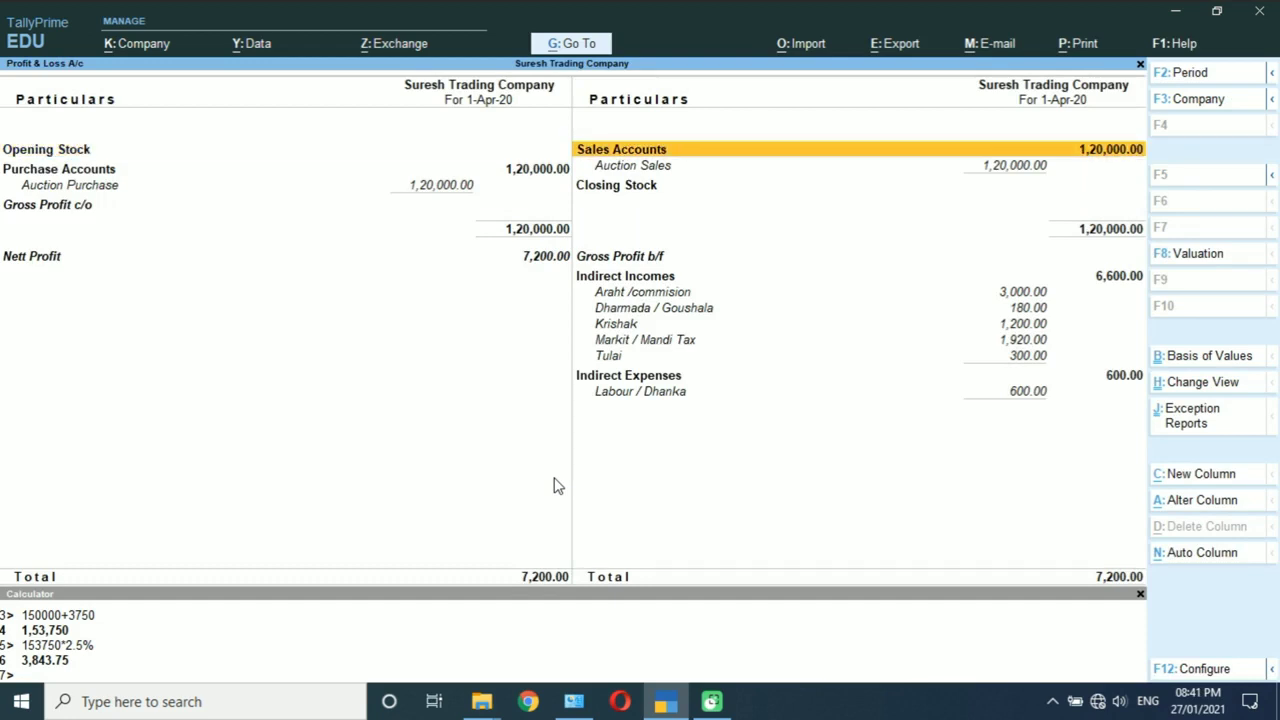
{"action": "key", "text": "Left"}
{"action": "key", "text": "Down"}
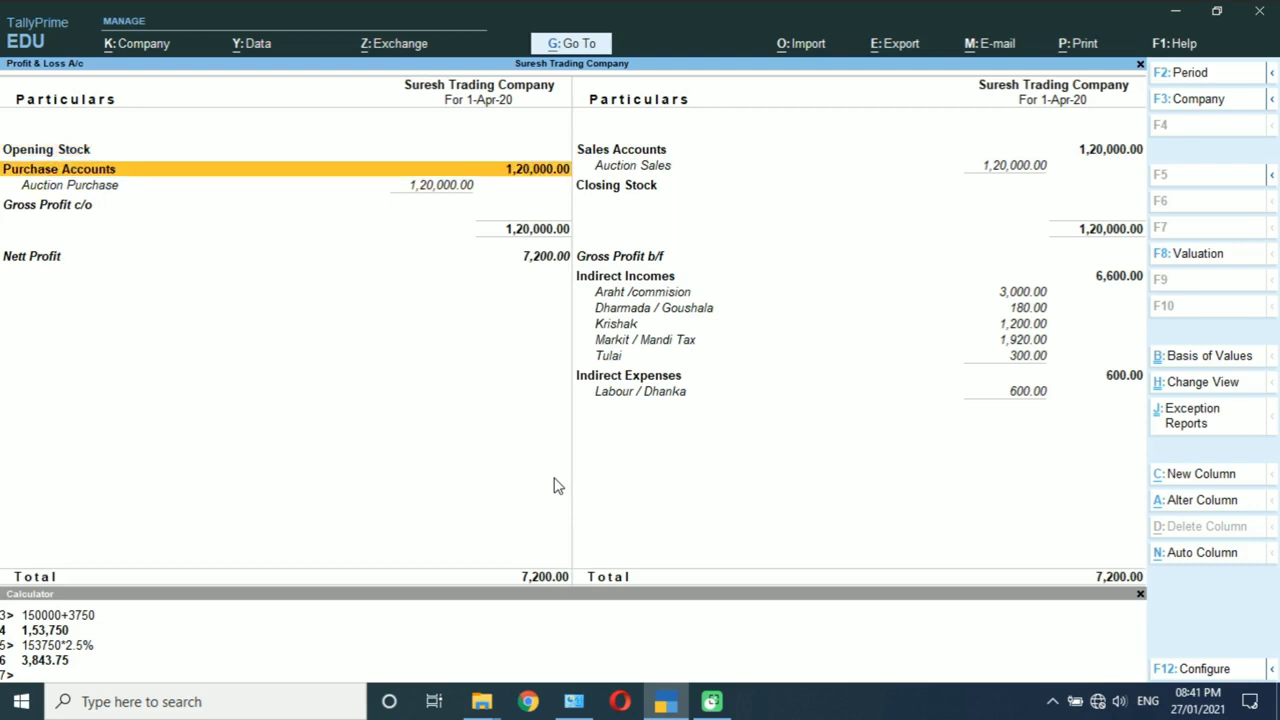
{"action": "key", "text": "Down"}
{"action": "key", "text": "Right"}
{"action": "key", "text": "Up"}
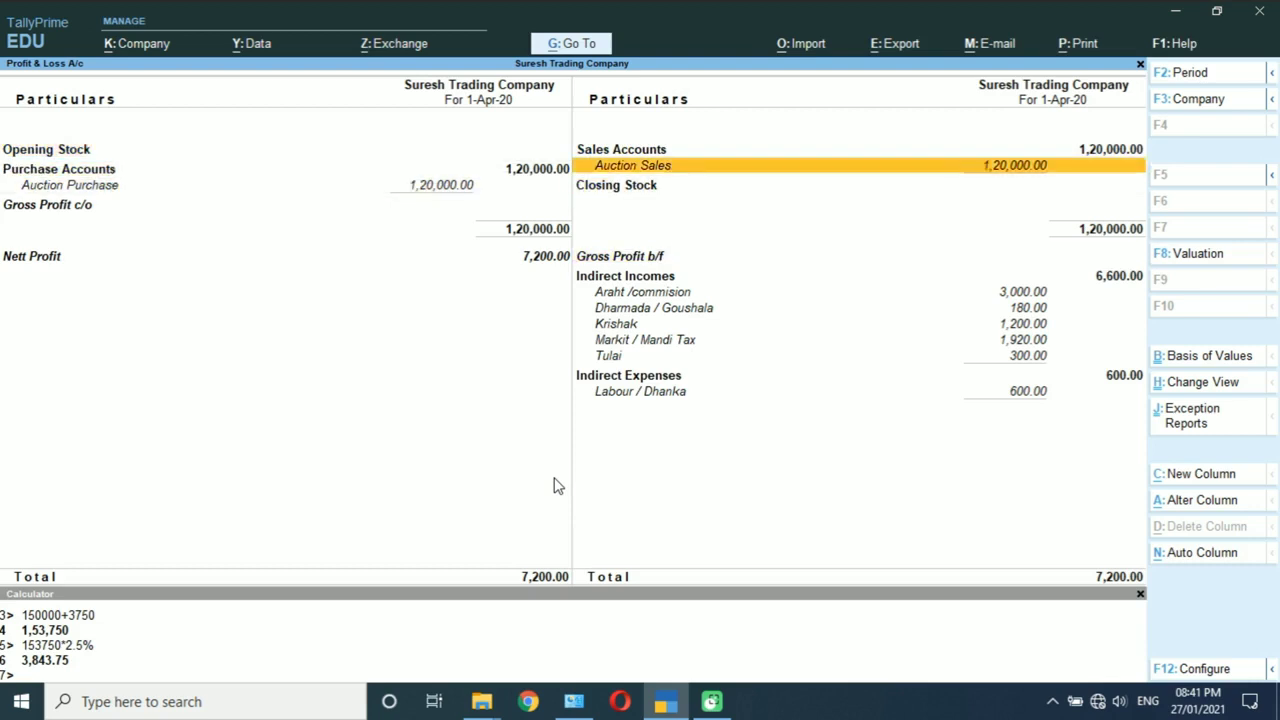
{"action": "key", "text": "Left"}
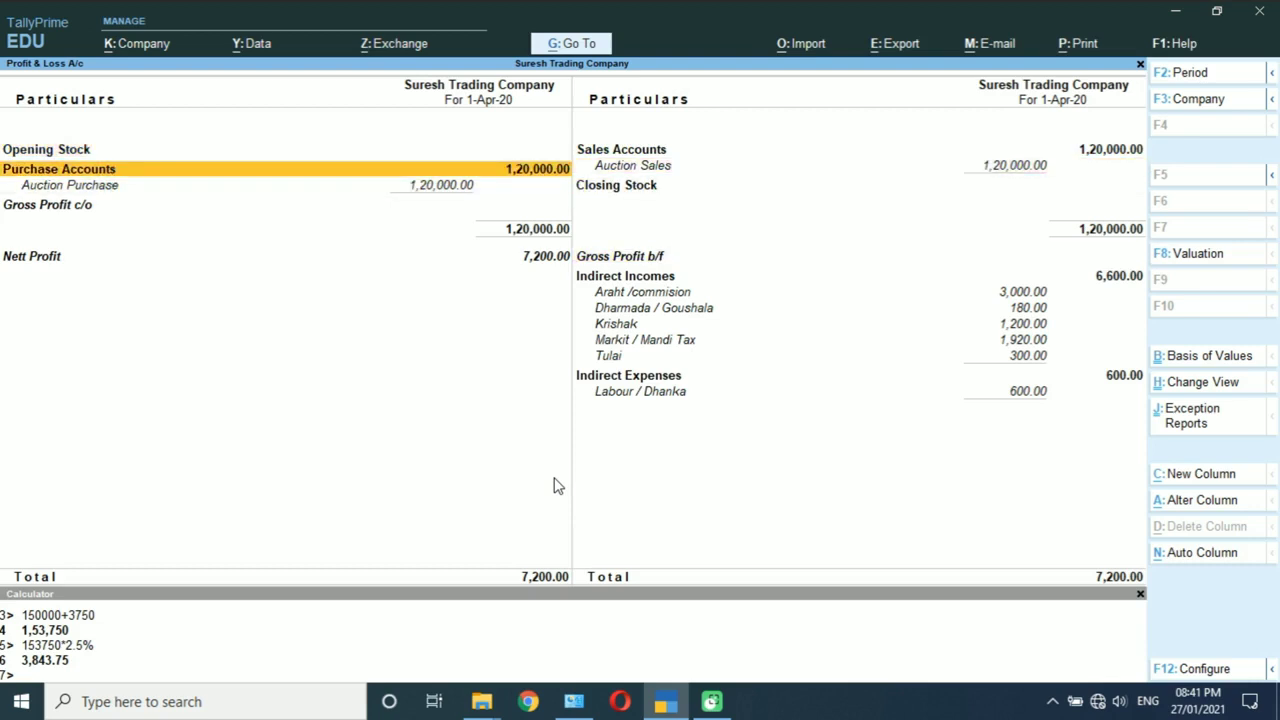
Step: Compare Auction Sales against Auction Purchase, then leave the report for voucher entry
{"action": "key", "text": "Down"}
{"action": "key", "text": "Right"}
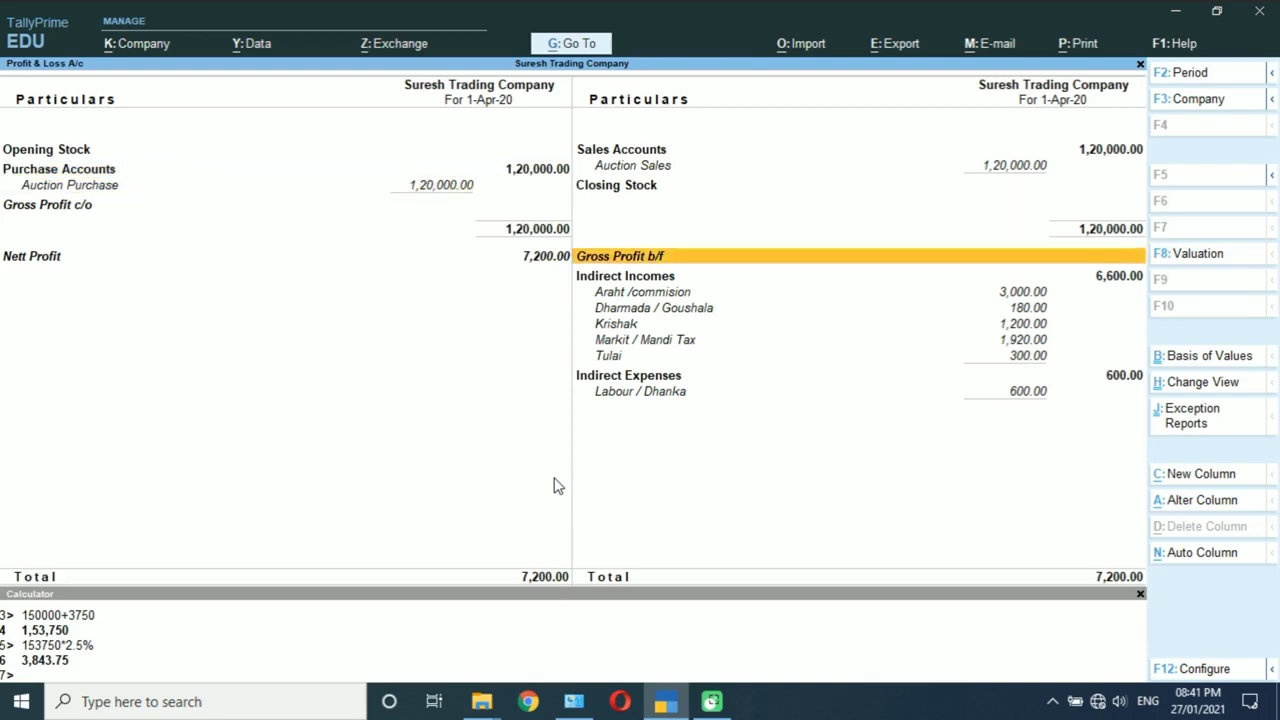
{"action": "key", "text": "Up"}
{"action": "key", "text": "Down"}
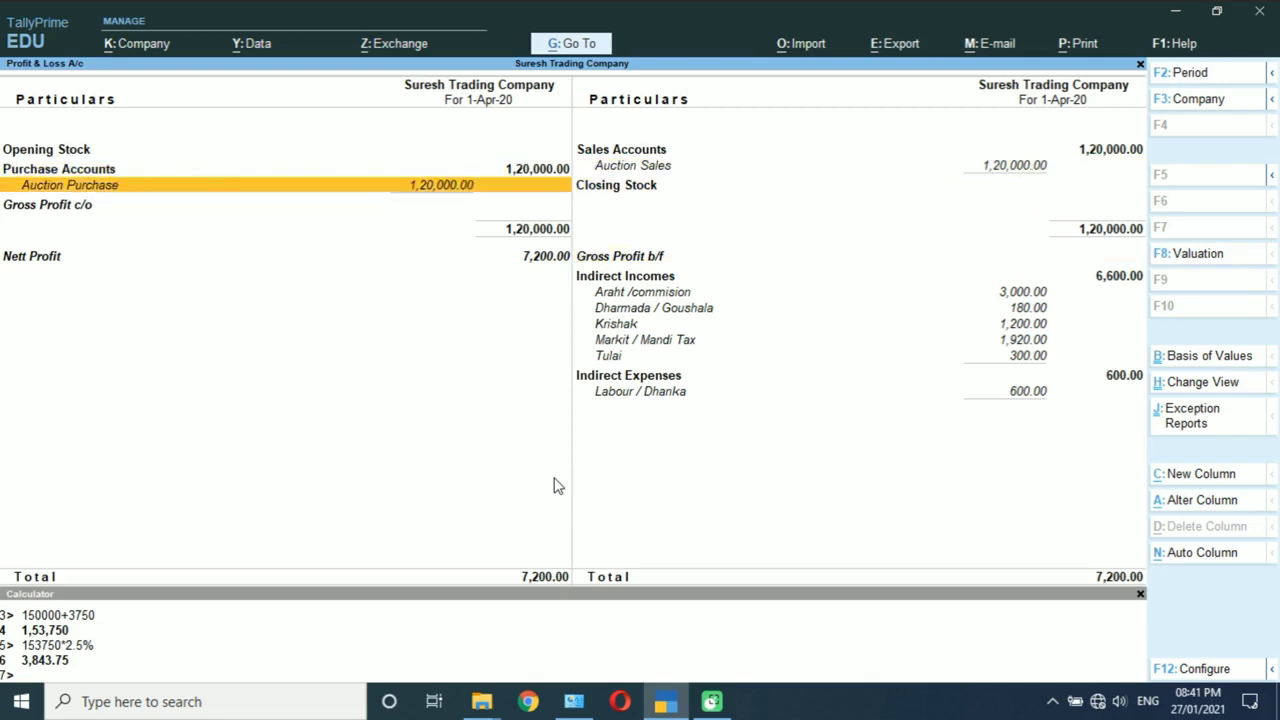
{"action": "key", "text": "Right"}
{"action": "key", "text": "Up"}
{"action": "key", "text": "Up"}
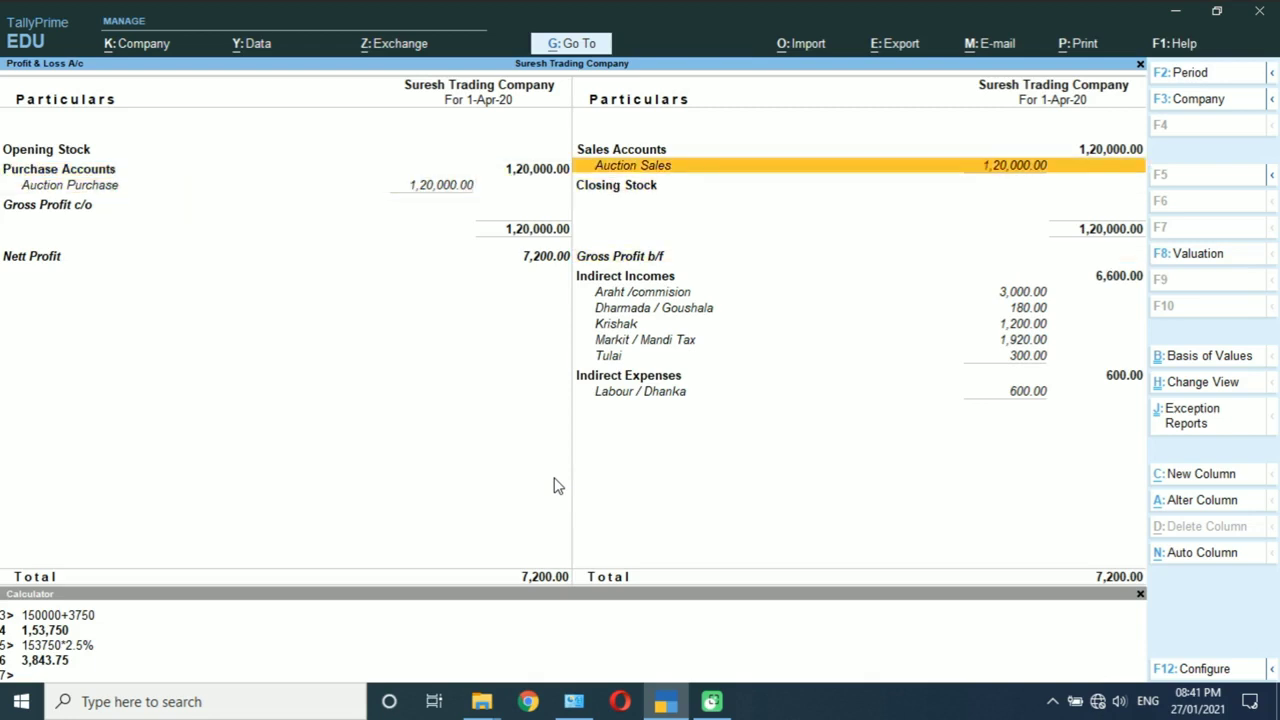
{"action": "key", "text": "Left"}
{"action": "key", "text": "Right"}
{"action": "key", "text": "Left"}
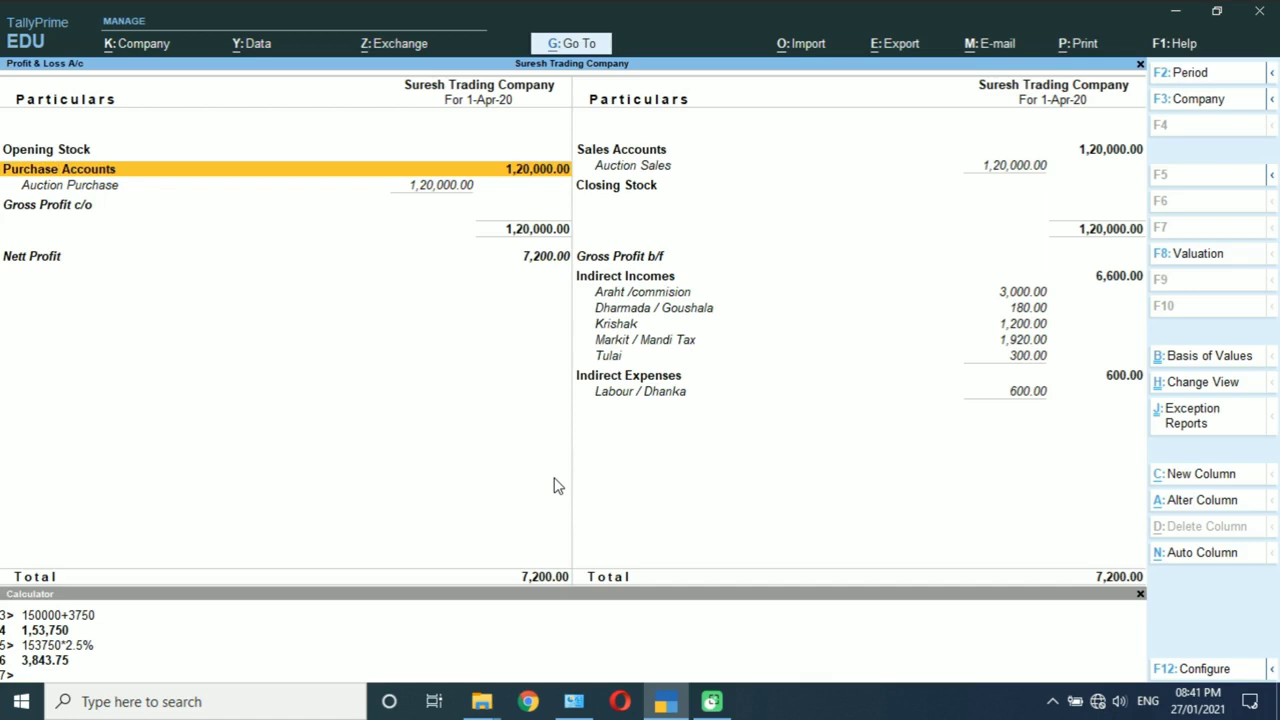
{"action": "key", "text": "Escape"}
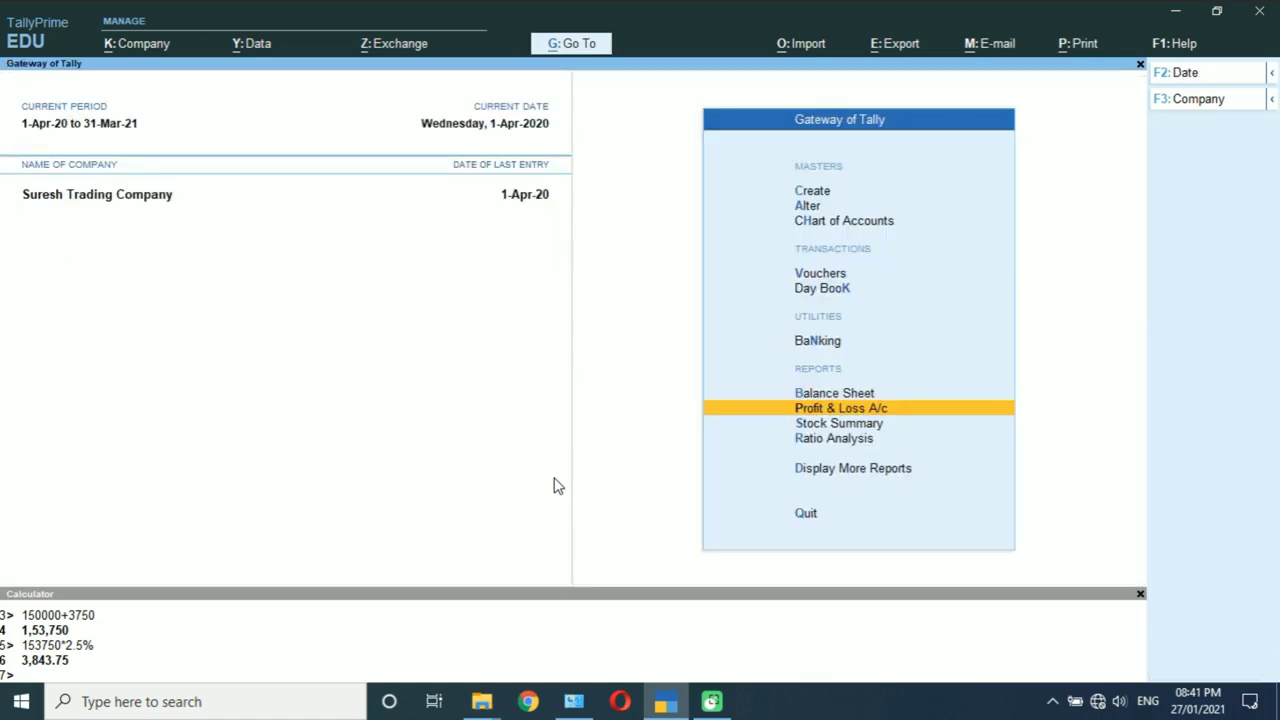
{"action": "key", "text": "v"}
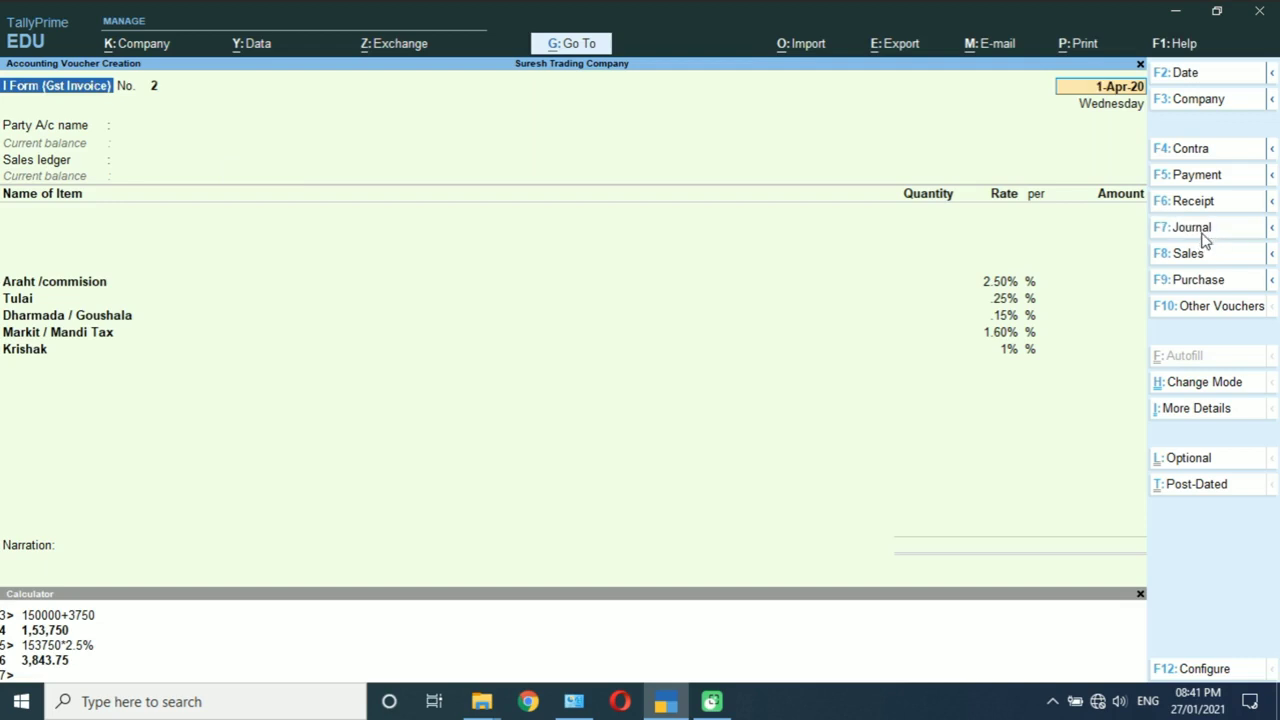
Step: Start a journal voucher debiting Auction Sales 1,20,000.00
{"action": "left_click", "coordinate": [1190, 227]}
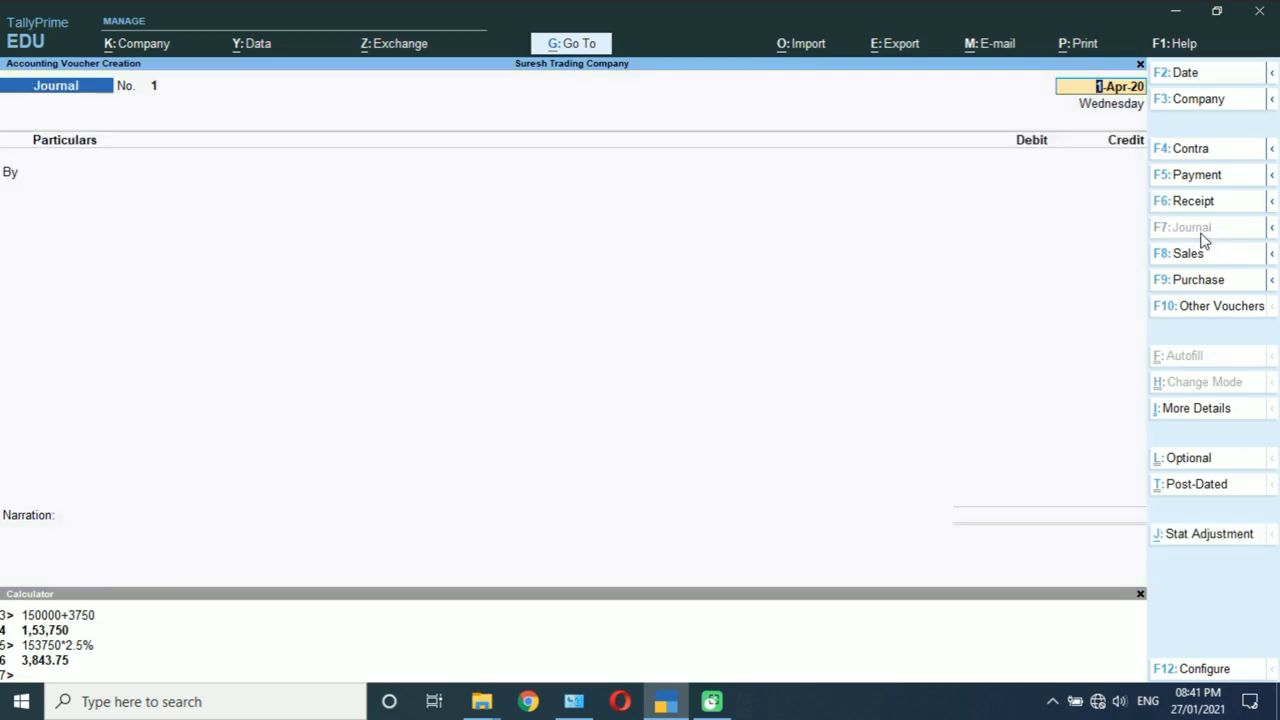
{"action": "key", "text": "Return"}
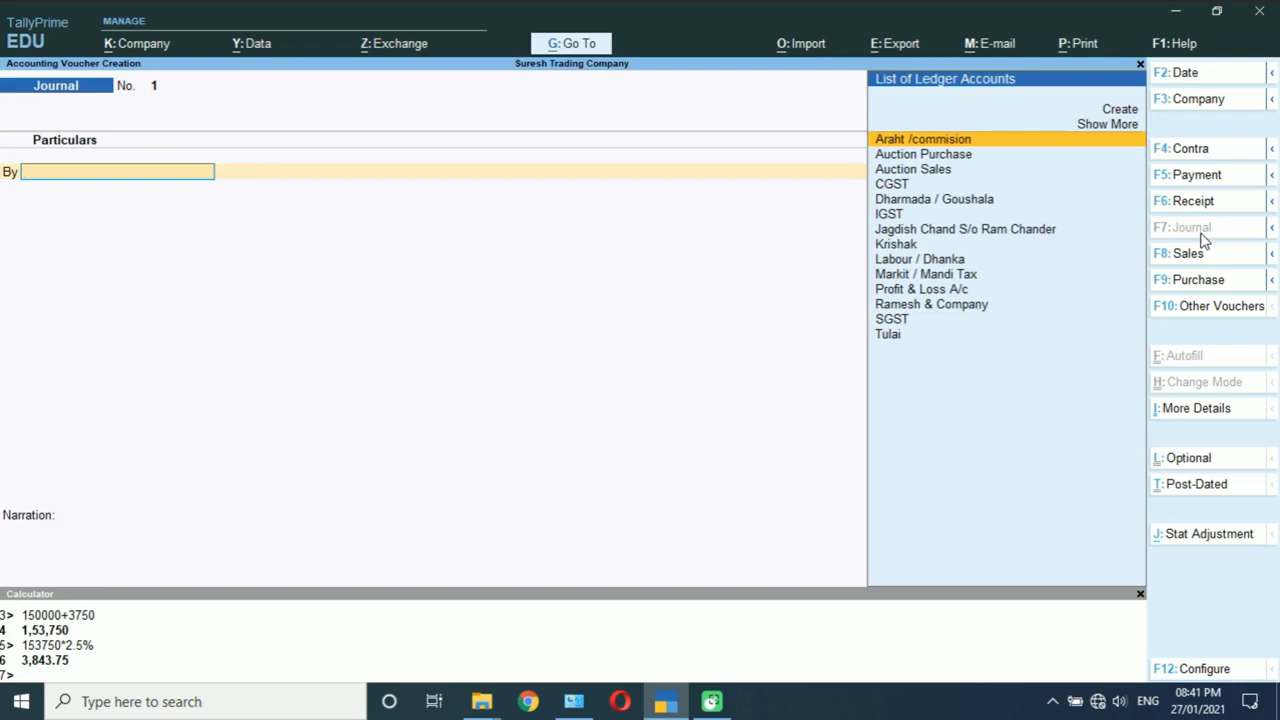
{"action": "key", "text": "Down"}
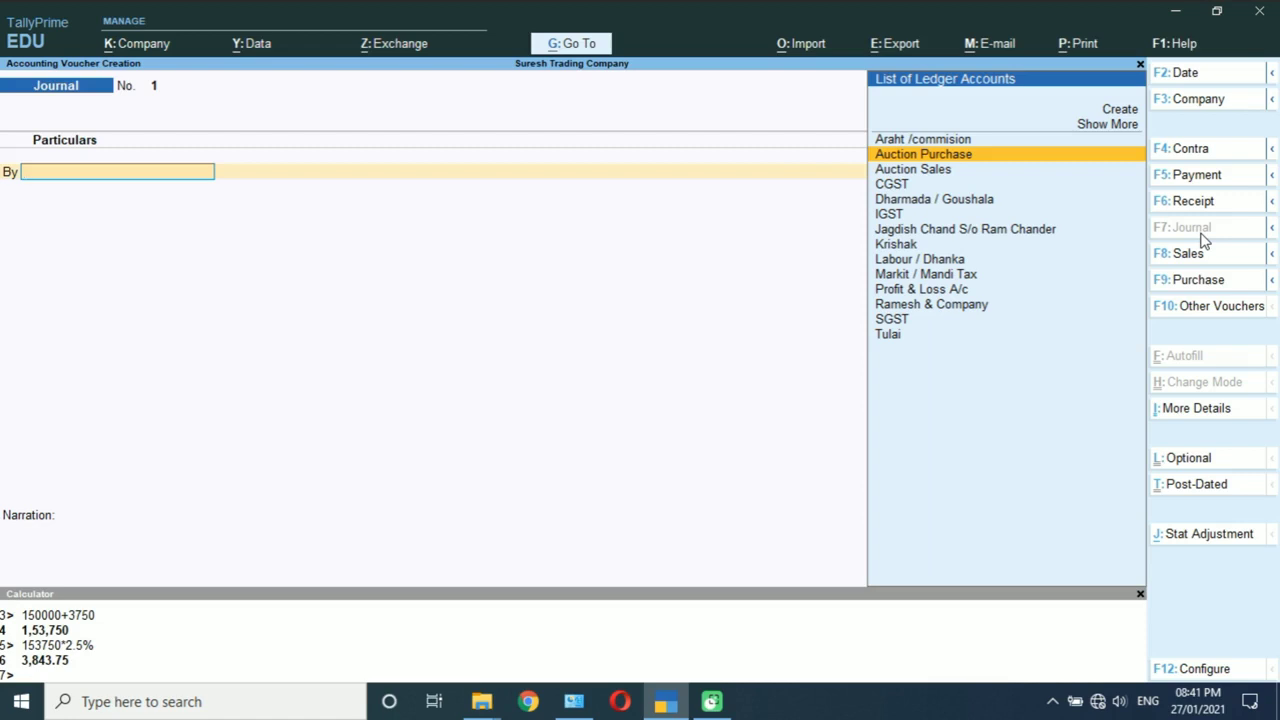
{"action": "key", "text": "Down"}
{"action": "key", "text": "Return"}
{"action": "key", "text": "Return"}
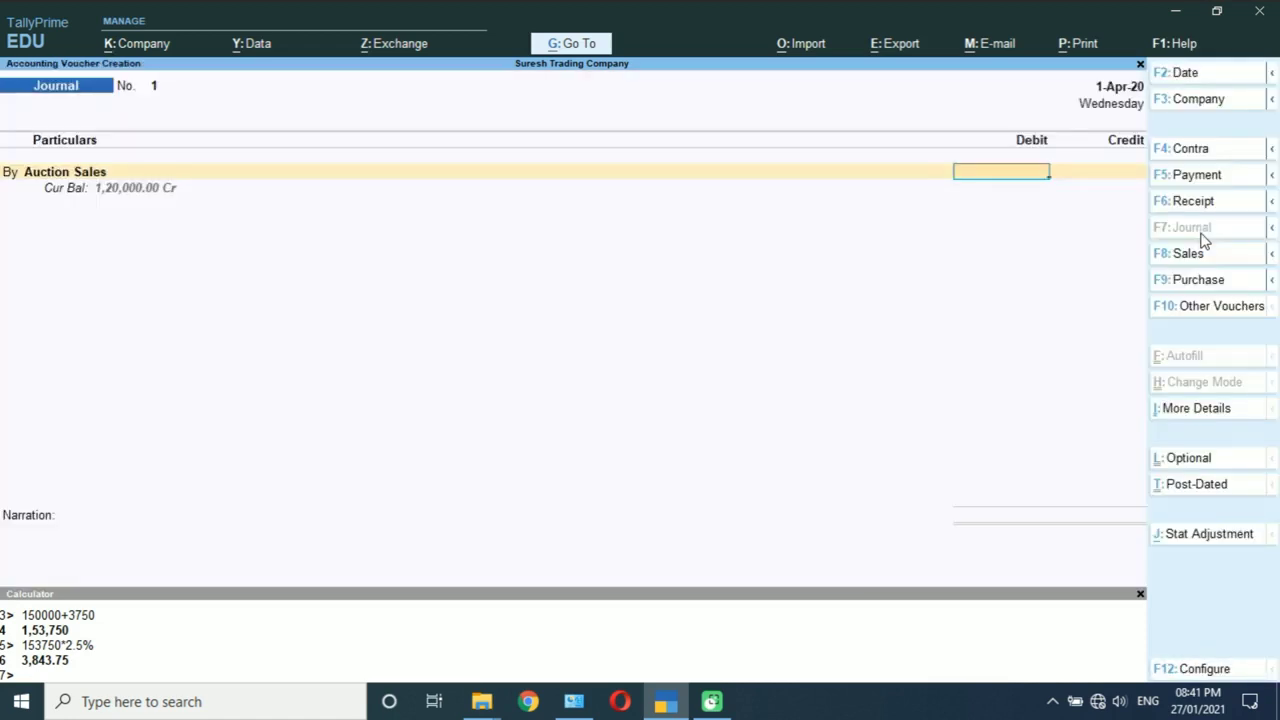
{"action": "type", "text": "120000"}
{"action": "key", "text": "Return"}
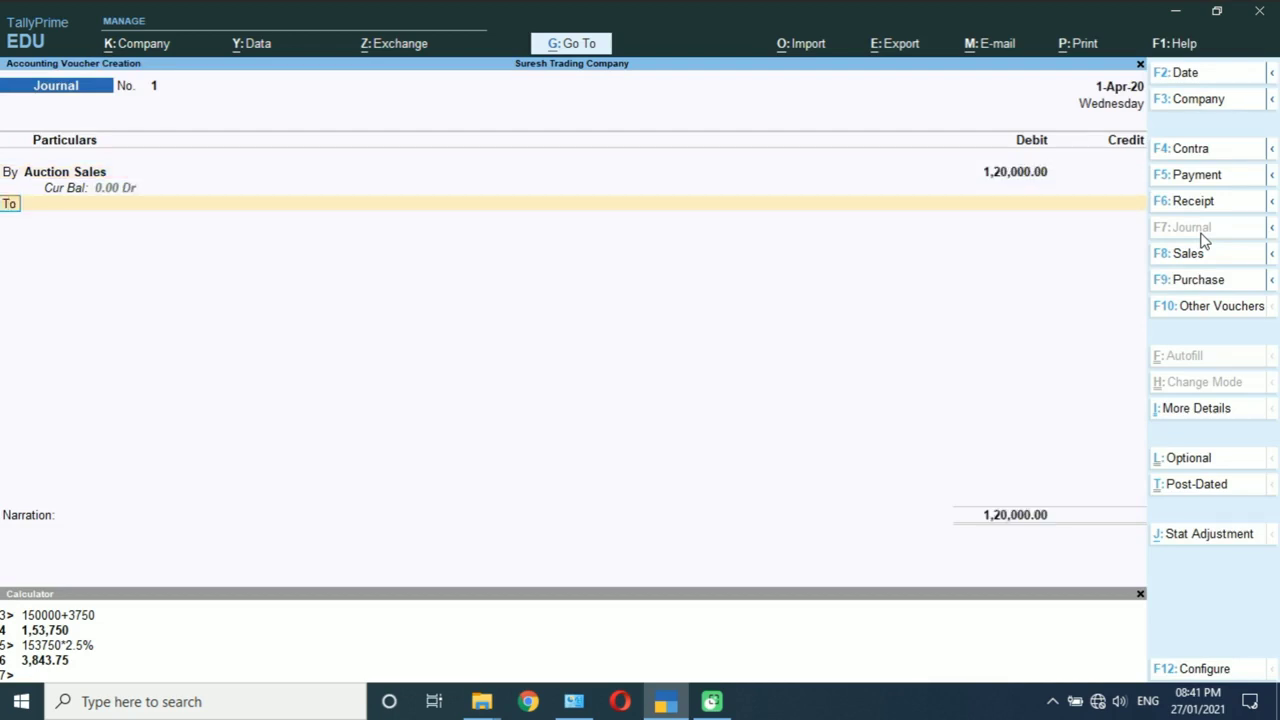
{"action": "key", "text": "Return"}
Step: Credit Auction Purchase the matching 1,20,000.00, save the journal and quit to Gateway
{"action": "key", "text": "Down"}
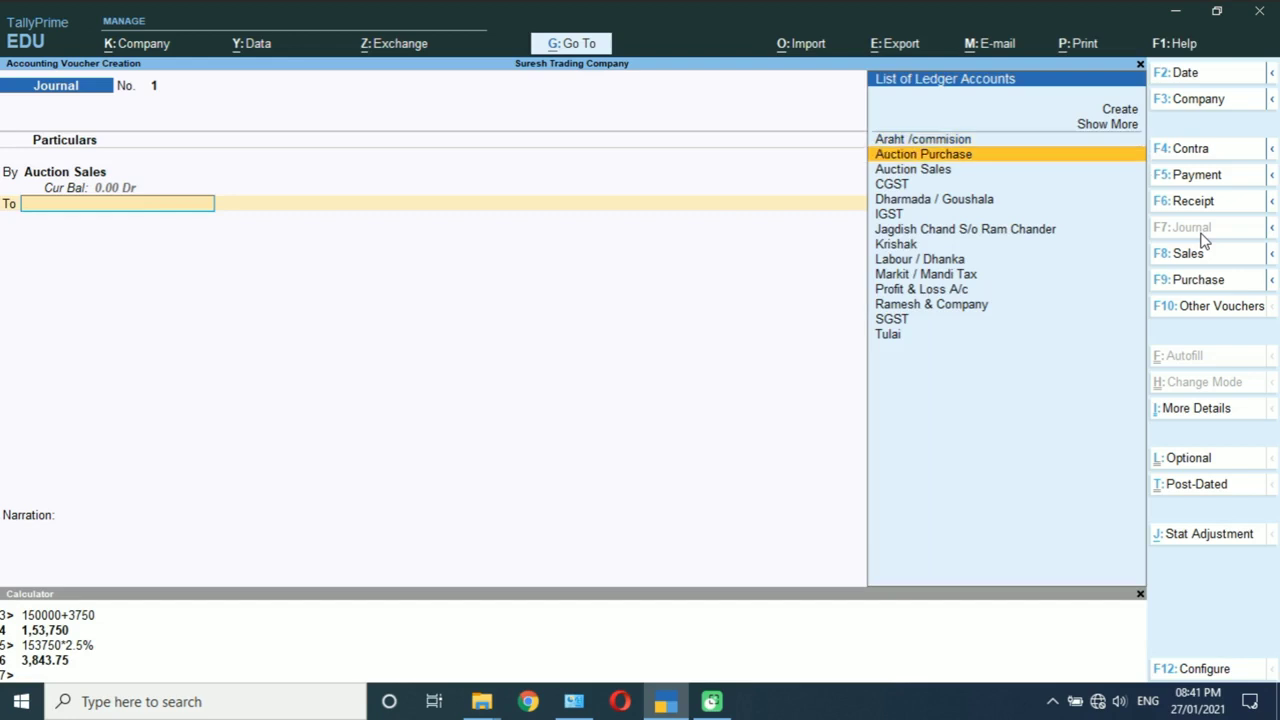
{"action": "key", "text": "Return"}
{"action": "key", "text": "Return"}
{"action": "key", "text": "Return"}
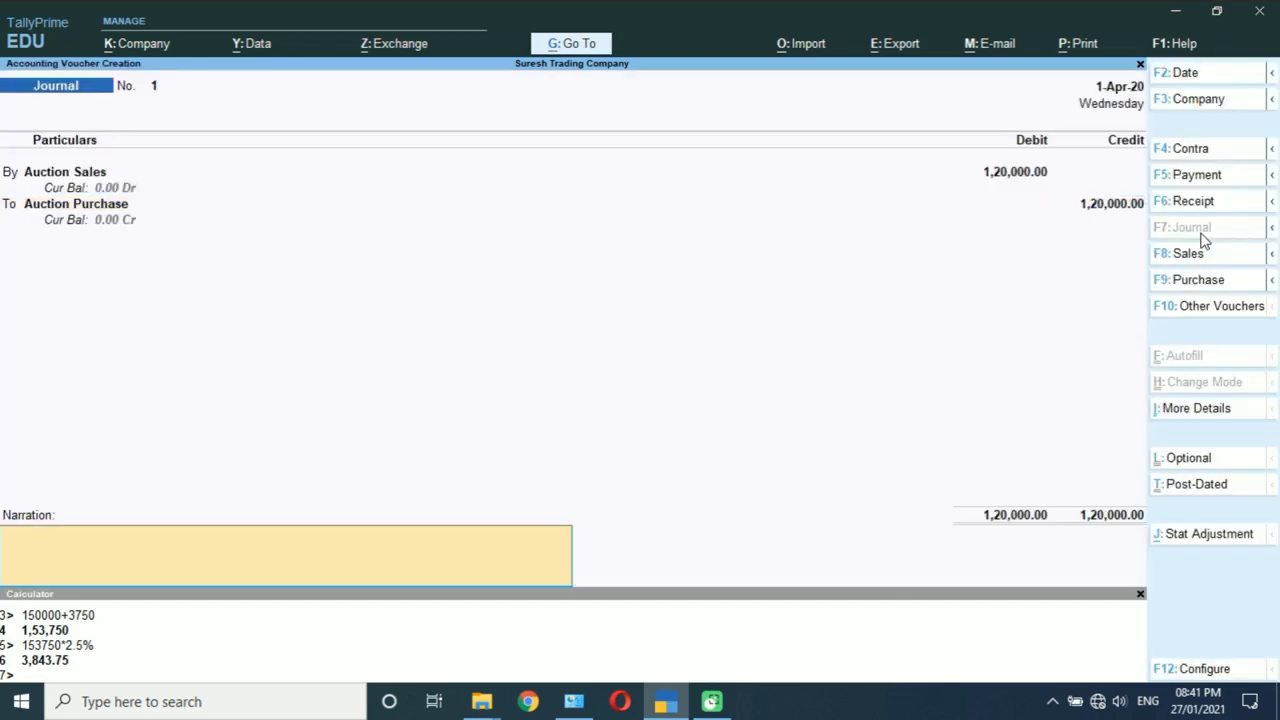
{"action": "key", "text": "Return"}
{"action": "key", "text": "Return"}
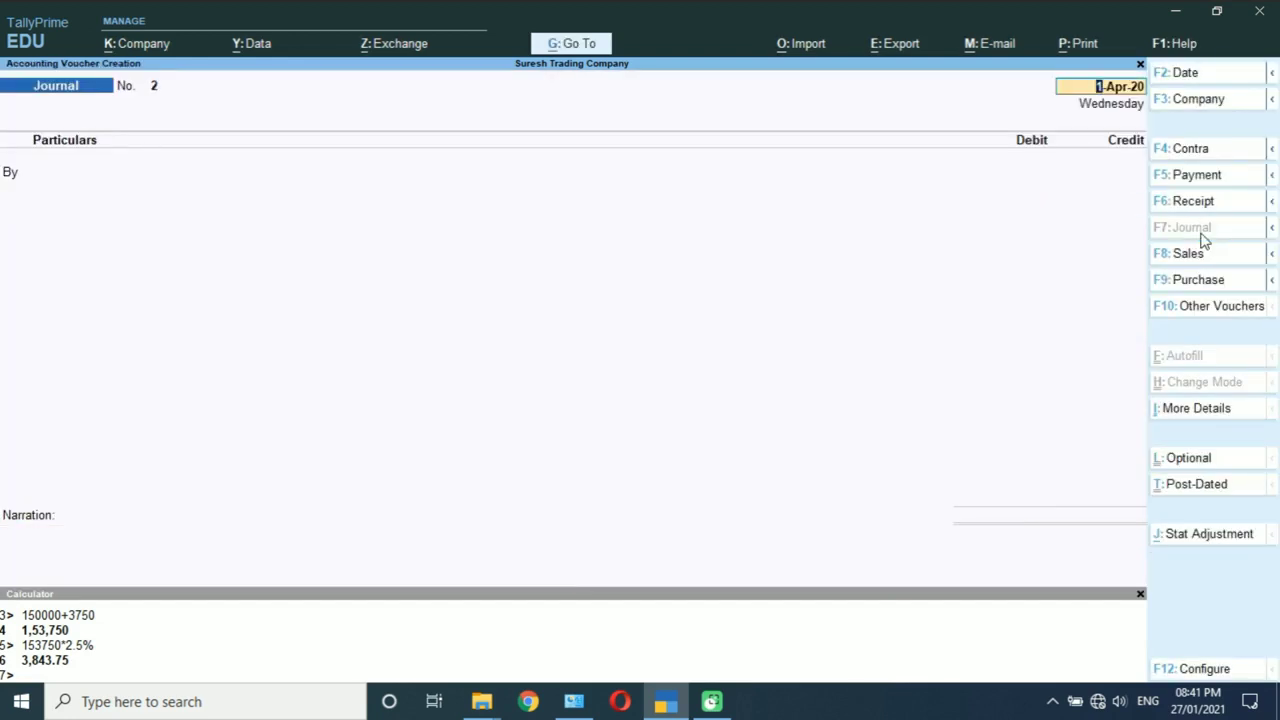
{"action": "key", "text": "F2"}
{"action": "key", "text": "Escape"}
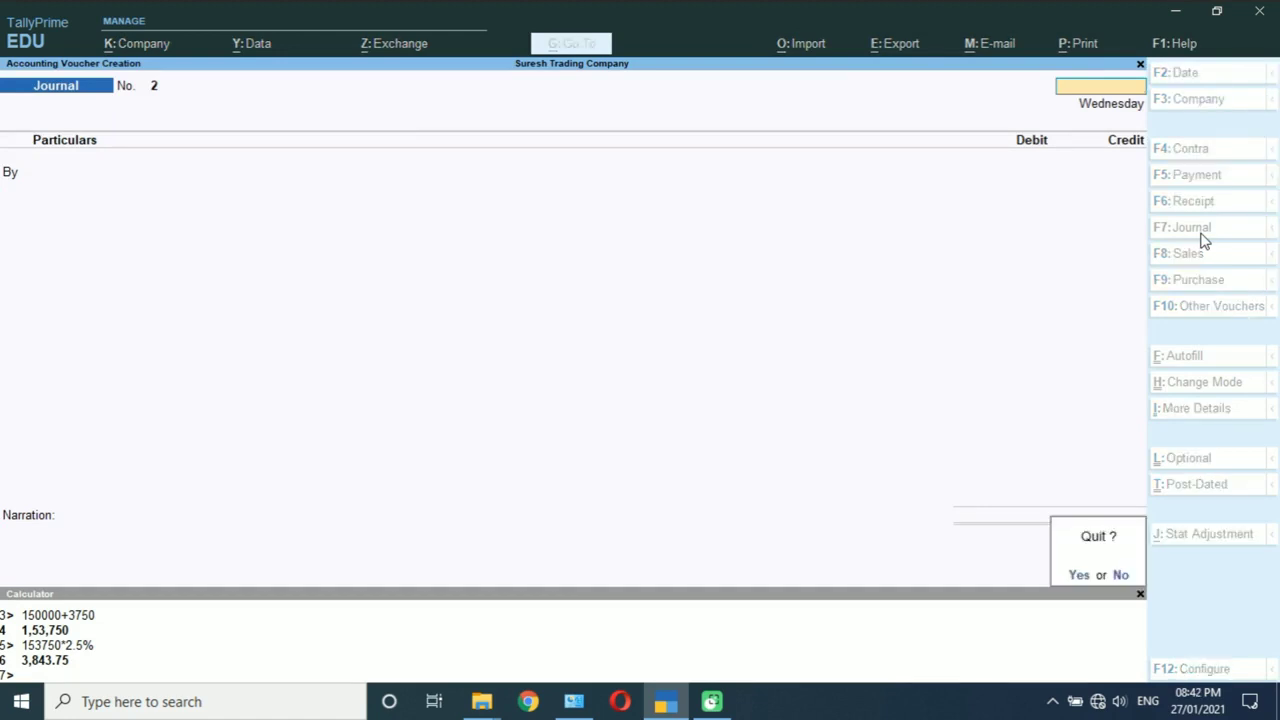
{"action": "key", "text": "Return"}
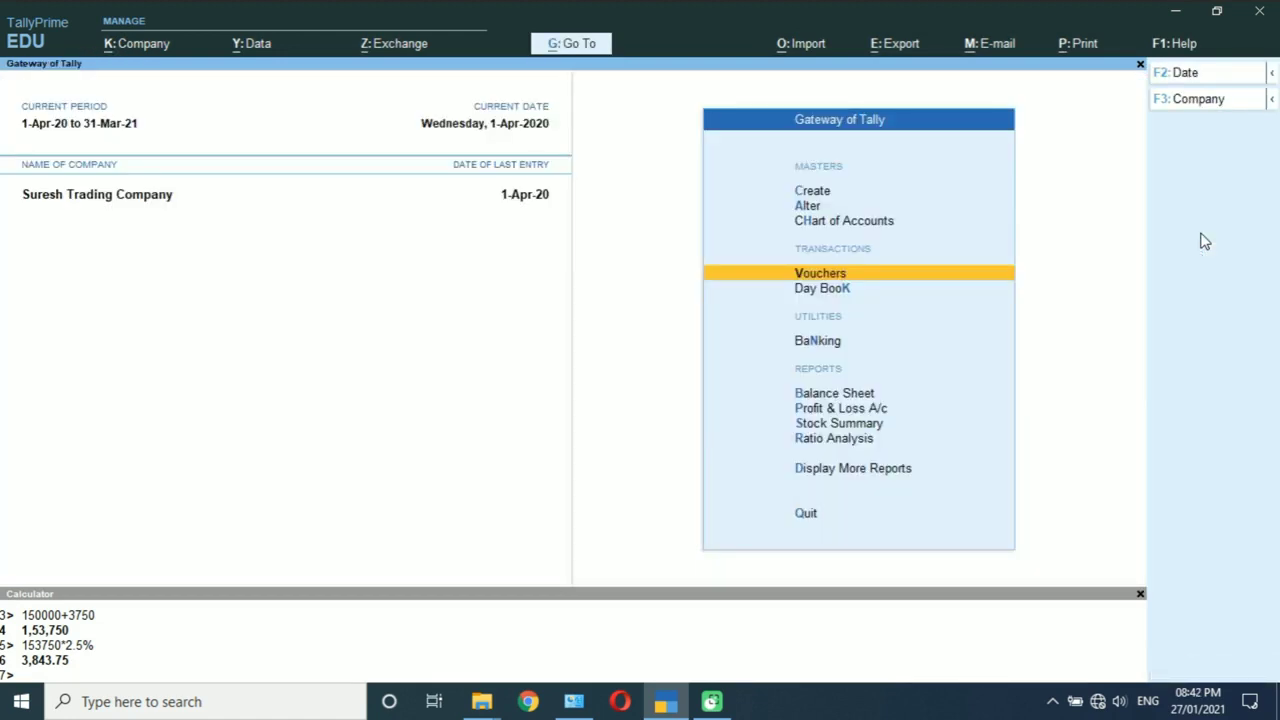
{"action": "key", "text": "Down"}
{"action": "key", "text": "Down"}
{"action": "key", "text": "Down"}
{"action": "key", "text": "Down"}
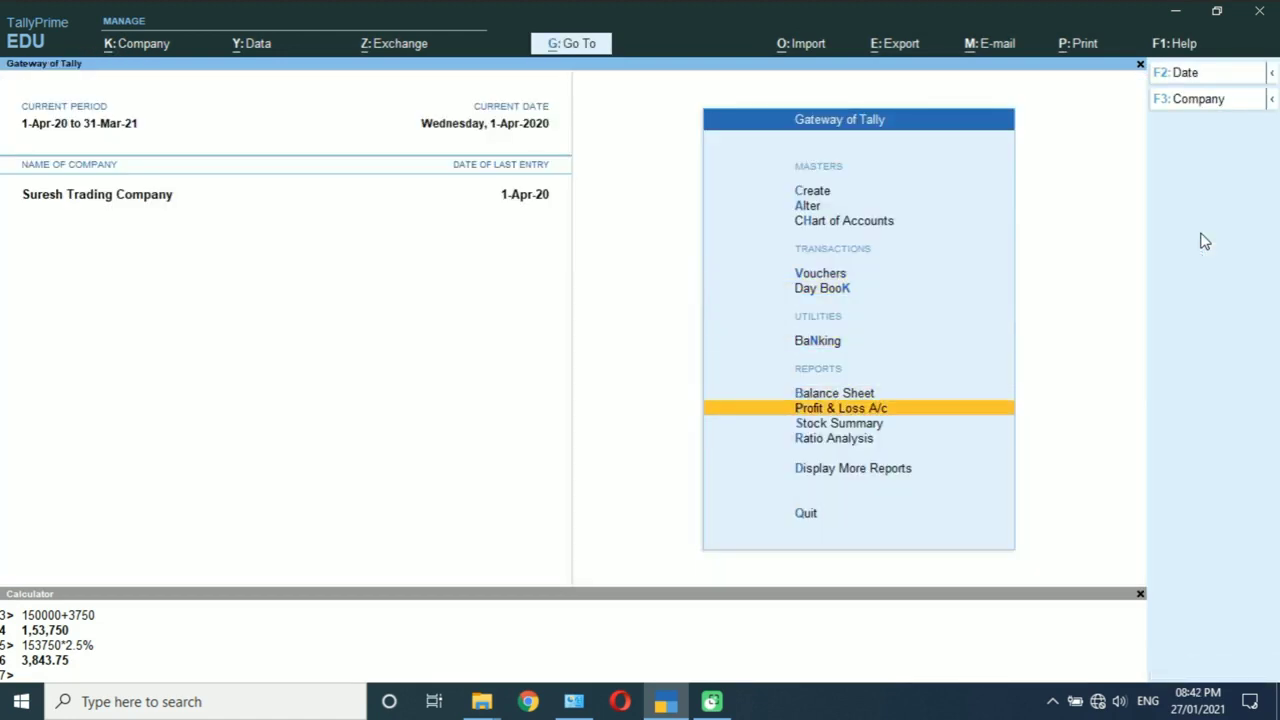
{"action": "key", "text": "Return"}
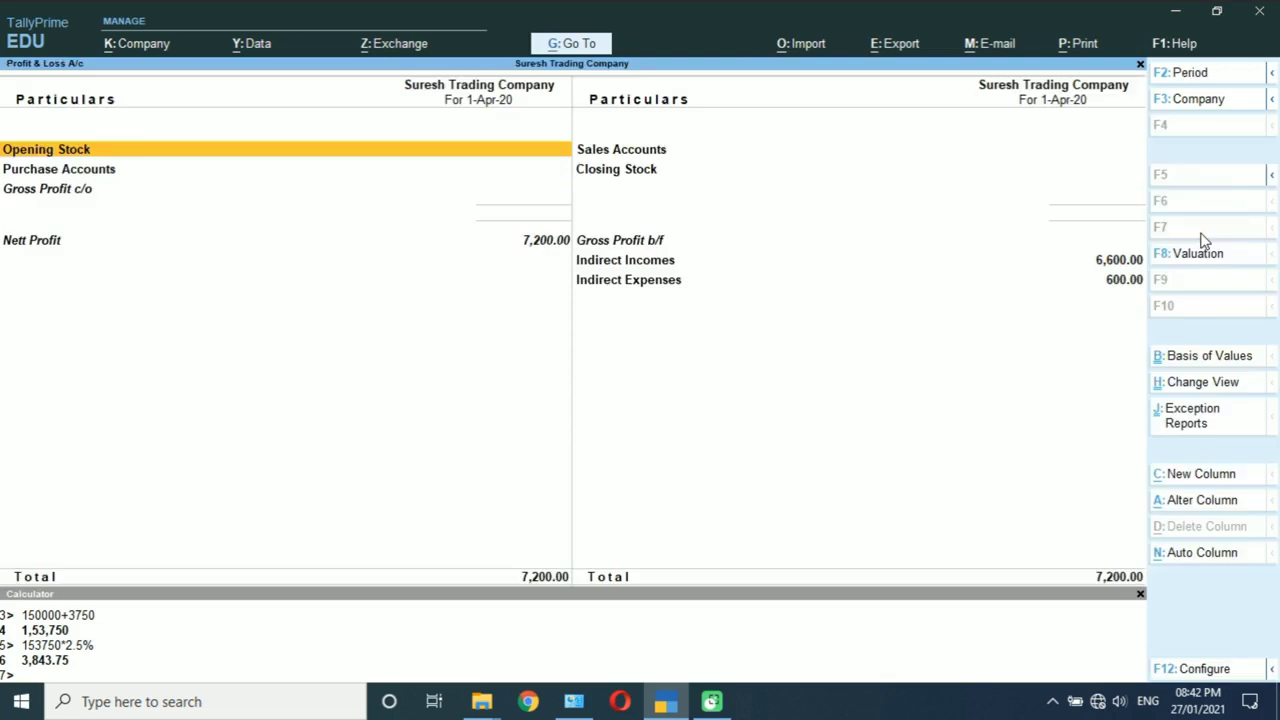
{"action": "key", "text": "alt+F5"}
{"action": "key", "text": "Right"}
{"action": "key", "text": "Down"}
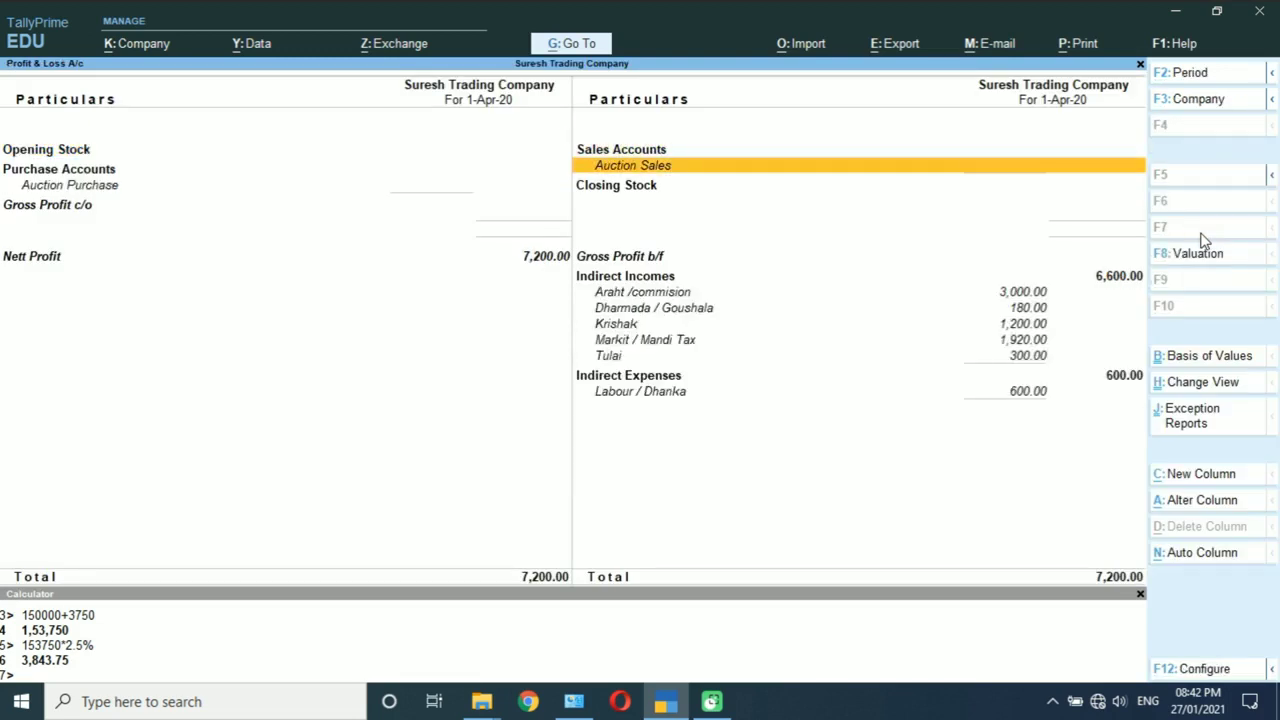
{"action": "key", "text": "Left"}
{"action": "key", "text": "Right"}
{"action": "key", "text": "Left"}
{"action": "key", "text": "Right"}
{"action": "key", "text": "Left"}
{"action": "key", "text": "Right"}
{"action": "key", "text": "Left"}
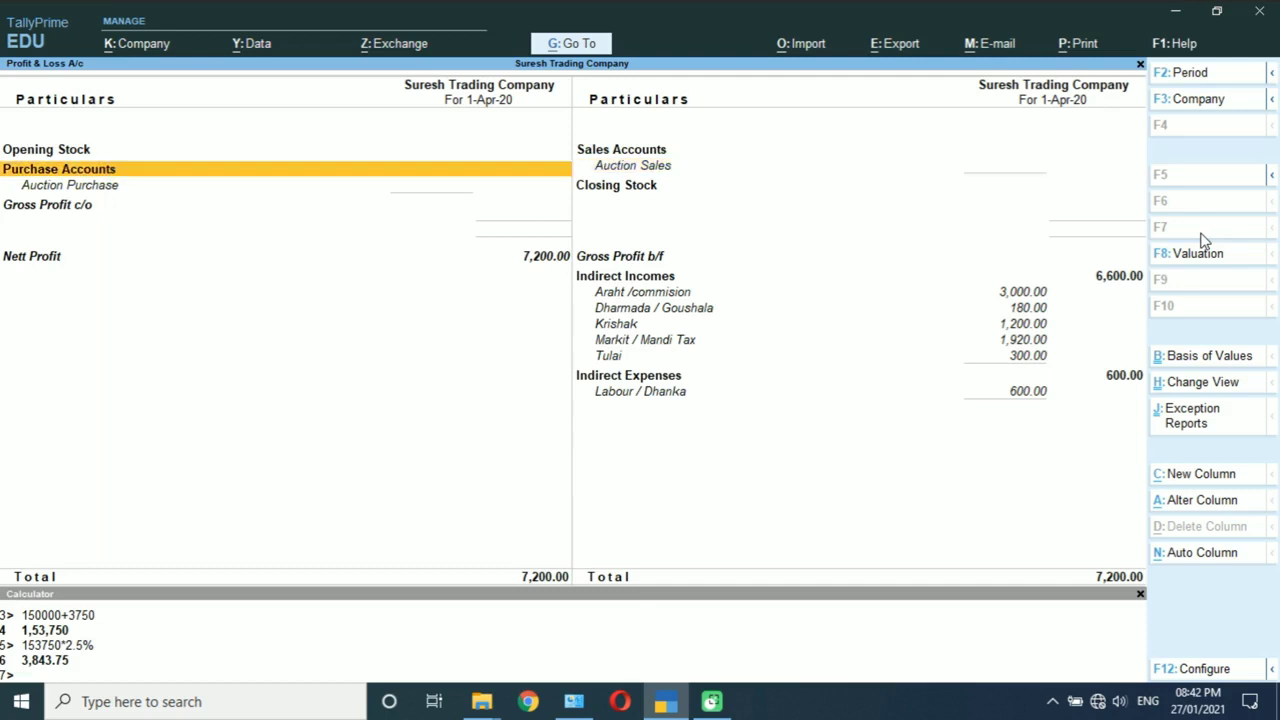
{"action": "key", "text": "Right"}
{"action": "key", "text": "Left"}
{"action": "key", "text": "Right"}
{"action": "key", "text": "Left"}
{"action": "key", "text": "Right"}
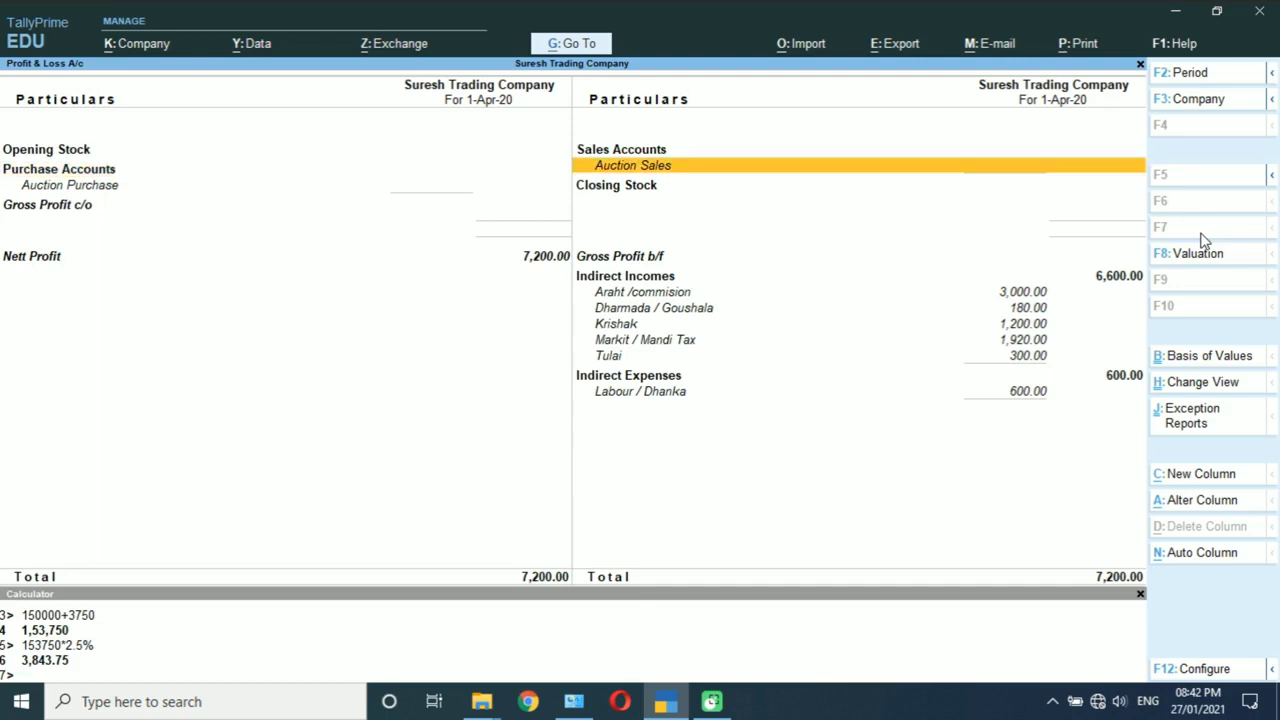
{"action": "key", "text": "Down"}
{"action": "key", "text": "Down"}
{"action": "key", "text": "Up"}
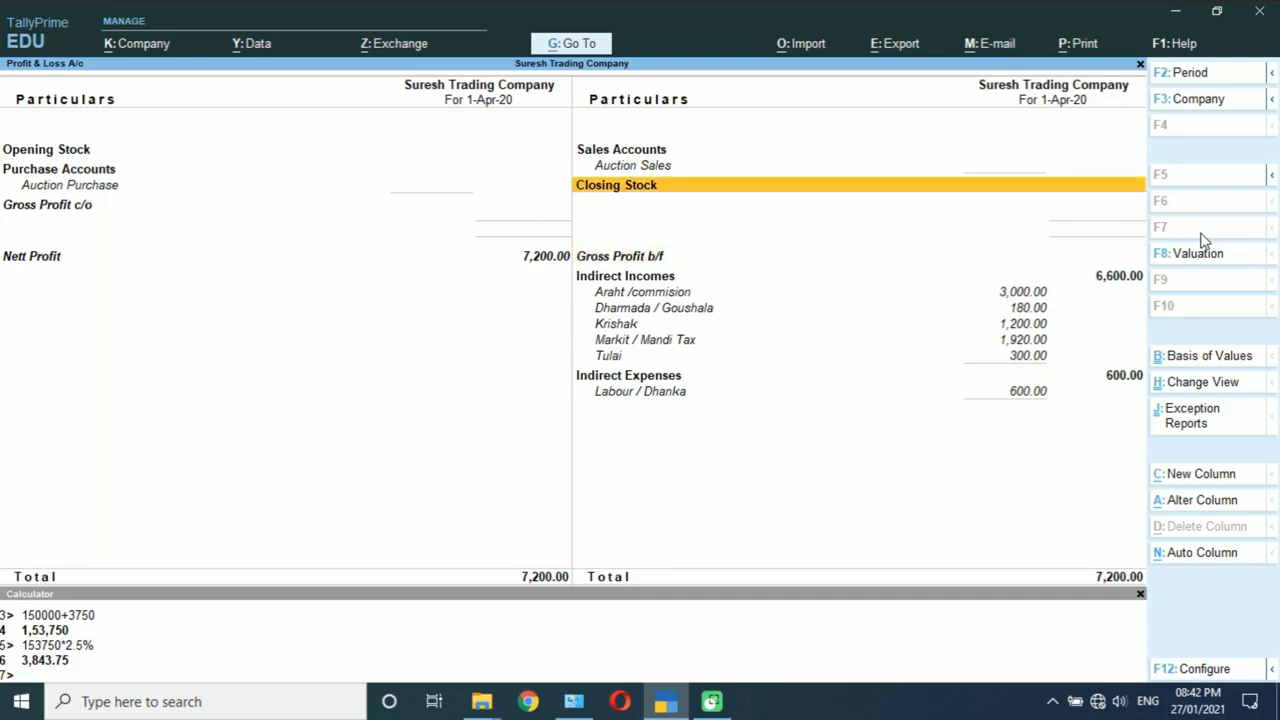
{"action": "key", "text": "Up"}
{"action": "key", "text": "Left"}
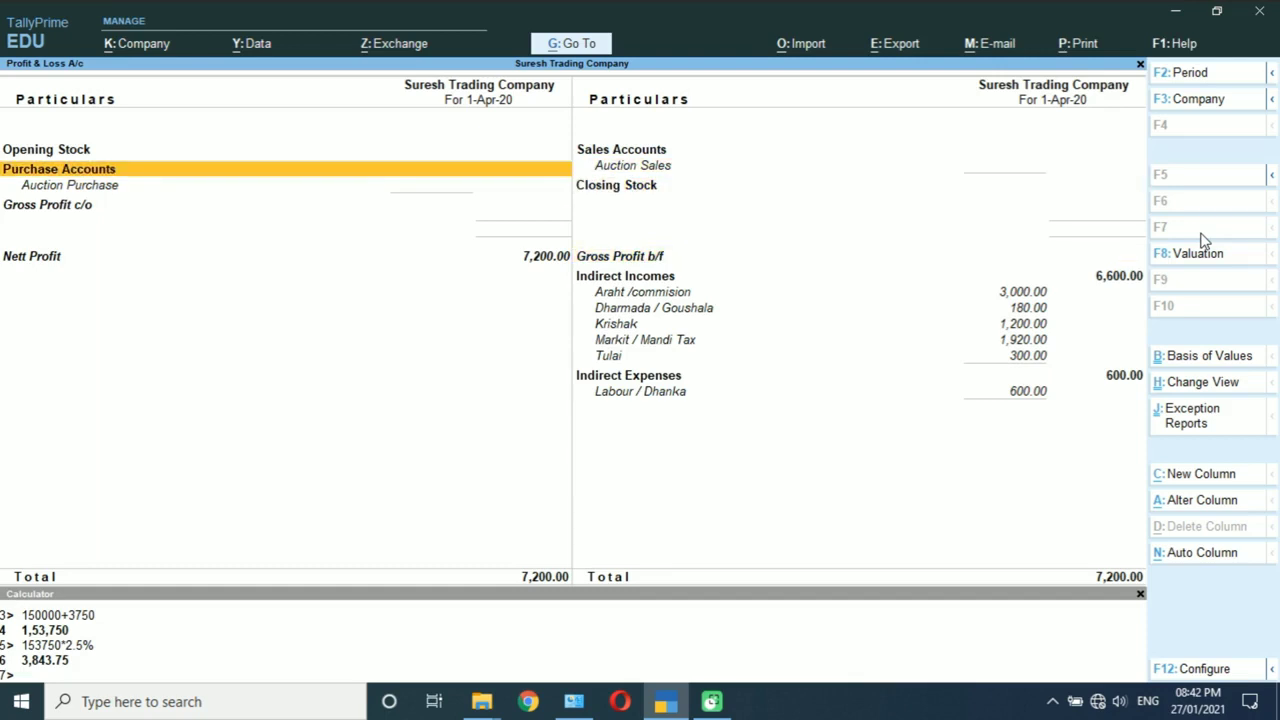
{"action": "key", "text": "Escape"}
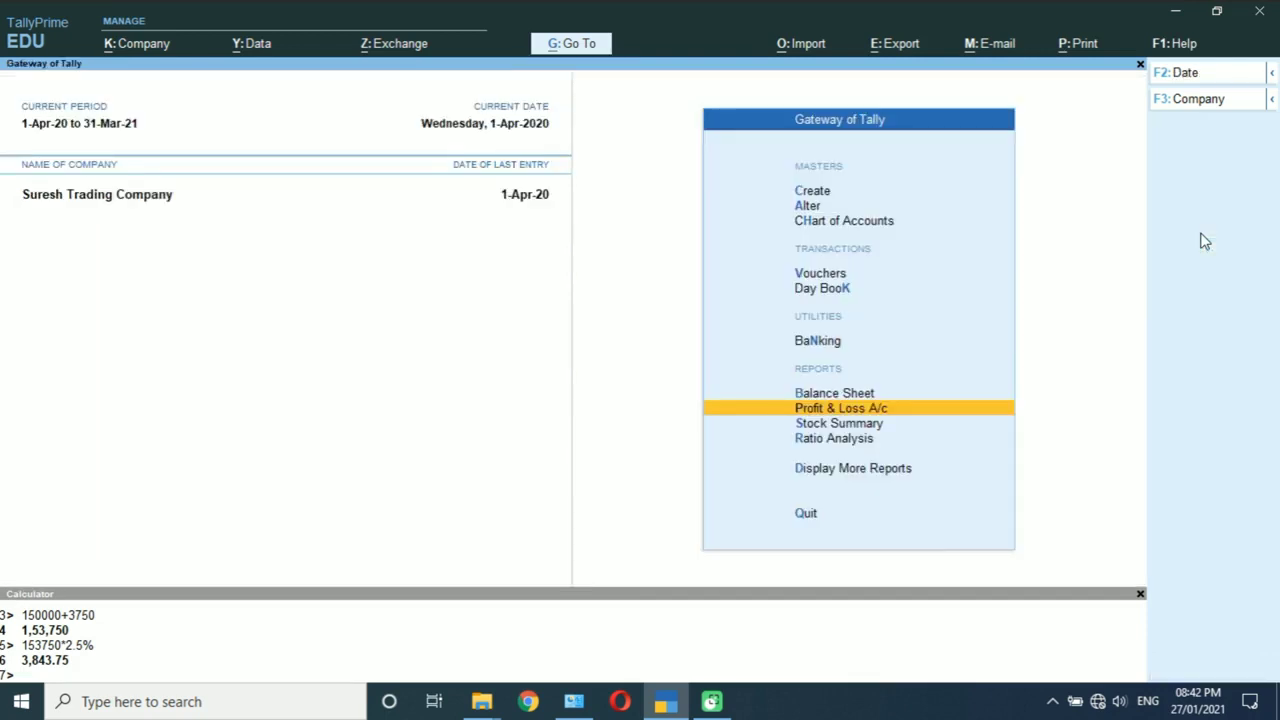